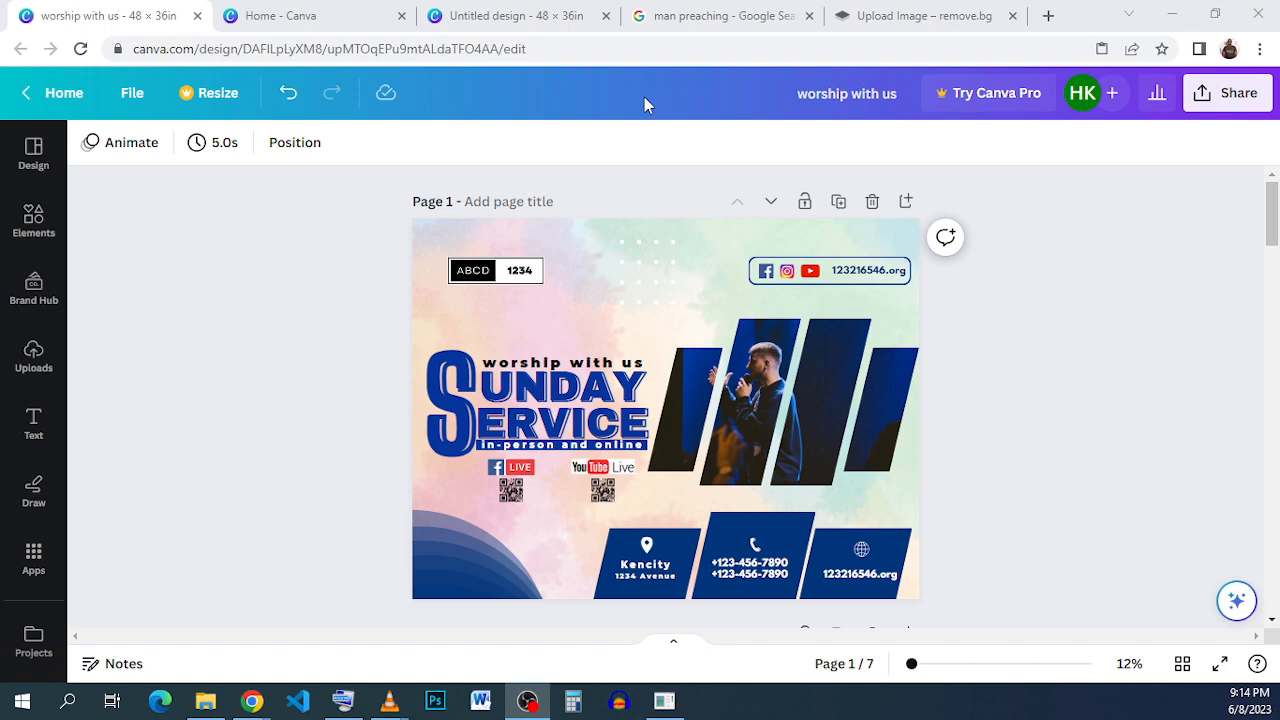
- Open the custom size options and switch the size unit to inches
{"action": "left_click", "coordinate": [340, 12]}
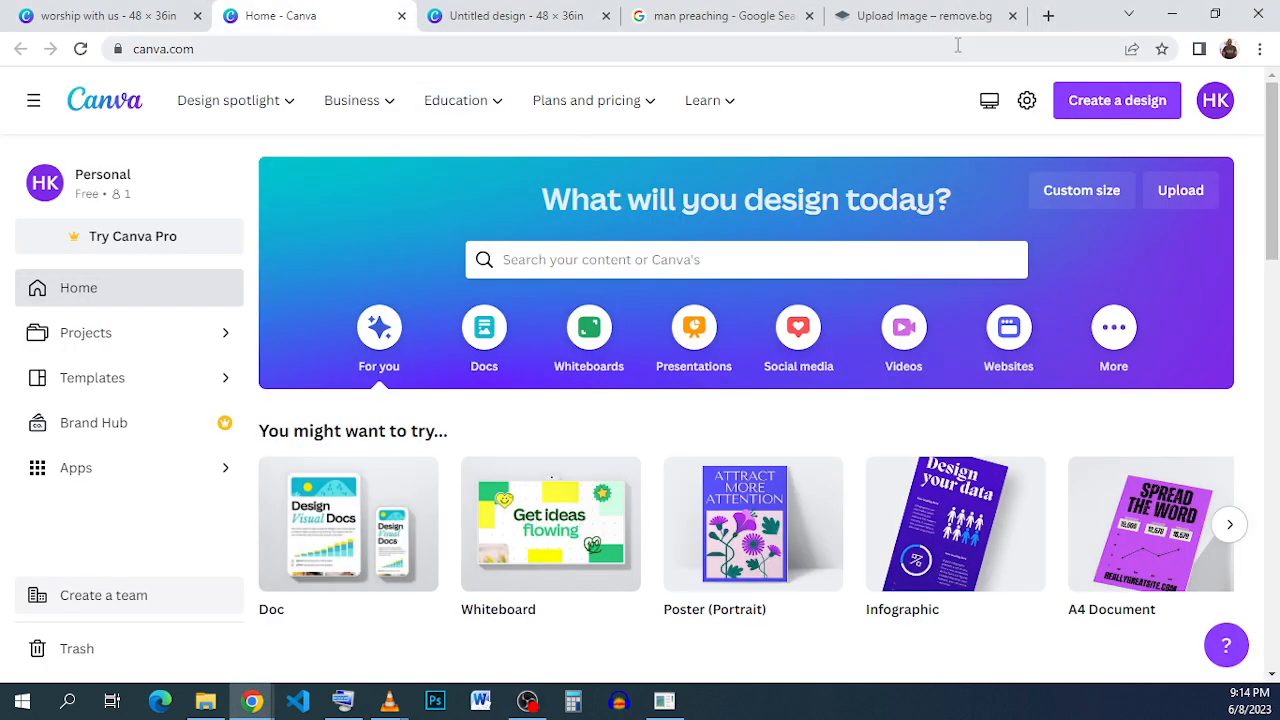
{"action": "left_click", "coordinate": [1062, 195]}
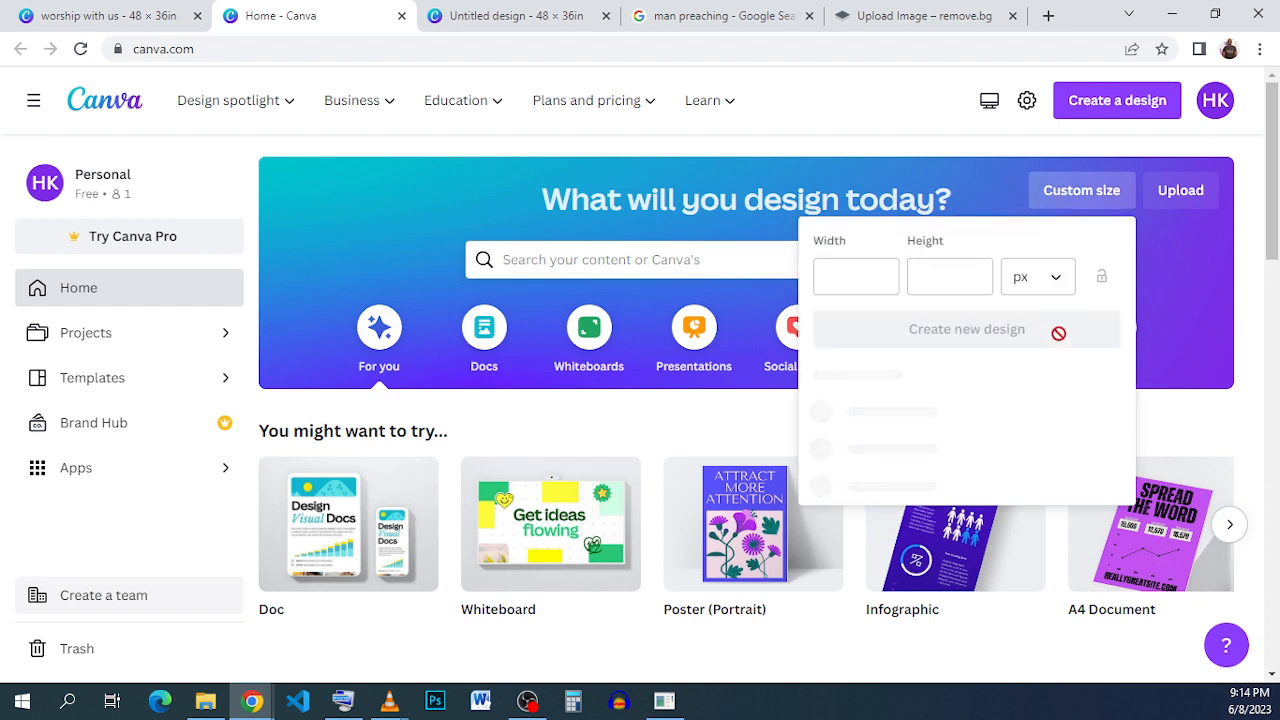
{"action": "left_click", "coordinate": [1050, 280]}
{"action": "left_click", "coordinate": [1038, 372]}
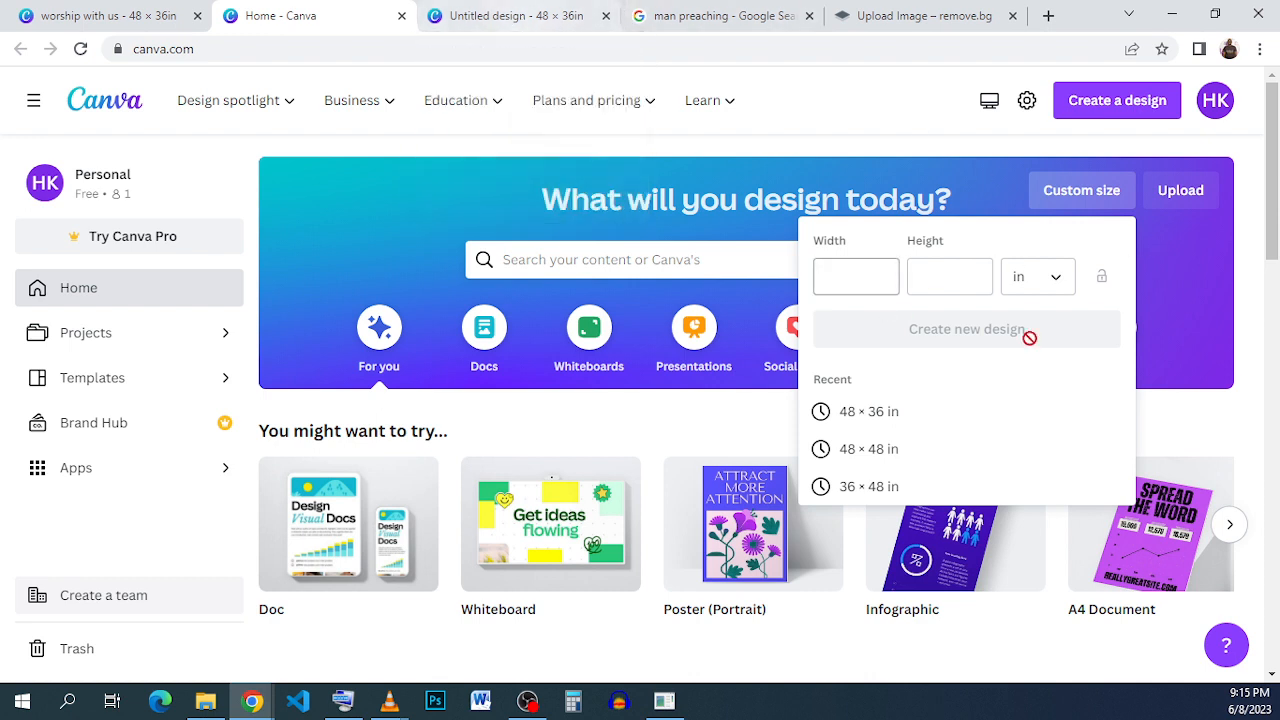
{"action": "left_click", "coordinate": [1040, 287]}
{"action": "left_click", "coordinate": [1040, 366]}
- Switch to the blank 48 × 36 in untitled design, glancing at the finished flyer tab
{"action": "left_click", "coordinate": [516, 17]}
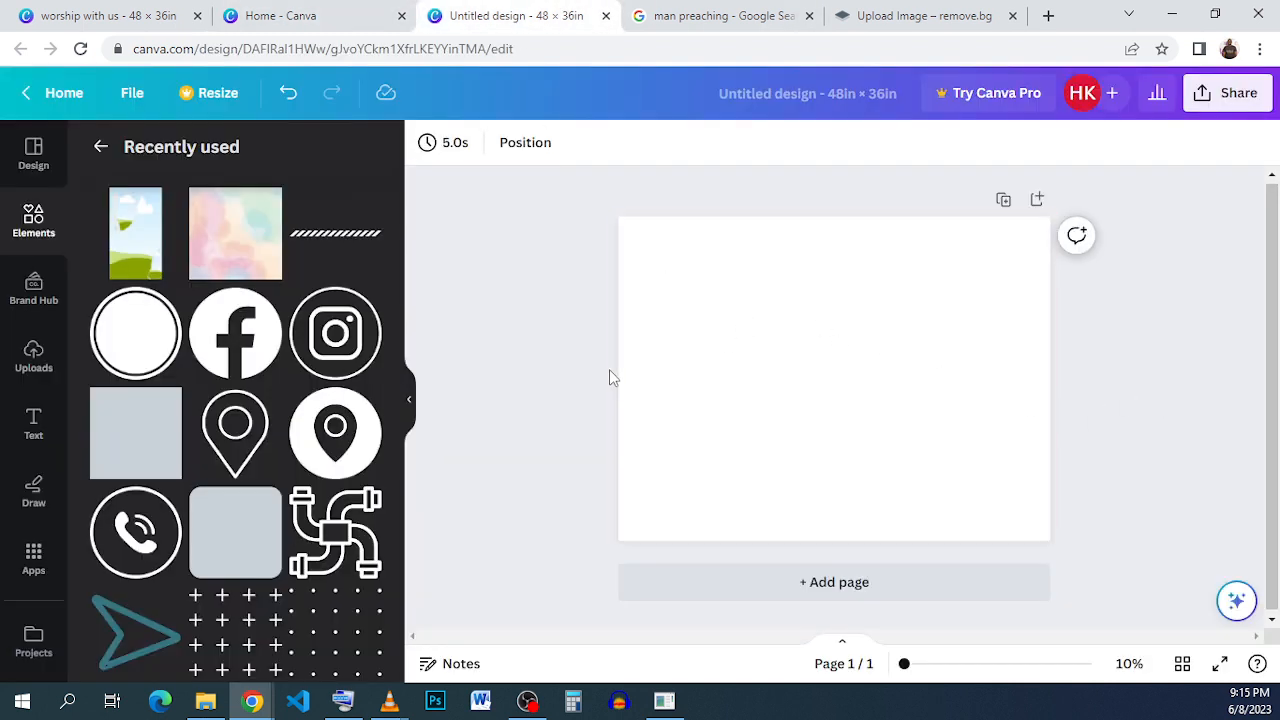
{"action": "left_click", "coordinate": [100, 17]}
{"action": "left_click", "coordinate": [497, 17]}
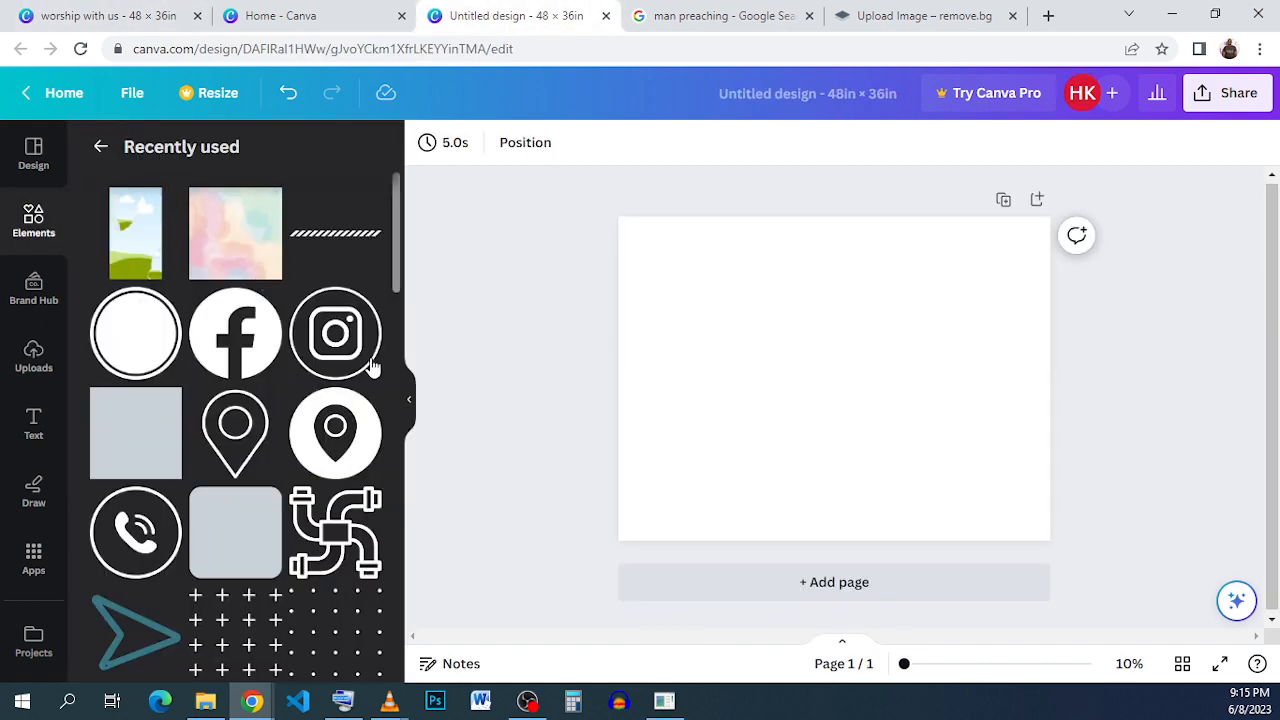
- Add the Pastel Watercolor Background image and stretch it to cover the whole page
{"action": "left_click", "coordinate": [268, 202]}
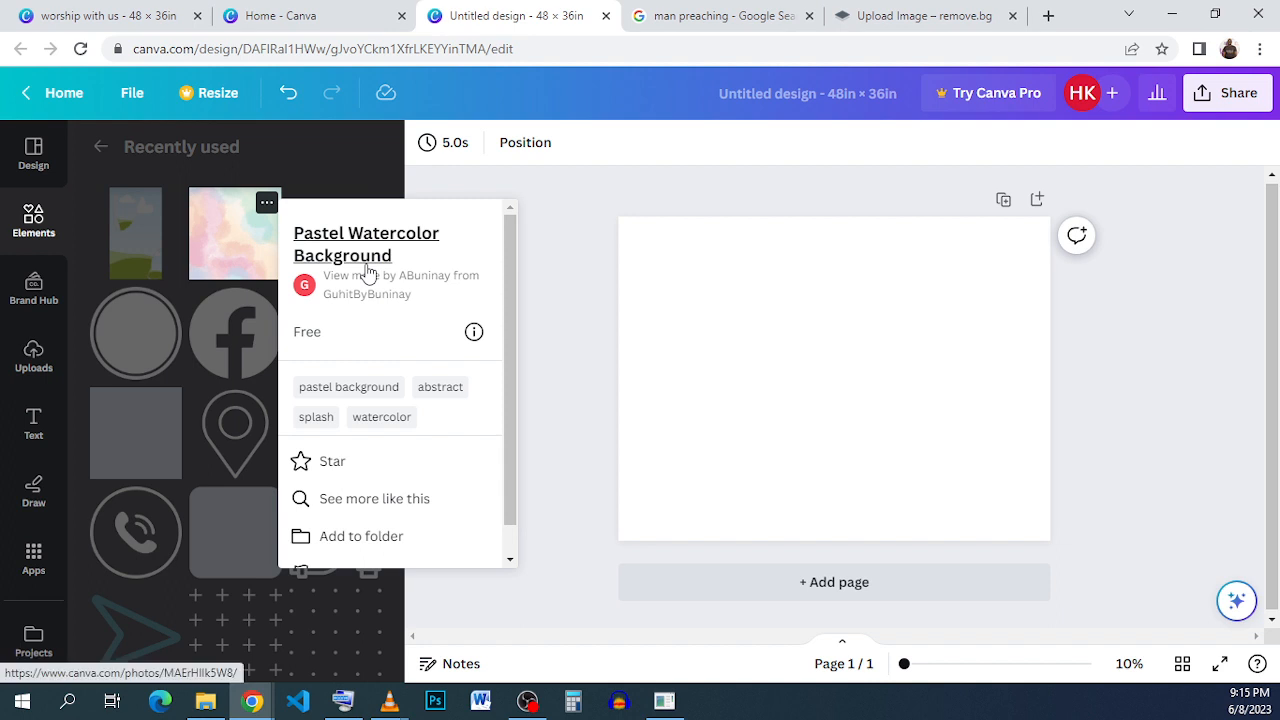
{"action": "left_click", "coordinate": [256, 255]}
{"action": "left_click", "coordinate": [257, 263]}
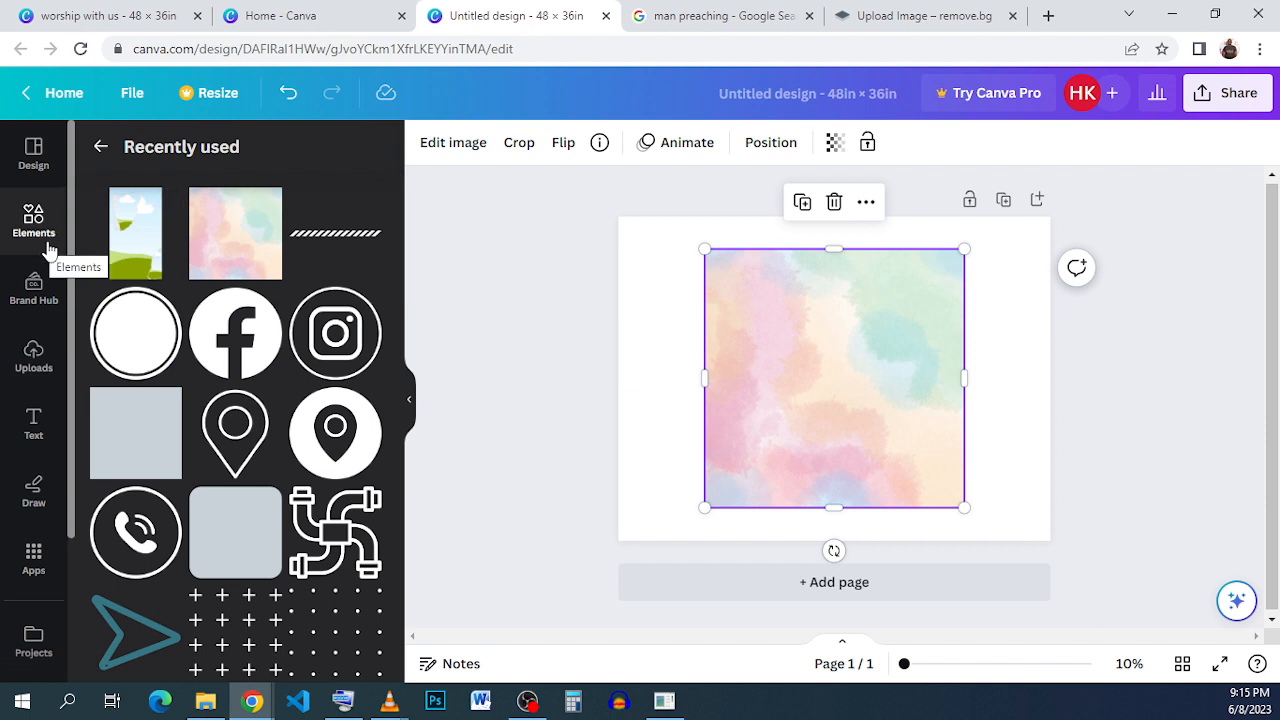
{"action": "left_click_drag", "start_coordinate": [809, 338], "coordinate": [723, 306]}
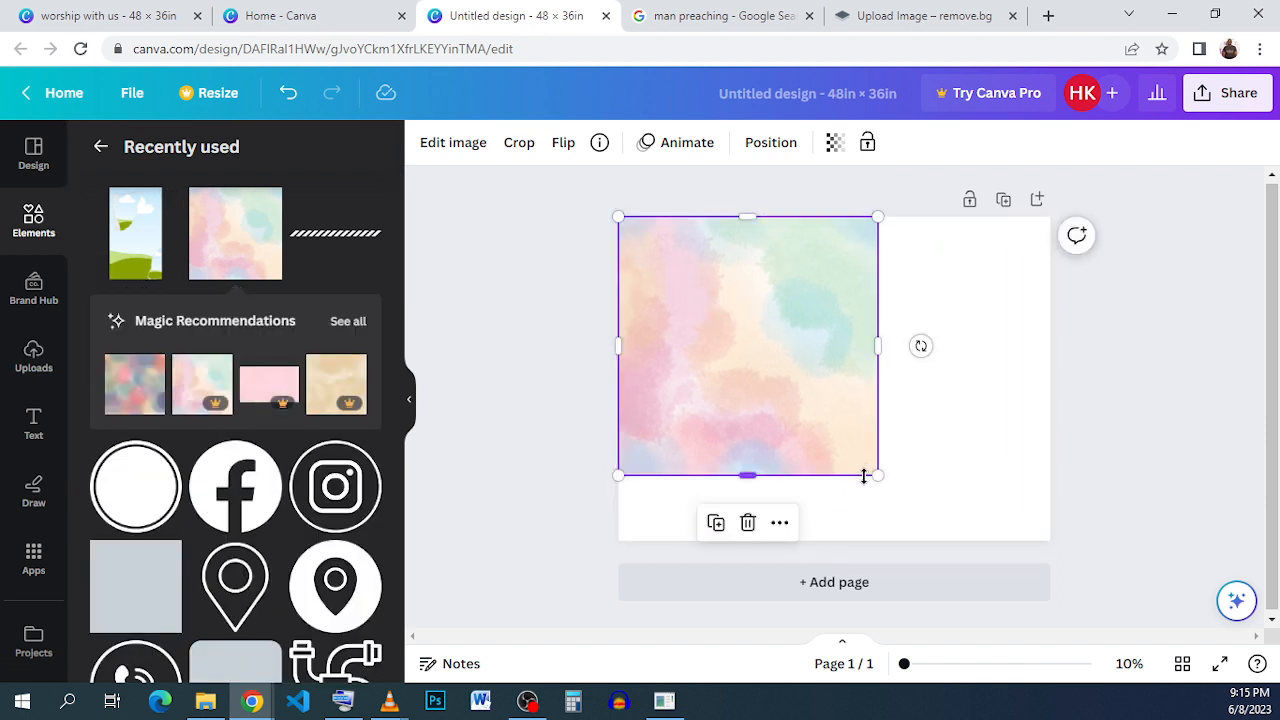
{"action": "left_click_drag", "start_coordinate": [877, 476], "coordinate": [1143, 543]}
{"action": "left_click", "coordinate": [1146, 420]}
{"action": "left_click", "coordinate": [873, 346]}
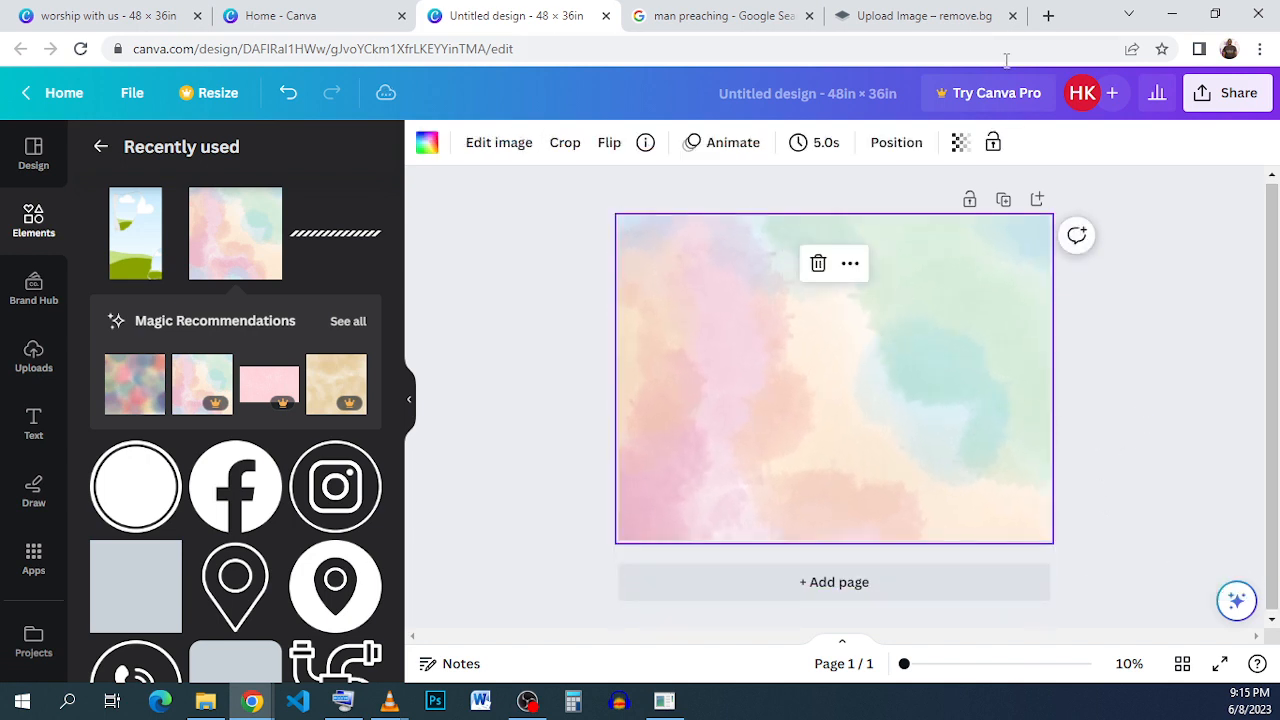
- Set the background image's transparency to 90
{"action": "left_click", "coordinate": [960, 142]}
{"action": "left_click_drag", "start_coordinate": [936, 222], "coordinate": [931, 217]}
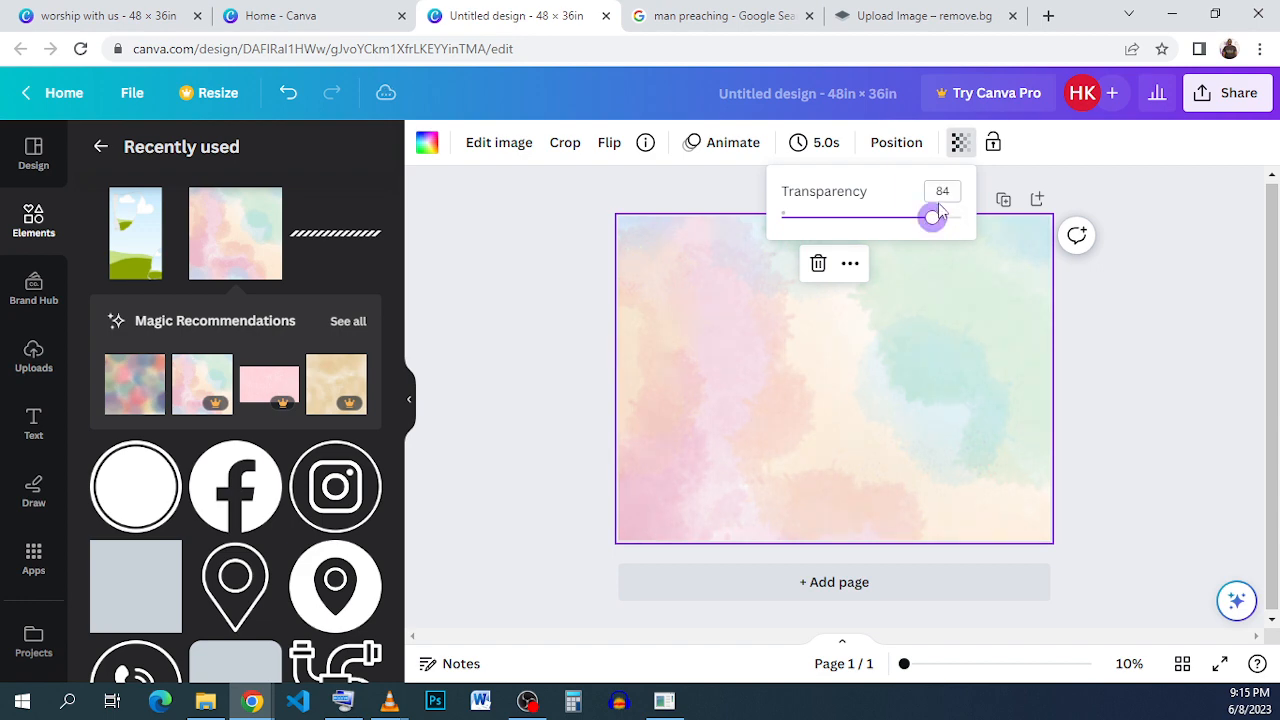
{"action": "double_click", "coordinate": [943, 190]}
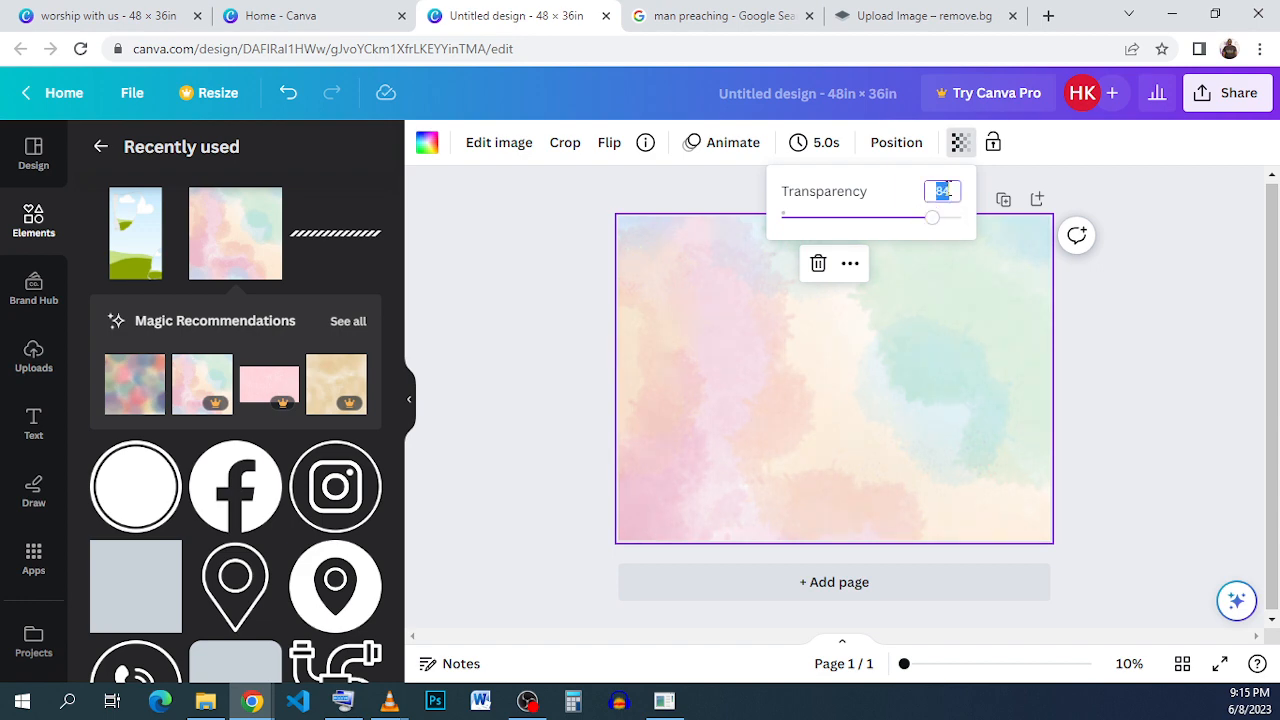
{"action": "type", "text": "90"}
{"action": "key", "text": "Return"}
{"action": "left_click", "coordinate": [1118, 280]}
{"action": "left_click", "coordinate": [996, 344]}
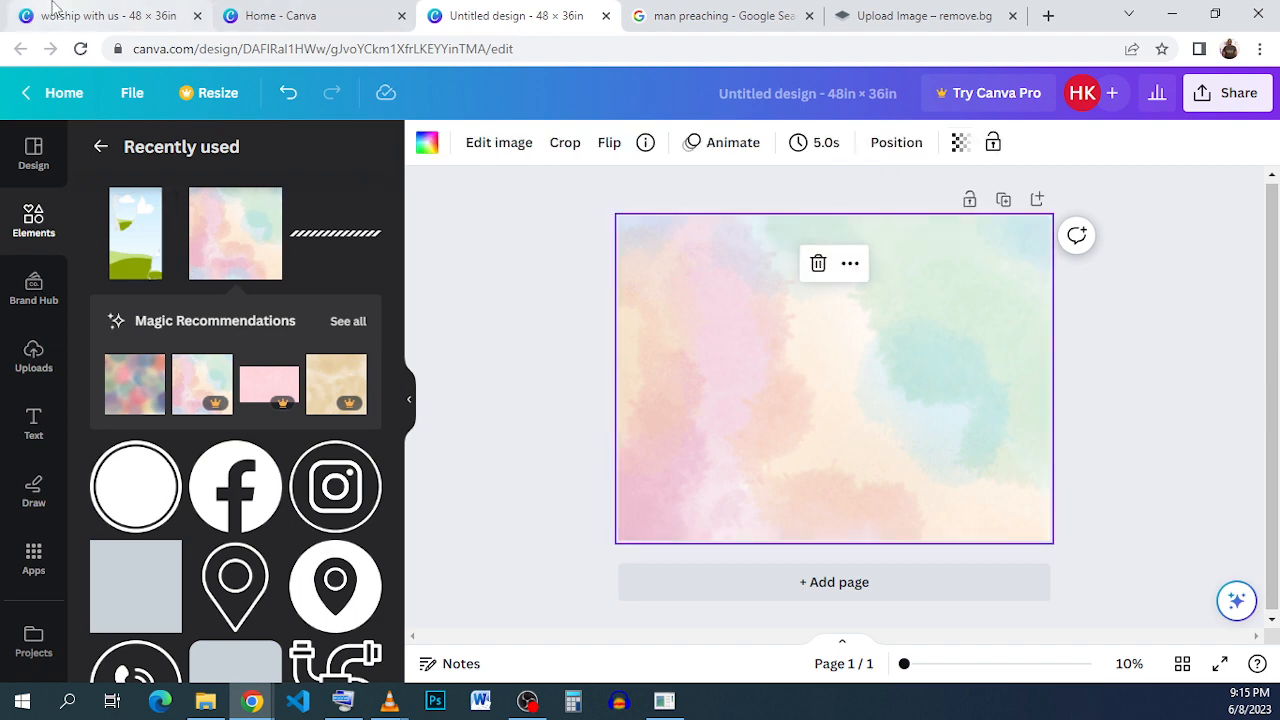
- Compare against the reference flyer and browse the recently used elements for a frame shape
{"action": "left_click", "coordinate": [90, 15]}
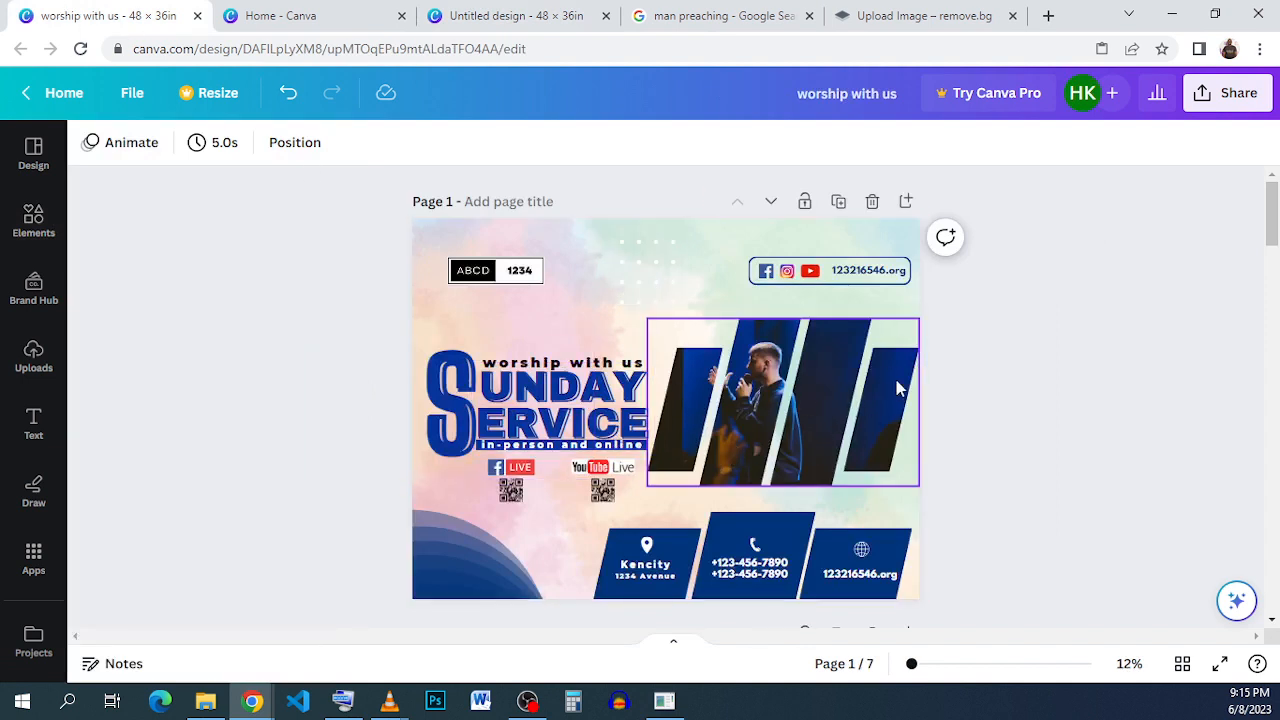
{"action": "left_click", "coordinate": [490, 15]}
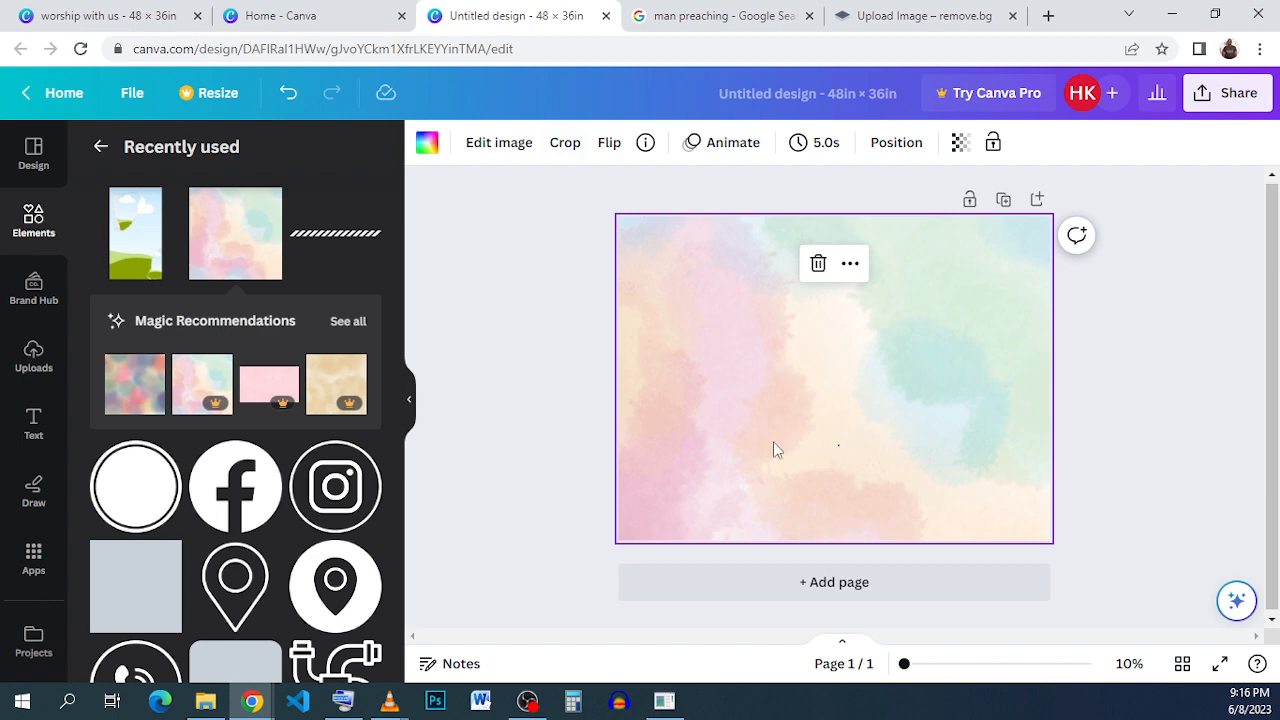
{"action": "scroll", "coordinate": [350, 325], "scroll_direction": "down", "scroll_amount": 5}
{"action": "scroll", "coordinate": [350, 325], "scroll_direction": "down", "scroll_amount": 4}
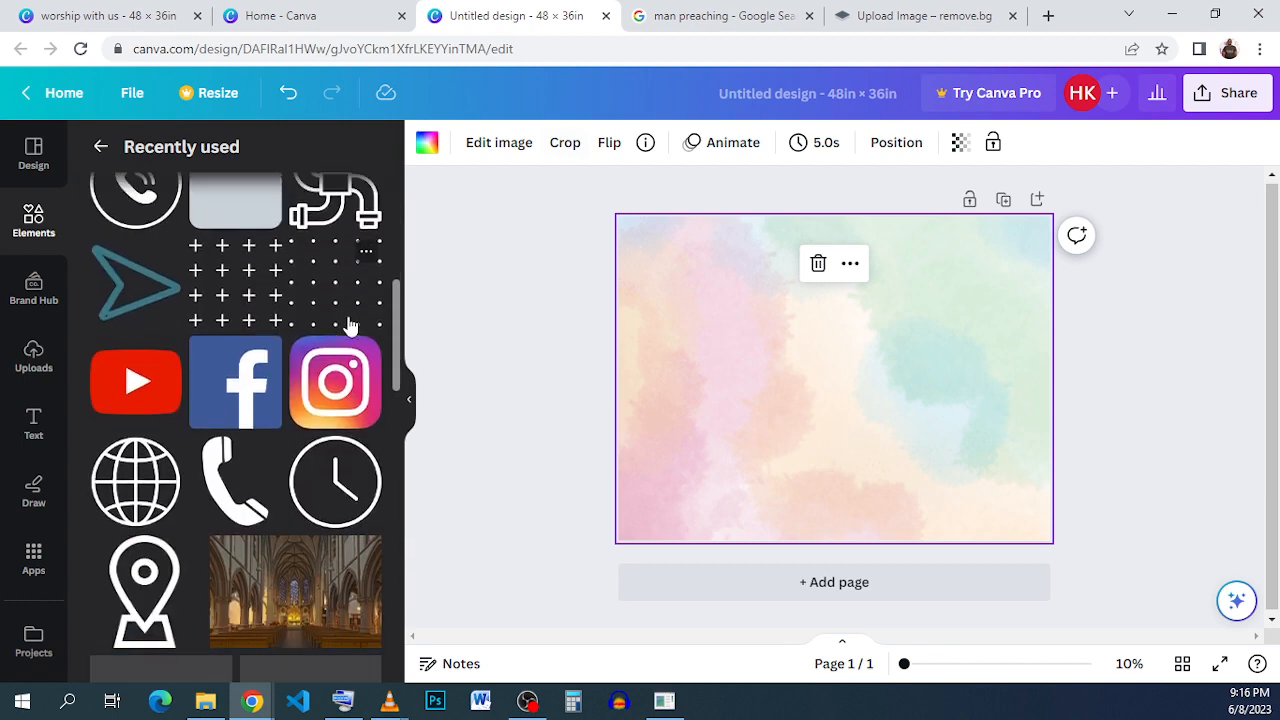
{"action": "scroll", "coordinate": [350, 325], "scroll_direction": "down", "scroll_amount": 4}
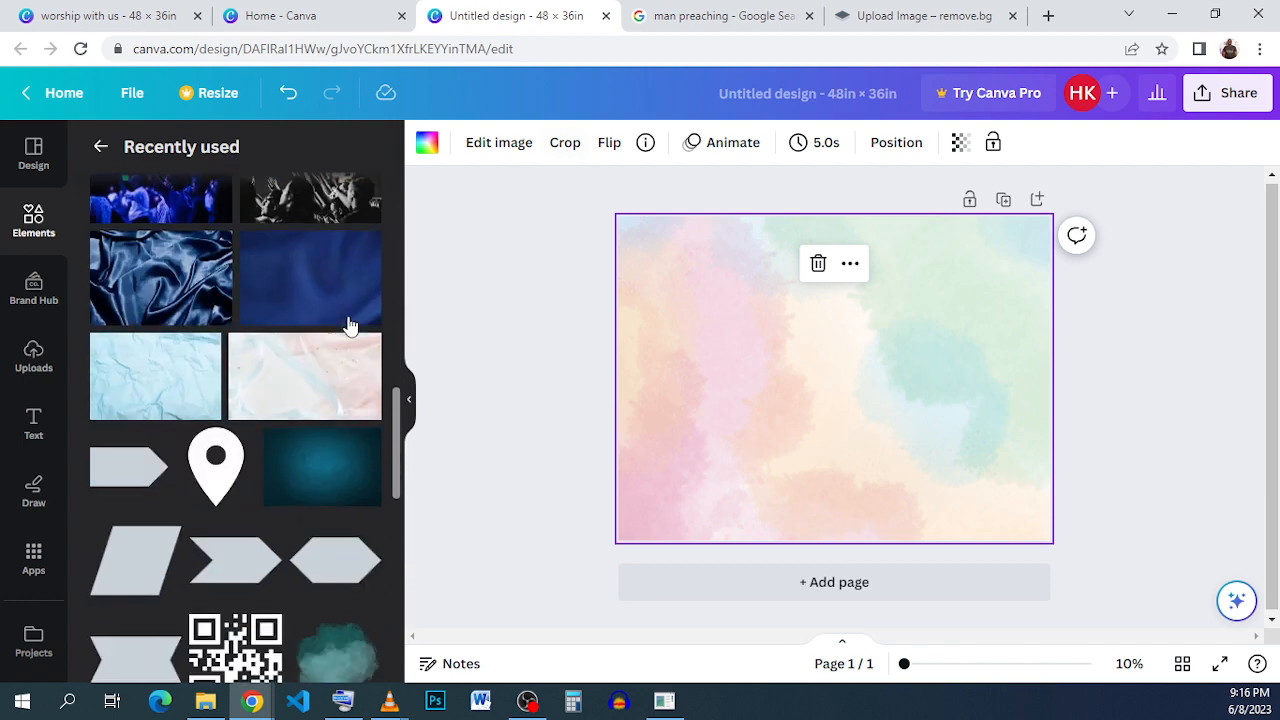
{"action": "scroll", "coordinate": [350, 325], "scroll_direction": "down", "scroll_amount": 4}
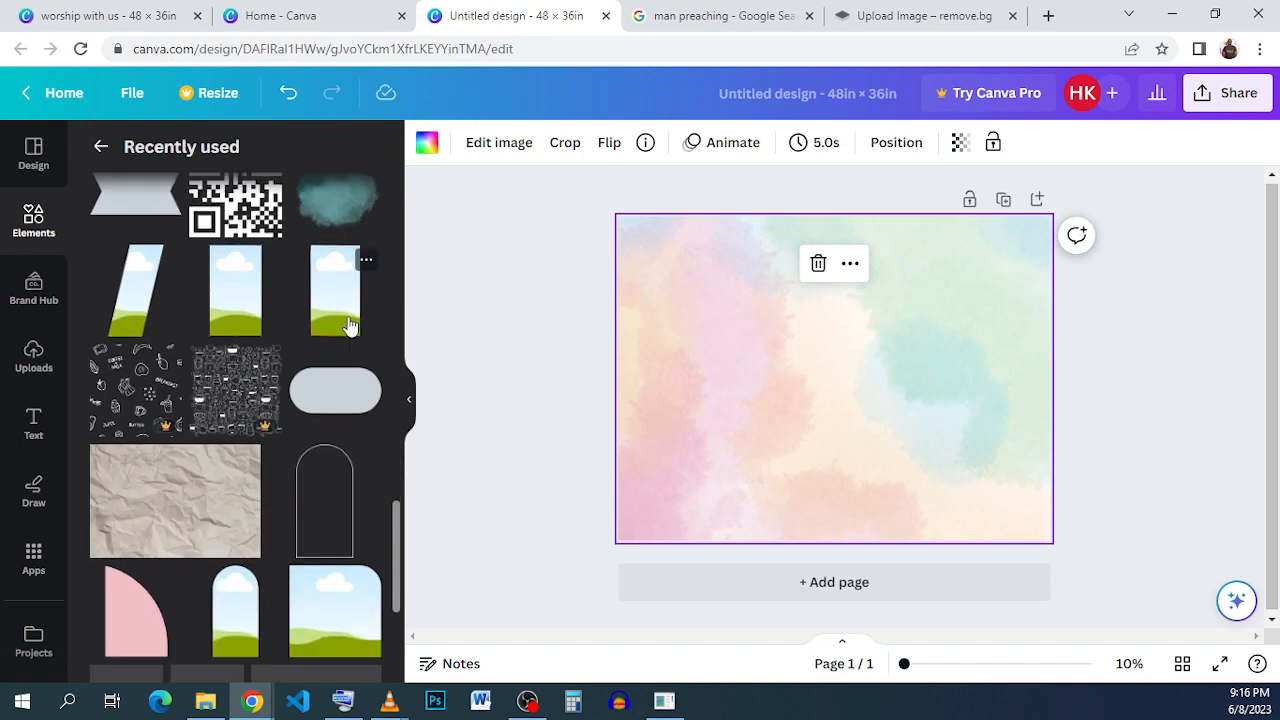
- Add the Twitter Frame Shape parallelogram frame to the page and move it right of centre
{"action": "left_click", "coordinate": [168, 260]}
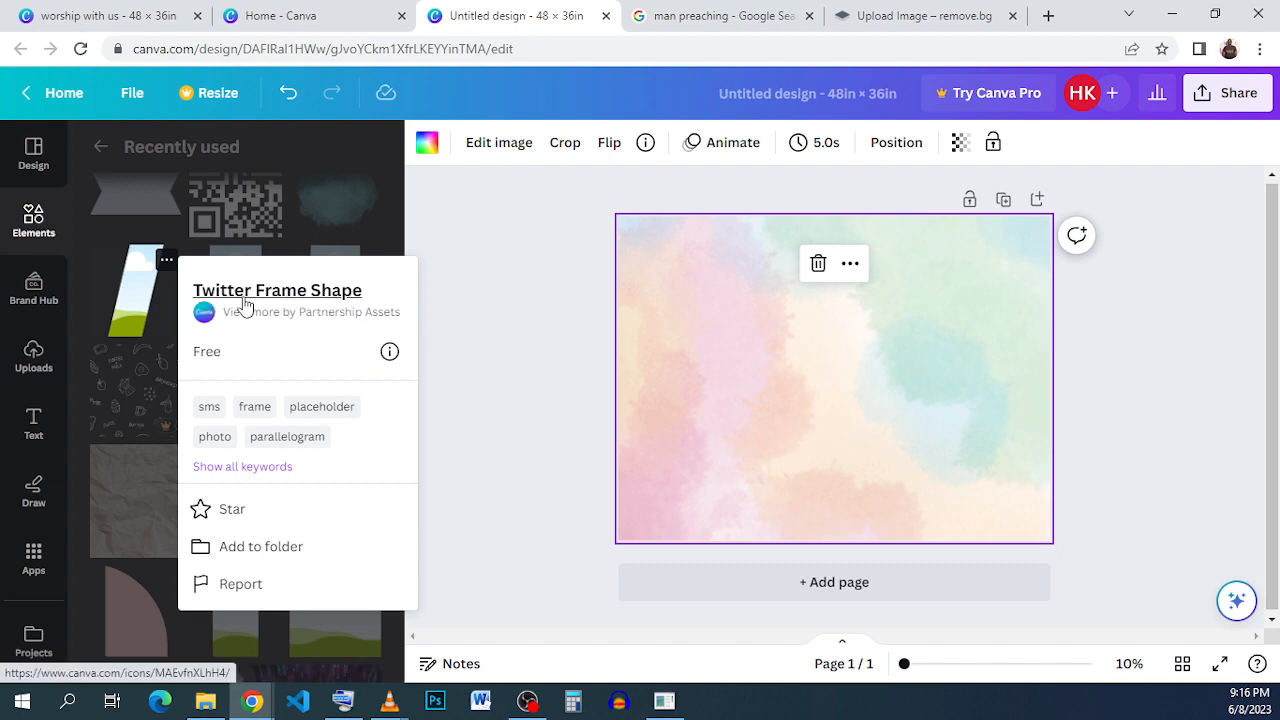
{"action": "left_click", "coordinate": [120, 314]}
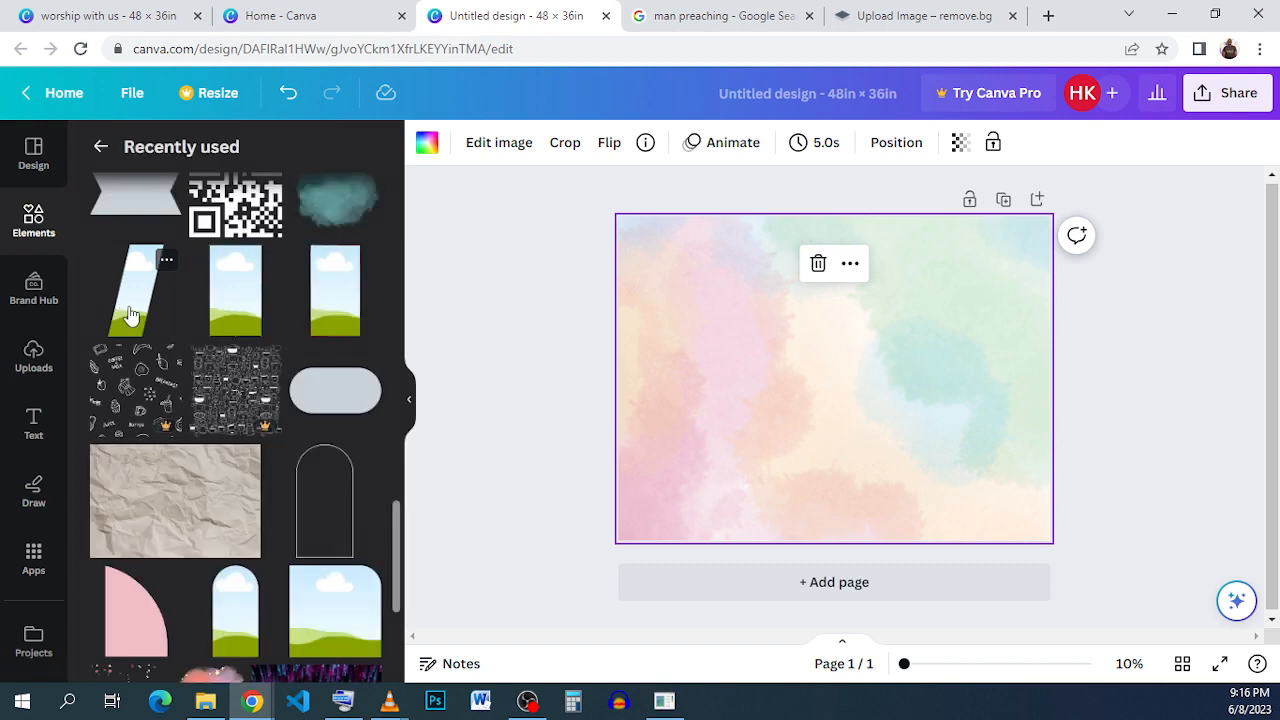
{"action": "left_click", "coordinate": [120, 314]}
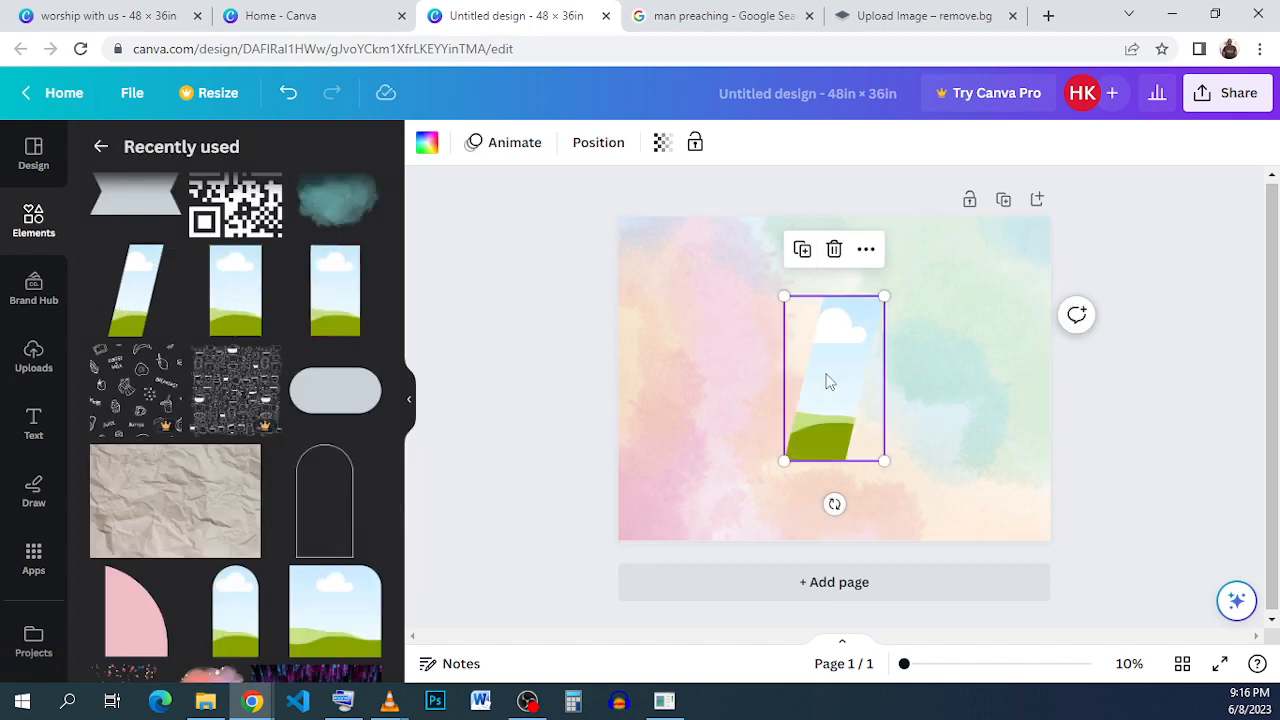
{"action": "left_click_drag", "start_coordinate": [828, 380], "coordinate": [880, 361]}
- Resize the frame to about 9.8 × 16.1 in
{"action": "left_click", "coordinate": [167, 263]}
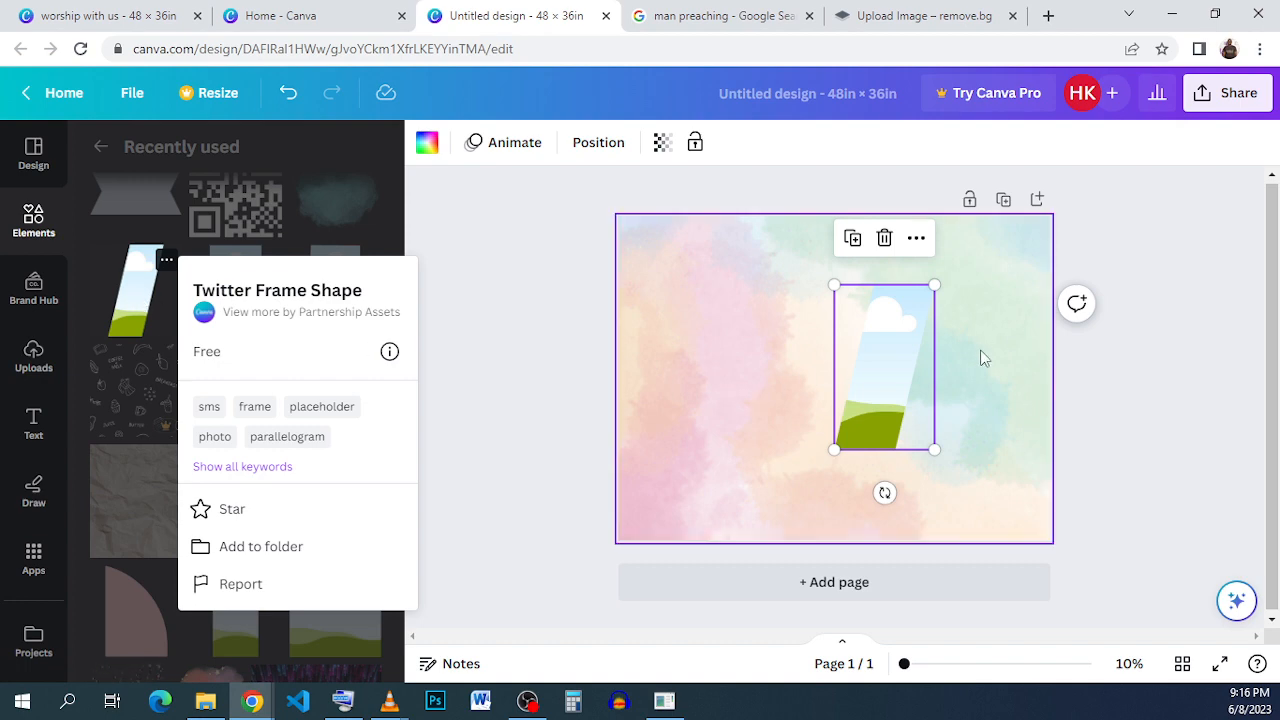
{"action": "left_click_drag", "start_coordinate": [888, 368], "coordinate": [852, 372]}
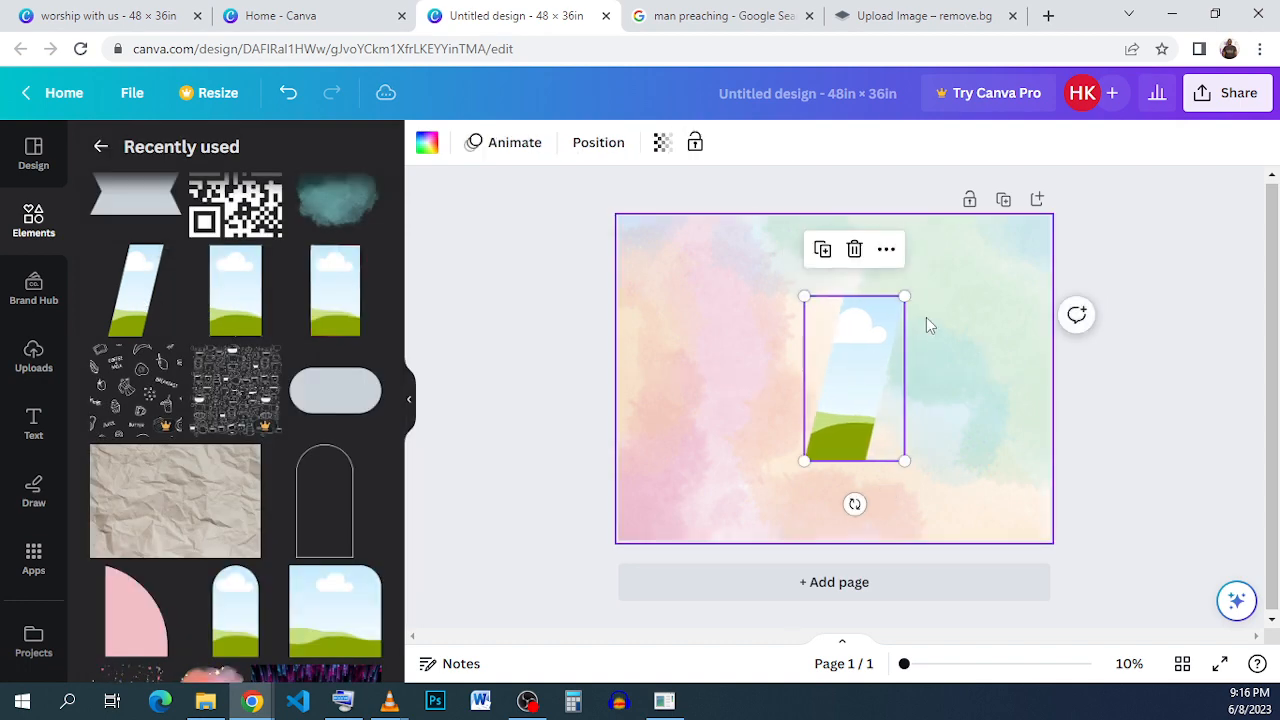
{"action": "left_click_drag", "start_coordinate": [904, 296], "coordinate": [866, 308]}
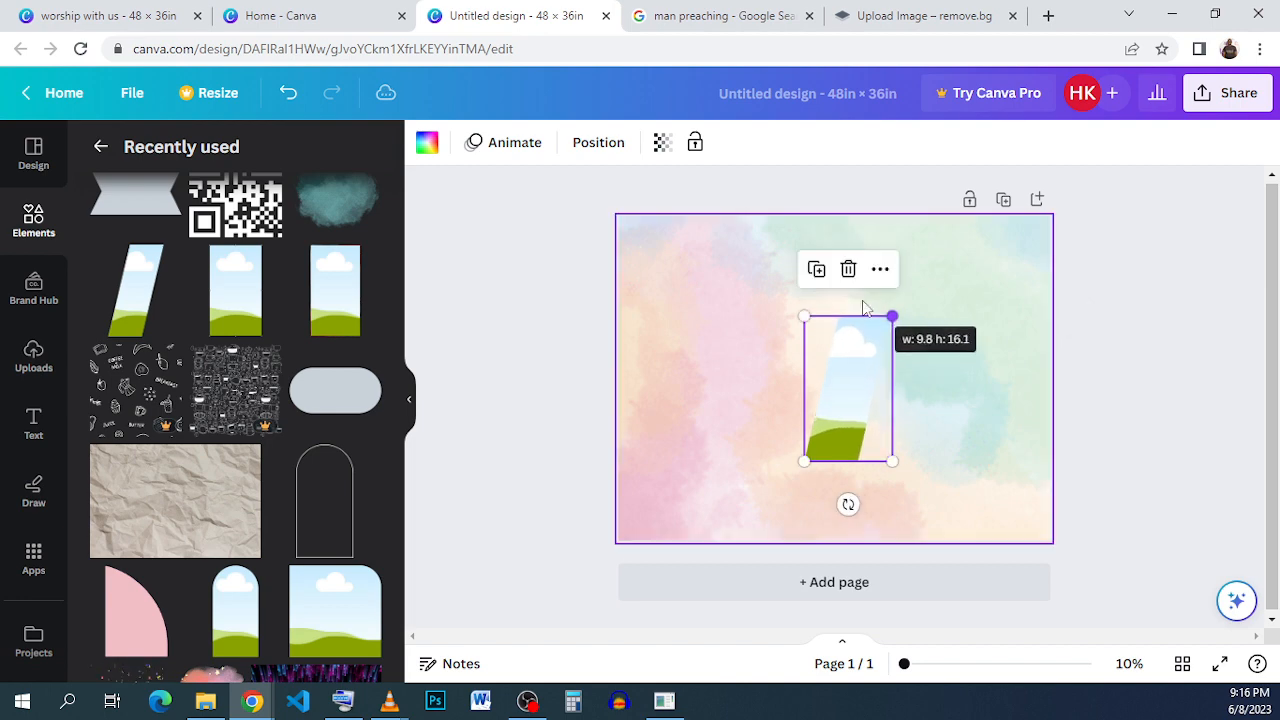
- Duplicate the frame twice, enlarging the copies and placing them in a row to its right
{"action": "left_click", "coordinate": [816, 269]}
{"action": "left_click_drag", "start_coordinate": [855, 418], "coordinate": [937, 410]}
{"action": "left_click_drag", "start_coordinate": [981, 316], "coordinate": [1008, 276]}
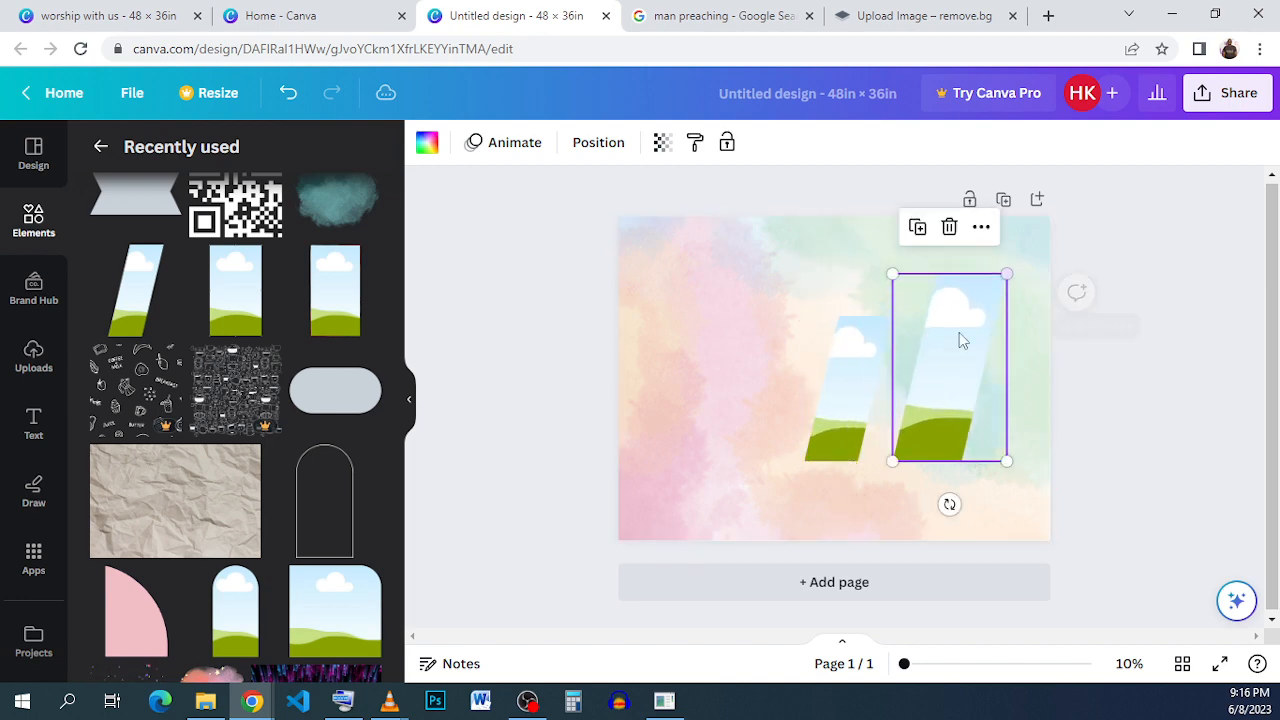
{"action": "left_click_drag", "start_coordinate": [959, 334], "coordinate": [1007, 360]}
{"action": "left_click", "coordinate": [889, 237]}
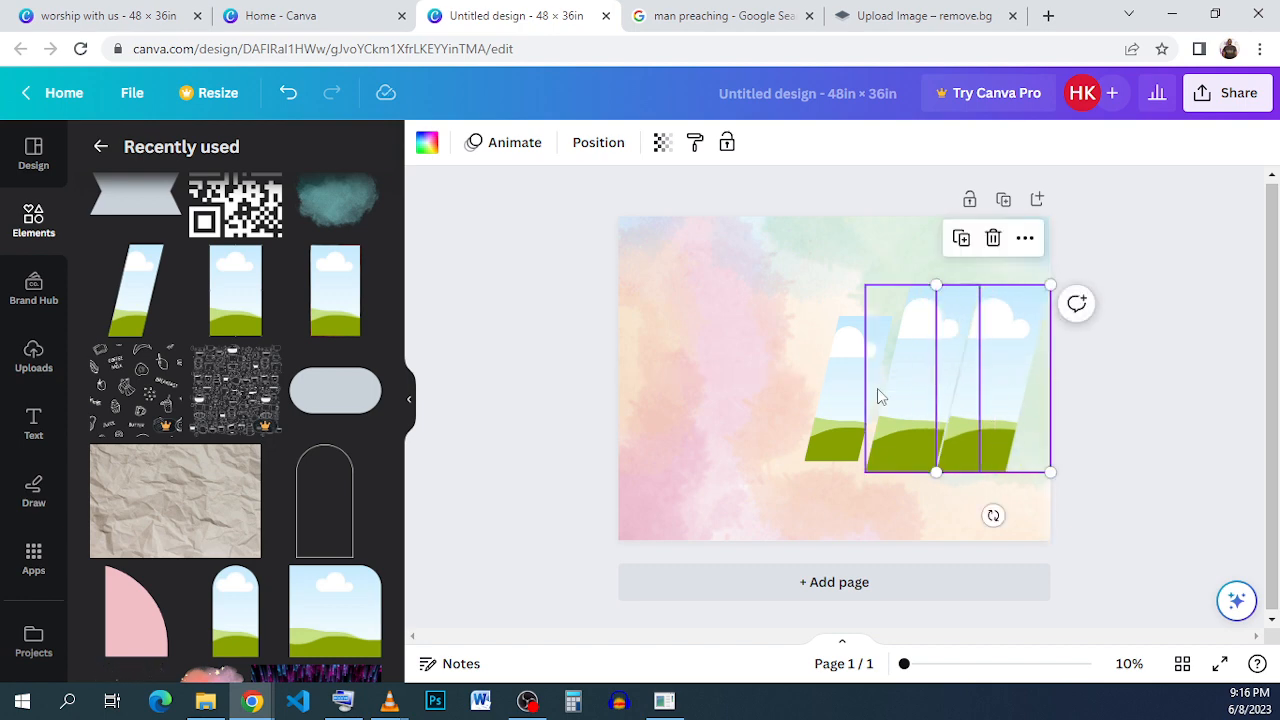
- Nudge the first, smaller frame slightly to the right
{"action": "scroll", "coordinate": [877, 397], "scroll_direction": "up", "scroll_amount": 3}
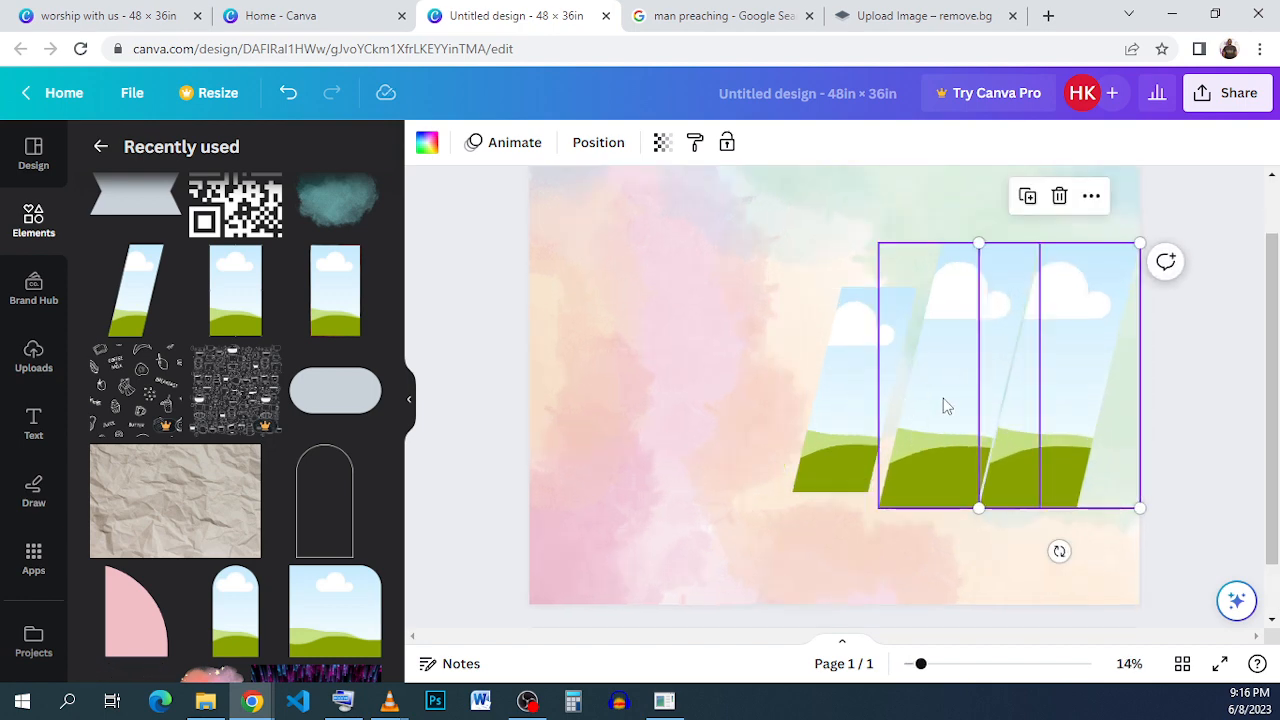
{"action": "left_click", "coordinate": [832, 400]}
{"action": "key", "text": "Right"}
{"action": "key", "text": "Right"}
{"action": "key", "text": "Right"}
{"action": "key", "text": "Right"}
{"action": "key", "text": "Right"}
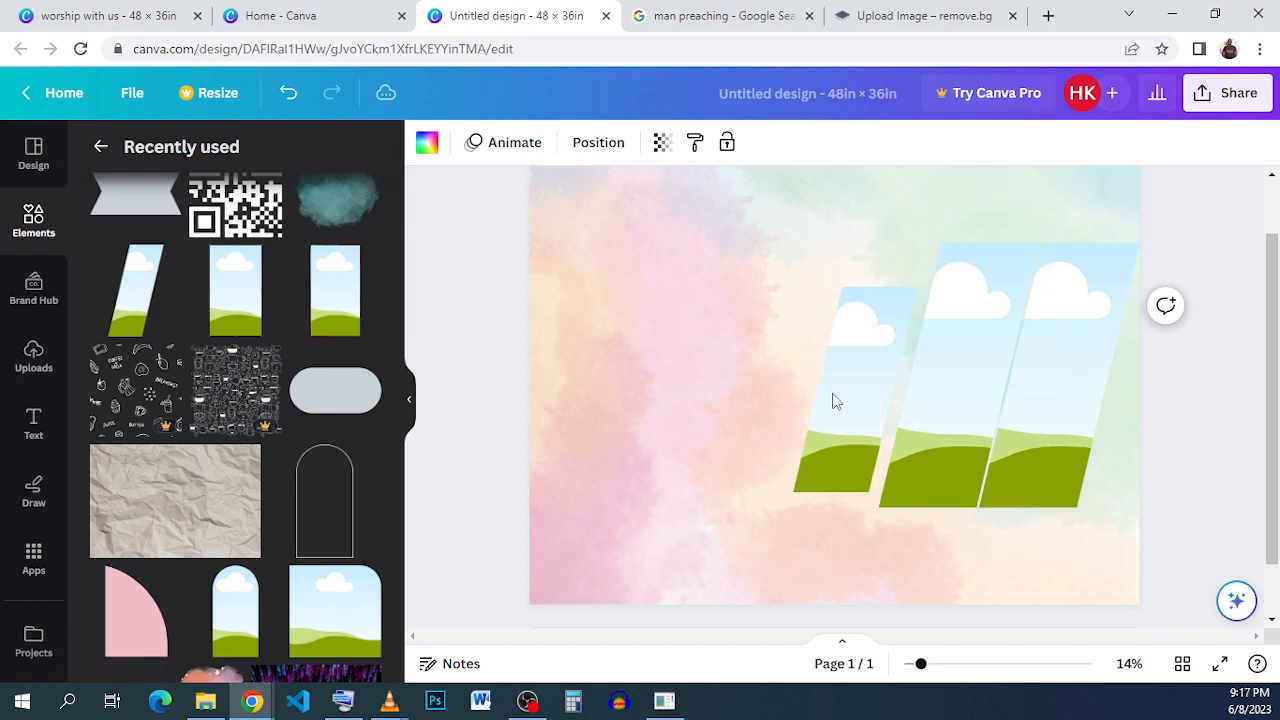
- Nudge the middle and rightmost frames slightly left so the row closes up
{"action": "left_click", "coordinate": [970, 273]}
{"action": "key", "text": "Left"}
{"action": "key", "text": "Left"}
{"action": "key", "text": "Left"}
{"action": "key", "text": "Left"}
{"action": "key", "text": "Left"}
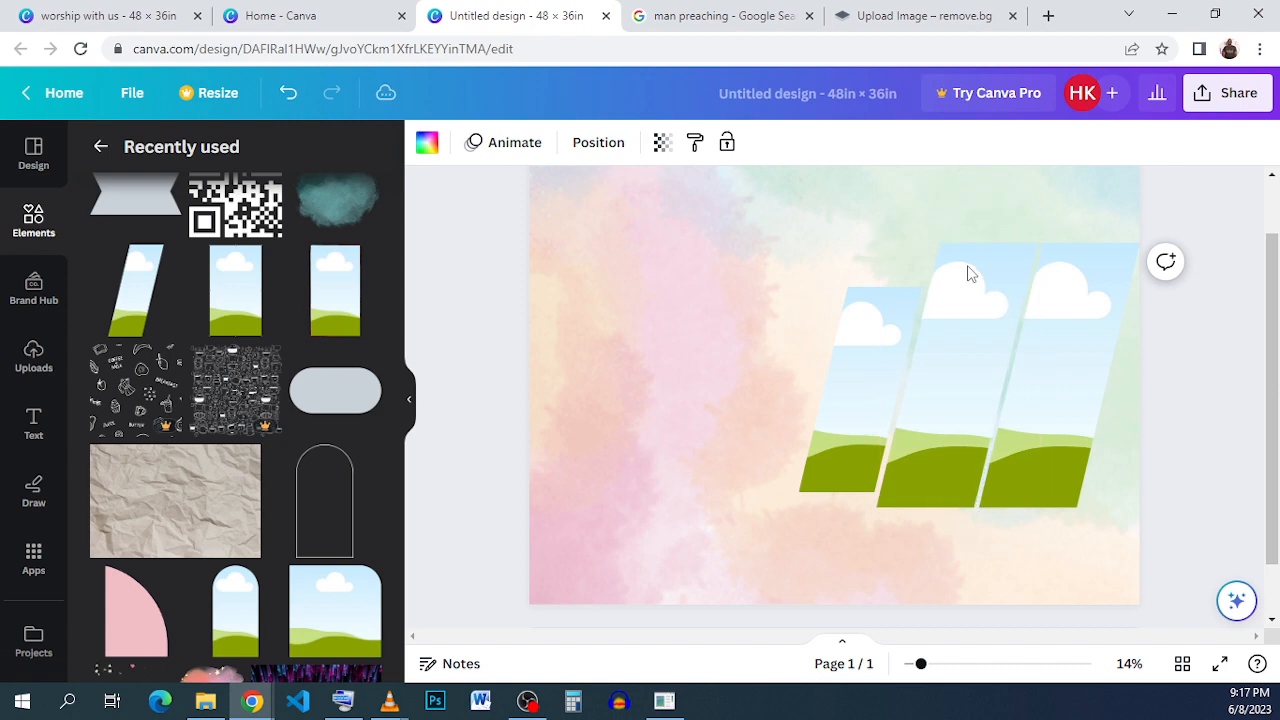
{"action": "left_click", "coordinate": [1060, 319]}
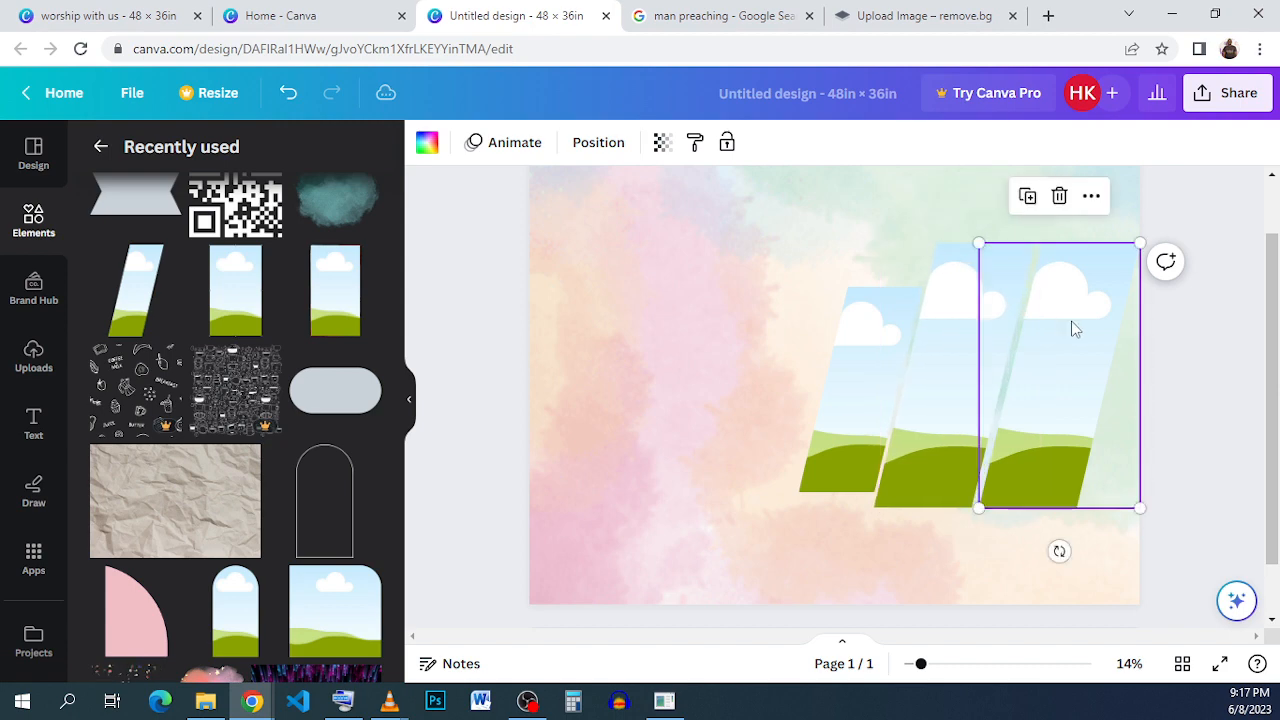
{"action": "key", "text": "Left"}
{"action": "key", "text": "Left"}
{"action": "key", "text": "Left"}
{"action": "key", "text": "Left"}
{"action": "key", "text": "Left"}
{"action": "key", "text": "Left"}
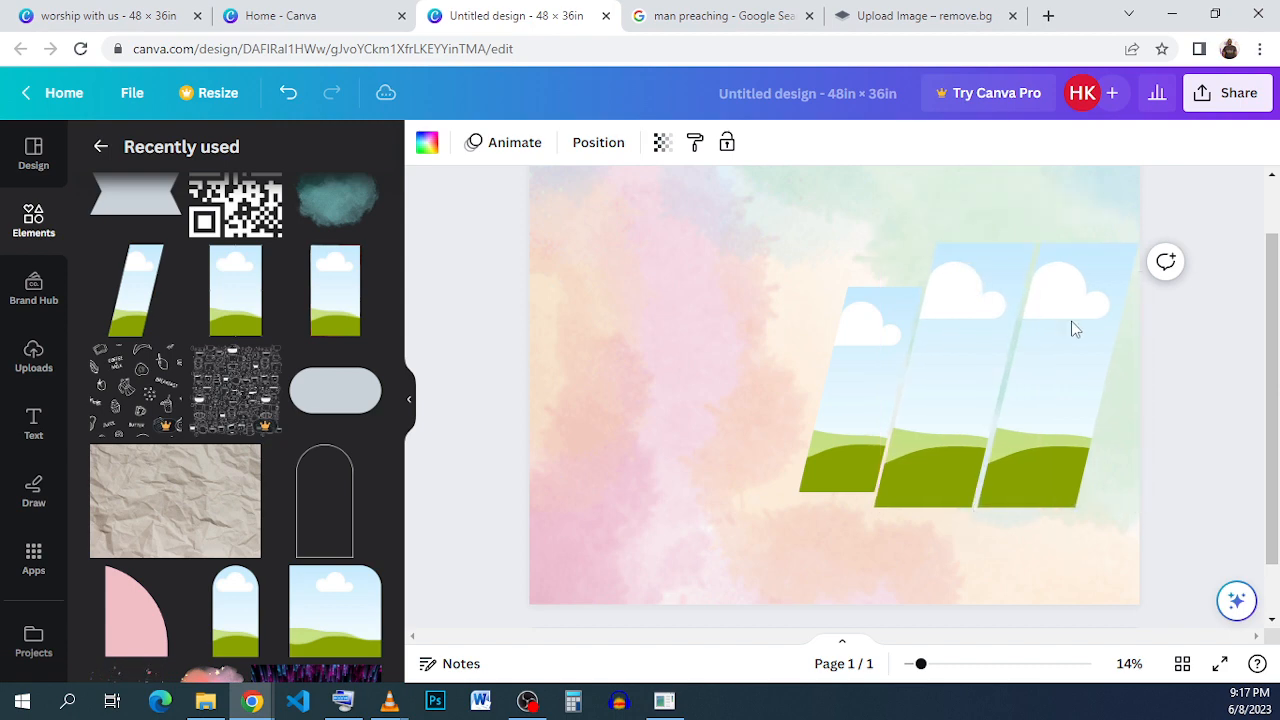
- Move the row of three frames to the left
{"action": "left_click", "coordinate": [1071, 537]}
{"action": "left_click_drag", "start_coordinate": [1087, 545], "coordinate": [864, 375]}
{"action": "left_click", "coordinate": [757, 369]}
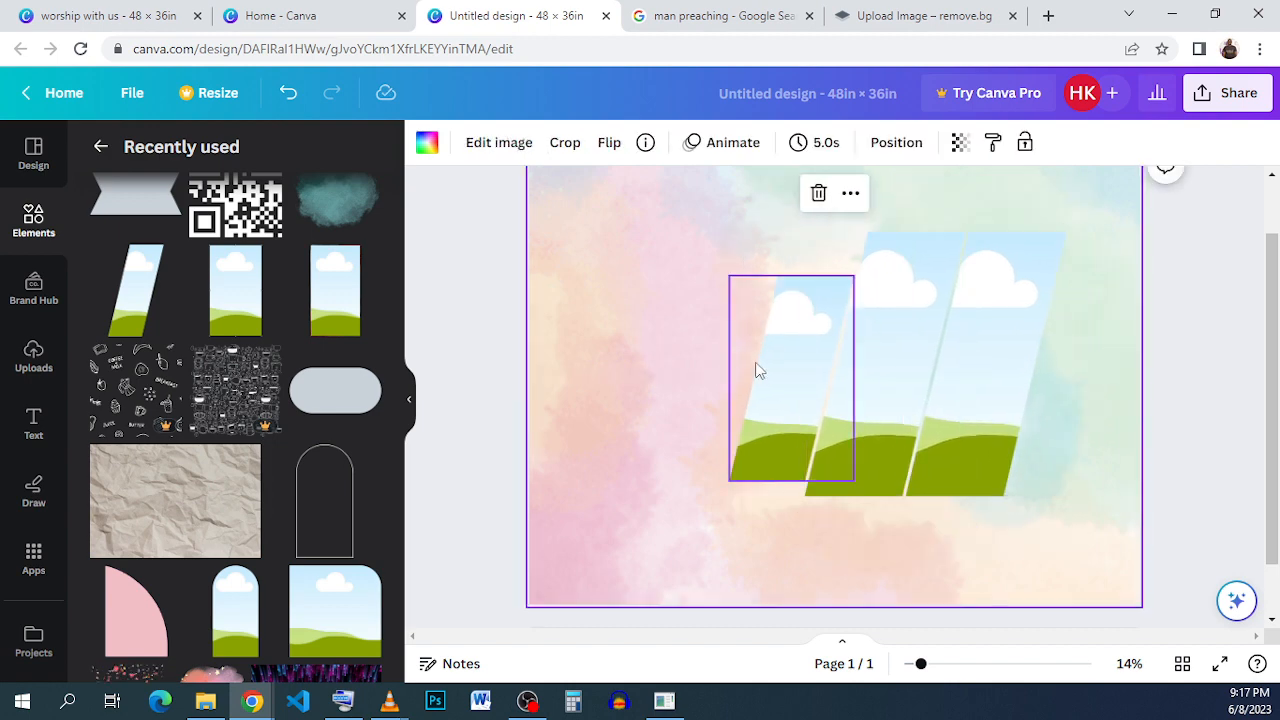
- Duplicate the small first frame and place the copy at the right end of the row
{"action": "left_click", "coordinate": [760, 229]}
{"action": "left_click_drag", "start_coordinate": [803, 349], "coordinate": [1083, 341]}
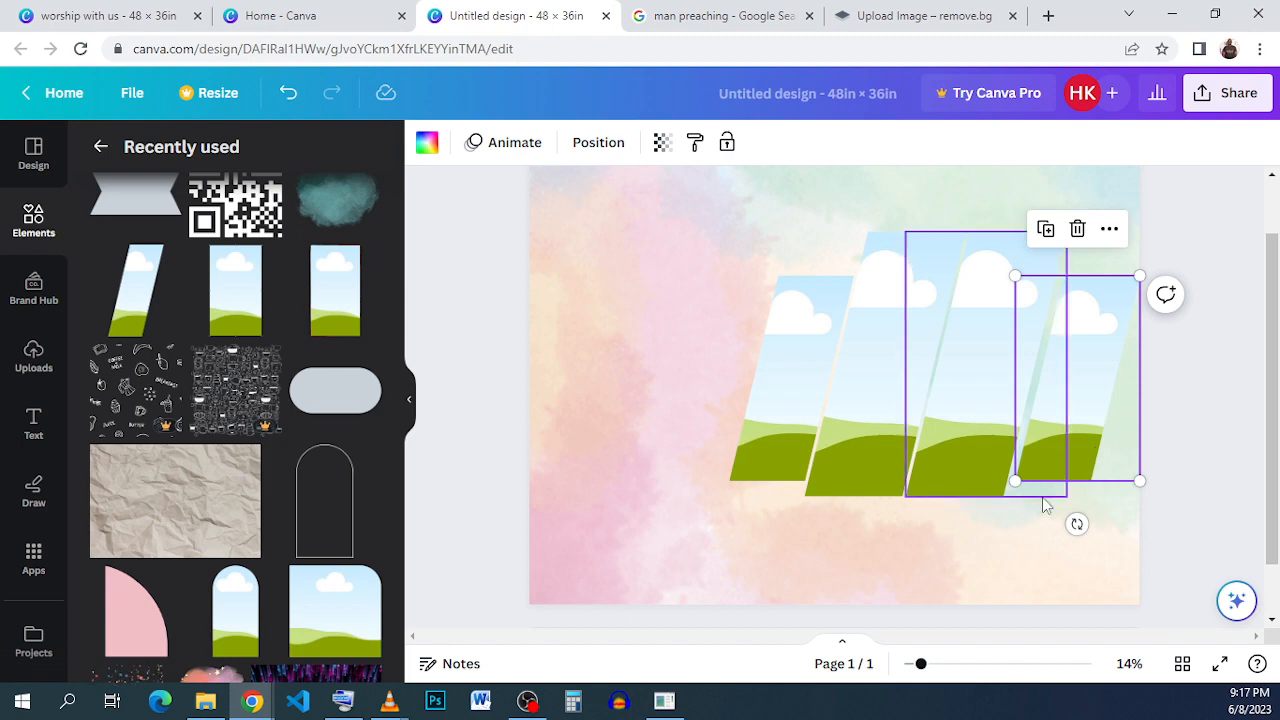
{"action": "left_click", "coordinate": [1035, 527]}
{"action": "left_click", "coordinate": [1081, 446]}
{"action": "left_click", "coordinate": [1145, 445]}
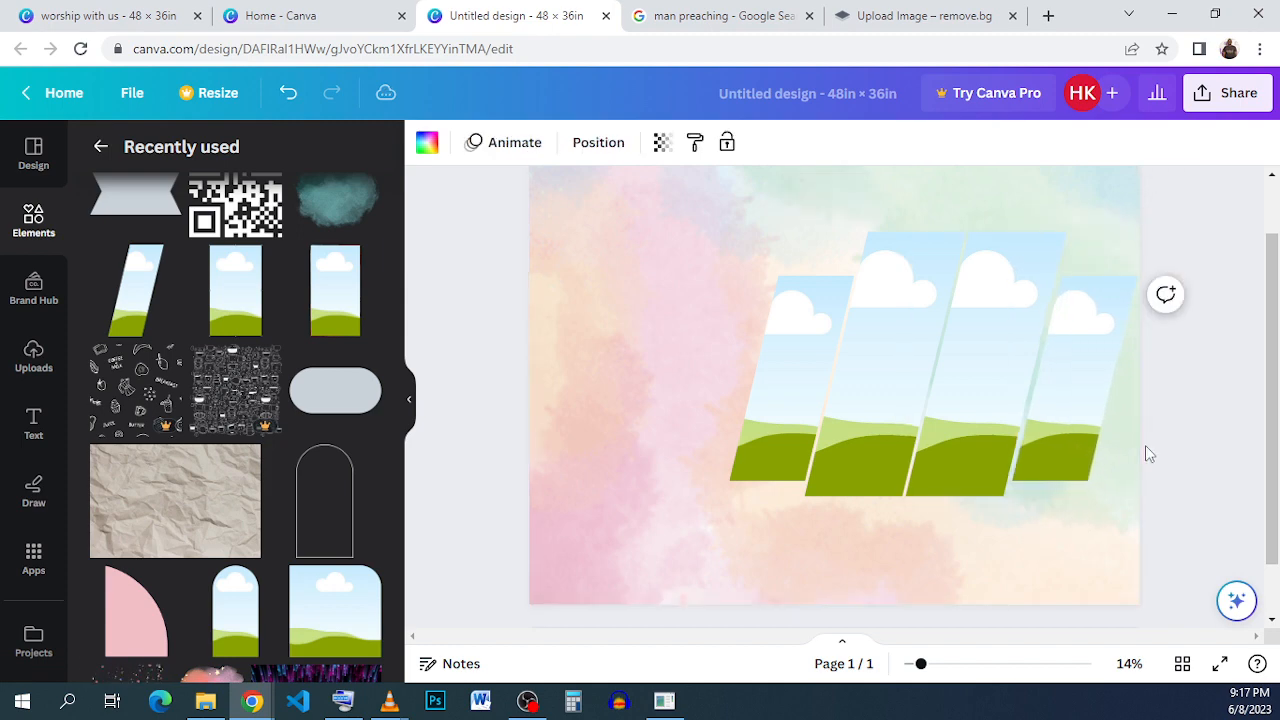
{"action": "left_click", "coordinate": [1065, 523]}
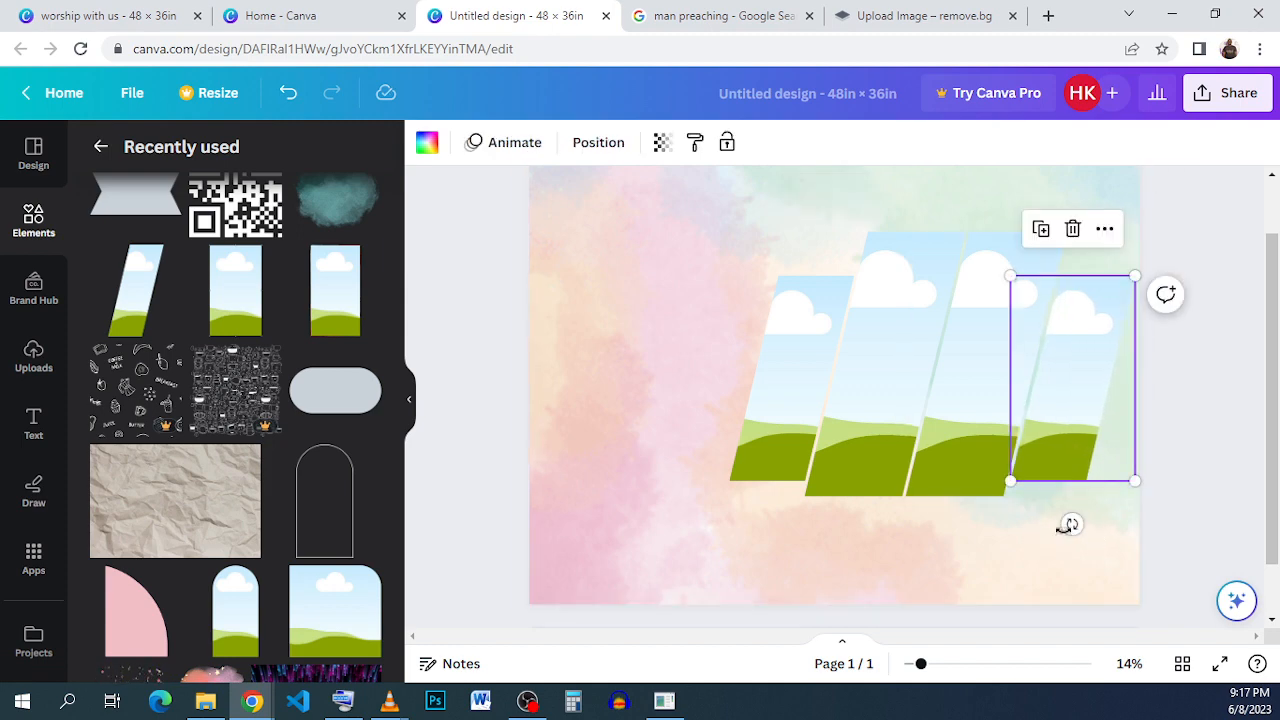
- Select all four slanted frames and group them
{"action": "left_click", "coordinate": [678, 313]}
{"action": "left_click_drag", "start_coordinate": [677, 245], "coordinate": [1088, 511]}
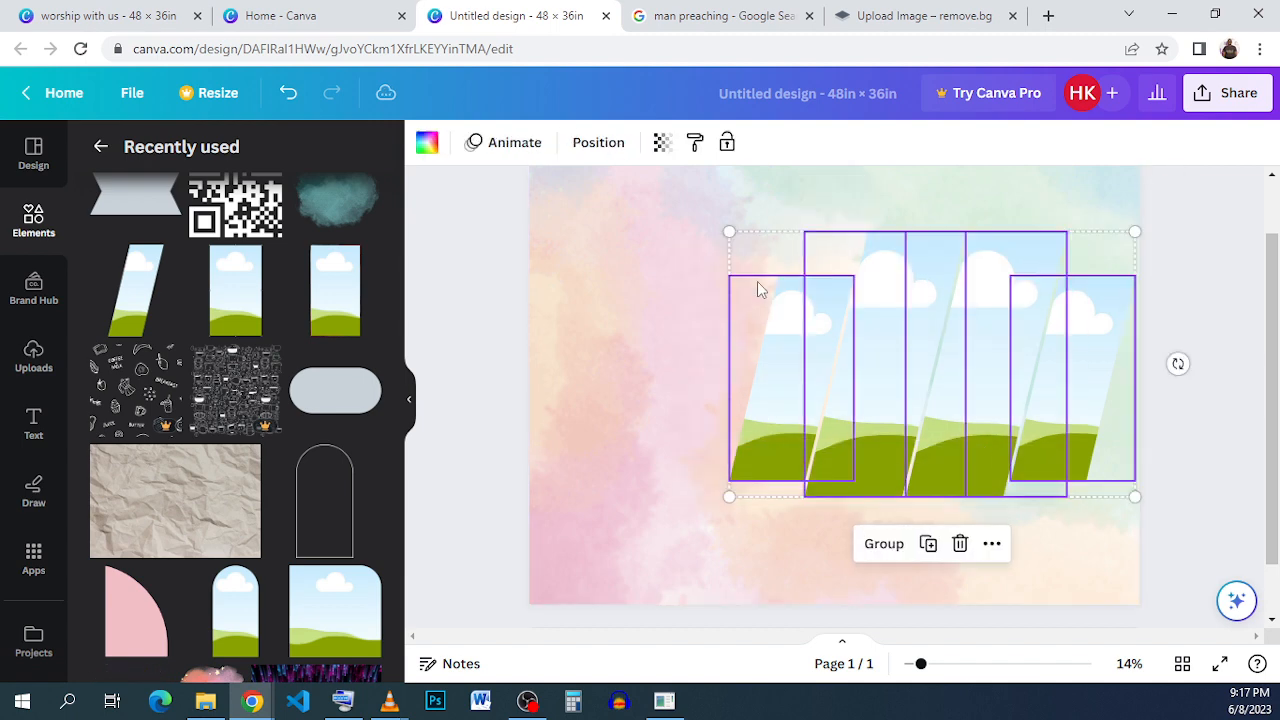
{"action": "left_click", "coordinate": [880, 545]}
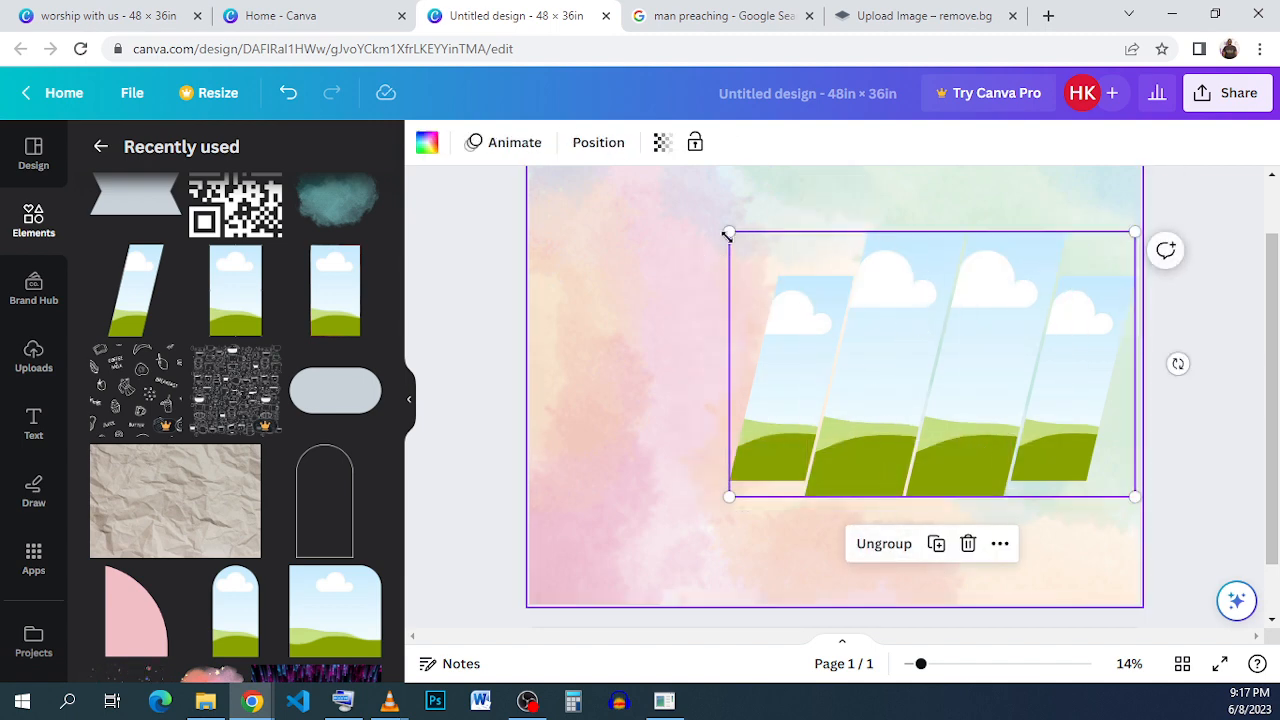
- Scale the frame group down slightly from its corner and shift it a little left
{"action": "left_click_drag", "start_coordinate": [729, 232], "coordinate": [770, 272]}
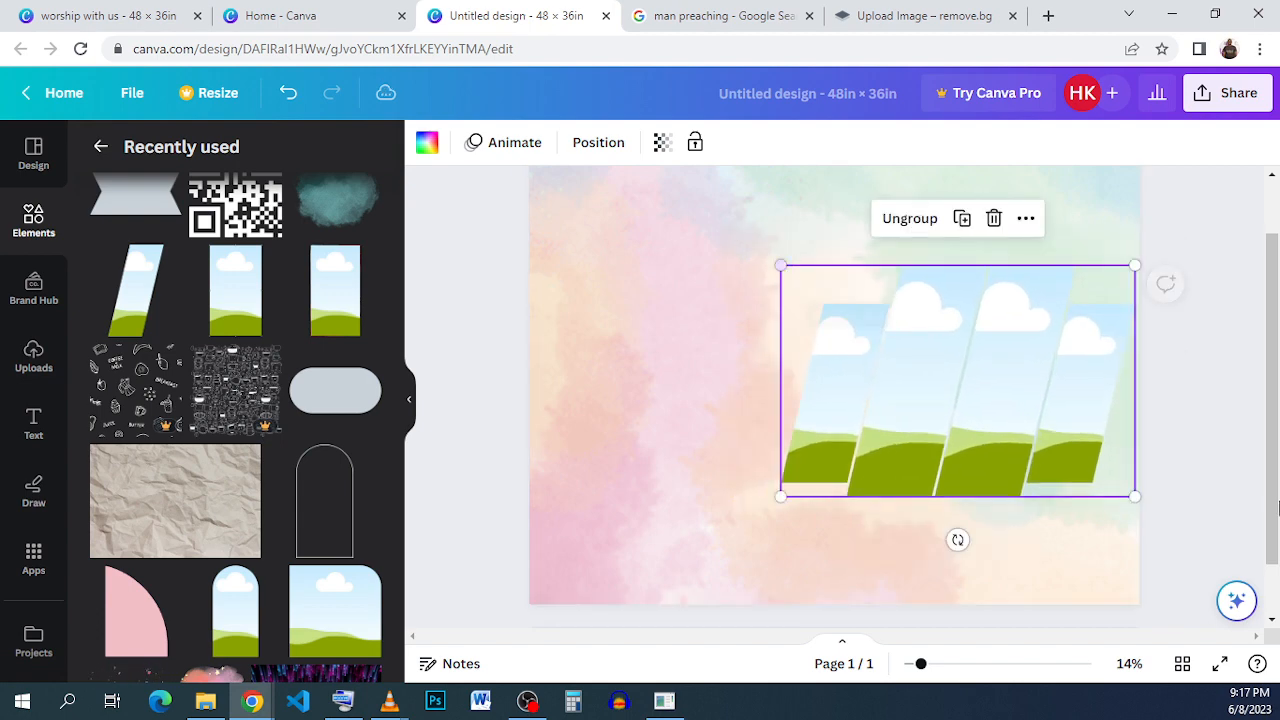
{"action": "left_click", "coordinate": [1148, 434]}
{"action": "left_click_drag", "start_coordinate": [938, 418], "coordinate": [920, 412]}
{"action": "left_click", "coordinate": [645, 236]}
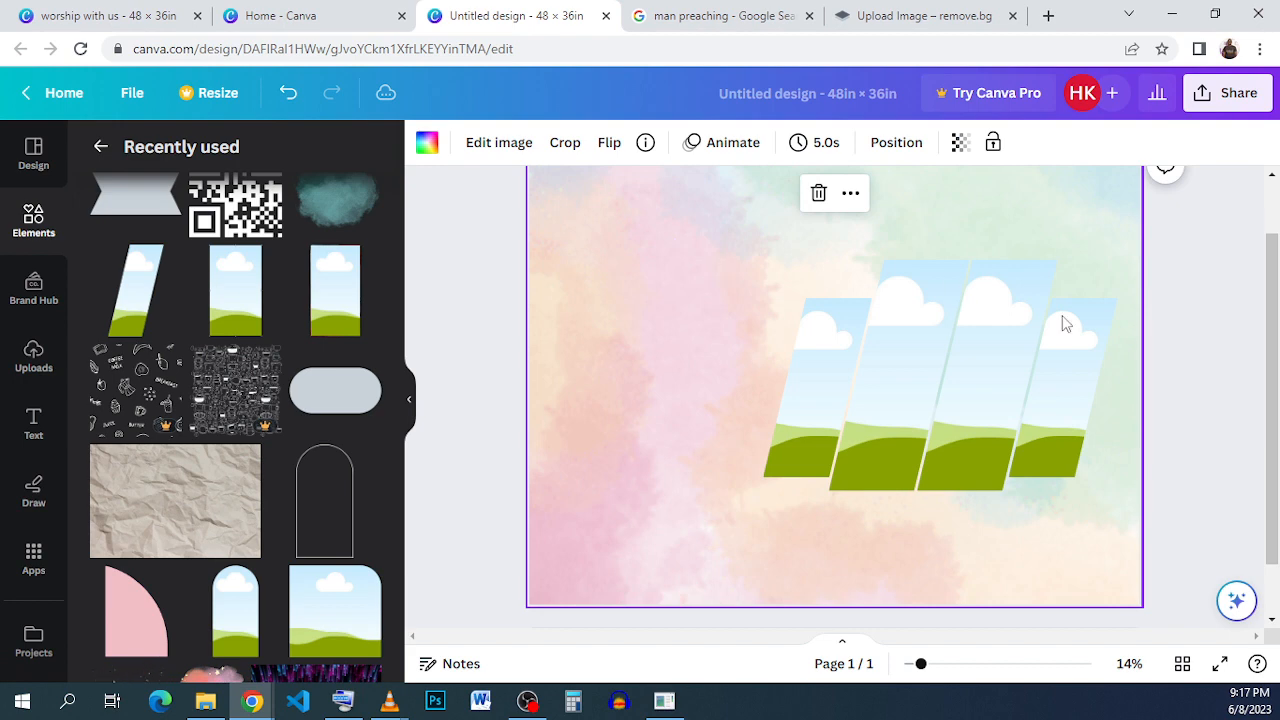
- Browse the Google image results for man preaching to pick a photo
{"action": "scroll", "coordinate": [1123, 340], "scroll_direction": "up", "scroll_amount": 1}
{"action": "scroll", "coordinate": [669, 316], "scroll_direction": "down", "scroll_amount": 1}
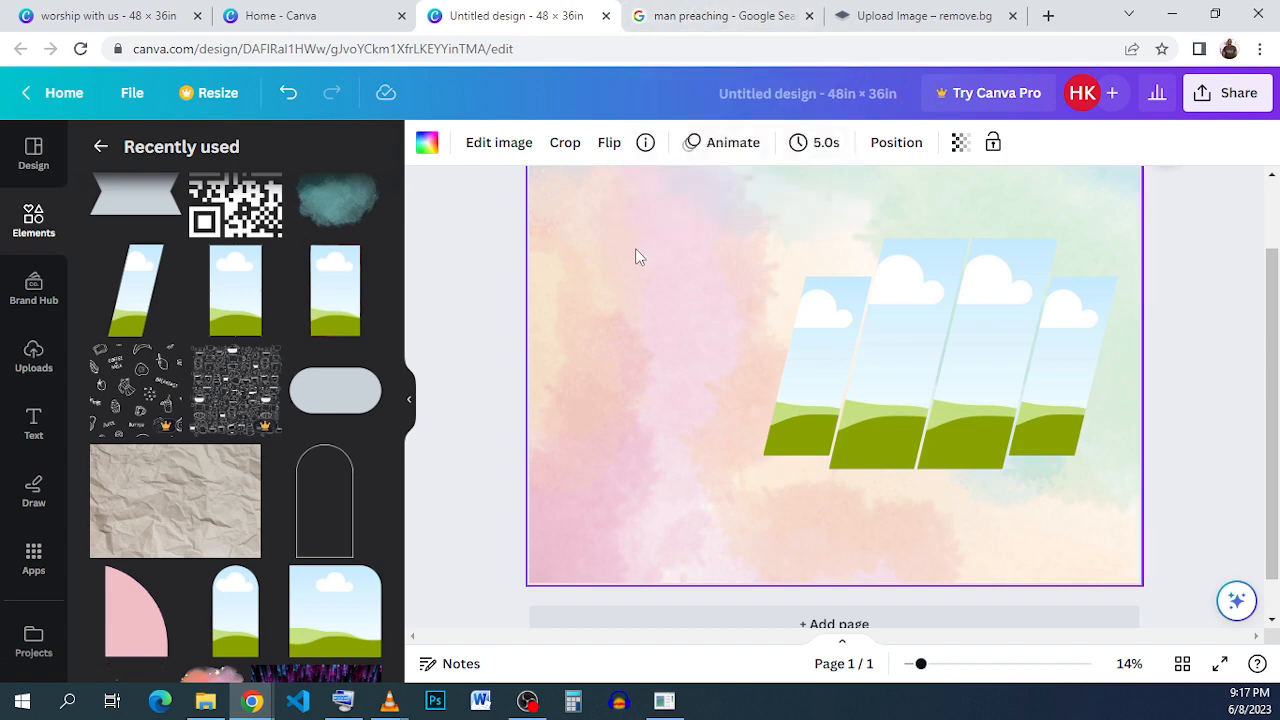
{"action": "left_click", "coordinate": [730, 16]}
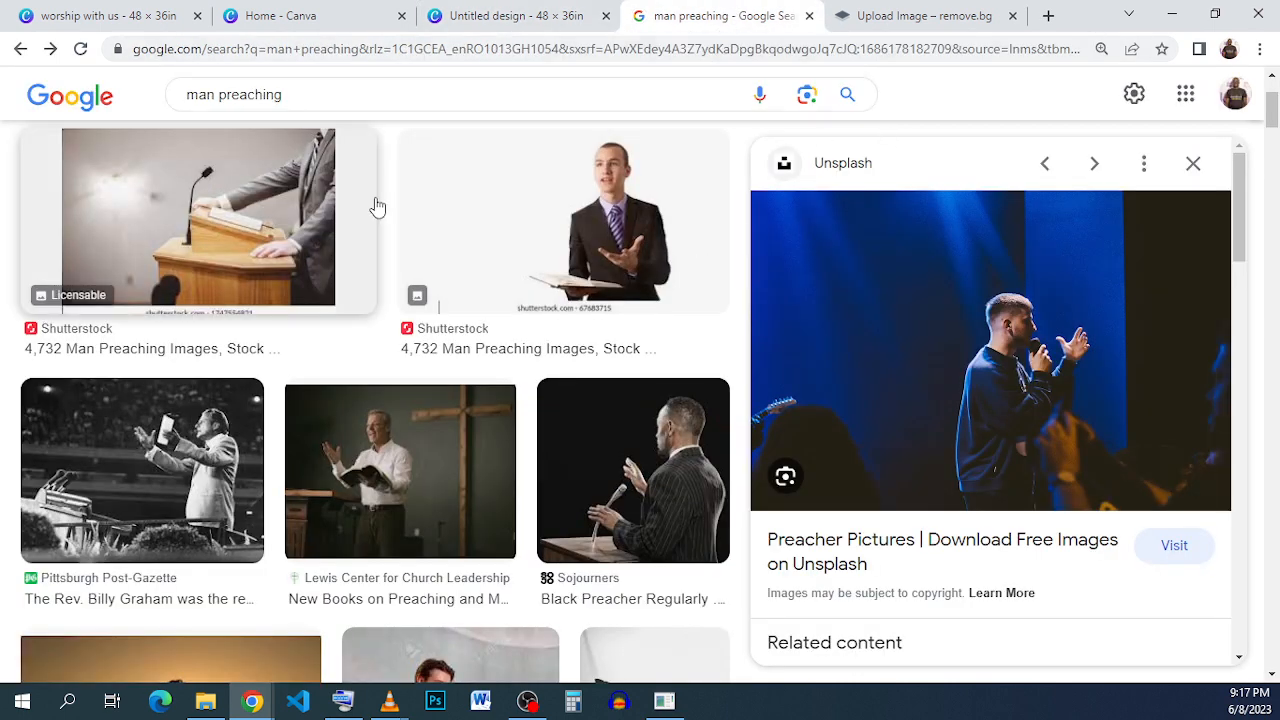
{"action": "scroll", "coordinate": [375, 205], "scroll_direction": "up", "scroll_amount": 1}
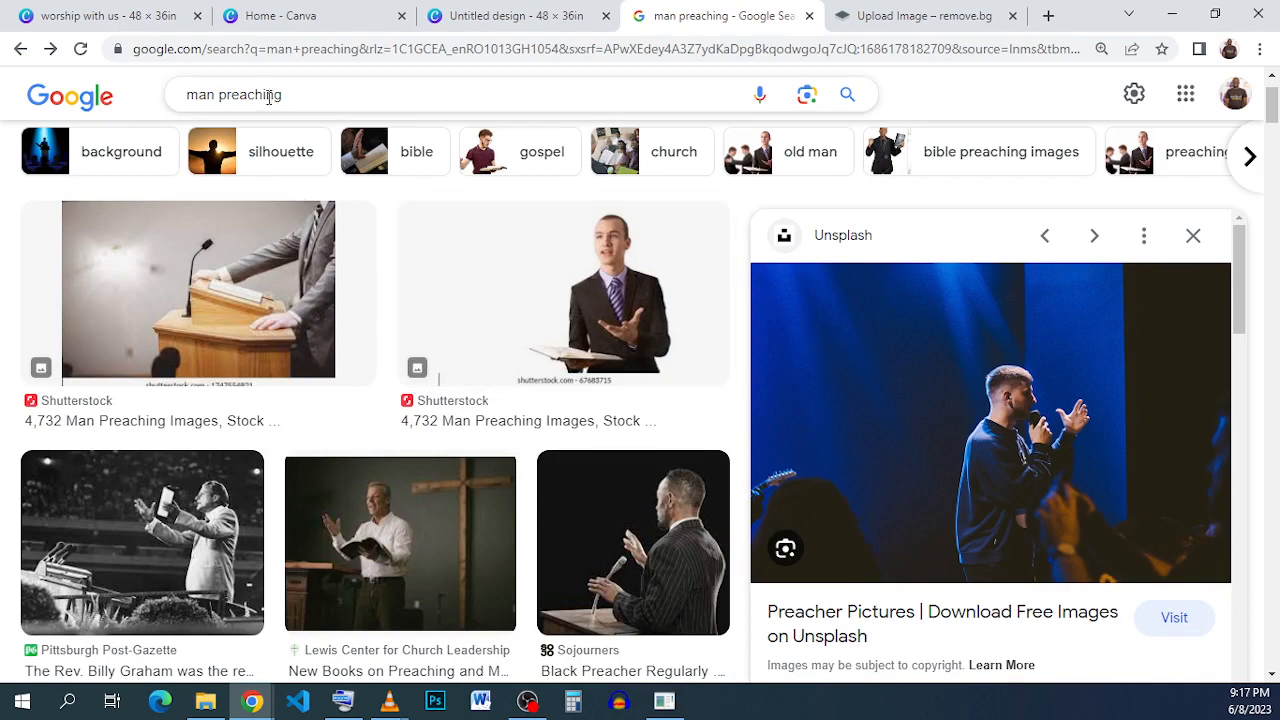
{"action": "scroll", "coordinate": [505, 338], "scroll_direction": "down", "scroll_amount": 5}
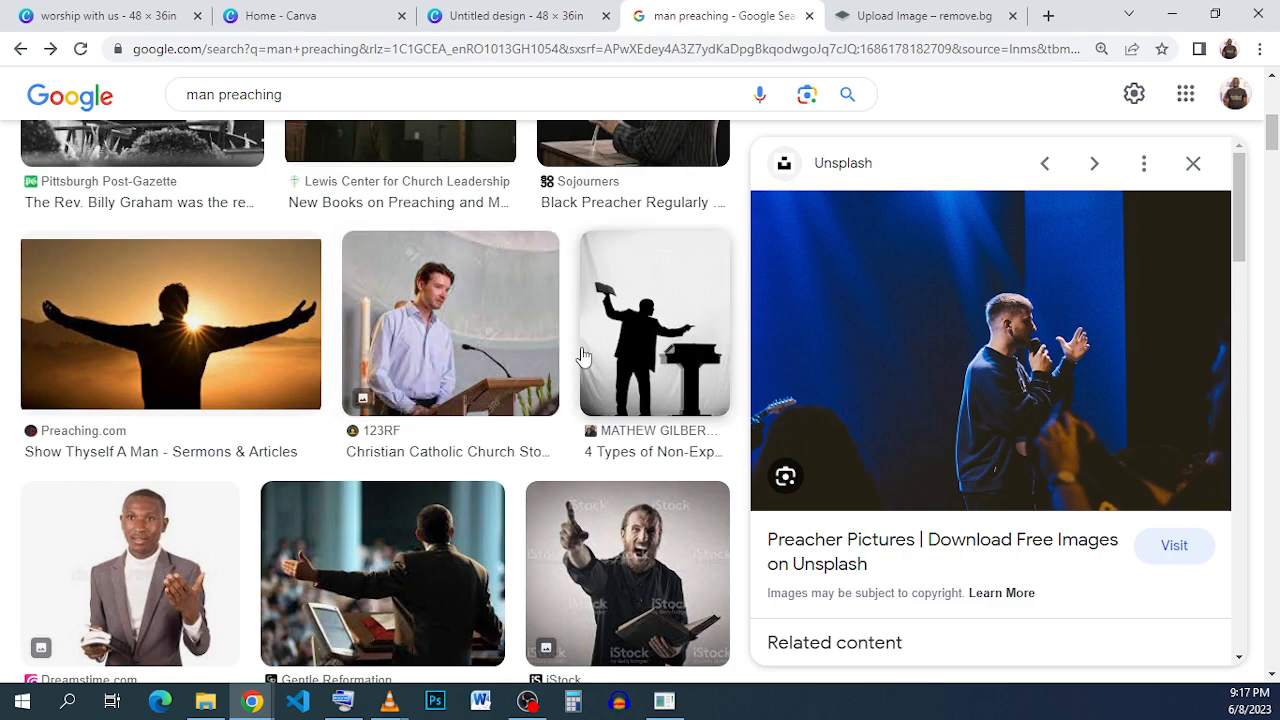
{"action": "scroll", "coordinate": [262, 336], "scroll_direction": "down", "scroll_amount": 15}
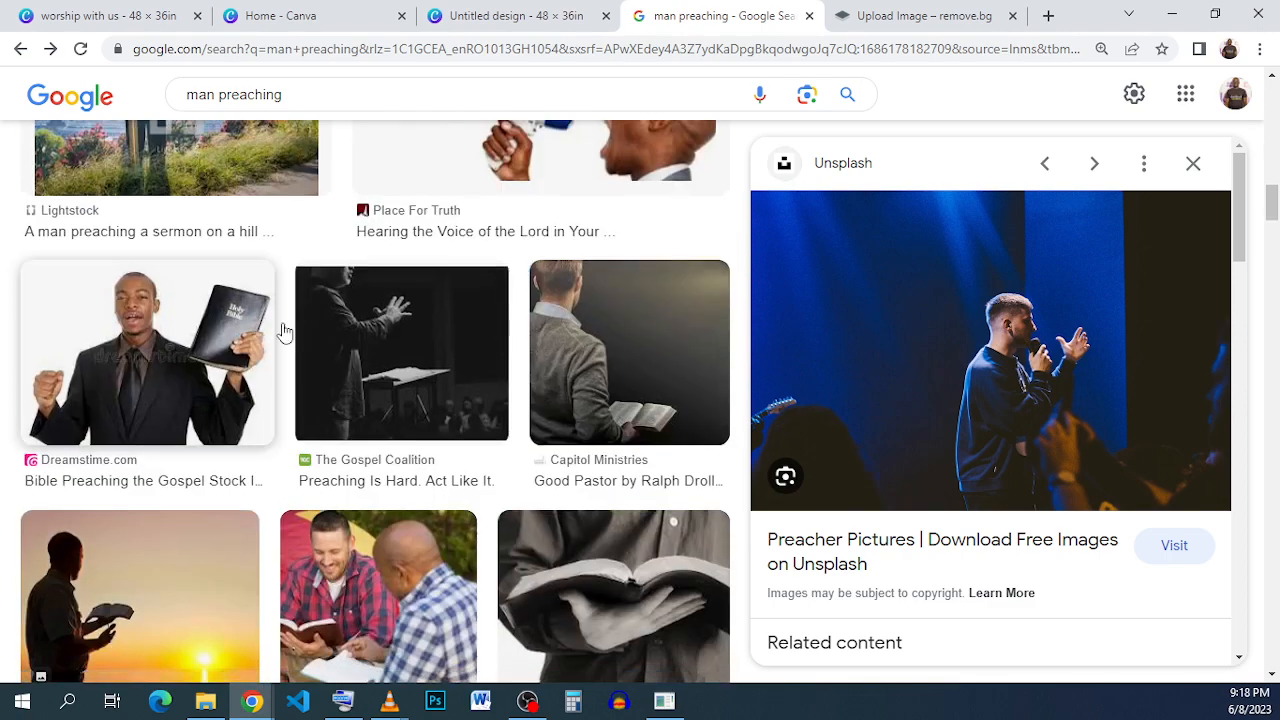
{"action": "right_click", "coordinate": [1022, 342]}
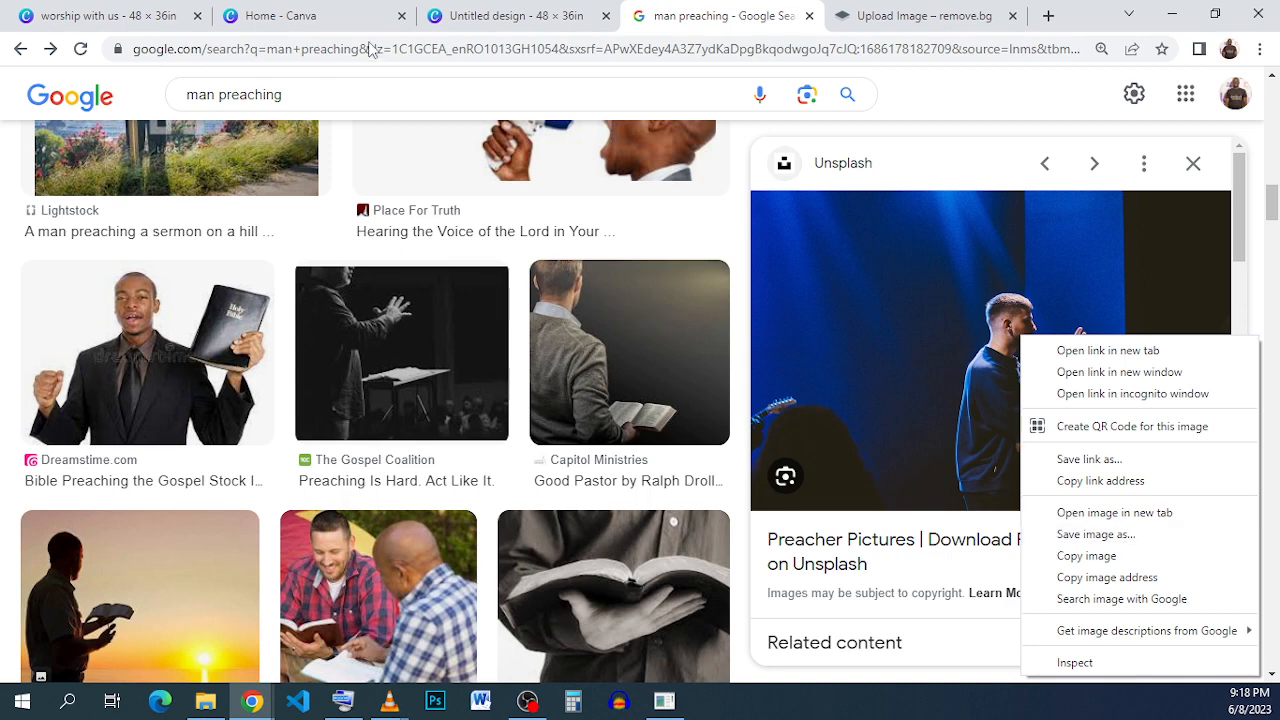
- Copy the Unsplash photo of the preacher on stage from the Google results
{"action": "left_click", "coordinate": [490, 18]}
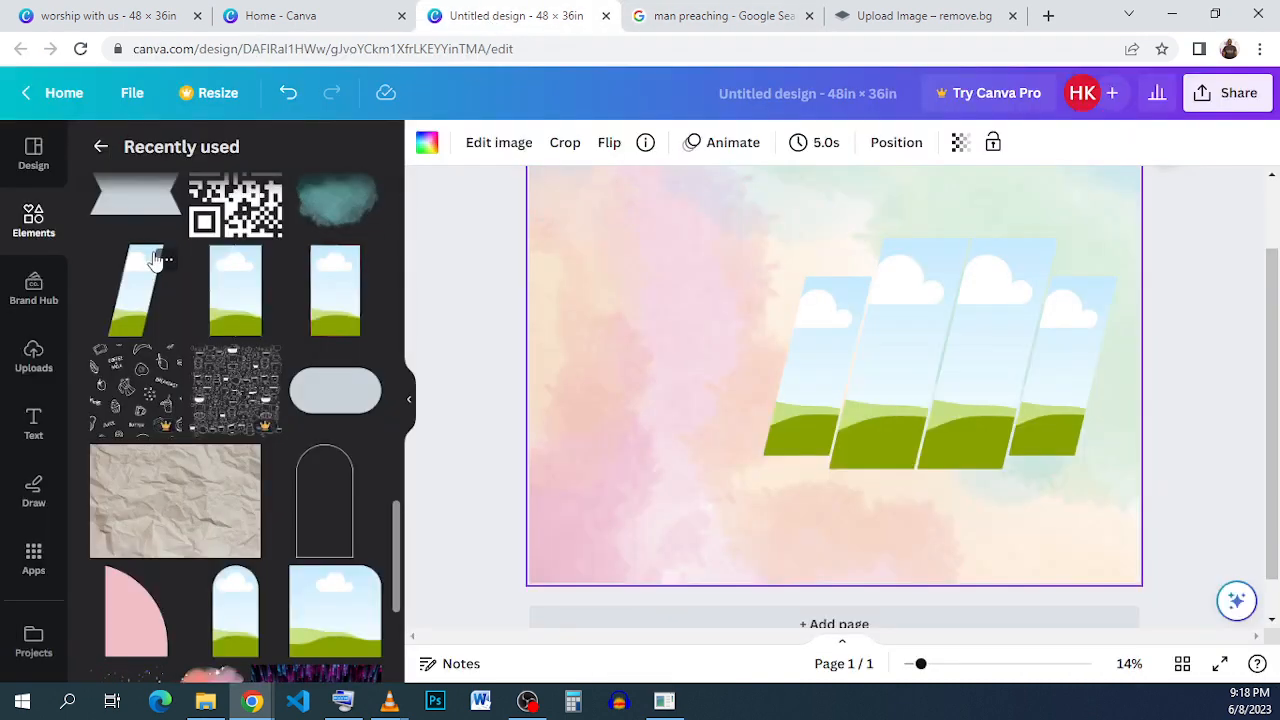
{"action": "left_click", "coordinate": [22, 365]}
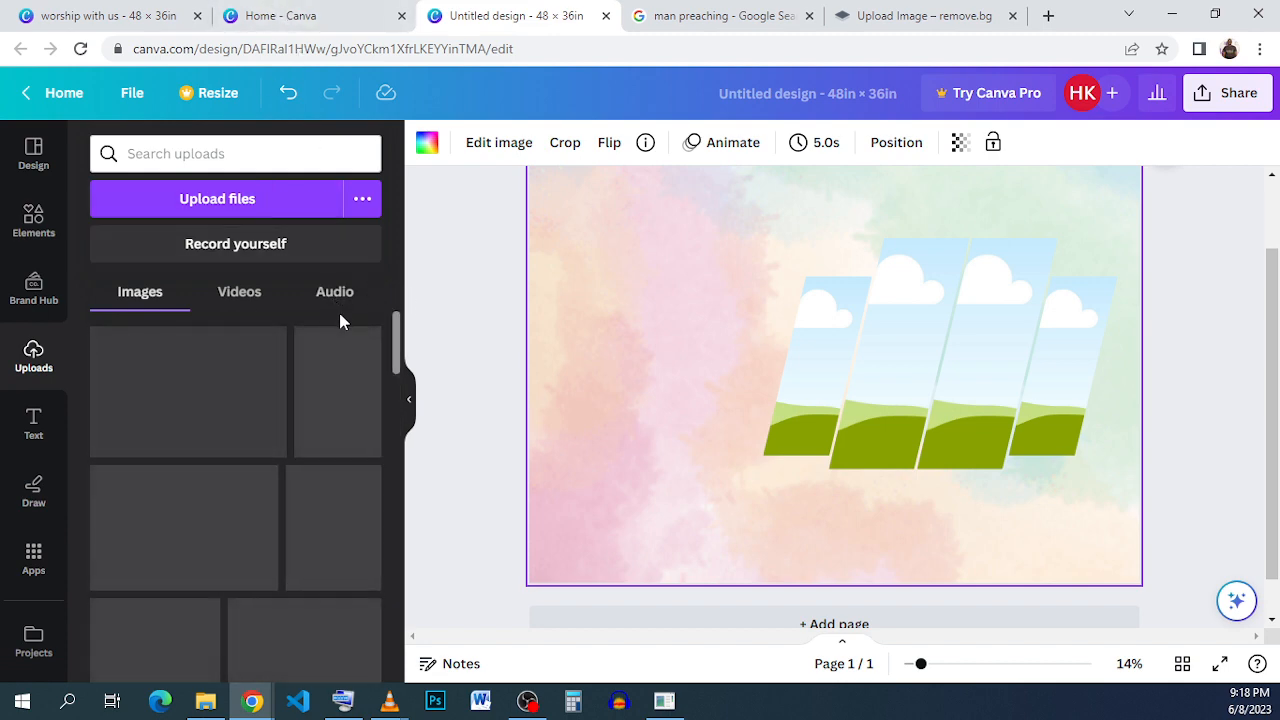
{"action": "left_click", "coordinate": [638, 20]}
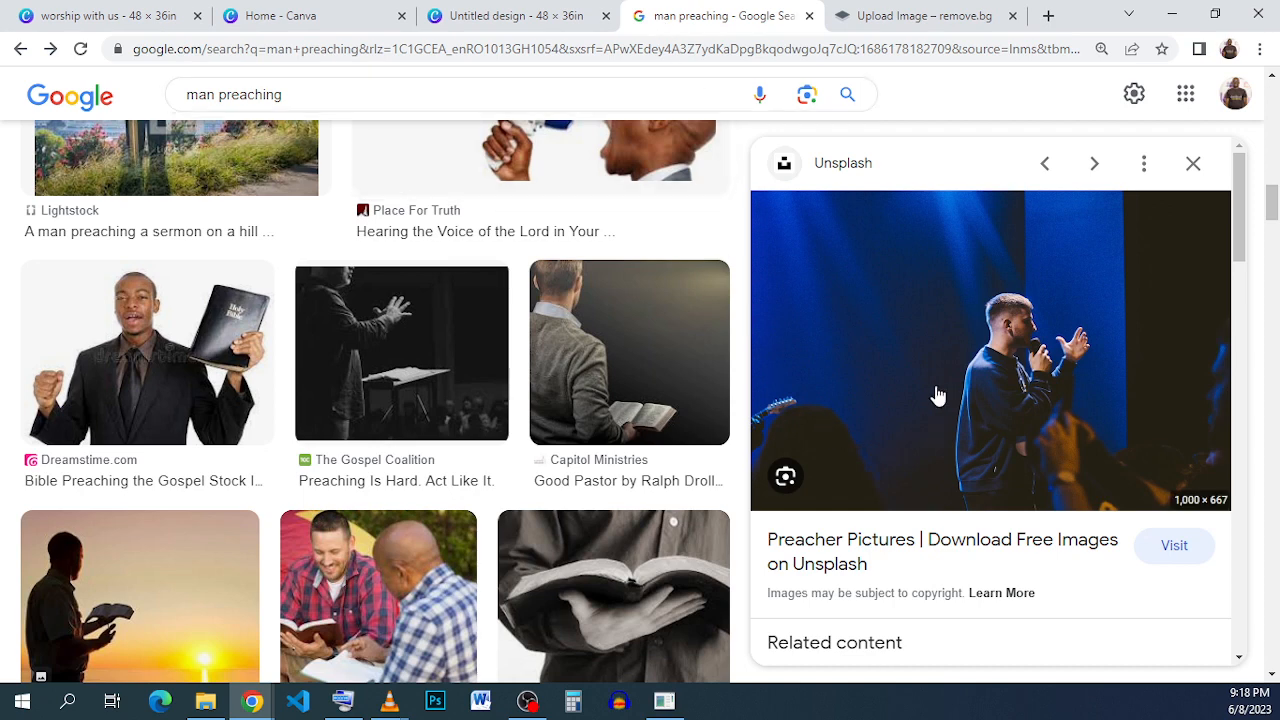
{"action": "right_click", "coordinate": [945, 326]}
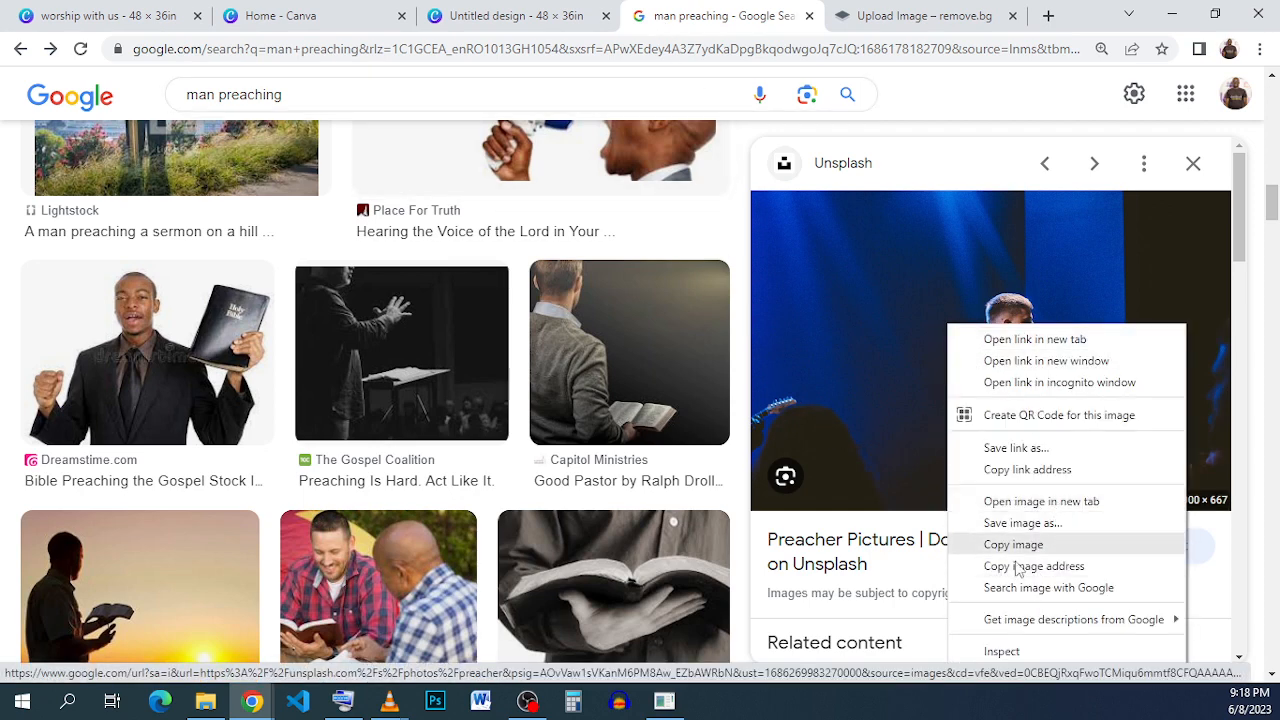
{"action": "left_click", "coordinate": [1099, 548]}
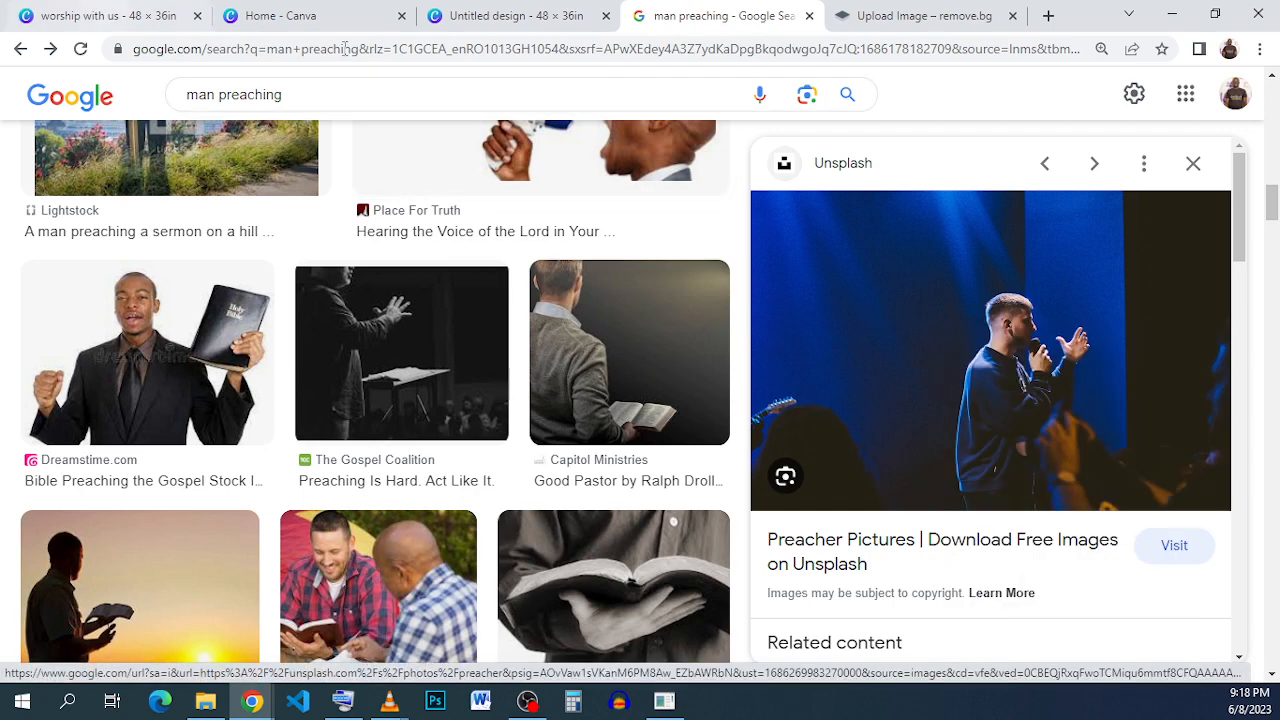
{"action": "left_click", "coordinate": [455, 17]}
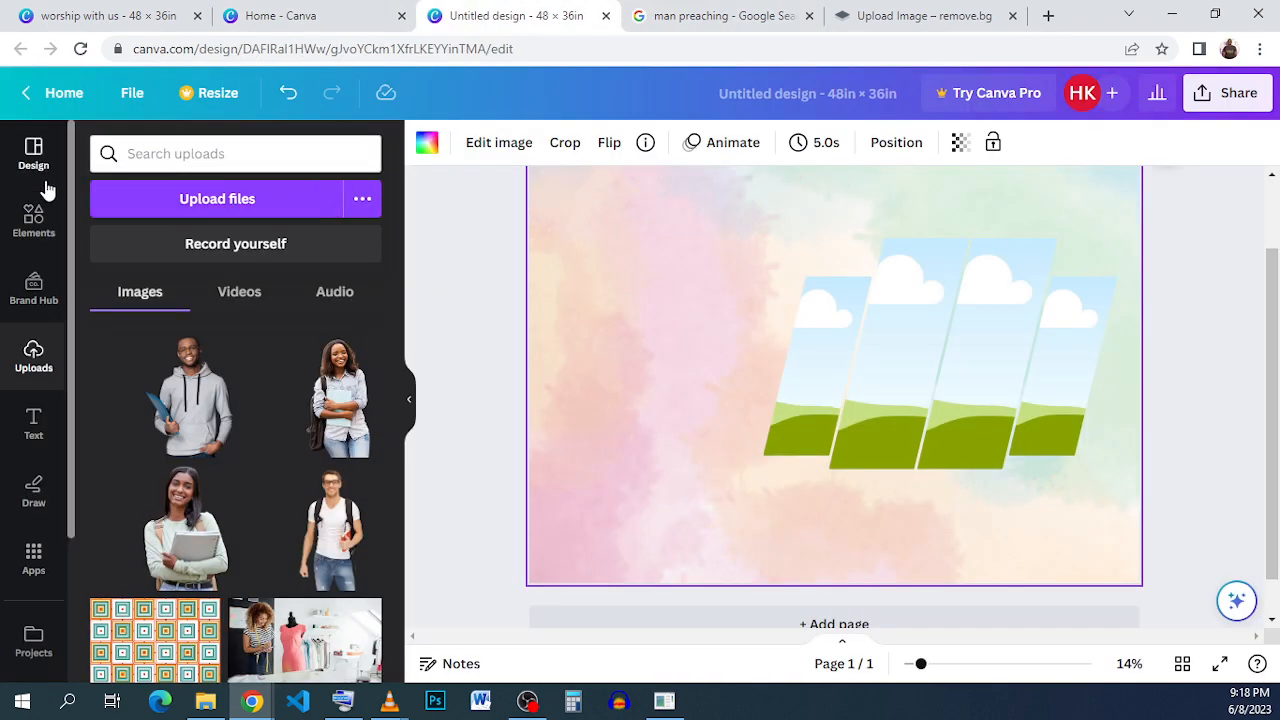
- Try to paste the copied photo onto the design using the context menu
{"action": "right_click", "coordinate": [805, 324]}
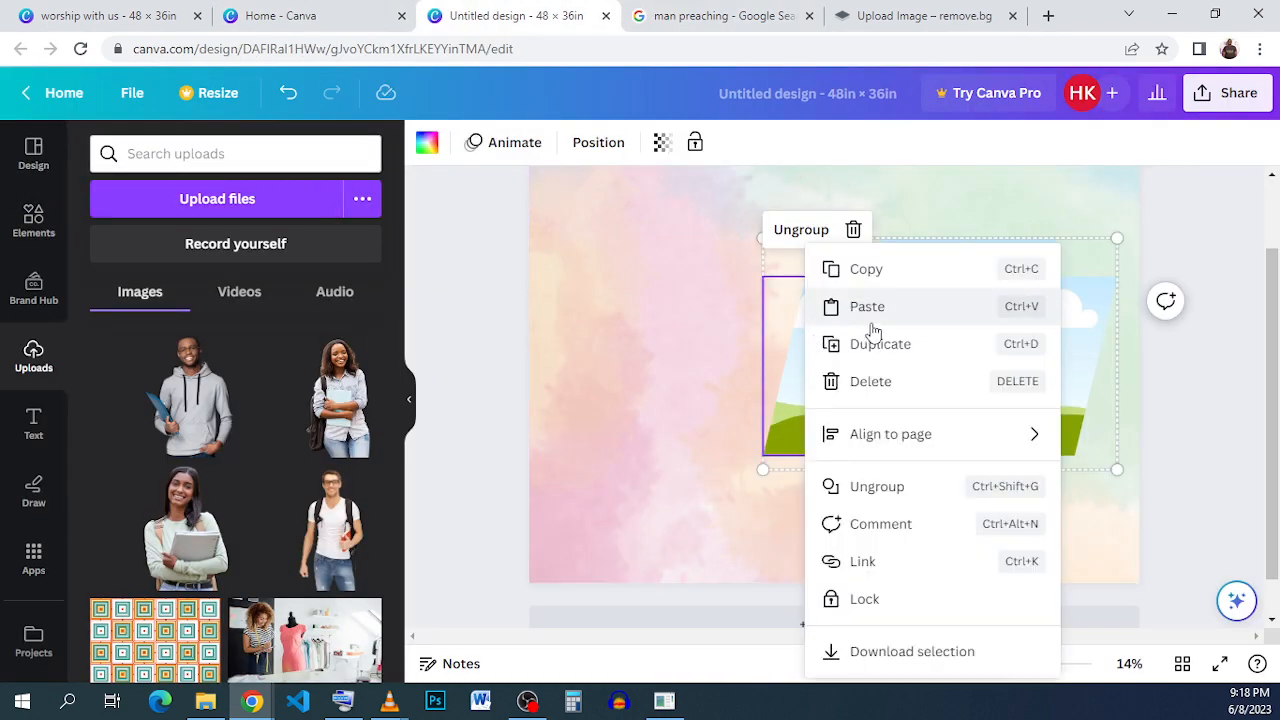
{"action": "left_click", "coordinate": [870, 321]}
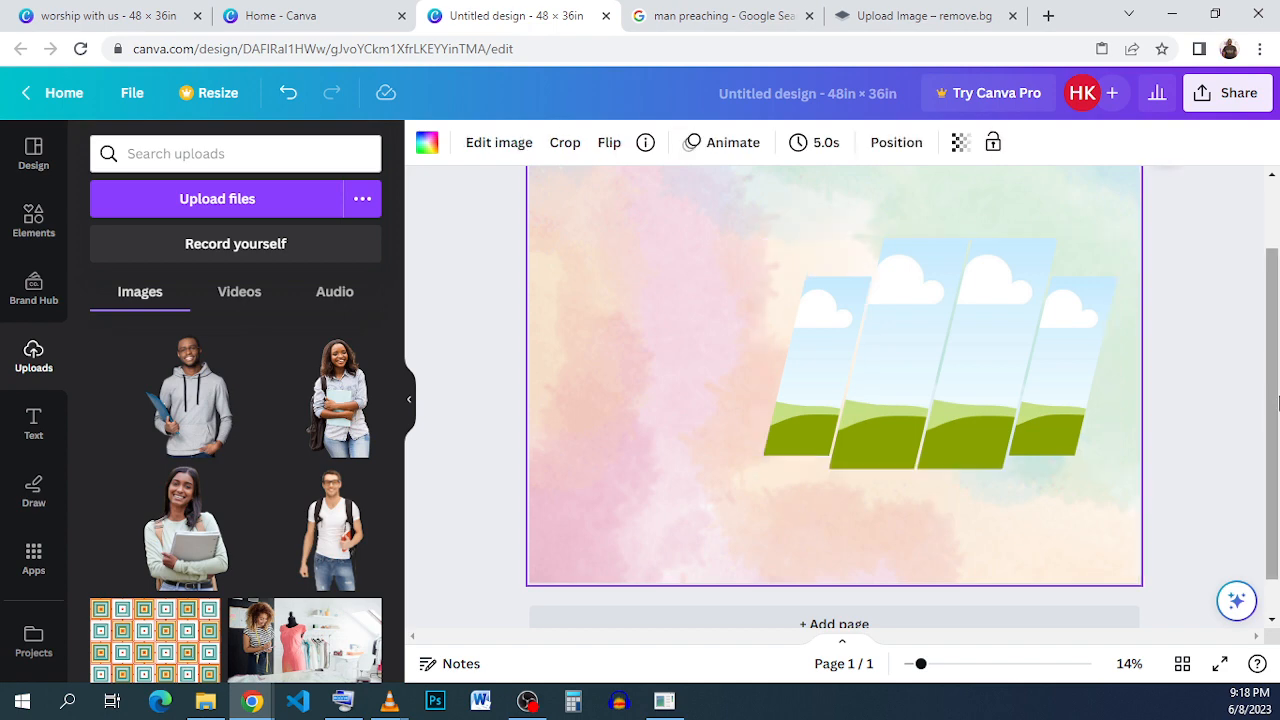
{"action": "scroll", "coordinate": [1272, 396], "scroll_direction": "up", "scroll_amount": 1}
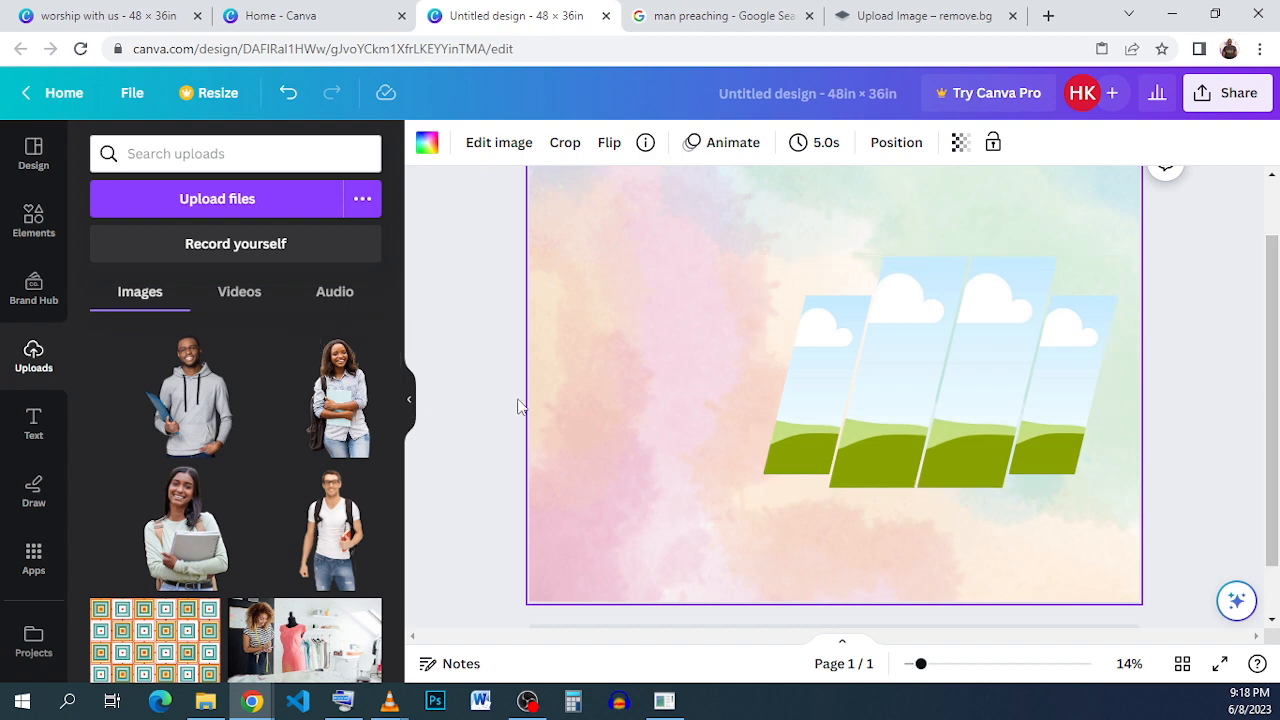
{"action": "right_click", "coordinate": [686, 262]}
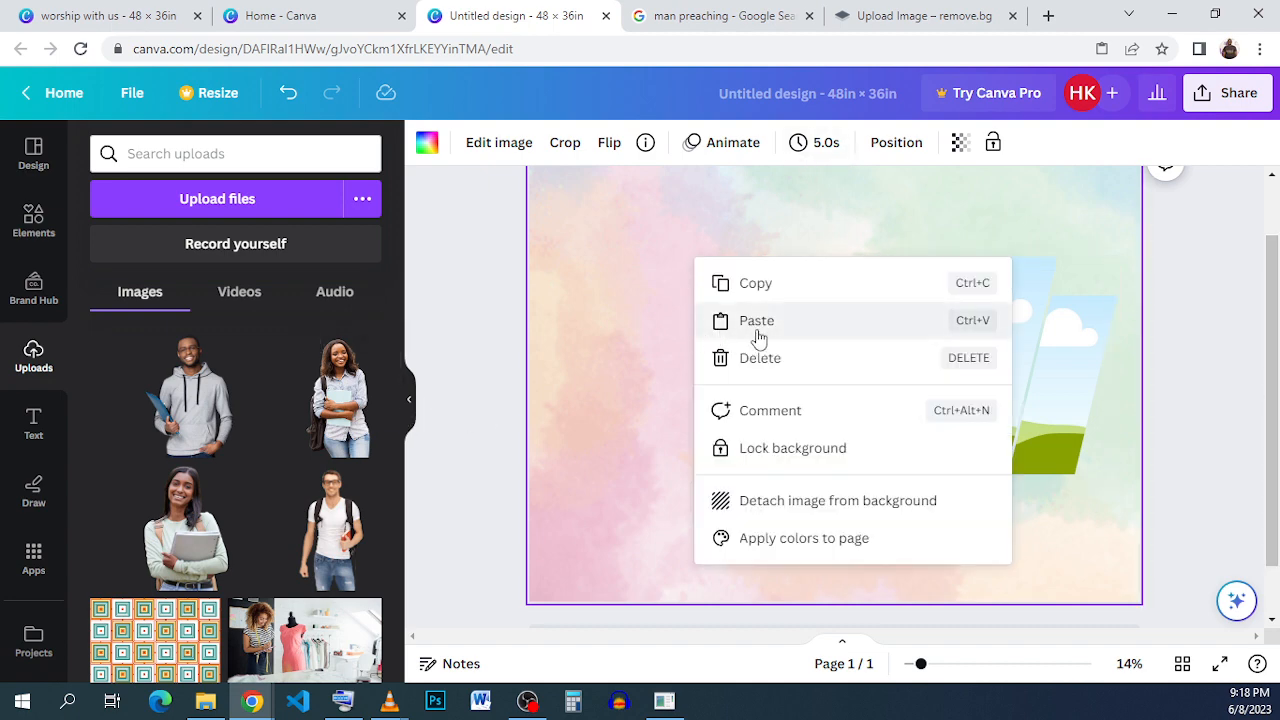
{"action": "left_click", "coordinate": [600, 252]}
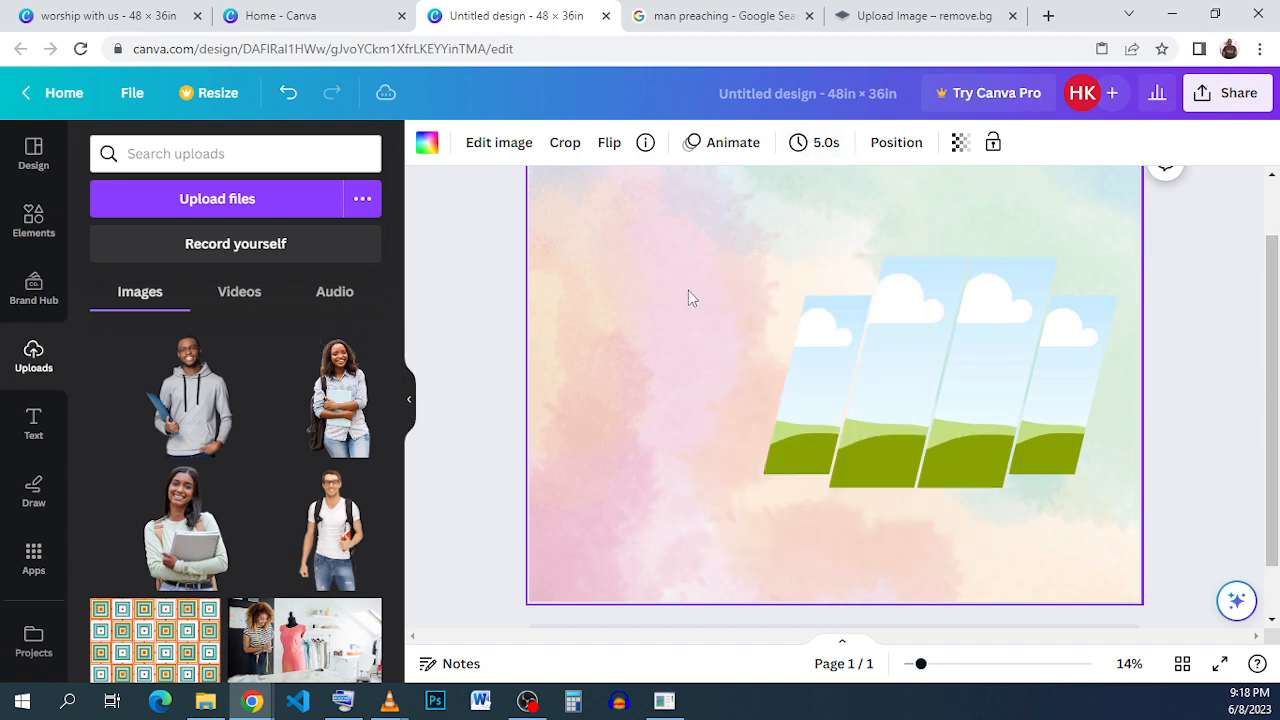
{"action": "right_click", "coordinate": [688, 292]}
{"action": "left_click", "coordinate": [760, 354]}
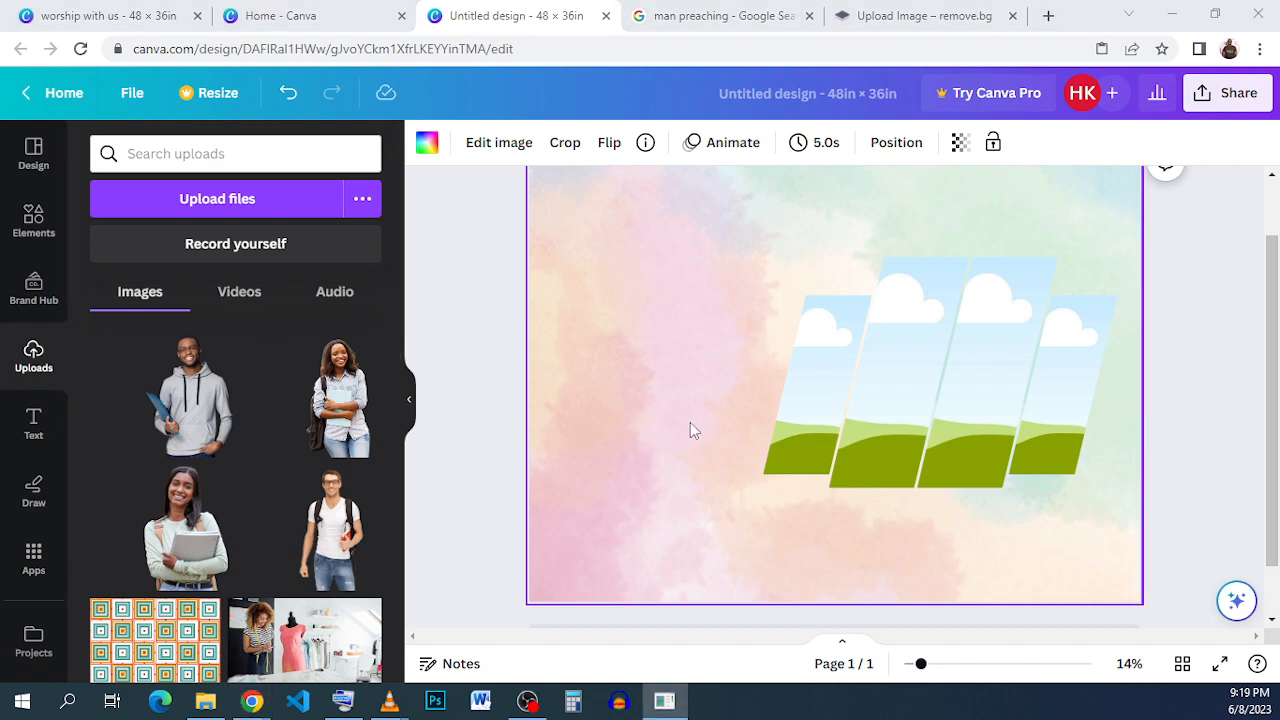
{"action": "key", "text": "ctrl+v"}
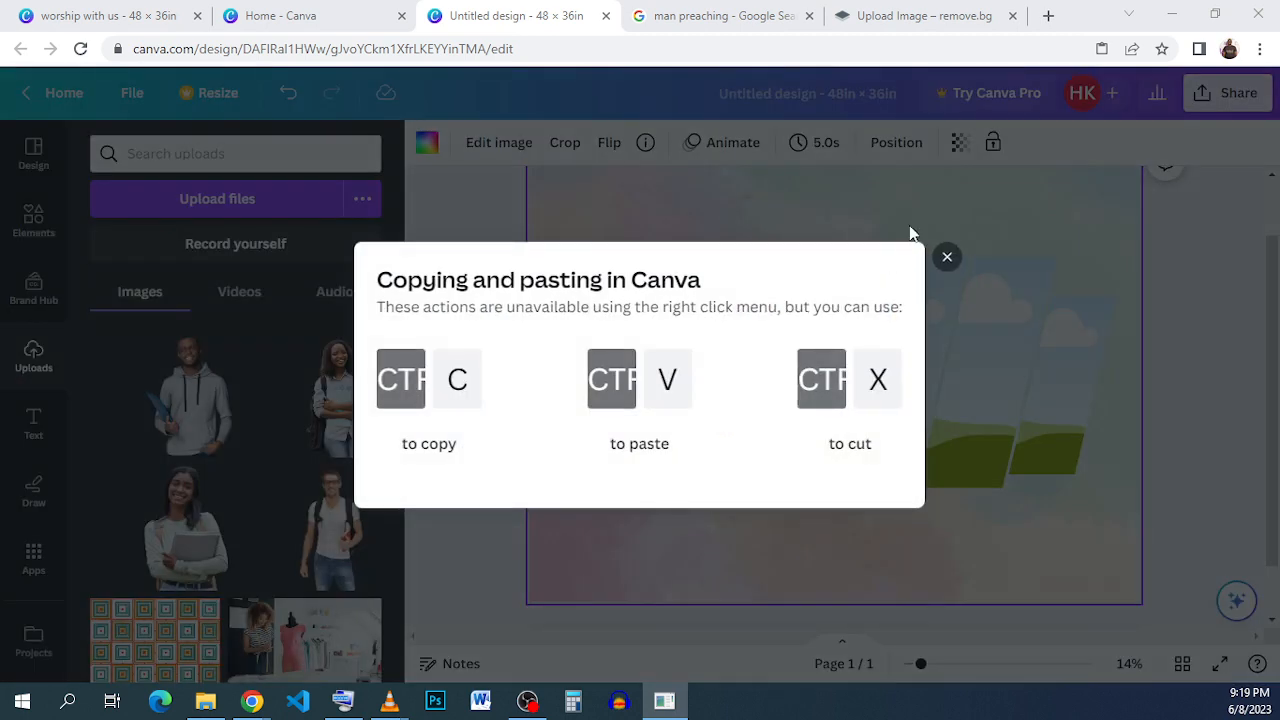
{"action": "left_click", "coordinate": [947, 260]}
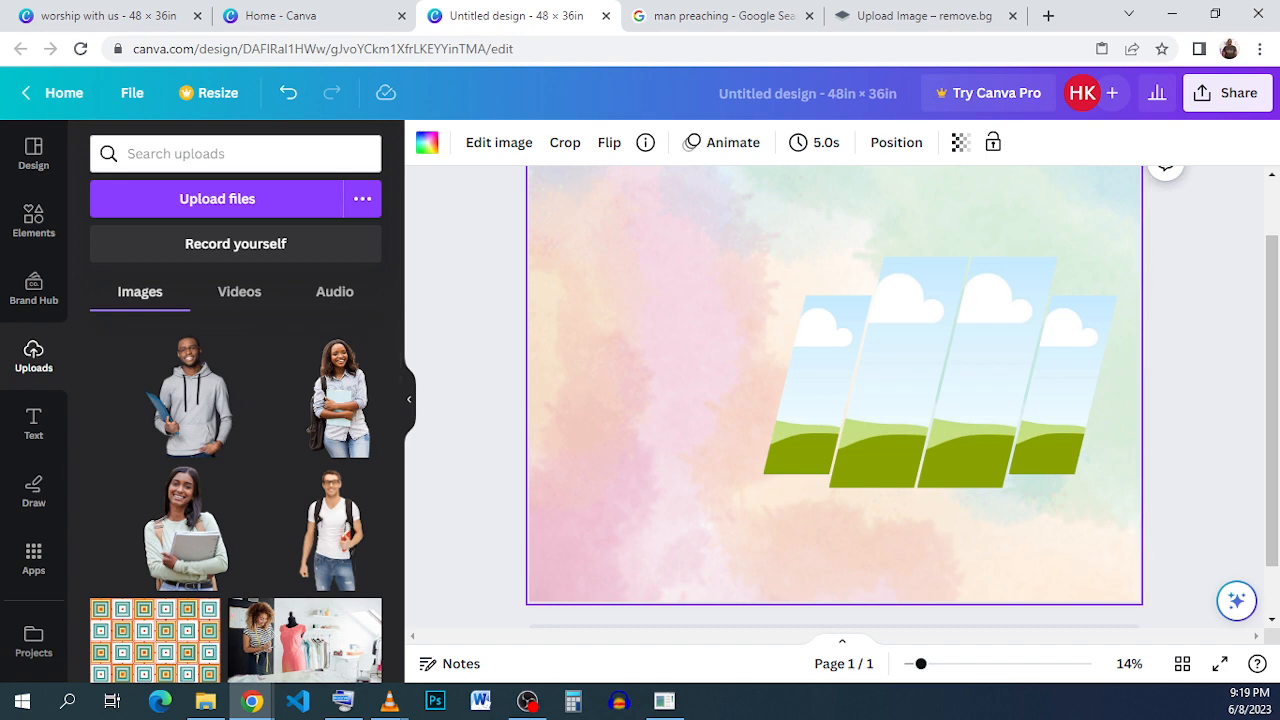
- Paste the preacher photo onto the flyer and delete the extra pasted copy
{"action": "left_click", "coordinate": [940, 373]}
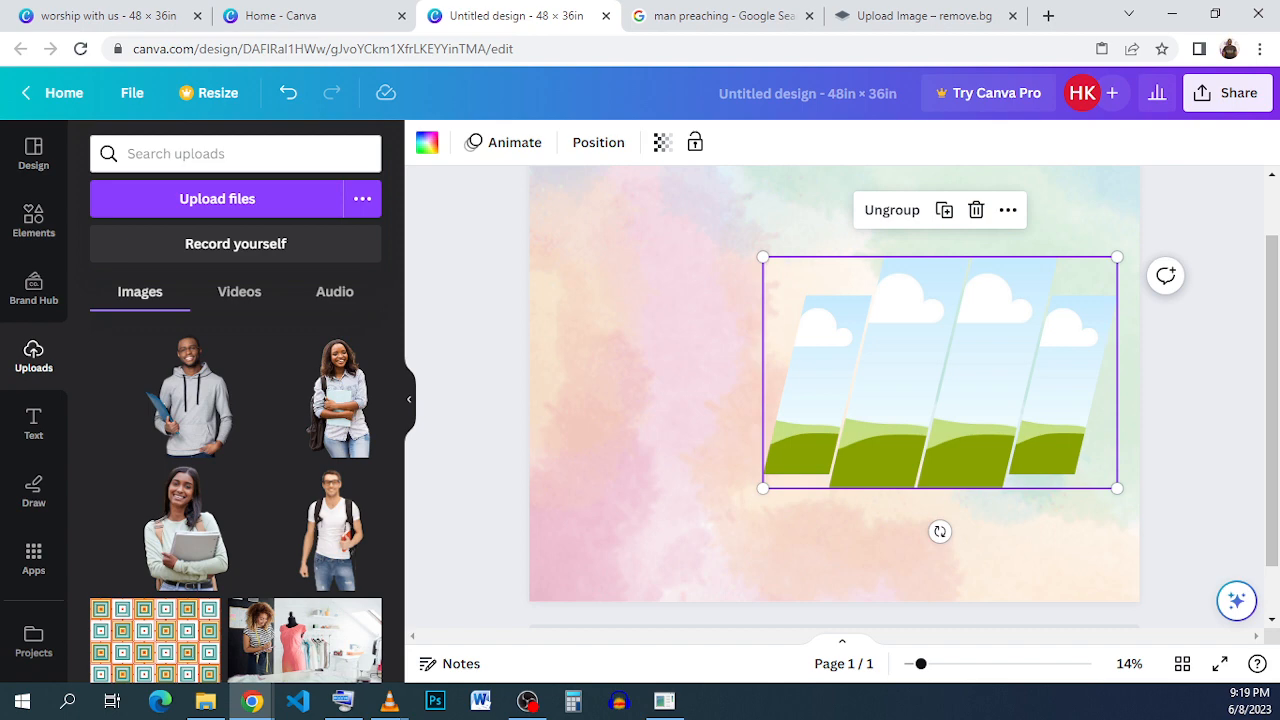
{"action": "key", "text": "ctrl+v"}
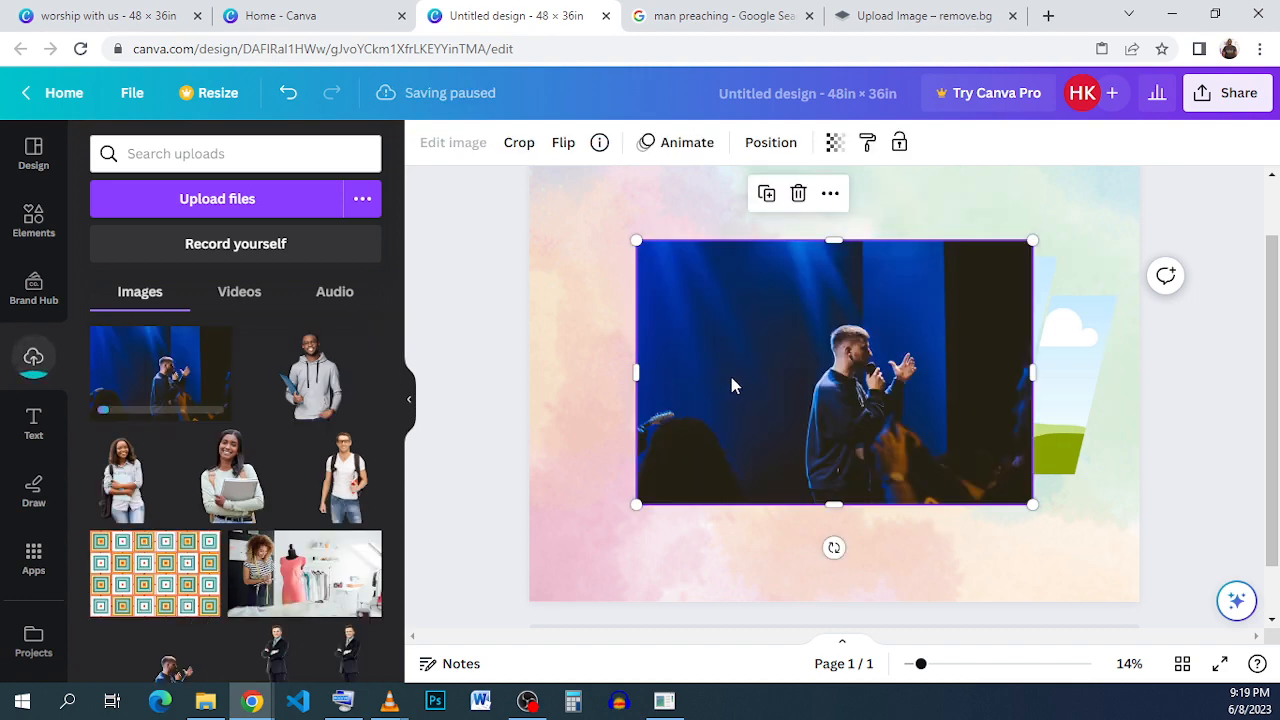
{"action": "key", "text": "ctrl+v"}
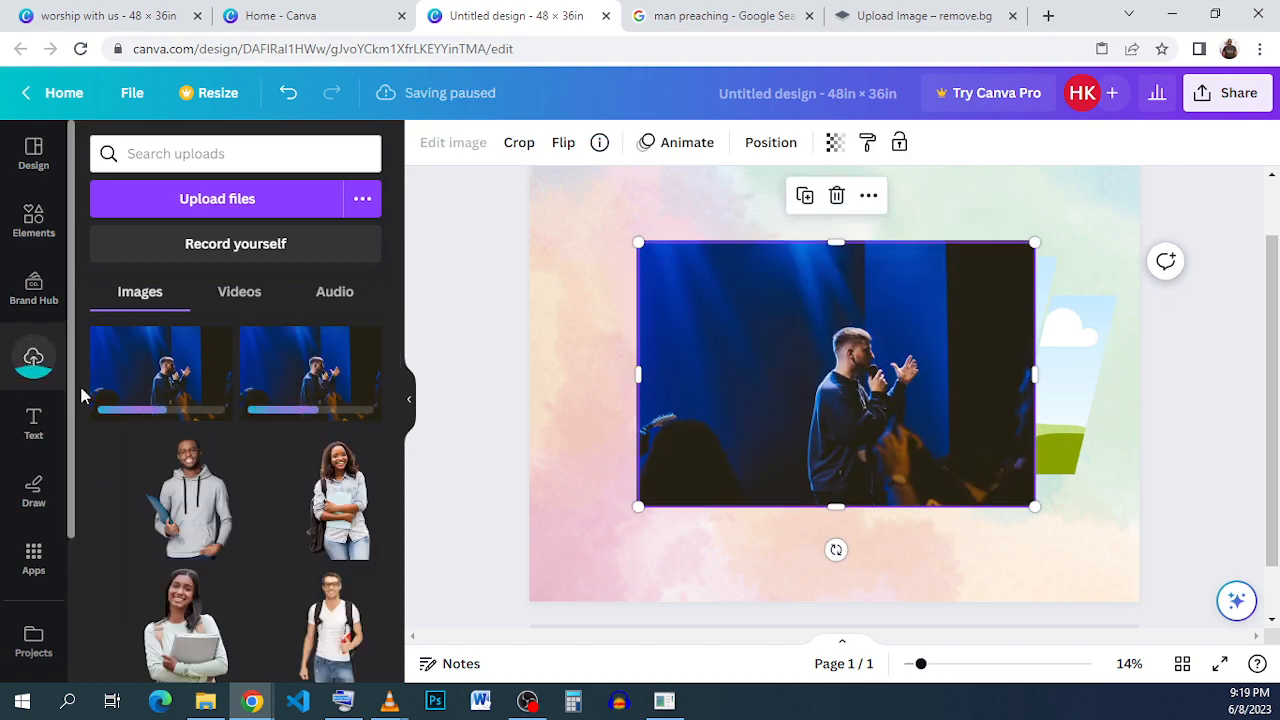
{"action": "left_click", "coordinate": [838, 197]}
- Enlarge the photo and position it over the group of slanted frames
{"action": "left_click_drag", "start_coordinate": [791, 374], "coordinate": [608, 317]}
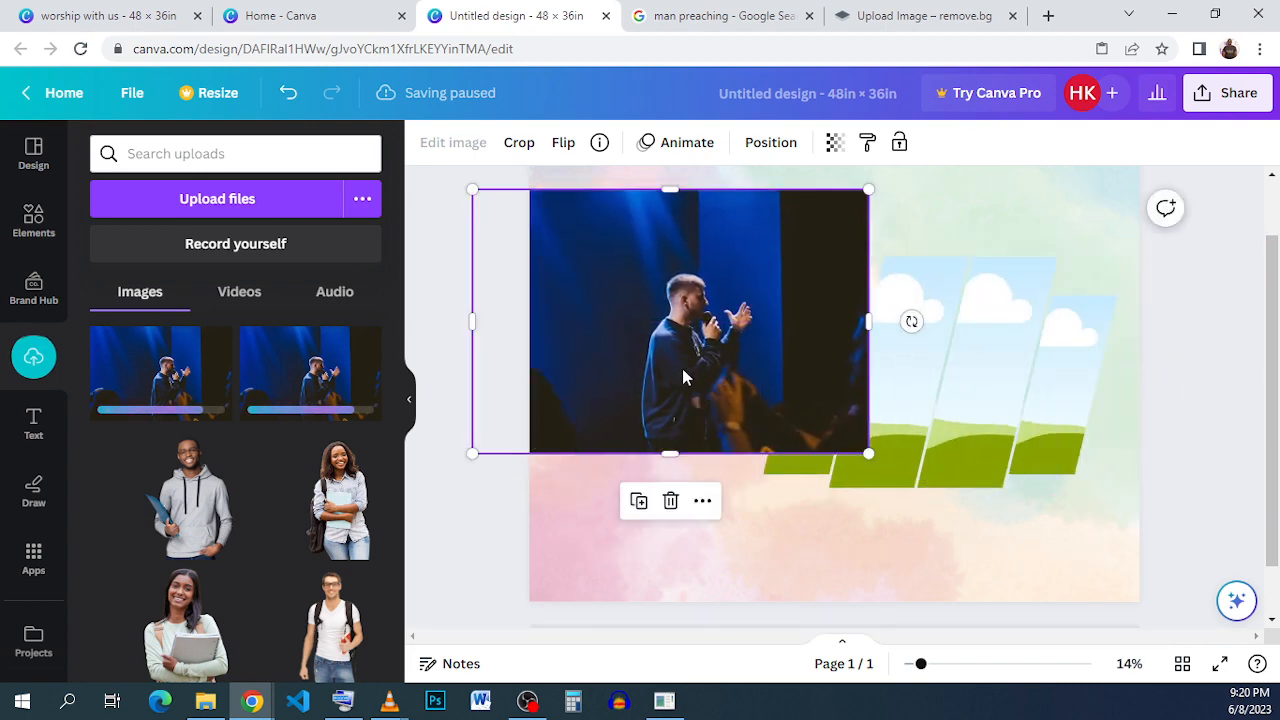
{"action": "left_click_drag", "start_coordinate": [682, 368], "coordinate": [965, 418]}
{"action": "left_click_drag", "start_coordinate": [755, 238], "coordinate": [702, 204]}
{"action": "left_click", "coordinate": [641, 384]}
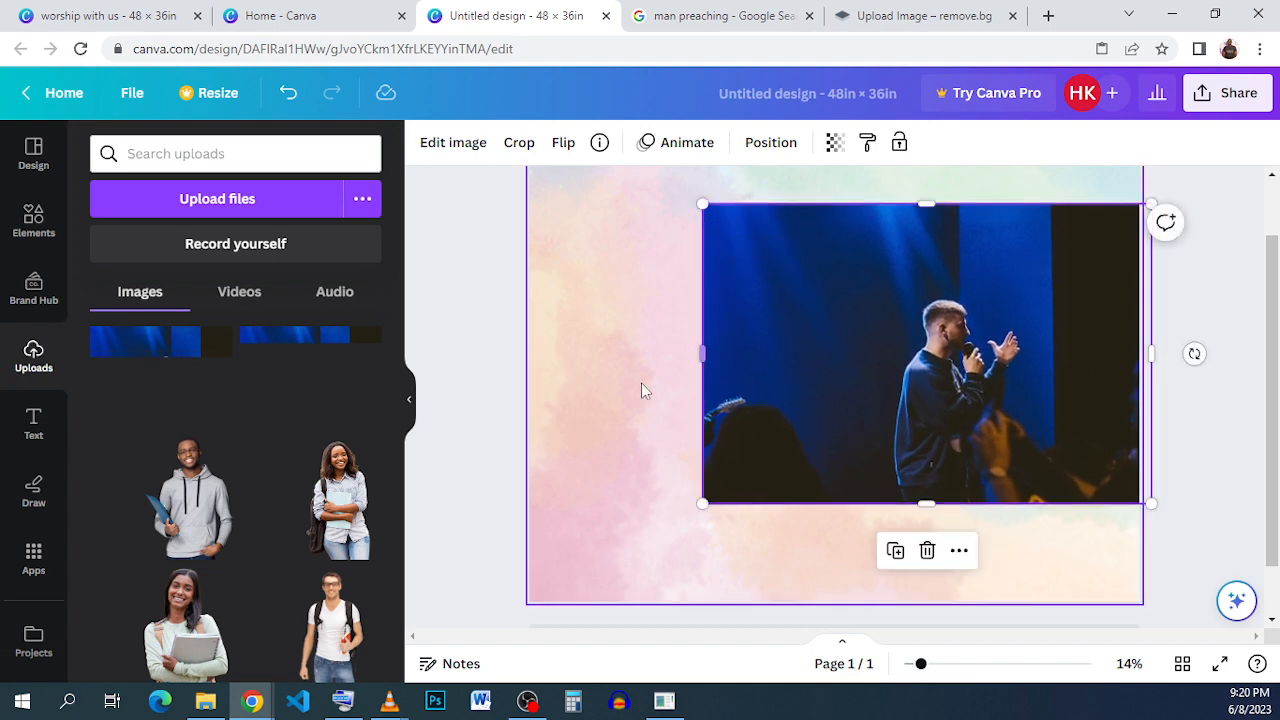
- Send the preacher photo to the back behind the frames and nudge it into place
{"action": "left_click", "coordinate": [809, 383]}
{"action": "left_click", "coordinate": [768, 145]}
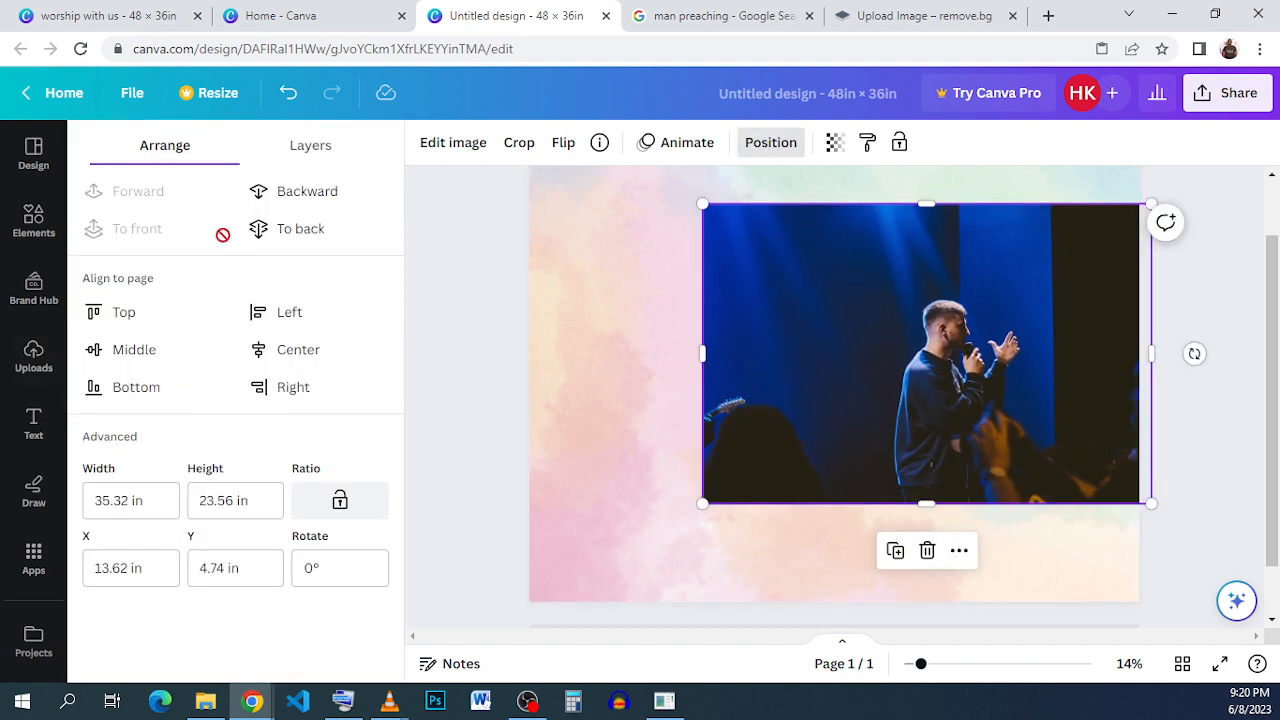
{"action": "left_click", "coordinate": [295, 229]}
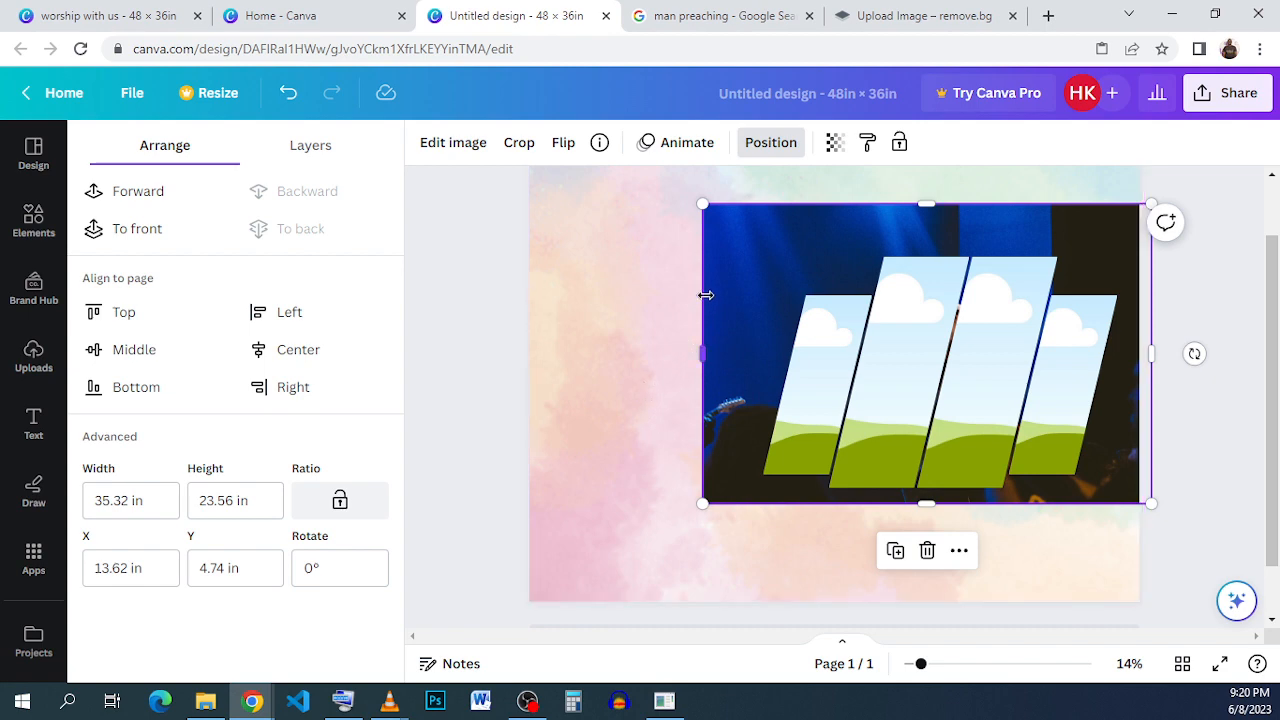
{"action": "mouse_move", "coordinate": [727, 281]}
{"action": "left_mouse_down"}
{"action": "mouse_move", "coordinate": [817, 226]}
{"action": "mouse_move", "coordinate": [793, 217]}
{"action": "mouse_move", "coordinate": [709, 249]}
{"action": "mouse_move", "coordinate": [711, 283]}
{"action": "left_mouse_up"}
{"action": "left_click", "coordinate": [637, 486]}
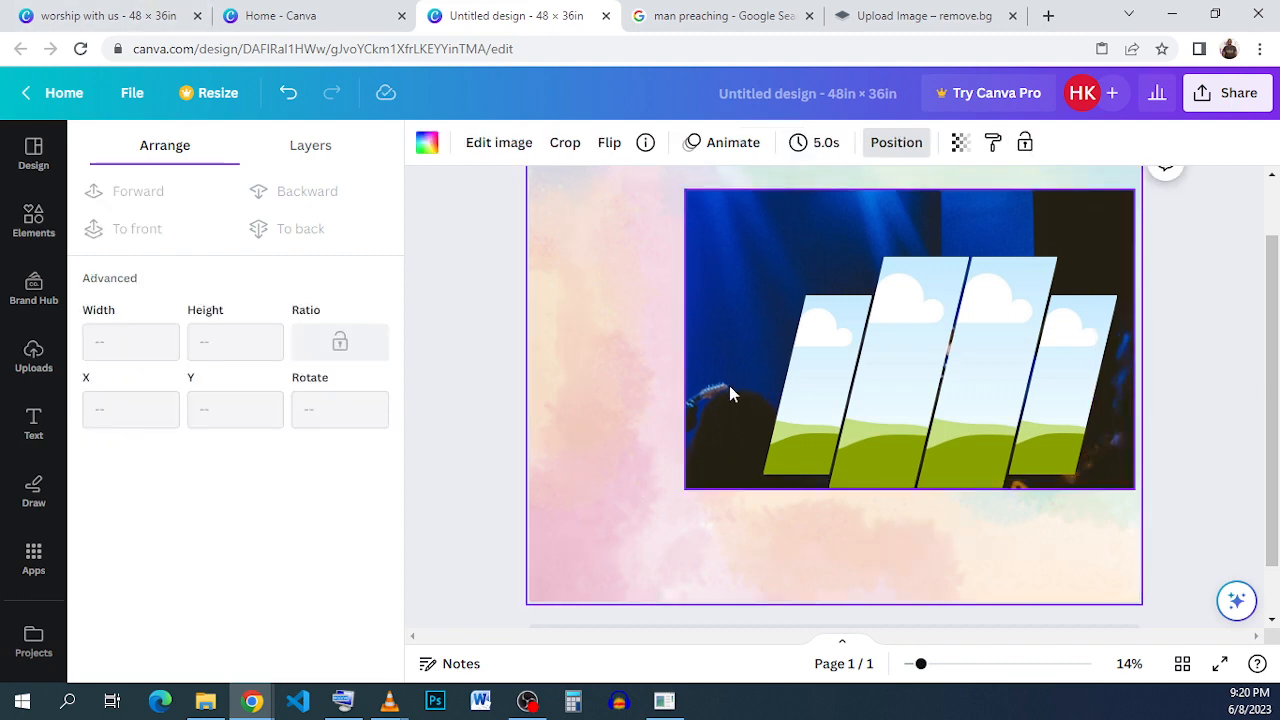
- Fill the leftmost slanted frame with a duplicate of the preacher photo and enlarge it within the frame
{"action": "left_click", "coordinate": [731, 281]}
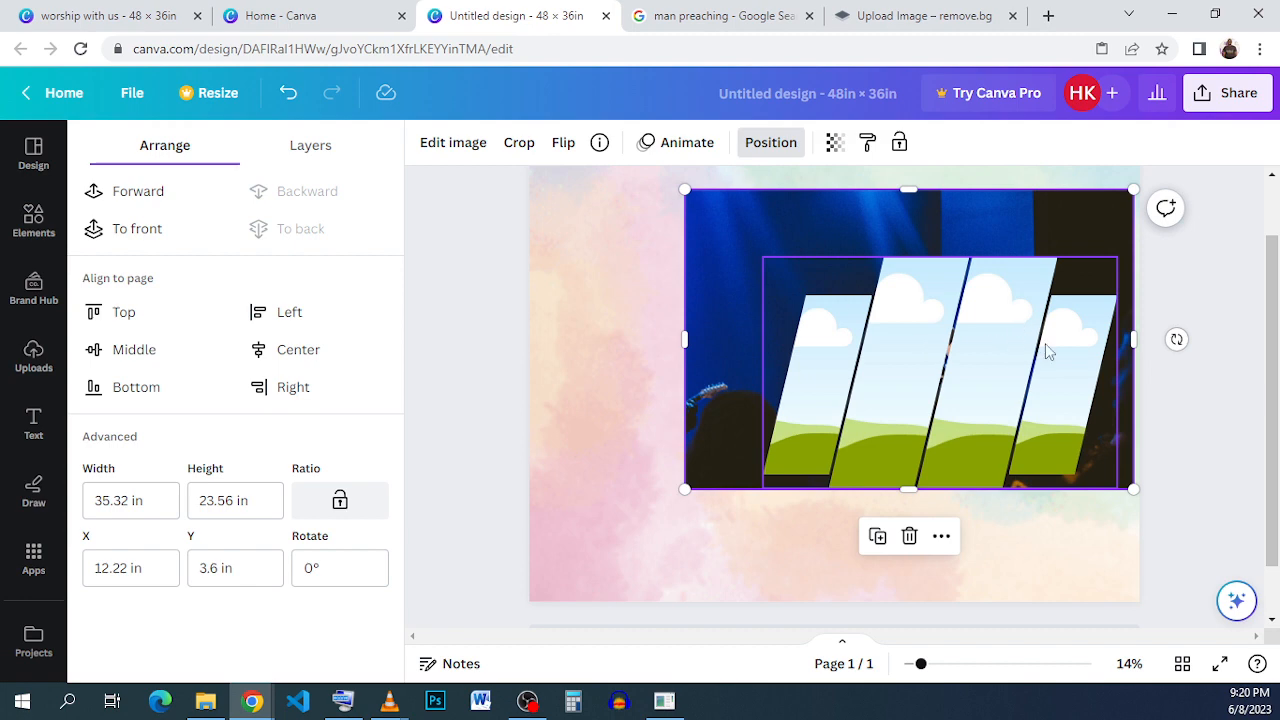
{"action": "left_click", "coordinate": [878, 537]}
{"action": "left_click_drag", "start_coordinate": [848, 360], "coordinate": [821, 369]}
{"action": "double_click", "coordinate": [822, 373]}
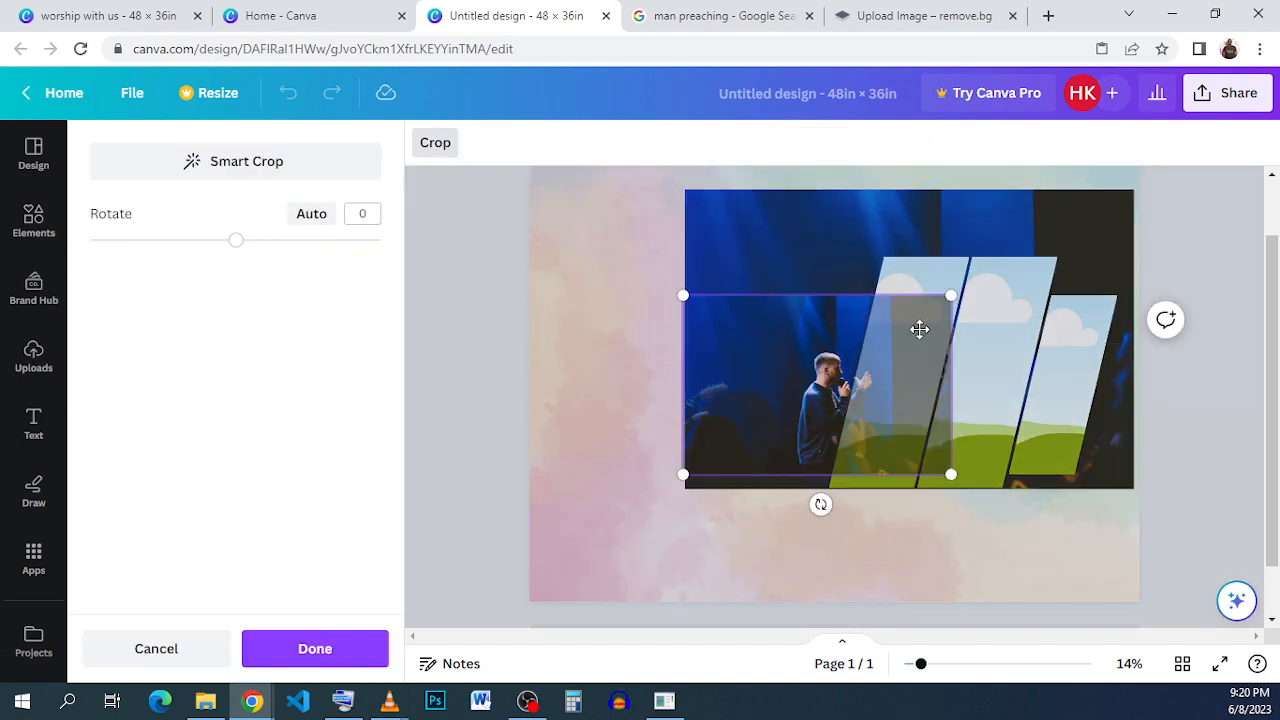
{"action": "left_click_drag", "start_coordinate": [962, 292], "coordinate": [1188, 250]}
{"action": "scroll", "coordinate": [991, 271], "scroll_direction": "up", "scroll_amount": 1, "text": "ctrl"}
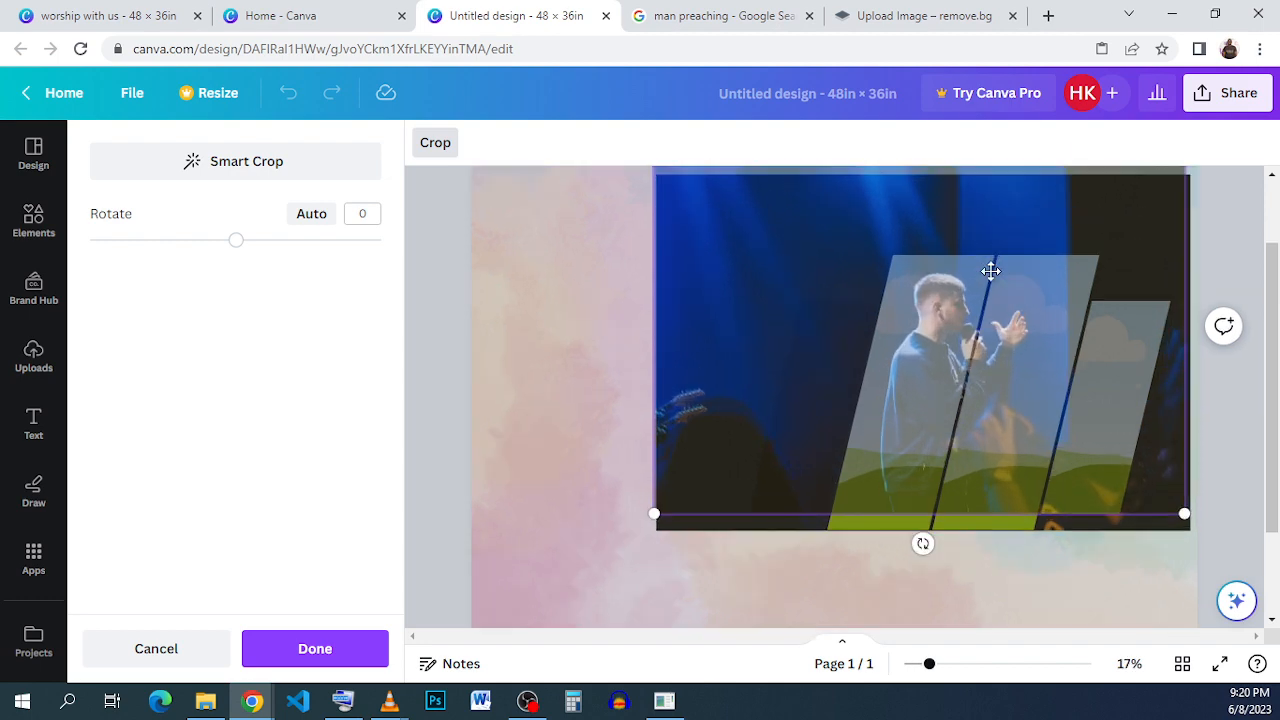
{"action": "scroll", "coordinate": [768, 302], "scroll_direction": "up", "scroll_amount": 1}
{"action": "left_click_drag", "start_coordinate": [766, 306], "coordinate": [773, 332]}
{"action": "scroll", "coordinate": [908, 337], "scroll_direction": "down", "scroll_amount": 3}
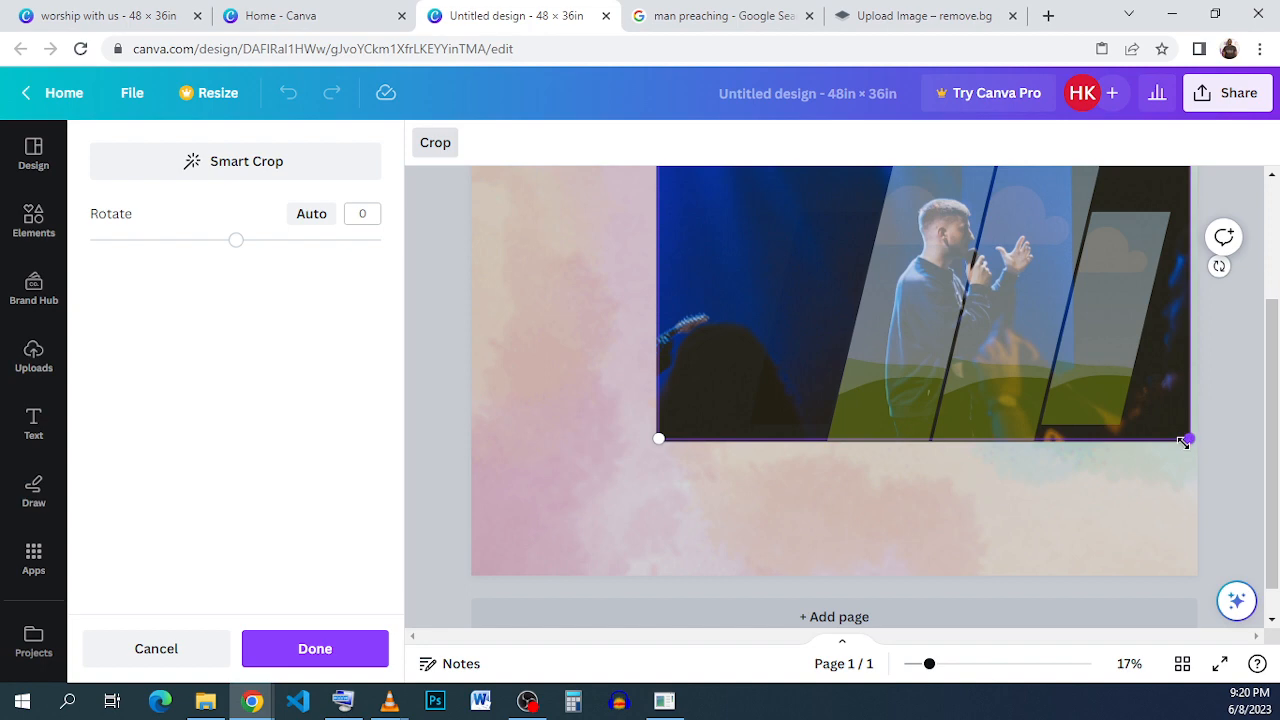
{"action": "left_click_drag", "start_coordinate": [1183, 442], "coordinate": [1183, 444]}
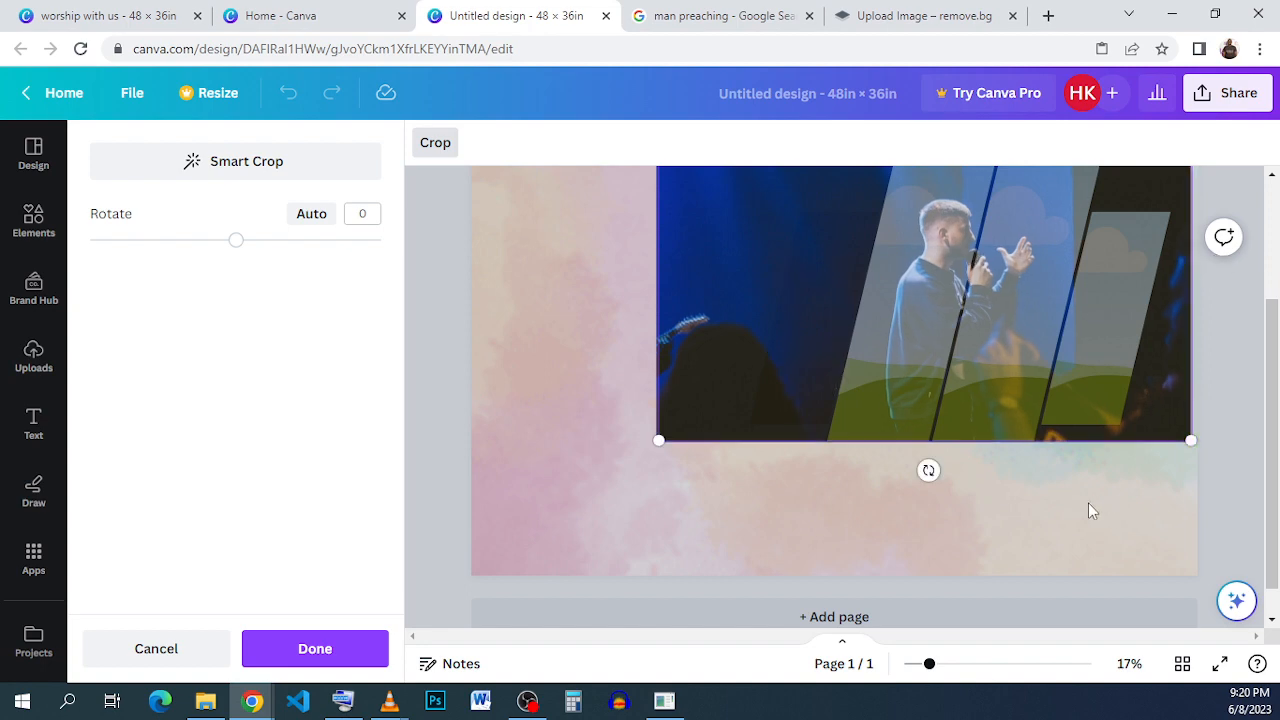
{"action": "left_click", "coordinate": [1086, 504]}
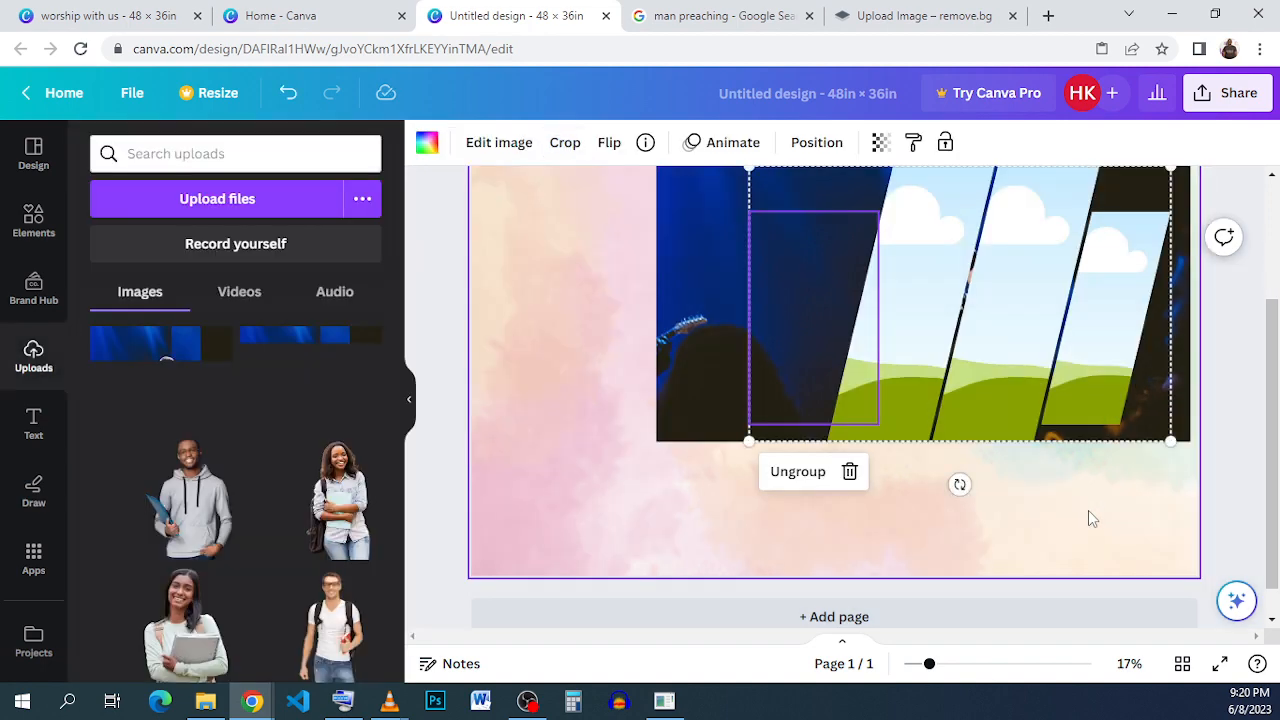
- Fill the second slanted frame with another copy of the preacher photo, enlarging and repositioning it inside the frame
{"action": "scroll", "coordinate": [866, 401], "scroll_direction": "up", "scroll_amount": 1}
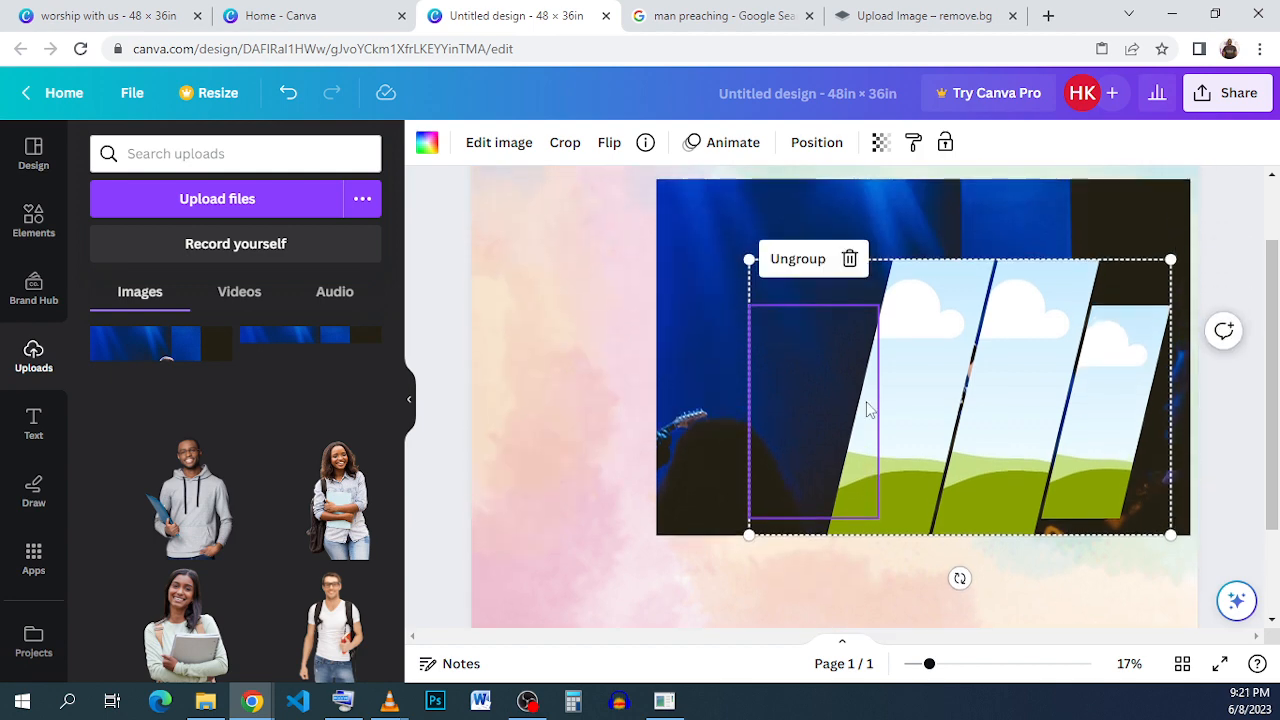
{"action": "left_click", "coordinate": [956, 210]}
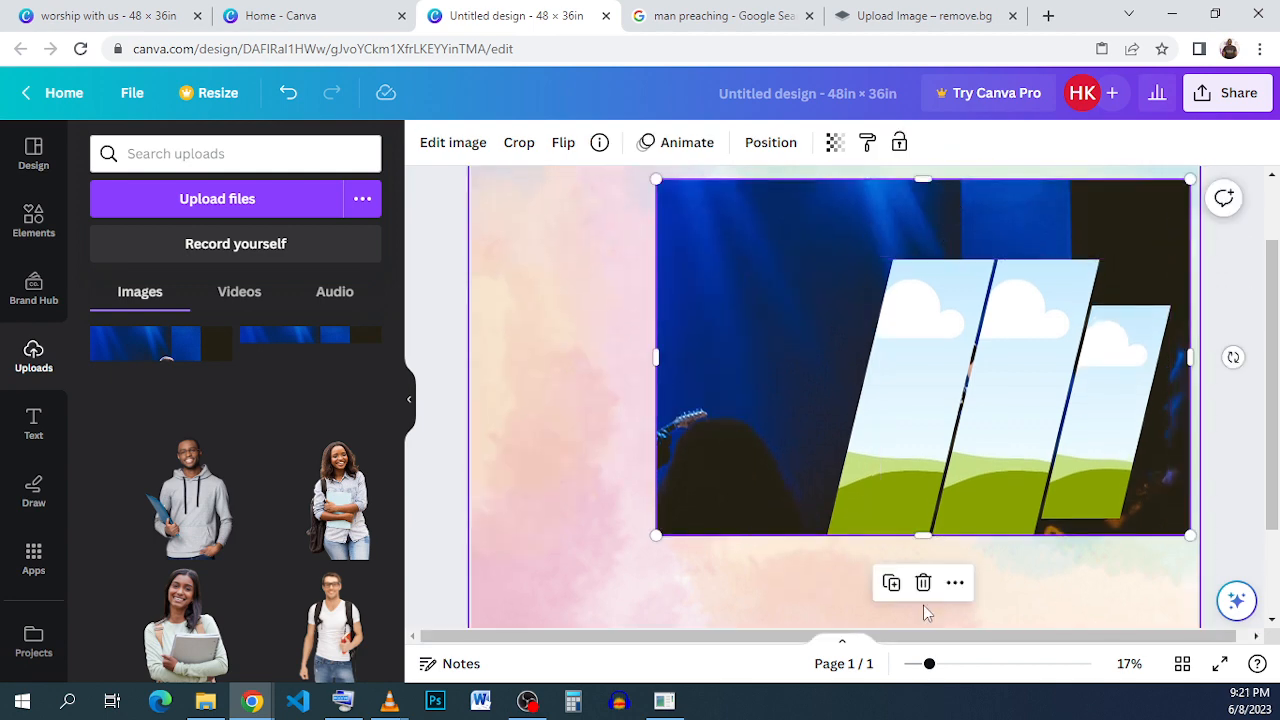
{"action": "left_click", "coordinate": [784, 423]}
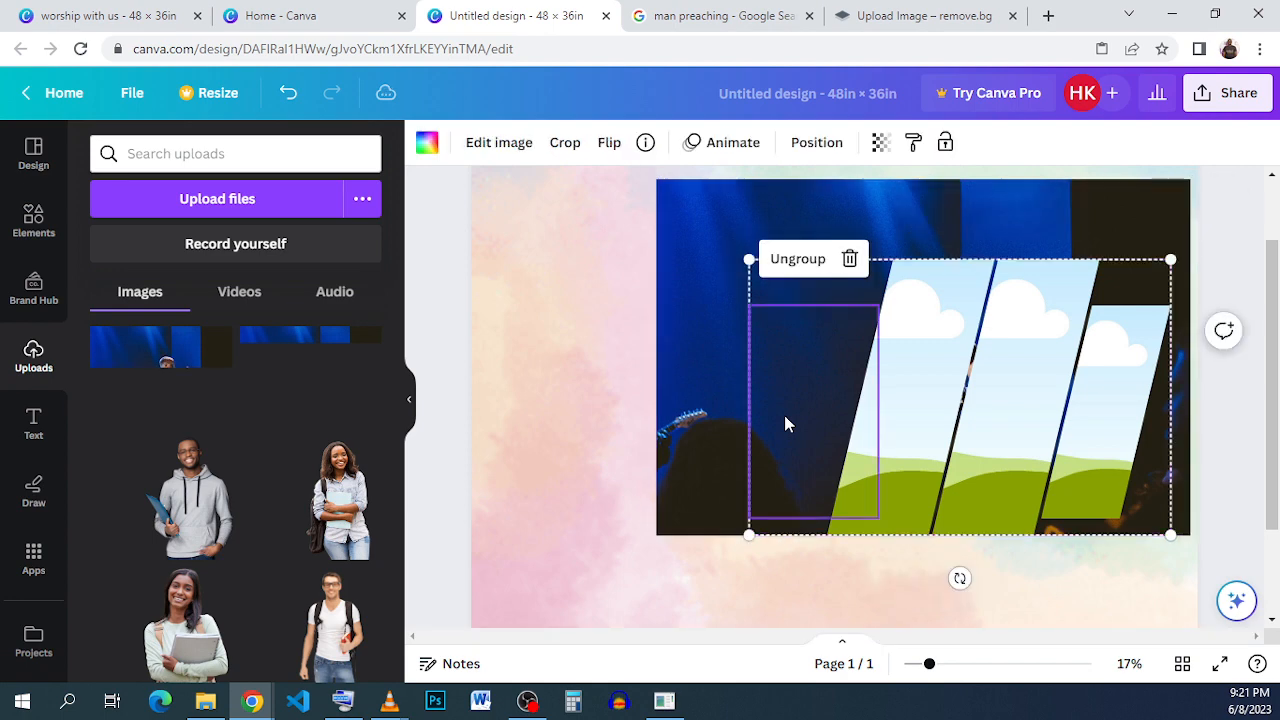
{"action": "left_click", "coordinate": [1001, 207]}
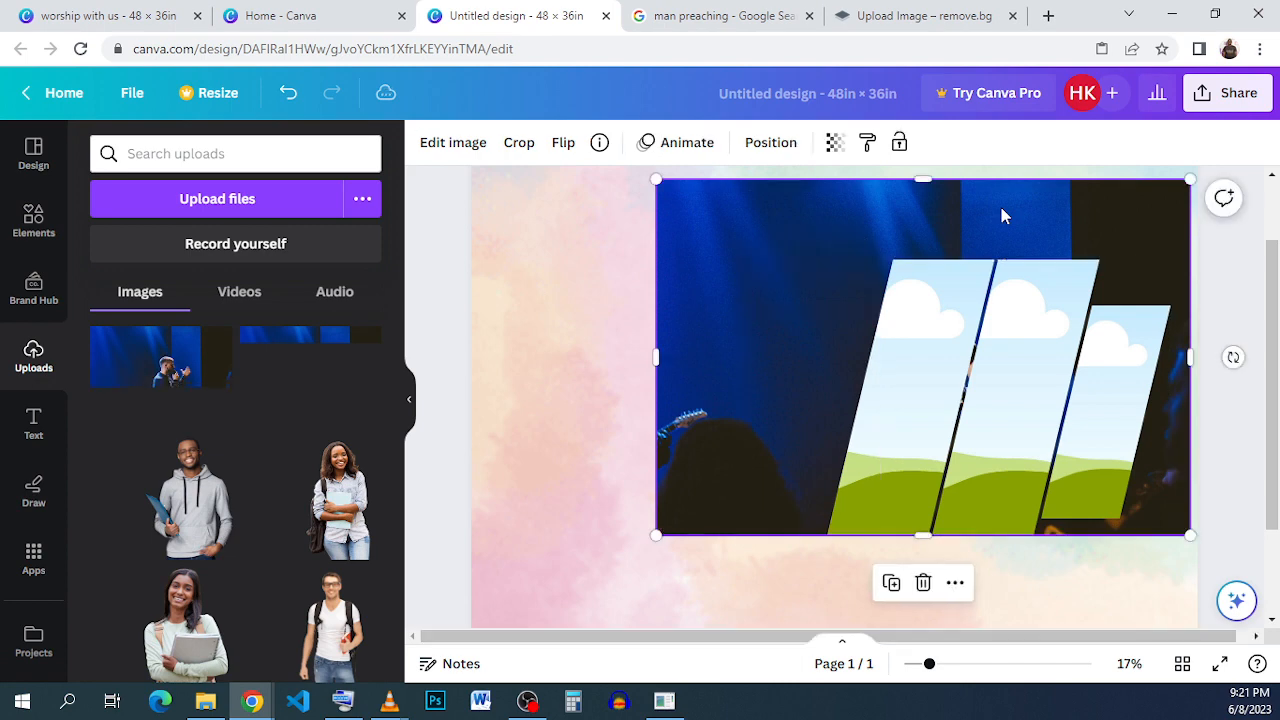
{"action": "left_click", "coordinate": [883, 588]}
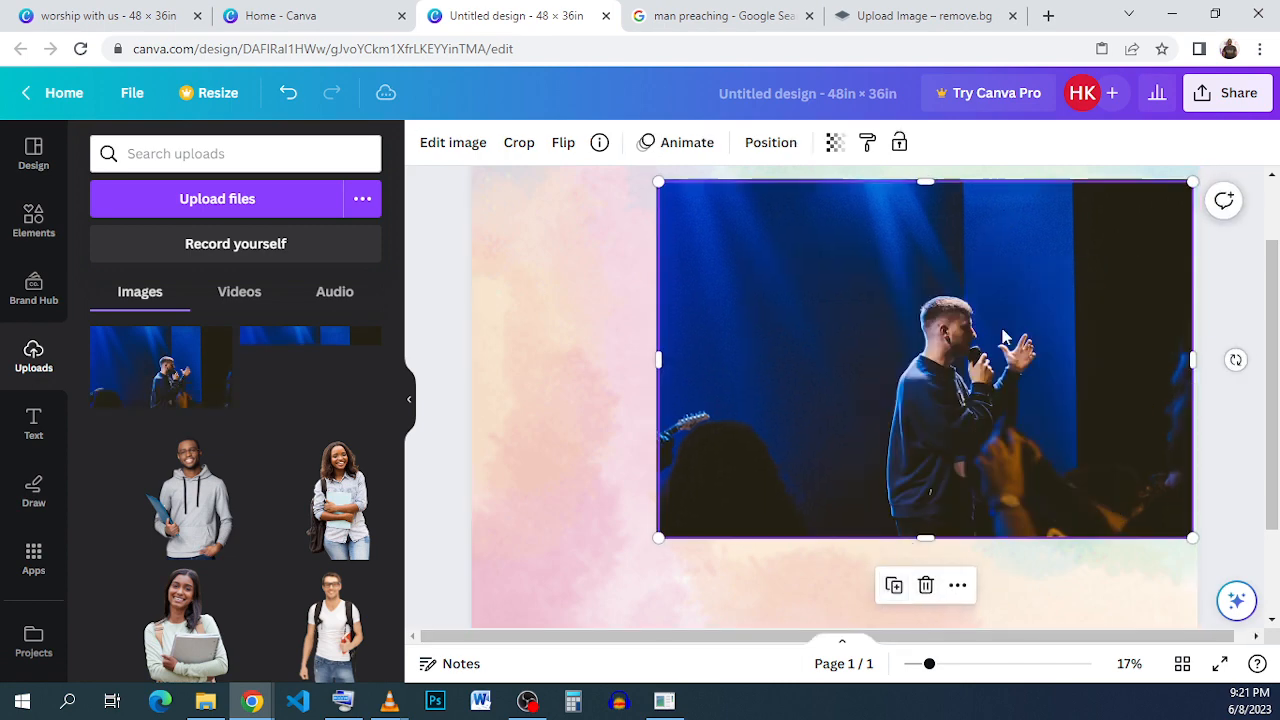
{"action": "left_click_drag", "start_coordinate": [1000, 337], "coordinate": [915, 378]}
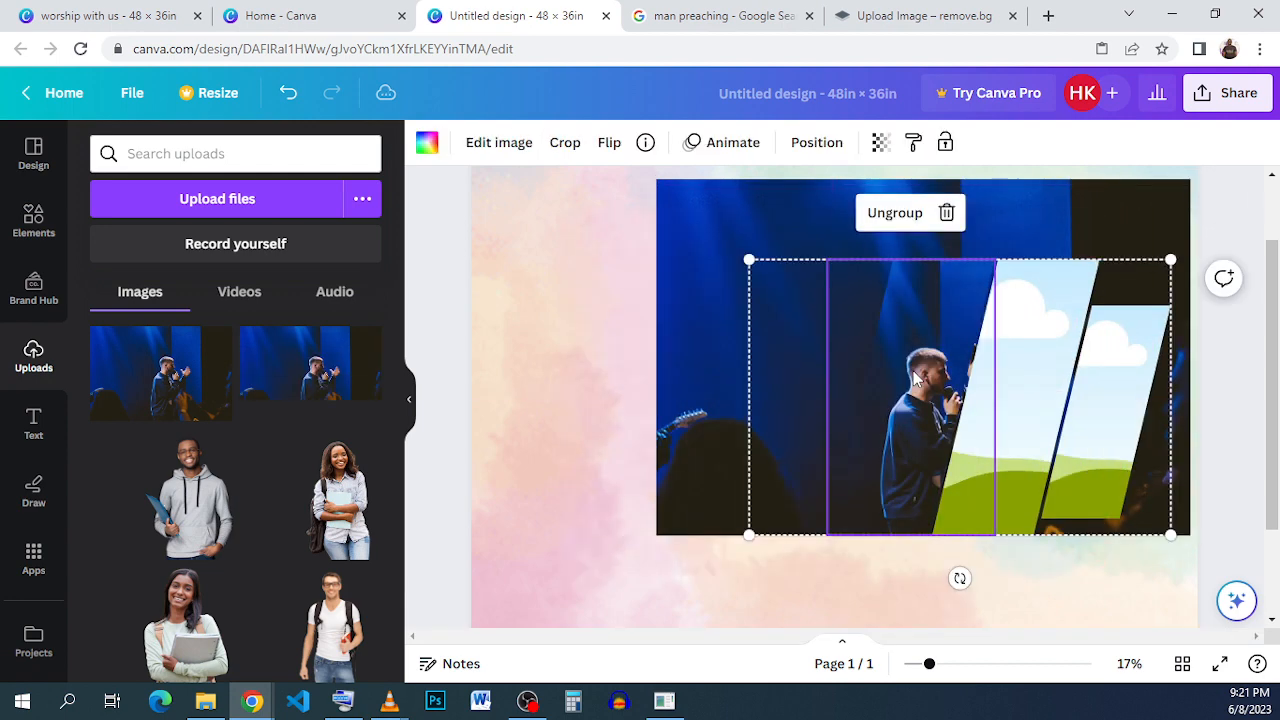
{"action": "double_click", "coordinate": [913, 371]}
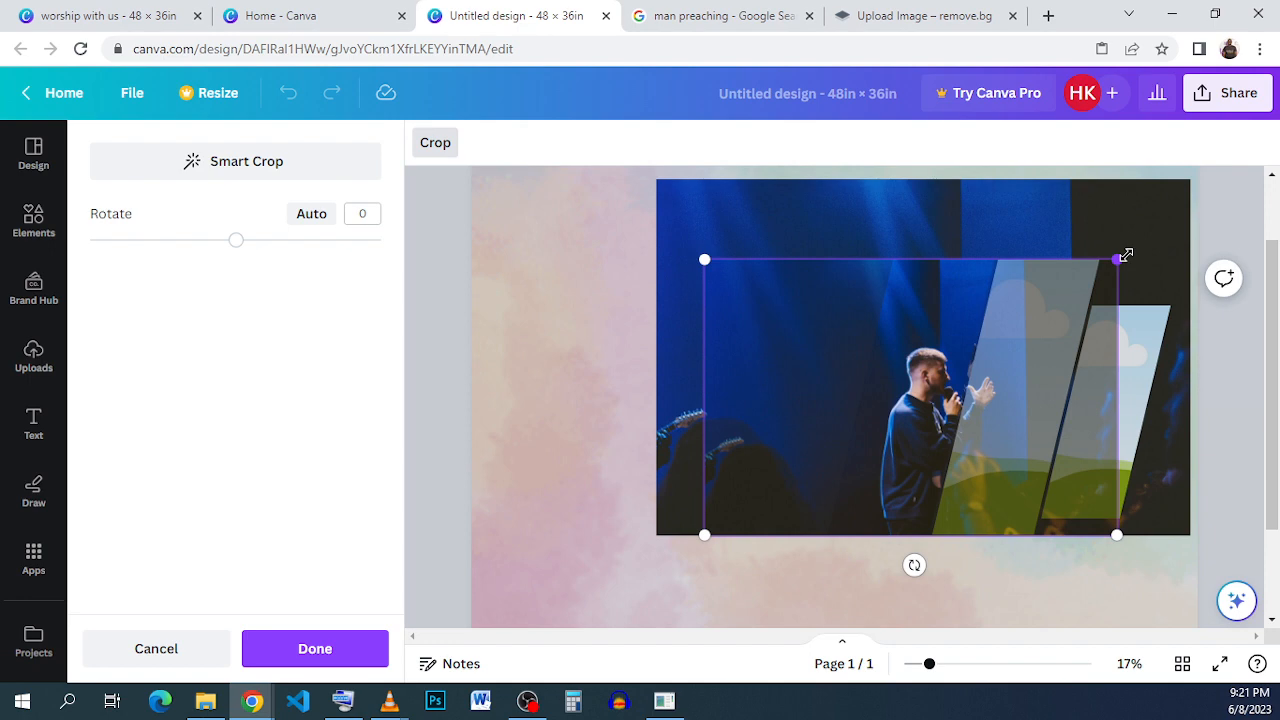
{"action": "left_click_drag", "start_coordinate": [1126, 256], "coordinate": [1228, 185]}
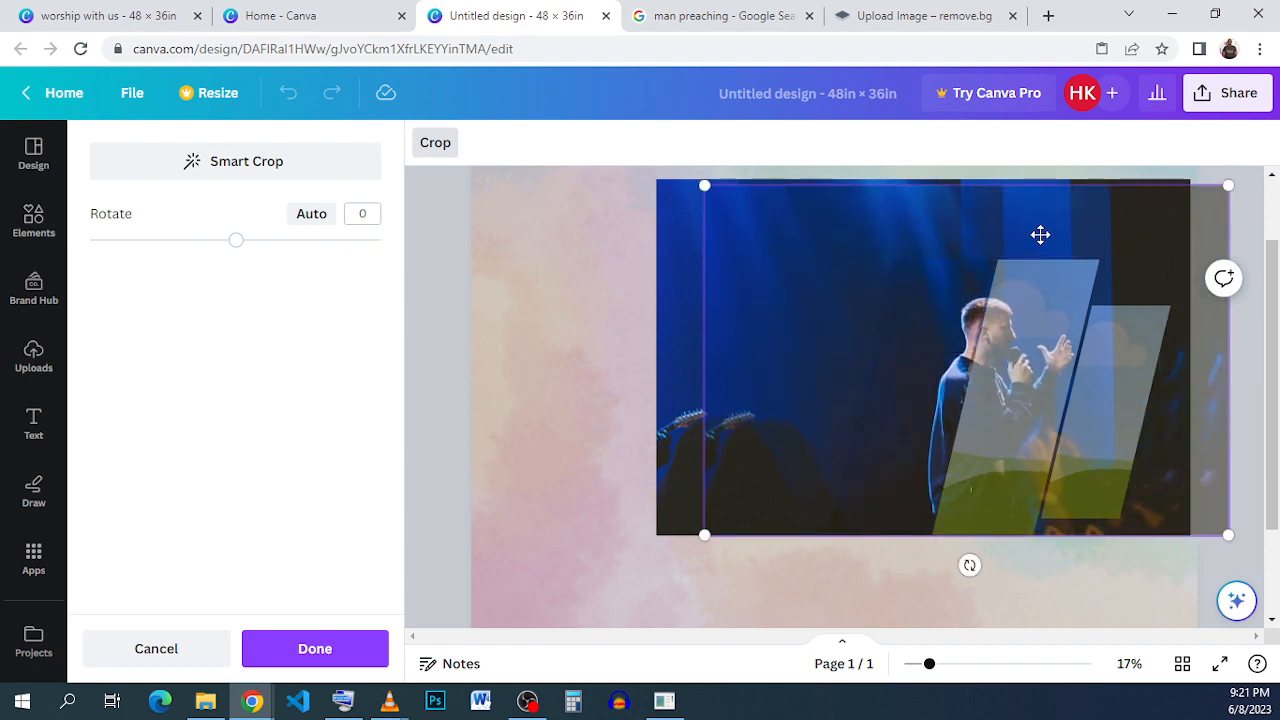
{"action": "left_click_drag", "start_coordinate": [1040, 234], "coordinate": [983, 204]}
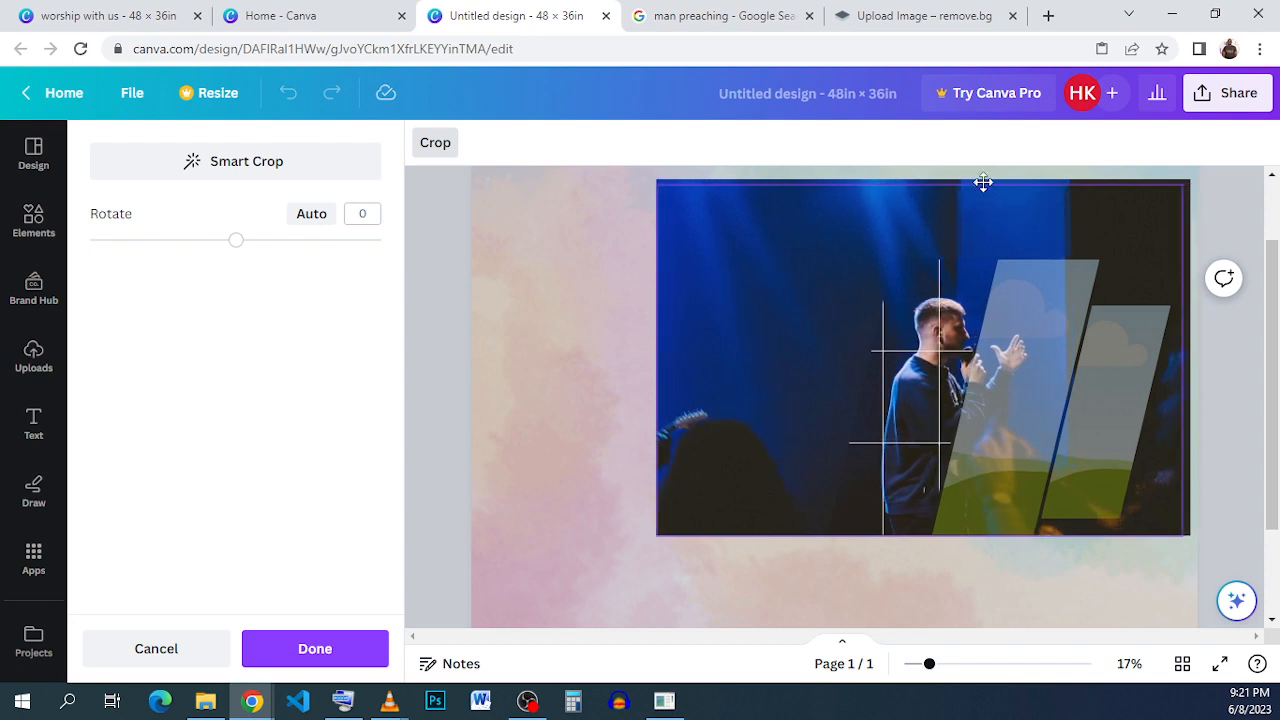
{"action": "left_click_drag", "start_coordinate": [985, 180], "coordinate": [980, 183]}
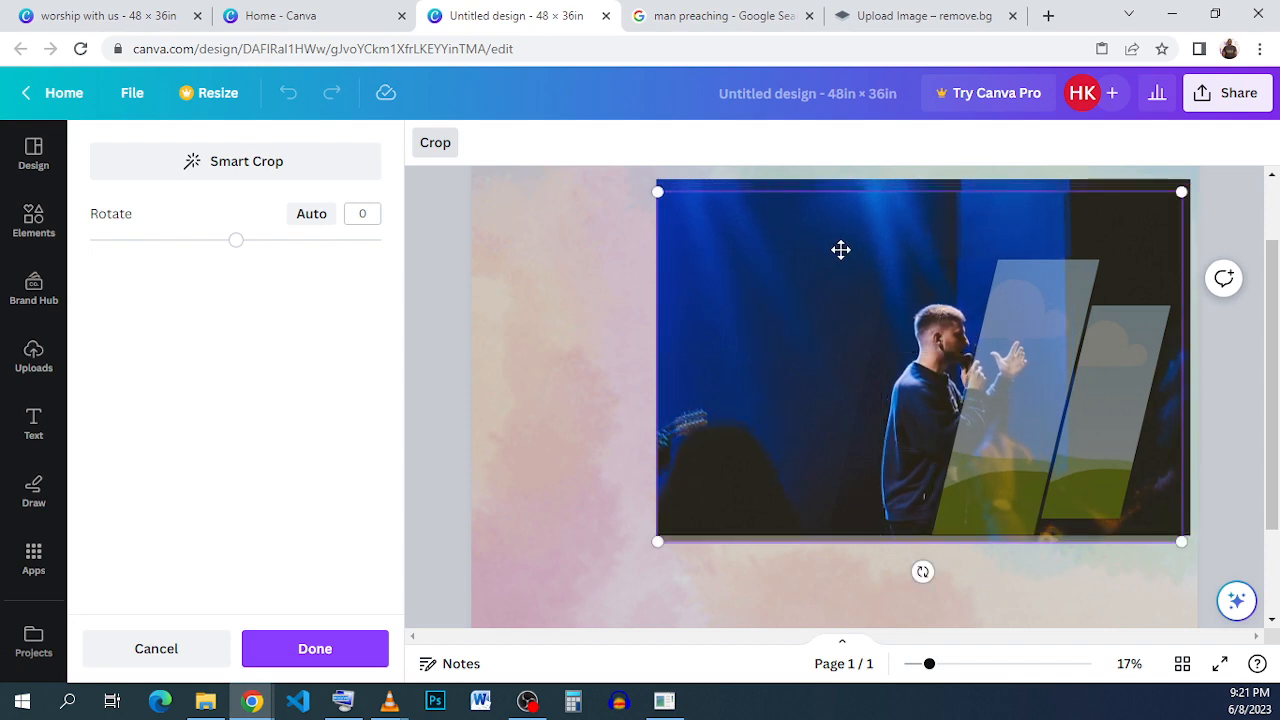
{"action": "scroll", "coordinate": [845, 265], "scroll_direction": "up", "scroll_amount": 3}
{"action": "scroll", "coordinate": [800, 295], "scroll_direction": "up", "scroll_amount": 3}
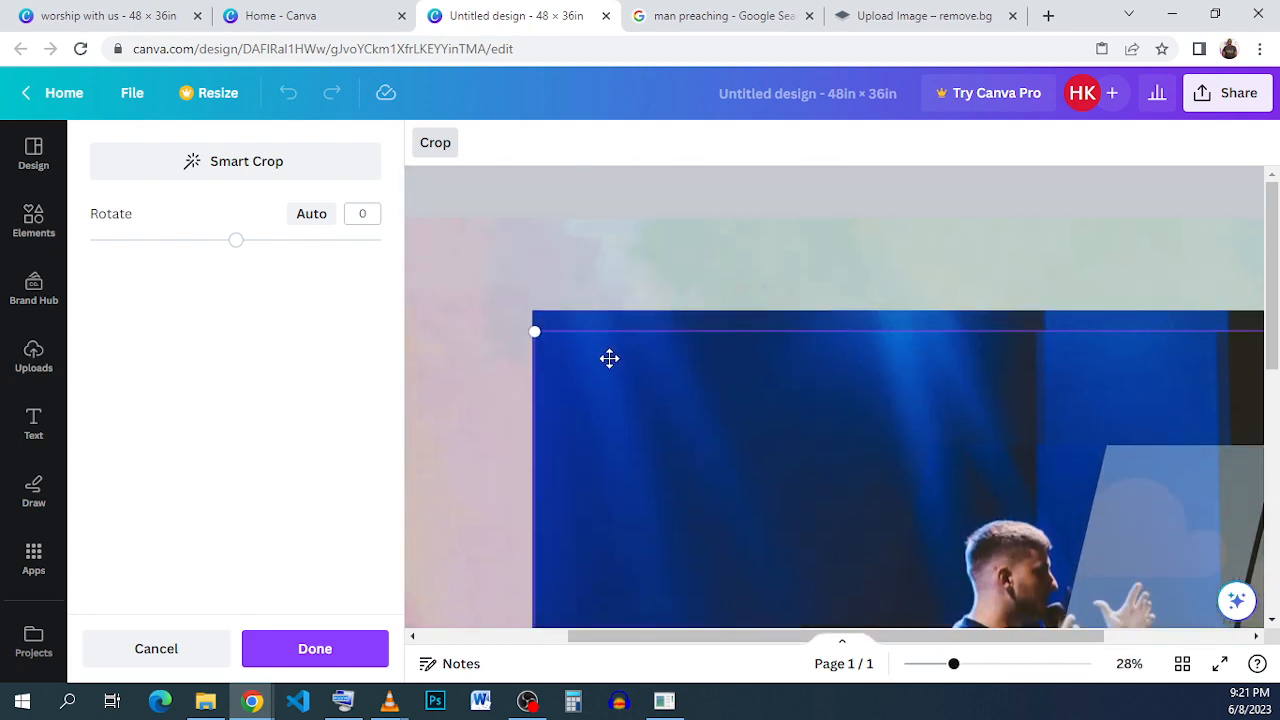
{"action": "left_click_drag", "start_coordinate": [605, 378], "coordinate": [640, 234]}
{"action": "scroll", "coordinate": [690, 286], "scroll_direction": "down", "scroll_amount": 5}
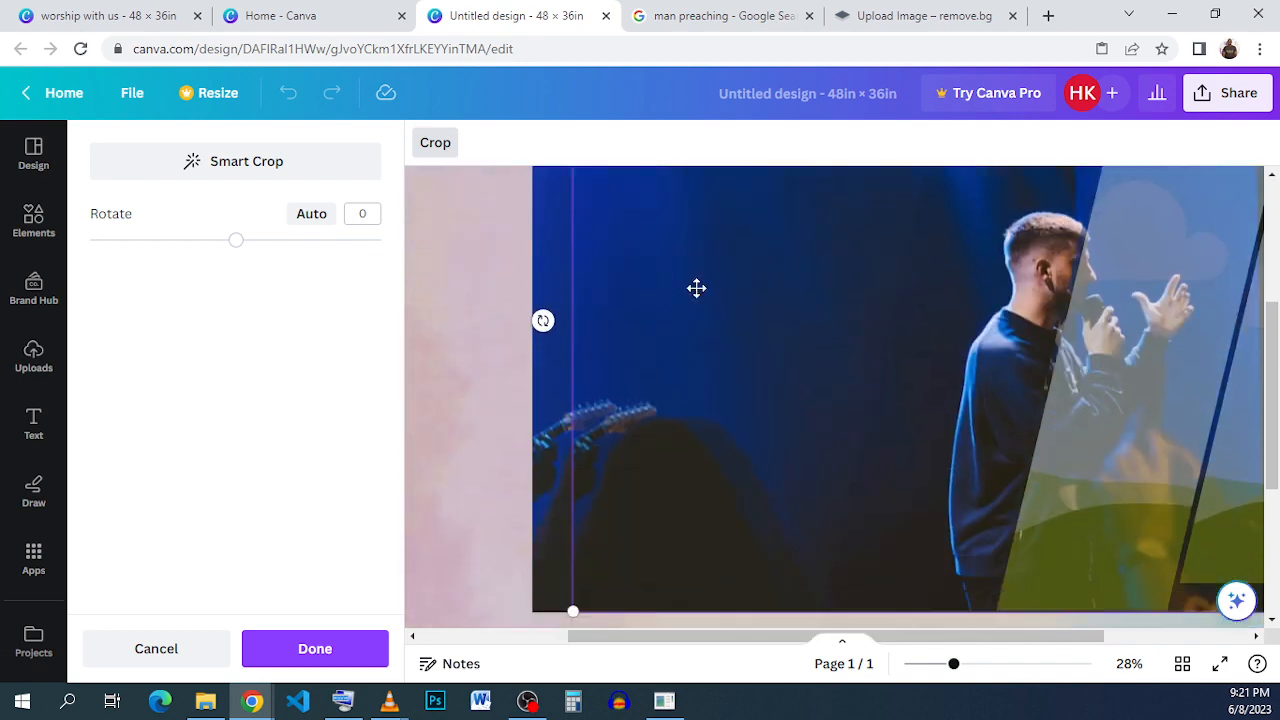
{"action": "scroll", "coordinate": [768, 319], "scroll_direction": "up", "scroll_amount": 1}
{"action": "left_click_drag", "start_coordinate": [766, 320], "coordinate": [742, 307]}
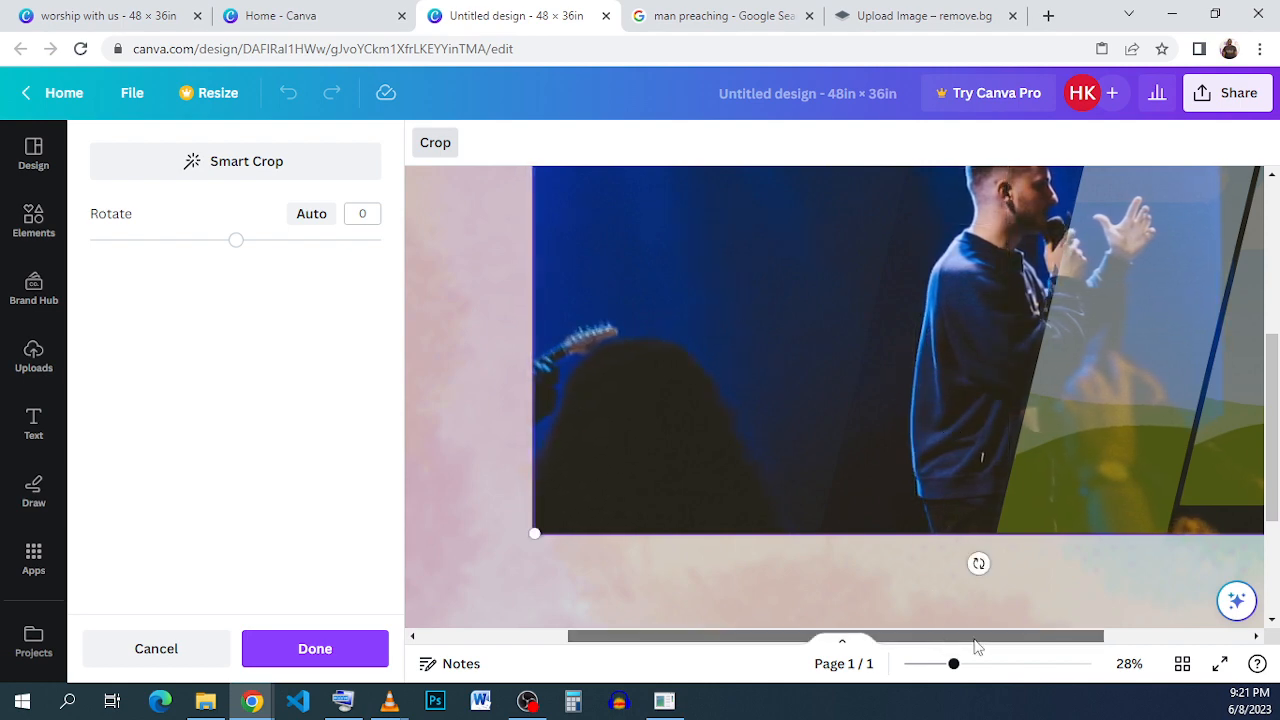
{"action": "left_click_drag", "start_coordinate": [940, 636], "coordinate": [1084, 636]}
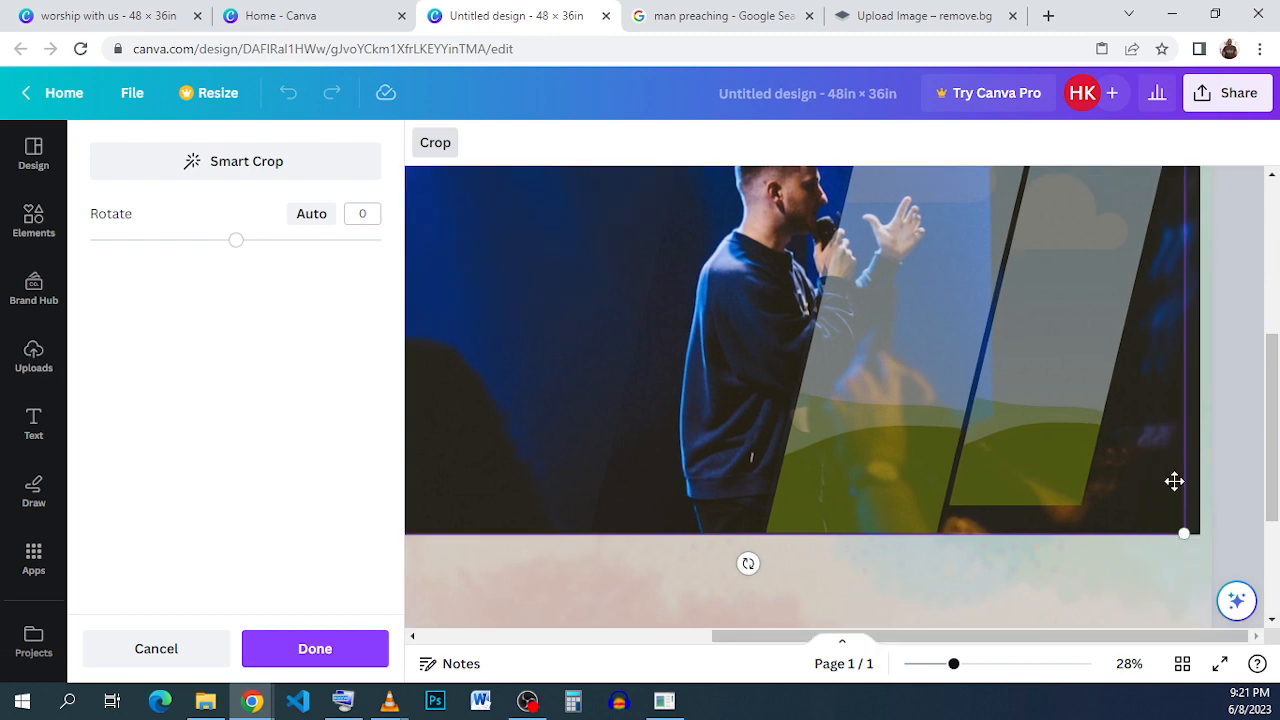
{"action": "scroll", "coordinate": [1174, 482], "scroll_direction": "up", "scroll_amount": 3}
{"action": "left_click_drag", "start_coordinate": [1184, 225], "coordinate": [1203, 223]}
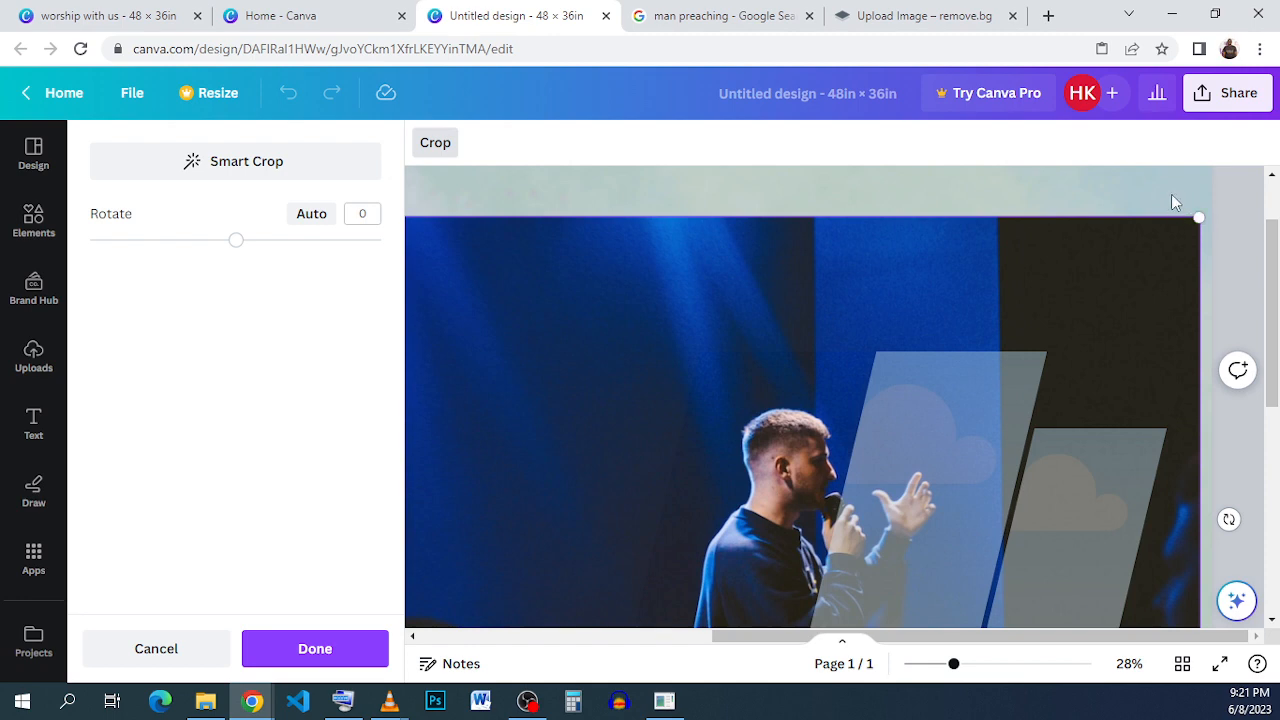
{"action": "left_click", "coordinate": [1171, 194]}
- Drop a further duplicate of the preacher photo into the third slanted frame
{"action": "left_click", "coordinate": [968, 248]}
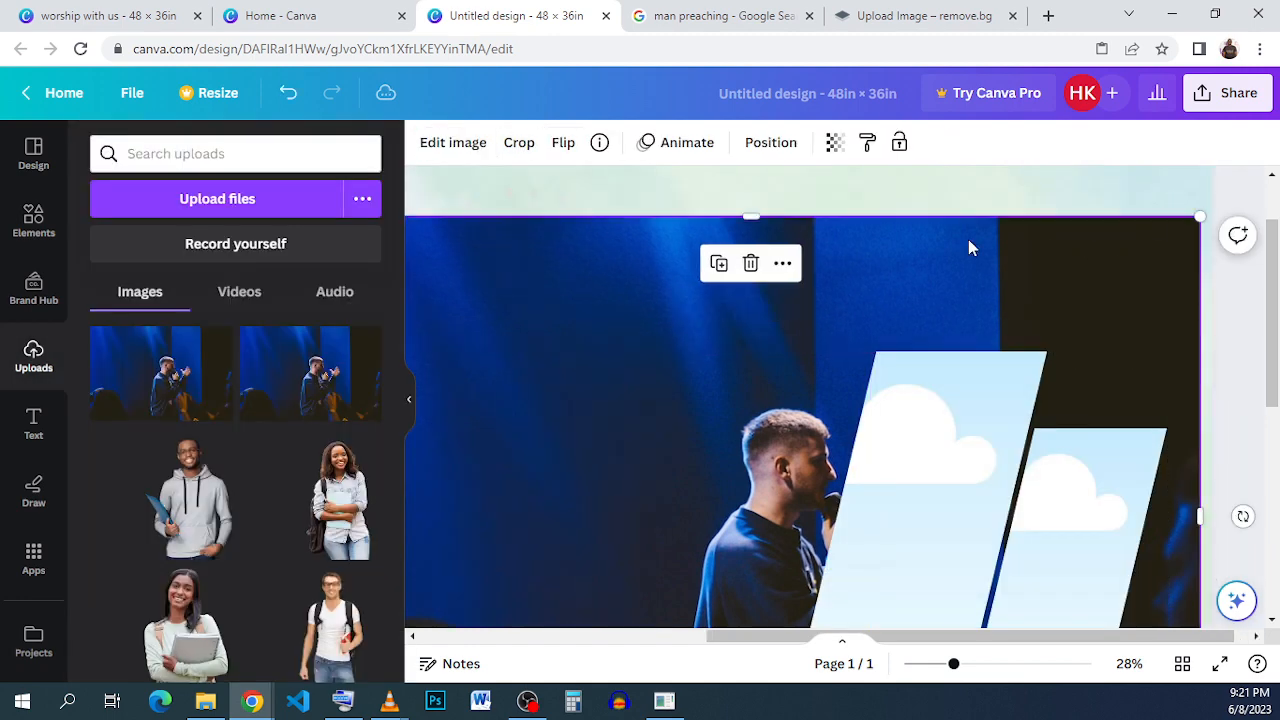
{"action": "left_click", "coordinate": [719, 266]}
{"action": "left_click_drag", "start_coordinate": [923, 318], "coordinate": [949, 391]}
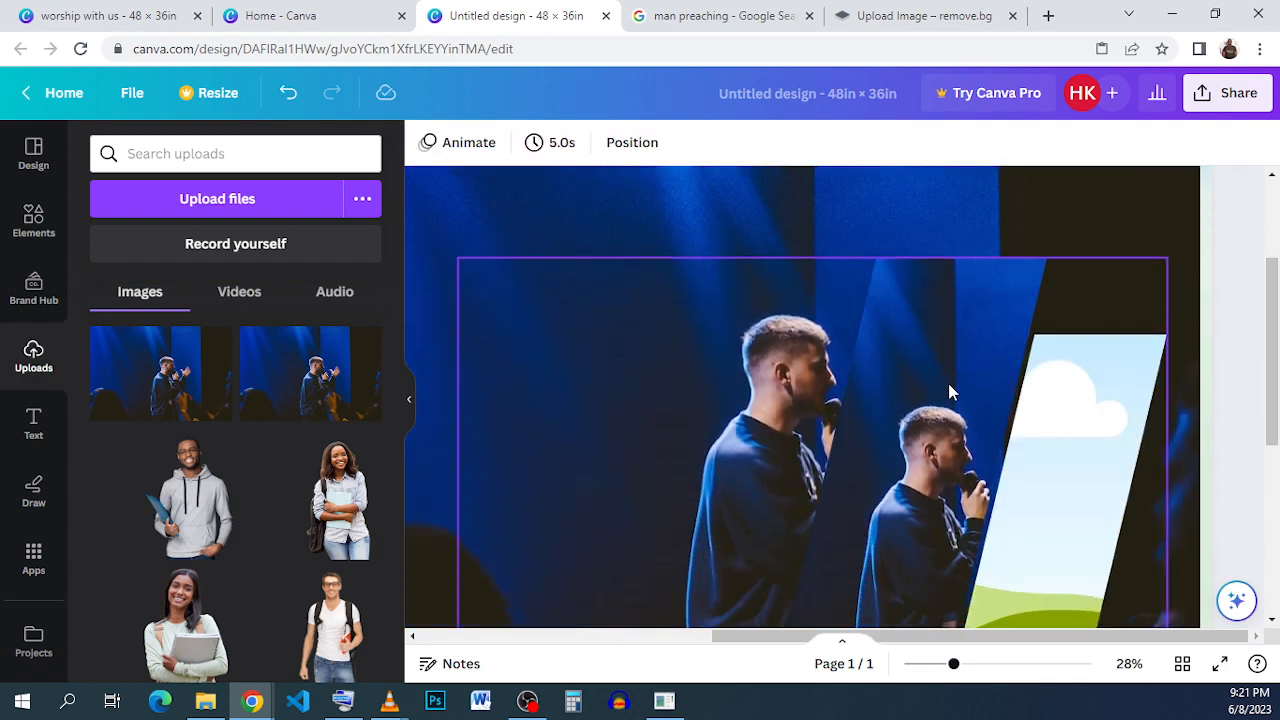
{"action": "scroll", "coordinate": [851, 379], "scroll_direction": "down", "scroll_amount": 2}
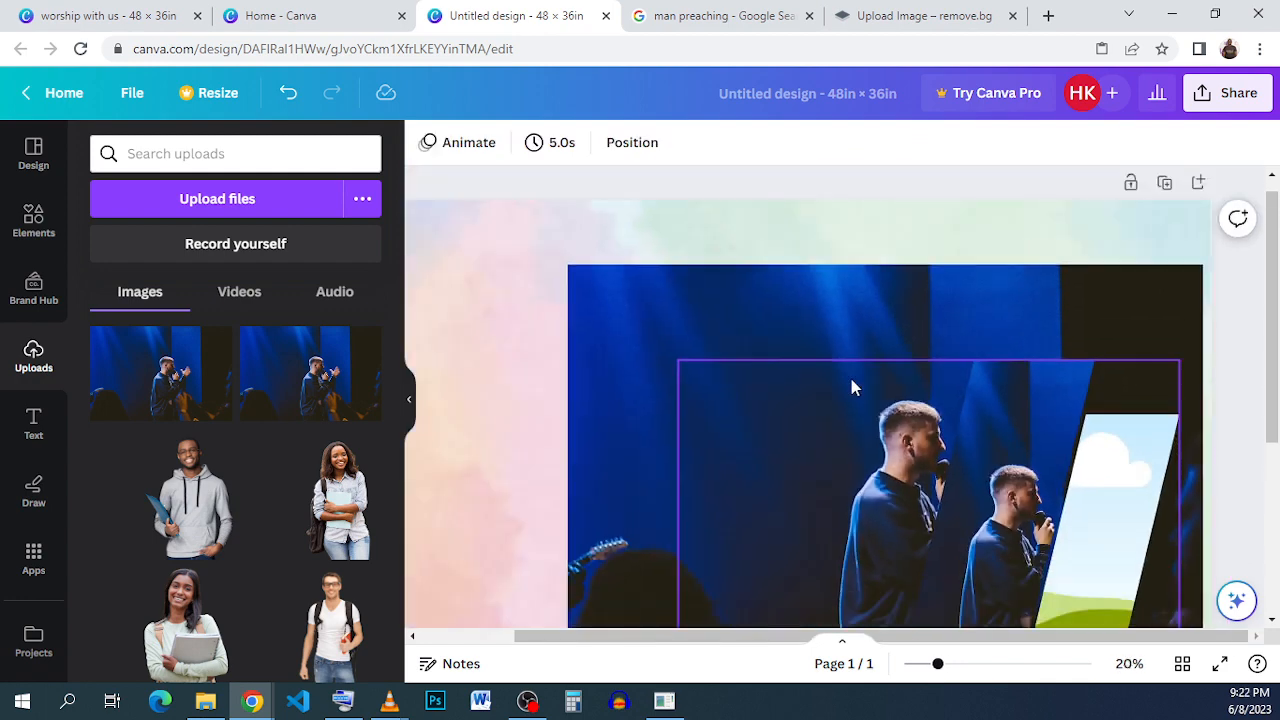
{"action": "left_click", "coordinate": [721, 395]}
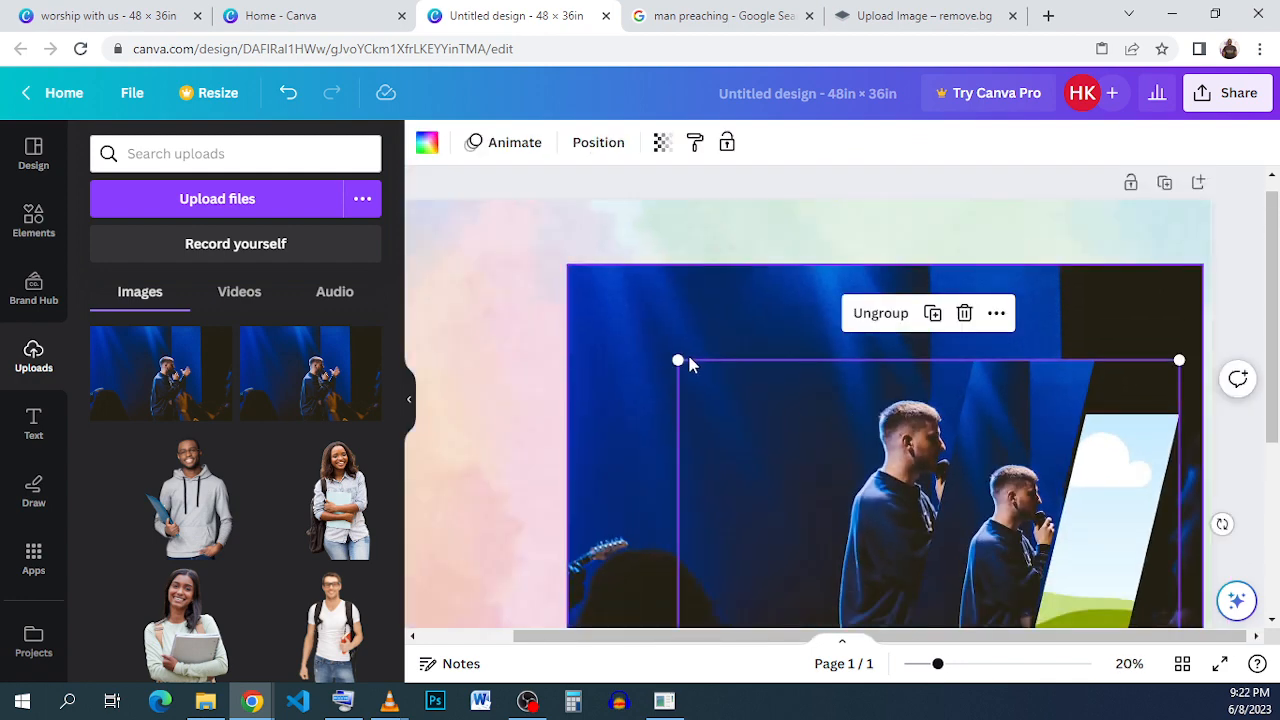
{"action": "left_click_drag", "start_coordinate": [677, 358], "coordinate": [619, 321]}
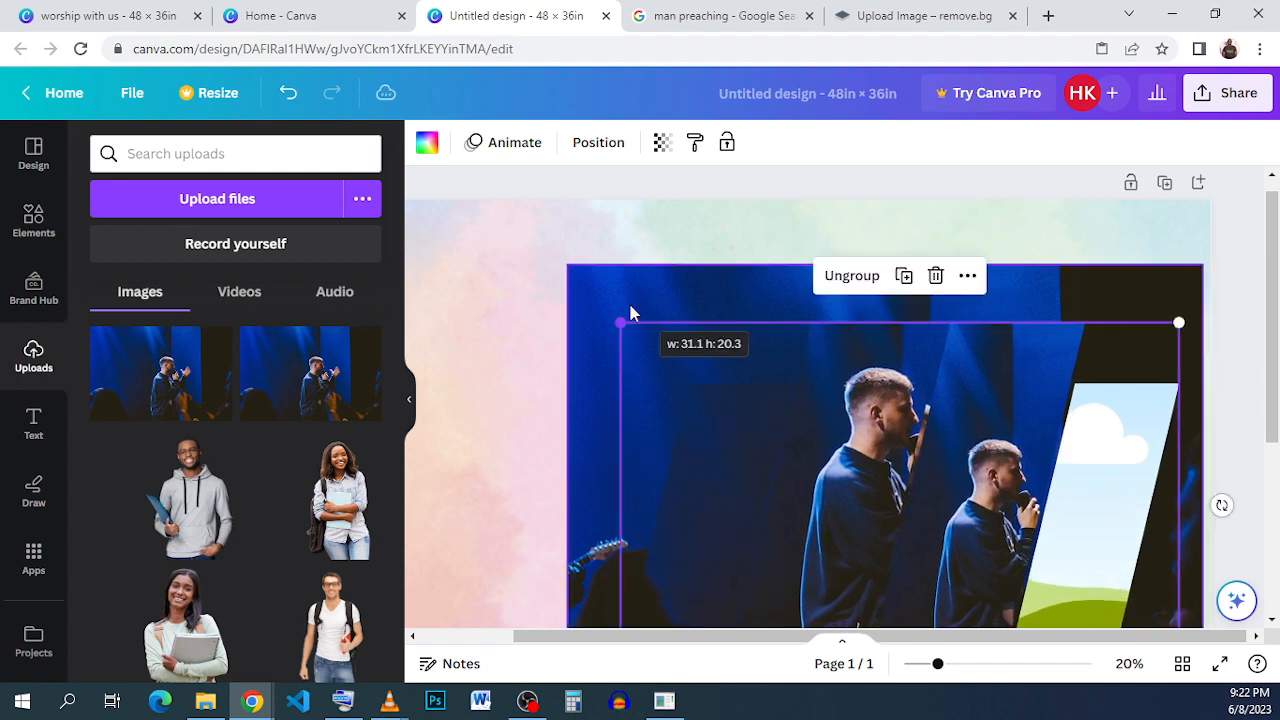
{"action": "left_click", "coordinate": [288, 92]}
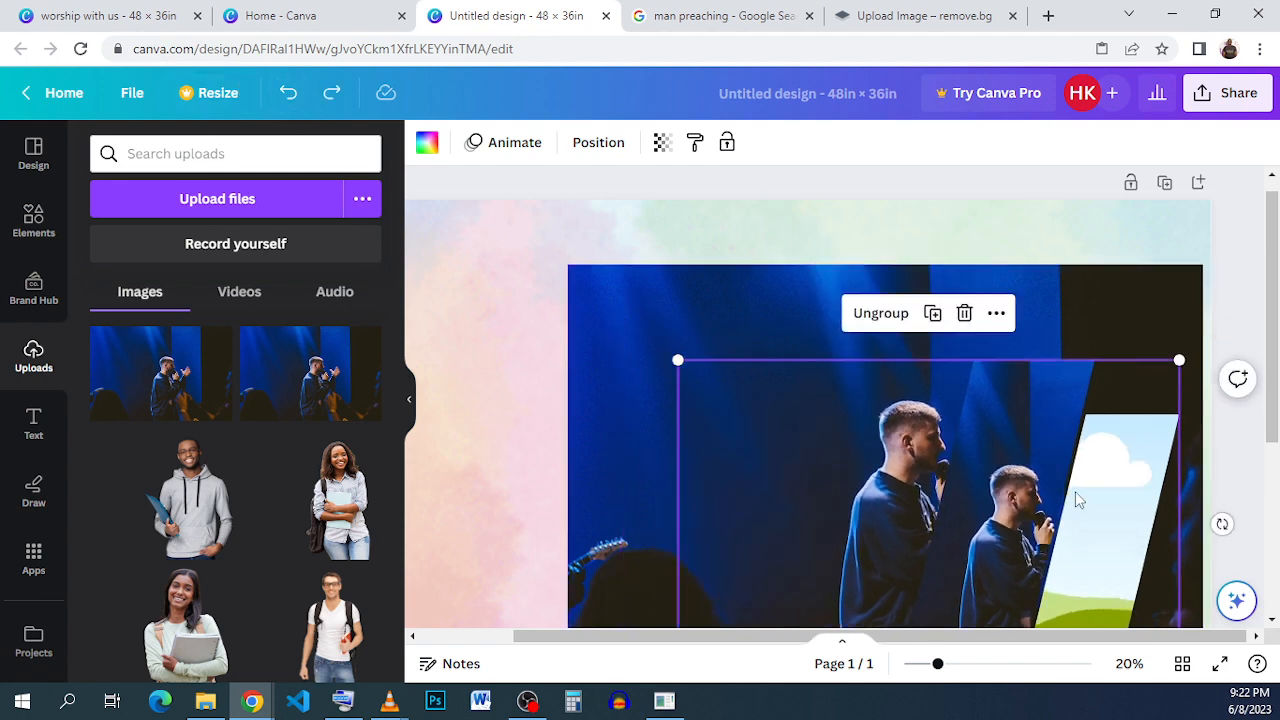
- Enlarge and reposition the photo inside the third frame so it fills the frame
{"action": "double_click", "coordinate": [1025, 470]}
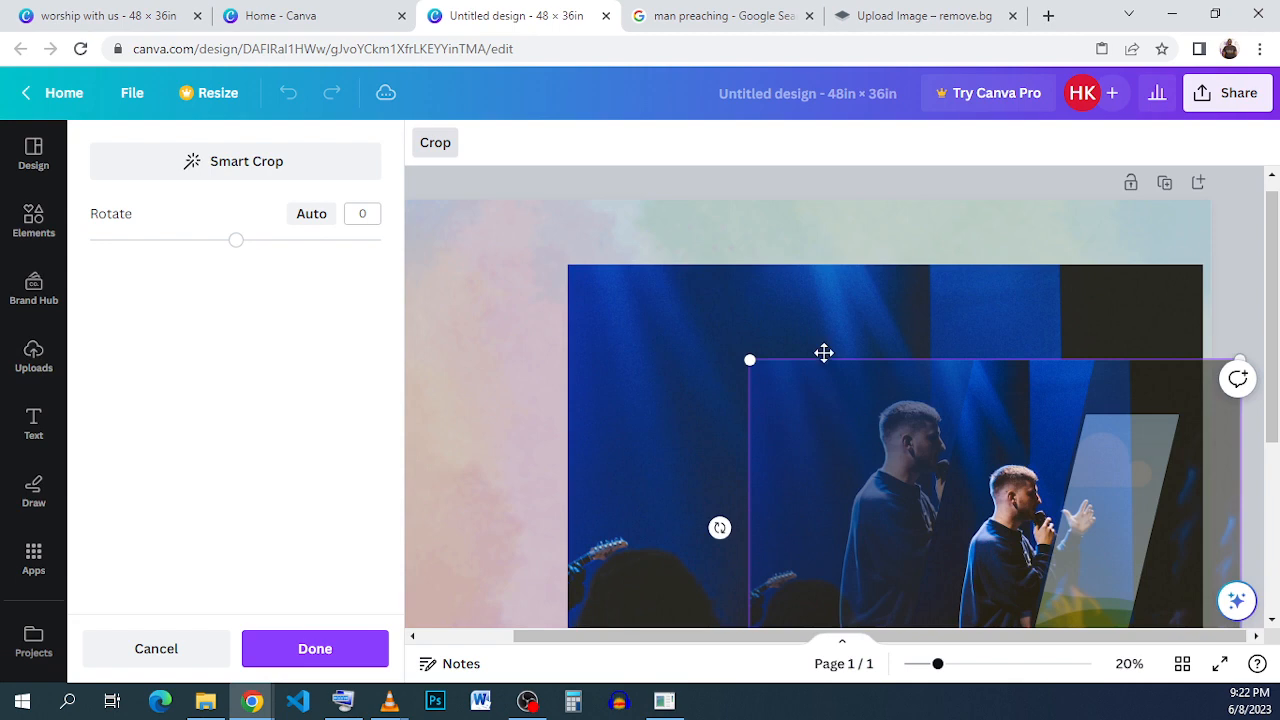
{"action": "scroll", "coordinate": [823, 352], "scroll_direction": "down", "scroll_amount": 1}
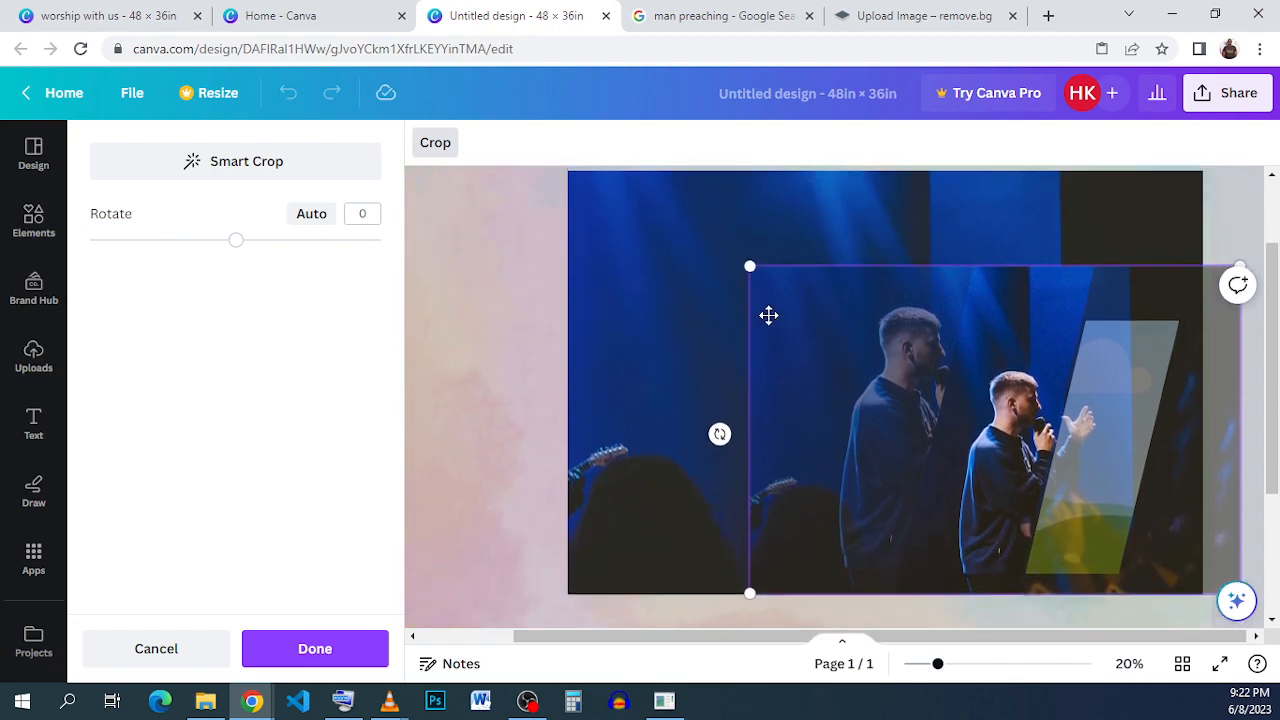
{"action": "left_click_drag", "start_coordinate": [748, 263], "coordinate": [562, 210]}
{"action": "mouse_move", "coordinate": [690, 225]}
{"action": "left_mouse_down"}
{"action": "mouse_move", "coordinate": [658, 231]}
{"action": "mouse_move", "coordinate": [680, 226]}
{"action": "left_mouse_up"}
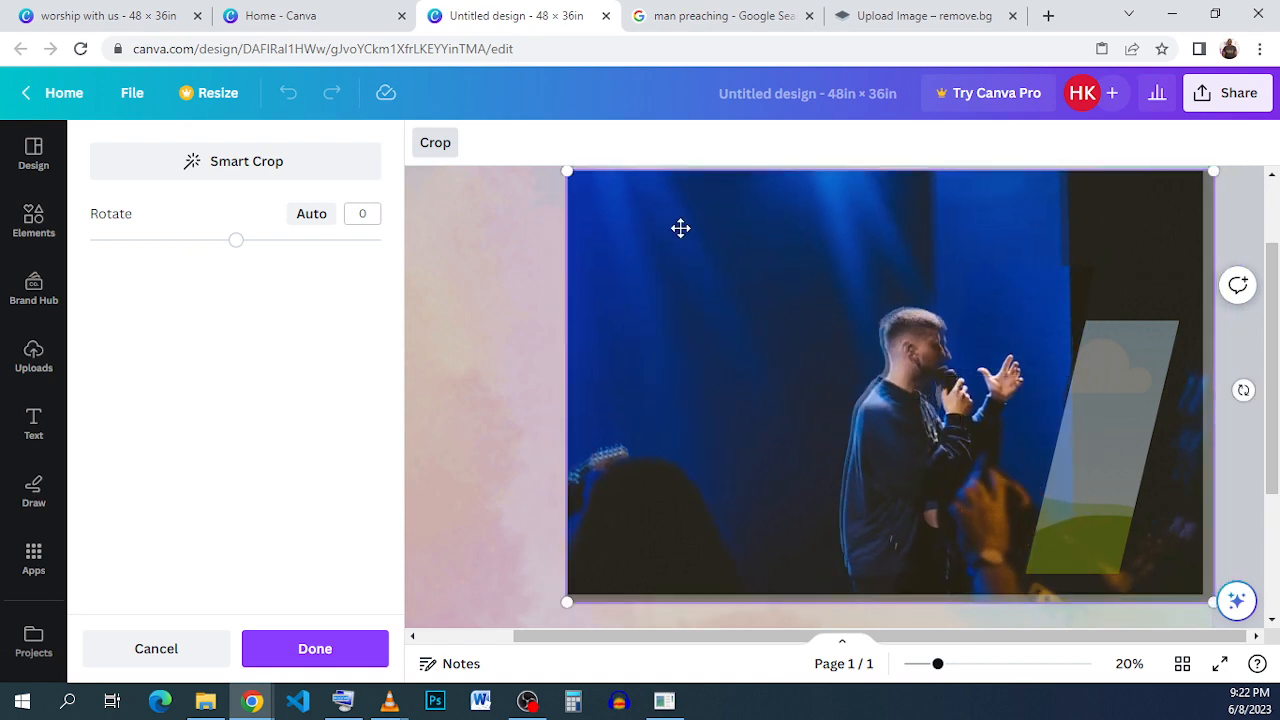
{"action": "scroll", "coordinate": [1206, 436], "scroll_direction": "down", "scroll_amount": 2}
{"action": "left_click_drag", "start_coordinate": [1212, 508], "coordinate": [1202, 498]}
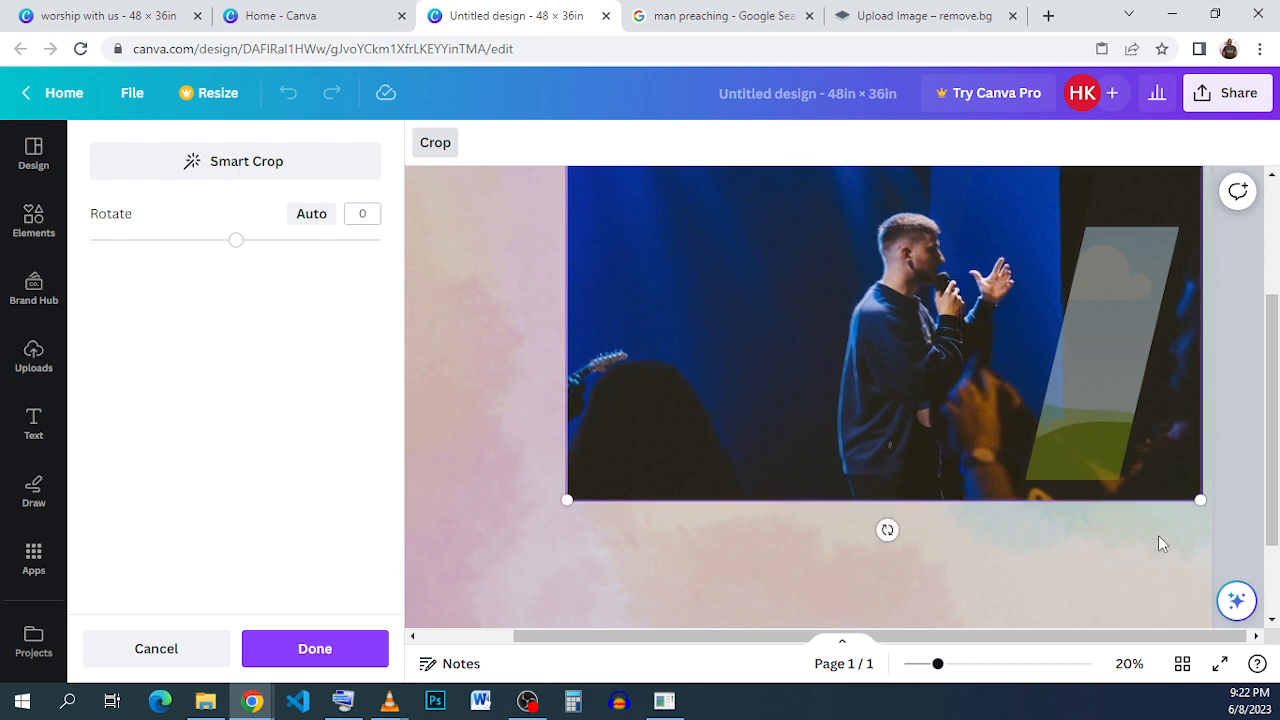
{"action": "left_click", "coordinate": [1158, 535]}
- Fill the fourth slanted frame with a duplicate of the preacher photo
{"action": "left_click", "coordinate": [617, 327]}
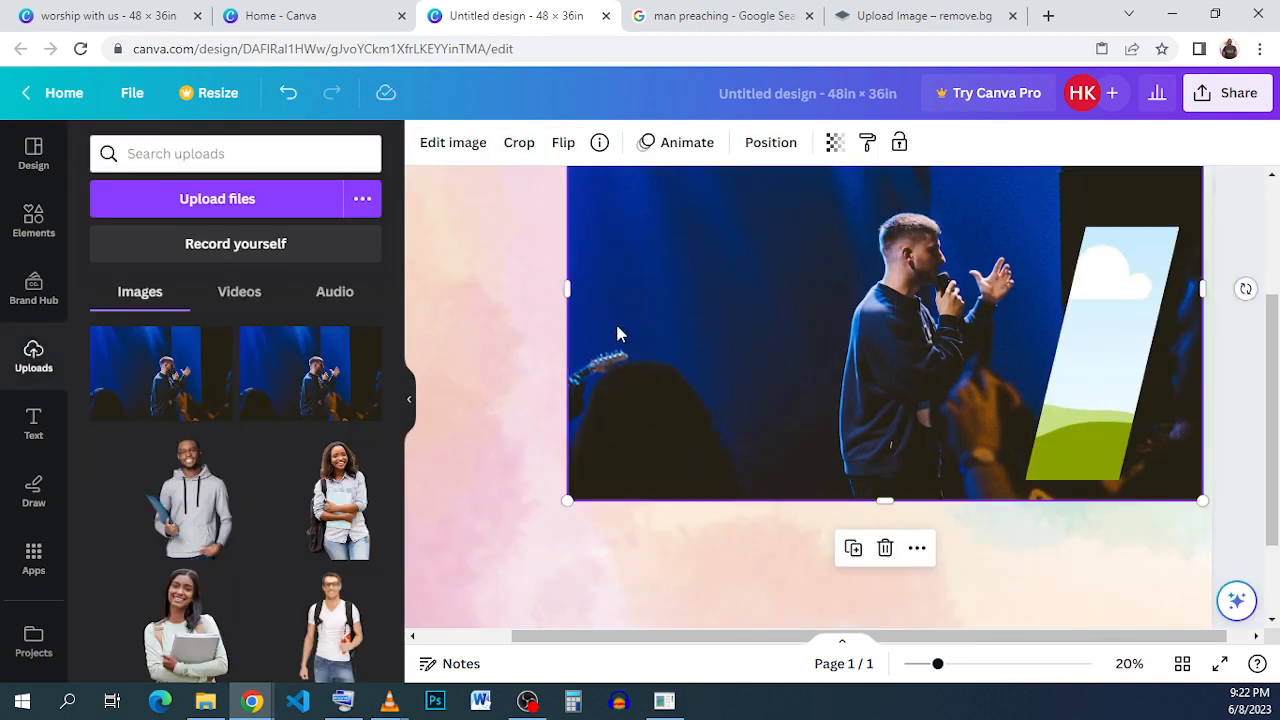
{"action": "left_click", "coordinate": [853, 548]}
{"action": "left_click_drag", "start_coordinate": [815, 380], "coordinate": [1085, 372]}
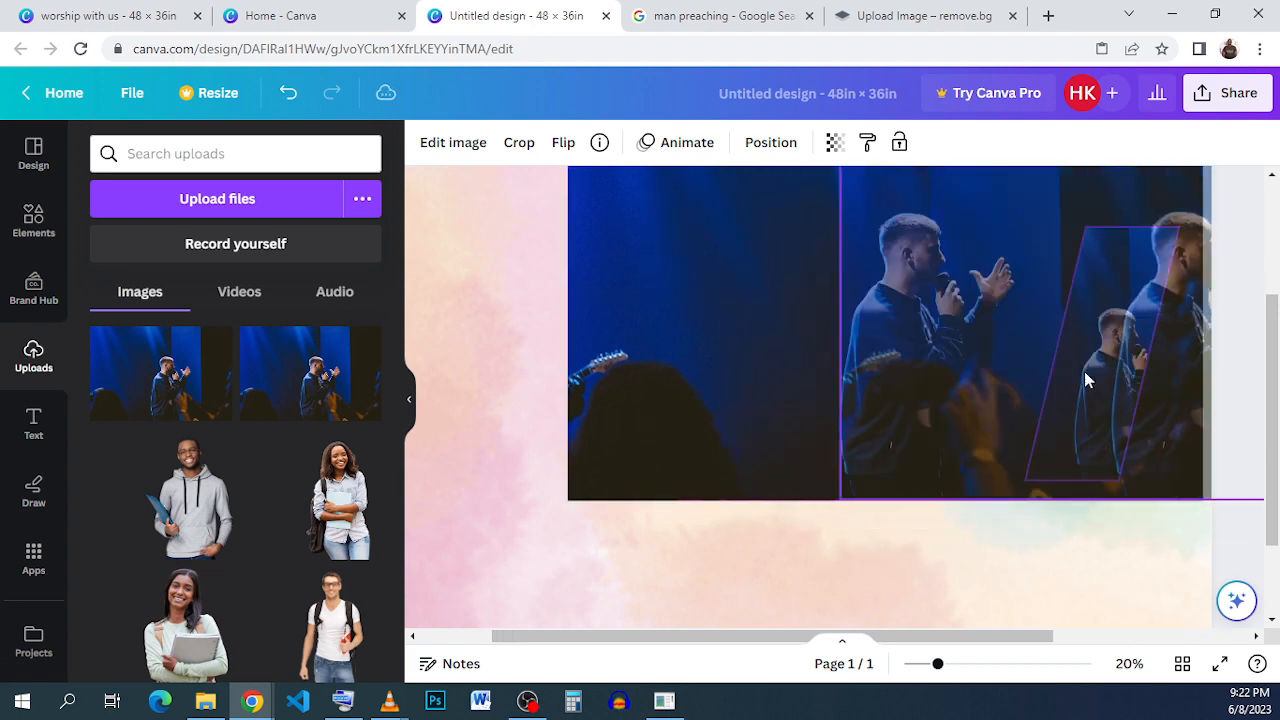
{"action": "left_click", "coordinate": [1057, 376]}
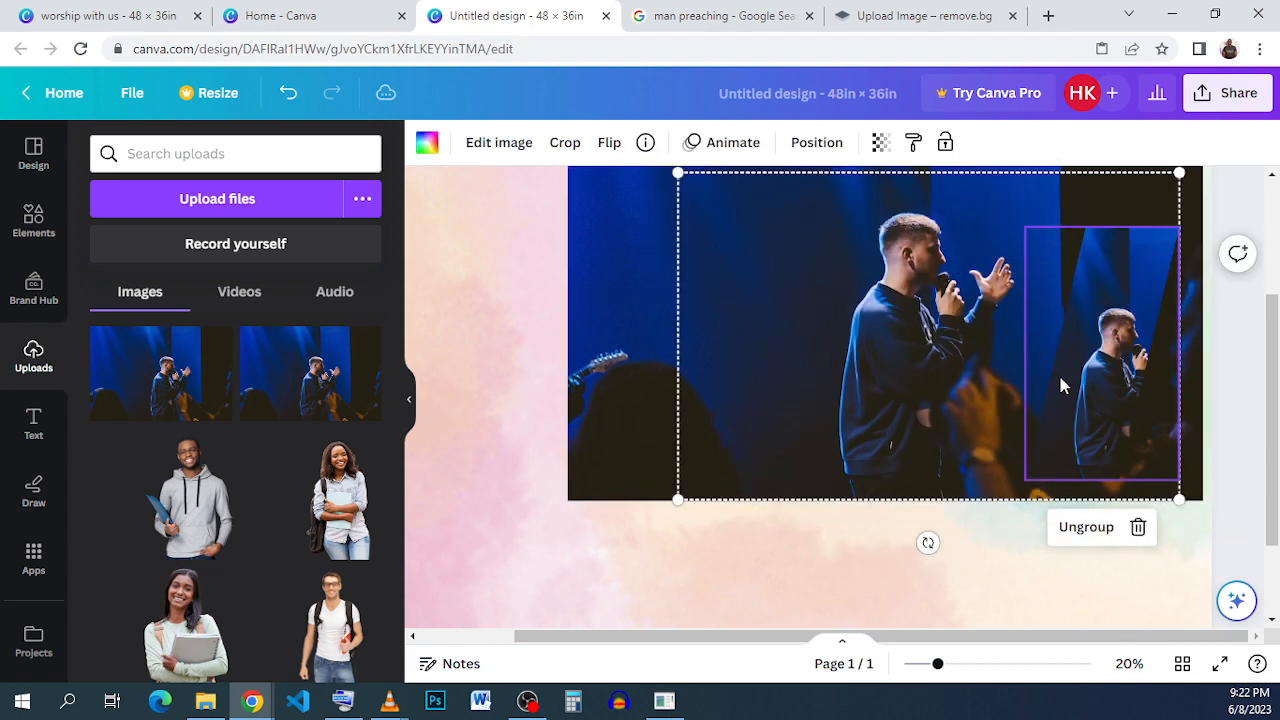
- Enlarge and reposition the photo inside the fourth frame so it fills the frame
{"action": "double_click", "coordinate": [1057, 376]}
{"action": "left_click_drag", "start_coordinate": [912, 480], "coordinate": [621, 453]}
{"action": "scroll", "coordinate": [666, 434], "scroll_direction": "up", "scroll_amount": 1}
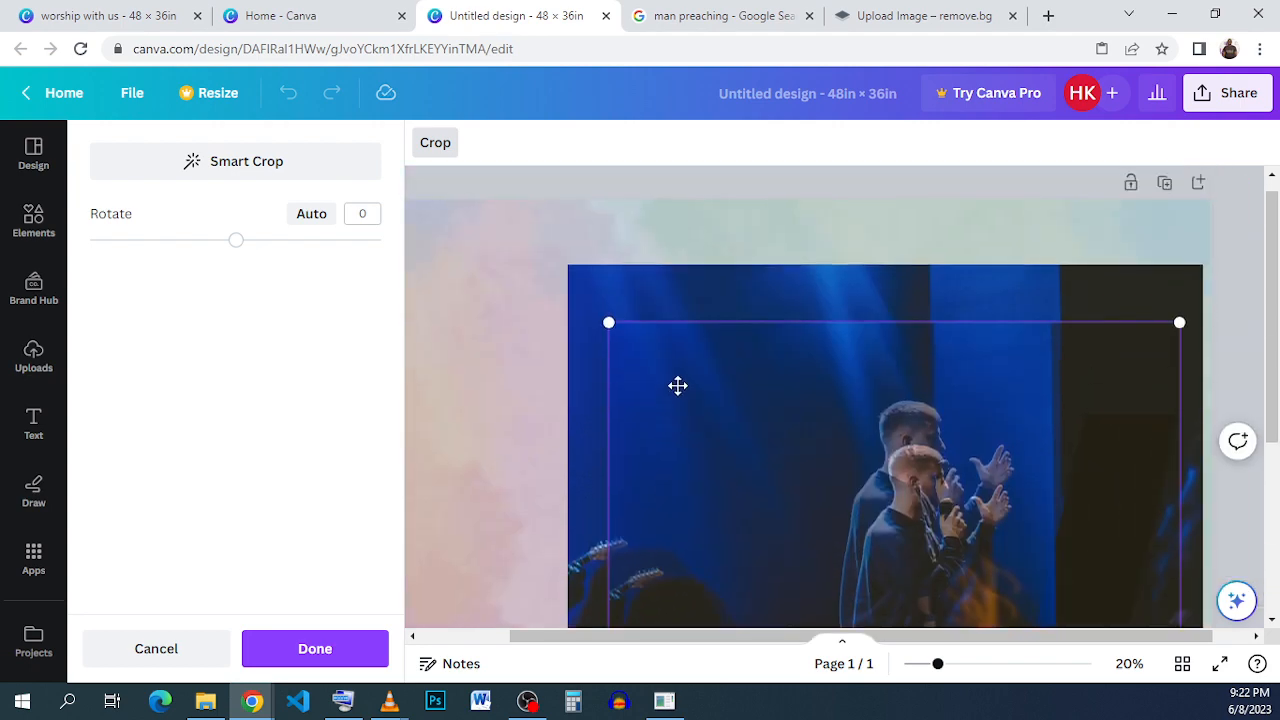
{"action": "left_click_drag", "start_coordinate": [586, 270], "coordinate": [562, 250]}
{"action": "left_click_drag", "start_coordinate": [574, 337], "coordinate": [626, 323]}
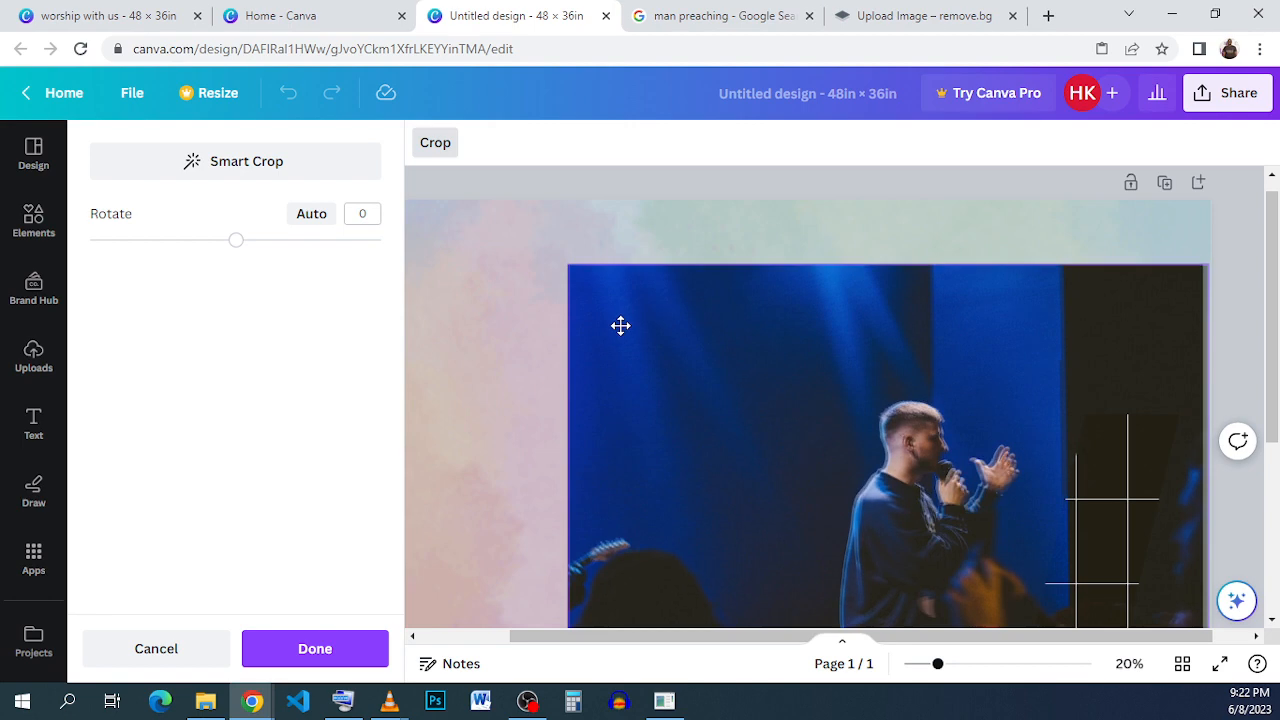
{"action": "scroll", "coordinate": [1074, 407], "scroll_direction": "down", "scroll_amount": 1}
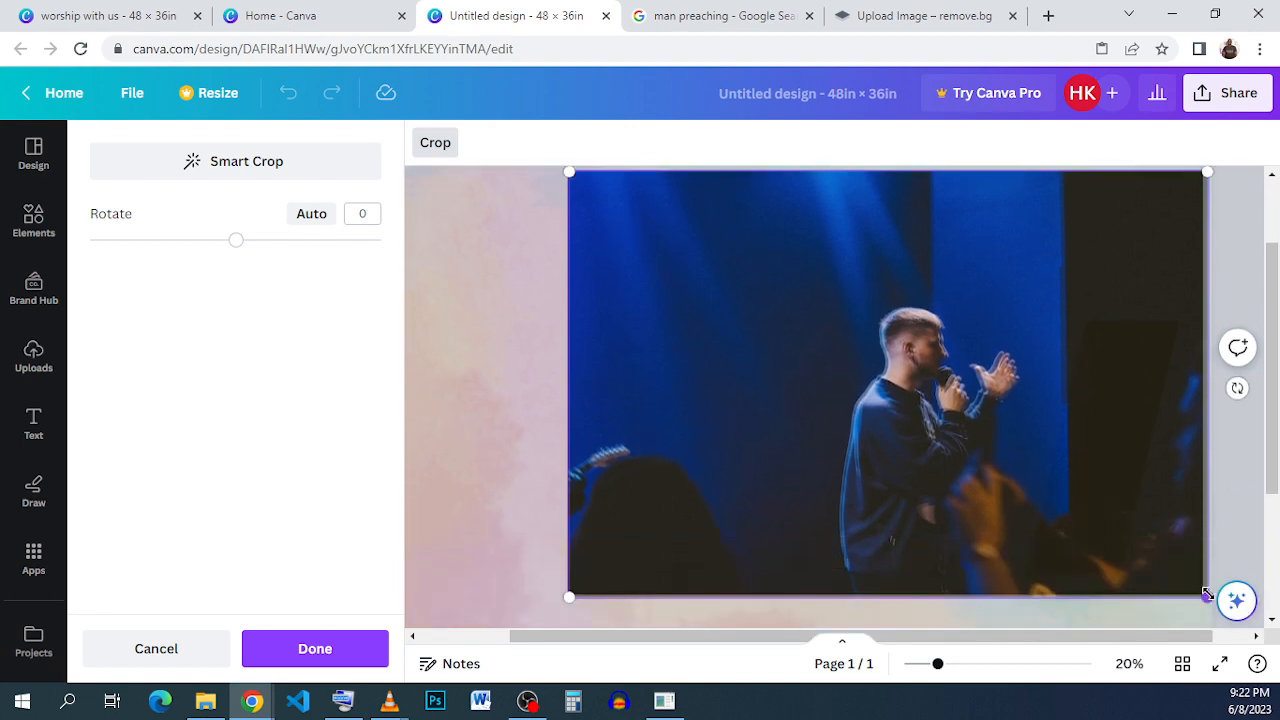
{"action": "left_click_drag", "start_coordinate": [1207, 594], "coordinate": [1202, 591]}
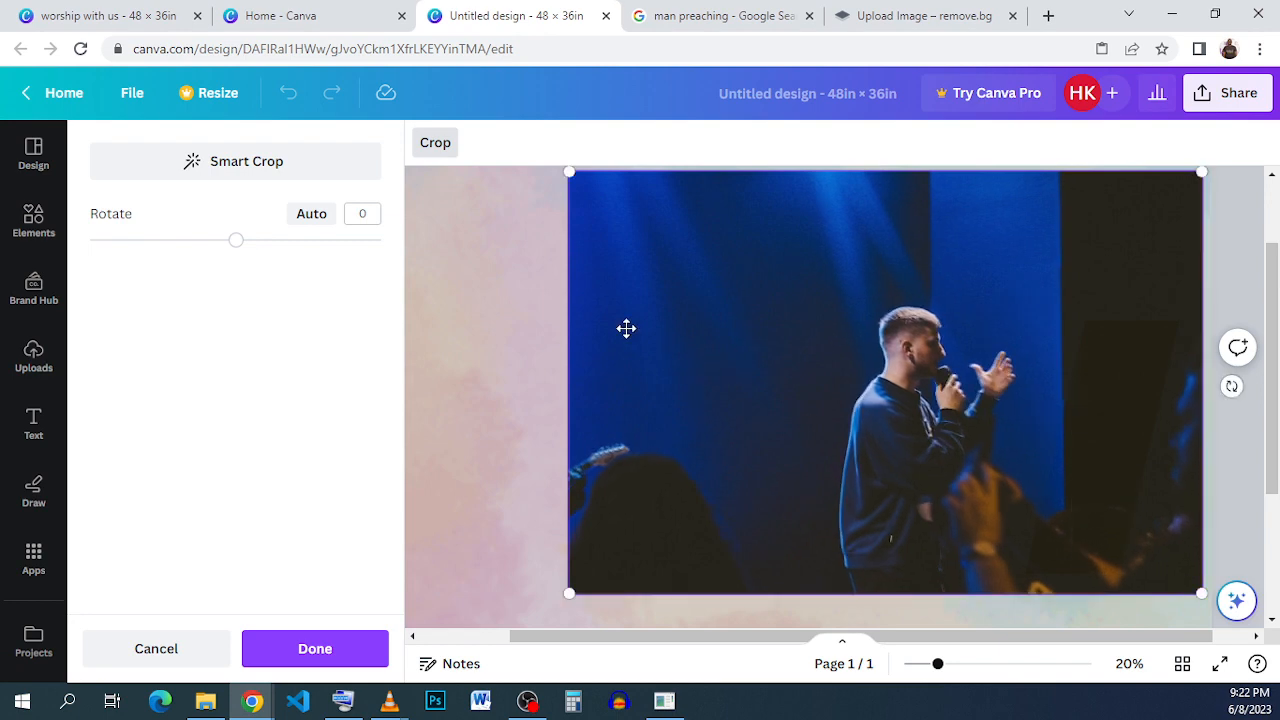
{"action": "left_click", "coordinate": [499, 291]}
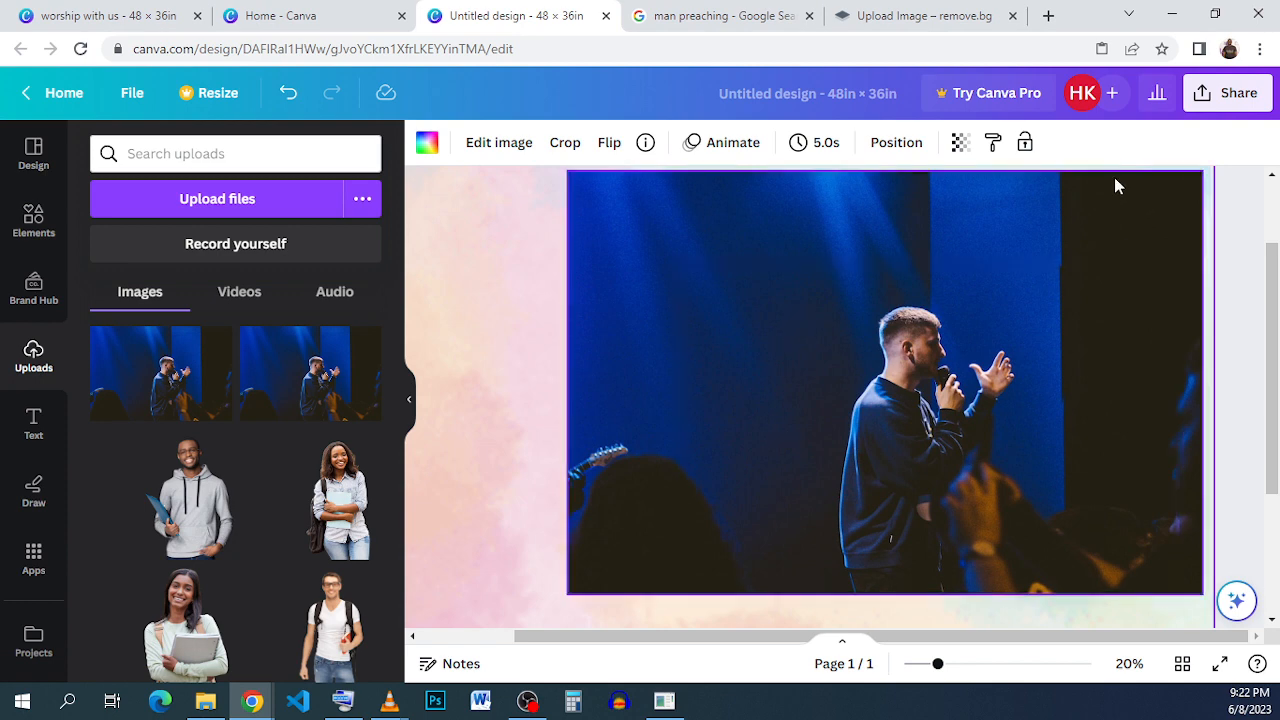
- Delete the original preacher photo from the canvas
{"action": "left_click", "coordinate": [1008, 205]}
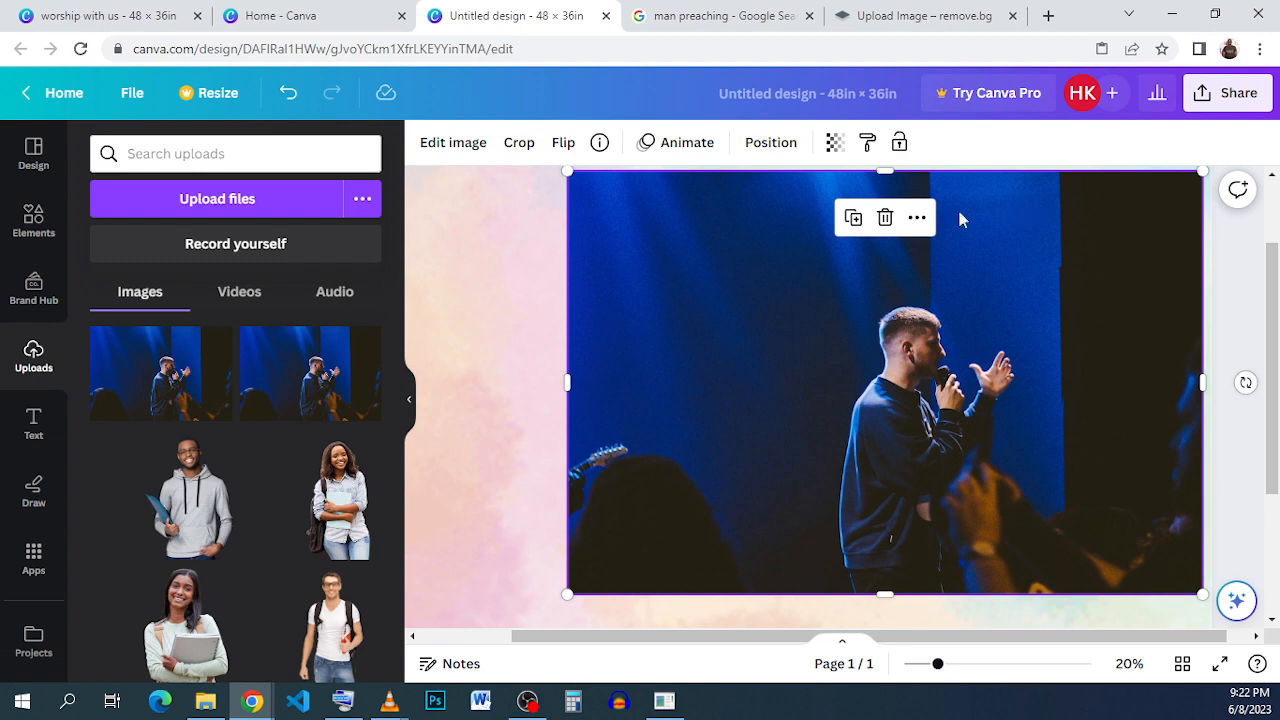
{"action": "left_click", "coordinate": [885, 217]}
{"action": "left_click", "coordinate": [1212, 392]}
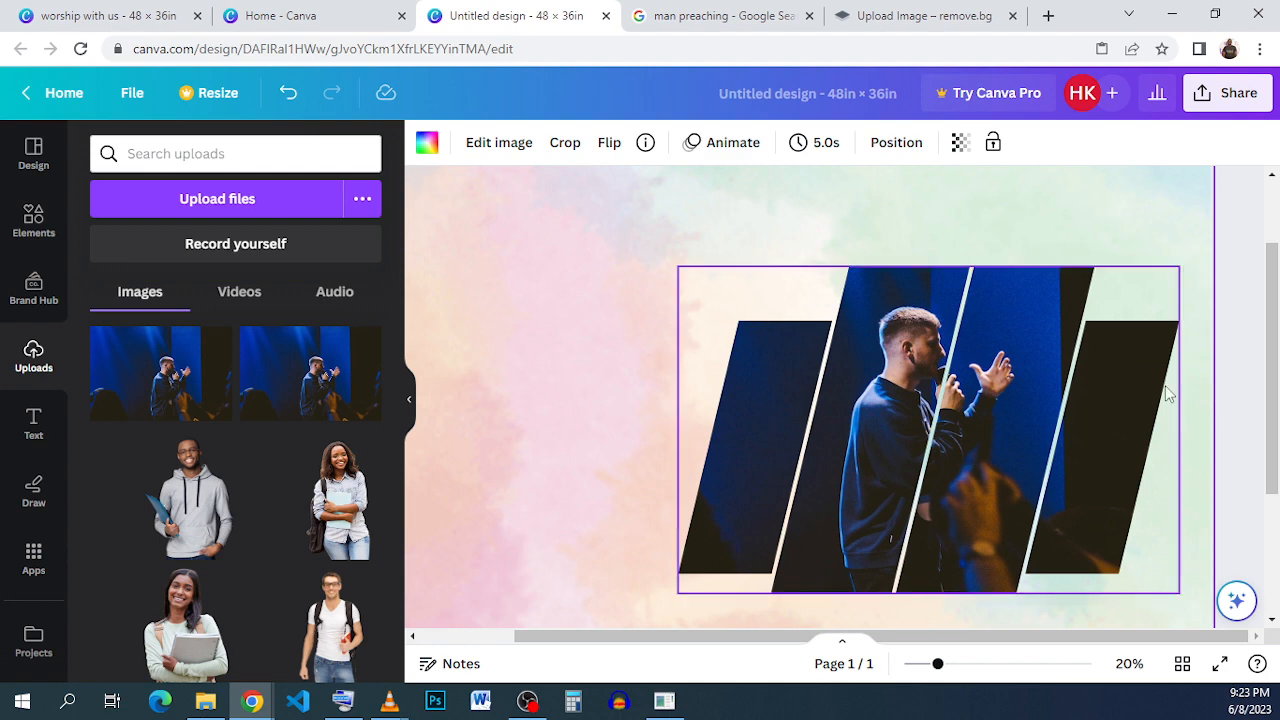
- Examine the grouped slanted frames on the whole flyer
{"action": "scroll", "coordinate": [967, 418], "scroll_direction": "down", "scroll_amount": 3}
{"action": "left_click", "coordinate": [1172, 474]}
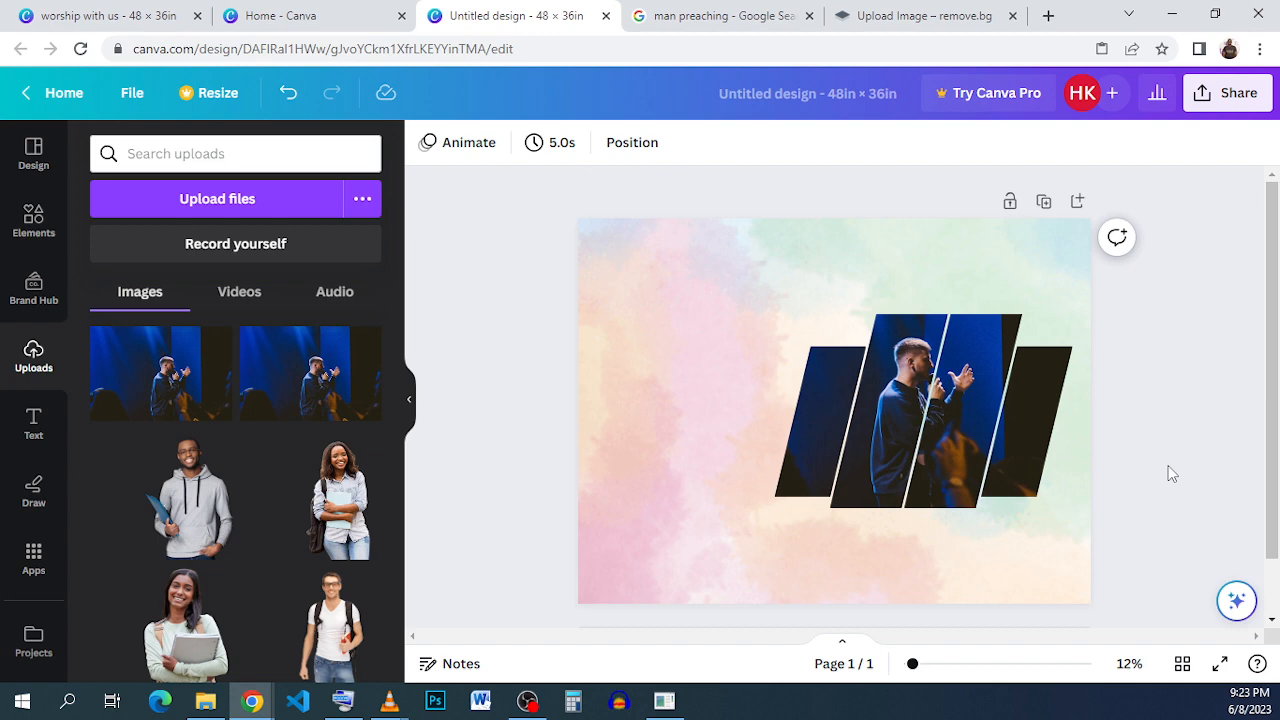
{"action": "left_click", "coordinate": [1008, 435]}
{"action": "left_click_drag", "start_coordinate": [1130, 488], "coordinate": [770, 305]}
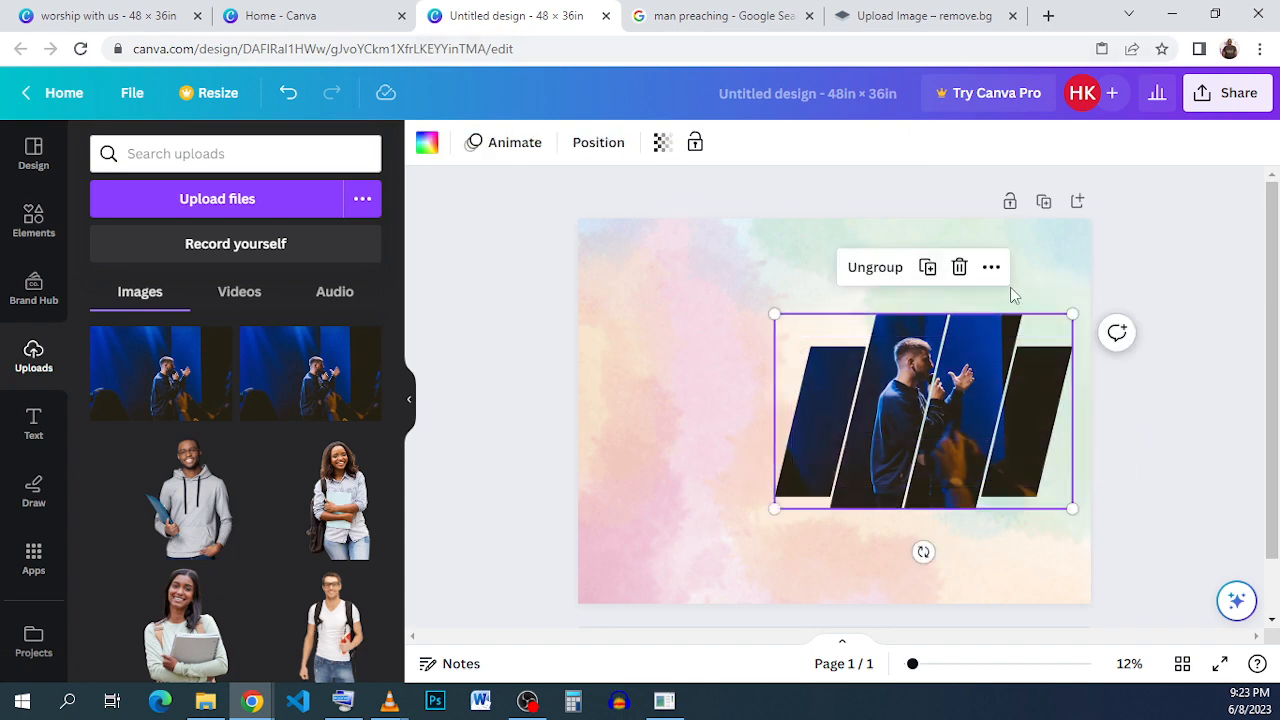
{"action": "left_click", "coordinate": [1147, 403]}
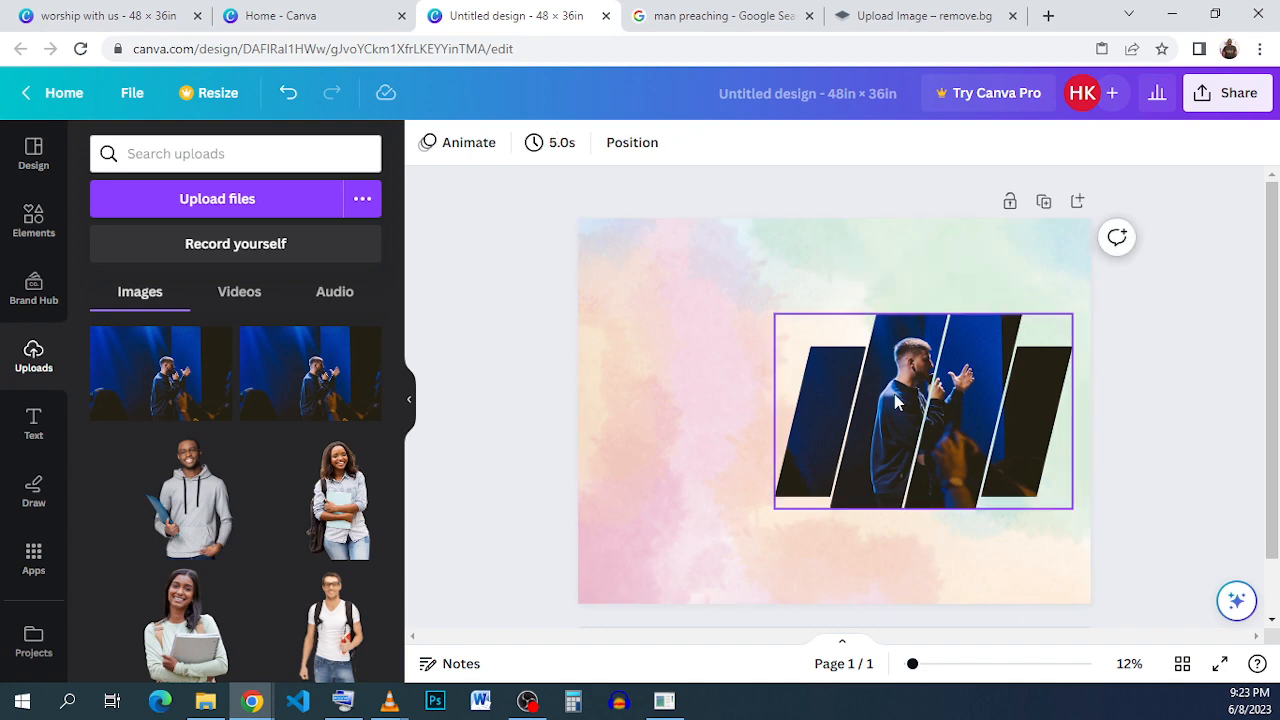
{"action": "left_click", "coordinate": [896, 397]}
{"action": "left_click", "coordinate": [1157, 417]}
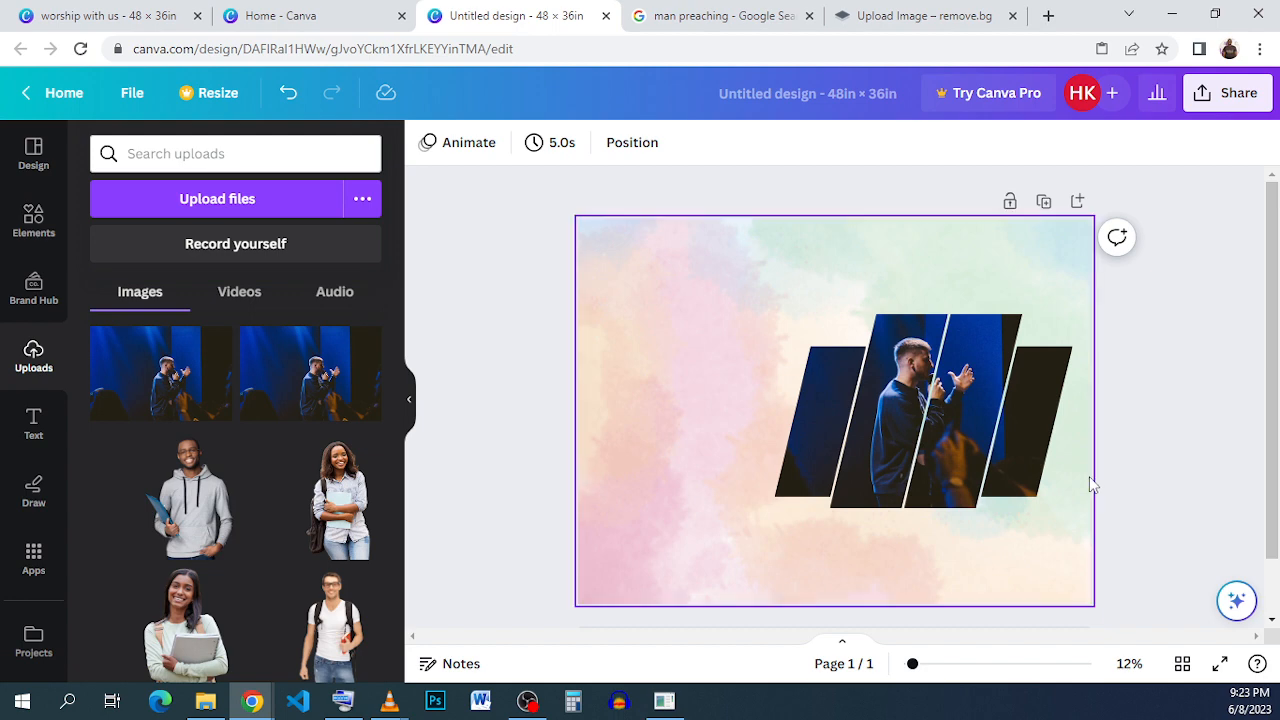
{"action": "left_click_drag", "start_coordinate": [1118, 513], "coordinate": [824, 338]}
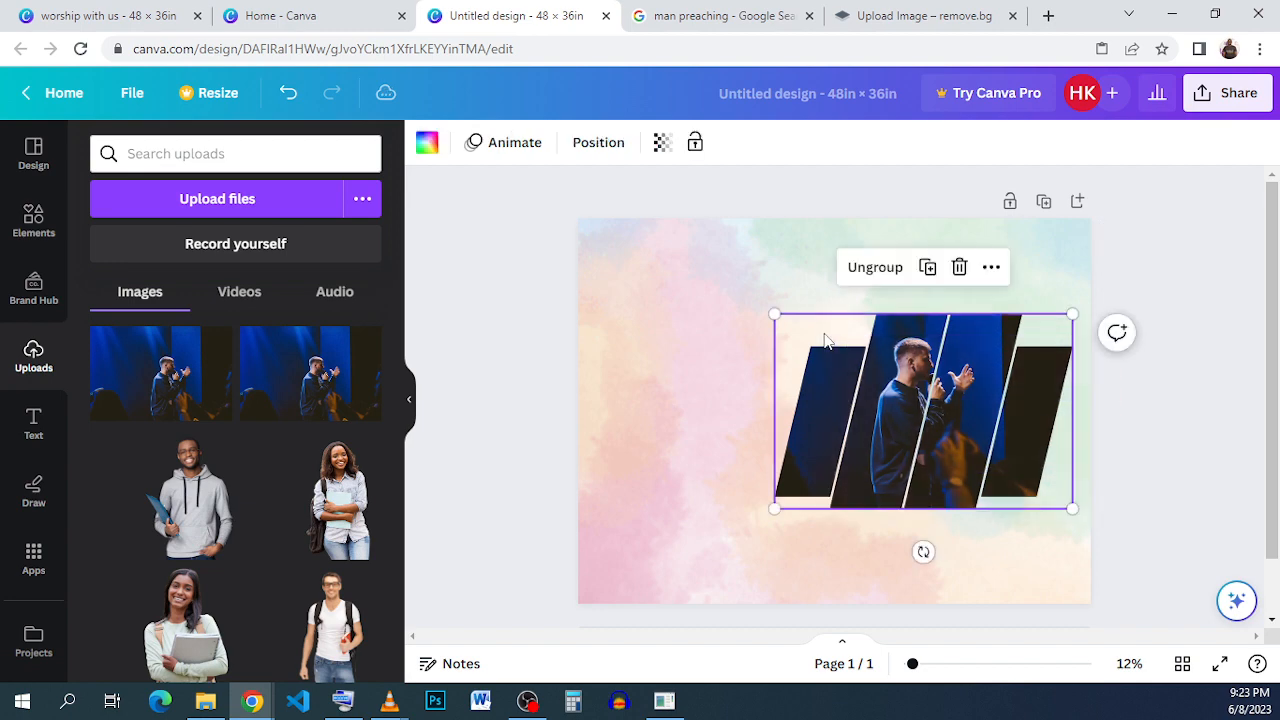
{"action": "left_click", "coordinate": [1208, 333]}
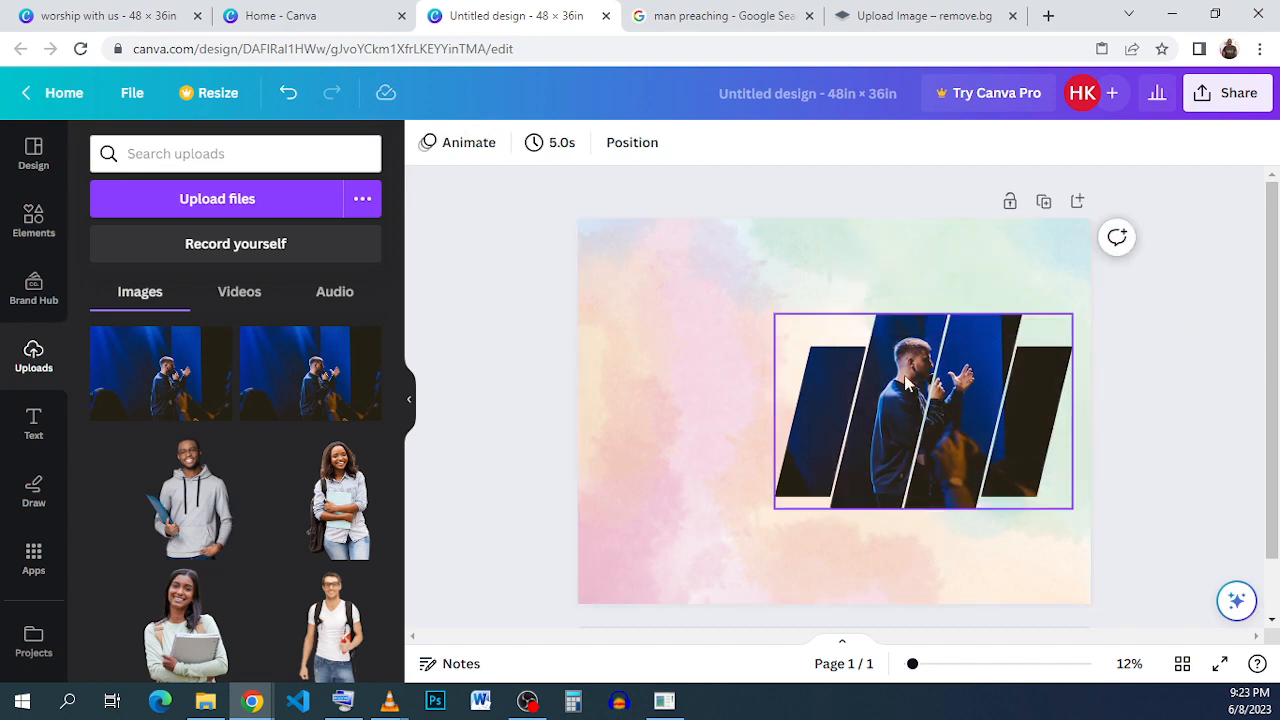
- Undo the recent frame fills and the photo deletion
{"action": "left_click", "coordinate": [287, 93]}
{"action": "left_click", "coordinate": [287, 93]}
{"action": "left_click", "coordinate": [287, 93]}
{"action": "left_click", "coordinate": [287, 93]}
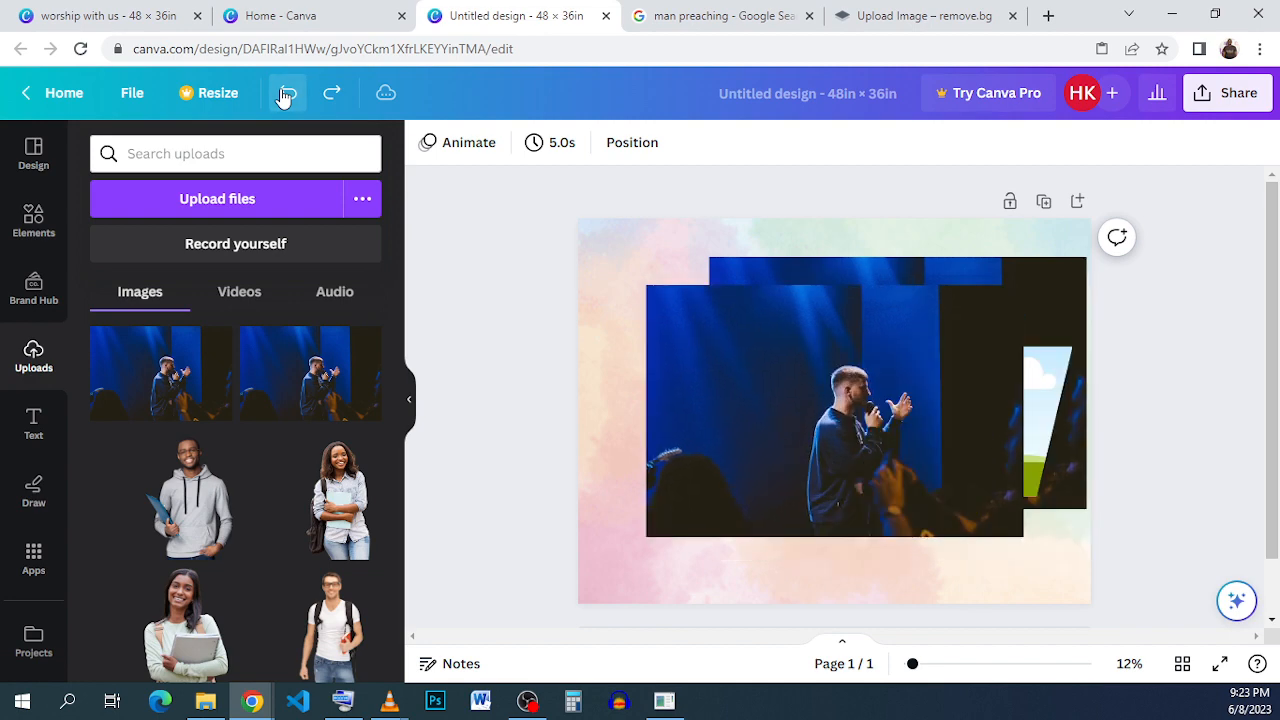
{"action": "left_click", "coordinate": [287, 93]}
{"action": "left_click", "coordinate": [285, 95]}
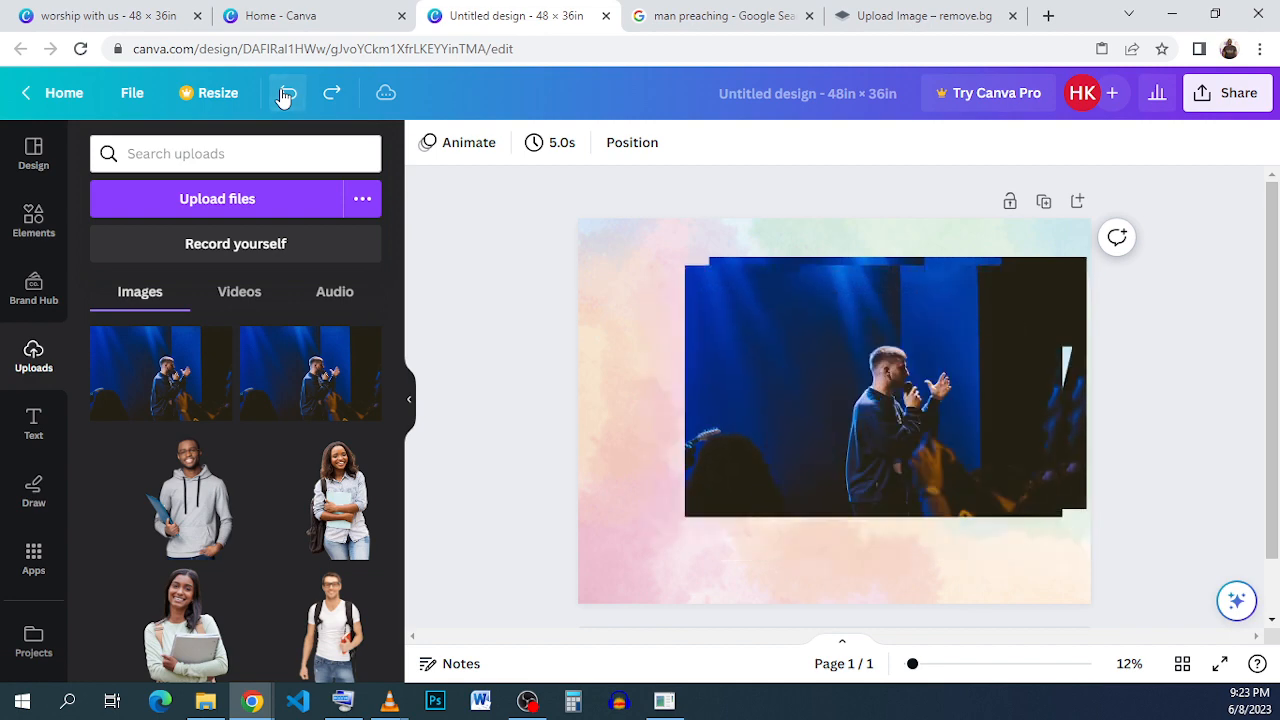
{"action": "left_click", "coordinate": [285, 95]}
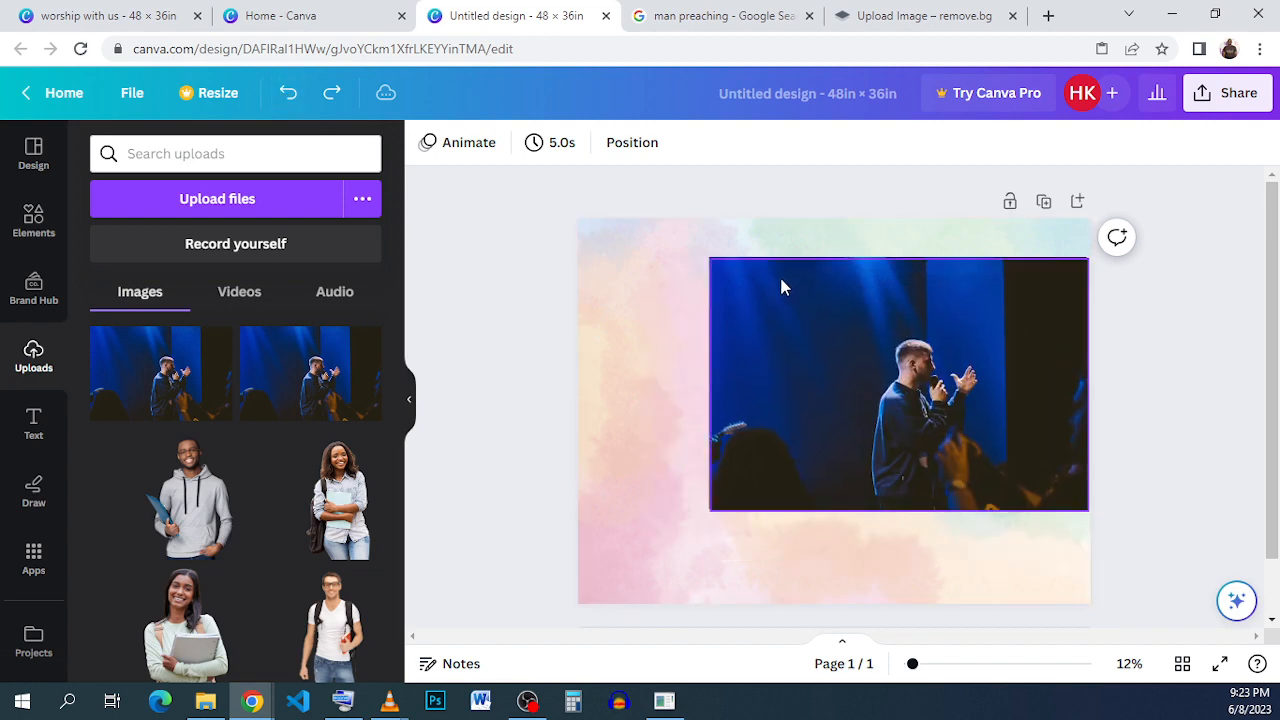
- Delete the extra copy of the preacher photo and flip the remaining photo horizontally
{"action": "left_click_drag", "start_coordinate": [780, 286], "coordinate": [769, 357]}
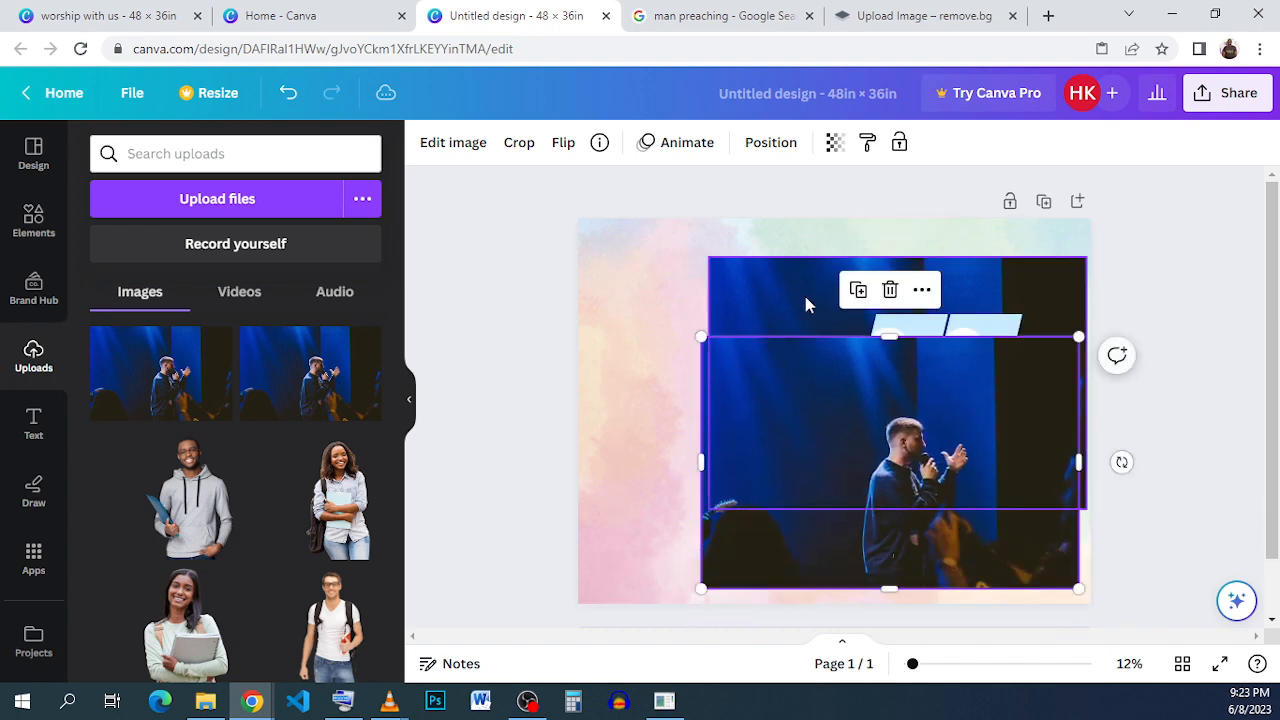
{"action": "left_click", "coordinate": [888, 289]}
{"action": "left_click", "coordinate": [812, 291]}
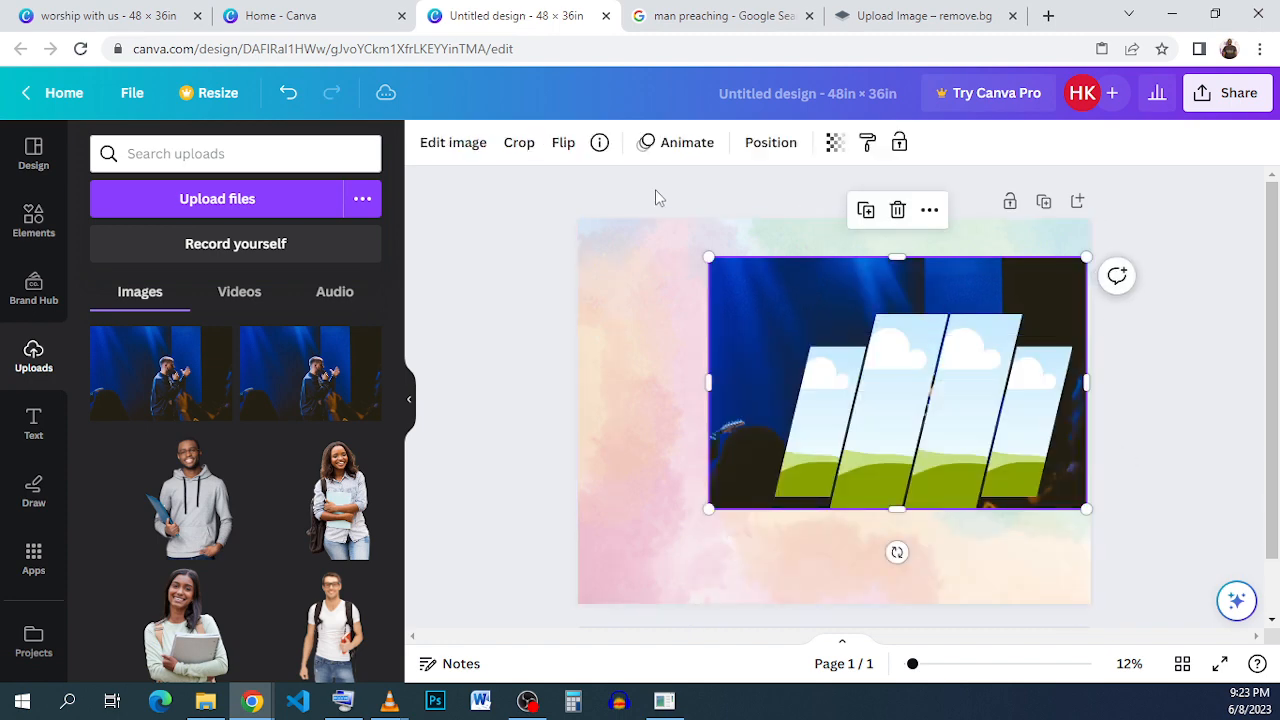
{"action": "left_click", "coordinate": [563, 142]}
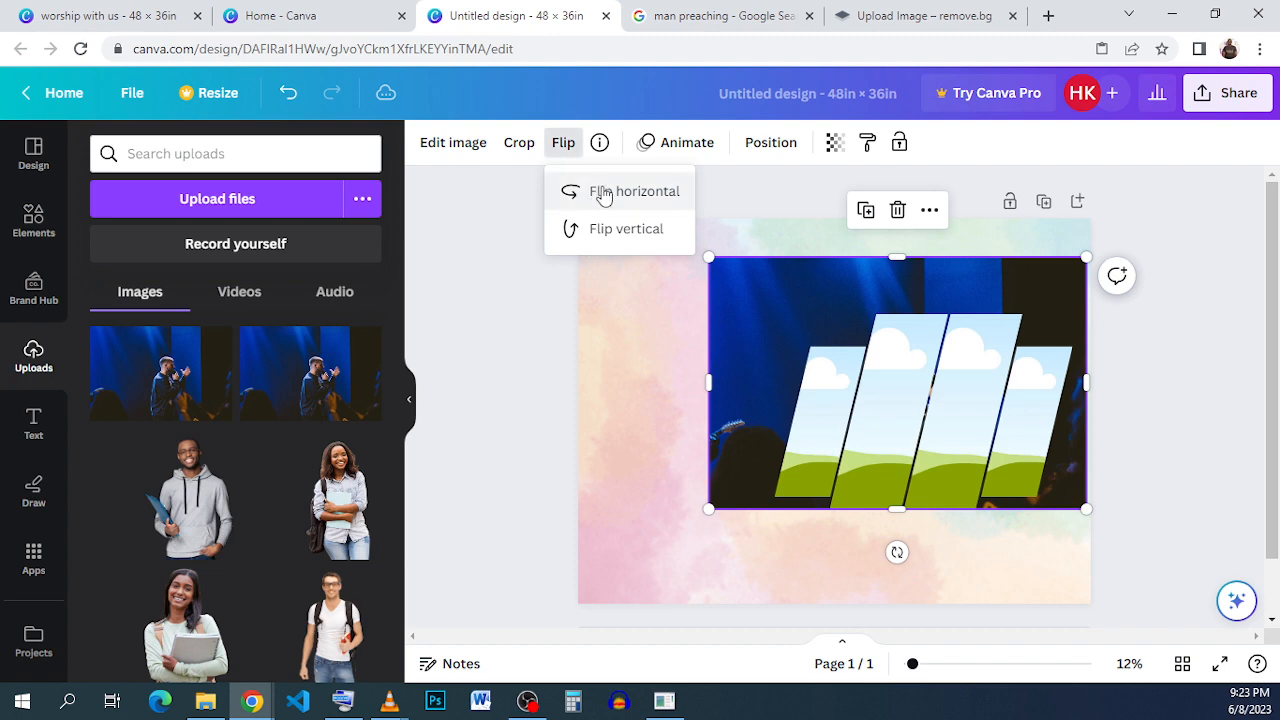
{"action": "left_click", "coordinate": [601, 191]}
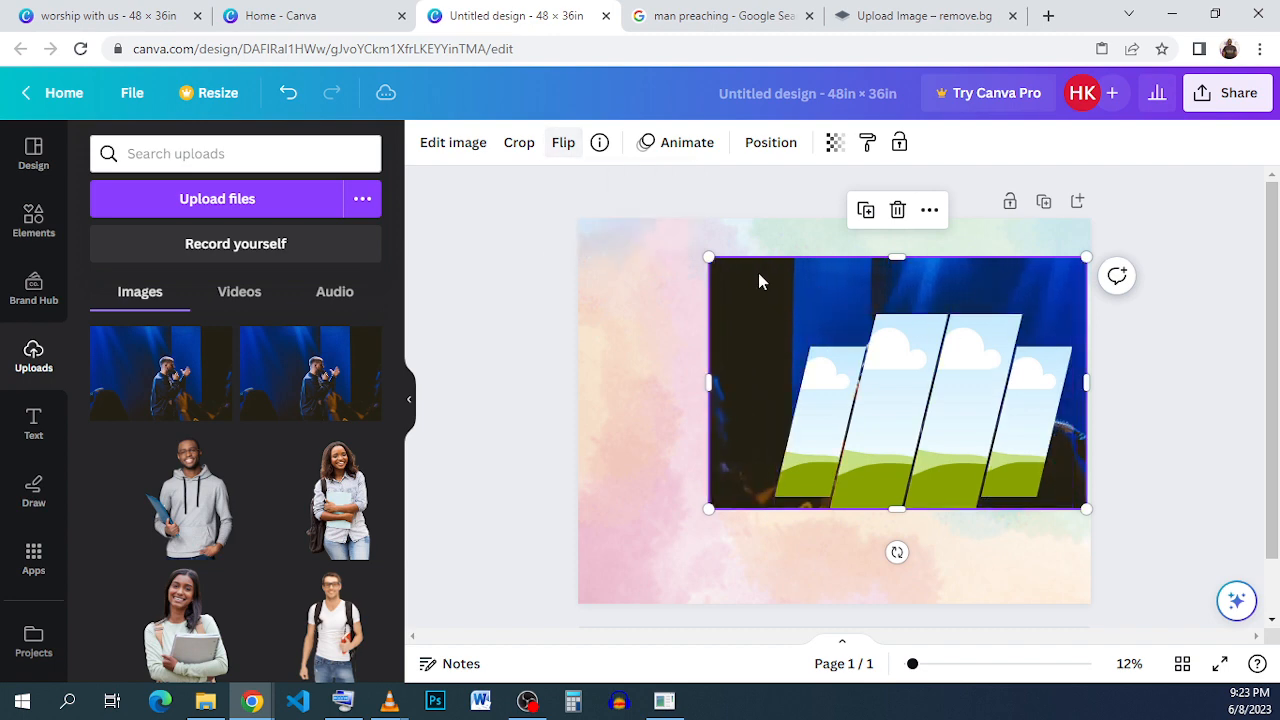
{"action": "mouse_move", "coordinate": [758, 273]}
{"action": "left_mouse_down"}
{"action": "mouse_move", "coordinate": [760, 206]}
{"action": "mouse_move", "coordinate": [766, 251]}
{"action": "mouse_move", "coordinate": [811, 271]}
{"action": "mouse_move", "coordinate": [840, 252]}
{"action": "mouse_move", "coordinate": [797, 274]}
{"action": "mouse_move", "coordinate": [766, 263]}
{"action": "mouse_move", "coordinate": [774, 223]}
{"action": "mouse_move", "coordinate": [781, 273]}
{"action": "left_mouse_up"}
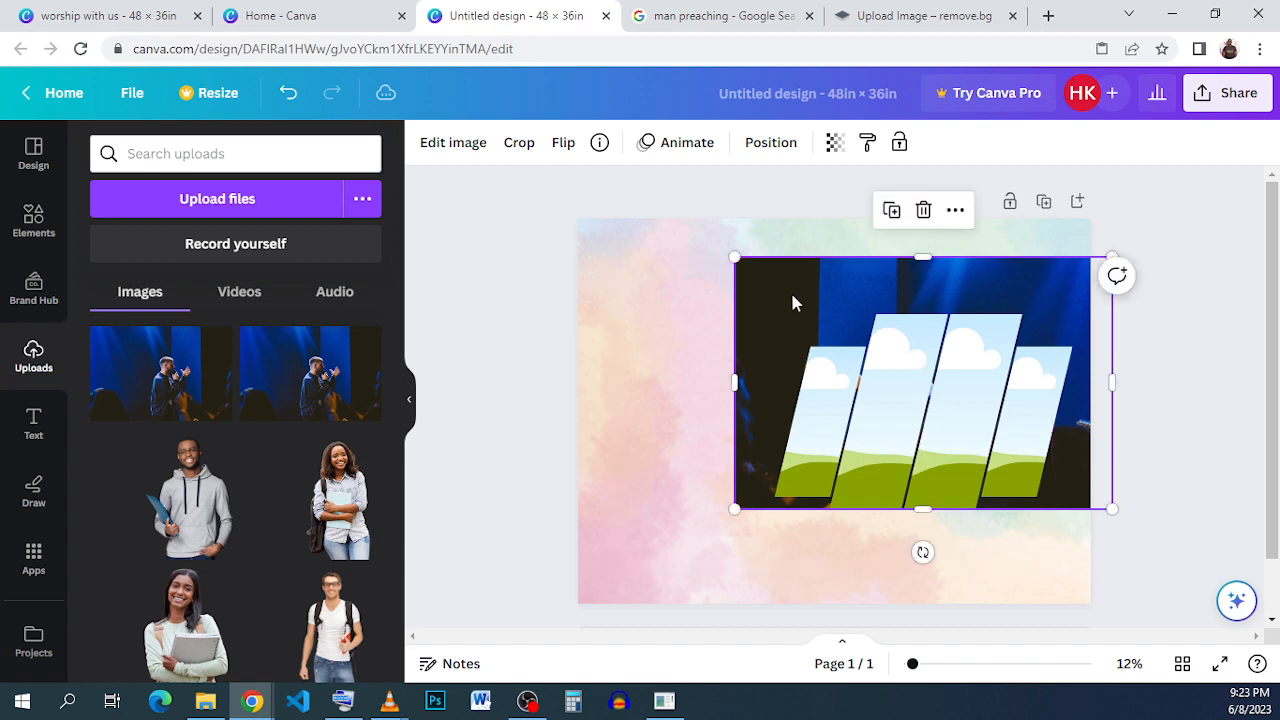
- Fill the leftmost slanted frame with the flipped preacher photo
{"action": "scroll", "coordinate": [790, 290], "scroll_direction": "up", "scroll_amount": 1, "text": "ctrl"}
{"action": "left_click_drag", "start_coordinate": [886, 300], "coordinate": [886, 229]}
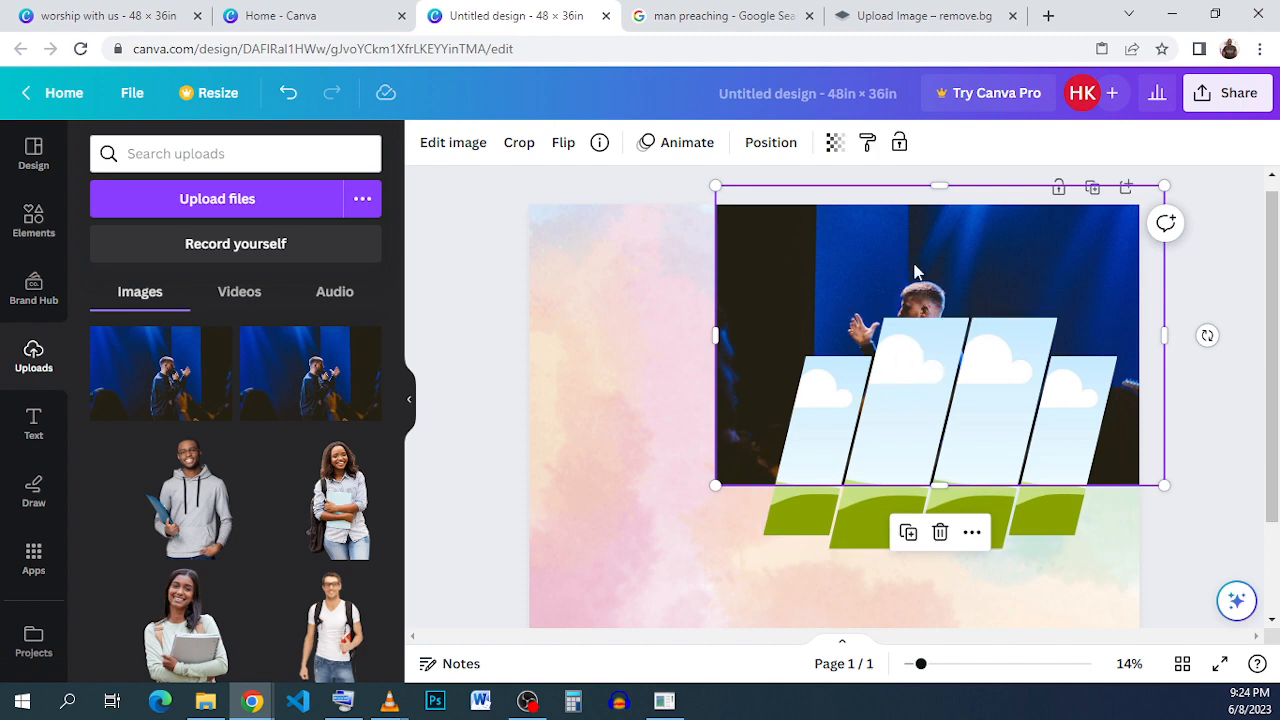
{"action": "left_click_drag", "start_coordinate": [914, 288], "coordinate": [920, 325]}
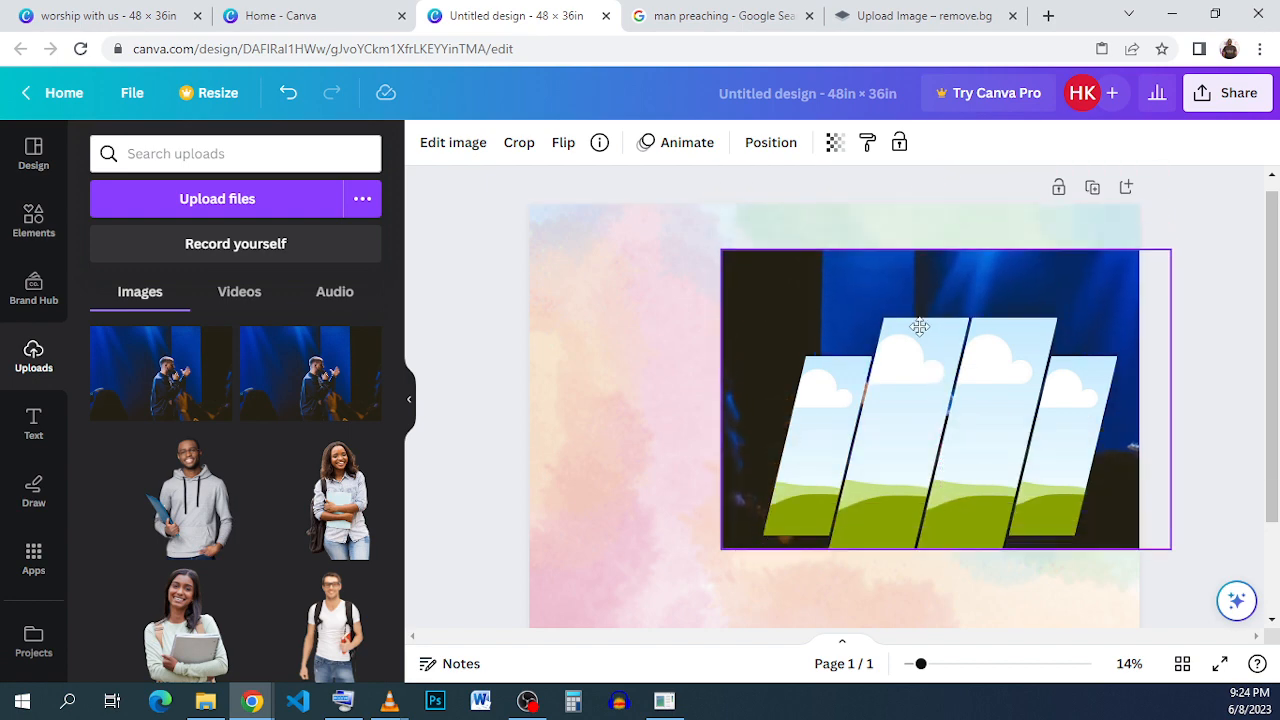
{"action": "left_click", "coordinate": [912, 205]}
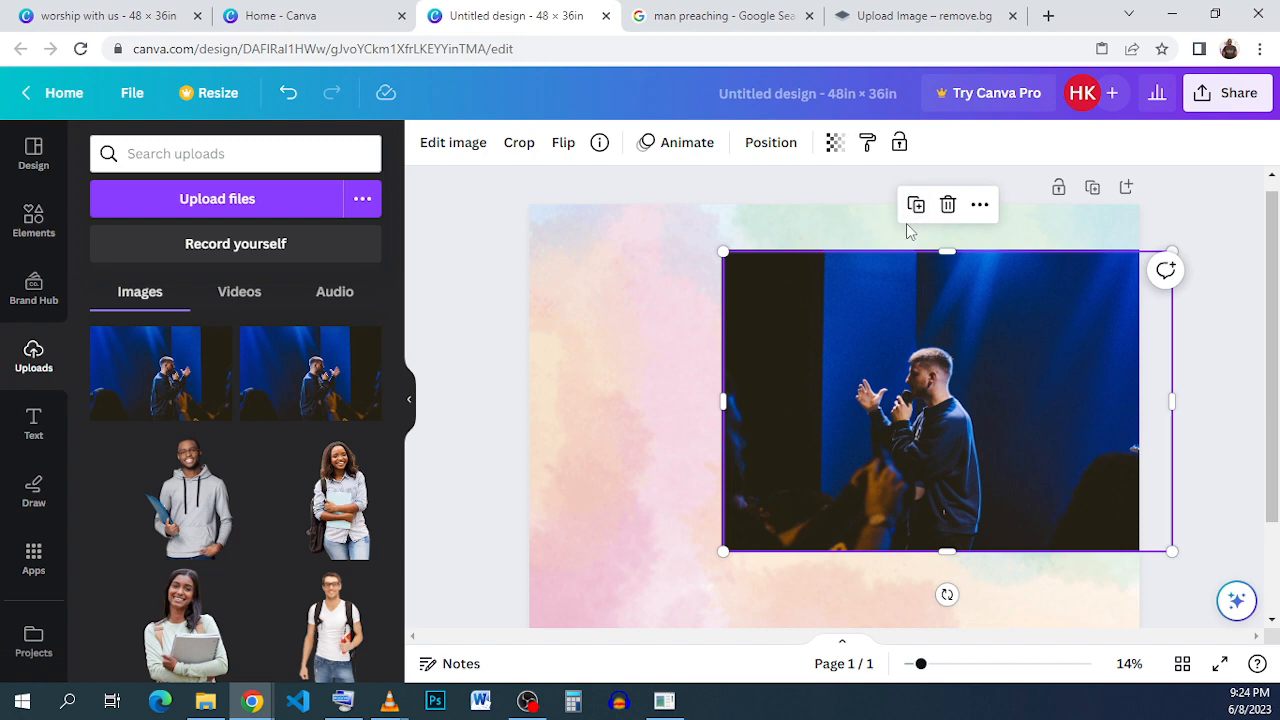
{"action": "mouse_move", "coordinate": [906, 306]}
{"action": "left_mouse_down"}
{"action": "mouse_move", "coordinate": [849, 367]}
{"action": "mouse_move", "coordinate": [846, 400]}
{"action": "mouse_move", "coordinate": [820, 386]}
{"action": "mouse_move", "coordinate": [811, 409]}
{"action": "mouse_move", "coordinate": [871, 266]}
{"action": "mouse_move", "coordinate": [869, 324]}
{"action": "mouse_move", "coordinate": [900, 306]}
{"action": "left_mouse_up"}
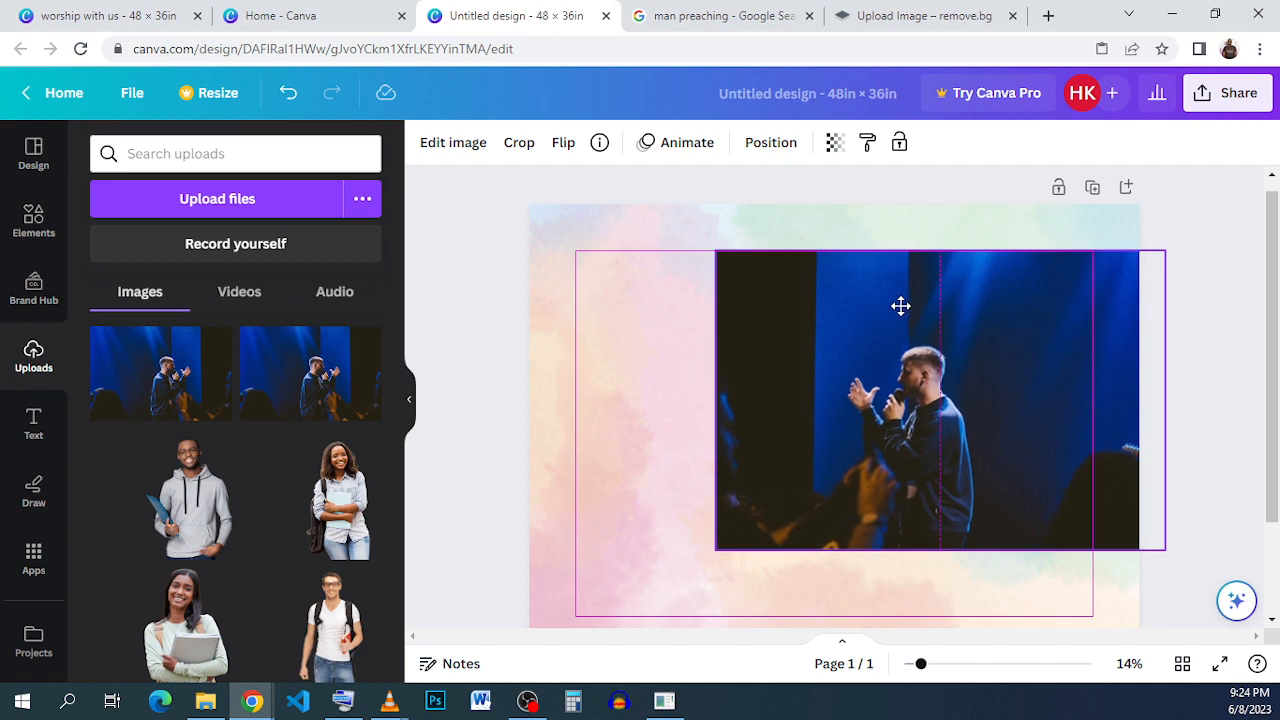
{"action": "left_click_drag", "start_coordinate": [900, 306], "coordinate": [812, 377]}
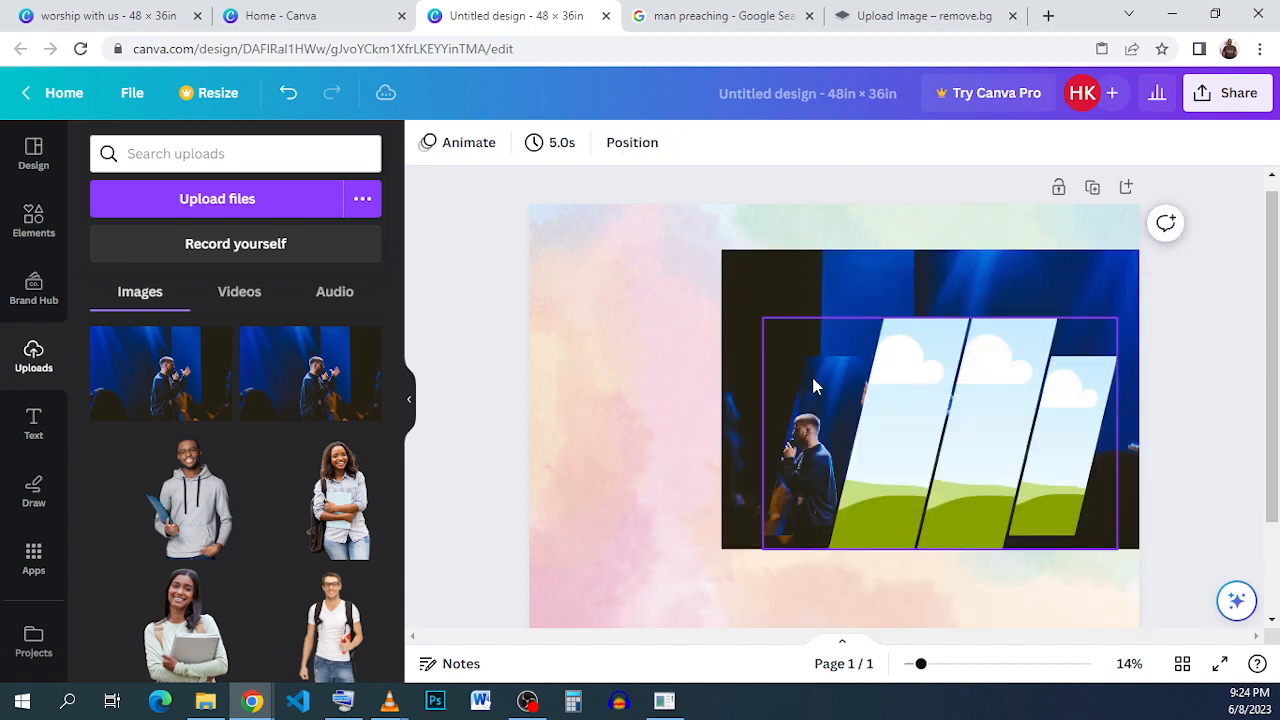
- Enlarge and reposition the photo inside the leftmost frame so it fills the frame
{"action": "double_click", "coordinate": [812, 377]}
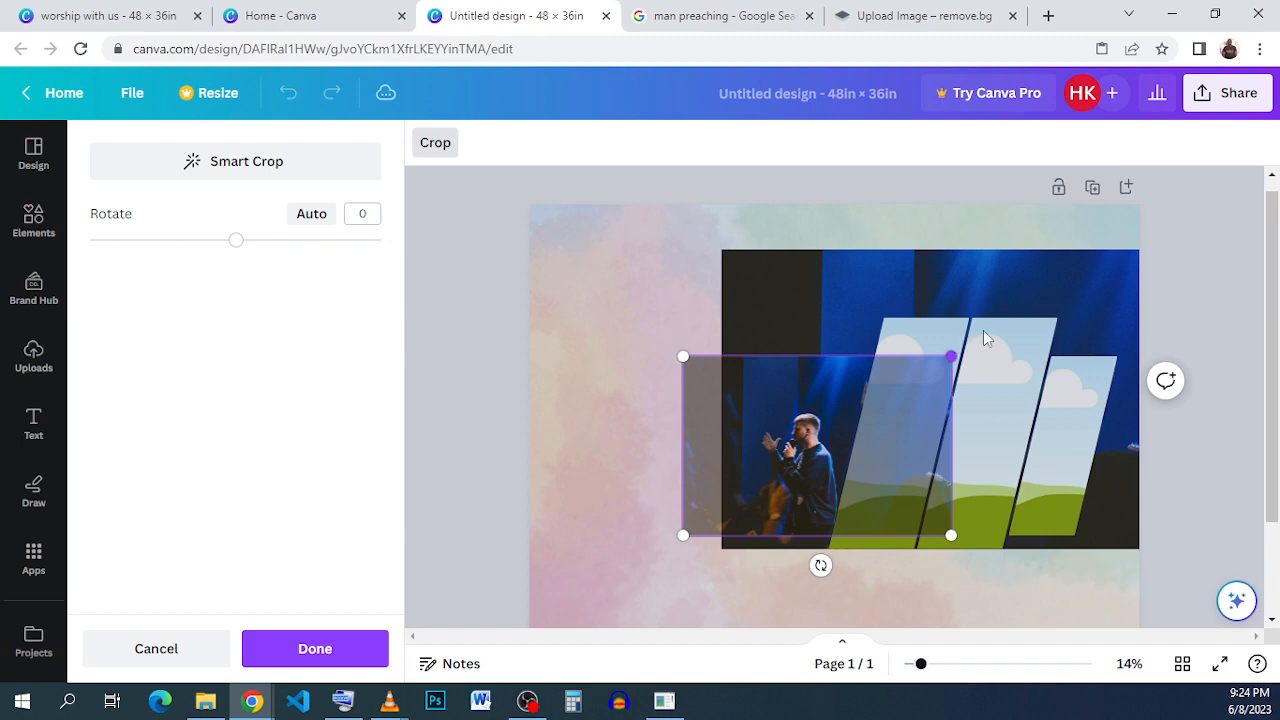
{"action": "left_click_drag", "start_coordinate": [951, 356], "coordinate": [1130, 237]}
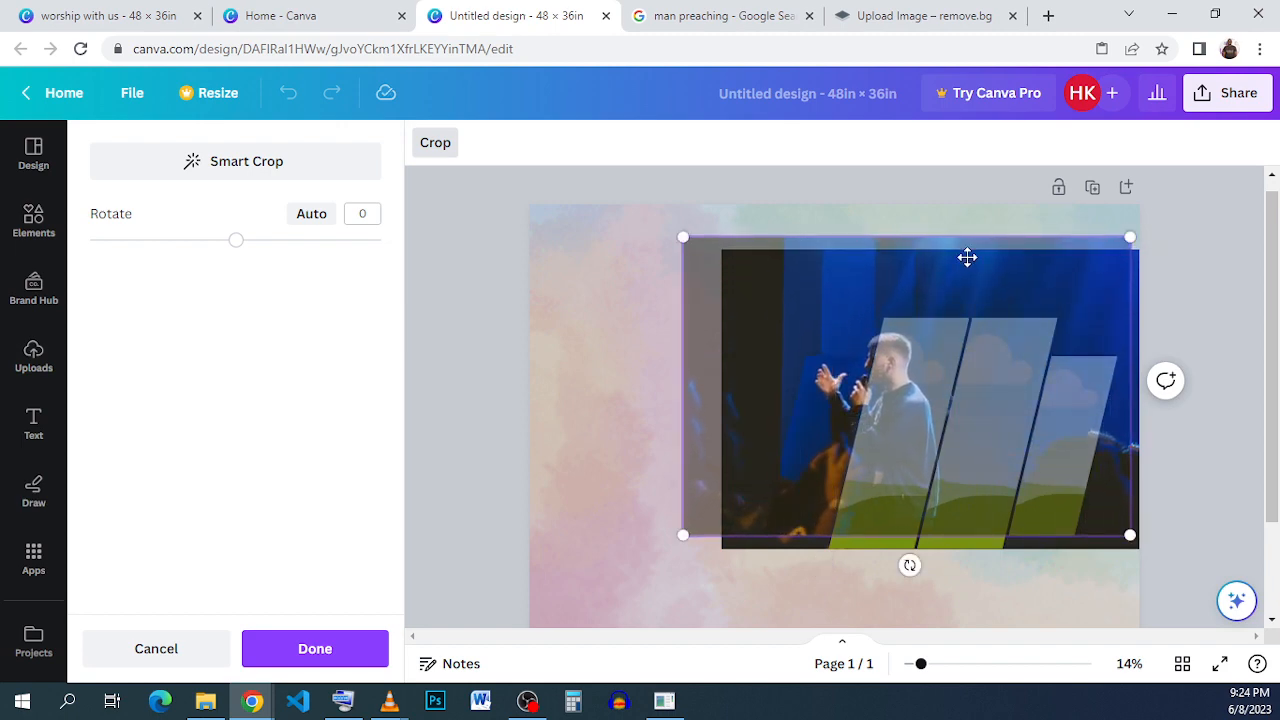
{"action": "left_click_drag", "start_coordinate": [967, 257], "coordinate": [1007, 277]}
{"action": "left_click", "coordinate": [997, 217]}
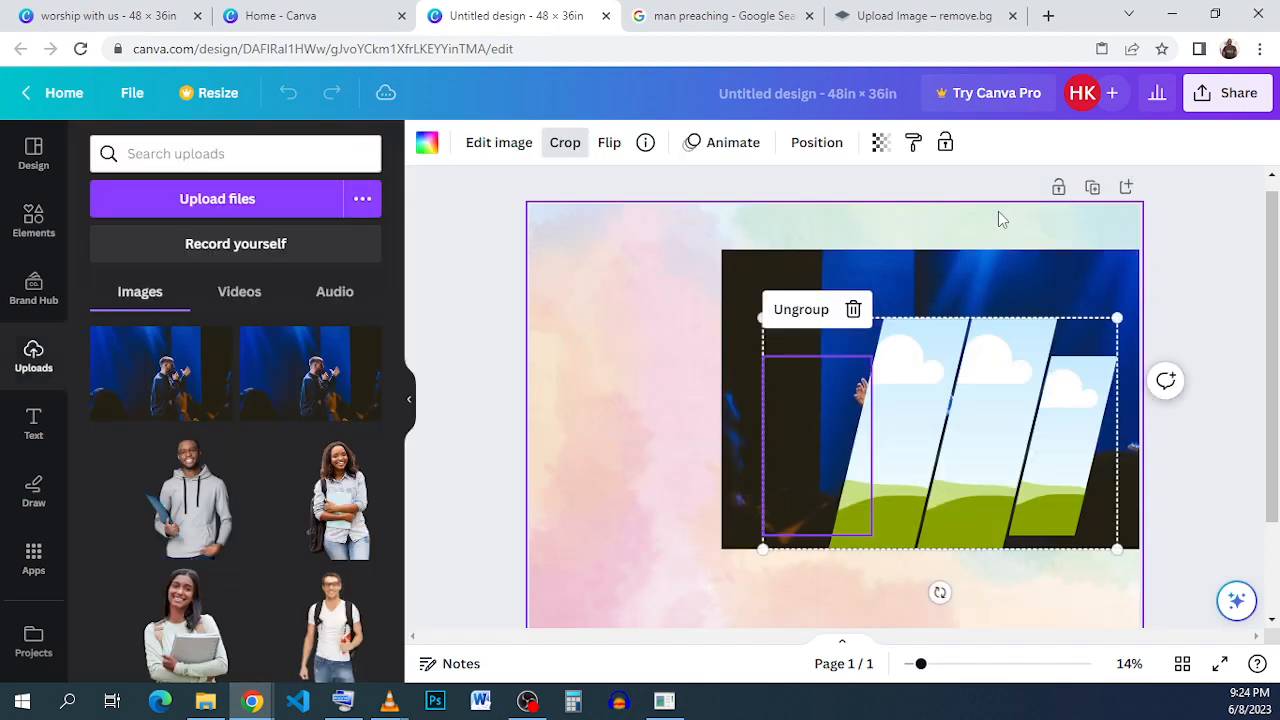
- Fill the second slanted frame with the preacher photo and enlarge it inside the frame to cover it
{"action": "left_click", "coordinate": [960, 257]}
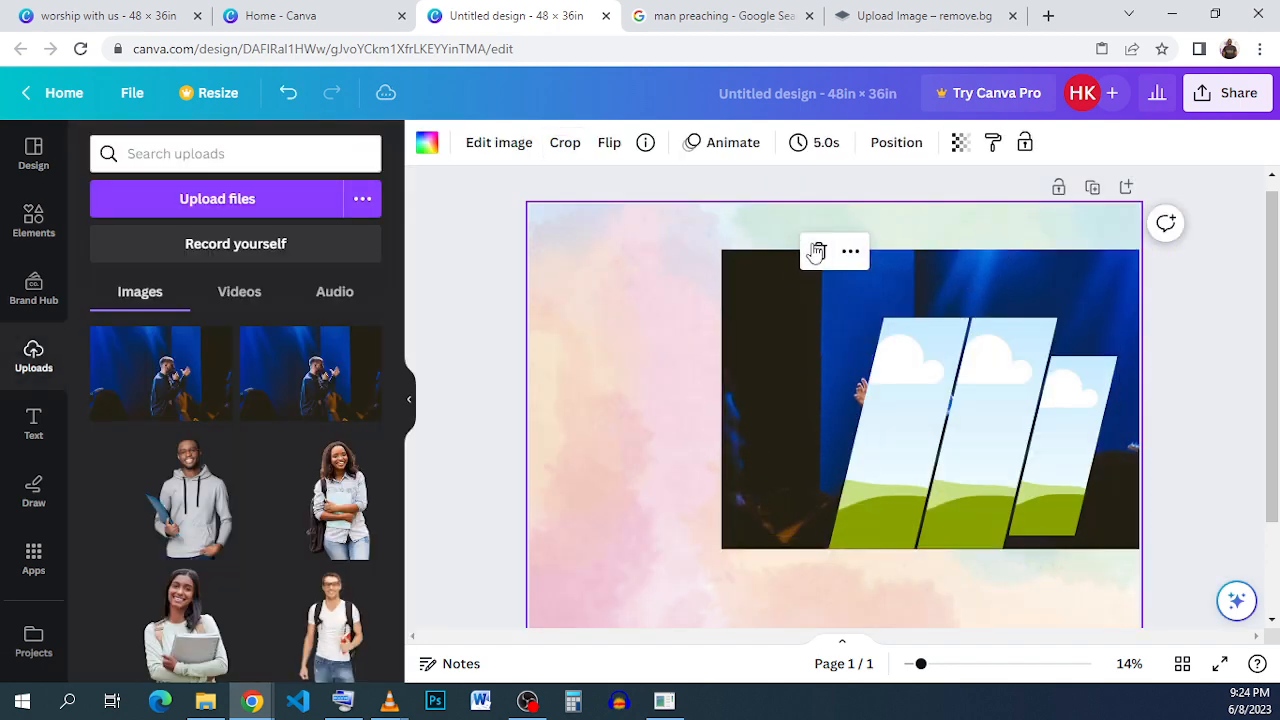
{"action": "left_click", "coordinate": [933, 258]}
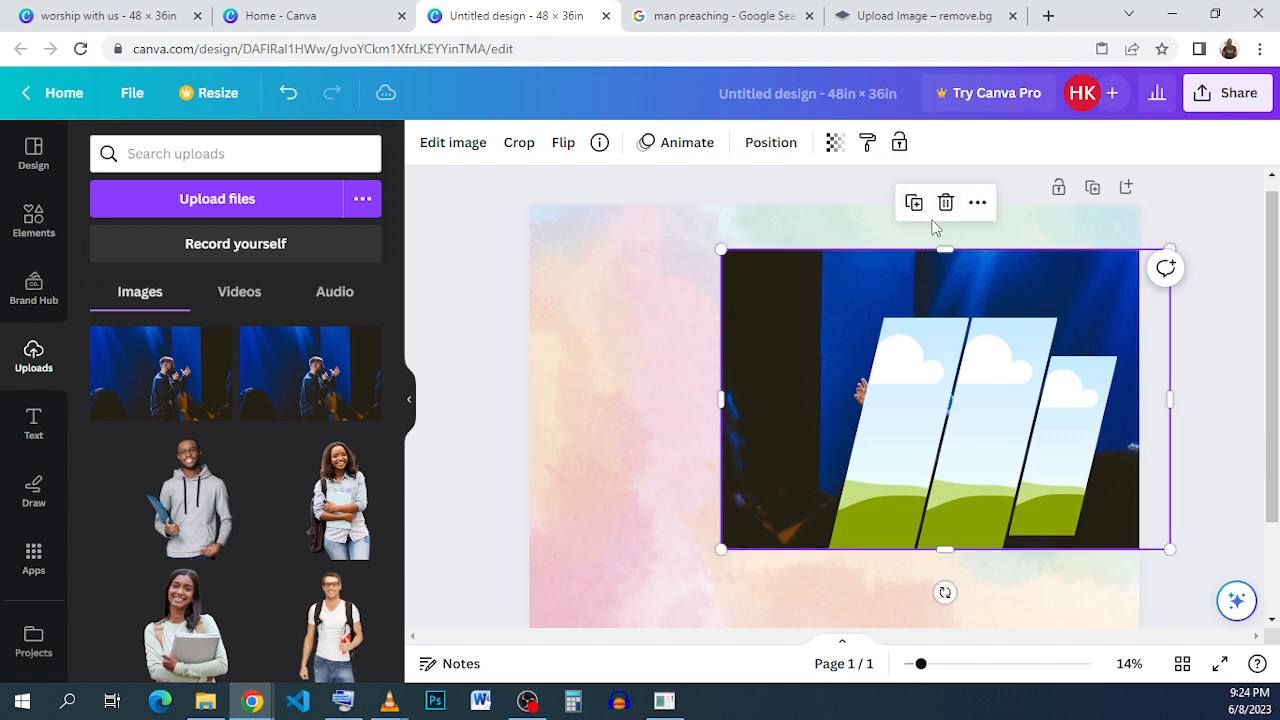
{"action": "left_click_drag", "start_coordinate": [932, 262], "coordinate": [913, 350]}
{"action": "double_click", "coordinate": [913, 350]}
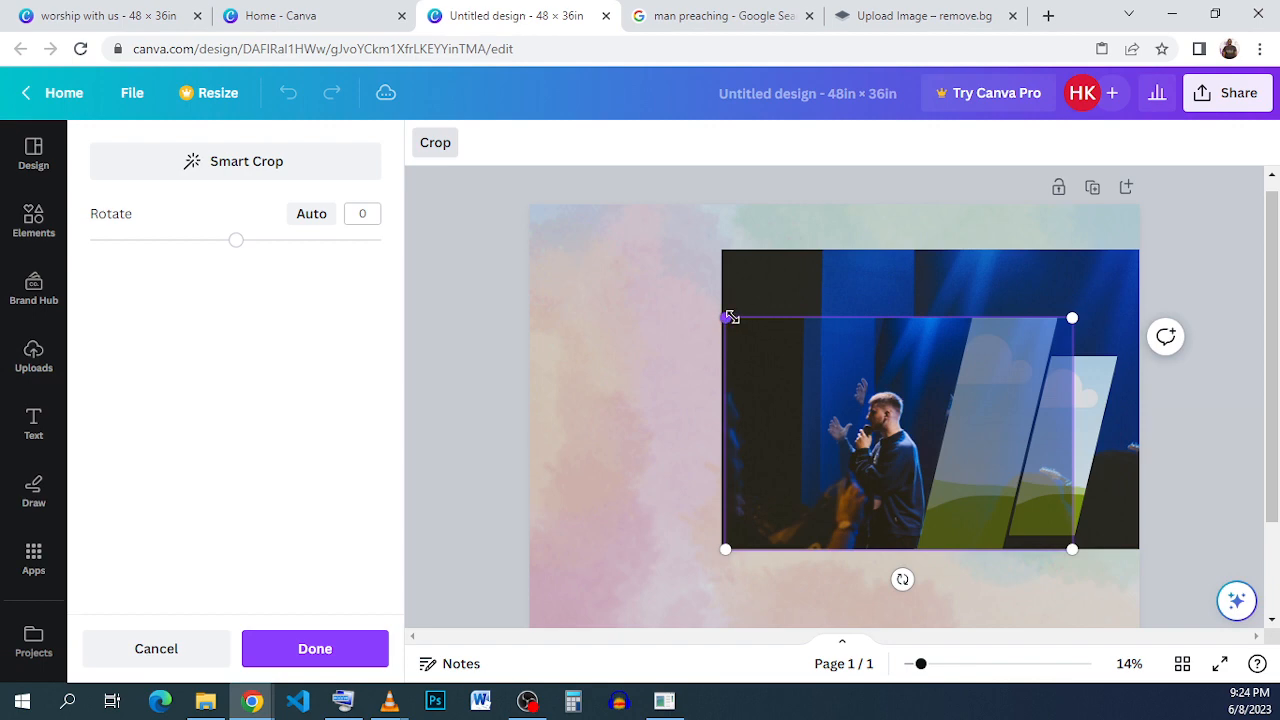
{"action": "left_click_drag", "start_coordinate": [730, 316], "coordinate": [759, 272]}
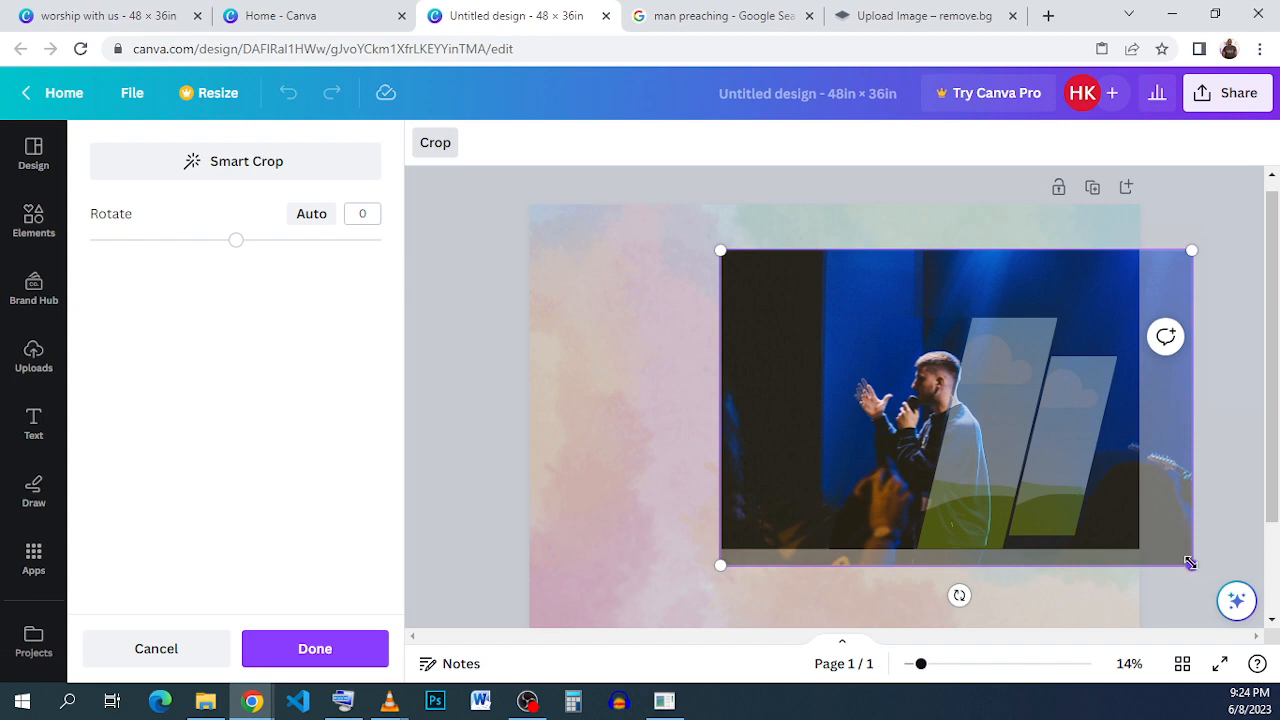
{"action": "left_click_drag", "start_coordinate": [1190, 563], "coordinate": [1184, 512]}
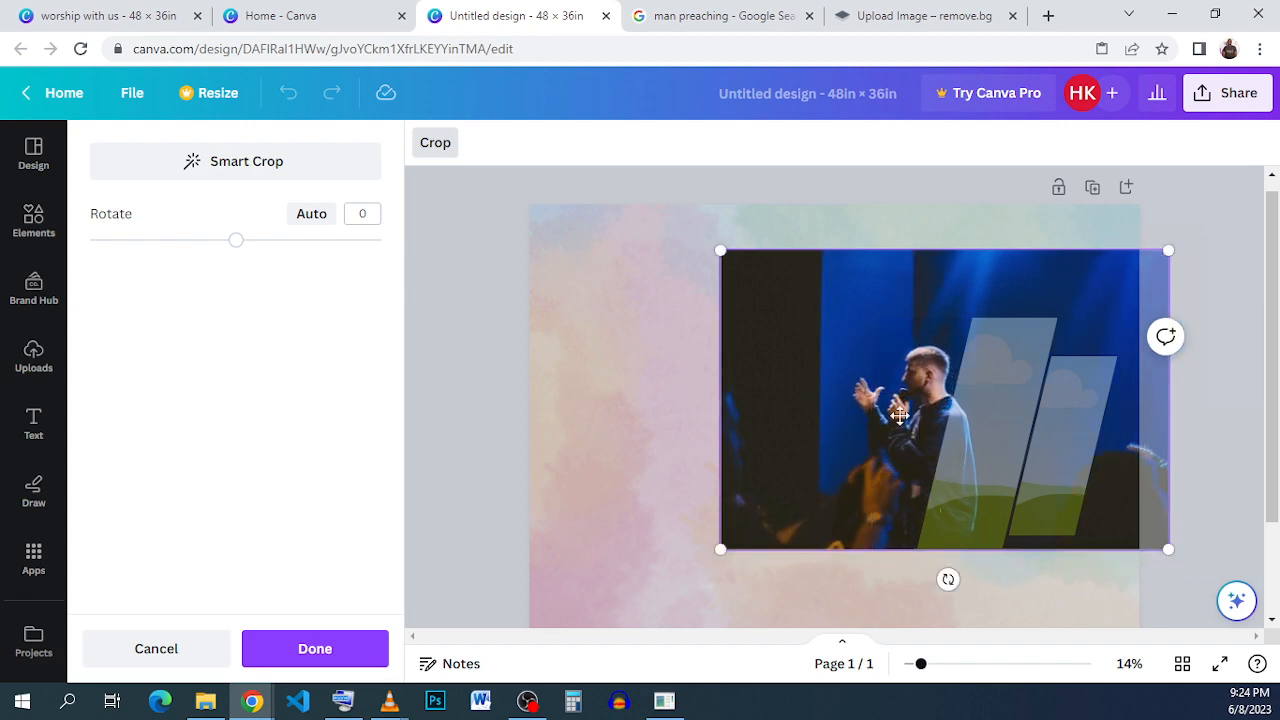
{"action": "left_click", "coordinate": [655, 347]}
- Duplicate the preacher photo, drop the copy into the third slanted frame, and enlarge and reposition it to fill the frame
{"action": "left_click", "coordinate": [781, 264]}
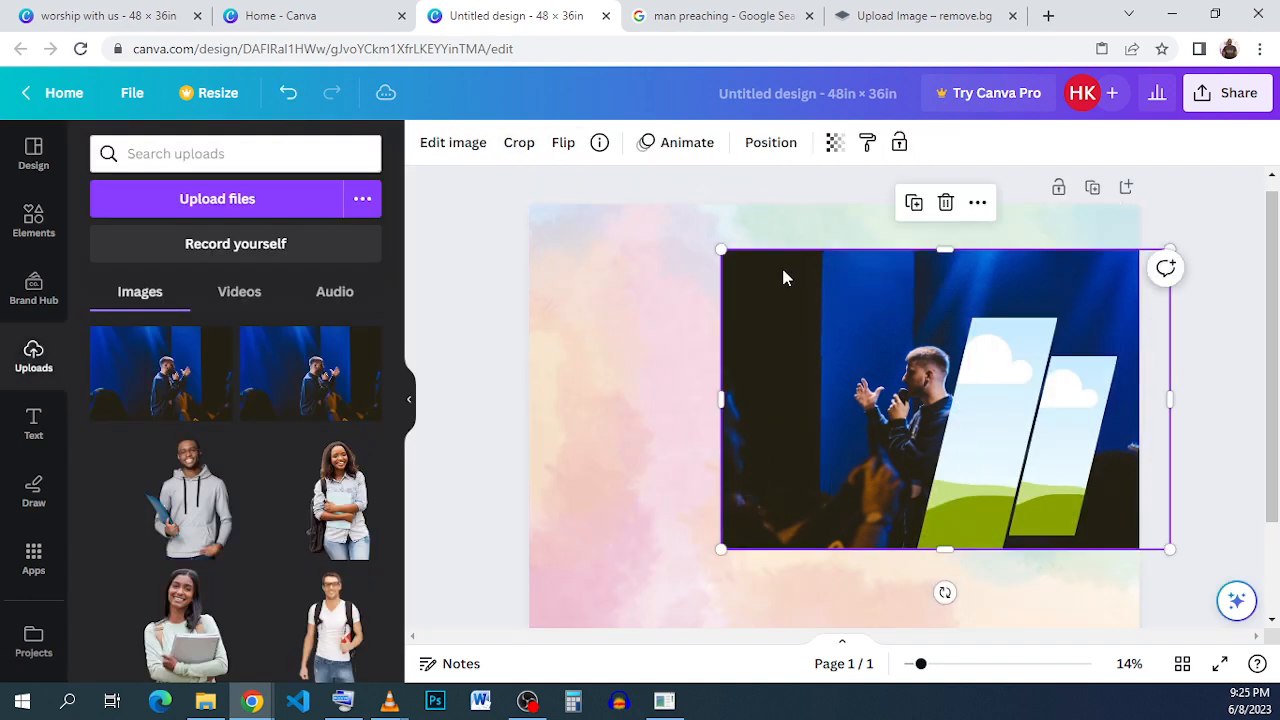
{"action": "left_click", "coordinate": [910, 203]}
{"action": "mouse_move", "coordinate": [902, 283]}
{"action": "left_mouse_down"}
{"action": "mouse_move", "coordinate": [986, 371]}
{"action": "mouse_move", "coordinate": [922, 274]}
{"action": "left_mouse_up"}
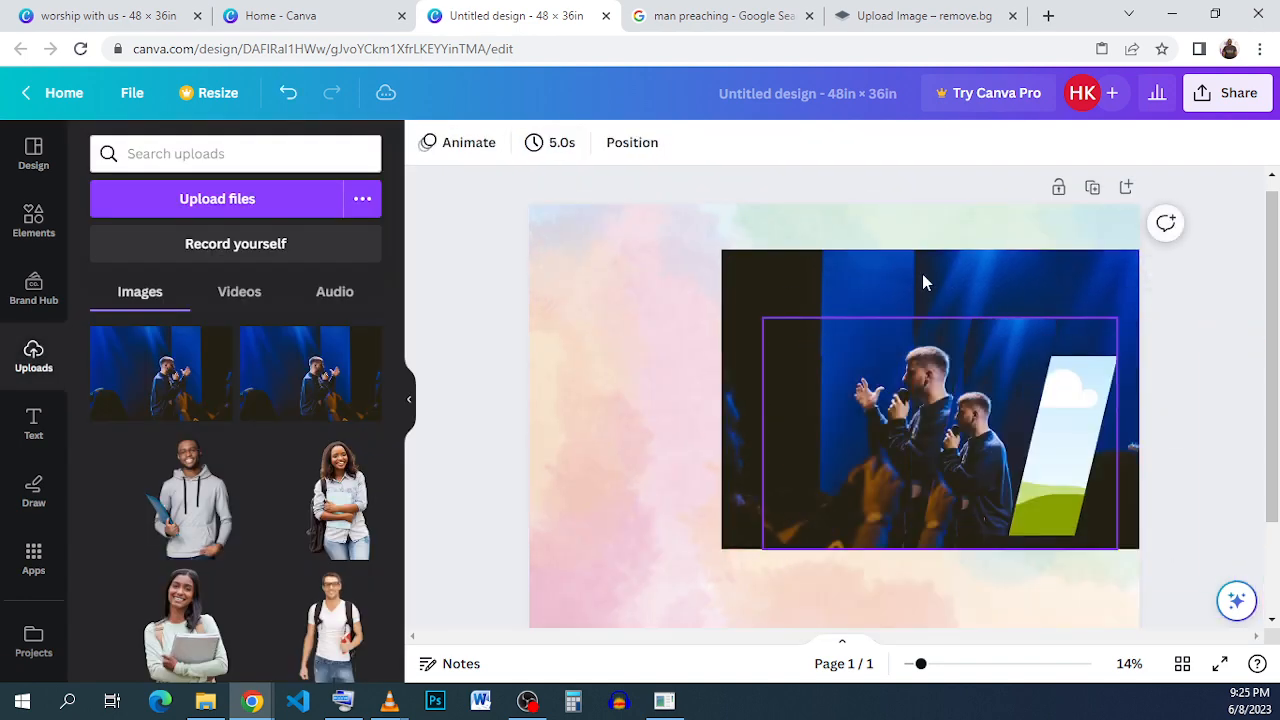
{"action": "double_click", "coordinate": [991, 337]}
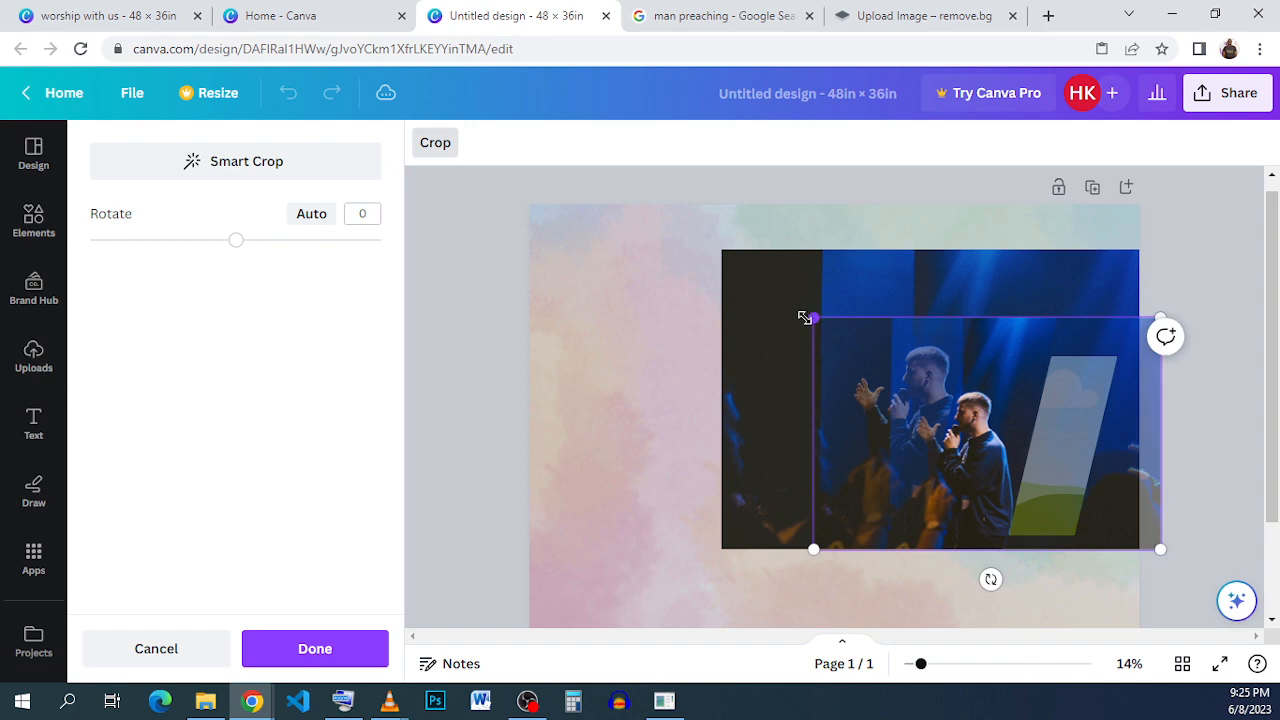
{"action": "left_click_drag", "start_coordinate": [805, 317], "coordinate": [762, 261]}
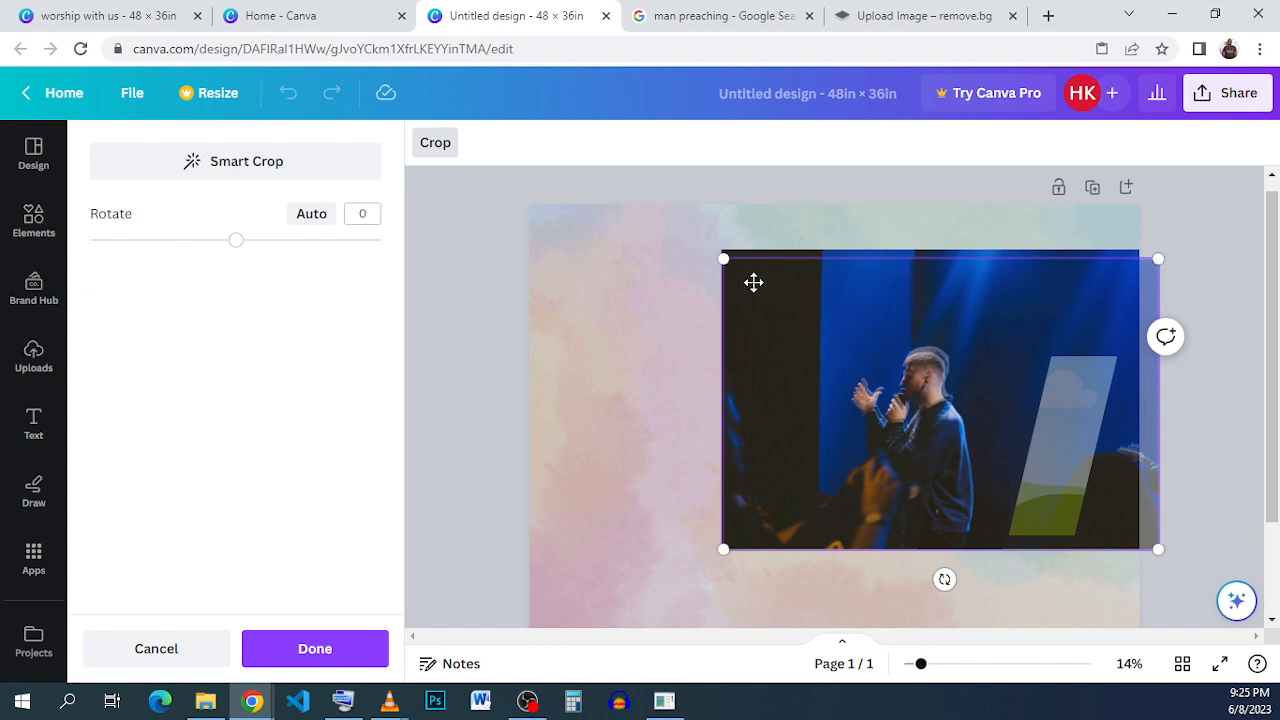
{"action": "scroll", "coordinate": [799, 346], "scroll_direction": "up", "scroll_amount": 3}
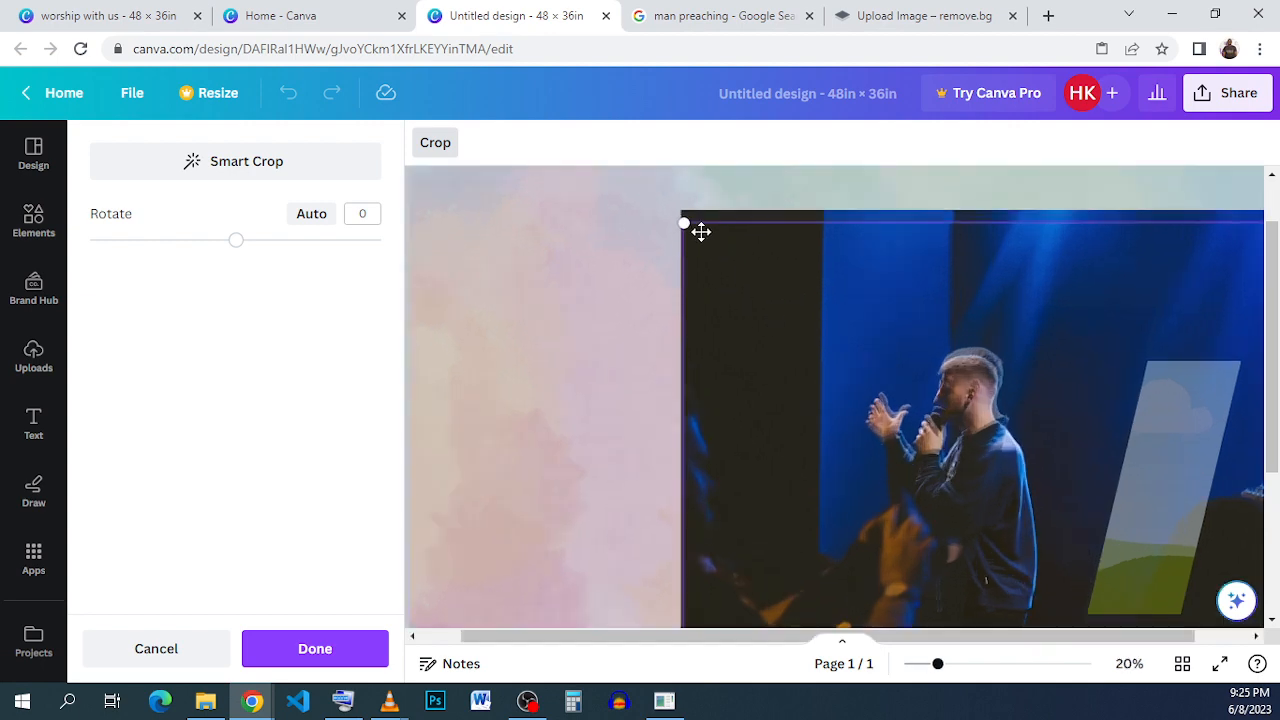
{"action": "left_click_drag", "start_coordinate": [689, 222], "coordinate": [689, 194]}
{"action": "scroll", "coordinate": [754, 240], "scroll_direction": "down", "scroll_amount": 2}
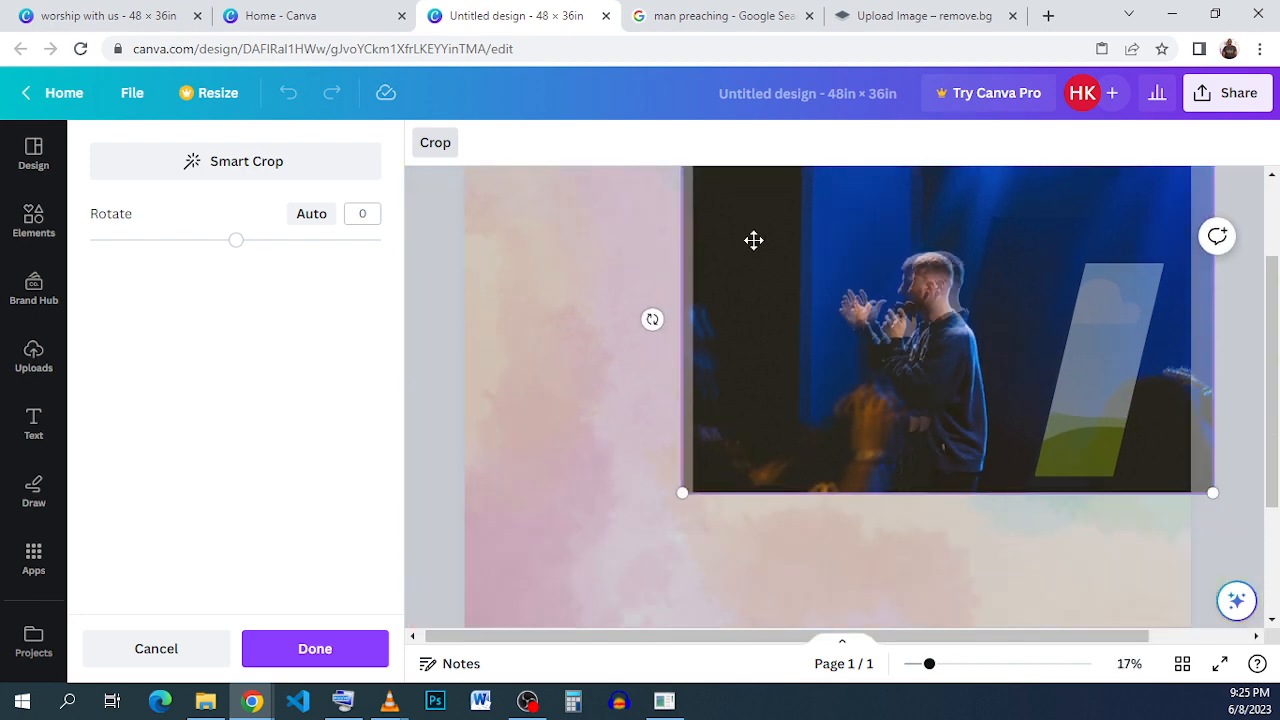
{"action": "mouse_move", "coordinate": [752, 304]}
{"action": "left_mouse_down"}
{"action": "mouse_move", "coordinate": [780, 303]}
{"action": "mouse_move", "coordinate": [749, 297]}
{"action": "mouse_move", "coordinate": [770, 295]}
{"action": "left_mouse_up"}
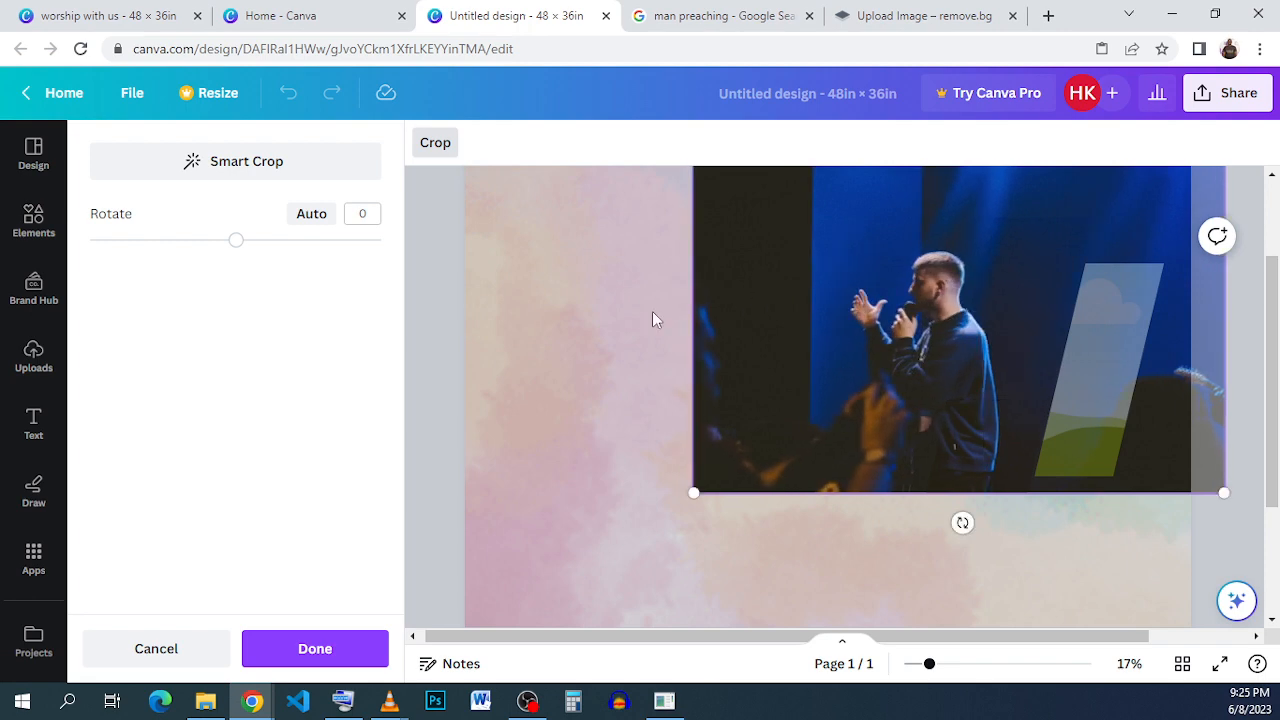
{"action": "left_click", "coordinate": [998, 318]}
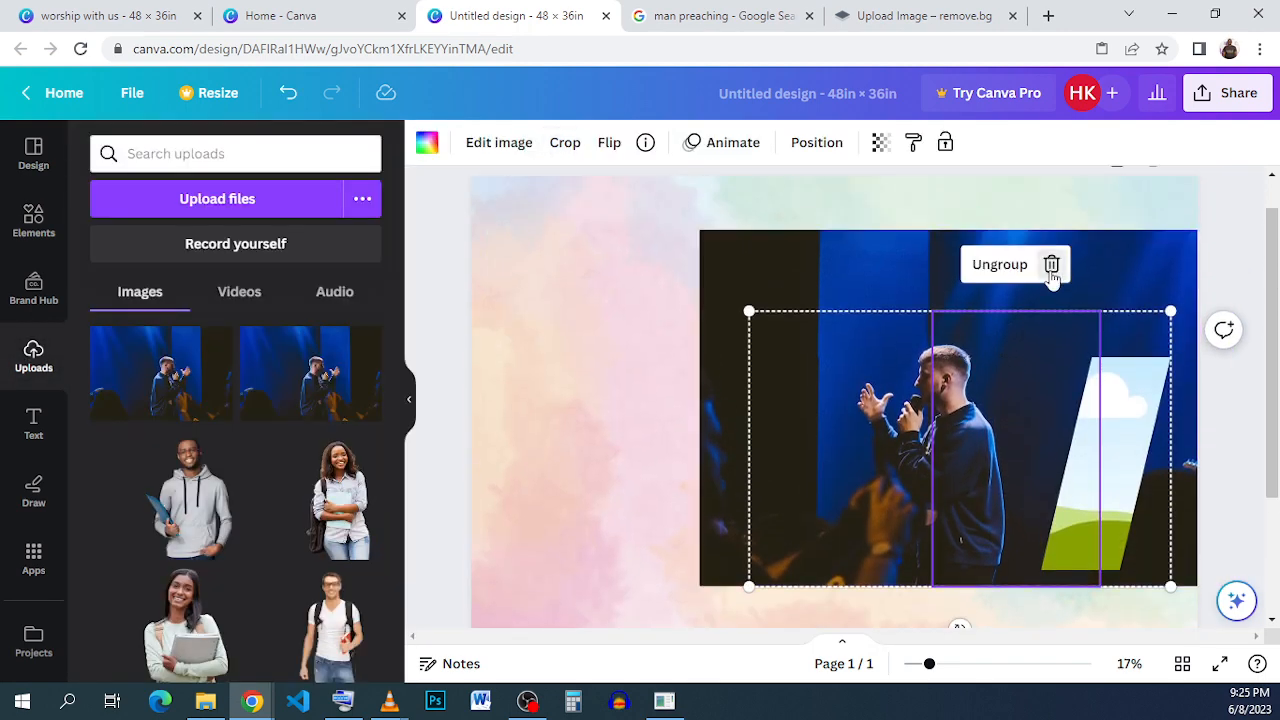
- Undo the last change and fill the rightmost slanted frame with a duplicate of the preacher photo, enlarged and repositioned inside
{"action": "left_click", "coordinate": [292, 92]}
{"action": "left_click", "coordinate": [1086, 240]}
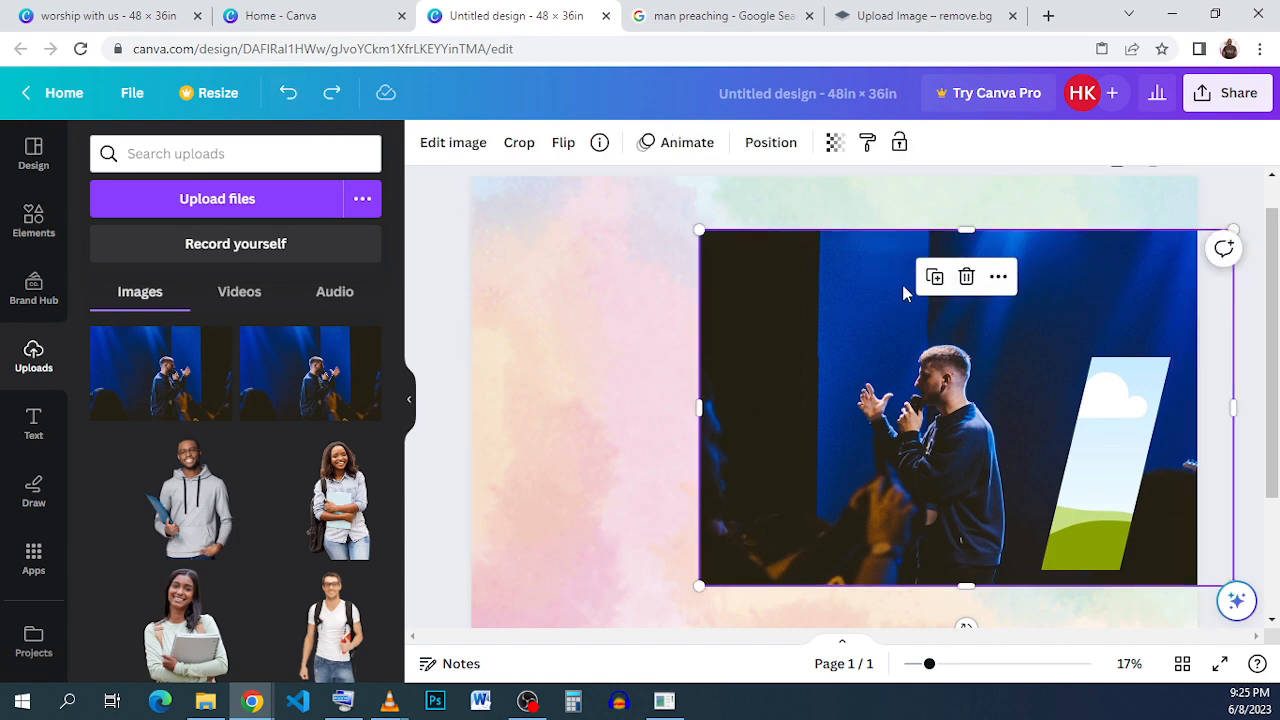
{"action": "left_click", "coordinate": [934, 277]}
{"action": "left_click_drag", "start_coordinate": [1105, 275], "coordinate": [1114, 400]}
{"action": "double_click", "coordinate": [1114, 400]}
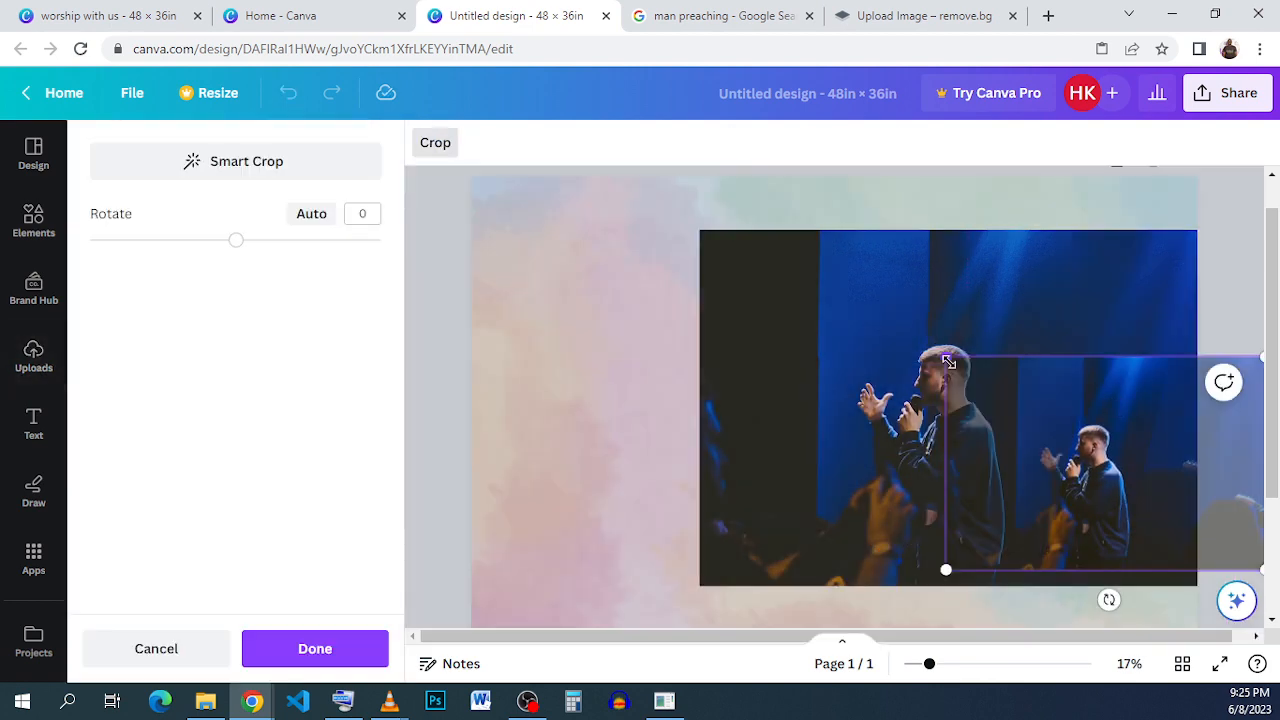
{"action": "left_click_drag", "start_coordinate": [947, 362], "coordinate": [742, 279]}
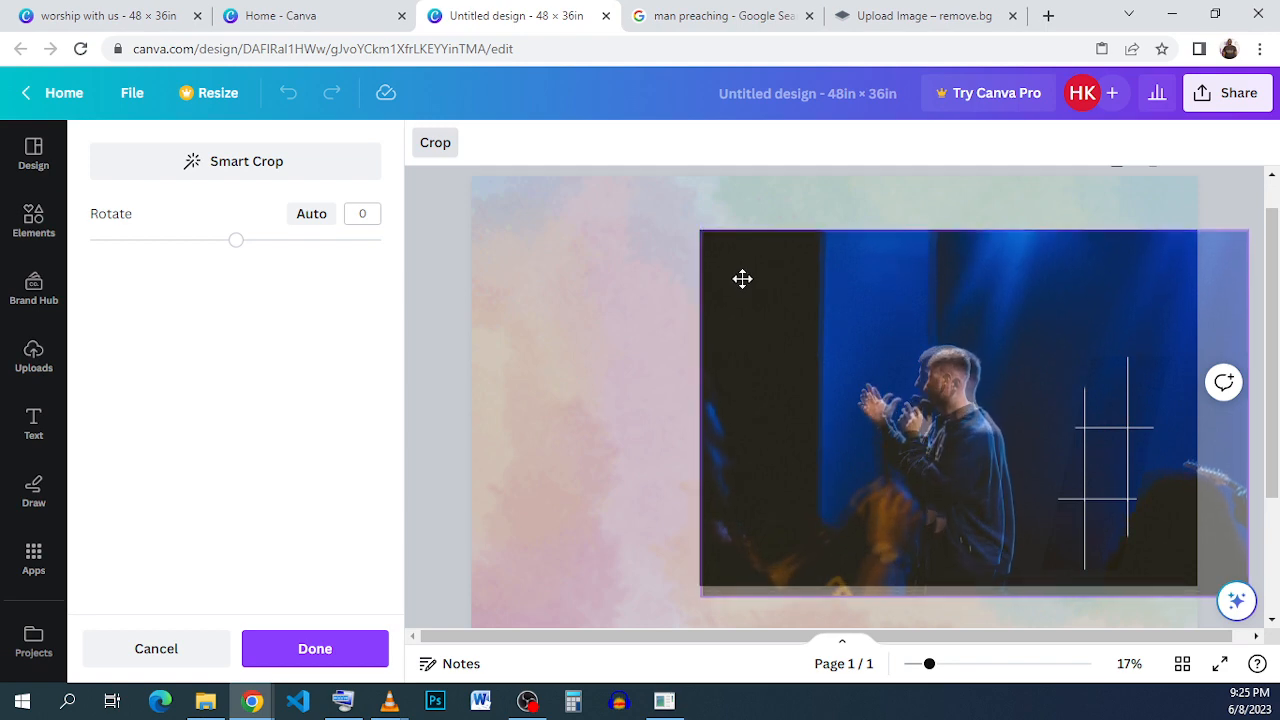
{"action": "scroll", "coordinate": [680, 513], "scroll_direction": "down", "scroll_amount": 2}
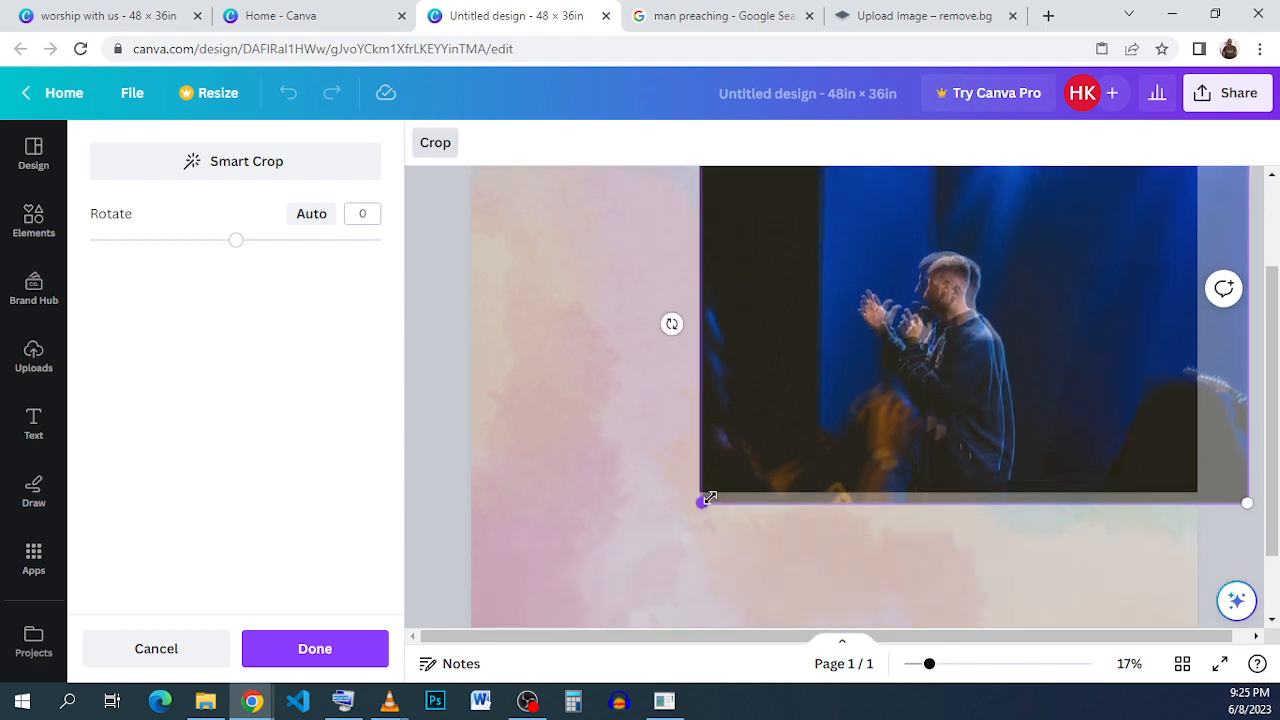
{"action": "scroll", "coordinate": [832, 384], "scroll_direction": "up", "scroll_amount": 2}
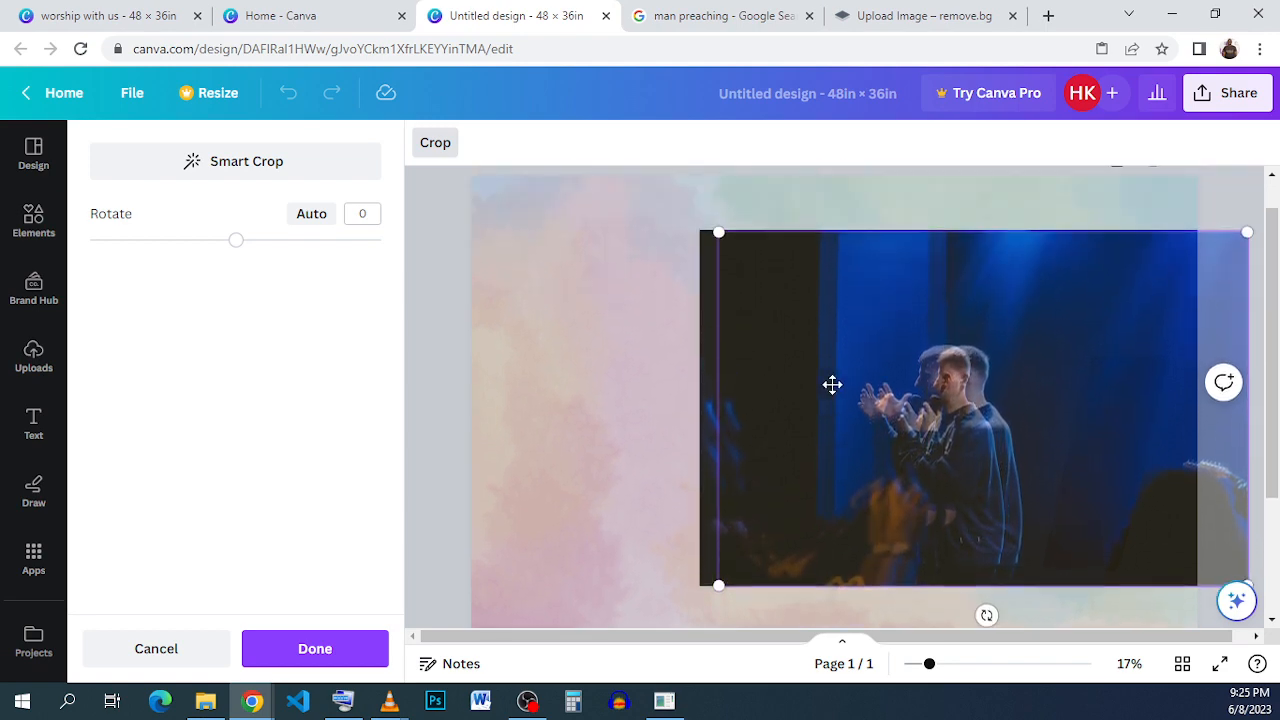
{"action": "left_click_drag", "start_coordinate": [823, 384], "coordinate": [805, 384]}
{"action": "left_click", "coordinate": [895, 196]}
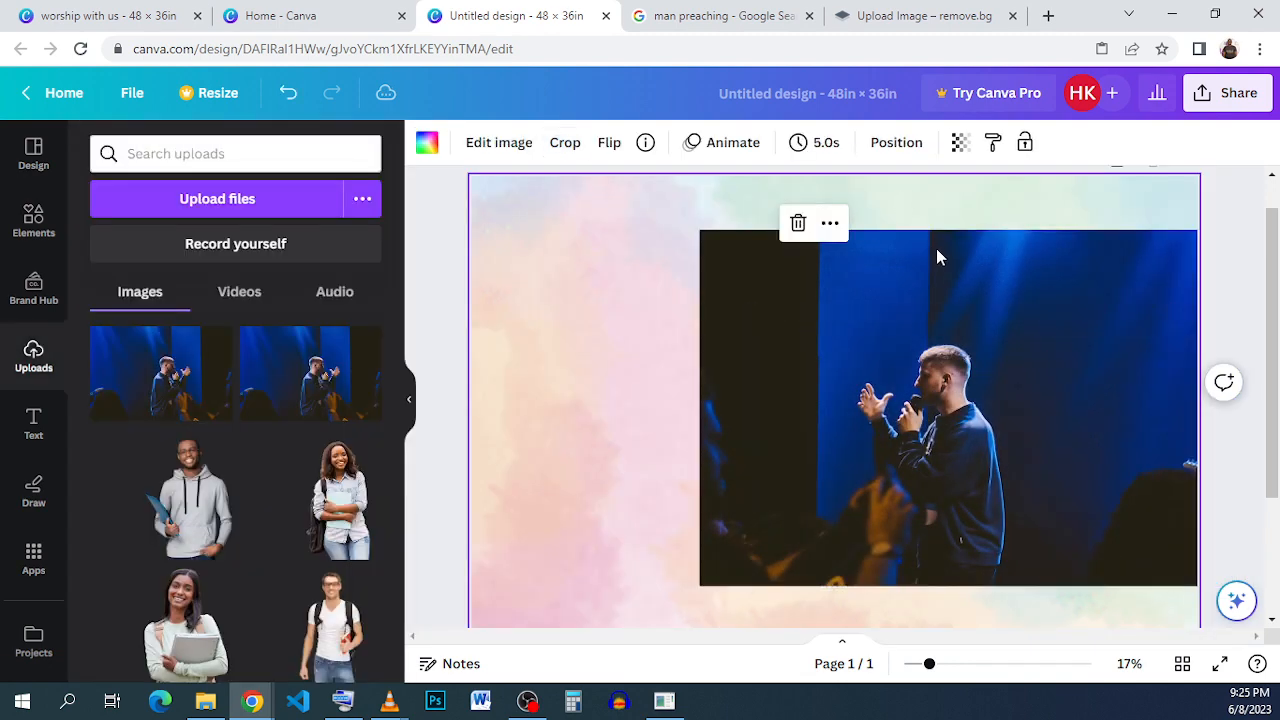
- Remove the leftover loose copy of the preacher photo from the canvas
{"action": "left_click", "coordinate": [975, 230]}
{"action": "left_click", "coordinate": [1002, 204]}
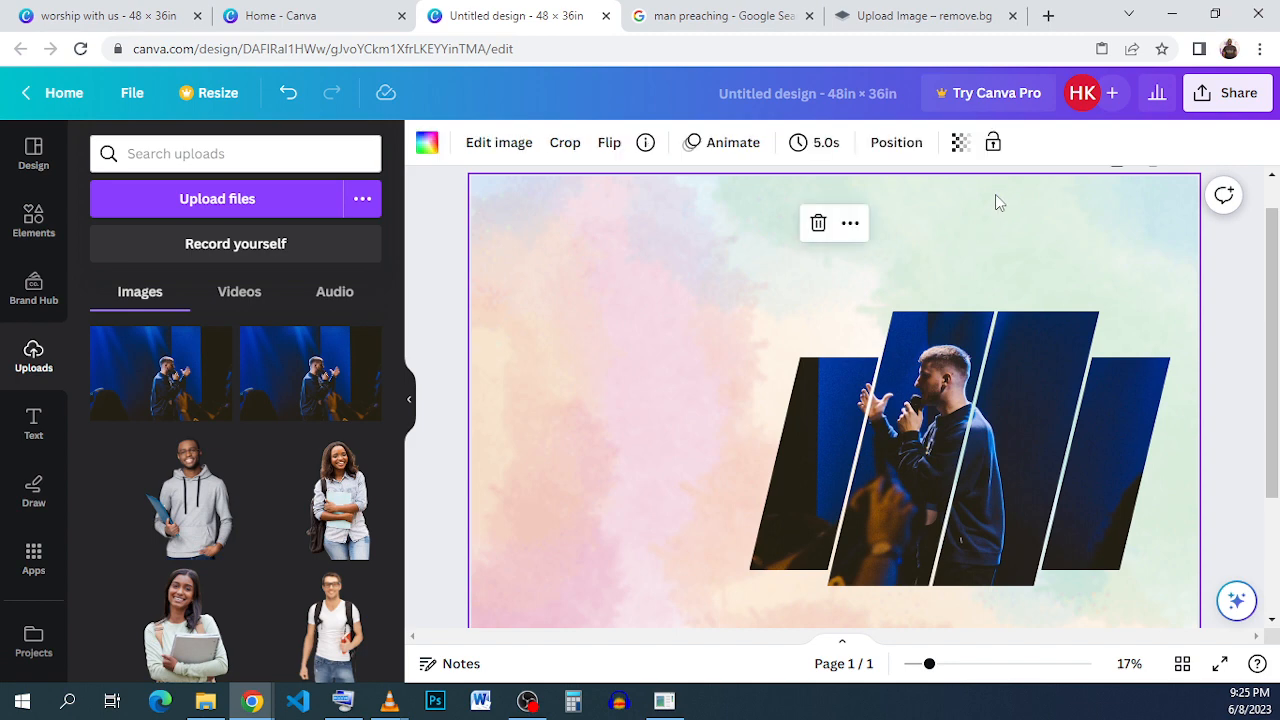
{"action": "left_click", "coordinate": [1040, 343]}
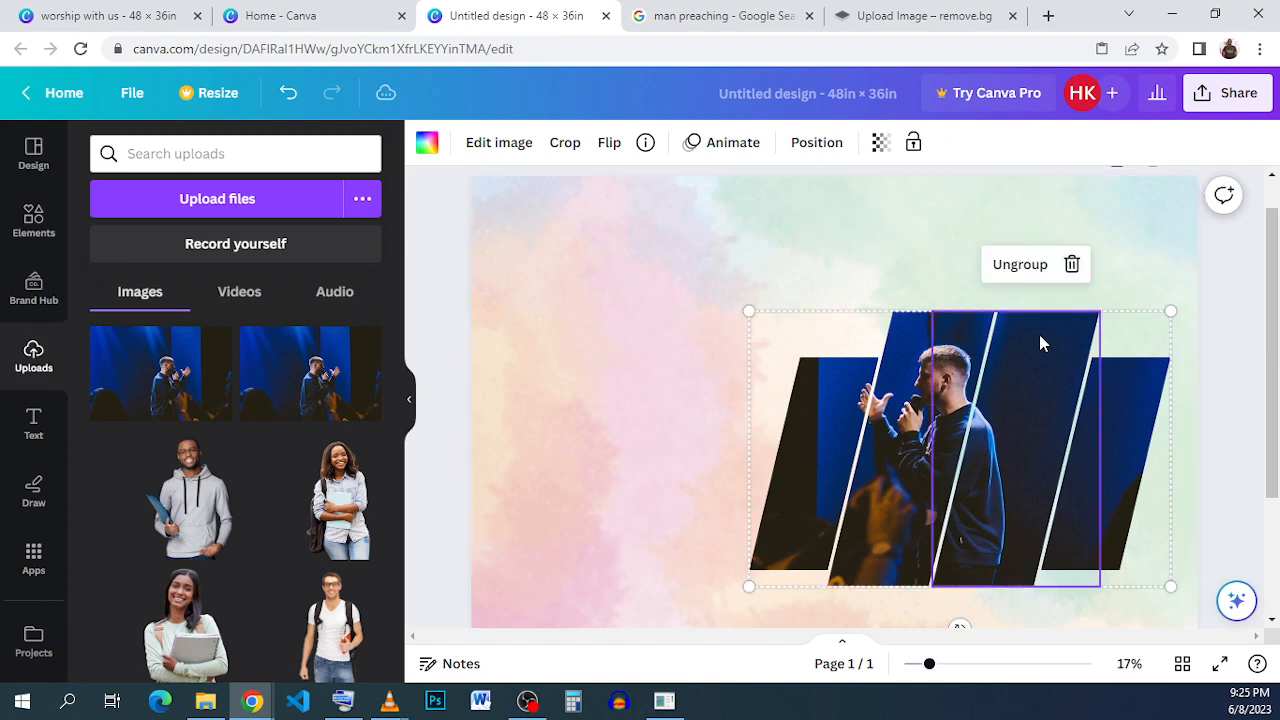
{"action": "left_click", "coordinate": [1135, 250]}
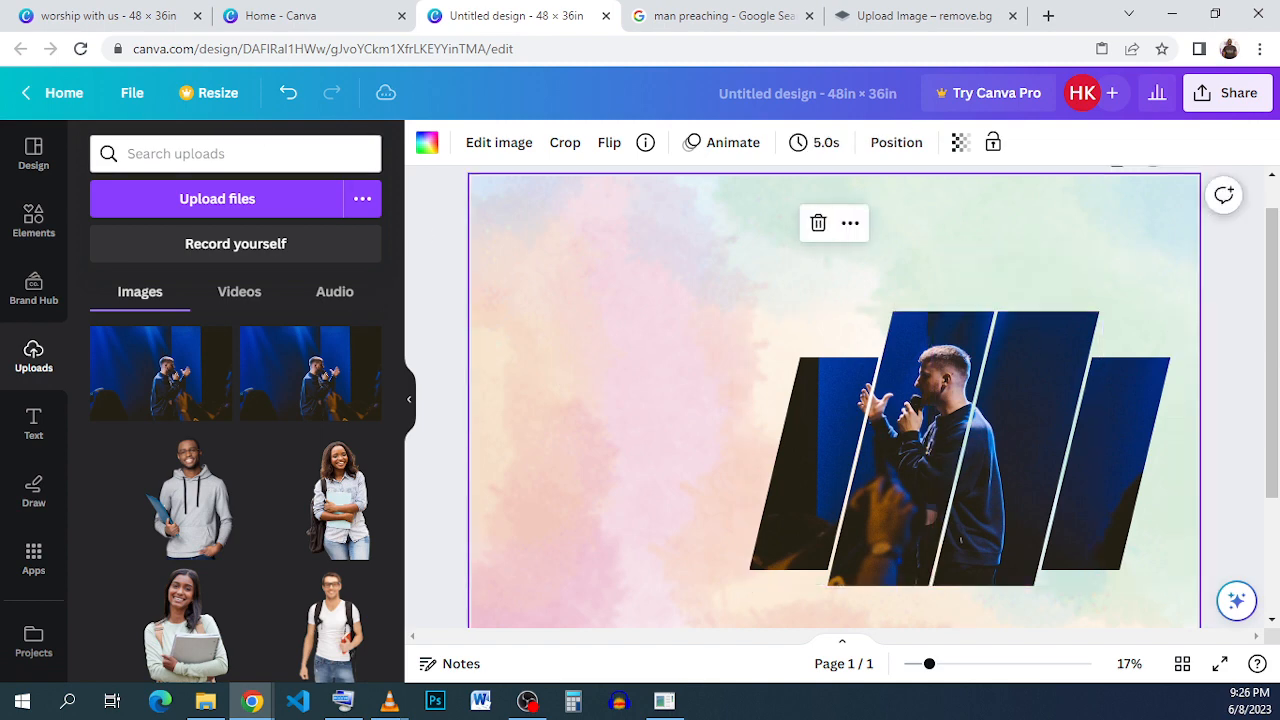
- Copy the ABCD 1234 label element from the reference worship design
{"action": "left_click", "coordinate": [72, 14]}
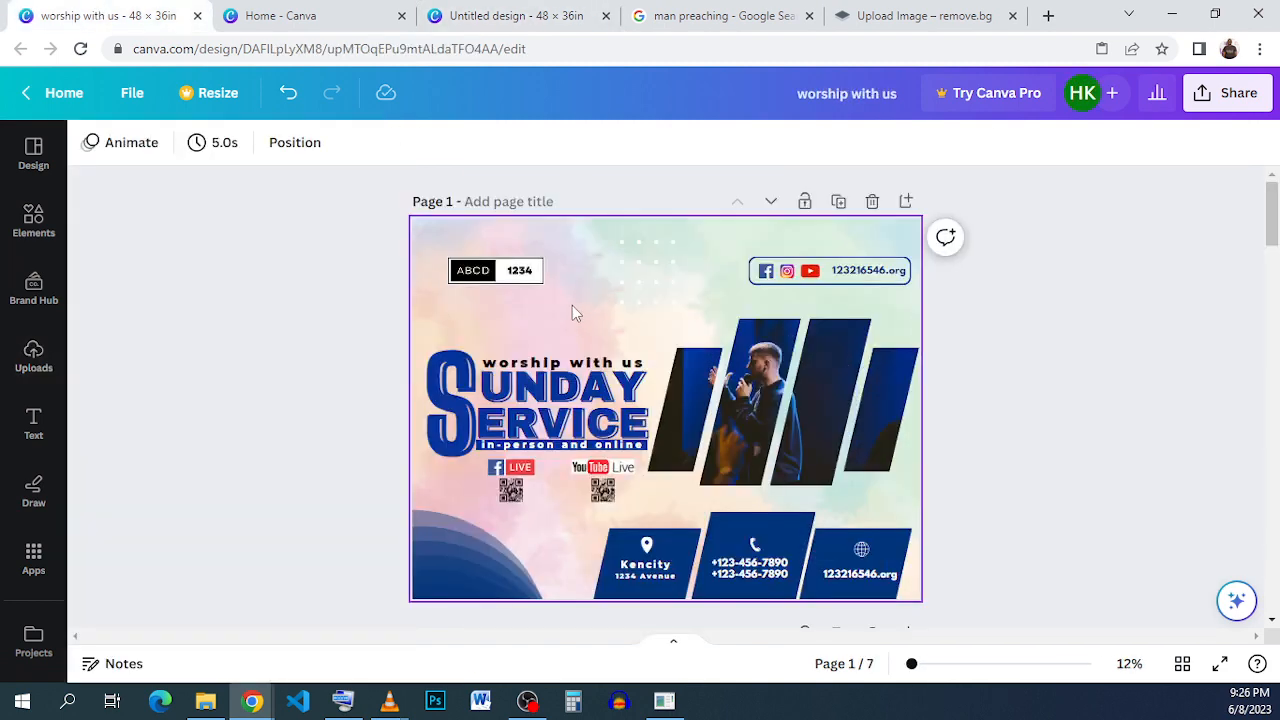
{"action": "left_click", "coordinate": [508, 276]}
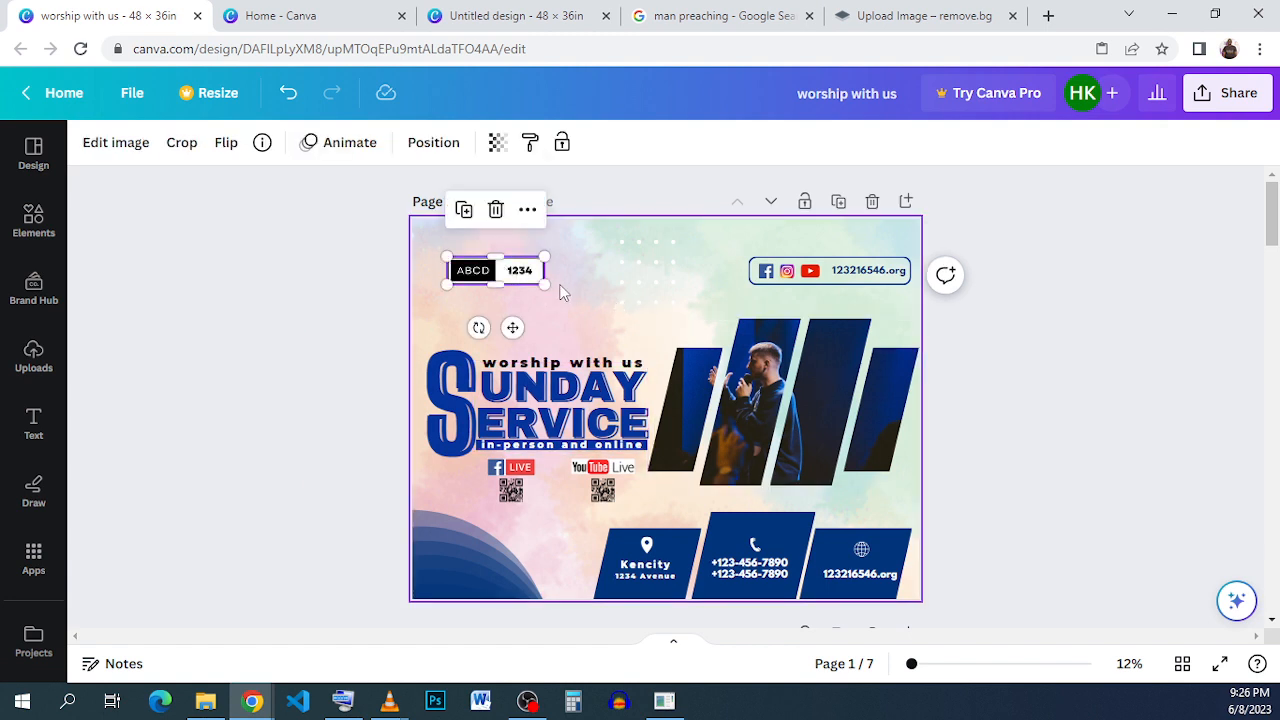
{"action": "right_click", "coordinate": [502, 280]}
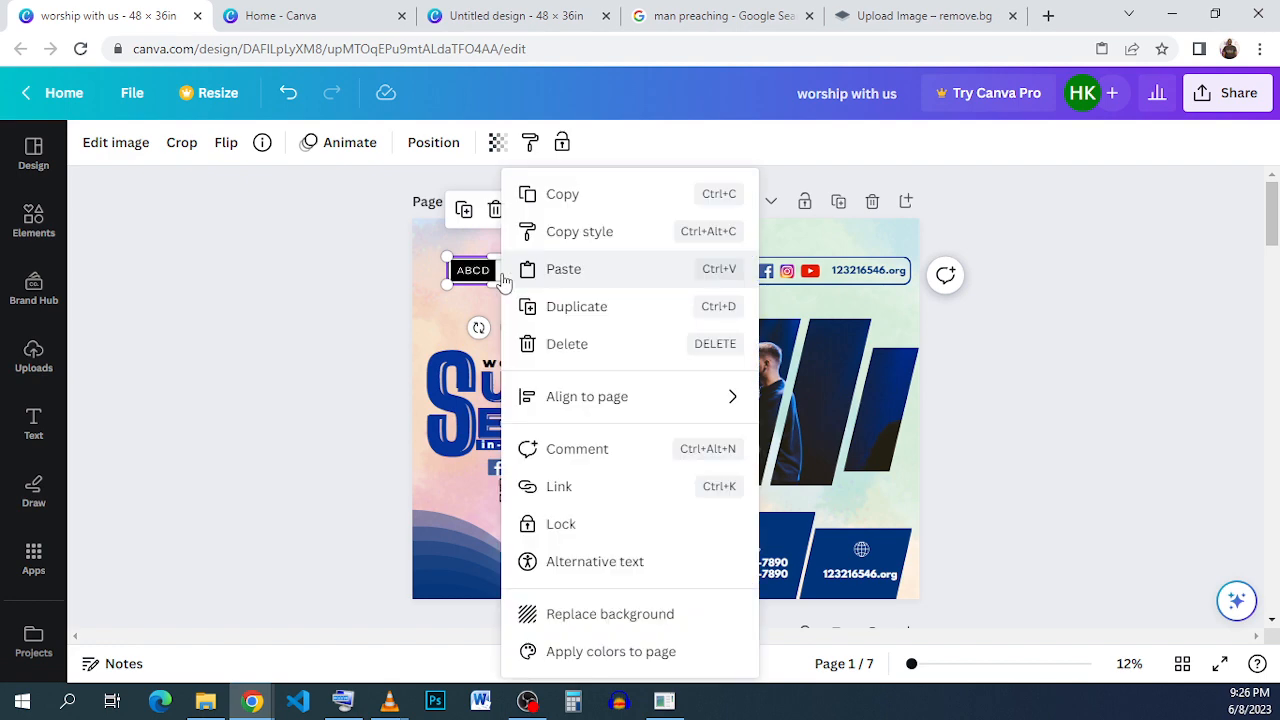
{"action": "left_click", "coordinate": [606, 211]}
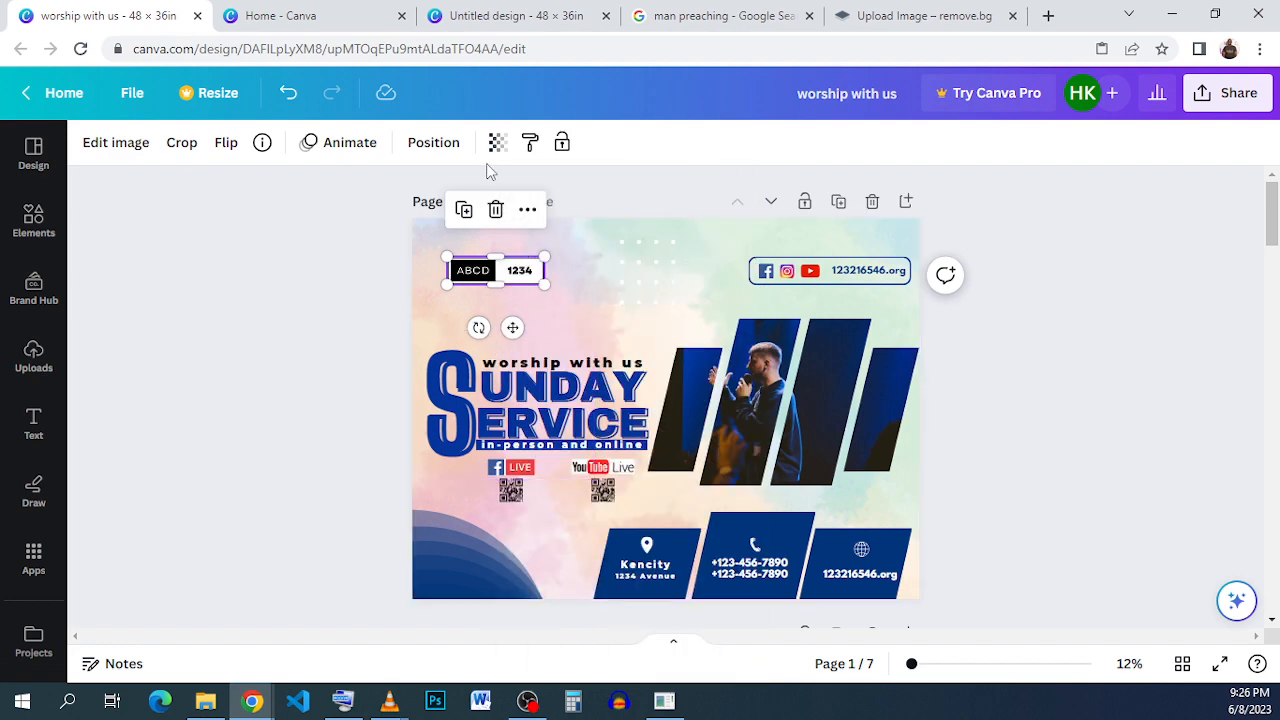
- Paste the ABCD 1234 label into the new design near the top-left corner and shrink it slightly
{"action": "left_click", "coordinate": [510, 16]}
{"action": "right_click", "coordinate": [636, 216]}
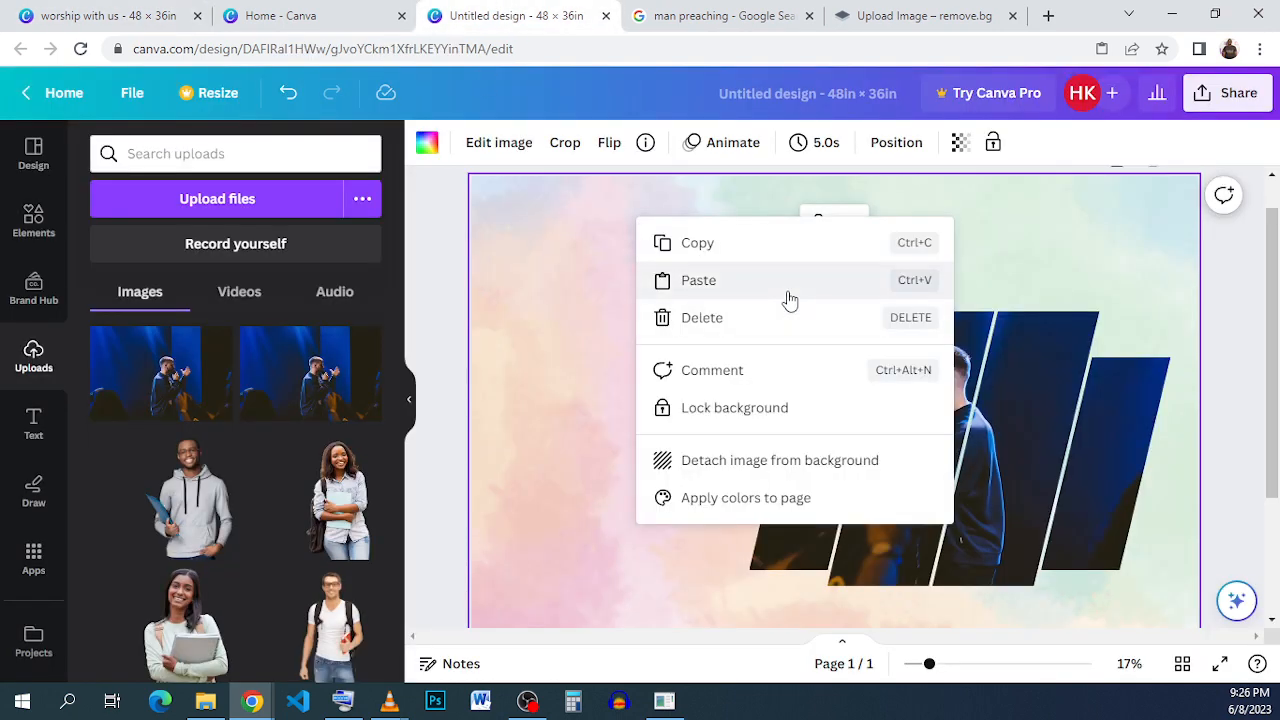
{"action": "left_click", "coordinate": [700, 295]}
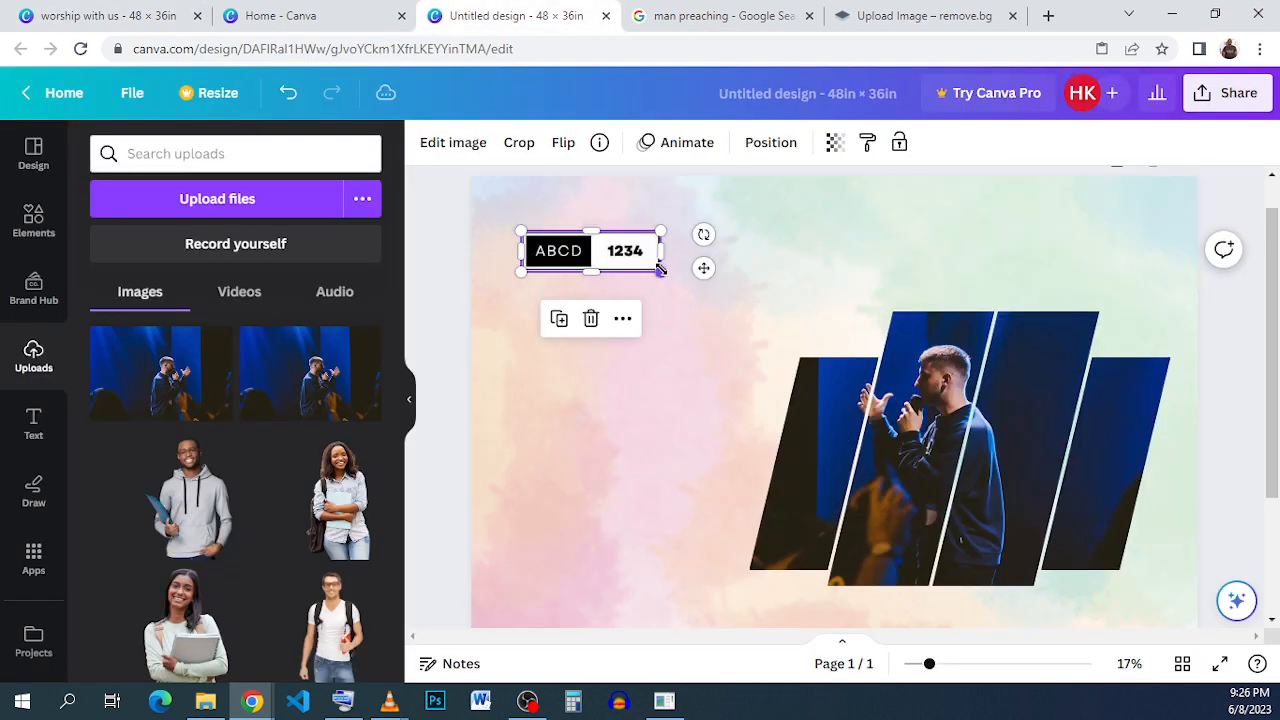
{"action": "left_click_drag", "start_coordinate": [665, 272], "coordinate": [643, 264]}
{"action": "left_click", "coordinate": [750, 310]}
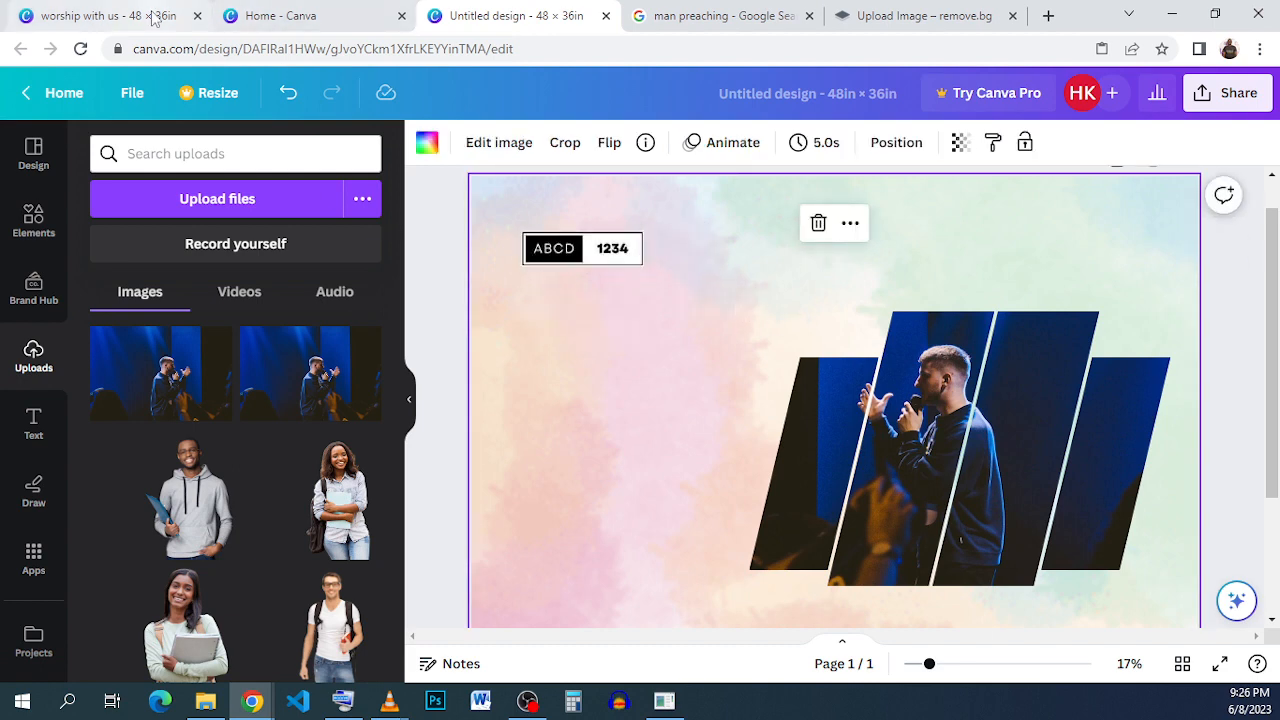
- Inspect the Sunday Service title text and its font in the reference worship design
{"action": "left_click", "coordinate": [100, 15]}
{"action": "left_click", "coordinate": [270, 15]}
{"action": "left_click", "coordinate": [97, 12]}
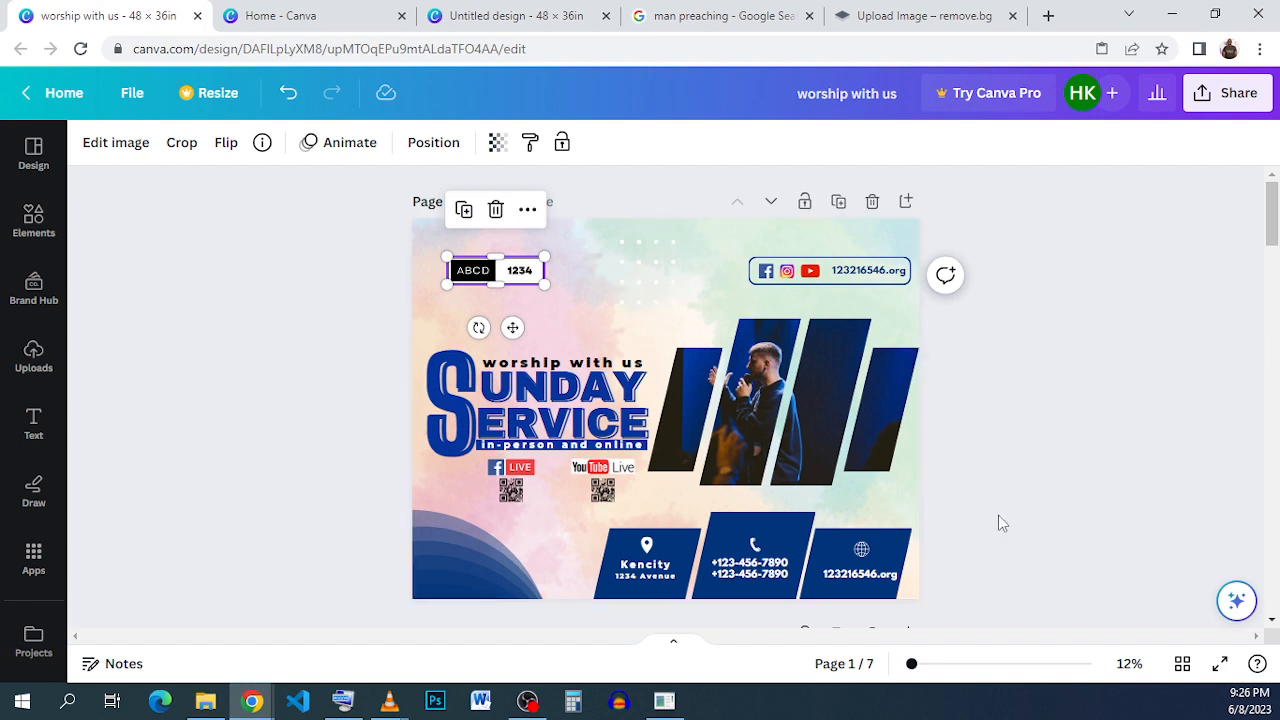
{"action": "left_click", "coordinate": [1015, 407]}
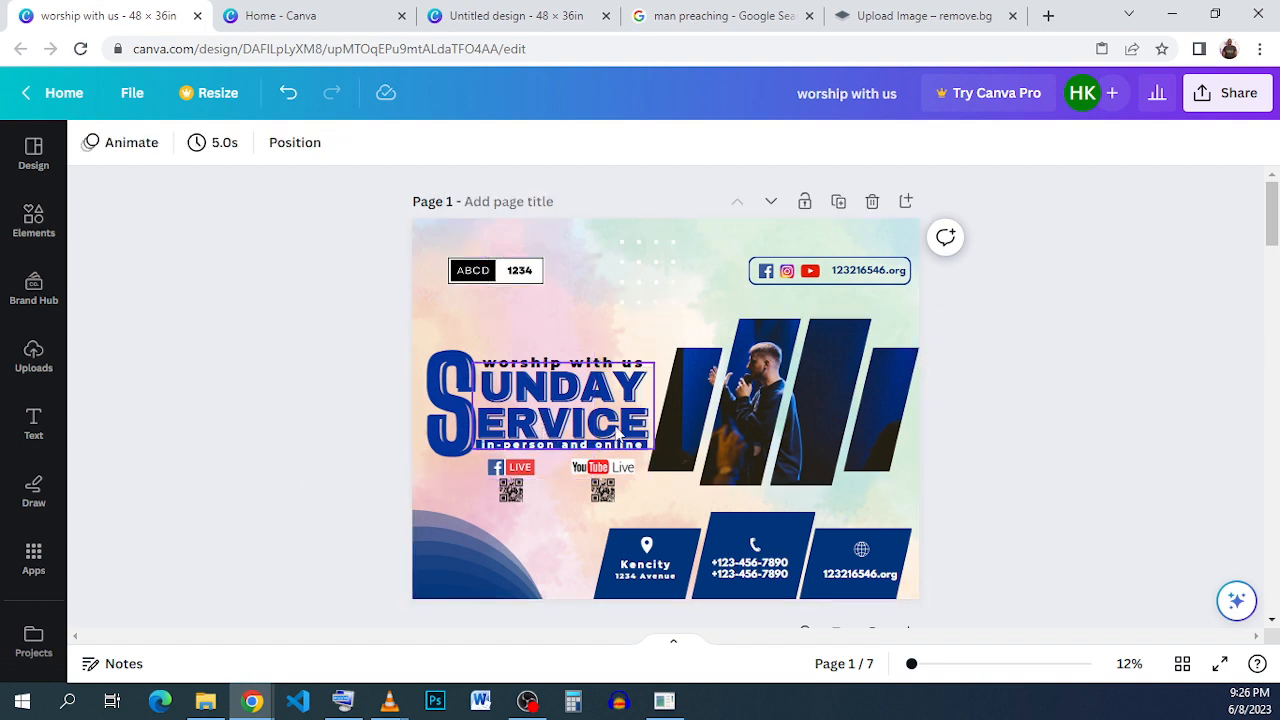
{"action": "left_click", "coordinate": [611, 412]}
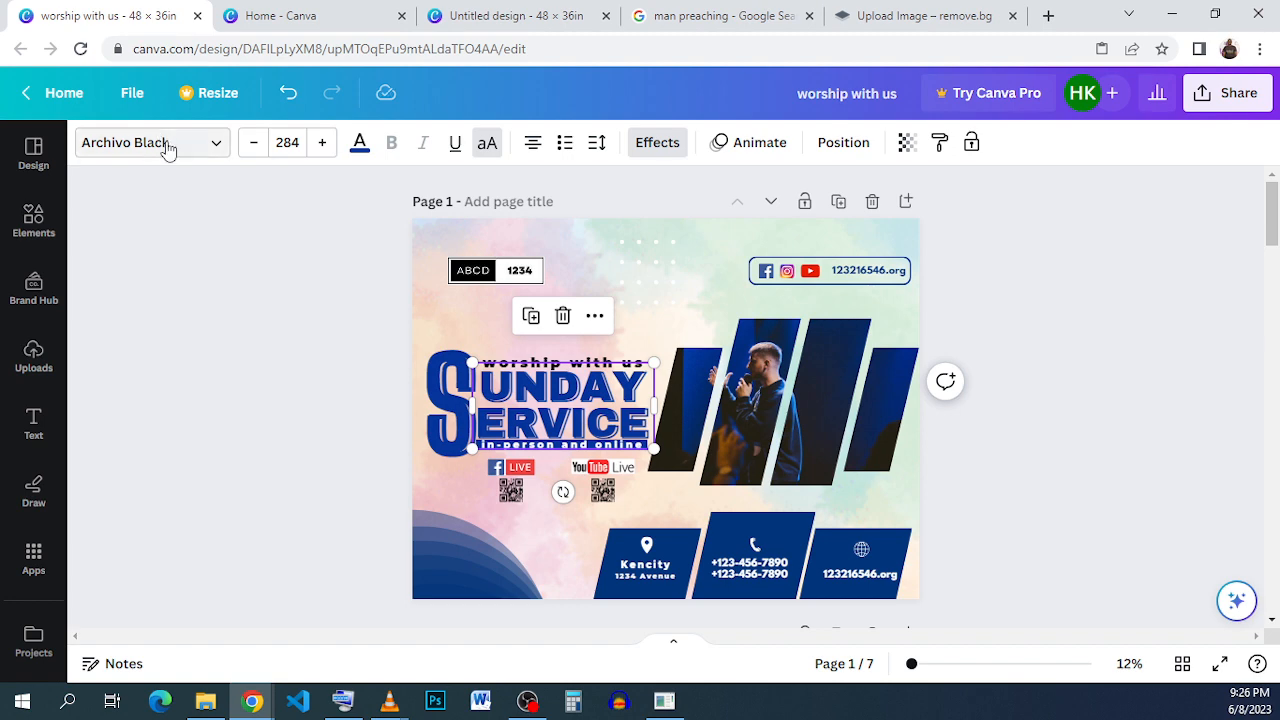
{"action": "left_click", "coordinate": [510, 14]}
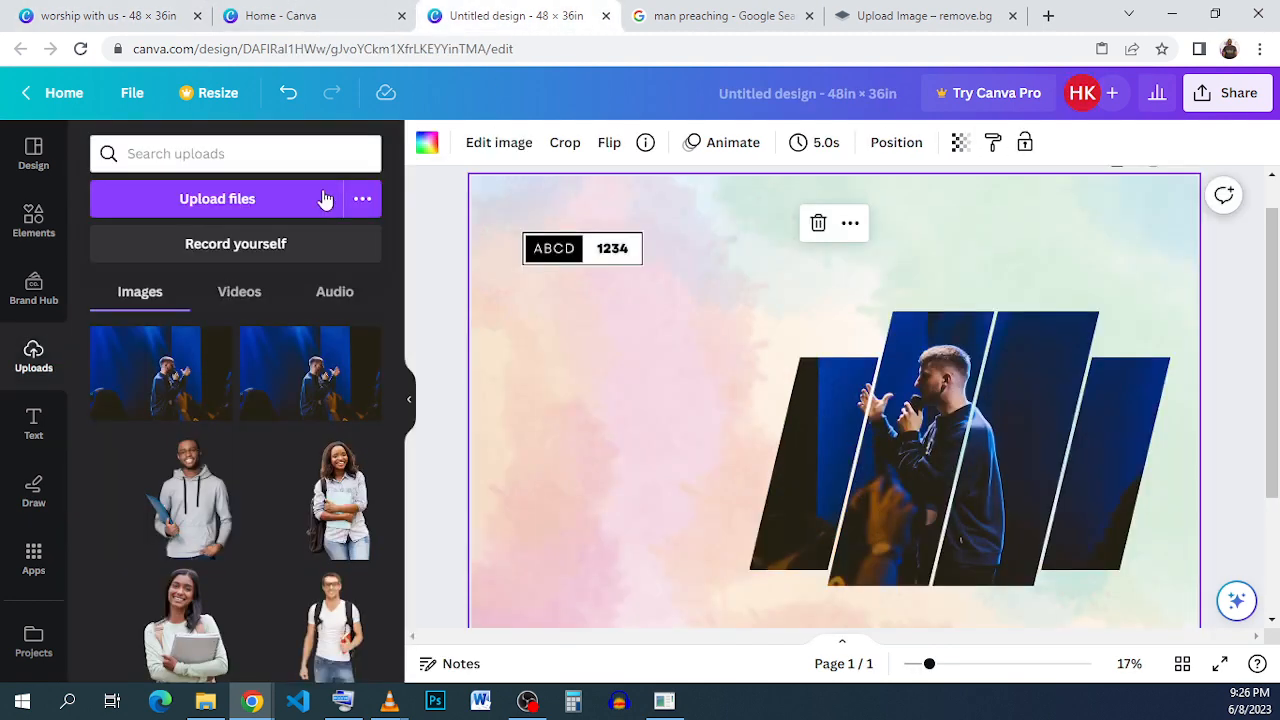
- Add a body text box to the new design
{"action": "left_click", "coordinate": [36, 422]}
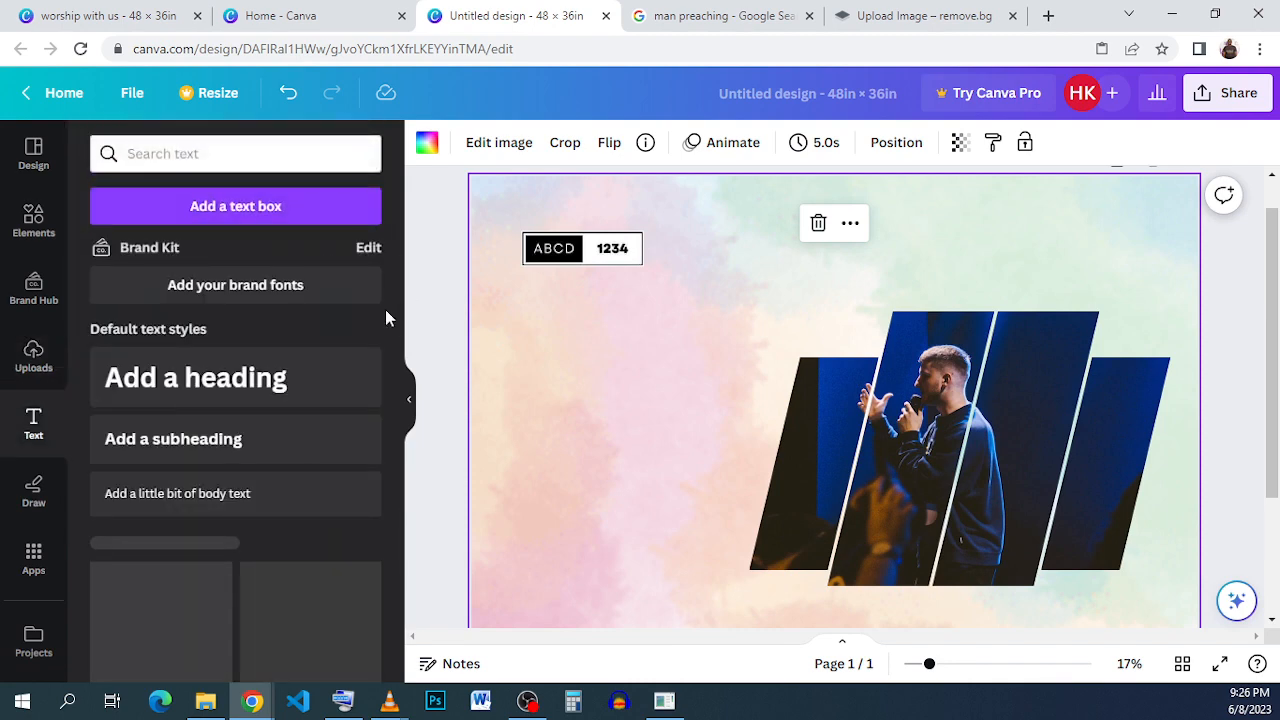
{"action": "left_click", "coordinate": [308, 514]}
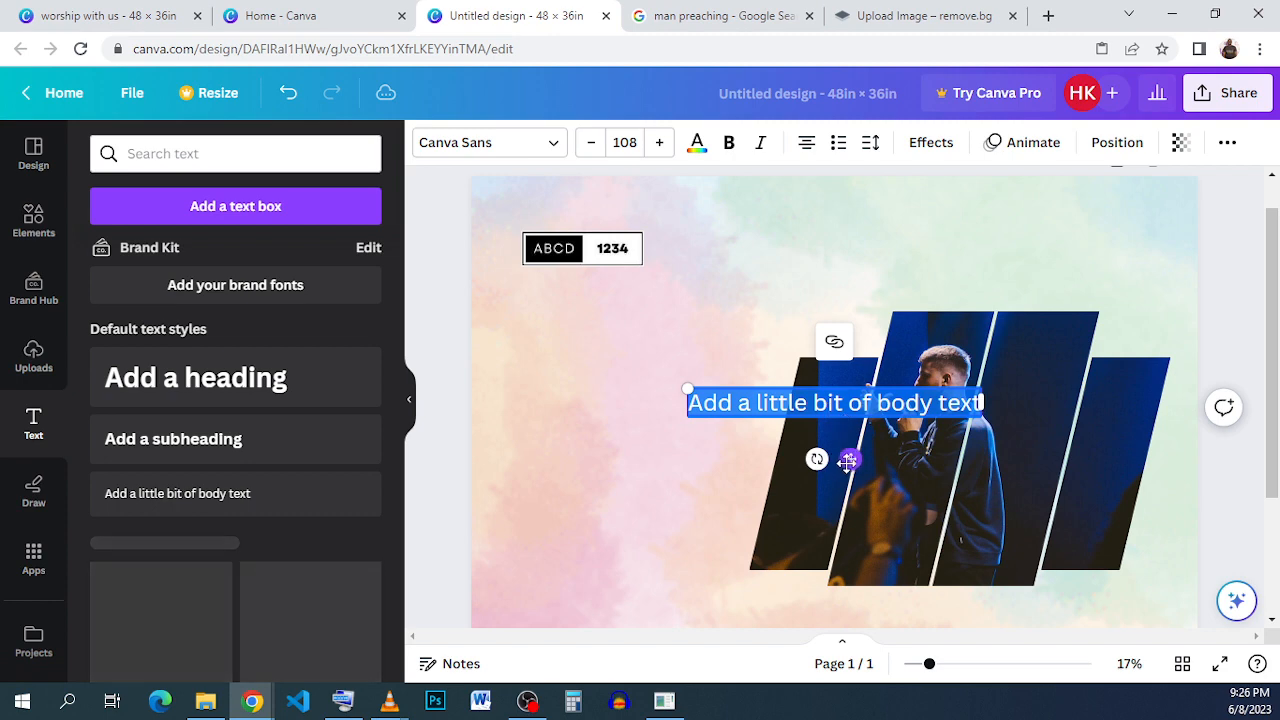
- Move the body text box to the left side of the design, below the ABCD 1234 label
{"action": "left_click_drag", "start_coordinate": [847, 461], "coordinate": [669, 400]}
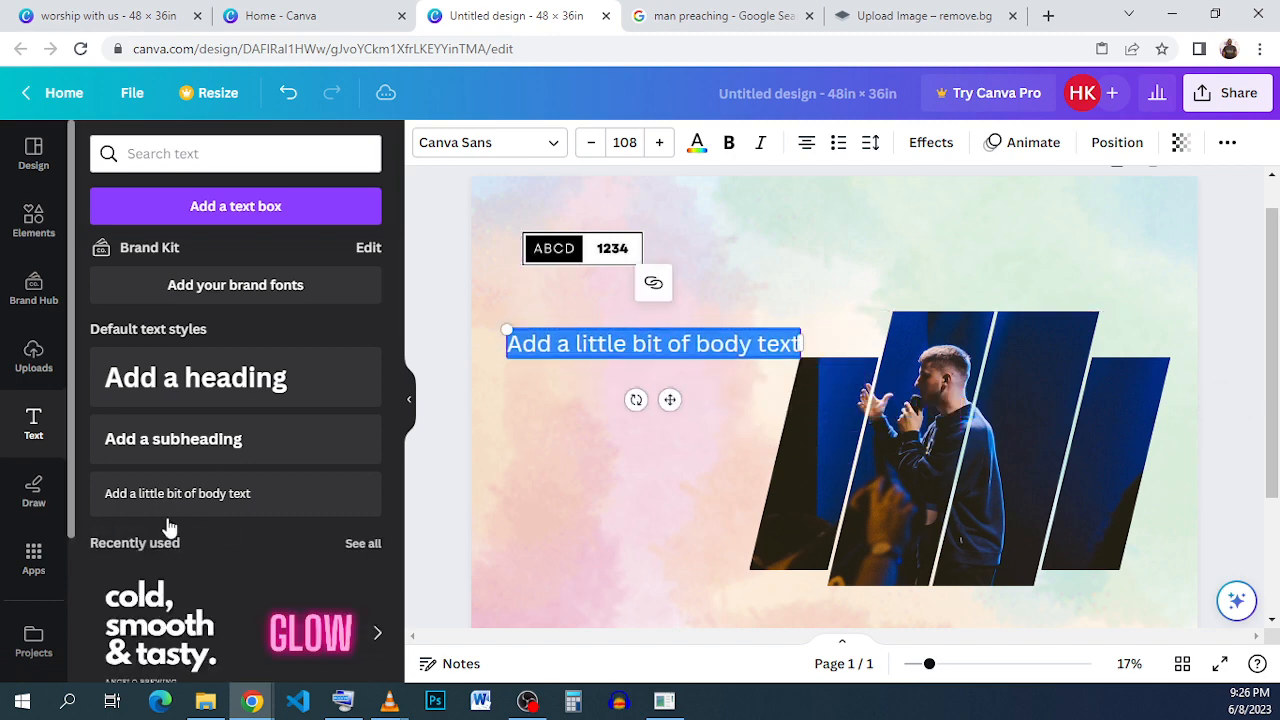
{"action": "scroll", "coordinate": [170, 528], "scroll_direction": "down", "scroll_amount": 1}
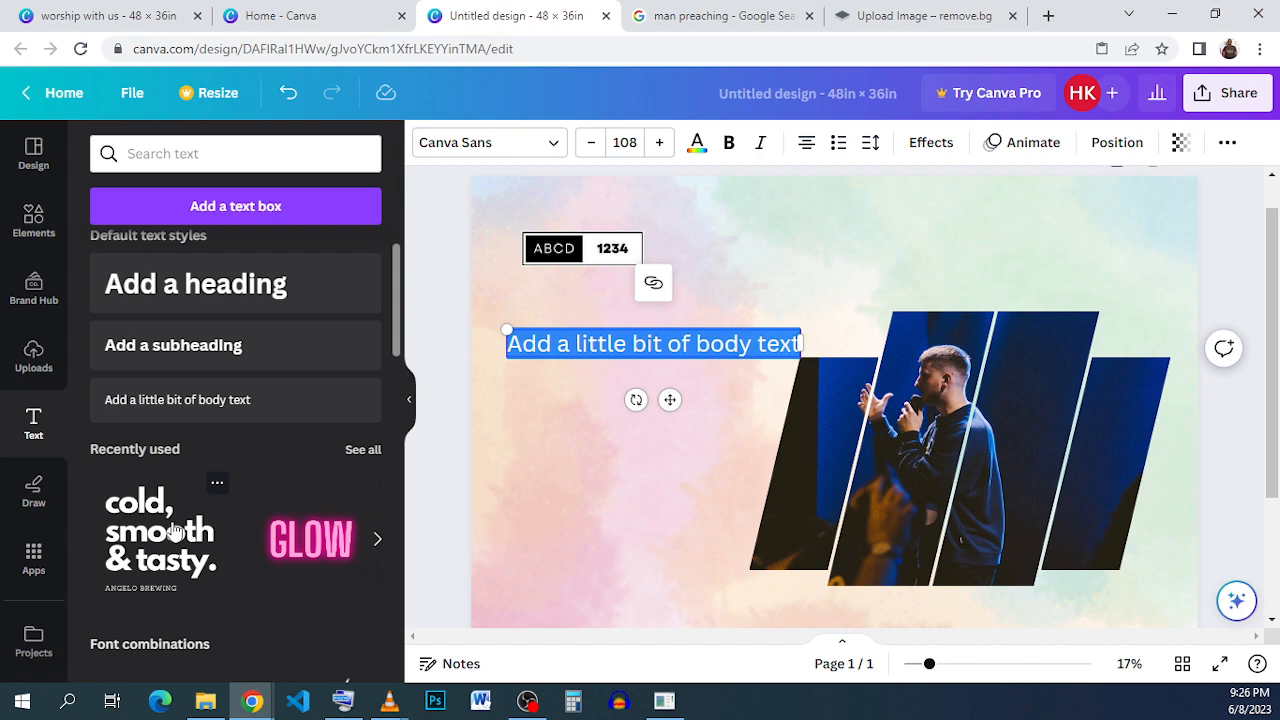
{"action": "left_click", "coordinate": [175, 528]}
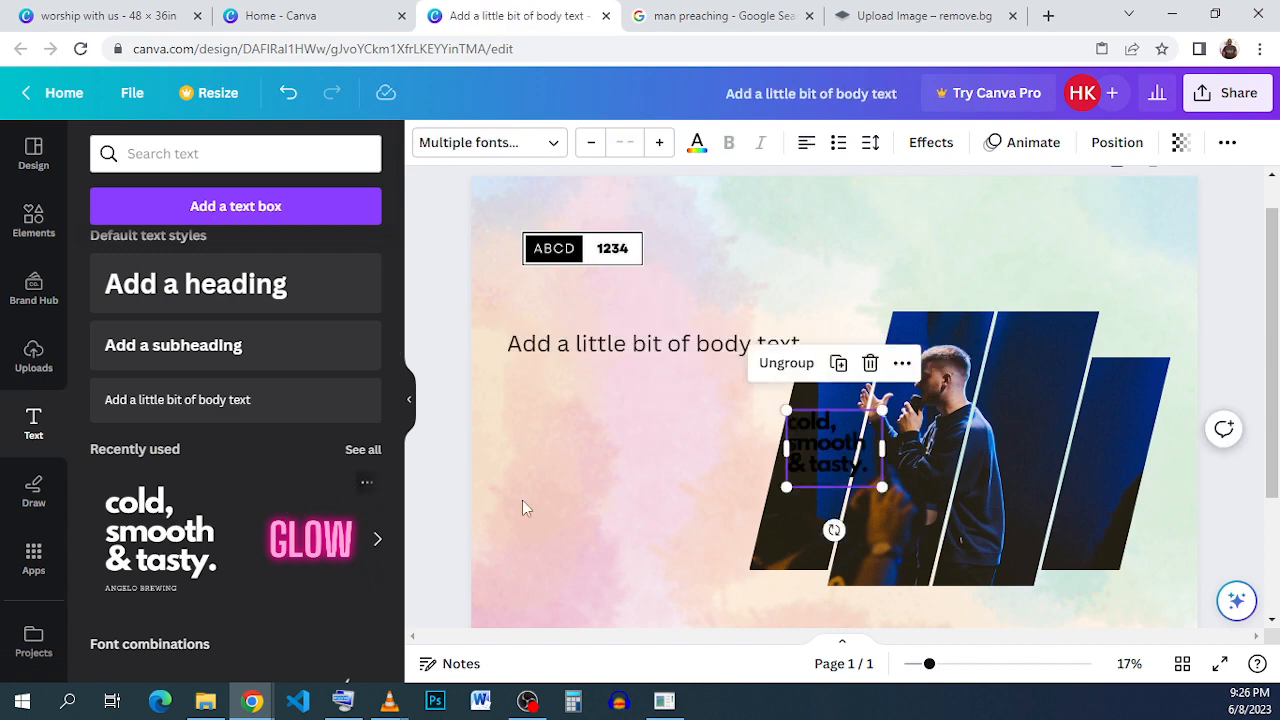
{"action": "left_click_drag", "start_coordinate": [858, 445], "coordinate": [630, 437]}
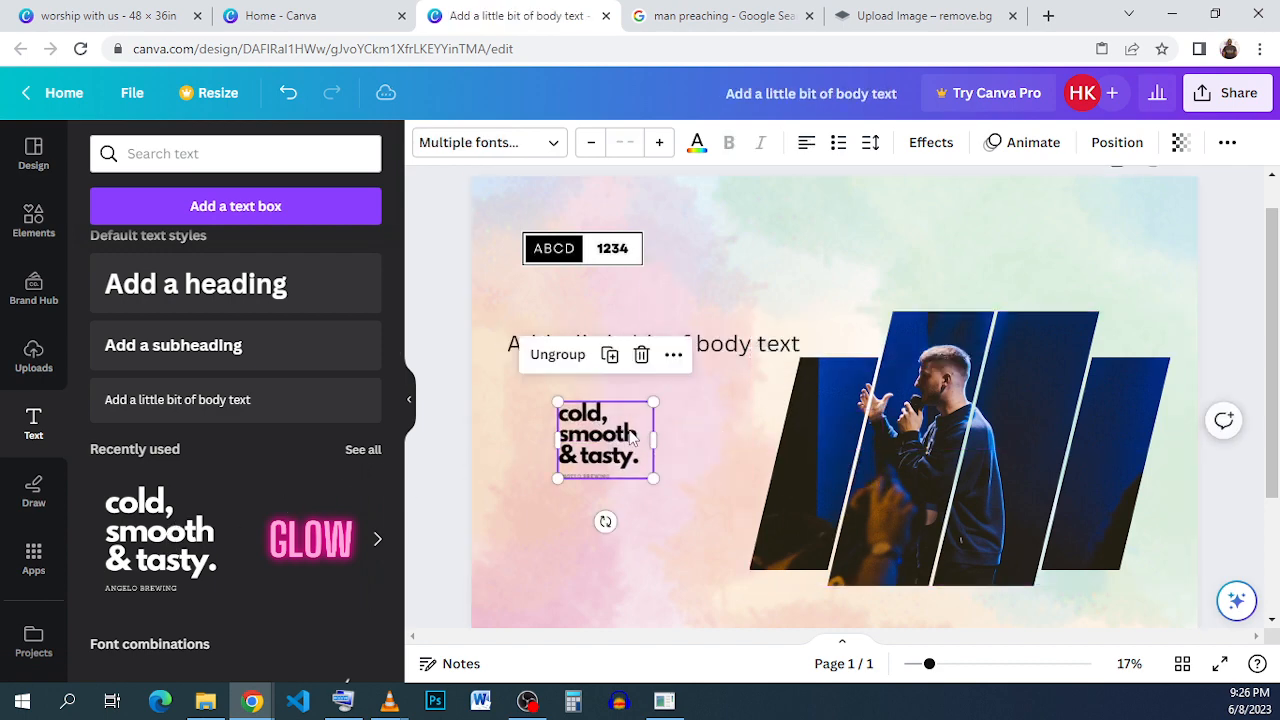
{"action": "left_click", "coordinate": [641, 355]}
{"action": "left_click", "coordinate": [640, 495]}
{"action": "left_click", "coordinate": [592, 477]}
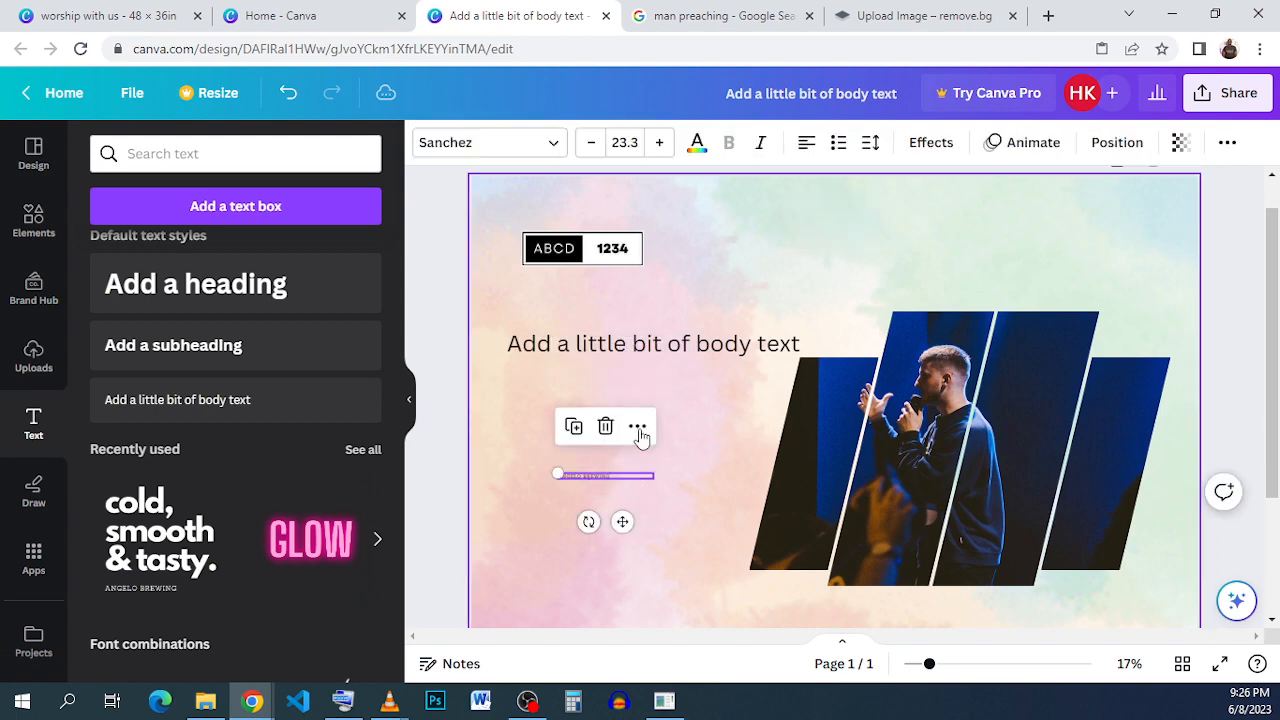
{"action": "left_click", "coordinate": [603, 425]}
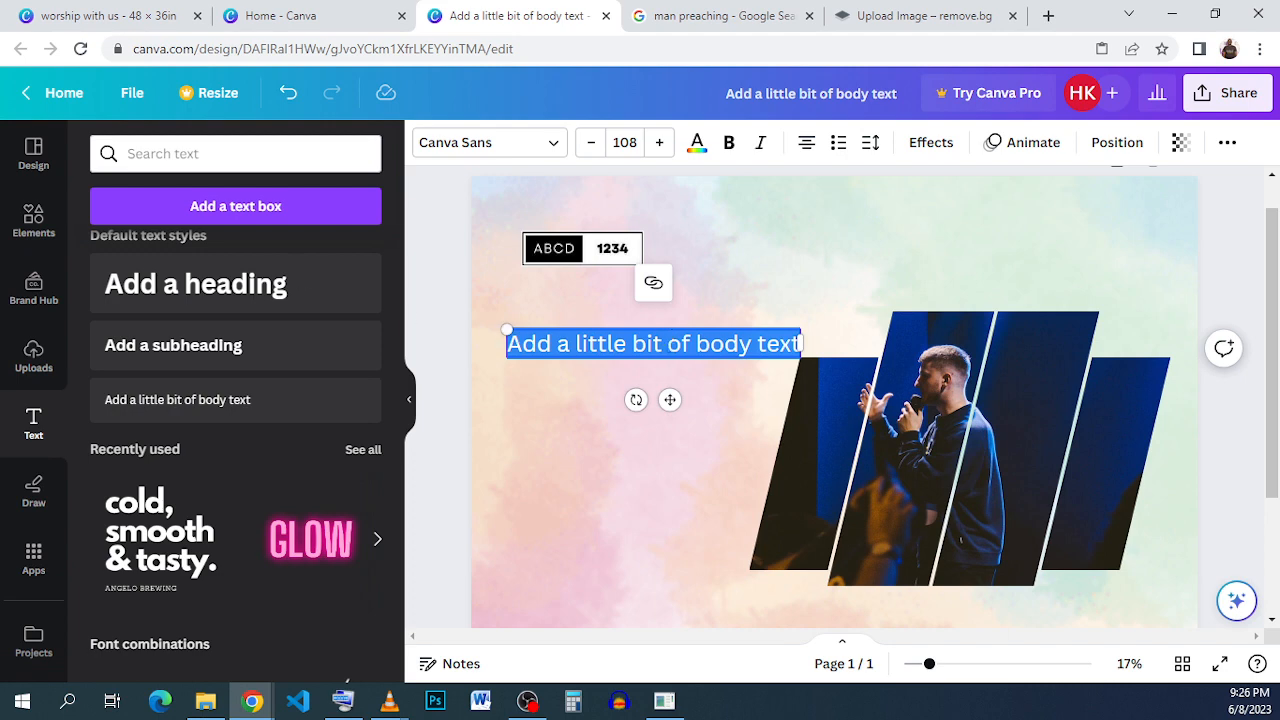
- Replace the body text with UNDAY and ERVICE on two lines, after checking the reference title
{"action": "left_click", "coordinate": [110, 16]}
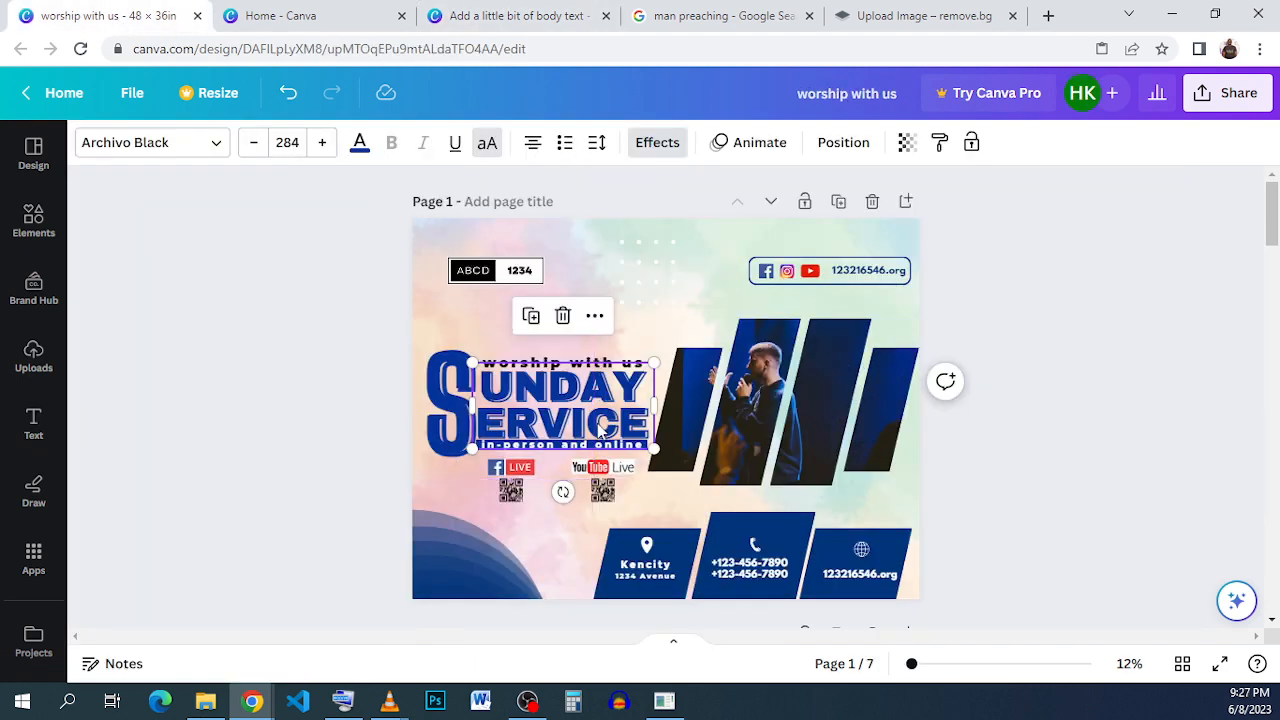
{"action": "left_click", "coordinate": [553, 12]}
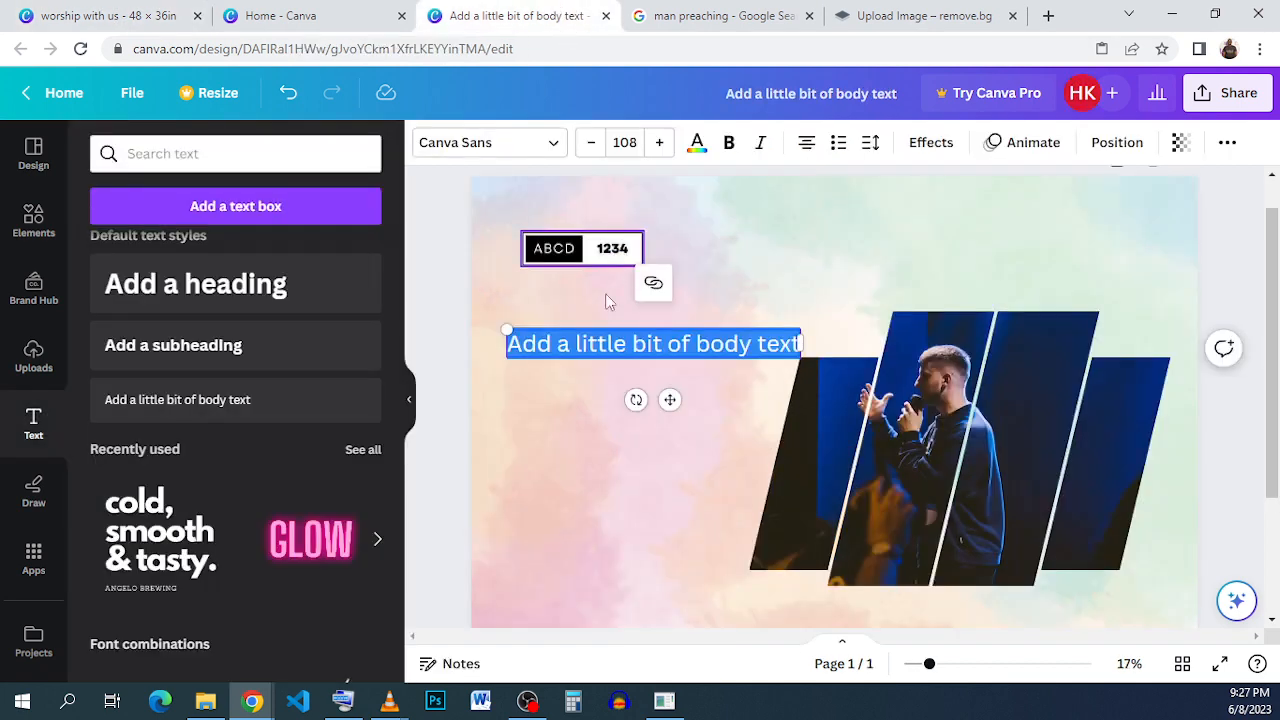
{"action": "type", "text": "U"}
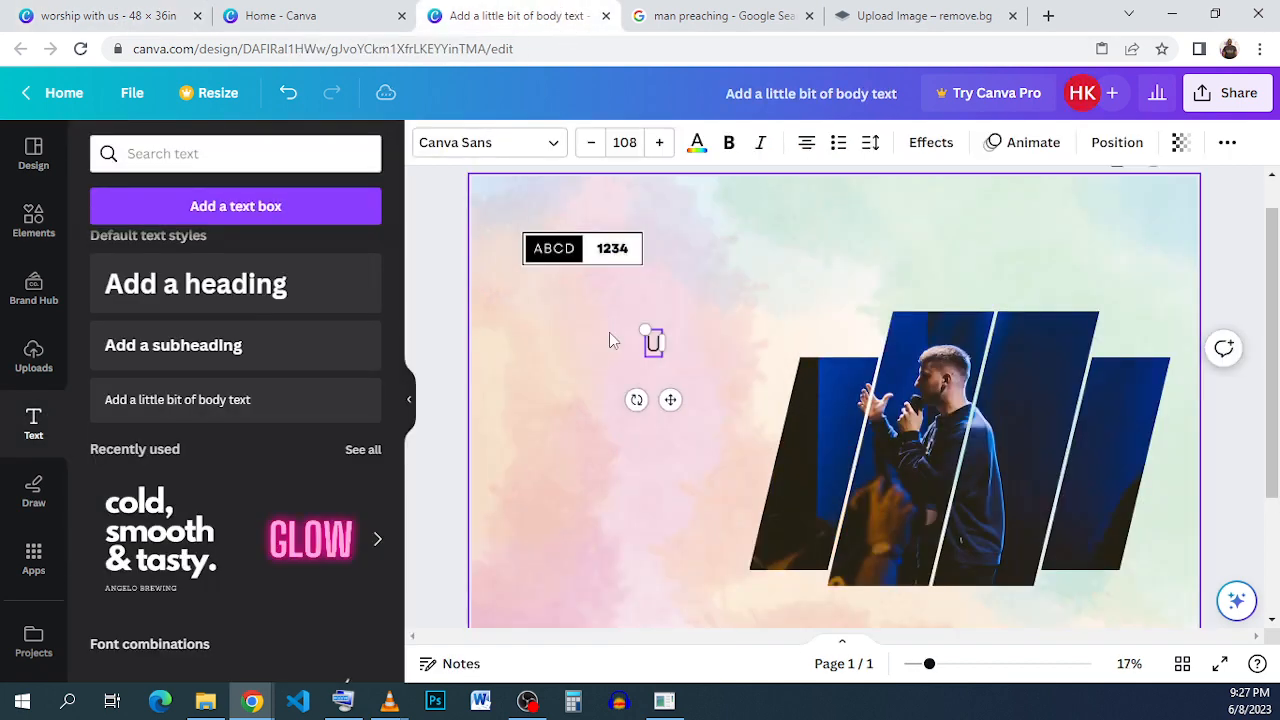
{"action": "type", "text": "NDA"}
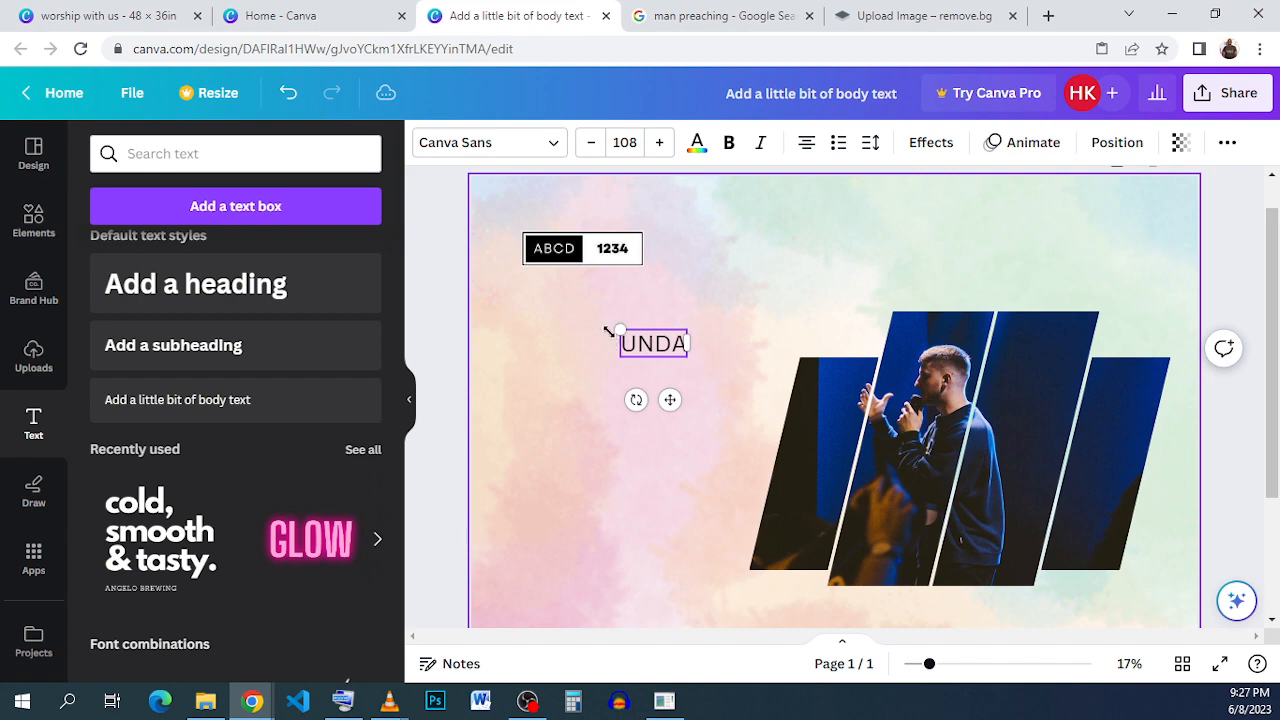
{"action": "type", "text": "Y"}
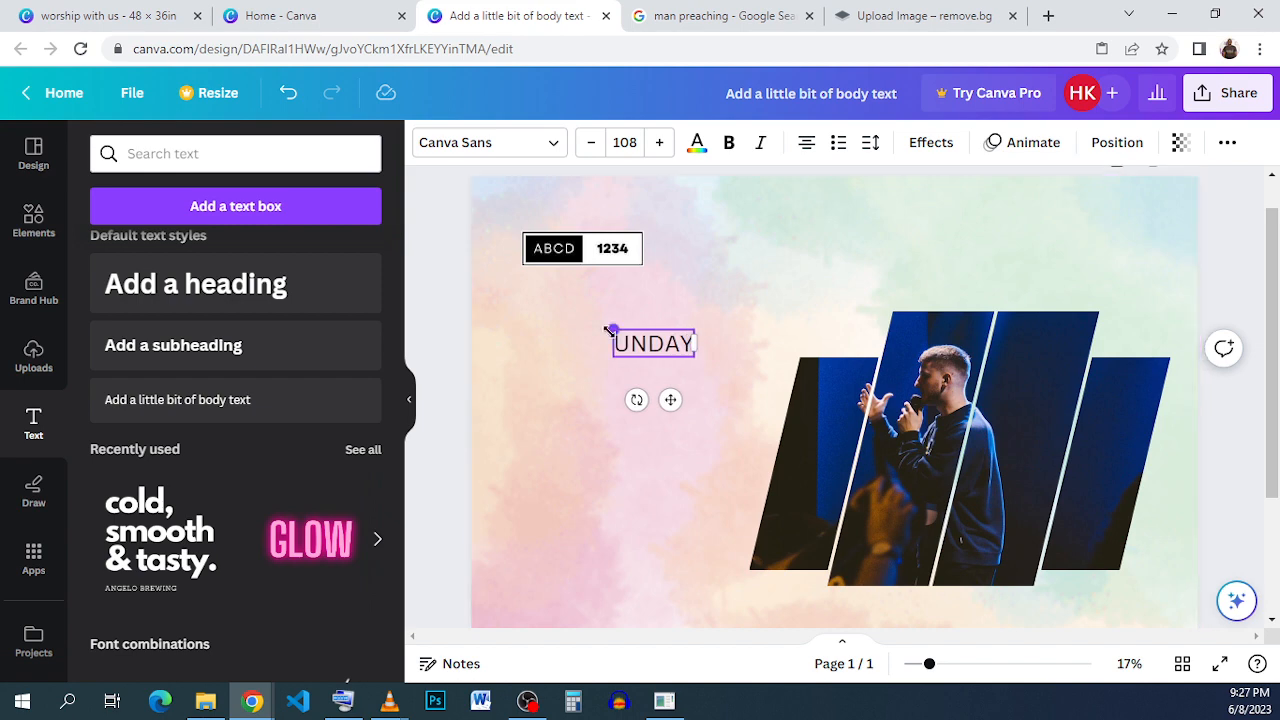
{"action": "key", "text": "Return"}
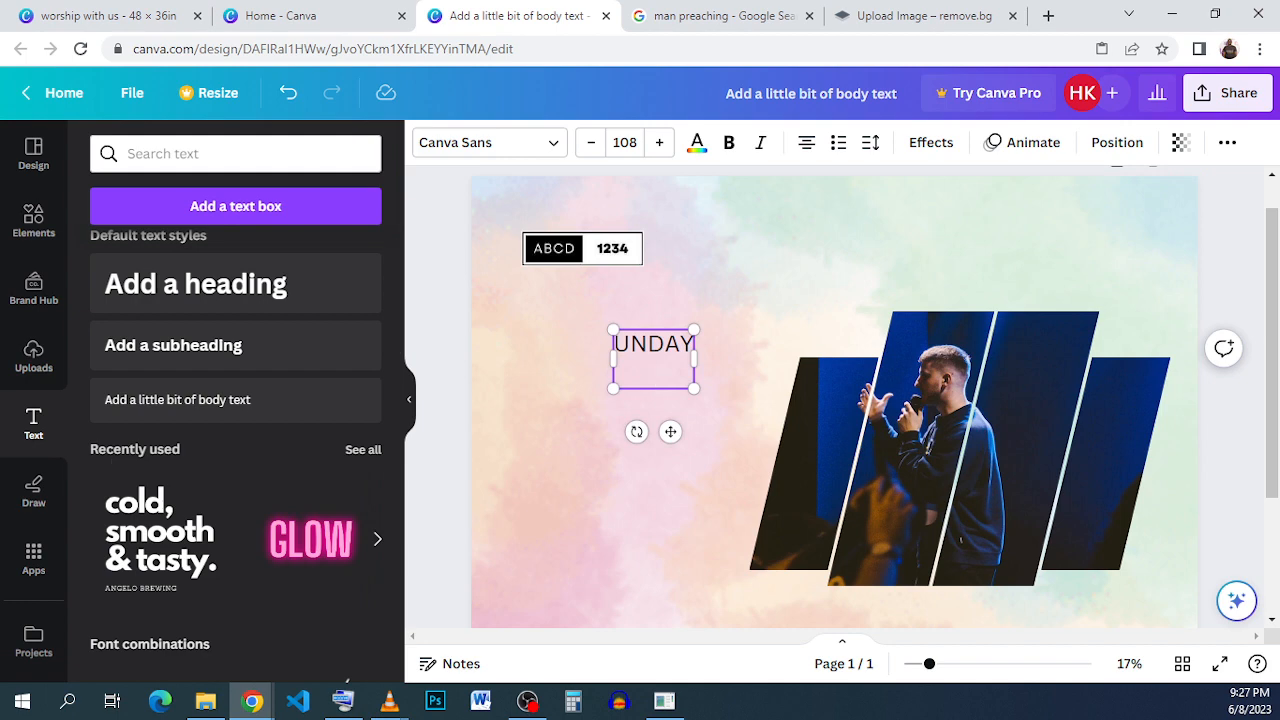
{"action": "type", "text": "ERVICE"}
- Set the title text's line spacing to 1.06 and make it bold
{"action": "left_click", "coordinate": [831, 330]}
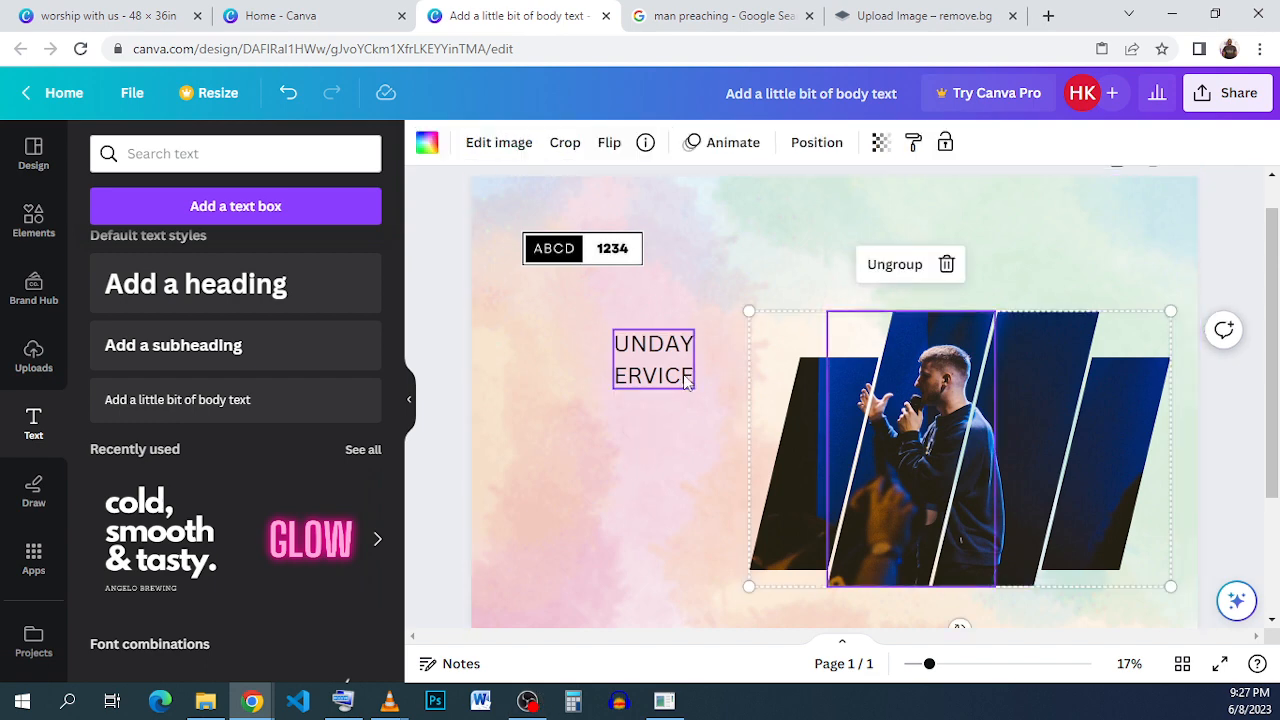
{"action": "left_click", "coordinate": [686, 382]}
{"action": "left_click", "coordinate": [869, 144]}
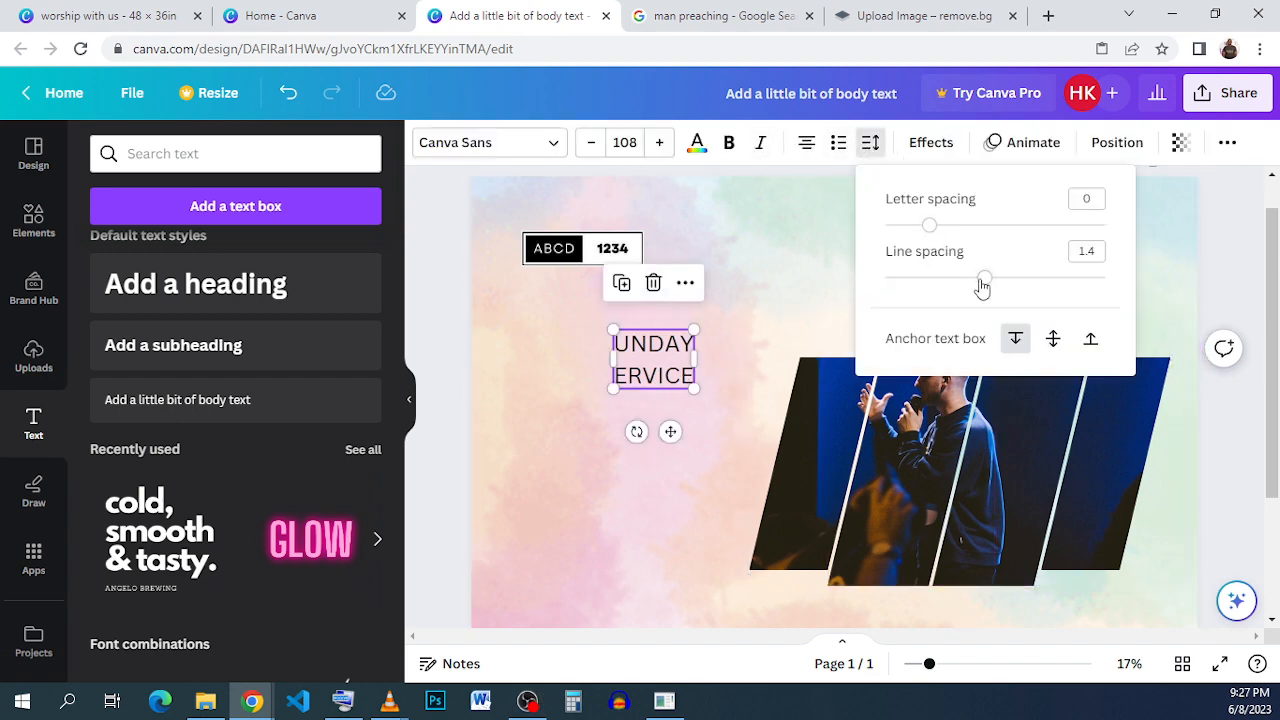
{"action": "left_click_drag", "start_coordinate": [981, 282], "coordinate": [949, 286]}
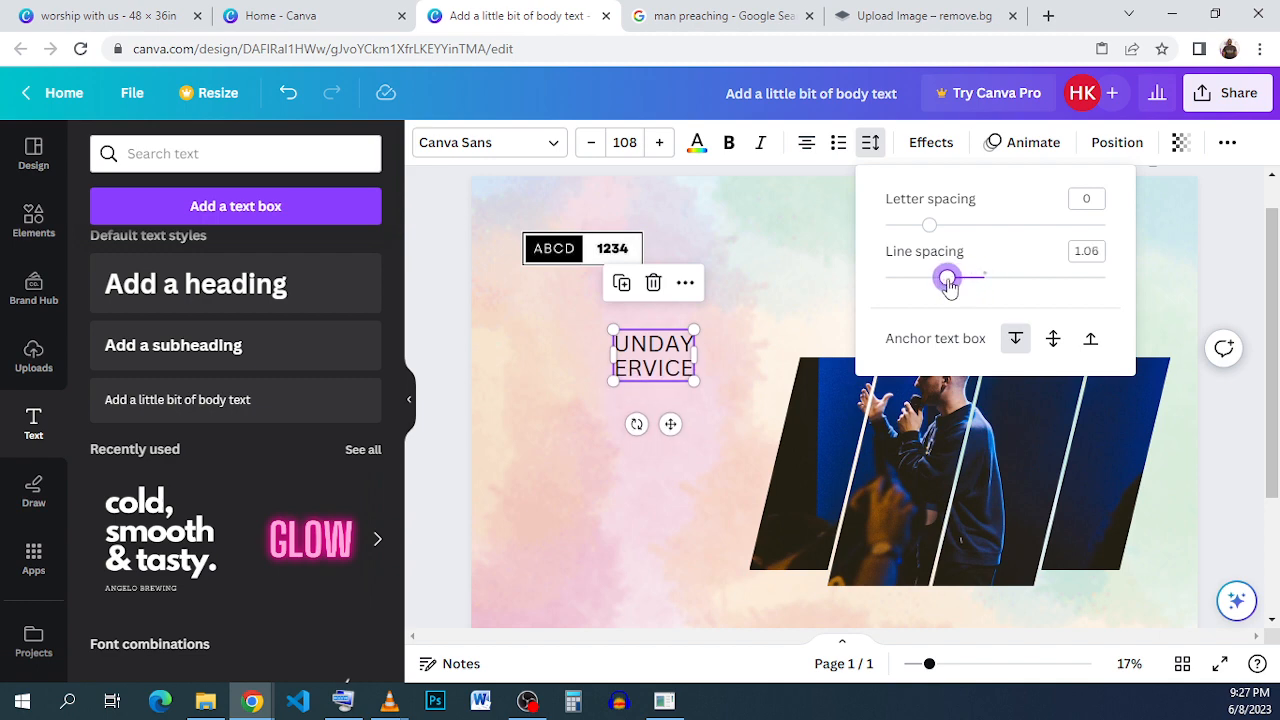
{"action": "left_click", "coordinate": [729, 142]}
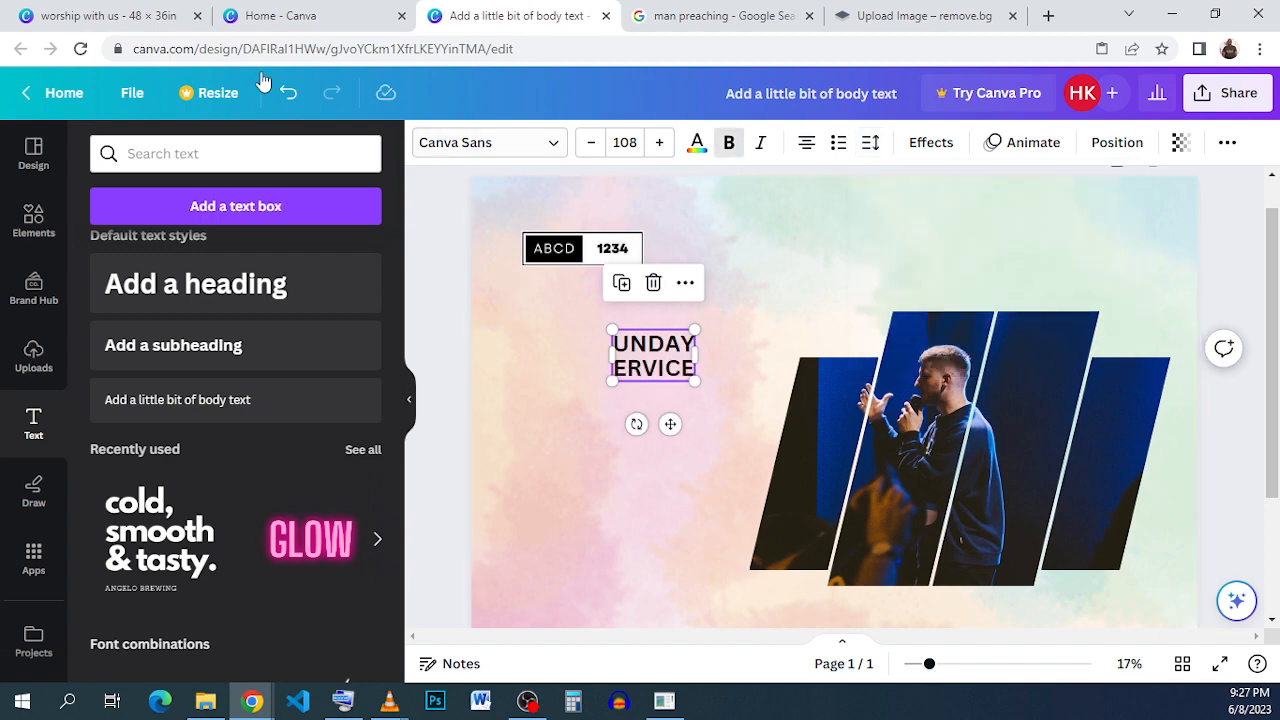
- Search the fonts for ARCHI to restyle the title text
{"action": "left_click", "coordinate": [110, 16]}
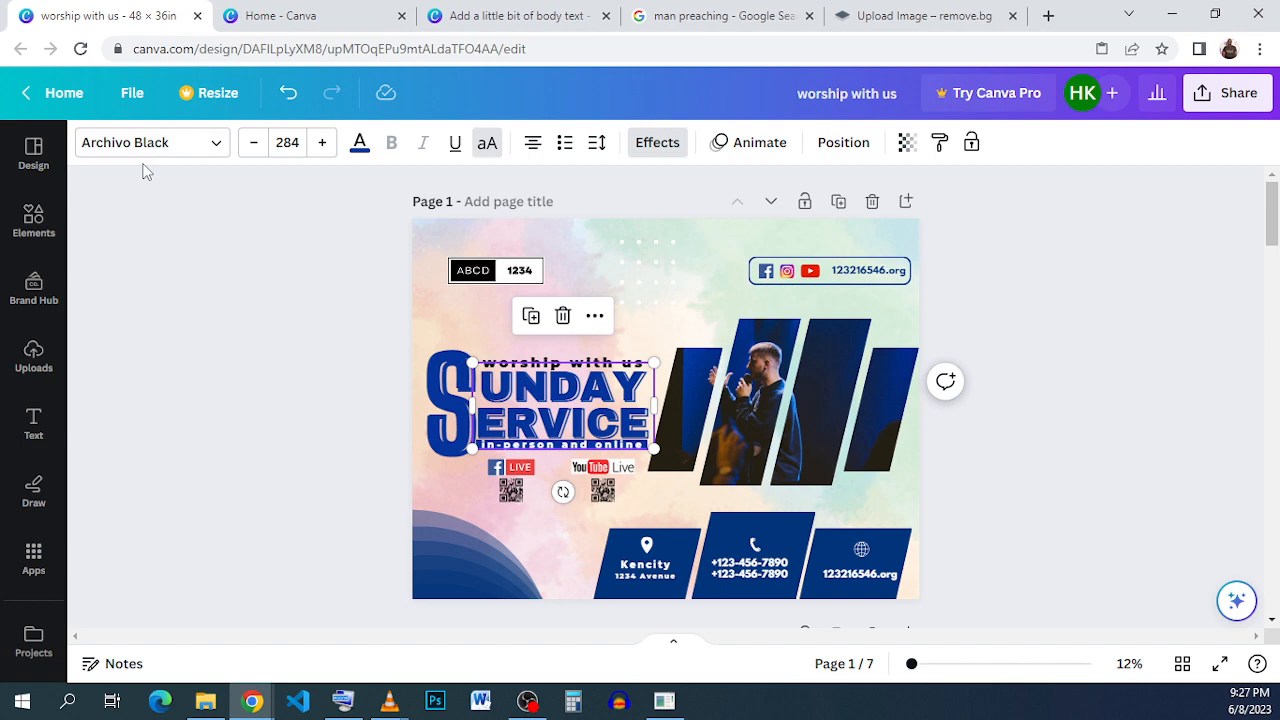
{"action": "left_click", "coordinate": [528, 16]}
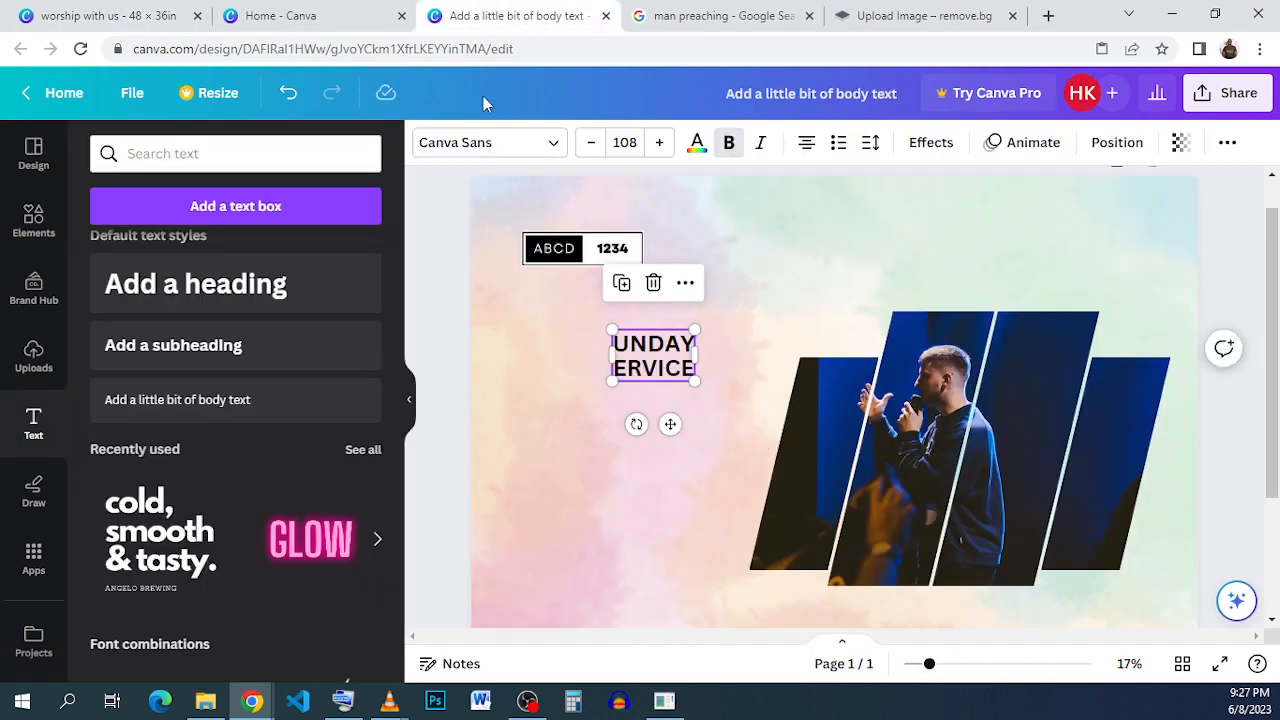
{"action": "left_click", "coordinate": [276, 150]}
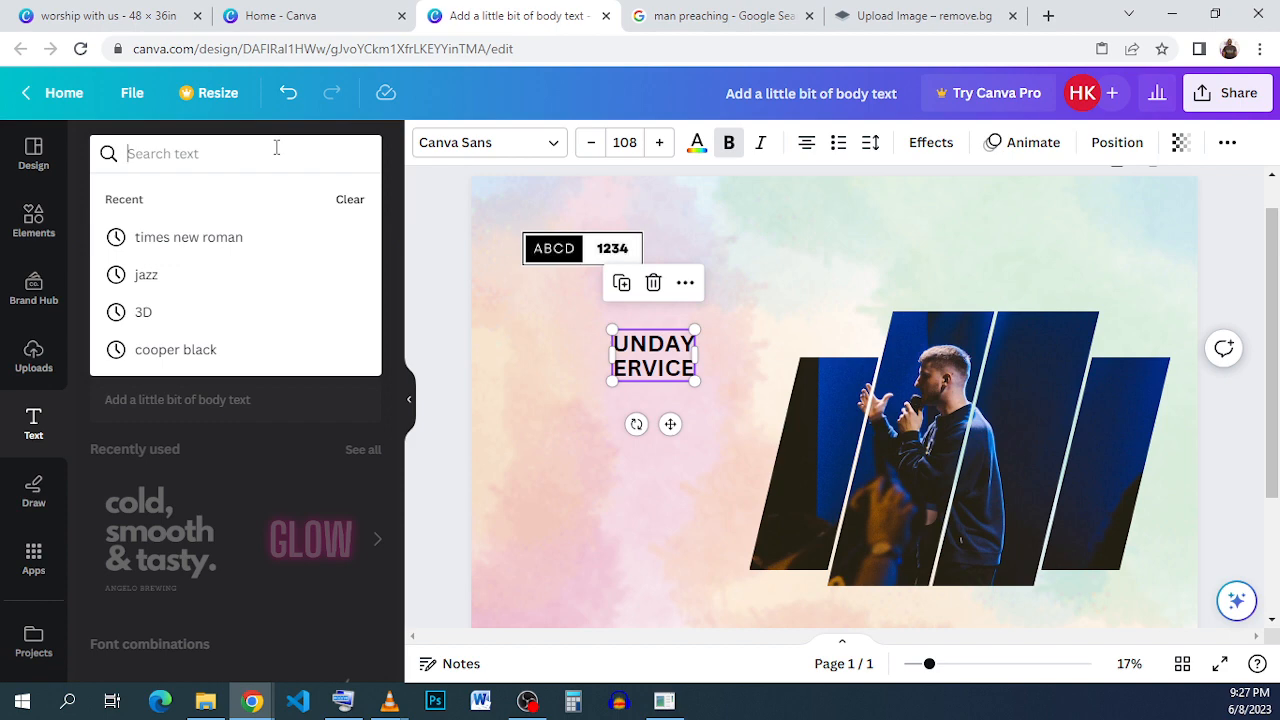
{"action": "type", "text": "ARCHI"}
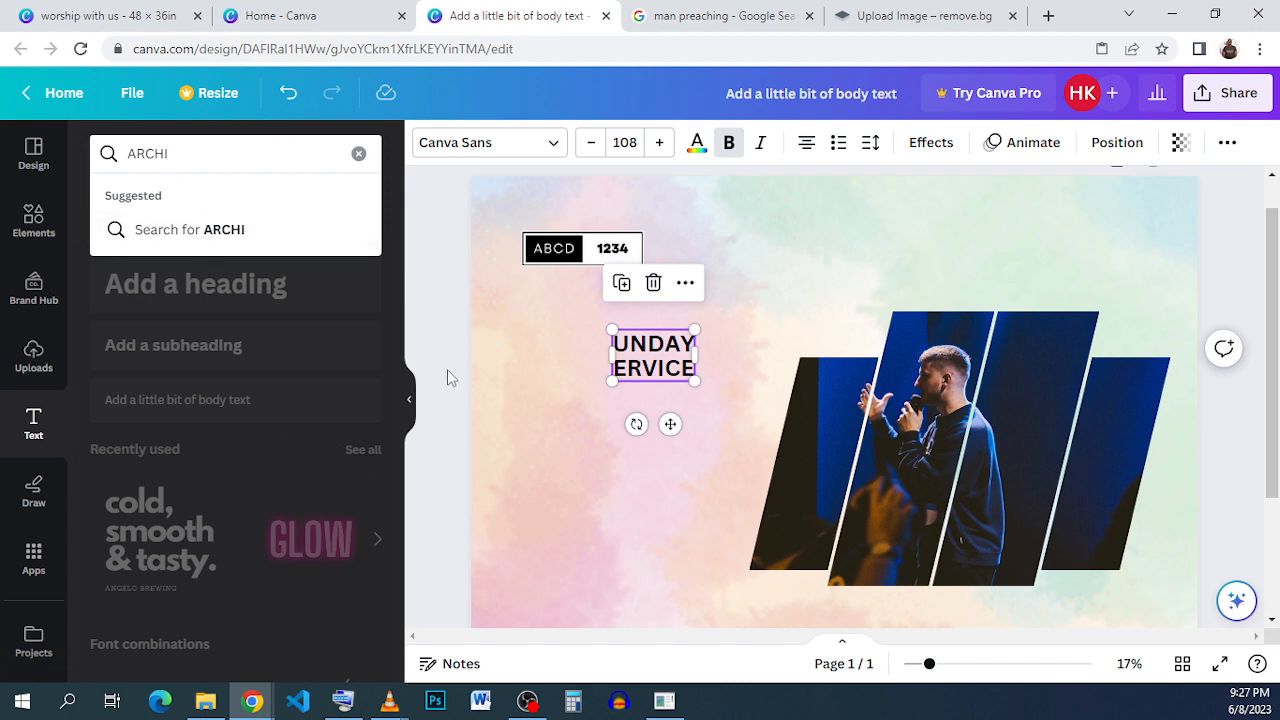
{"action": "double_click", "coordinate": [148, 153]}
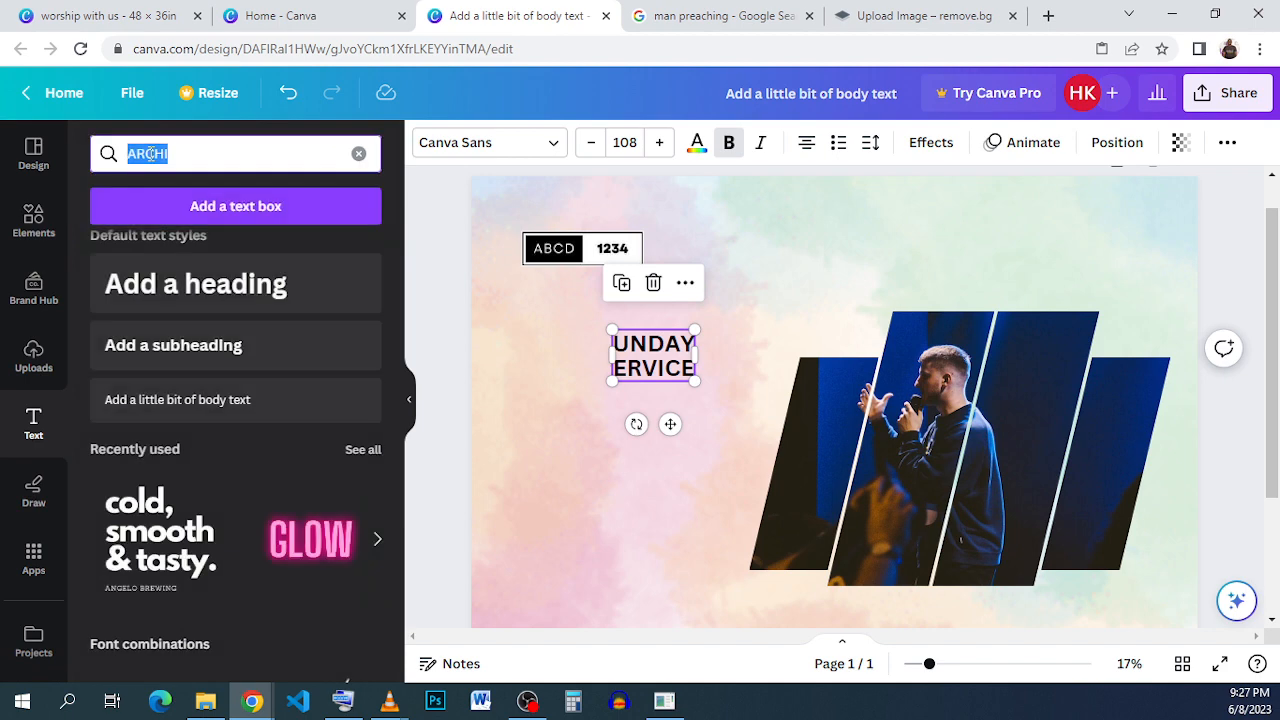
{"action": "right_click", "coordinate": [148, 153]}
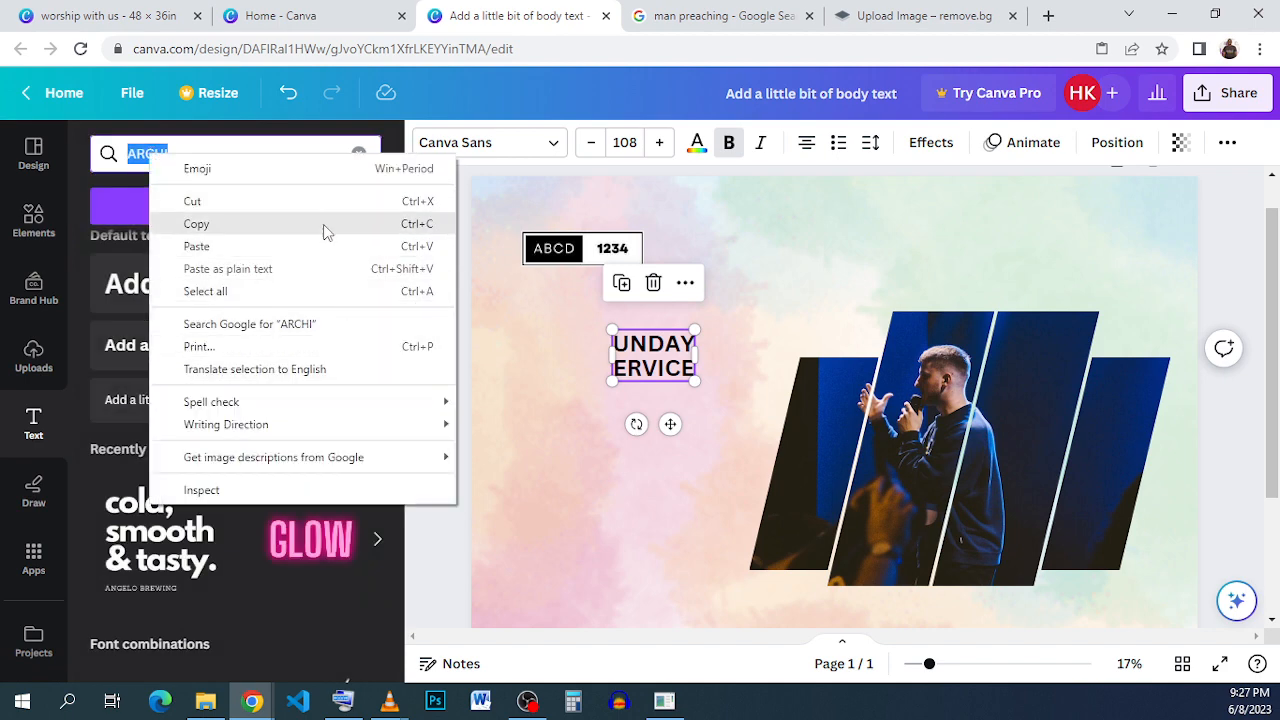
{"action": "left_click", "coordinate": [324, 224]}
{"action": "left_click", "coordinate": [436, 152]}
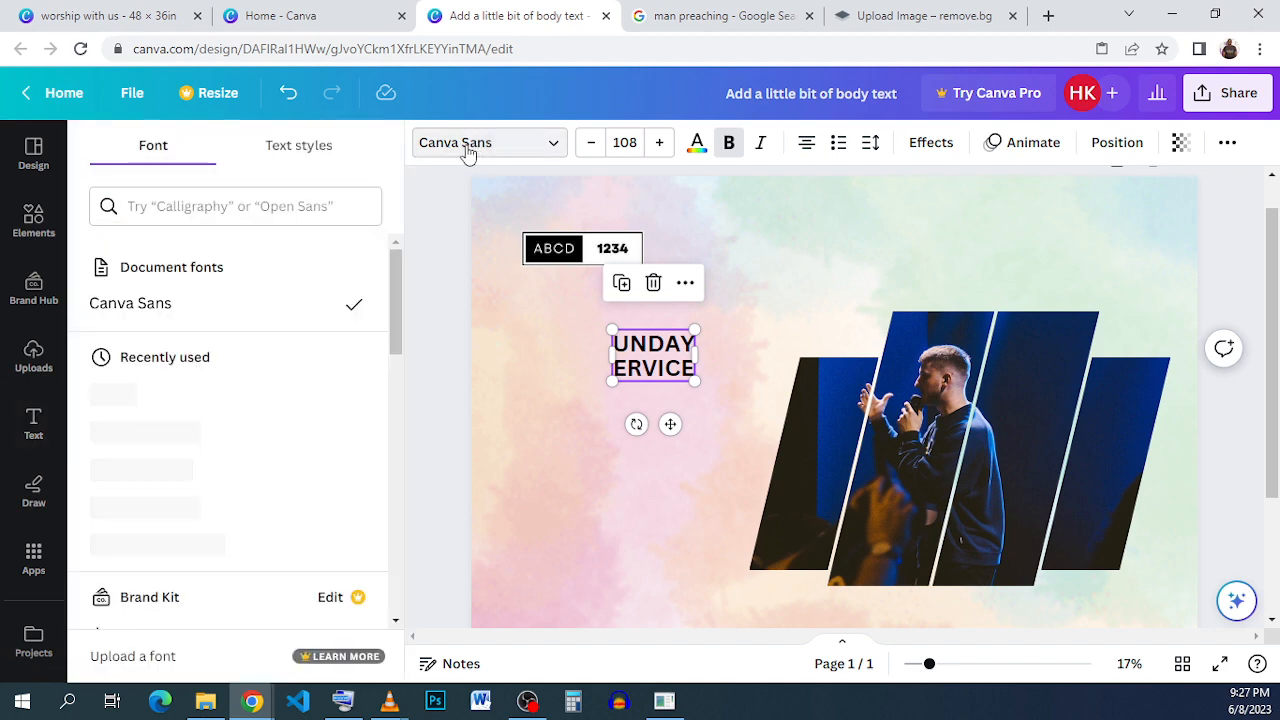
{"action": "right_click", "coordinate": [271, 212]}
{"action": "left_click", "coordinate": [375, 364]}
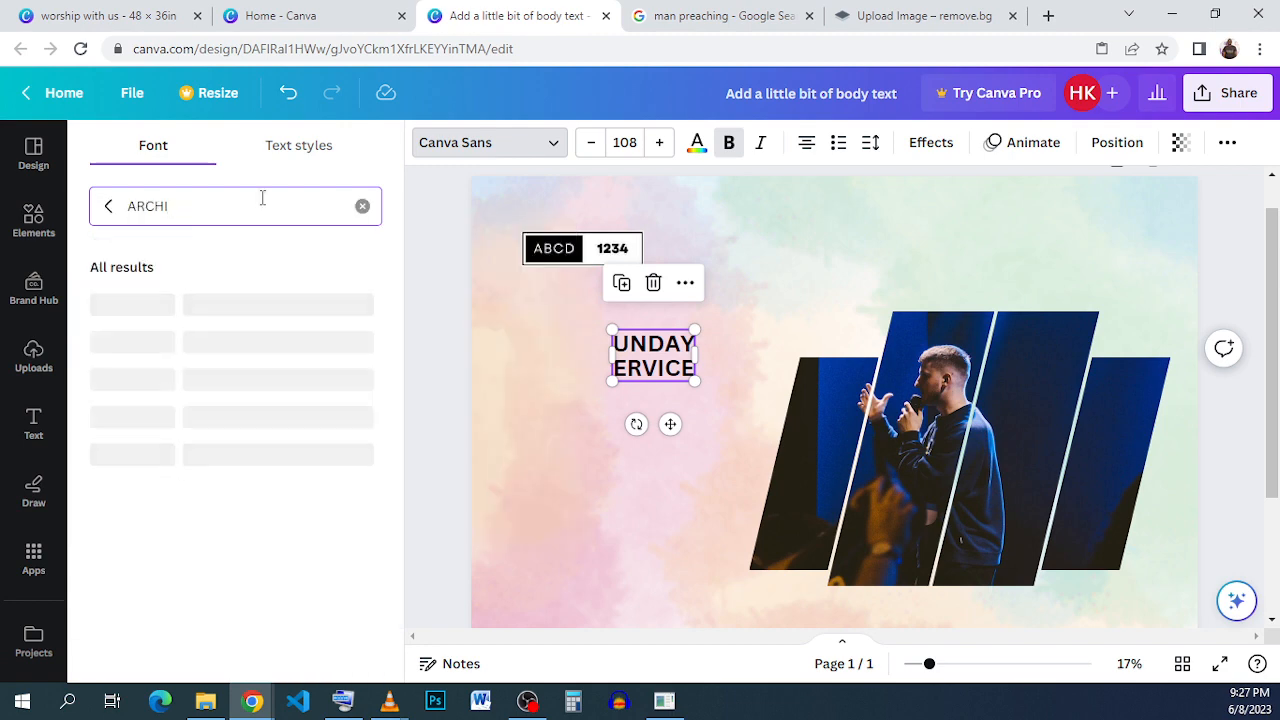
- Check the font used by the title in the reference worship design
{"action": "left_click", "coordinate": [133, 10]}
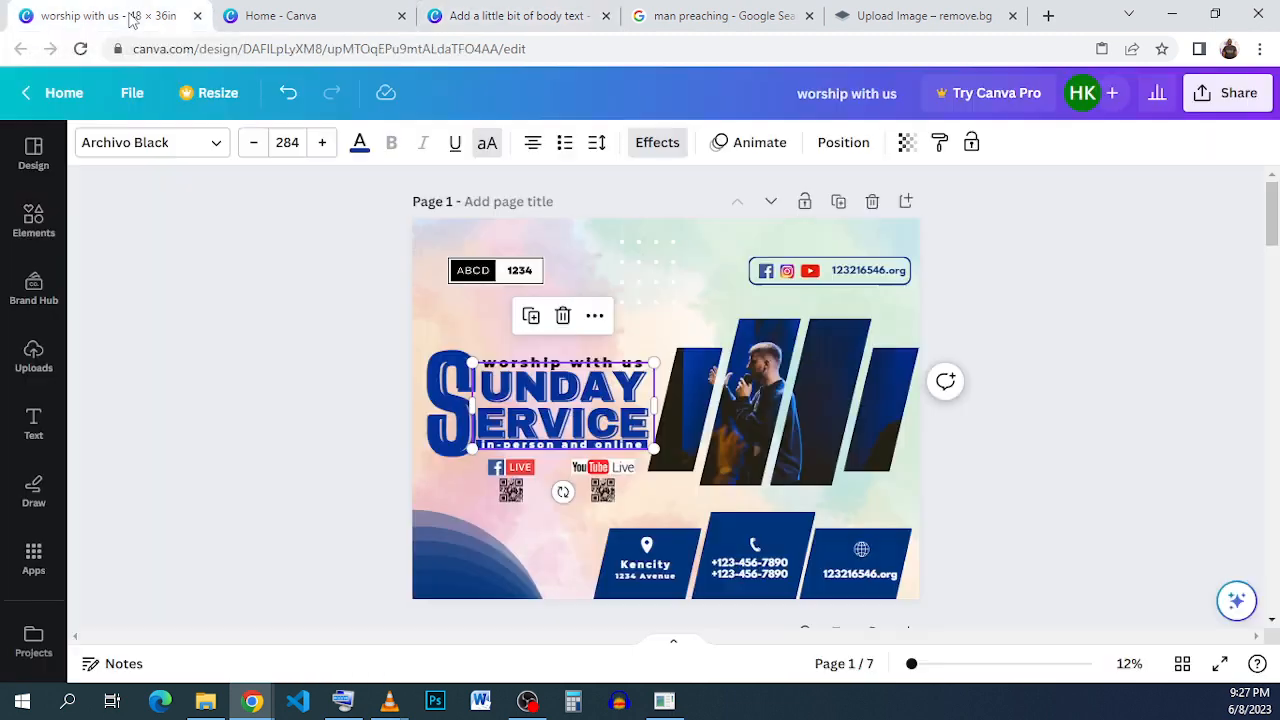
{"action": "left_click", "coordinate": [143, 147]}
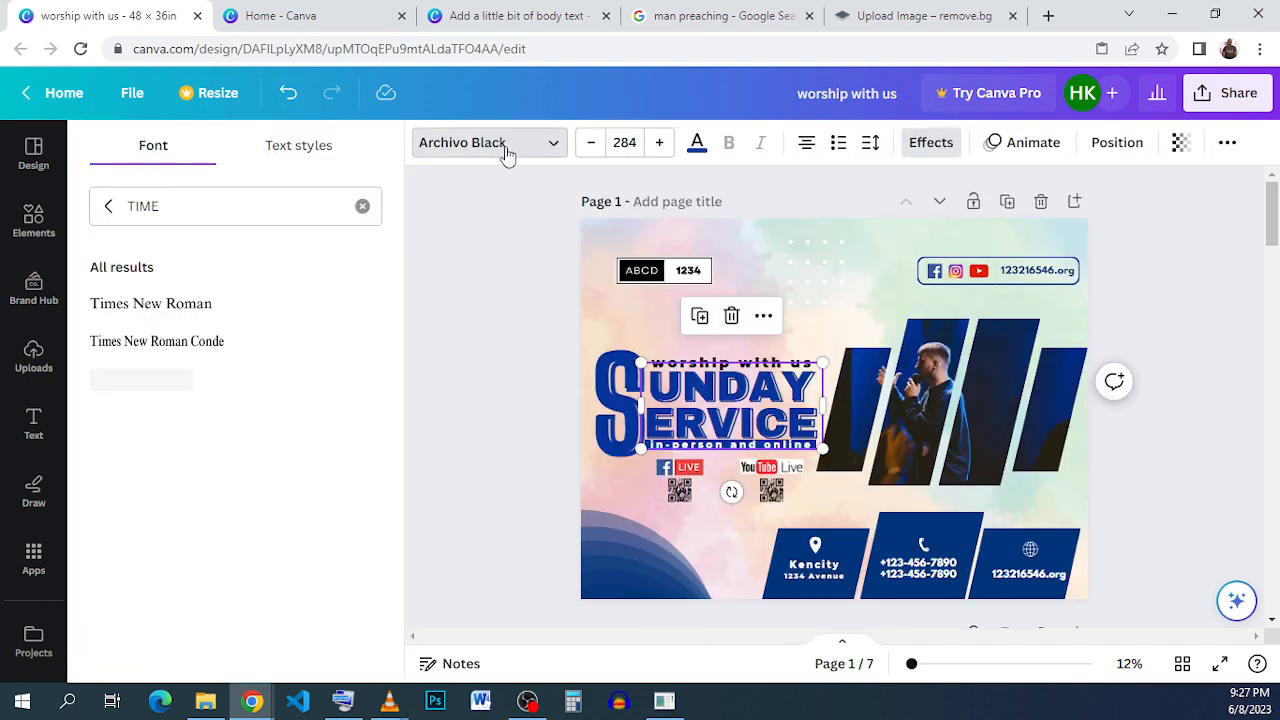
{"action": "left_click", "coordinate": [500, 148]}
{"action": "left_click", "coordinate": [166, 151]}
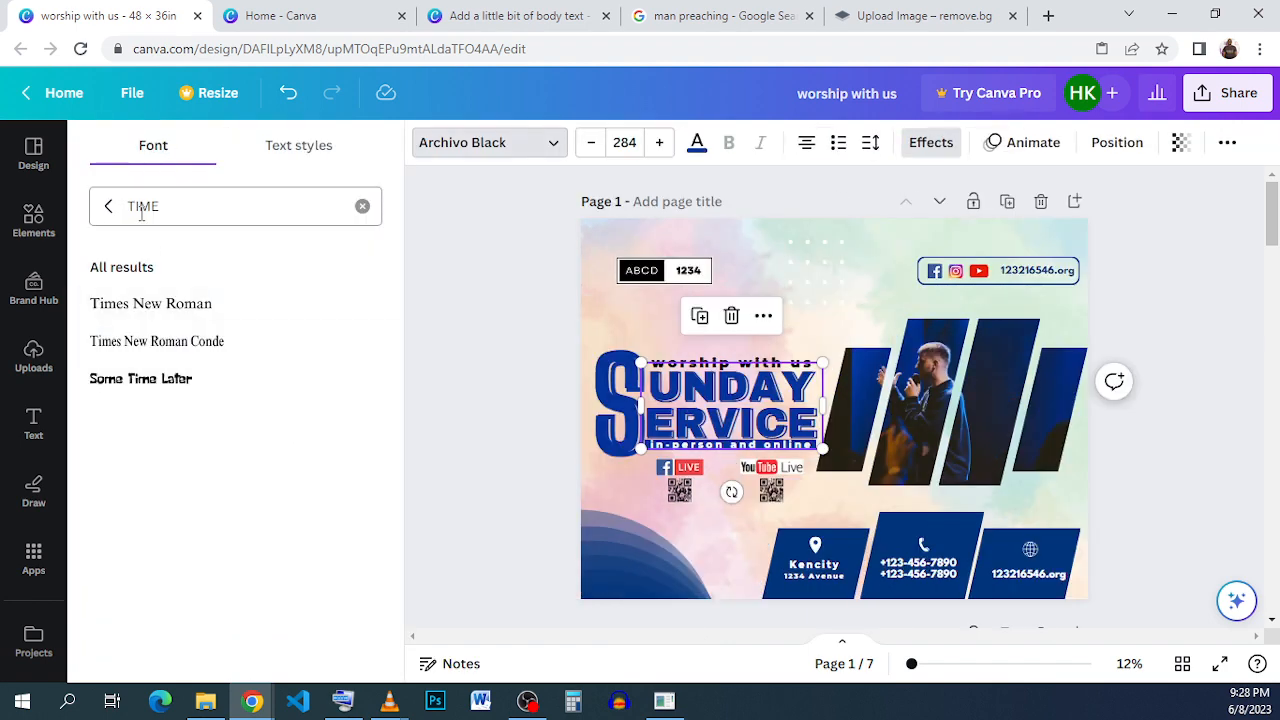
- Apply the Archivo Black font to the UNDAY ERVICE title text
{"action": "left_click", "coordinate": [466, 8]}
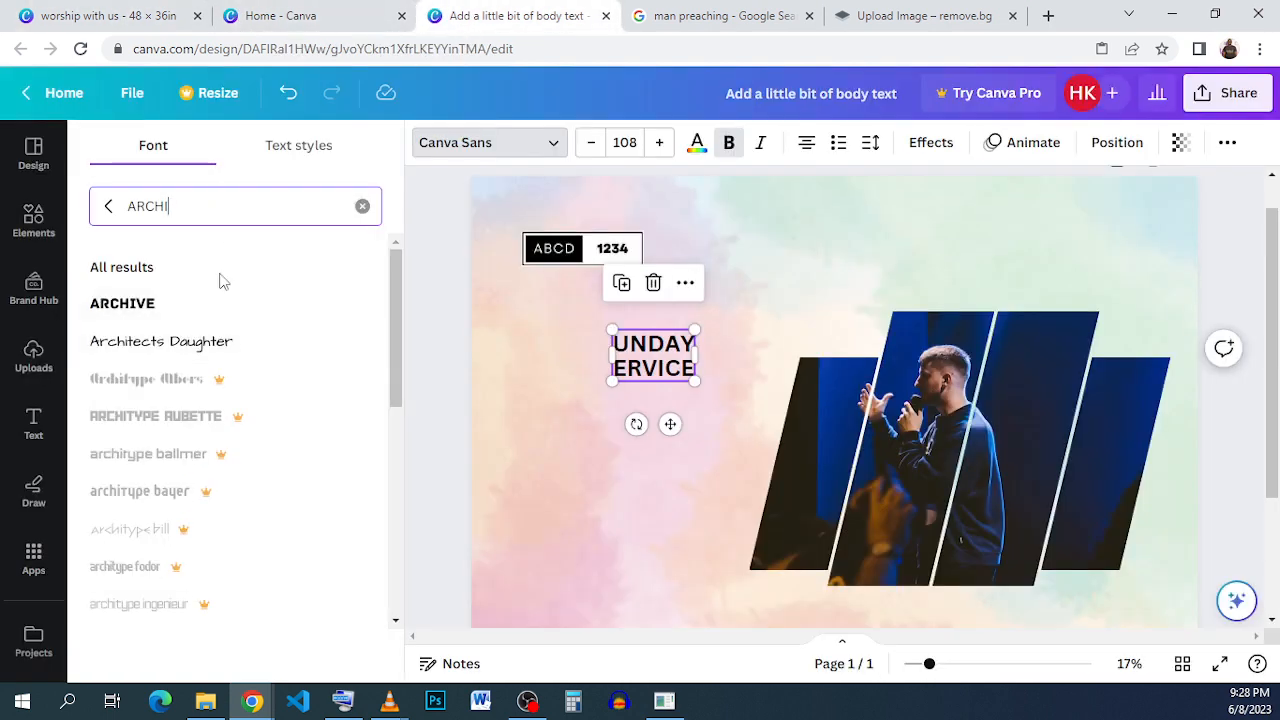
{"action": "scroll", "coordinate": [254, 354], "scroll_direction": "down", "scroll_amount": 3}
{"action": "scroll", "coordinate": [240, 400], "scroll_direction": "down", "scroll_amount": 1}
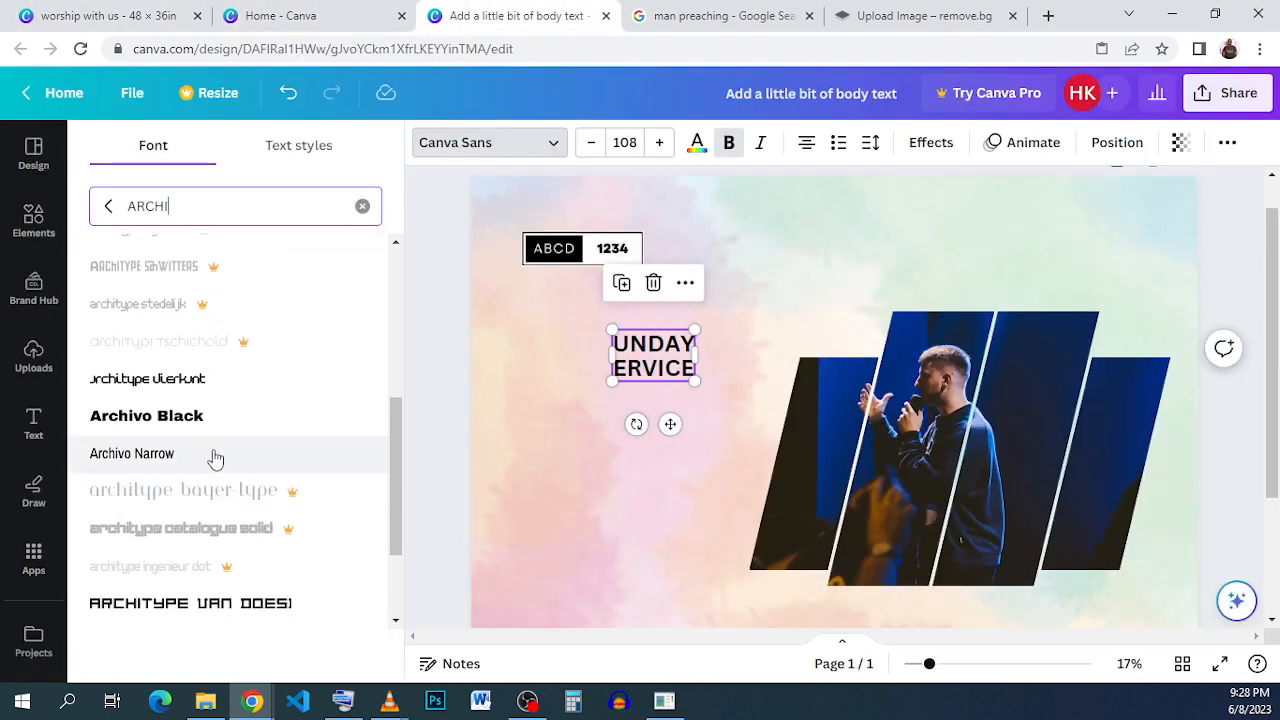
{"action": "left_click", "coordinate": [250, 427]}
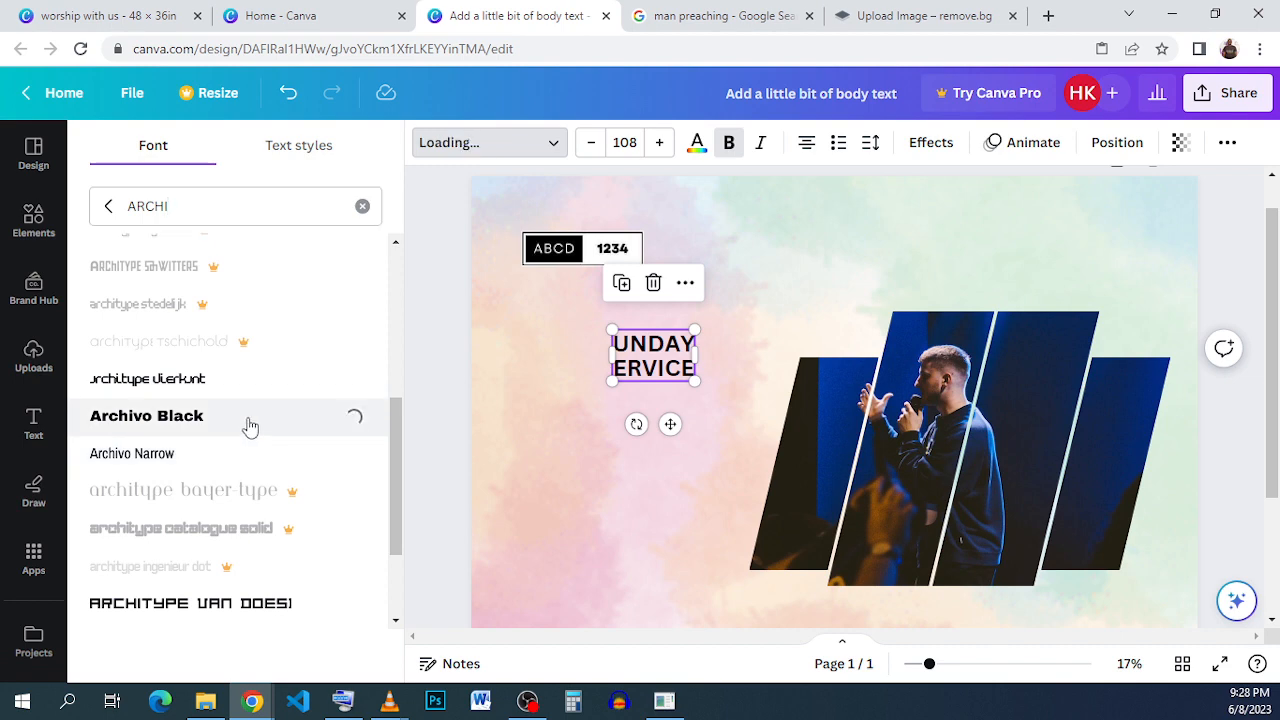
- Enlarge the title text box to about 11.3 × 6.1 in, font size 195
{"action": "left_click_drag", "start_coordinate": [703, 329], "coordinate": [795, 285]}
{"action": "left_click_drag", "start_coordinate": [745, 328], "coordinate": [687, 383]}
{"action": "left_click_drag", "start_coordinate": [737, 338], "coordinate": [728, 365]}
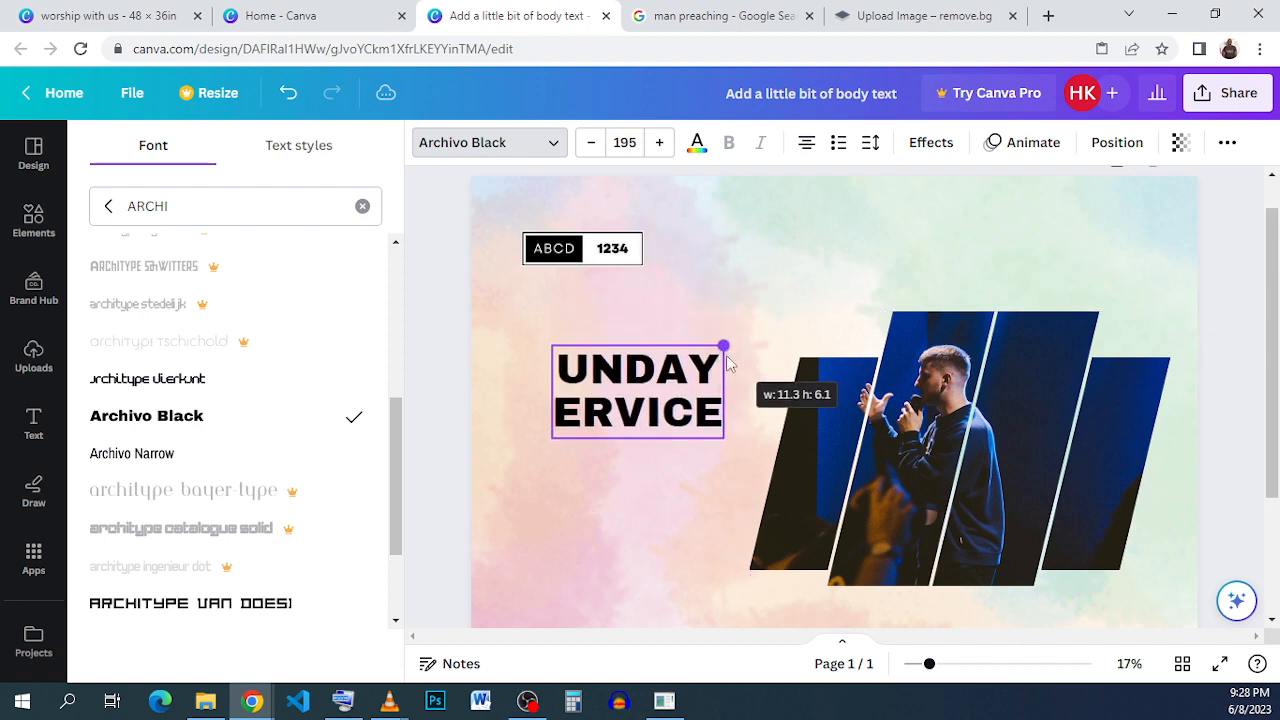
- Duplicate the title text, move the copy above it, and replace its text with S
{"action": "left_click", "coordinate": [557, 473]}
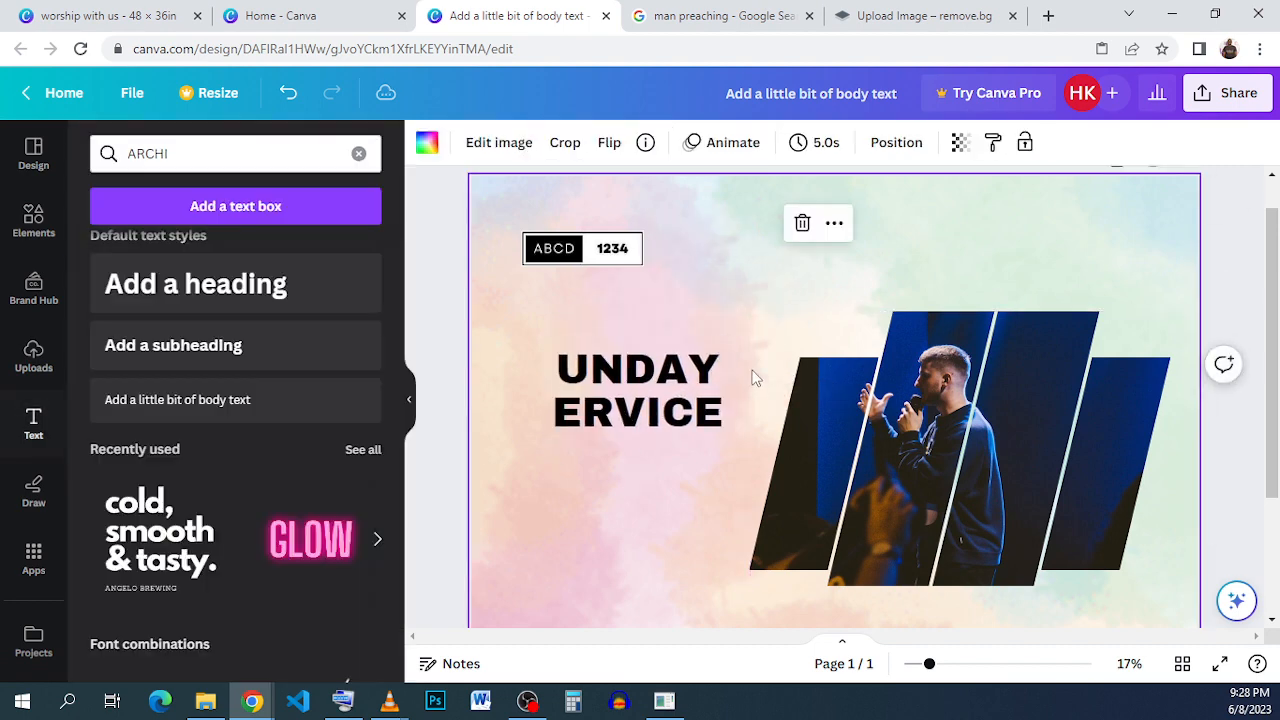
{"action": "left_click", "coordinate": [577, 388]}
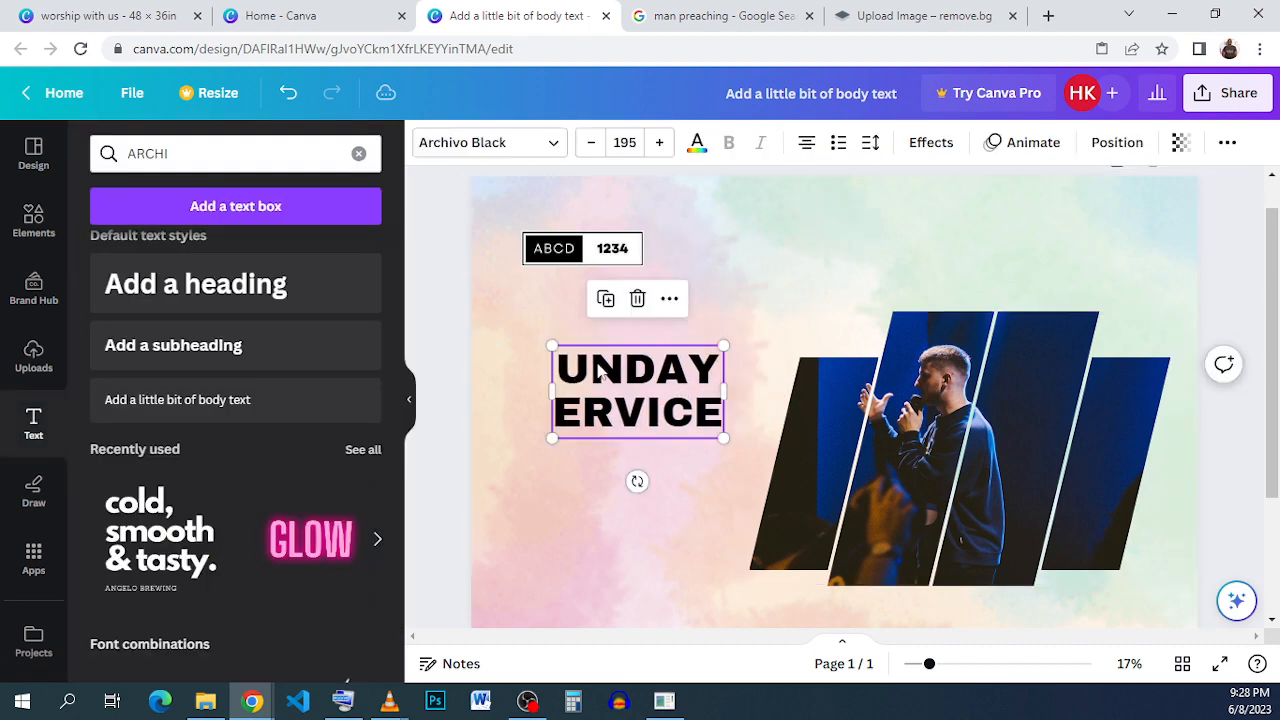
{"action": "left_click", "coordinate": [605, 299]}
{"action": "left_click_drag", "start_coordinate": [616, 374], "coordinate": [610, 330]}
{"action": "left_click", "coordinate": [610, 330]}
{"action": "type", "text": "S"}
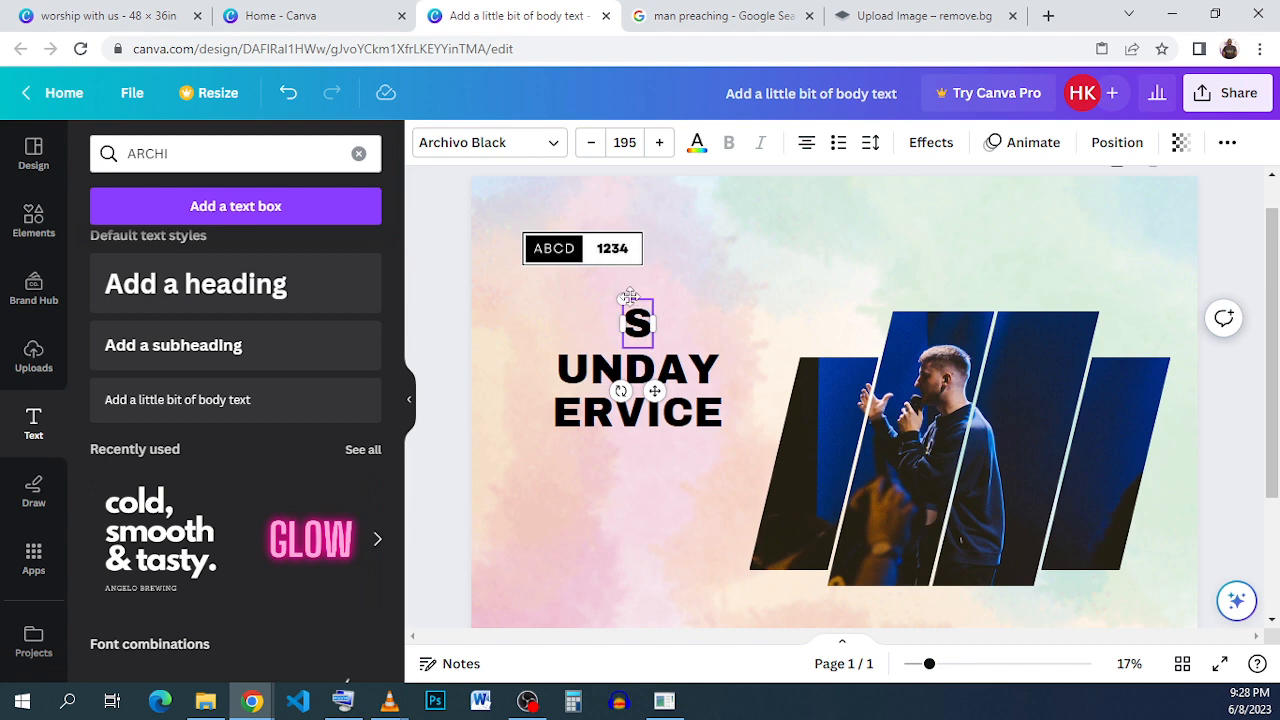
- Enlarge the S letter to a large size near the top-left corner
{"action": "left_click_drag", "start_coordinate": [620, 297], "coordinate": [486, 200]}
{"action": "left_click", "coordinate": [659, 318]}
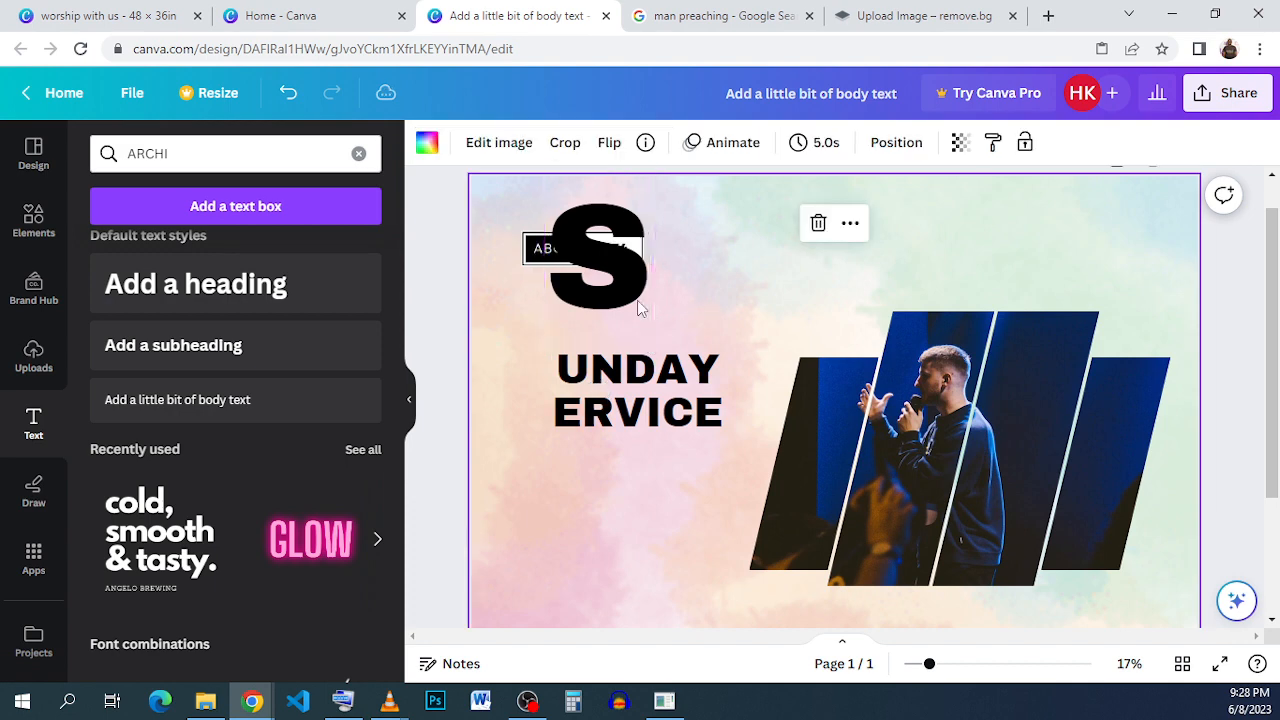
- Examine the font used for the large S in the reference flyer design
{"action": "left_click", "coordinate": [625, 296]}
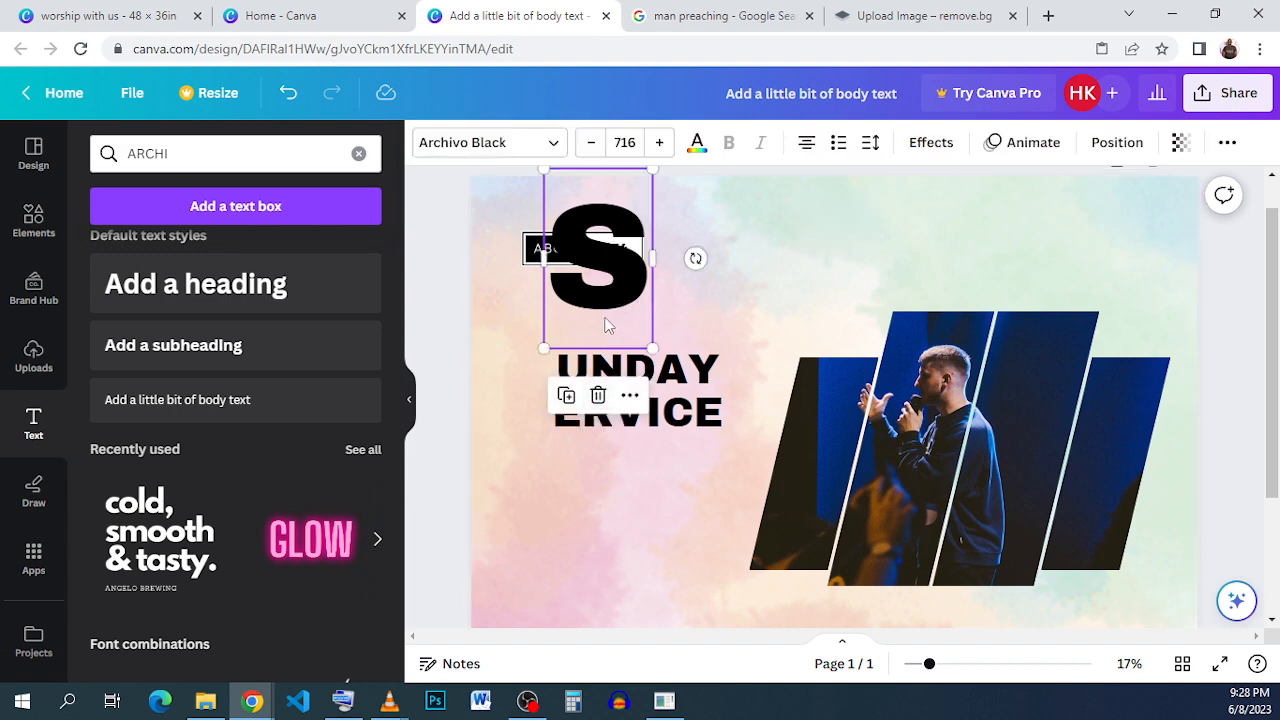
{"action": "left_click_drag", "start_coordinate": [603, 323], "coordinate": [763, 330]}
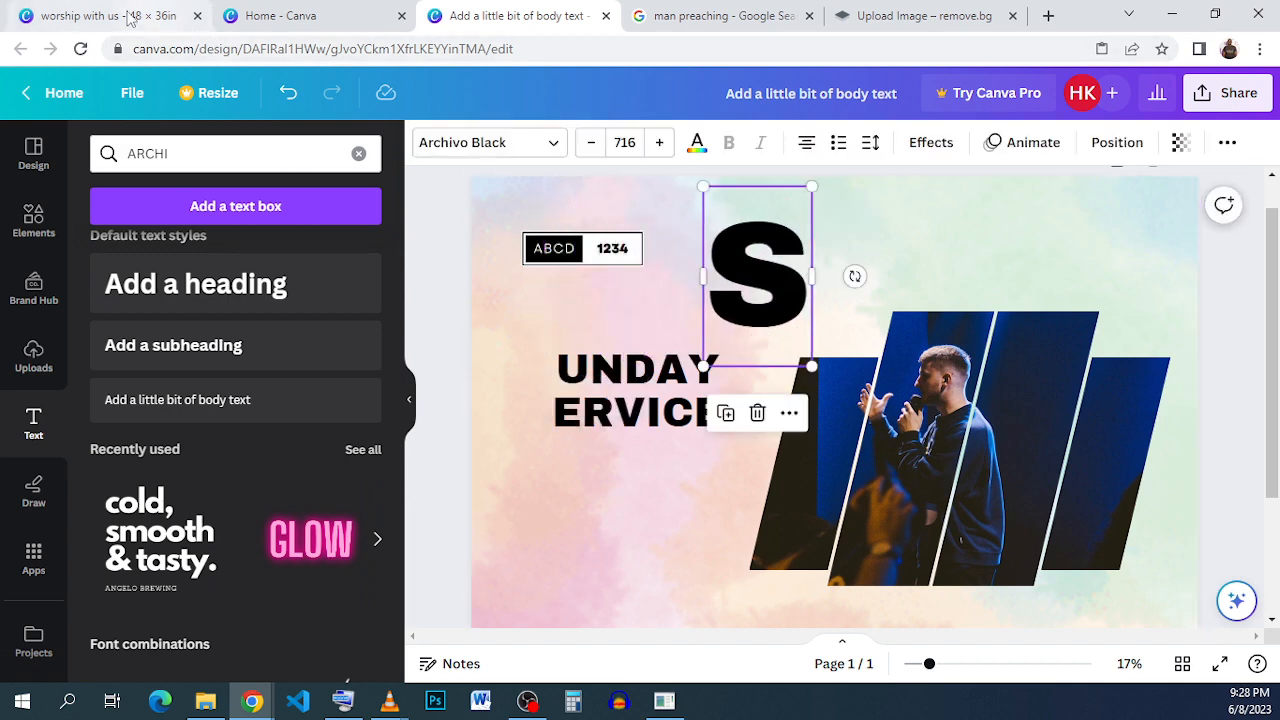
{"action": "left_click", "coordinate": [130, 15]}
{"action": "left_click", "coordinate": [605, 402]}
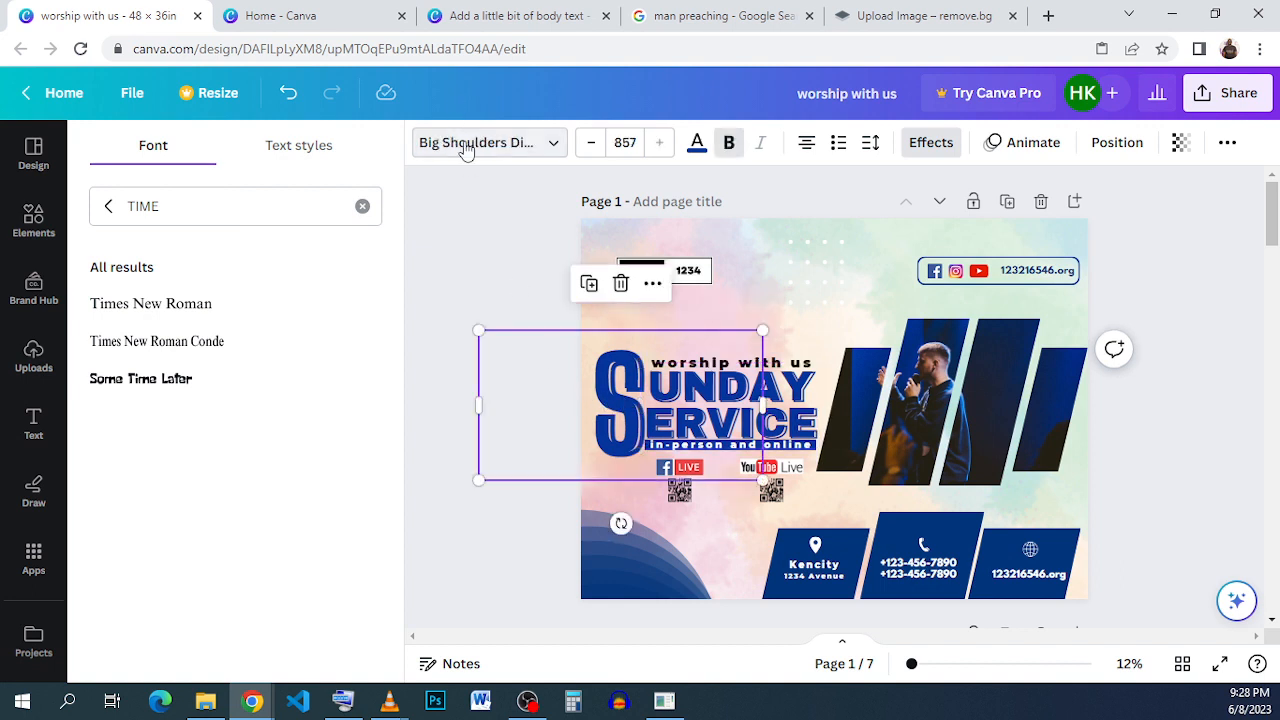
{"action": "left_click", "coordinate": [558, 148]}
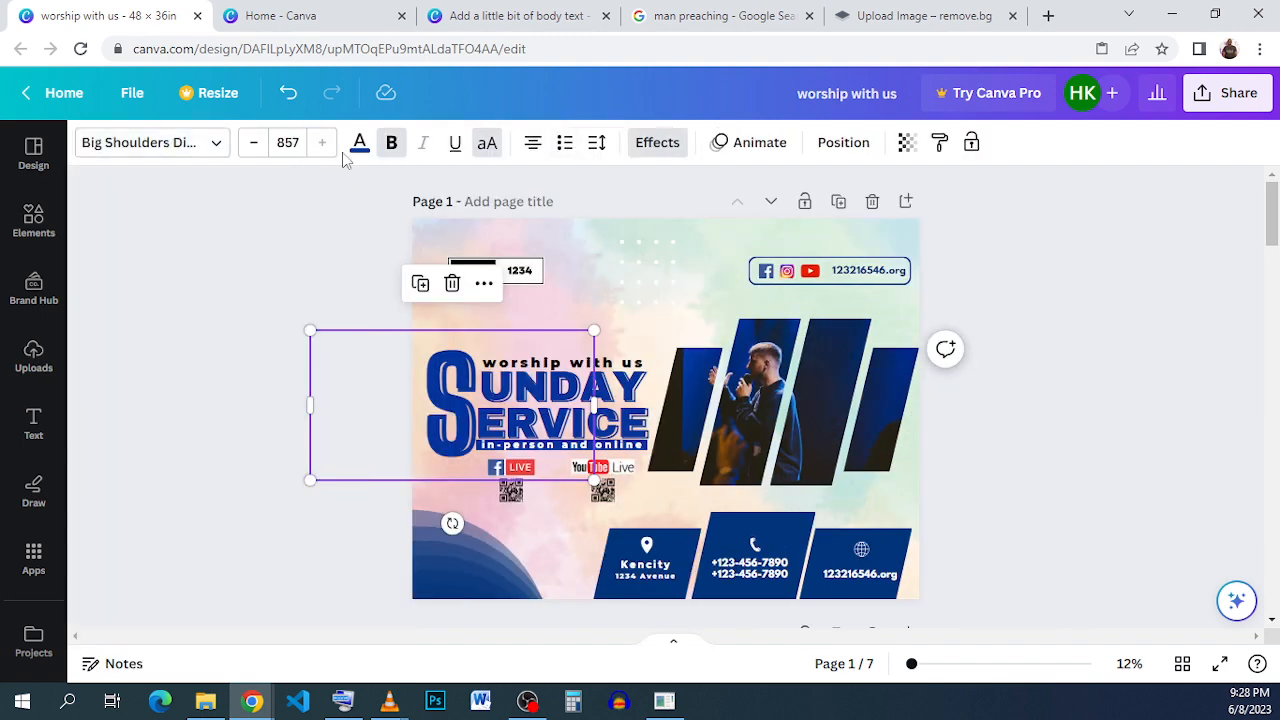
{"action": "left_click", "coordinate": [168, 143]}
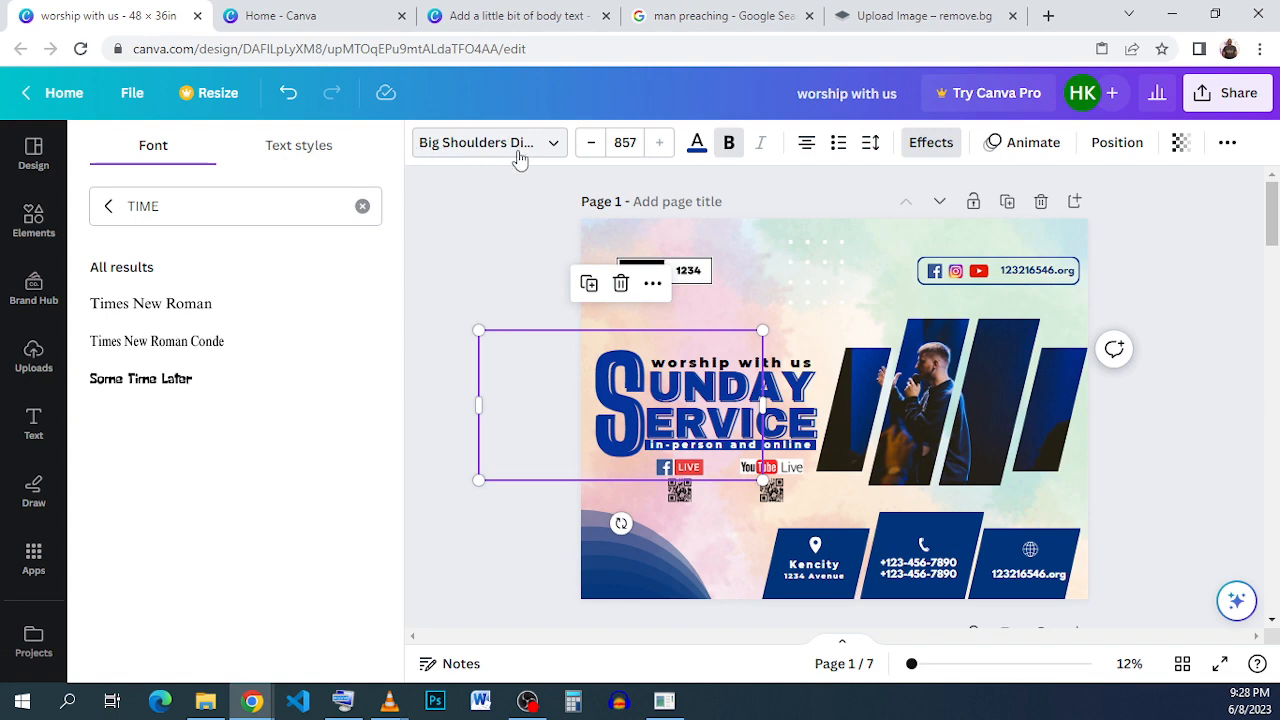
{"action": "left_click", "coordinate": [470, 15]}
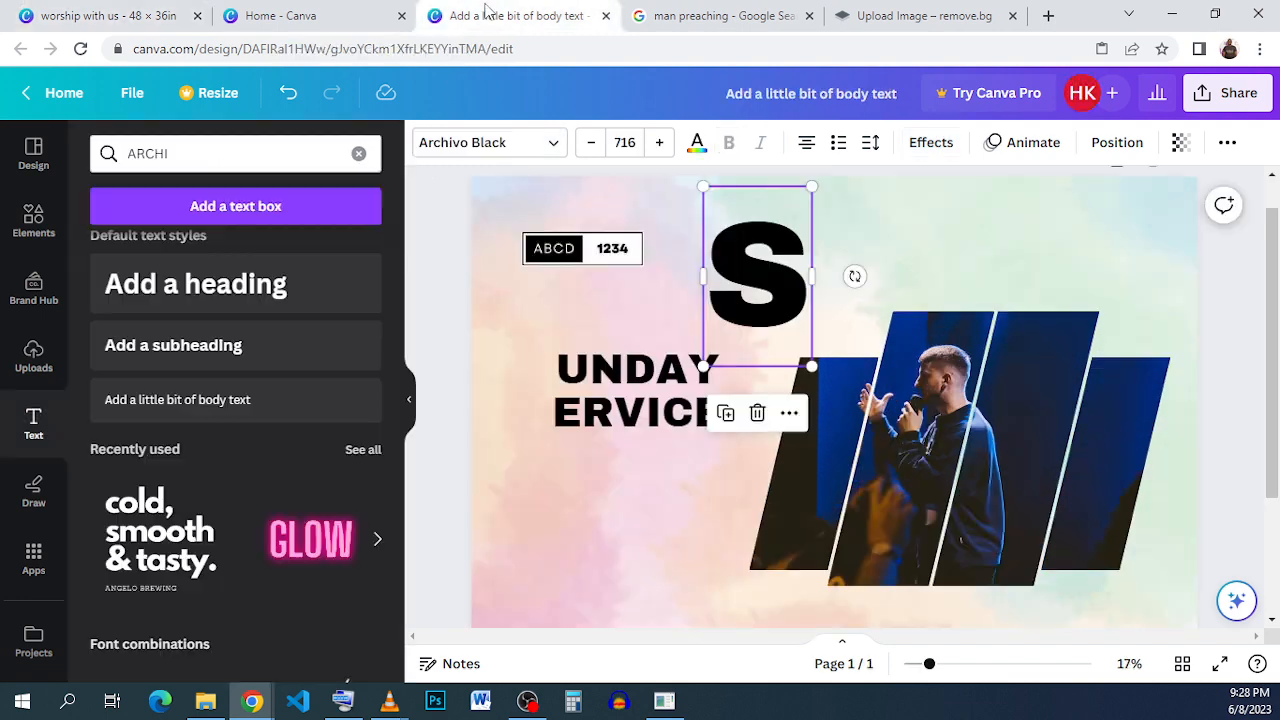
- Change the S letter's font to Big Shoulders Display
{"action": "left_click", "coordinate": [480, 145]}
{"action": "double_click", "coordinate": [243, 206]}
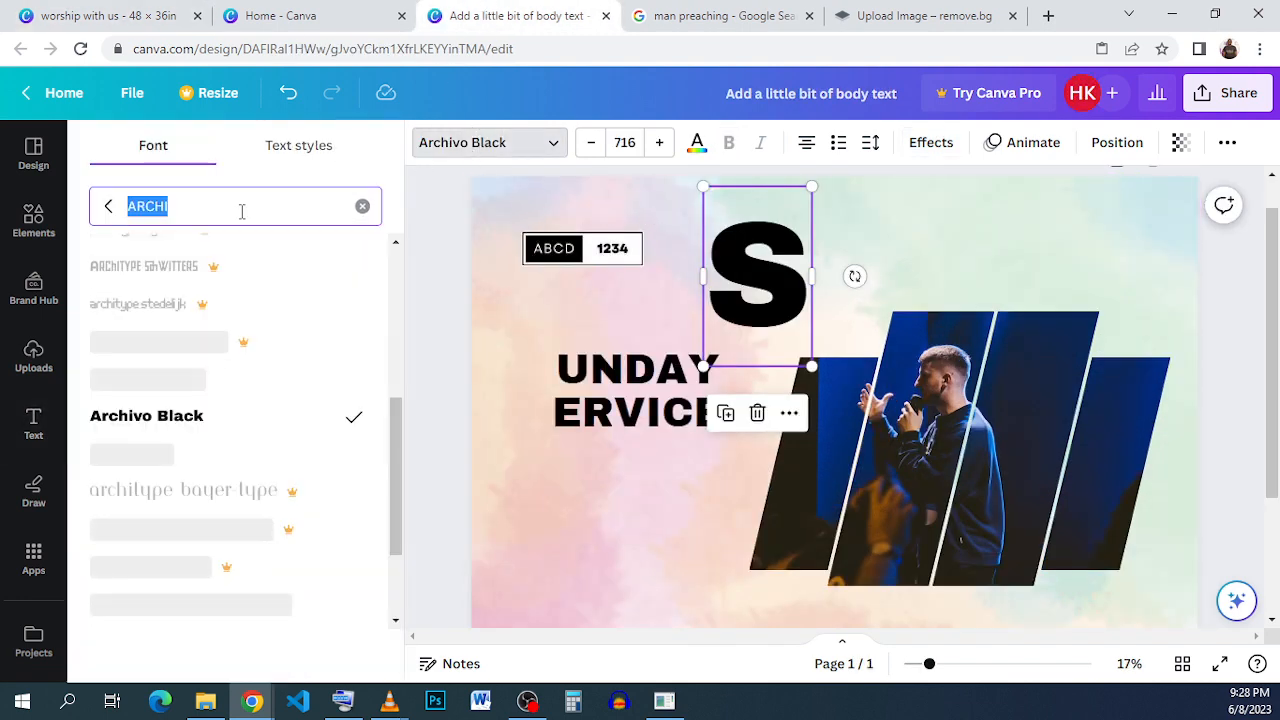
{"action": "type", "text": "BI"}
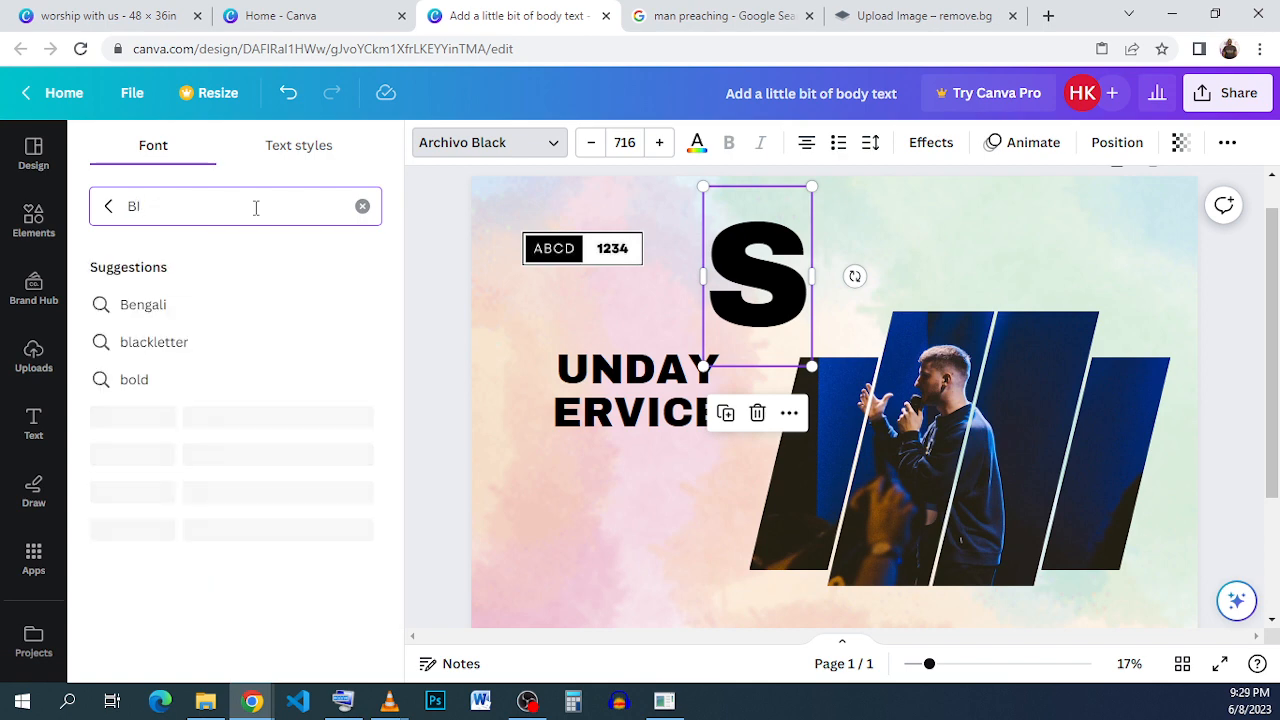
{"action": "type", "text": "G S"}
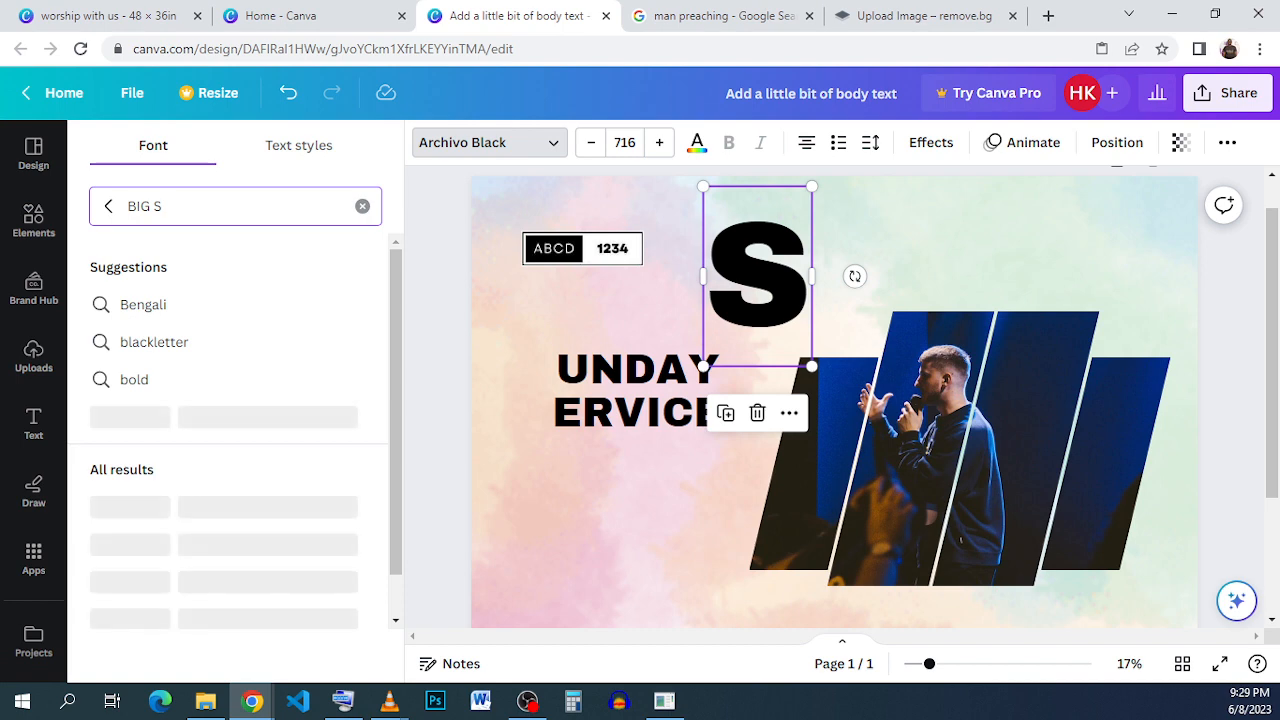
{"action": "type", "text": "HO"}
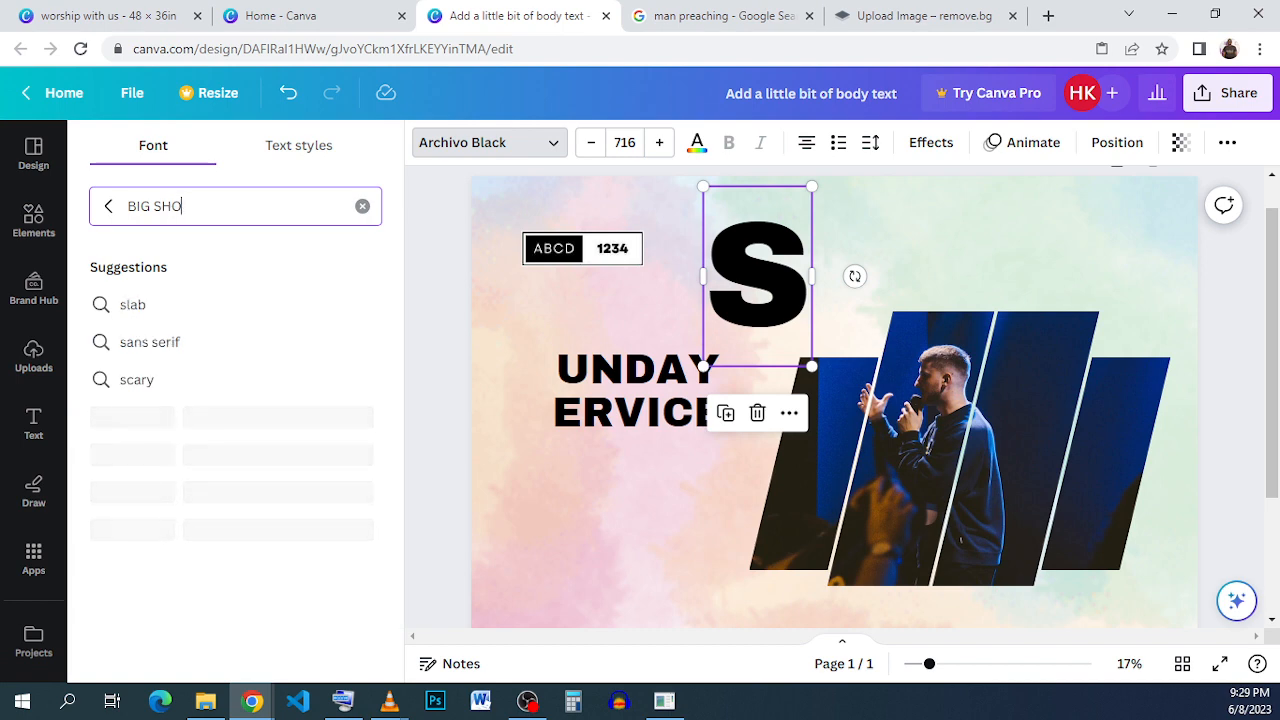
{"action": "type", "text": "U"}
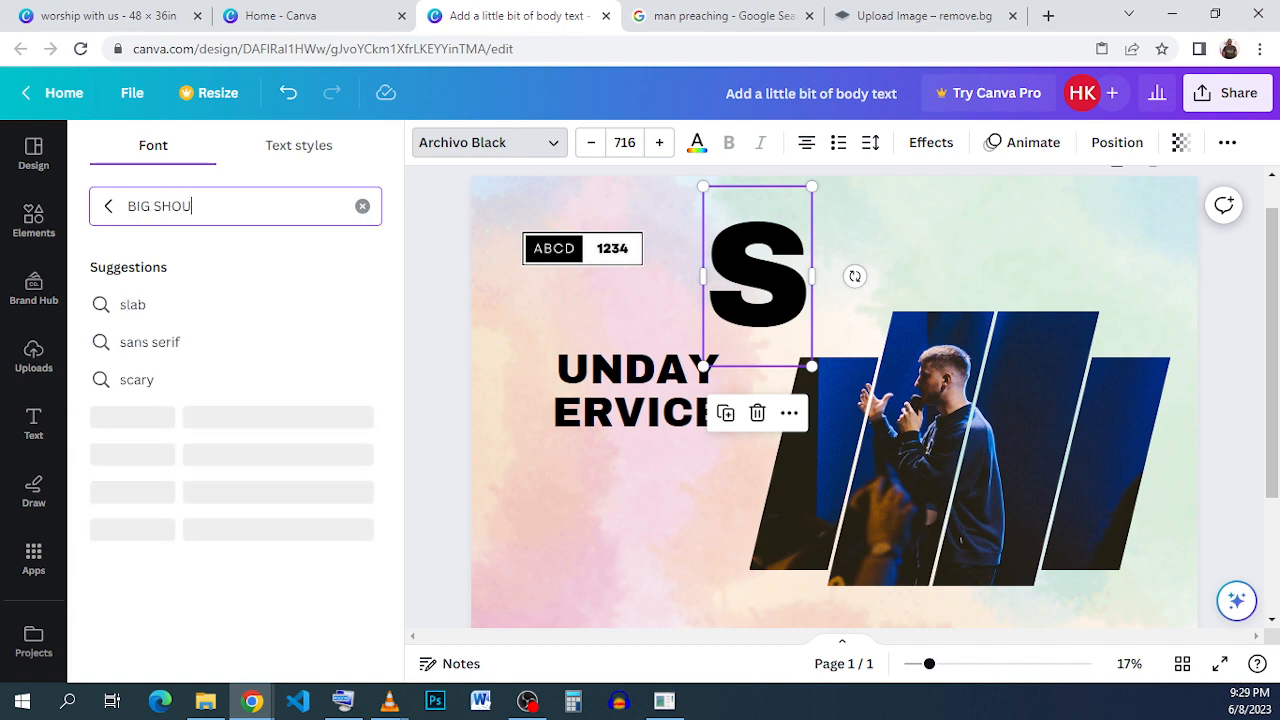
{"action": "type", "text": "LDER"}
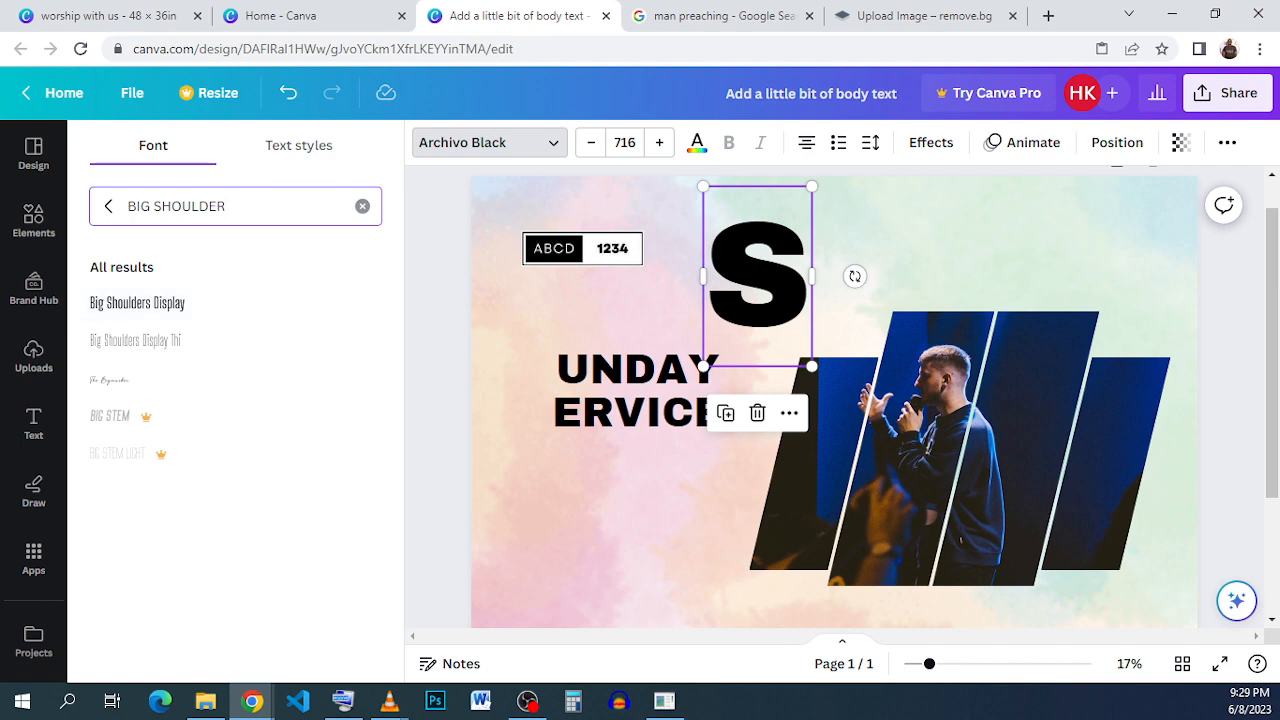
{"action": "left_click", "coordinate": [112, 17]}
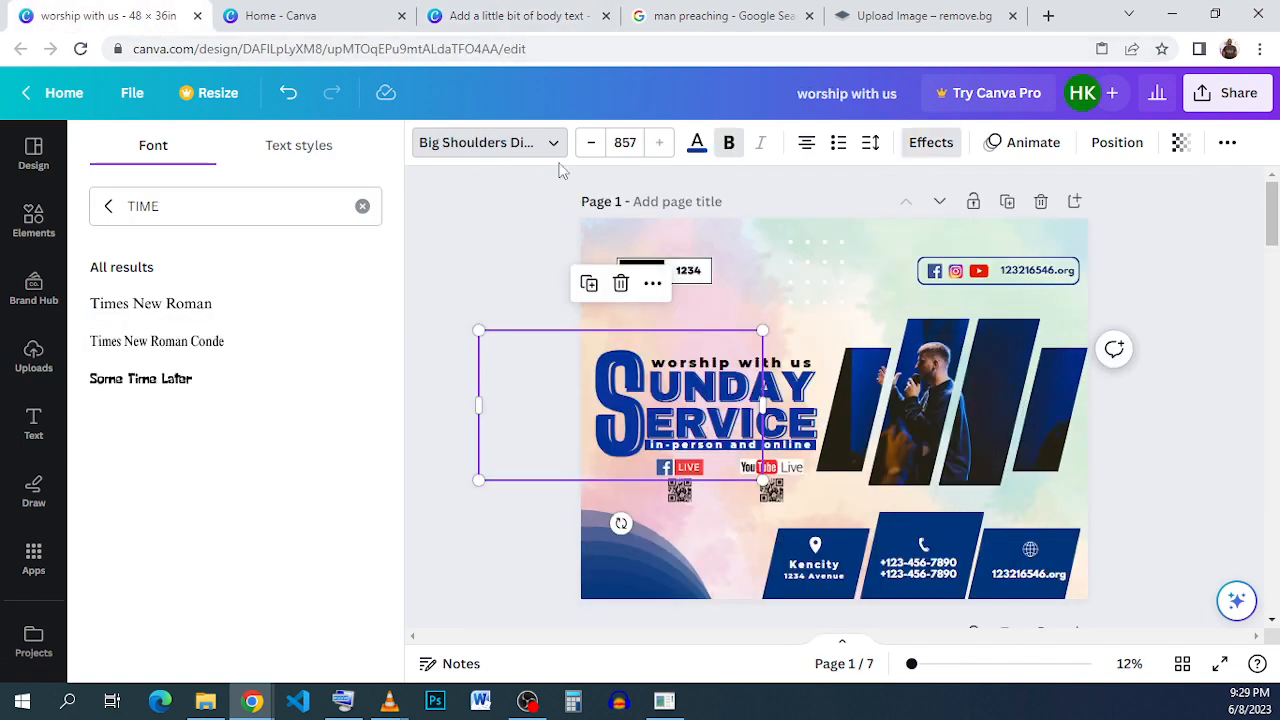
{"action": "left_click", "coordinate": [540, 16]}
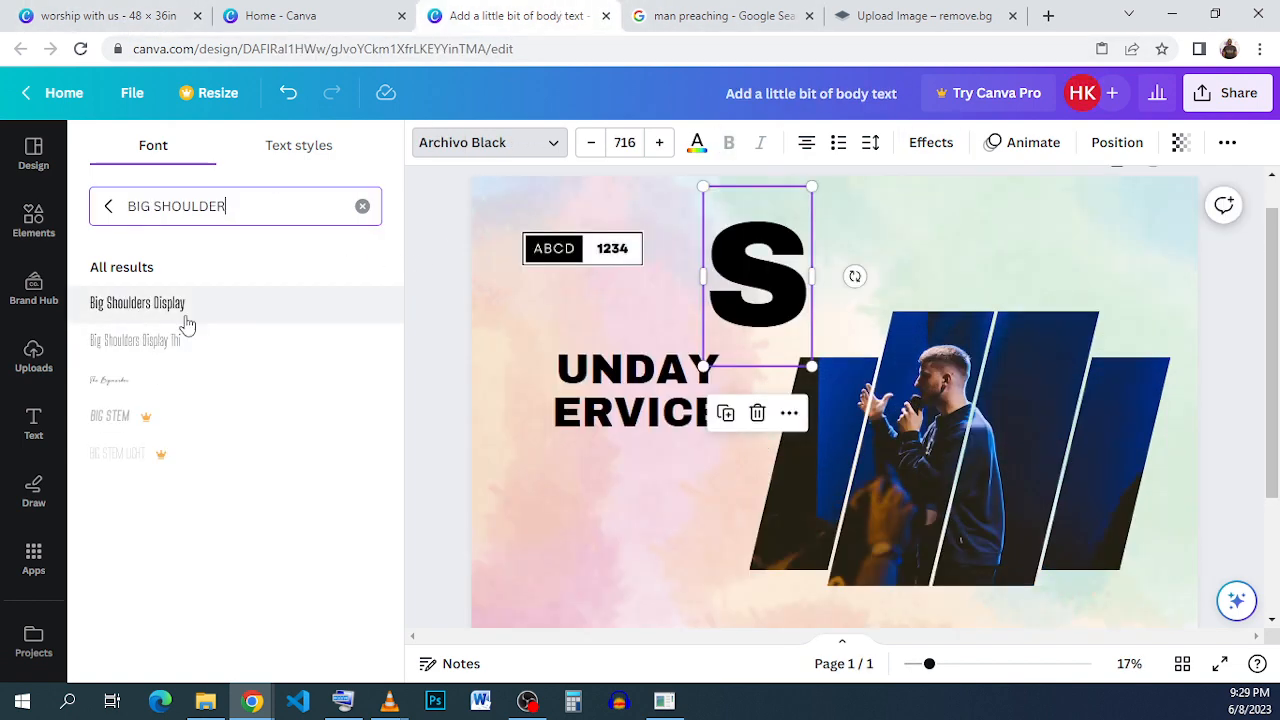
{"action": "left_click", "coordinate": [185, 322]}
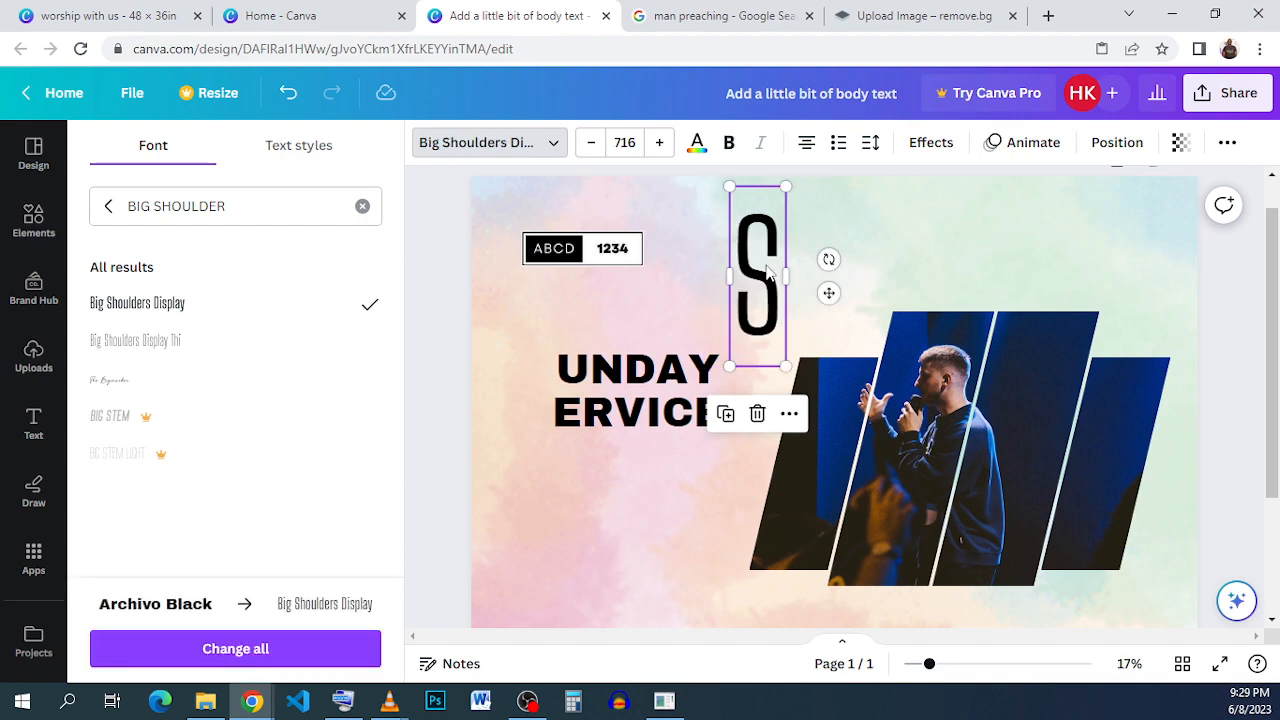
- Move the S beside the title lines, make it bold and resize it to font size 599
{"action": "left_click_drag", "start_coordinate": [768, 275], "coordinate": [531, 376]}
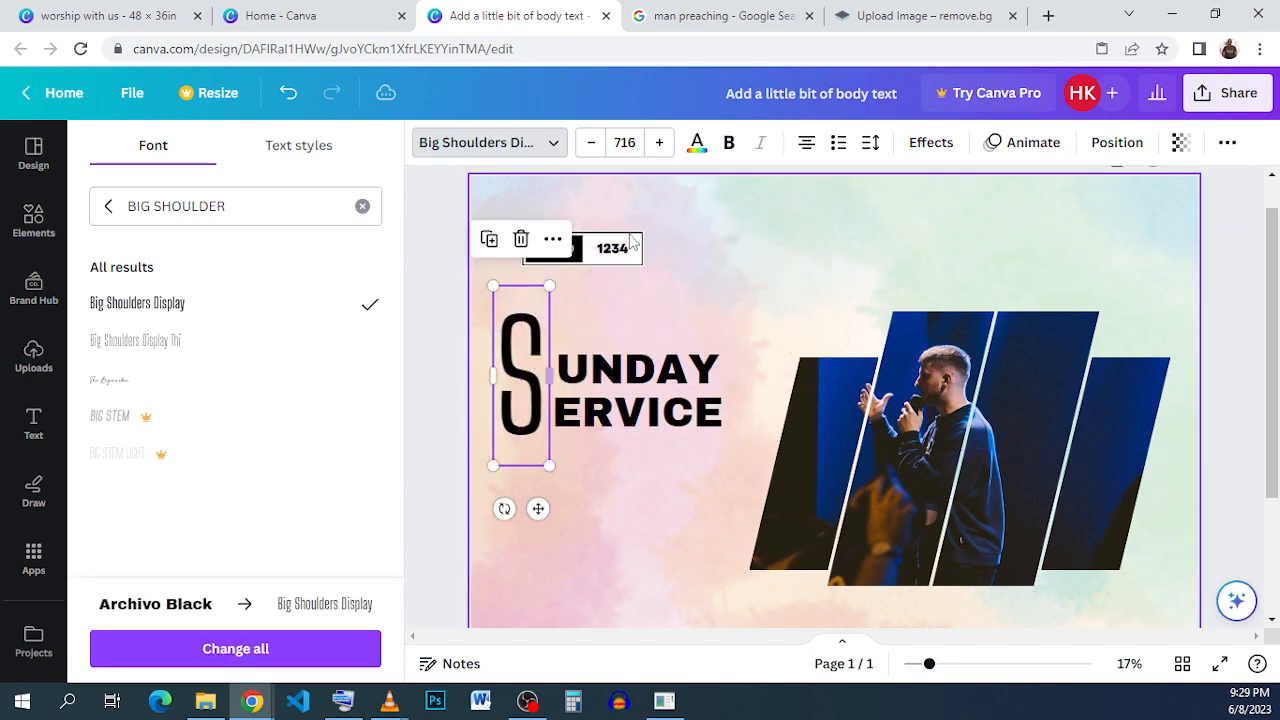
{"action": "left_click", "coordinate": [729, 142]}
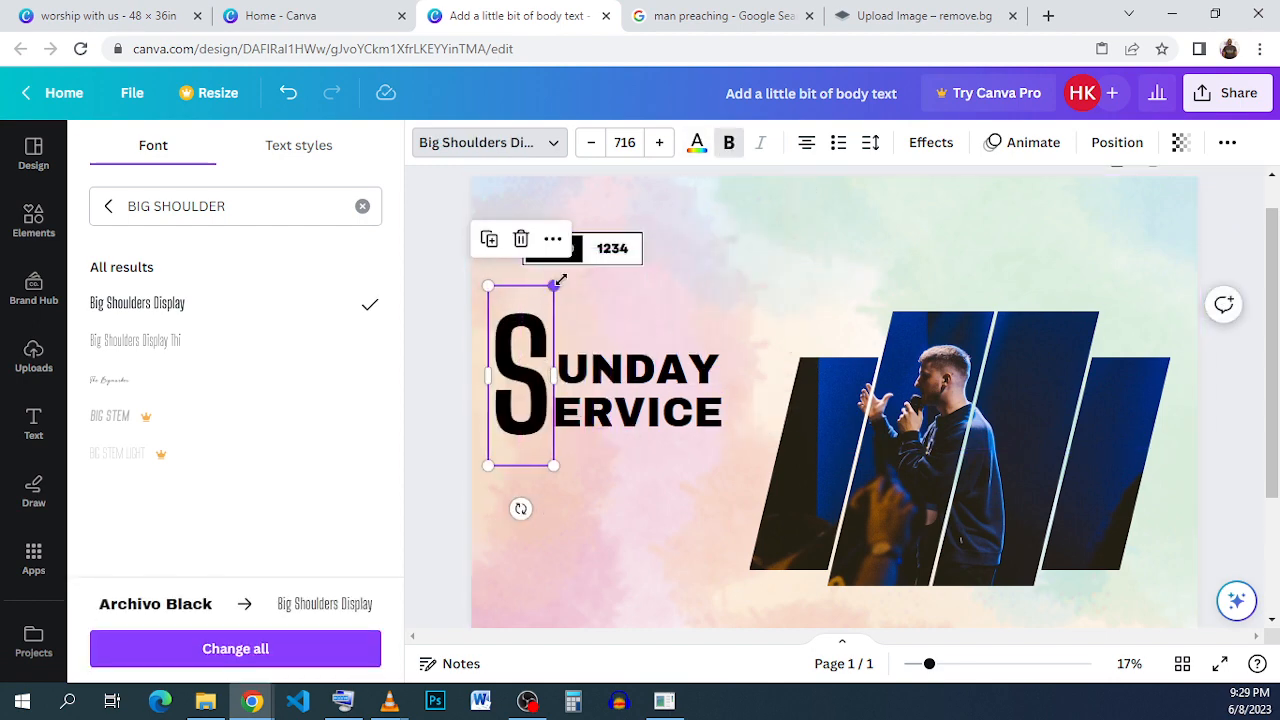
{"action": "left_click_drag", "start_coordinate": [554, 288], "coordinate": [537, 330]}
{"action": "left_click_drag", "start_coordinate": [506, 395], "coordinate": [518, 390]}
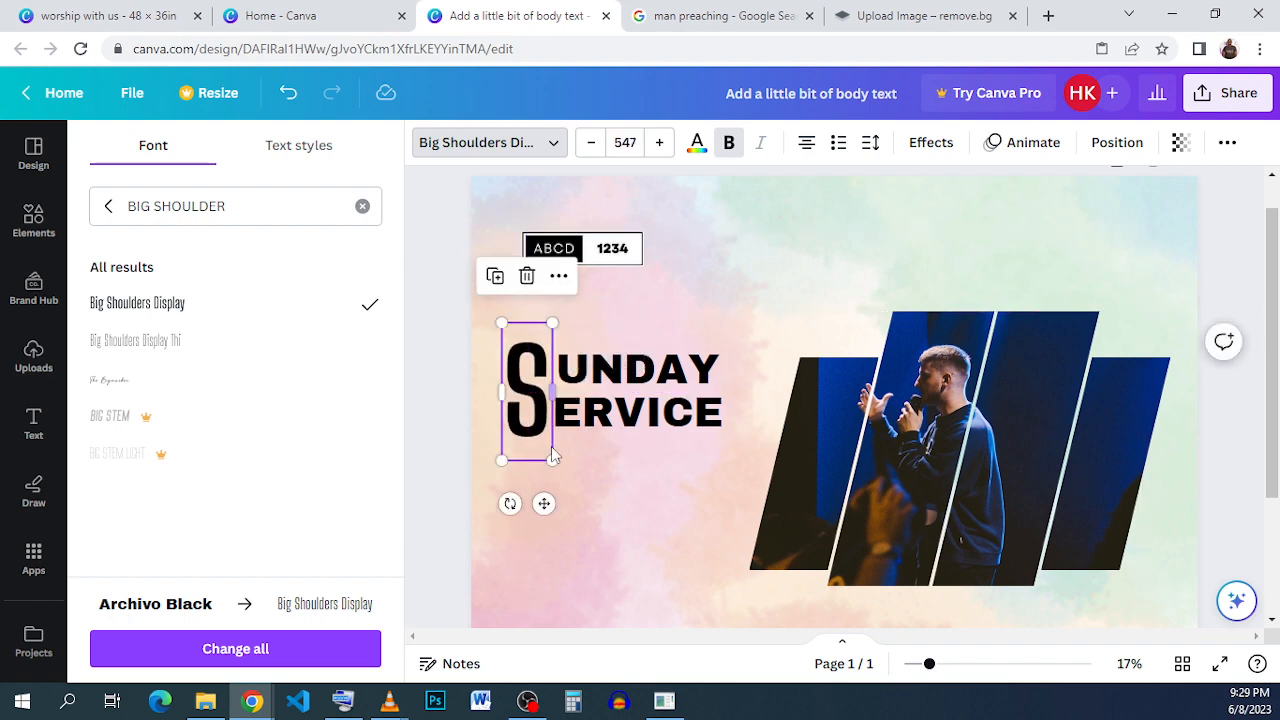
{"action": "left_click_drag", "start_coordinate": [553, 477], "coordinate": [558, 490]}
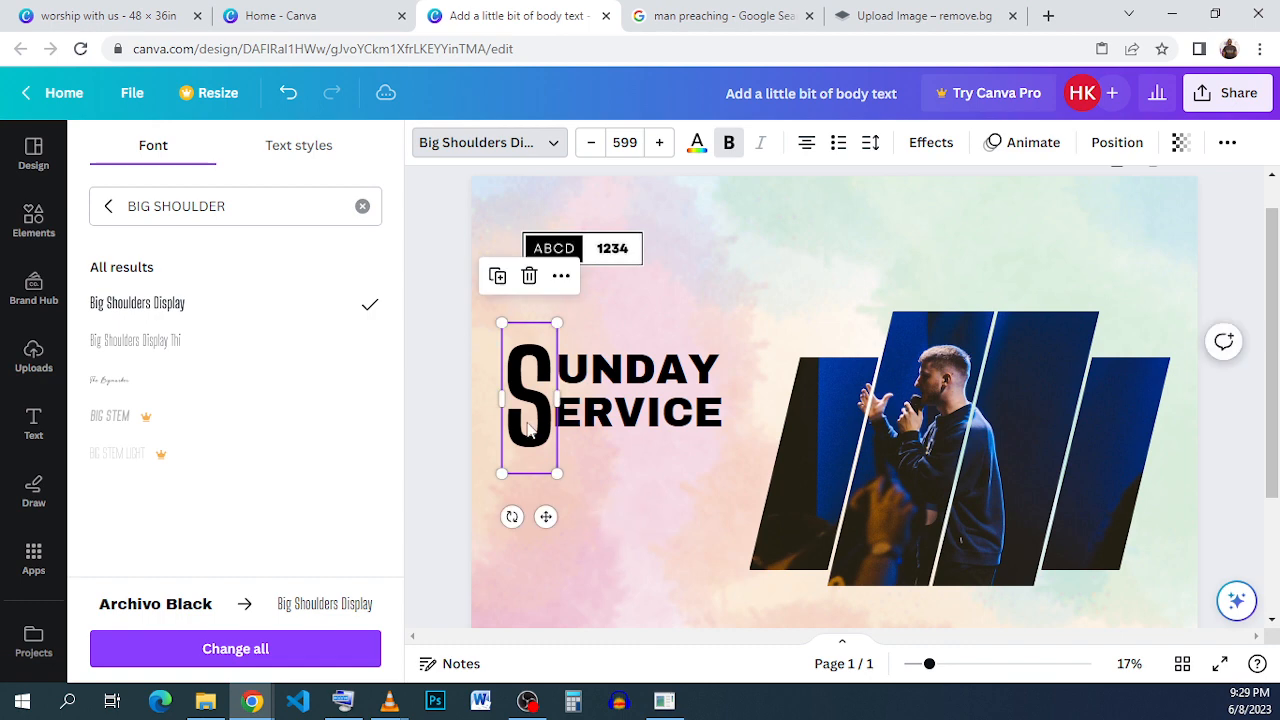
{"action": "left_click_drag", "start_coordinate": [527, 427], "coordinate": [520, 420]}
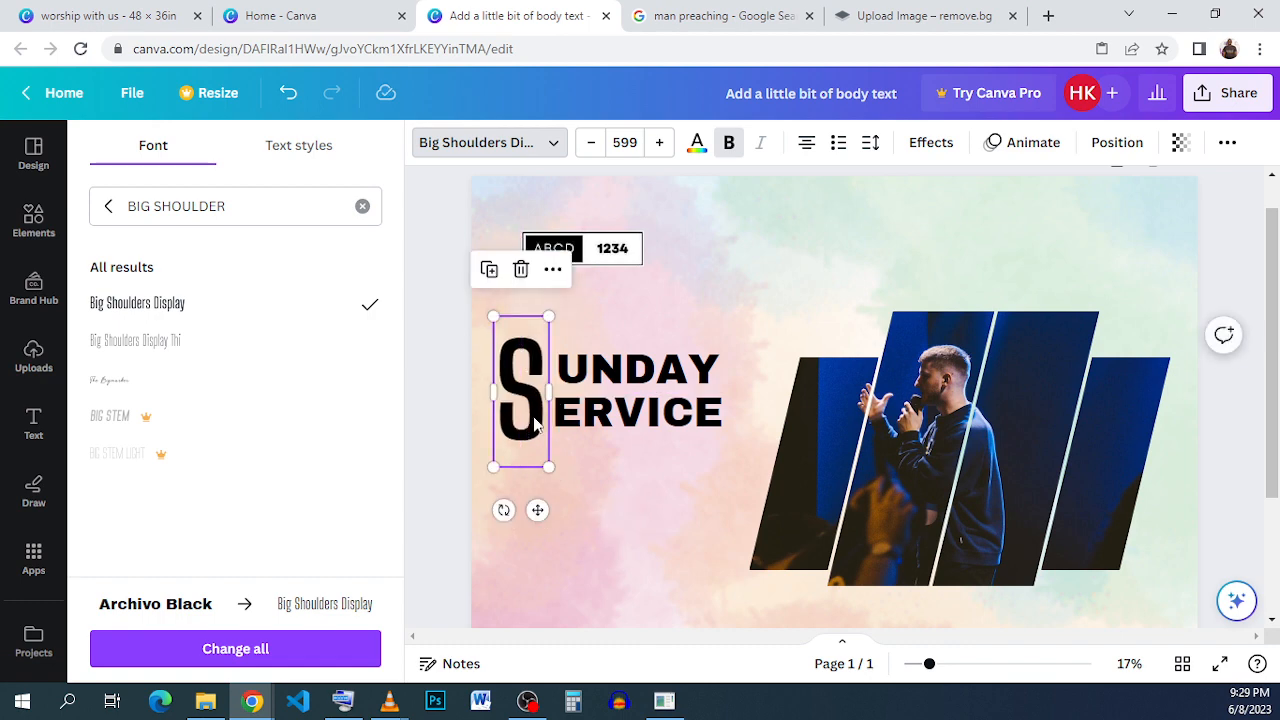
- Fine-tune the S letter's position so it sits snugly left of UNDAY and ERVICE
{"action": "scroll", "coordinate": [535, 423], "scroll_direction": "up", "scroll_amount": 3}
{"action": "left_click_drag", "start_coordinate": [505, 370], "coordinate": [518, 361]}
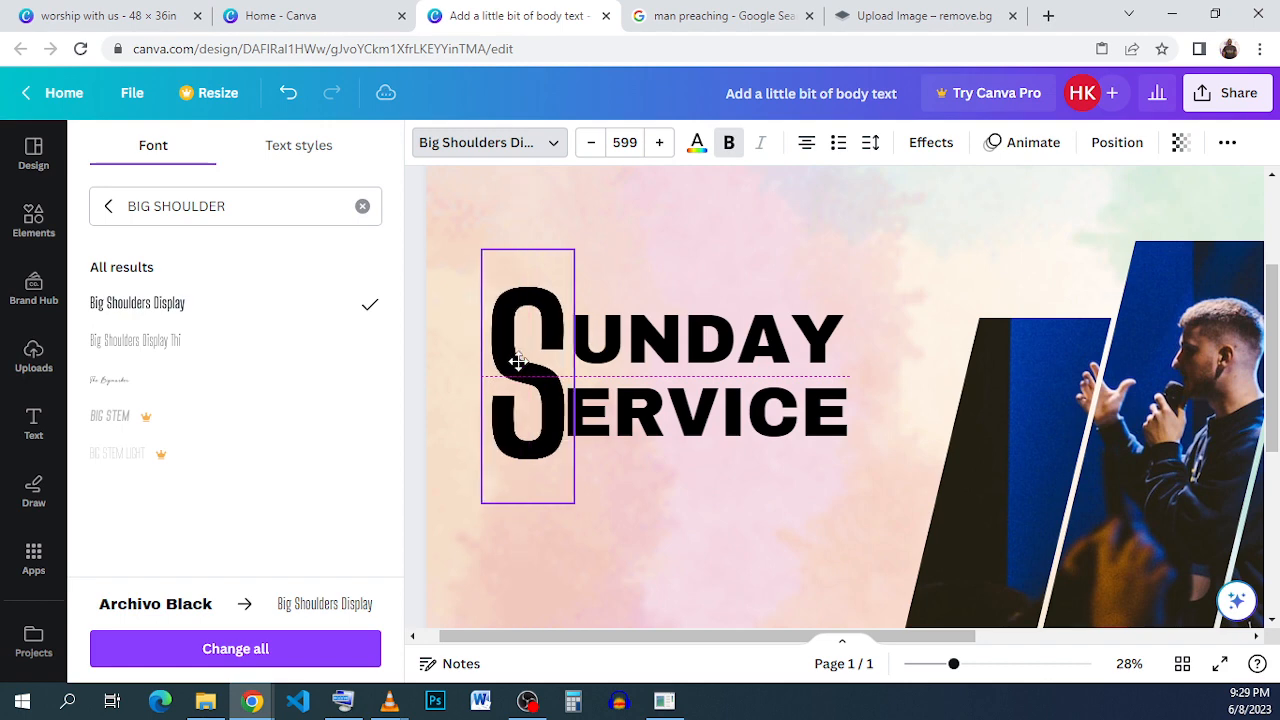
{"action": "left_click", "coordinate": [712, 503]}
{"action": "left_click", "coordinate": [523, 413]}
{"action": "key", "text": "Left"}
{"action": "key", "text": "Left"}
{"action": "key", "text": "Left"}
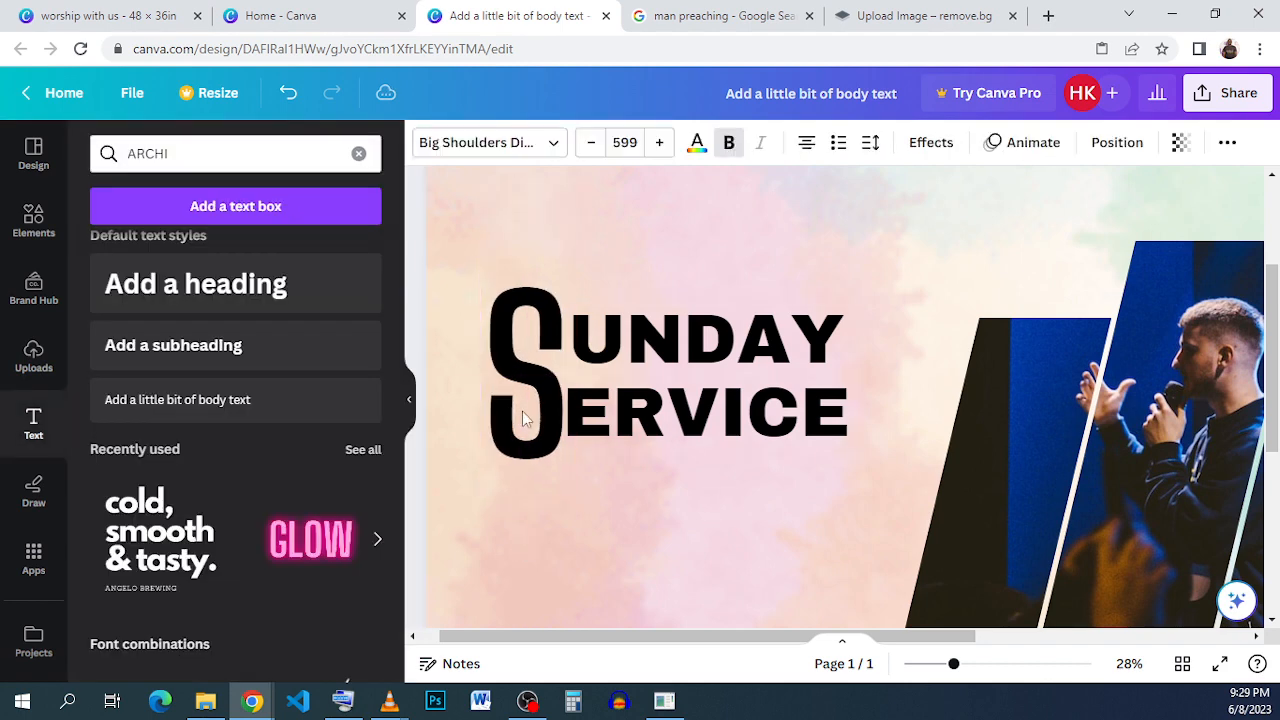
{"action": "key", "text": "Right"}
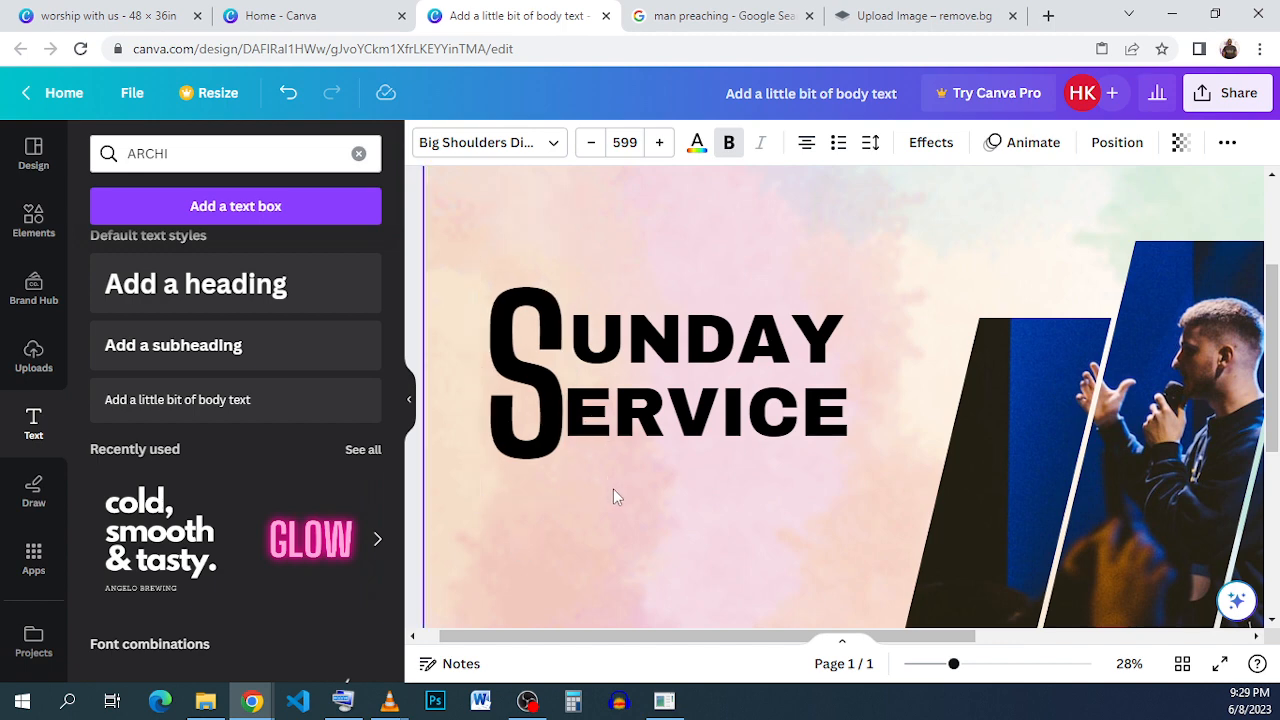
{"action": "key", "text": "Left"}
{"action": "key", "text": "Left"}
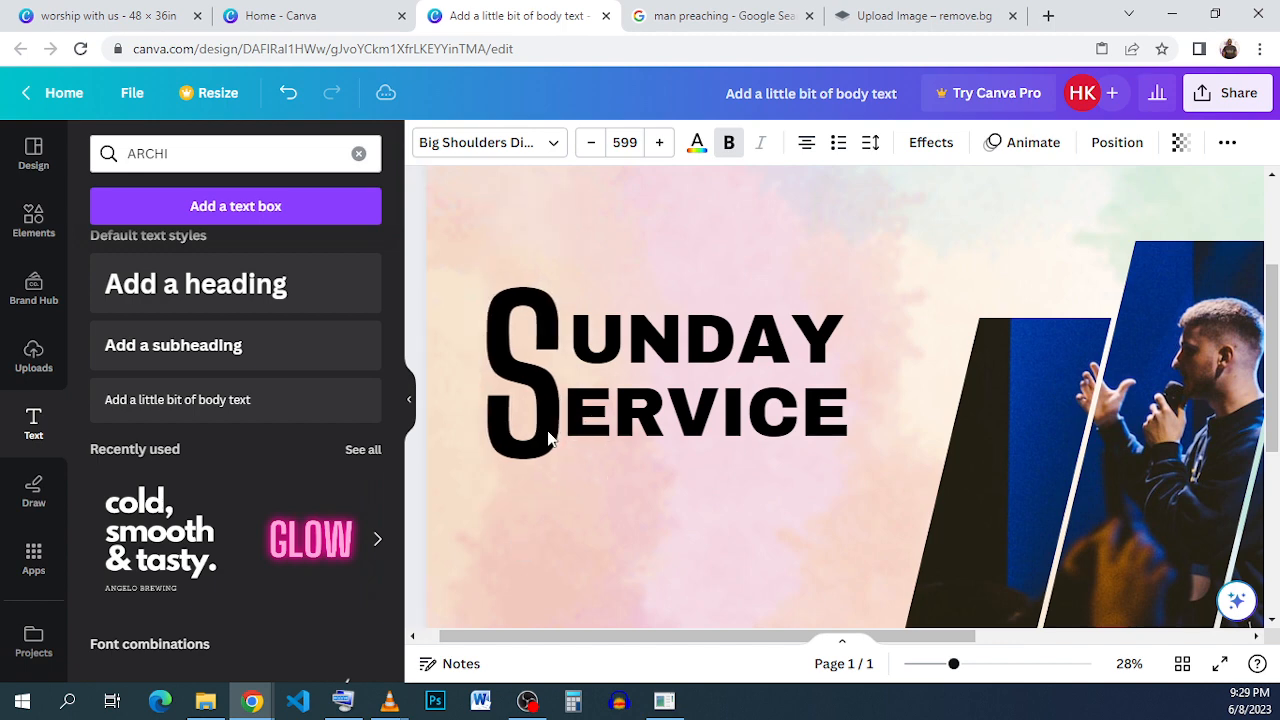
{"action": "left_click", "coordinate": [708, 505]}
- Duplicate the UNDAY ERVICE title text in place
{"action": "left_click", "coordinate": [793, 408]}
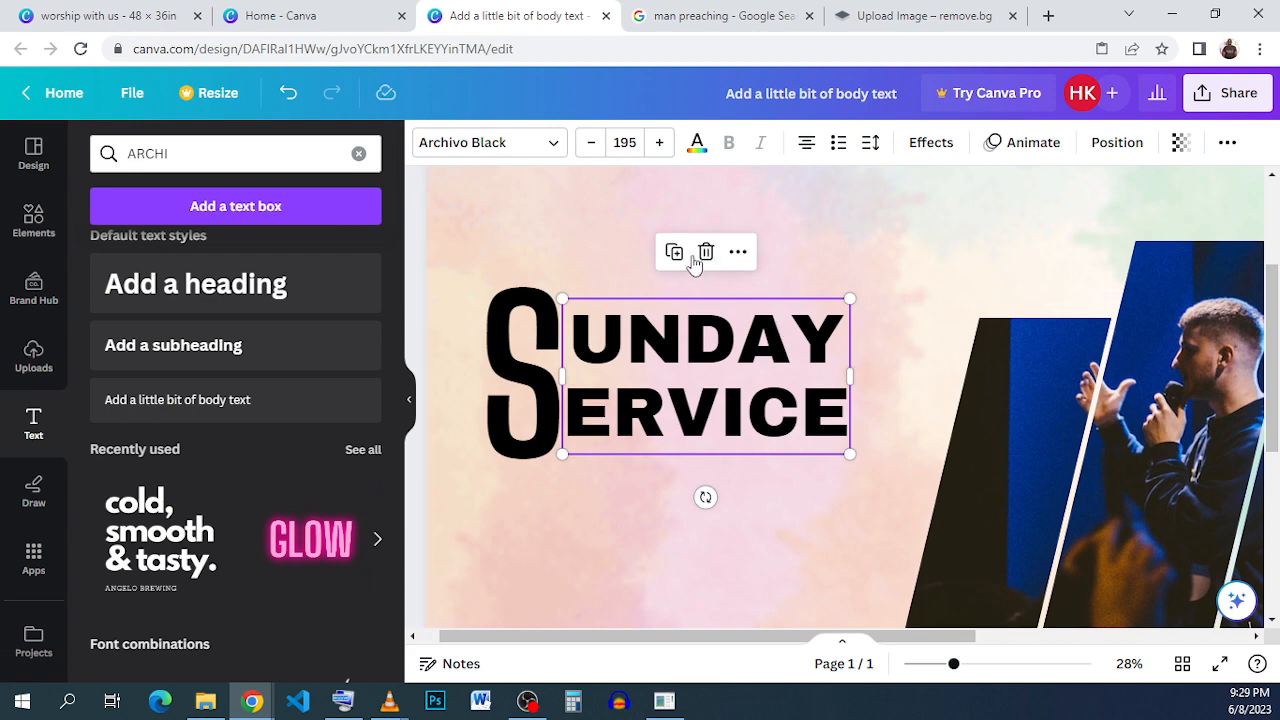
{"action": "left_click", "coordinate": [743, 478]}
{"action": "left_click", "coordinate": [750, 402]}
{"action": "left_click", "coordinate": [674, 251]}
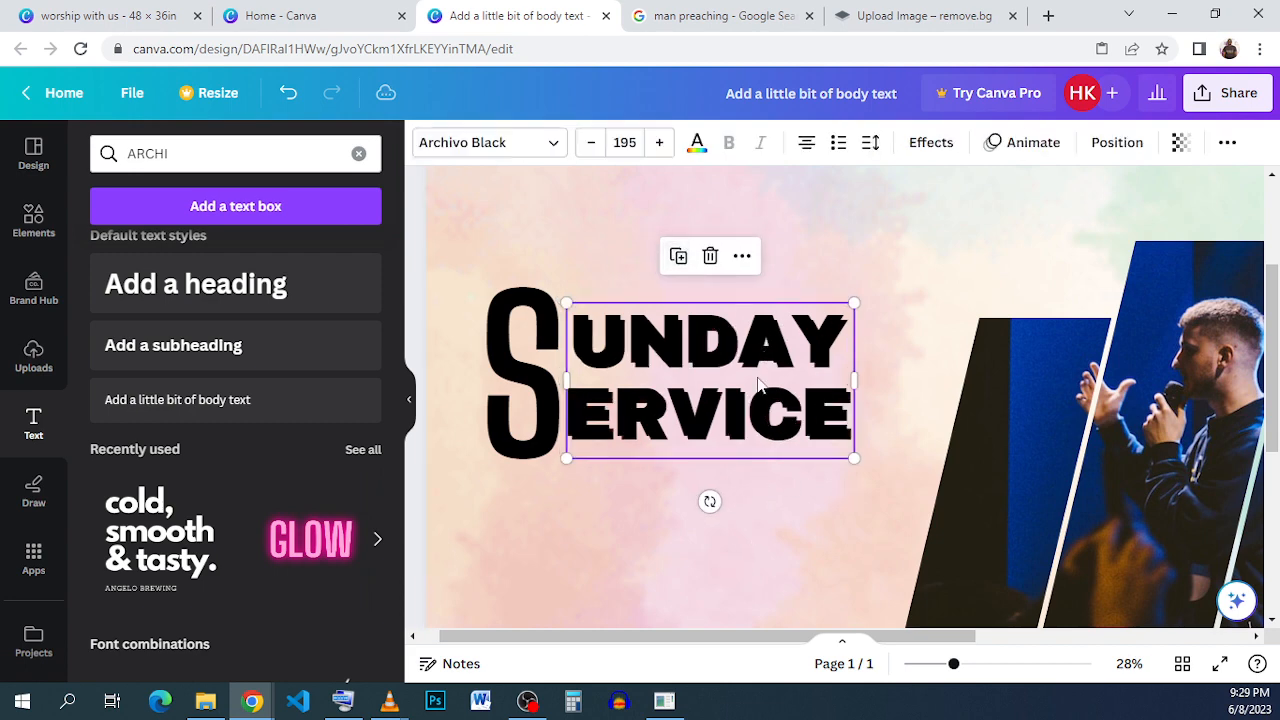
- Try applying the Hollow effect to the duplicated title text
{"action": "left_click", "coordinate": [1100, 152]}
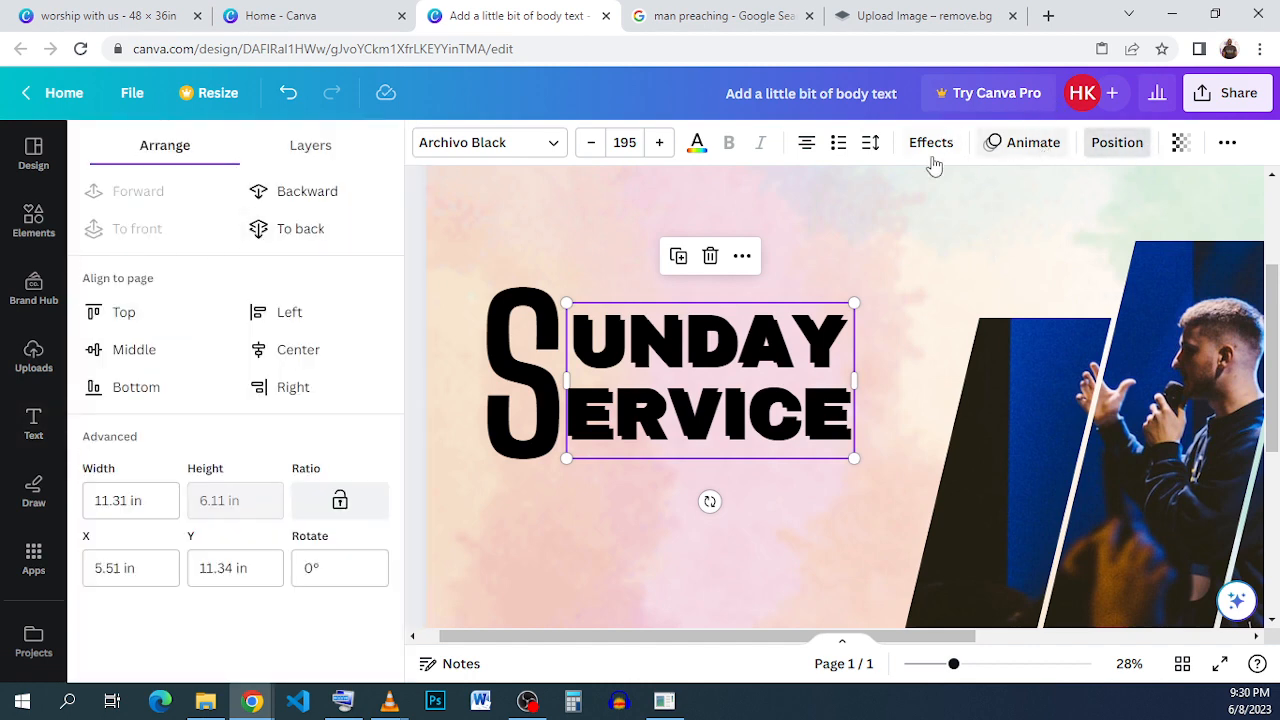
{"action": "left_click", "coordinate": [930, 142]}
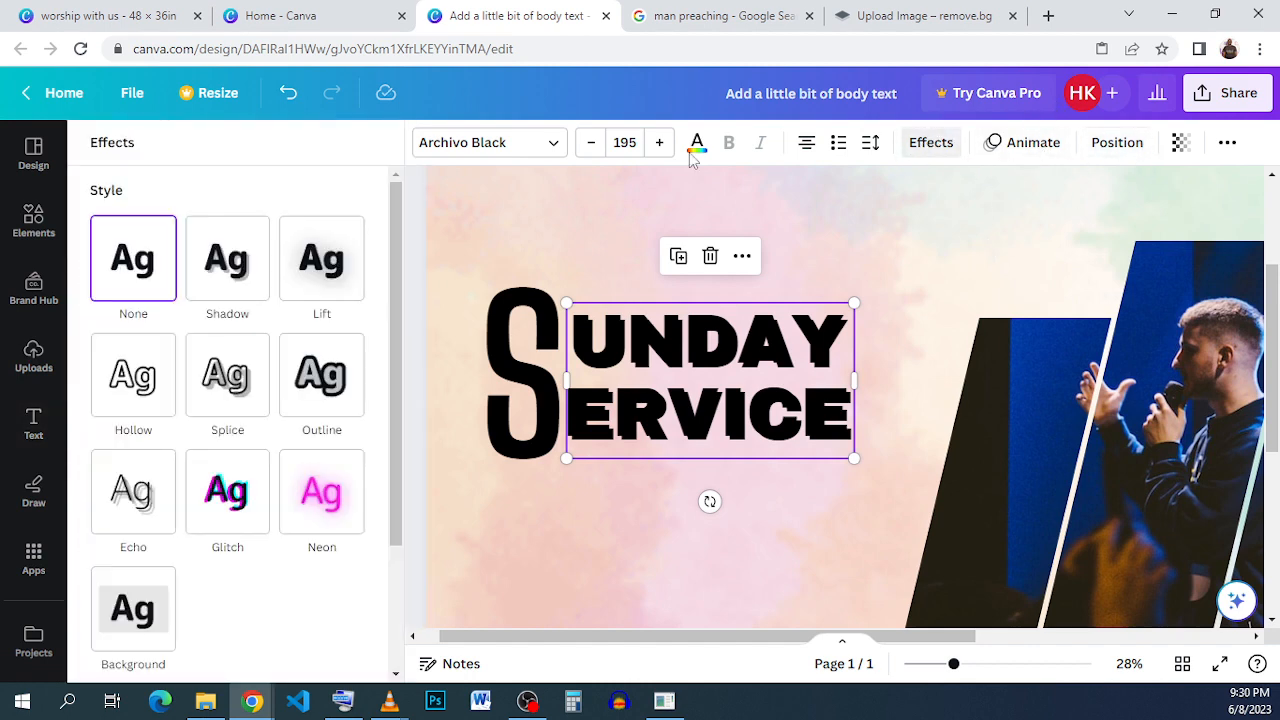
{"action": "left_click", "coordinate": [128, 393]}
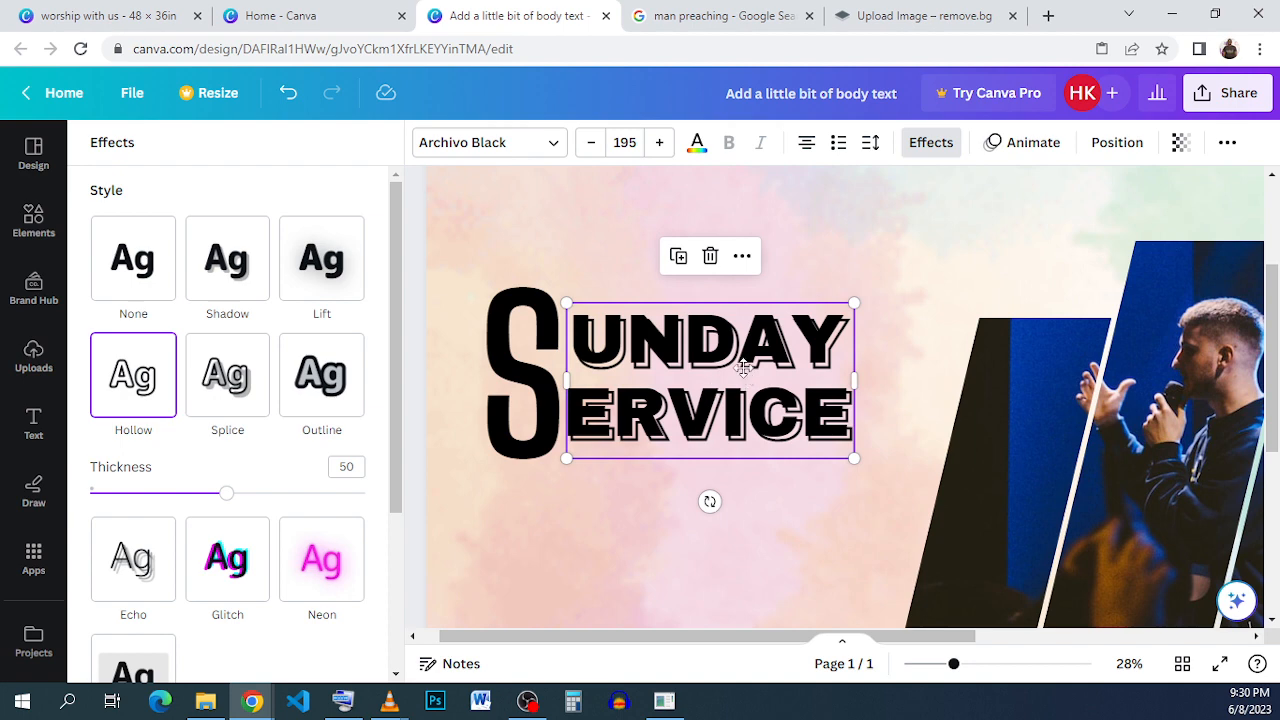
{"action": "left_click_drag", "start_coordinate": [745, 375], "coordinate": [745, 372]}
{"action": "left_click", "coordinate": [714, 251]}
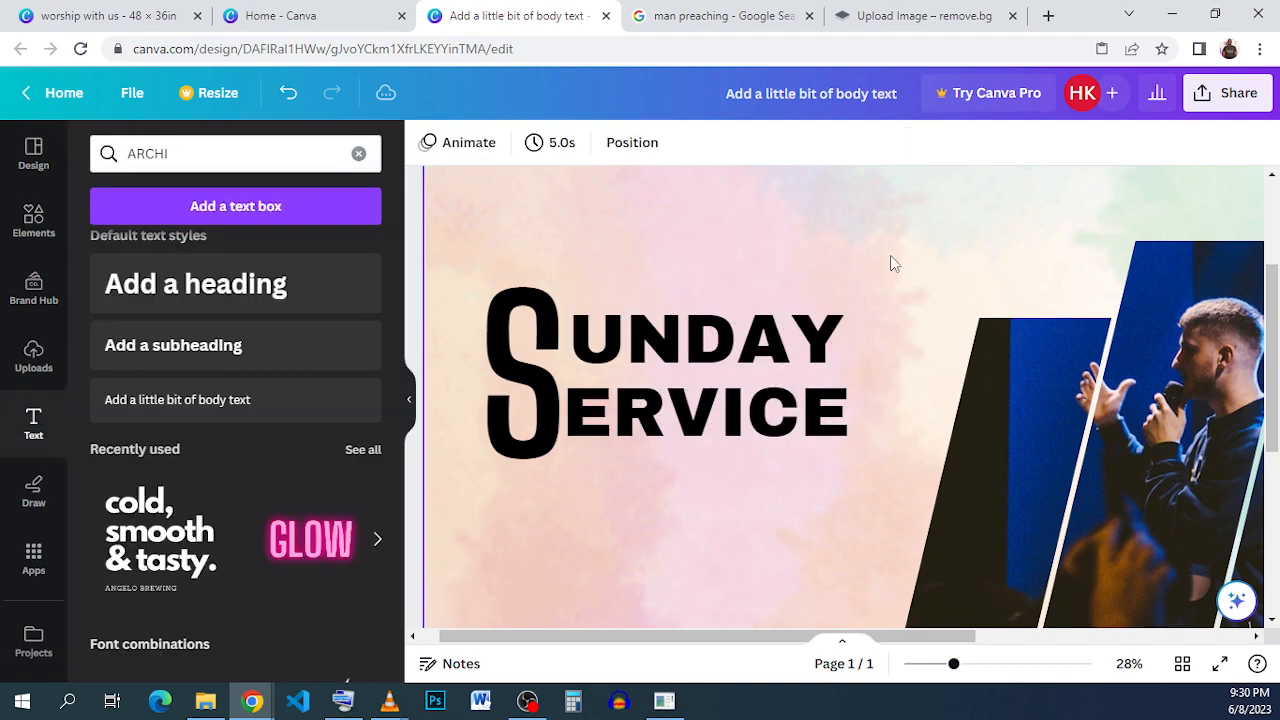
- Apply the Hollow effect with thickness 50 to the title copy and nudge it slightly off the solid text
{"action": "left_click", "coordinate": [718, 385]}
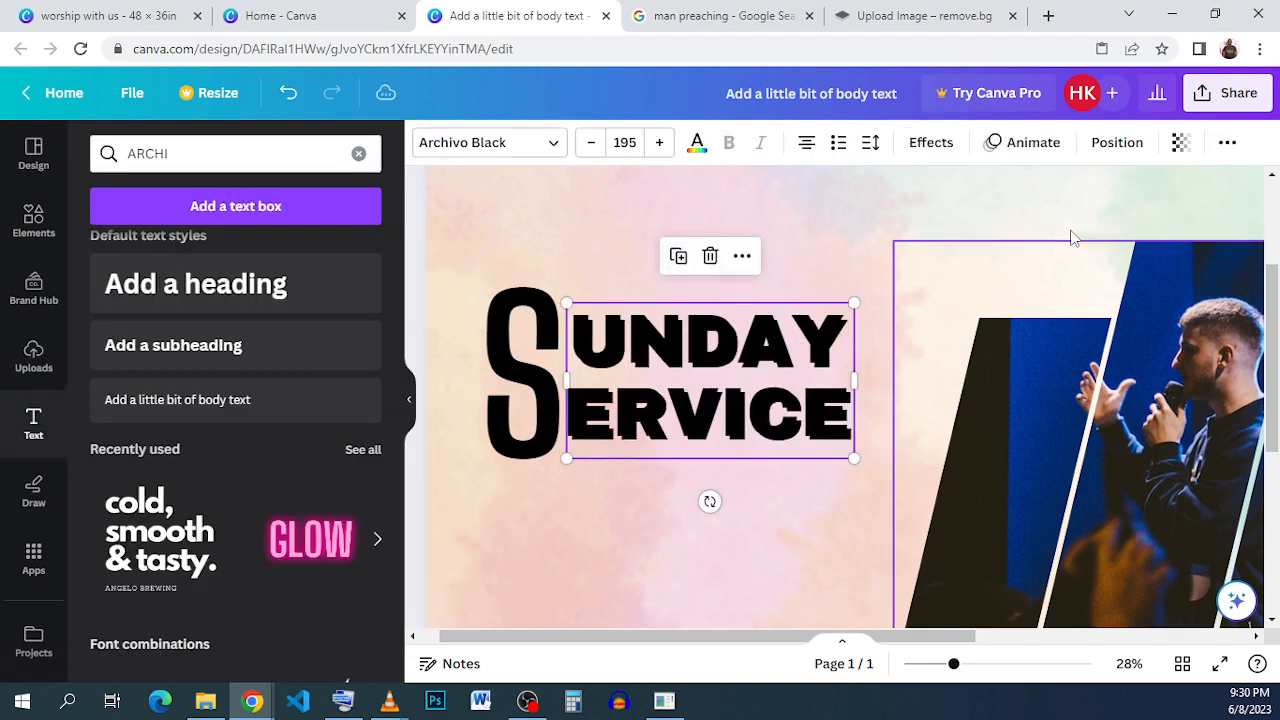
{"action": "left_click", "coordinate": [932, 145]}
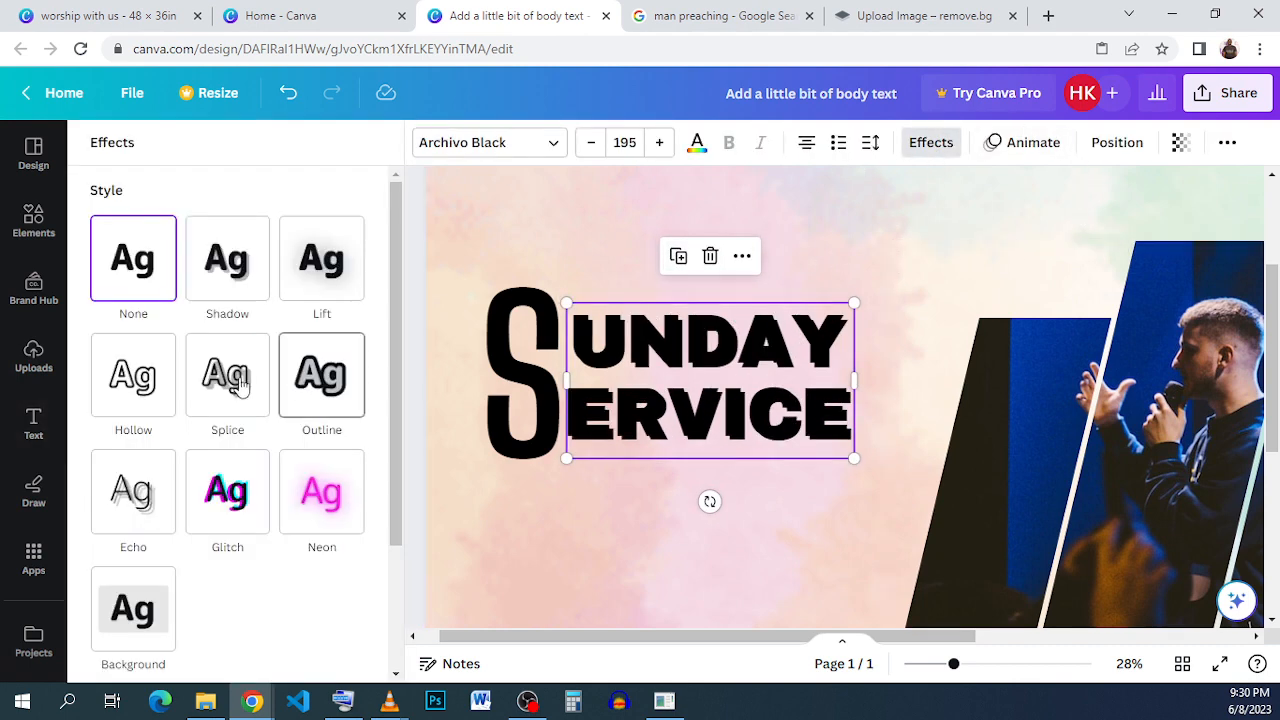
{"action": "left_click", "coordinate": [133, 375]}
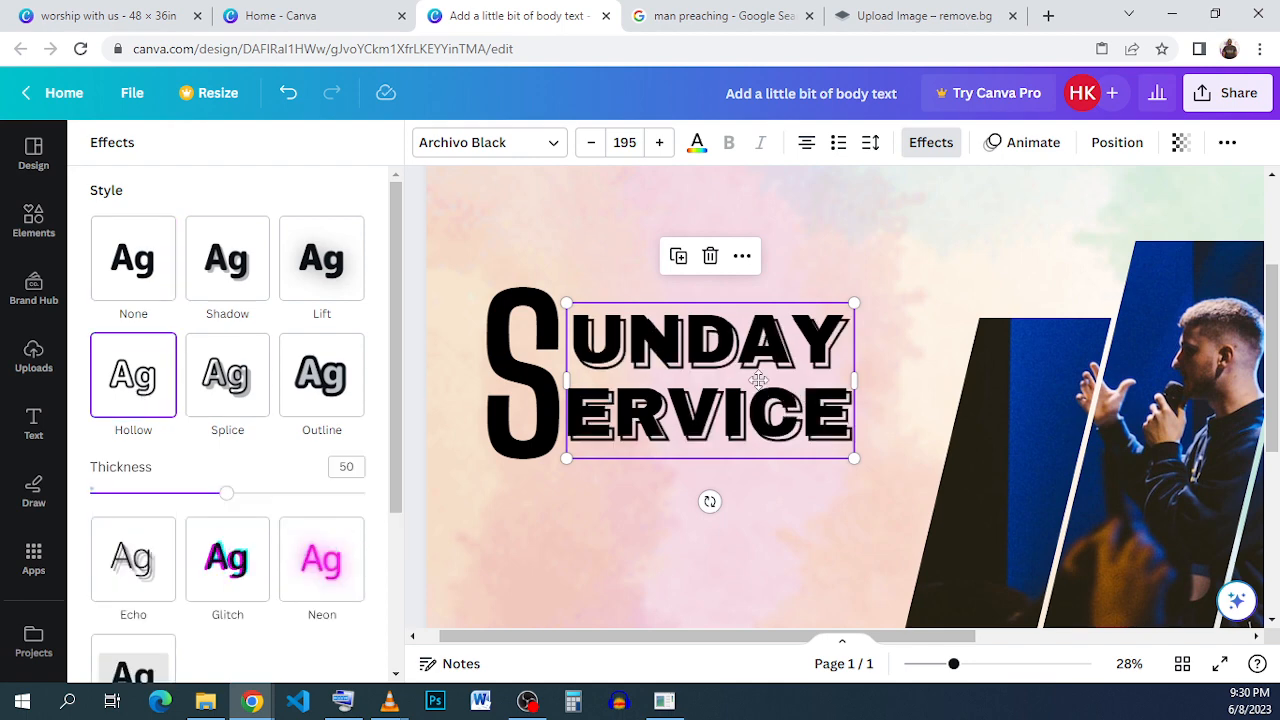
{"action": "left_click_drag", "start_coordinate": [758, 380], "coordinate": [761, 378]}
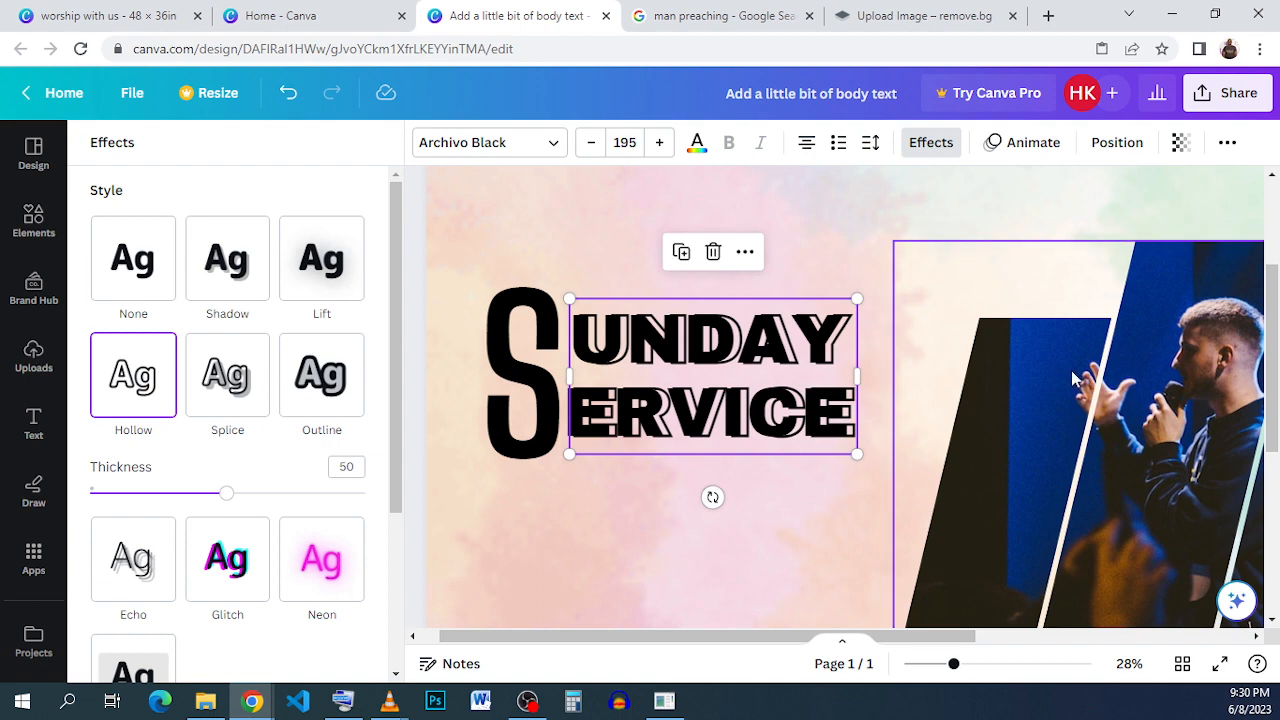
- Nudge the hollow title copy a few steps left against the solid title
{"action": "left_click", "coordinate": [862, 245]}
{"action": "left_click", "coordinate": [831, 393]}
{"action": "key", "text": "Left"}
{"action": "key", "text": "Left"}
{"action": "key", "text": "Left"}
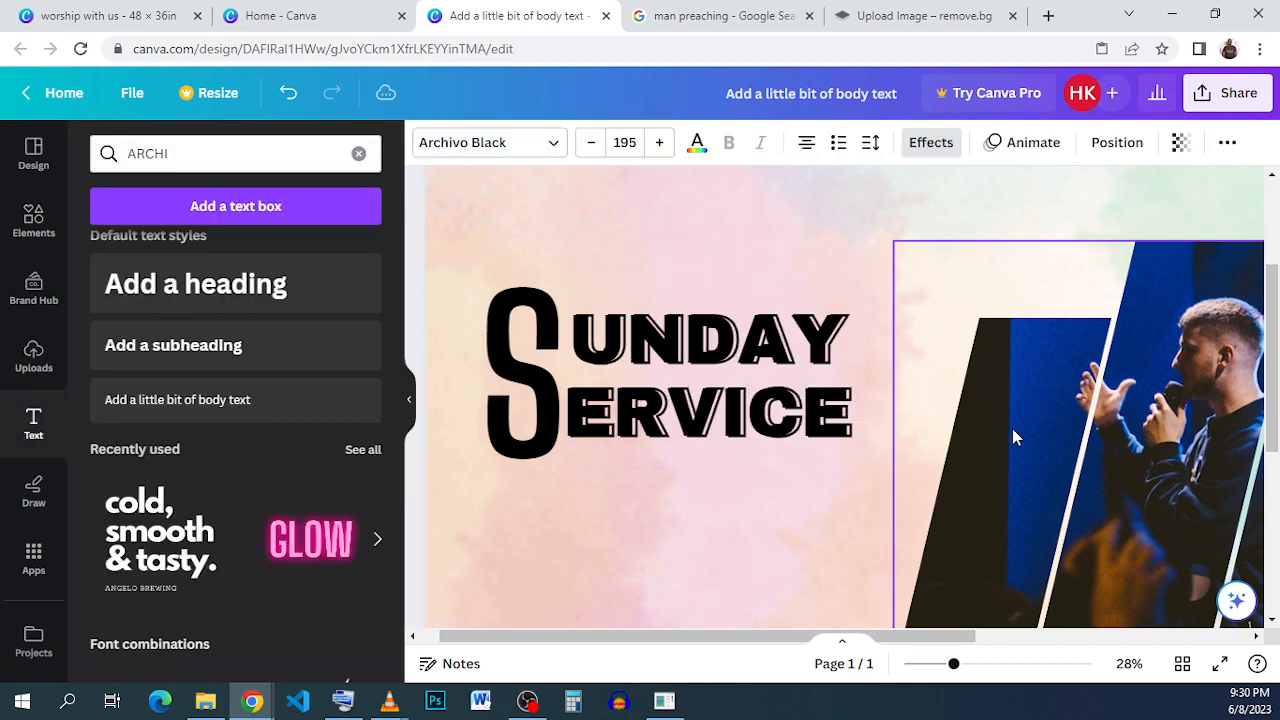
{"action": "key", "text": "Left"}
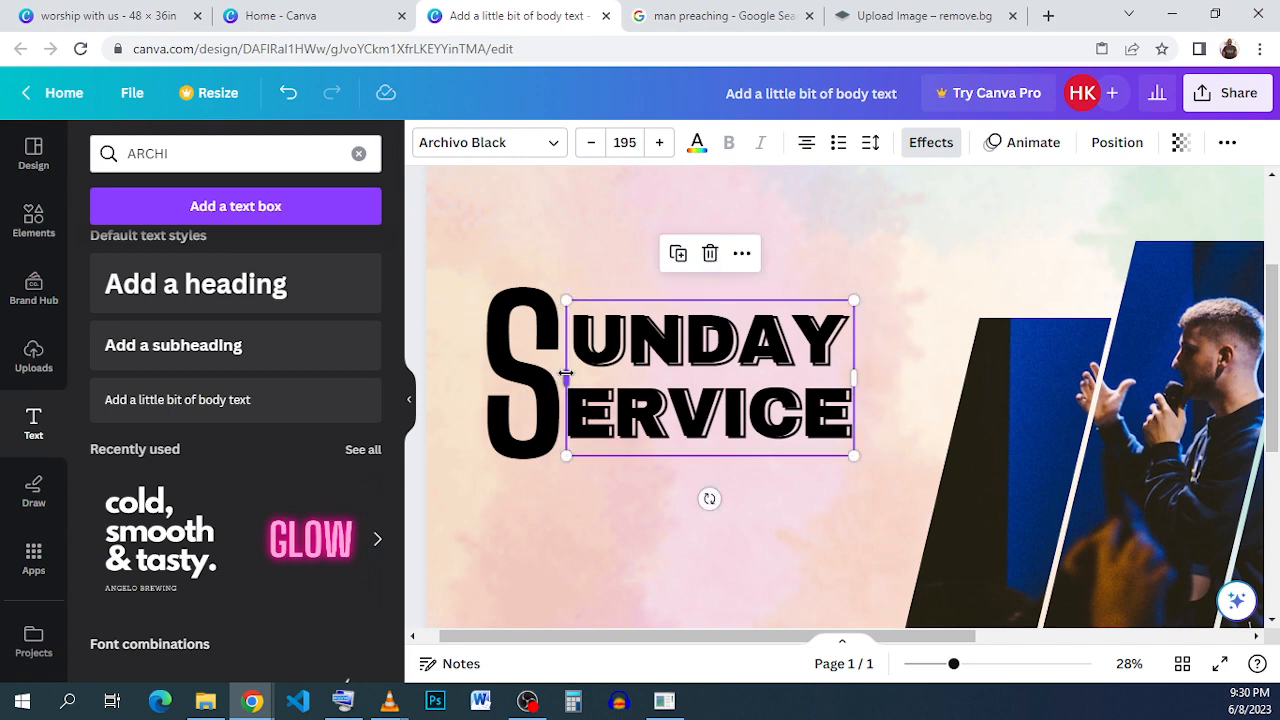
- Duplicate the S letter and apply the Hollow effect to the copy
{"action": "left_click", "coordinate": [476, 328]}
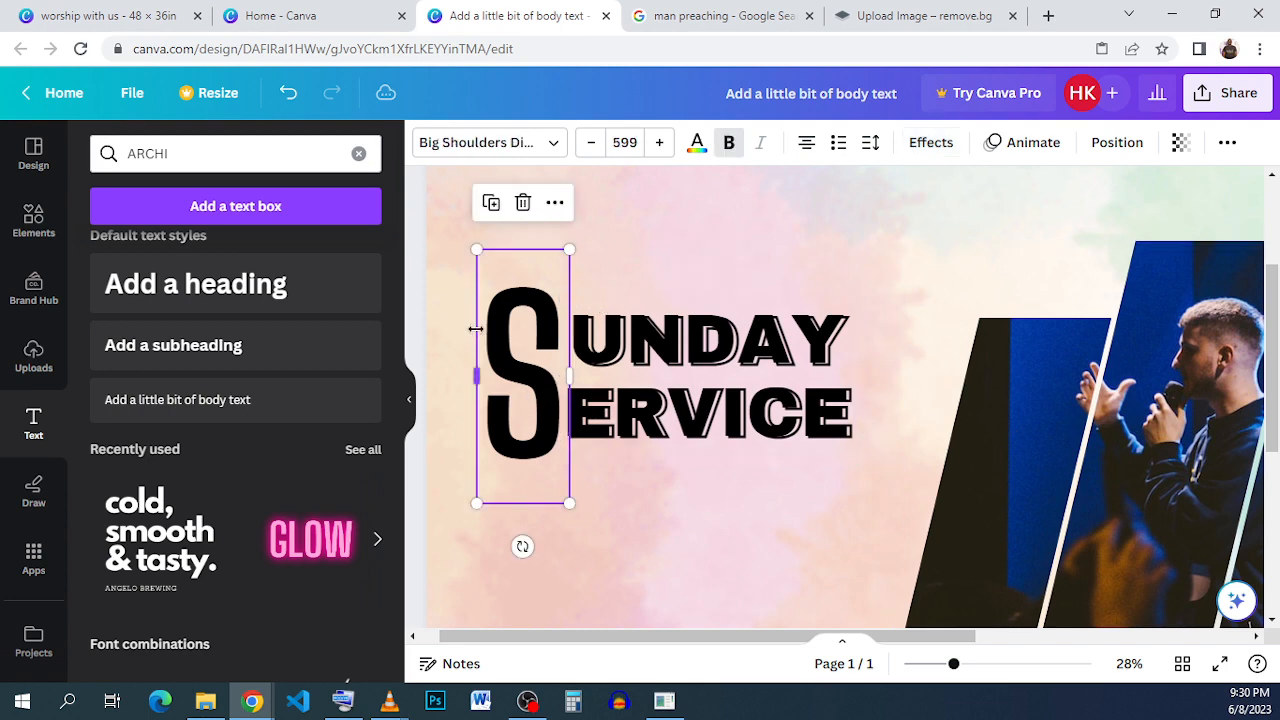
{"action": "left_click", "coordinate": [489, 208]}
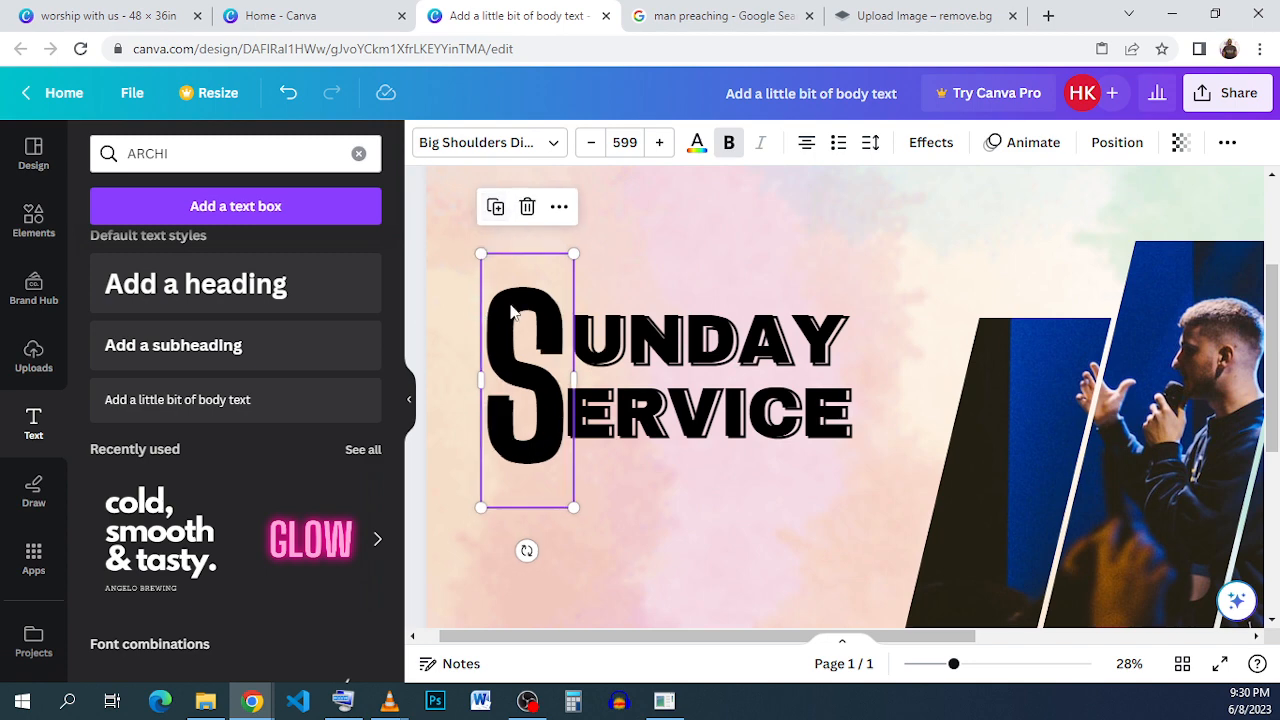
{"action": "left_click", "coordinate": [930, 142]}
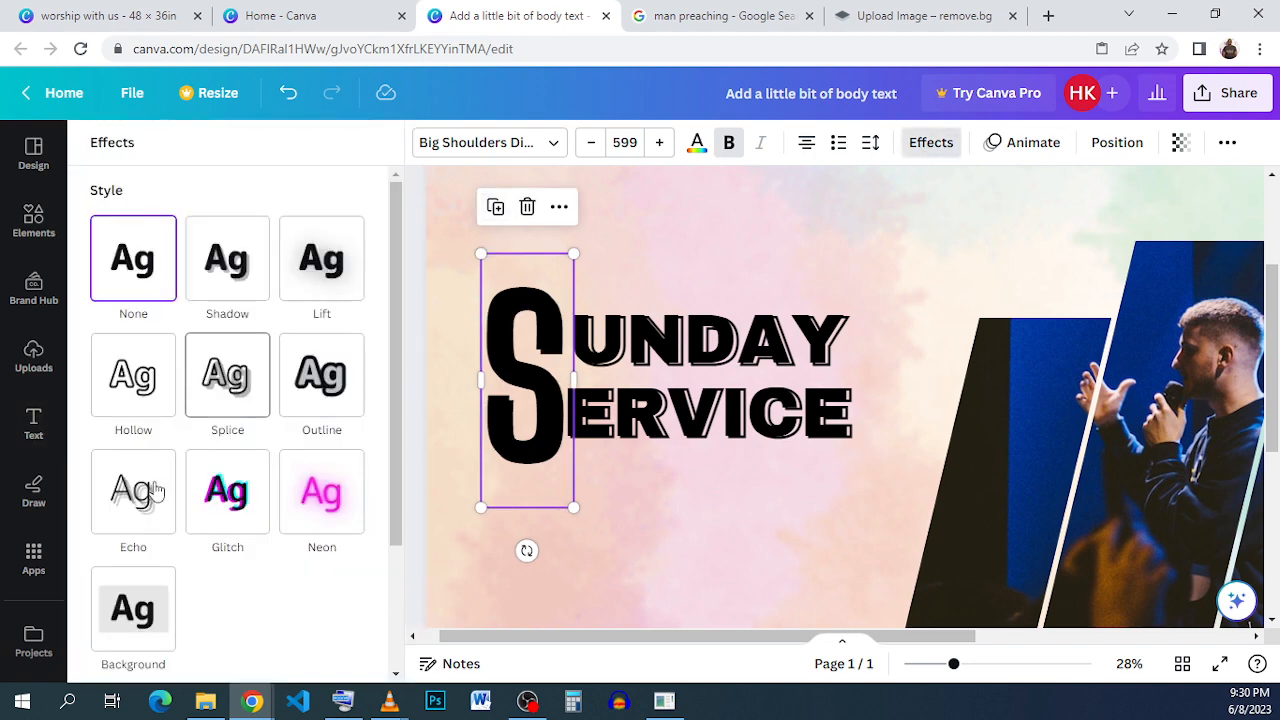
{"action": "left_click", "coordinate": [128, 400]}
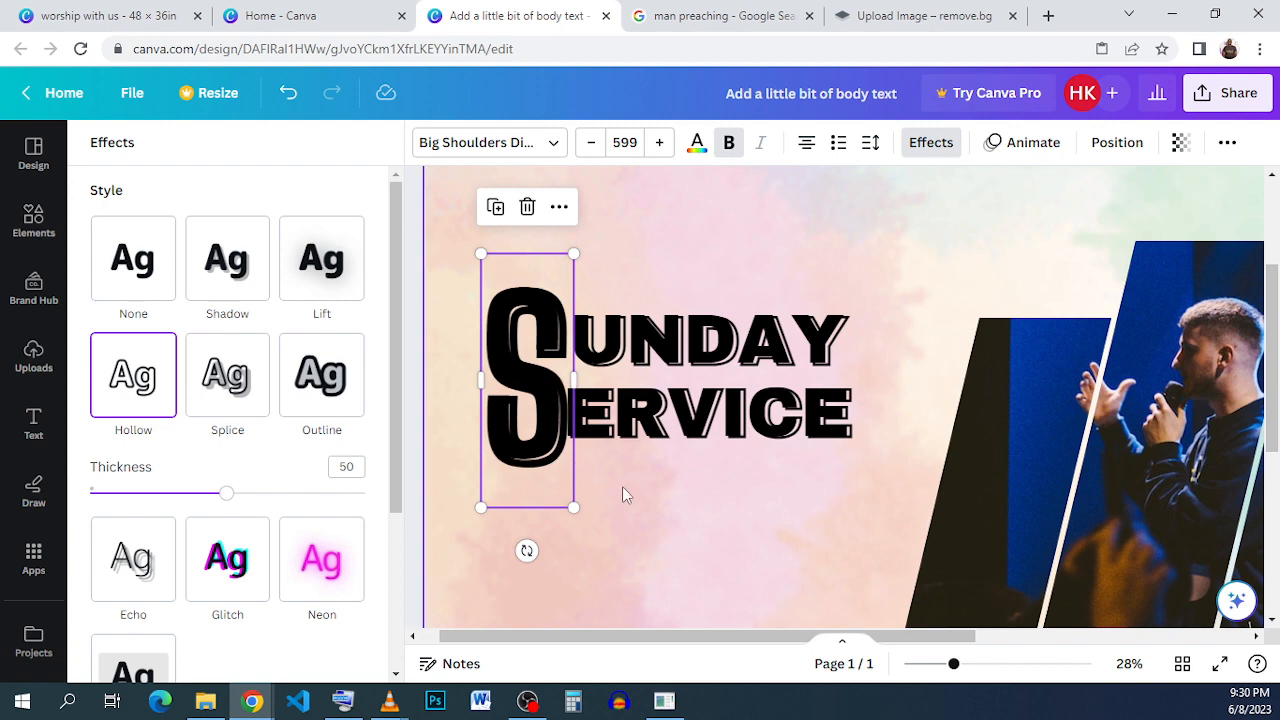
{"action": "left_click", "coordinate": [633, 500]}
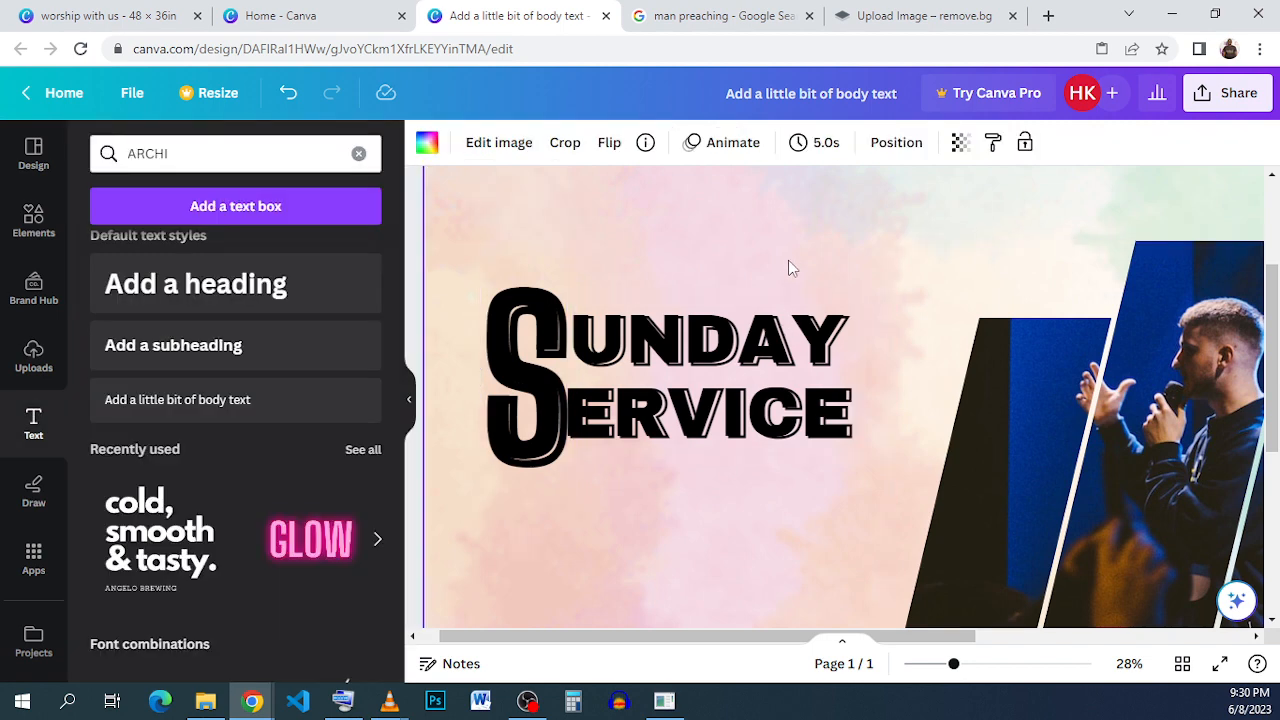
- Group the solid and hollow UNDAY ERVICE texts and nudge the group slightly left
{"action": "left_click", "coordinate": [771, 372]}
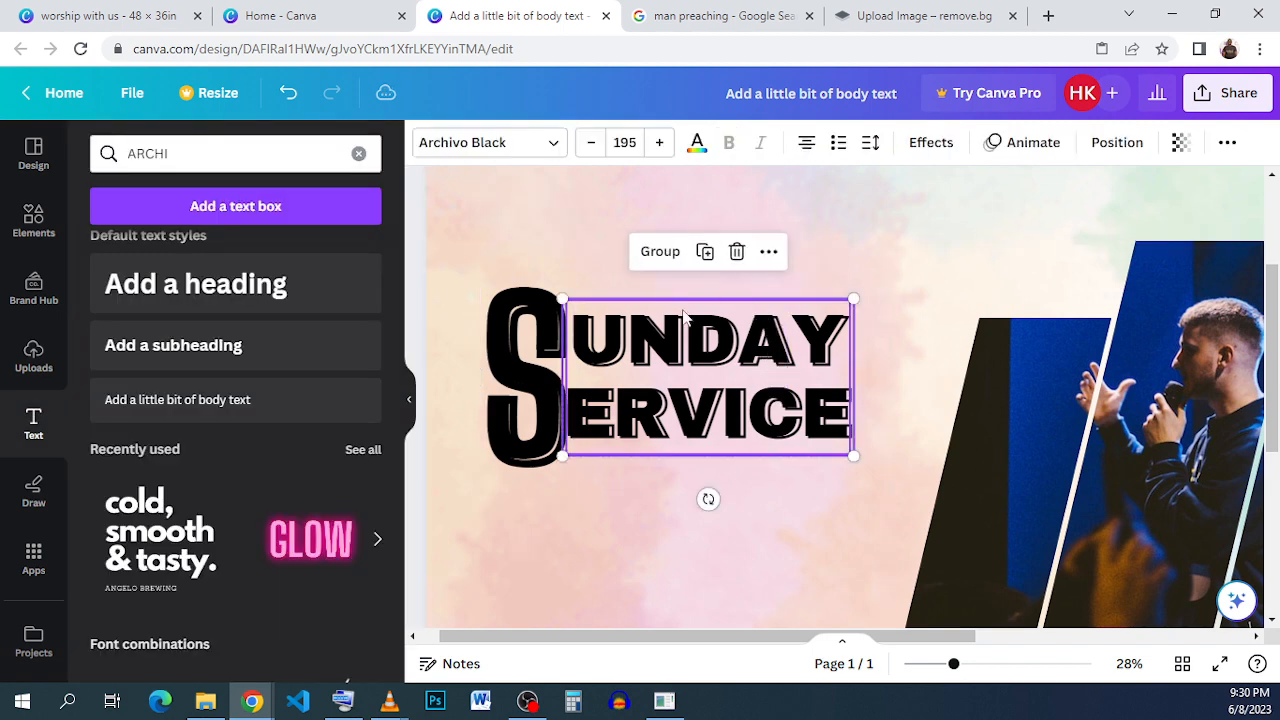
{"action": "left_click", "coordinate": [662, 251]}
{"action": "left_click", "coordinate": [677, 494]}
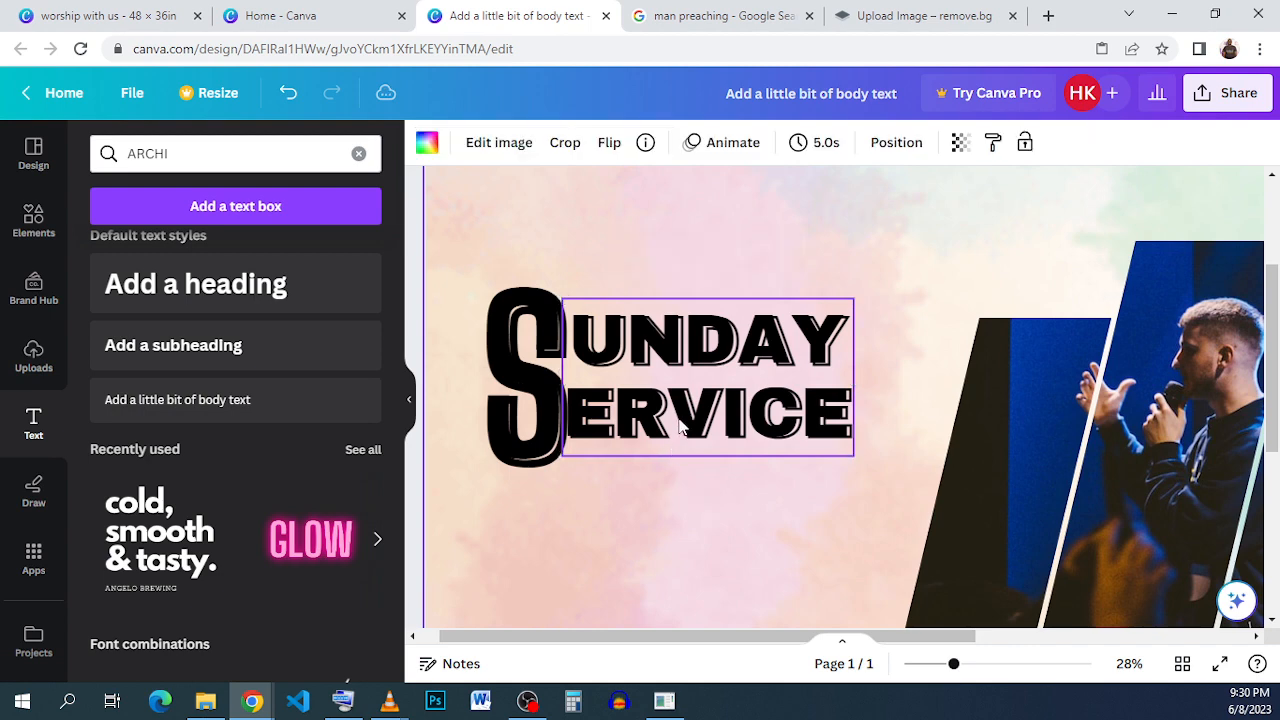
{"action": "left_click", "coordinate": [681, 427]}
{"action": "left_click_drag", "start_coordinate": [798, 444], "coordinate": [683, 388]}
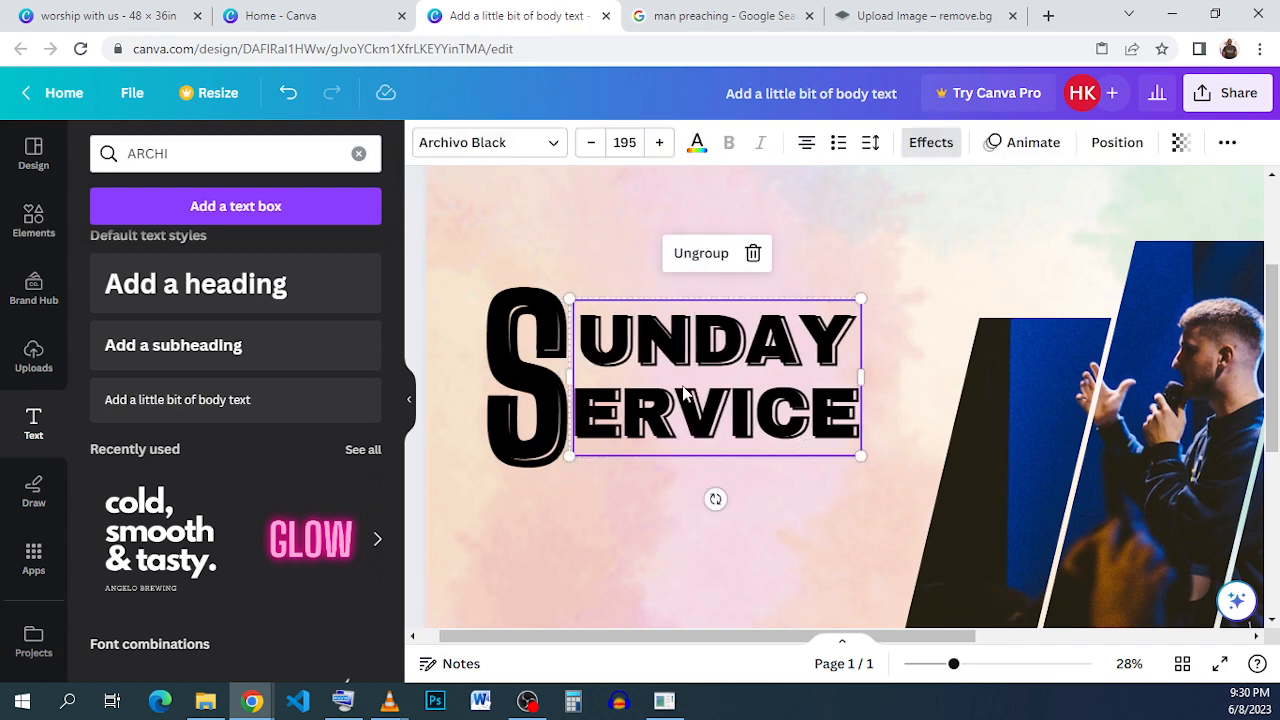
{"action": "key", "text": "Left"}
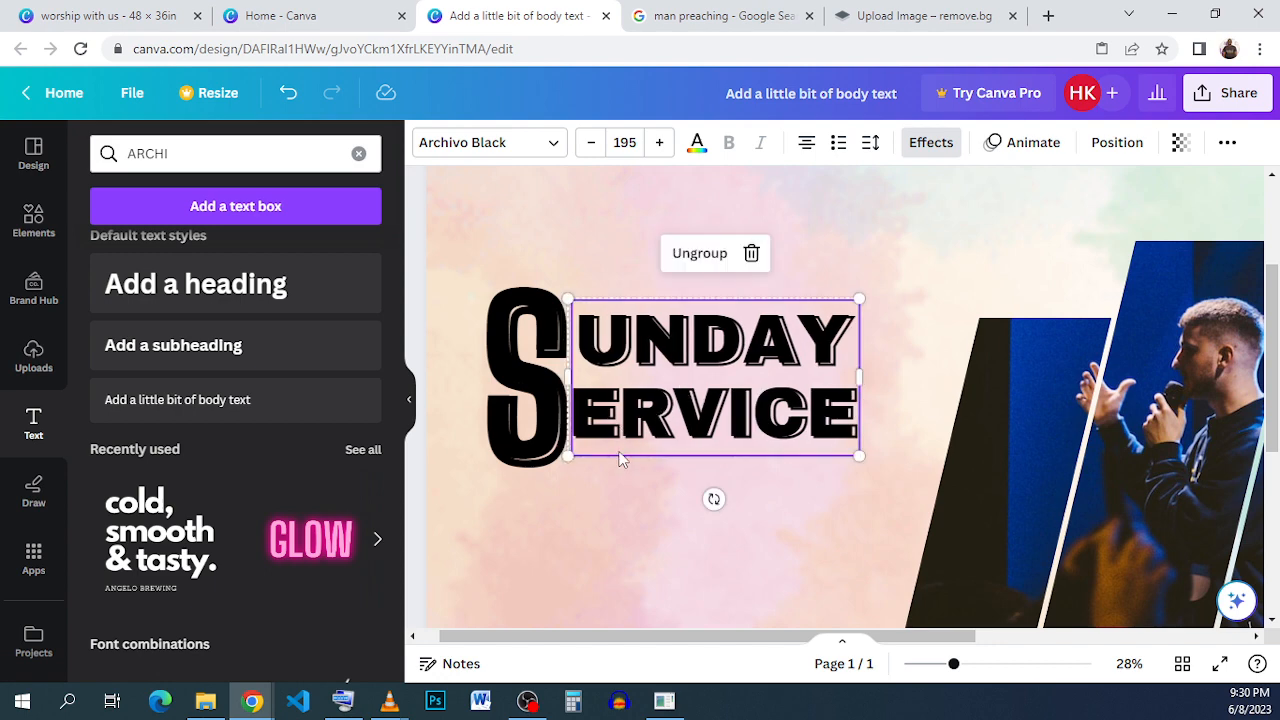
- Select the S letters together with the title group and group them all
{"action": "left_click", "coordinate": [758, 518]}
{"action": "left_click_drag", "start_coordinate": [759, 513], "coordinate": [531, 336]}
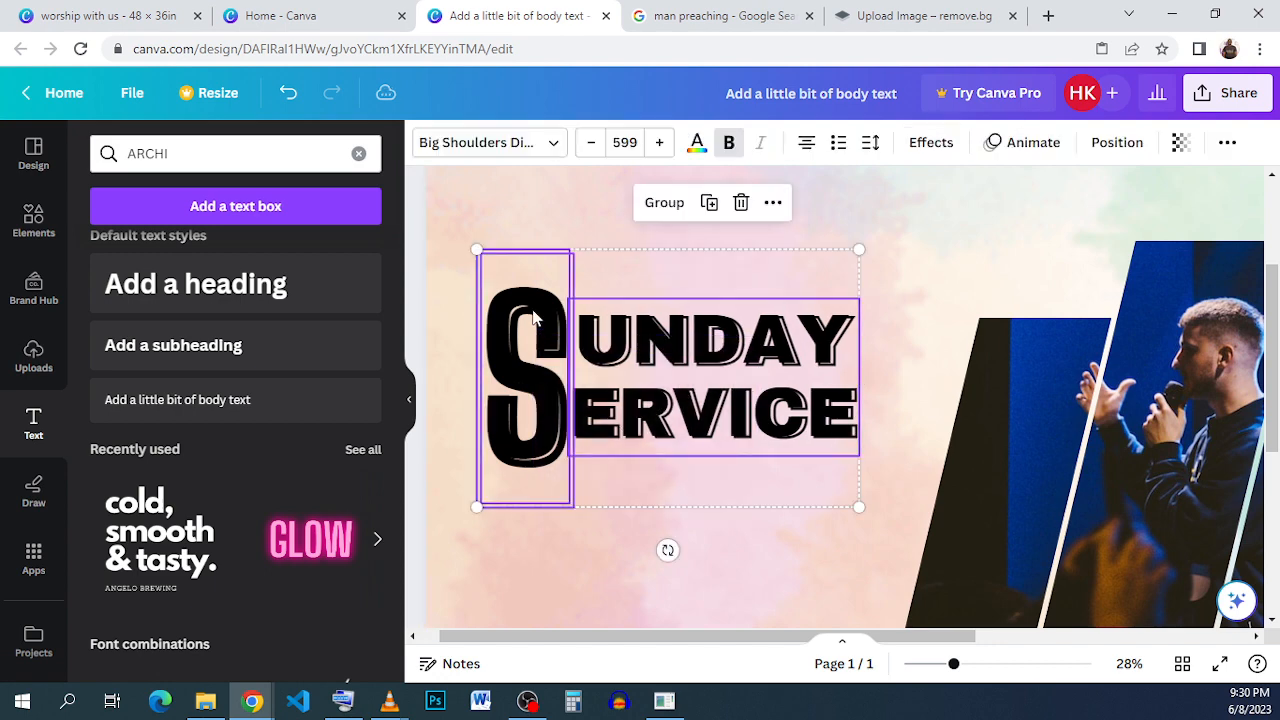
{"action": "left_click", "coordinate": [648, 200]}
- Color the whole grouped title with the dark blue photo color
{"action": "left_click", "coordinate": [697, 142]}
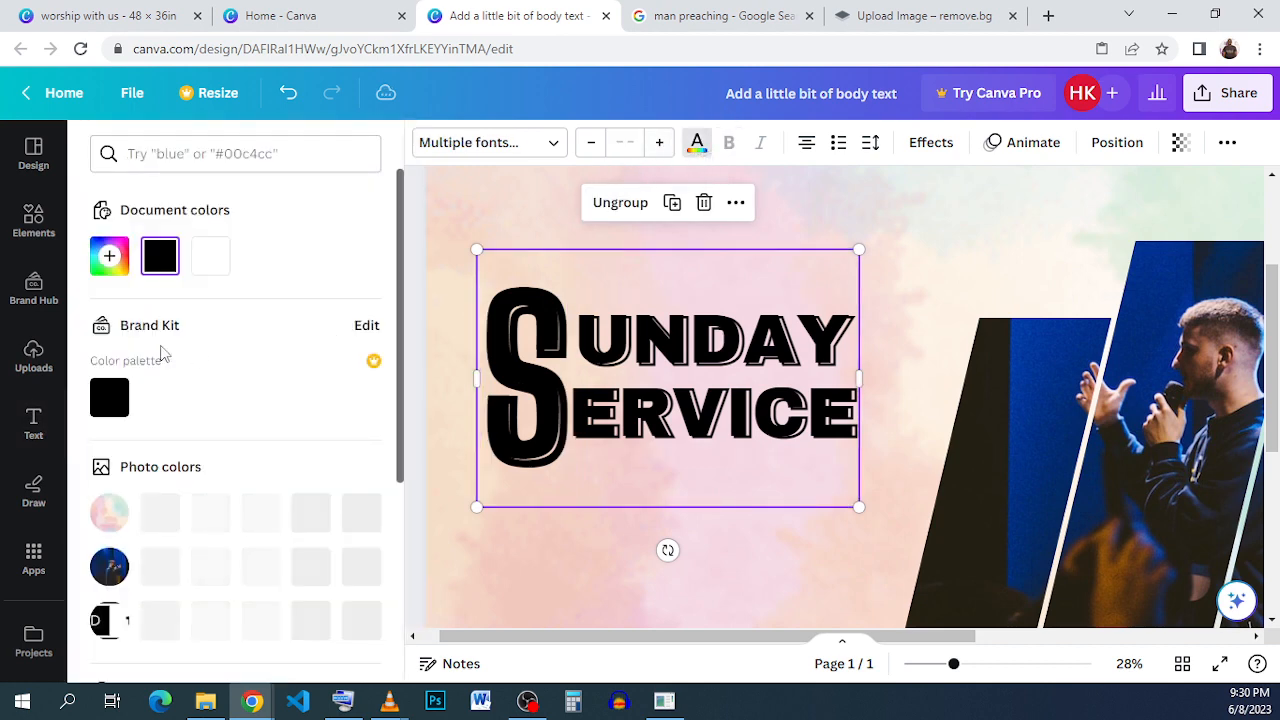
{"action": "scroll", "coordinate": [200, 350], "scroll_direction": "down", "scroll_amount": 2}
{"action": "left_click", "coordinate": [212, 376]}
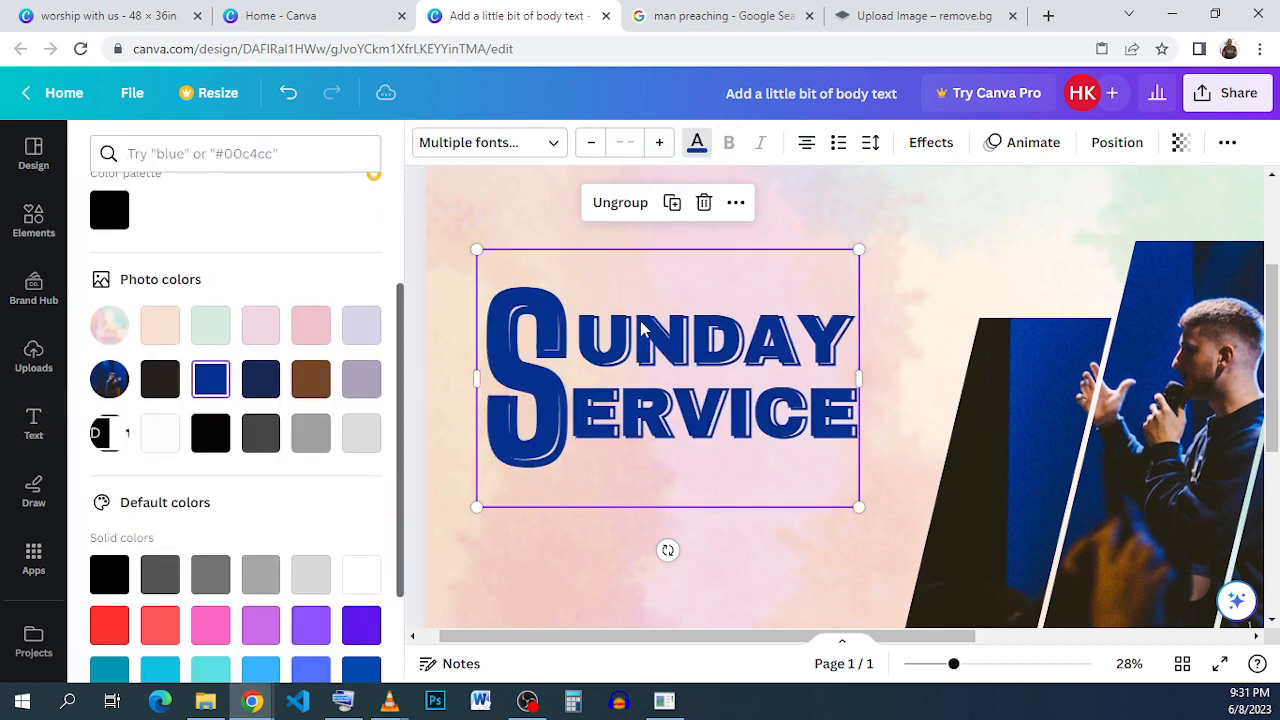
{"action": "left_click", "coordinate": [884, 269]}
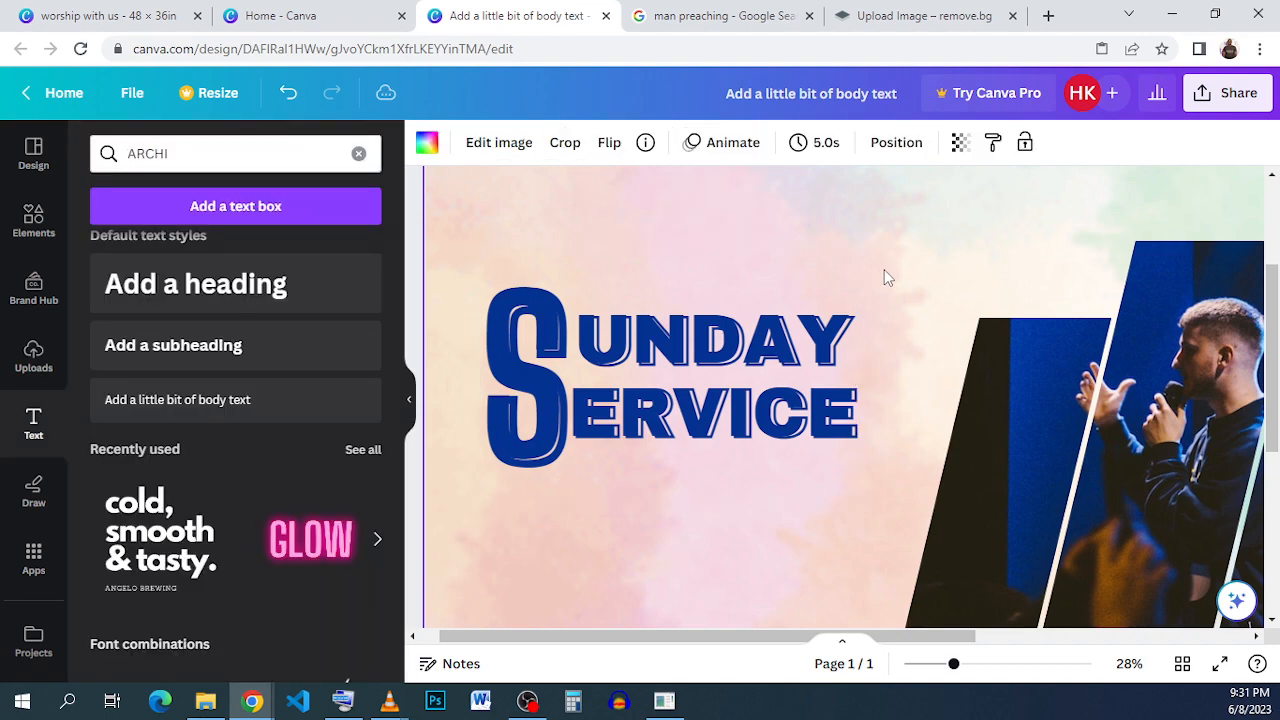
- Add a body text box, set its font size to 80, and place it above the title
{"action": "left_click", "coordinate": [42, 13]}
{"action": "left_click", "coordinate": [553, 20]}
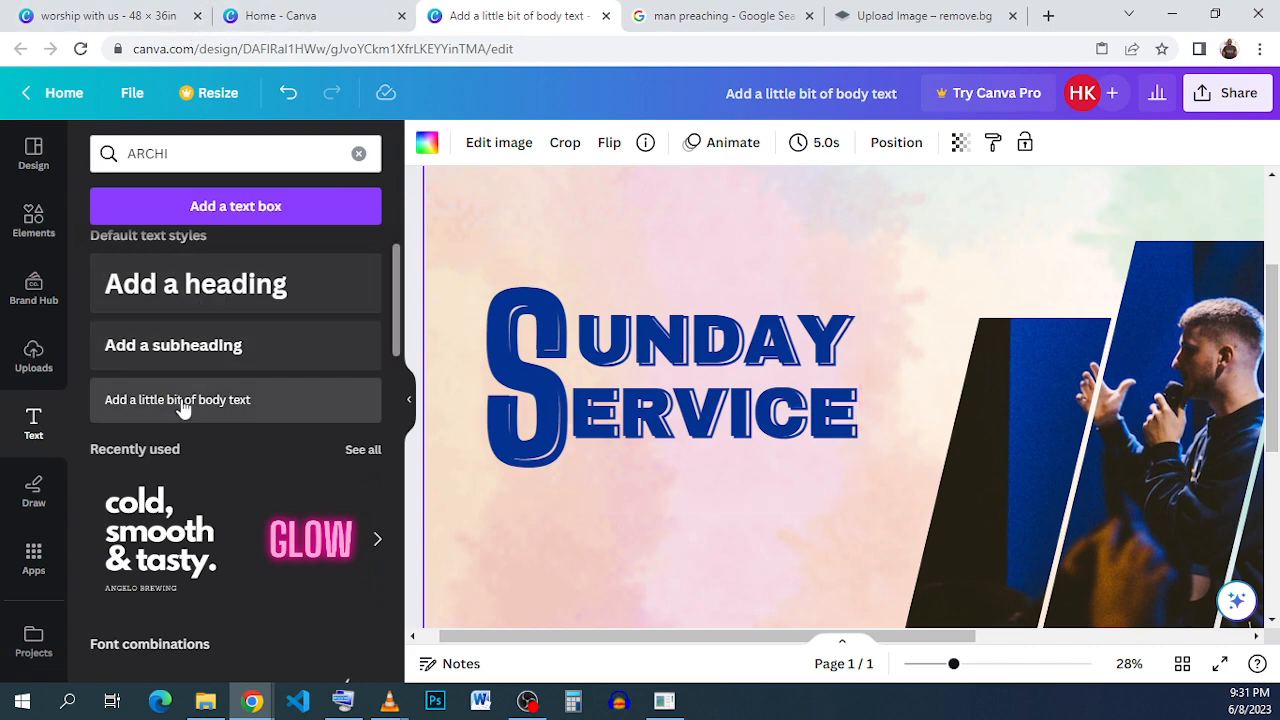
{"action": "left_click", "coordinate": [236, 400]}
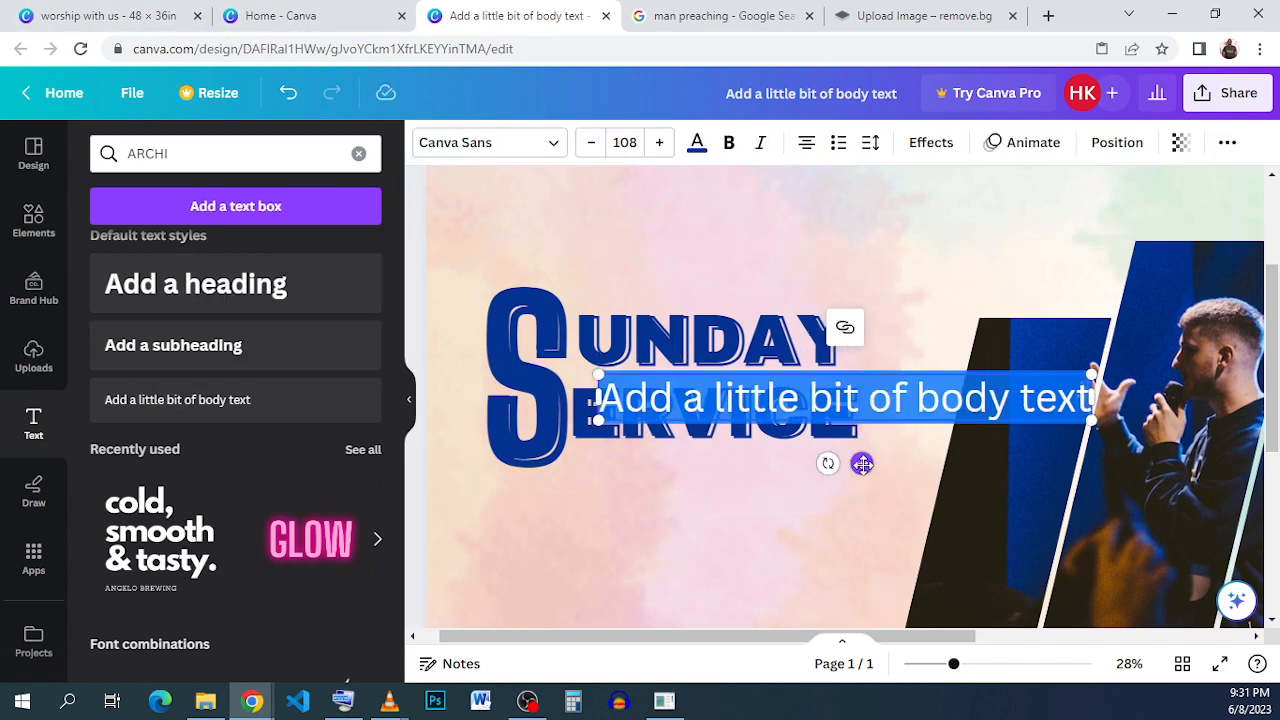
{"action": "left_click_drag", "start_coordinate": [861, 462], "coordinate": [843, 353]}
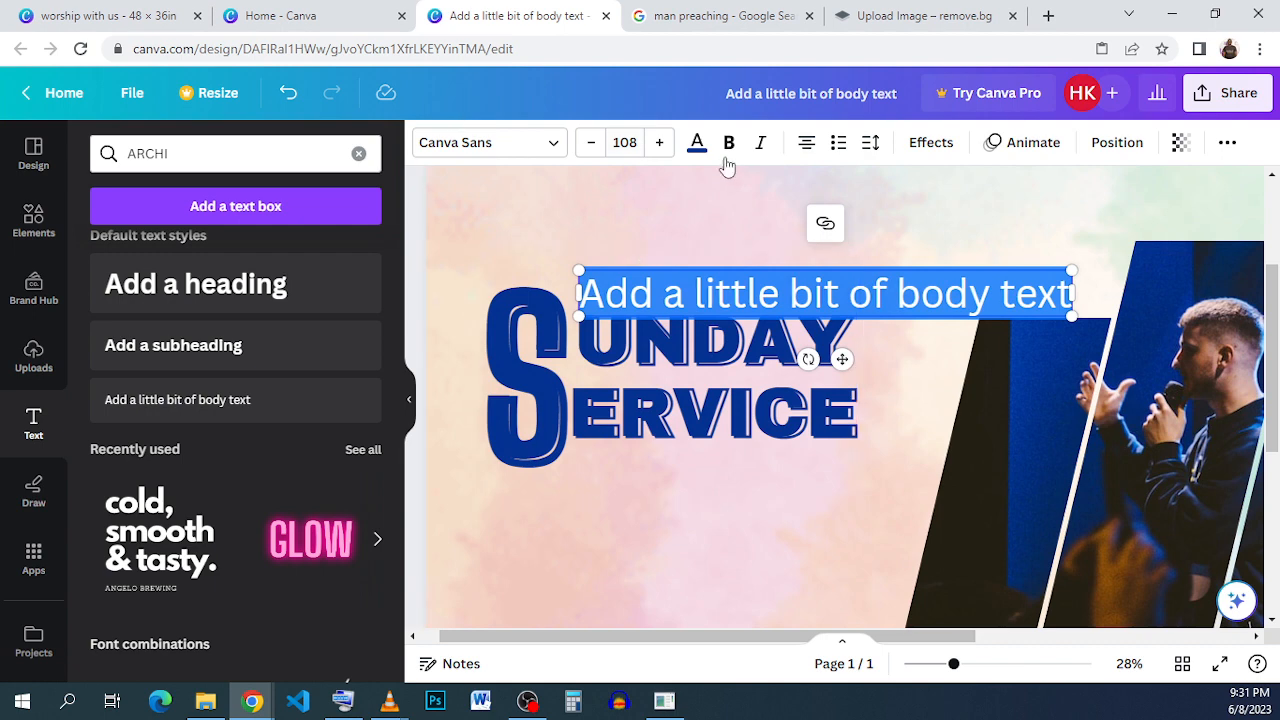
{"action": "left_click", "coordinate": [629, 137]}
{"action": "scroll", "coordinate": [660, 390], "scroll_direction": "down", "scroll_amount": 5}
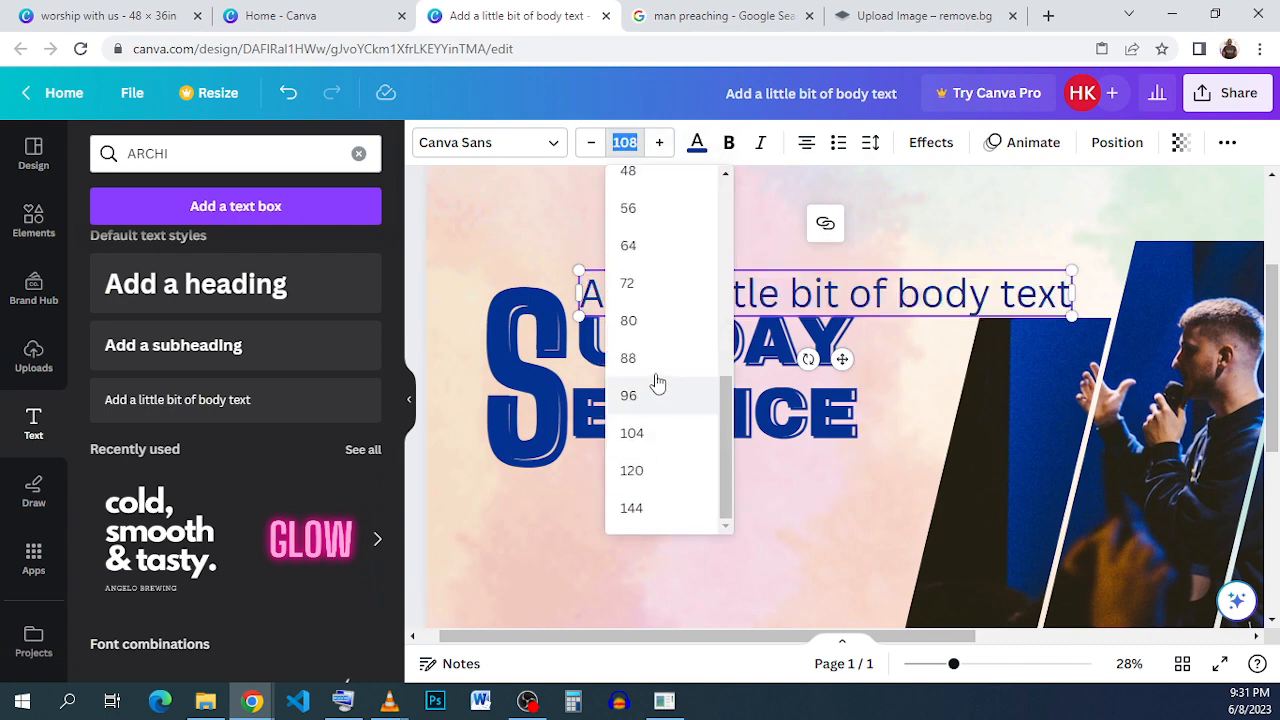
{"action": "left_click", "coordinate": [675, 325]}
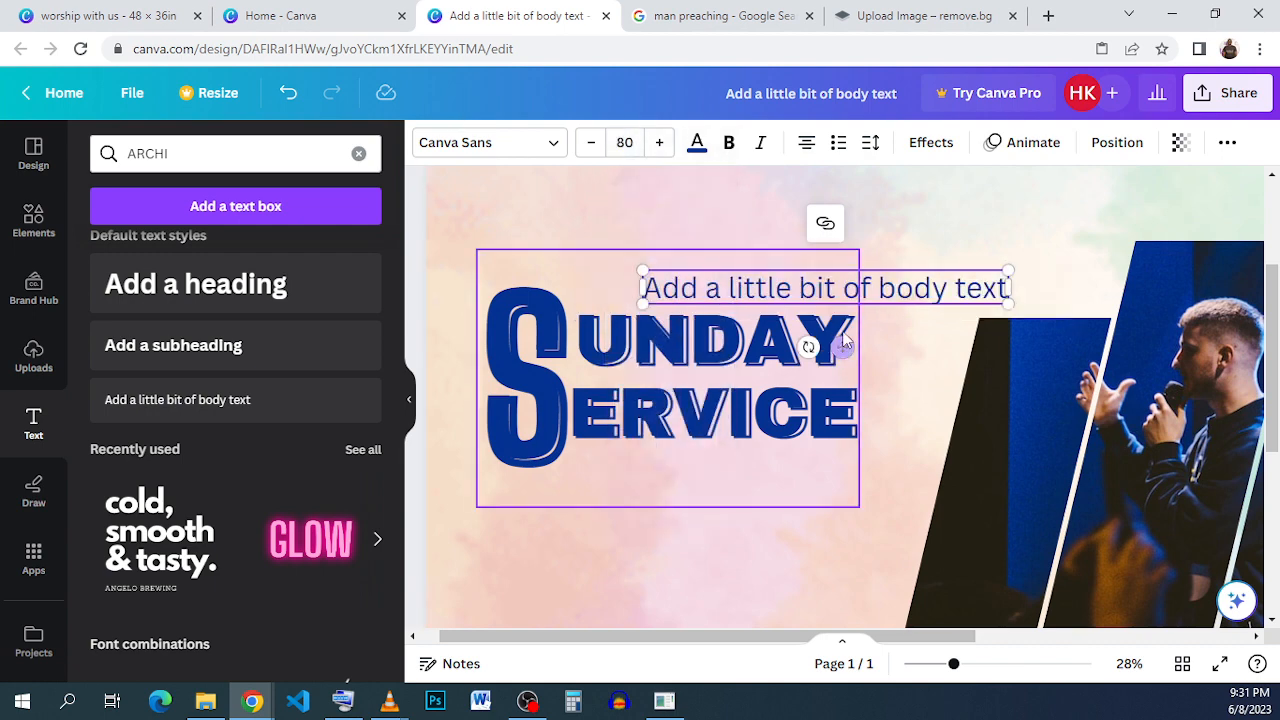
{"action": "left_click_drag", "start_coordinate": [842, 346], "coordinate": [767, 352]}
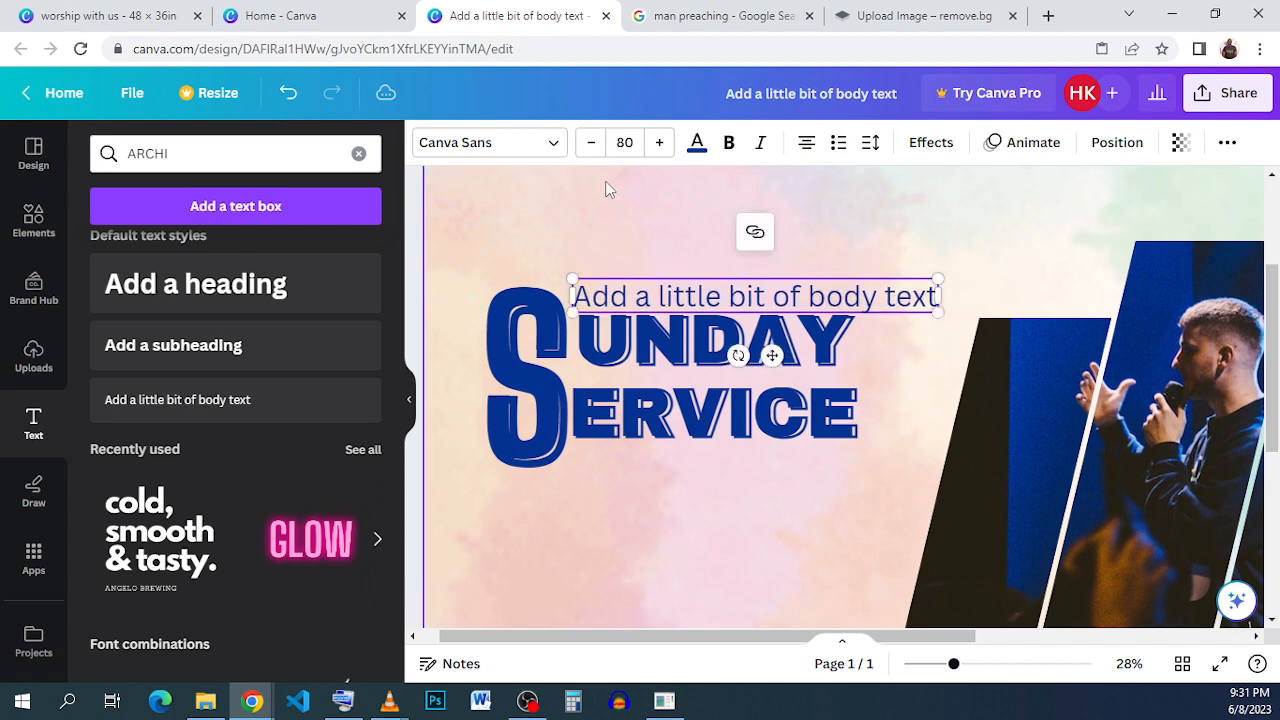
- Copy the "worship with us" text from the reference design
{"action": "left_click", "coordinate": [135, 14]}
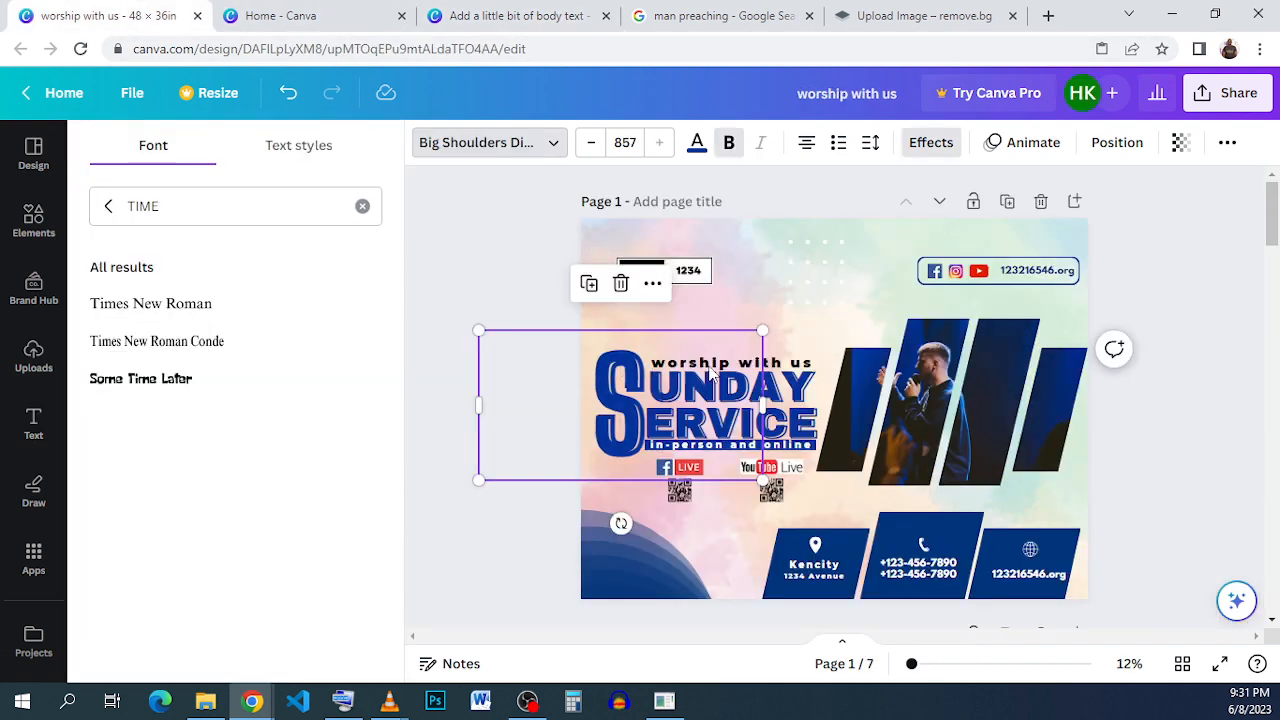
{"action": "left_click", "coordinate": [796, 362]}
{"action": "left_click", "coordinate": [796, 360]}
{"action": "left_click", "coordinate": [795, 357]}
{"action": "key", "text": "ctrl+c"}
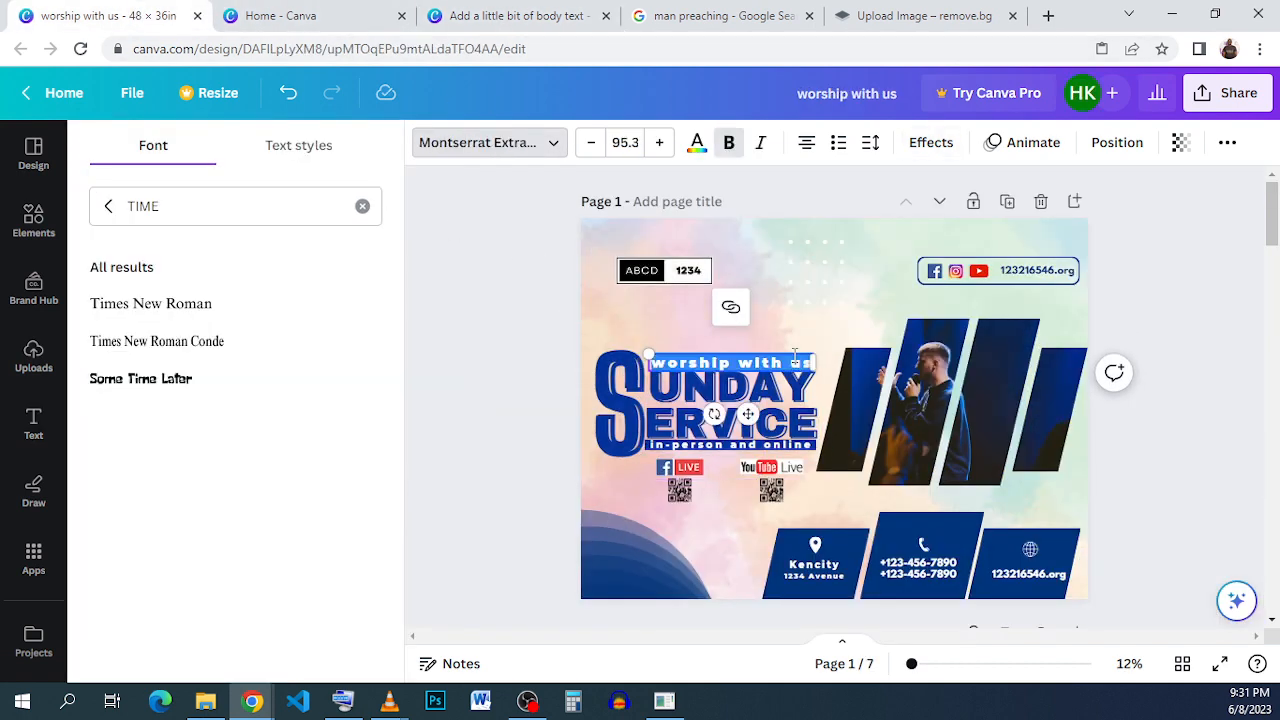
{"action": "right_click", "coordinate": [795, 356]}
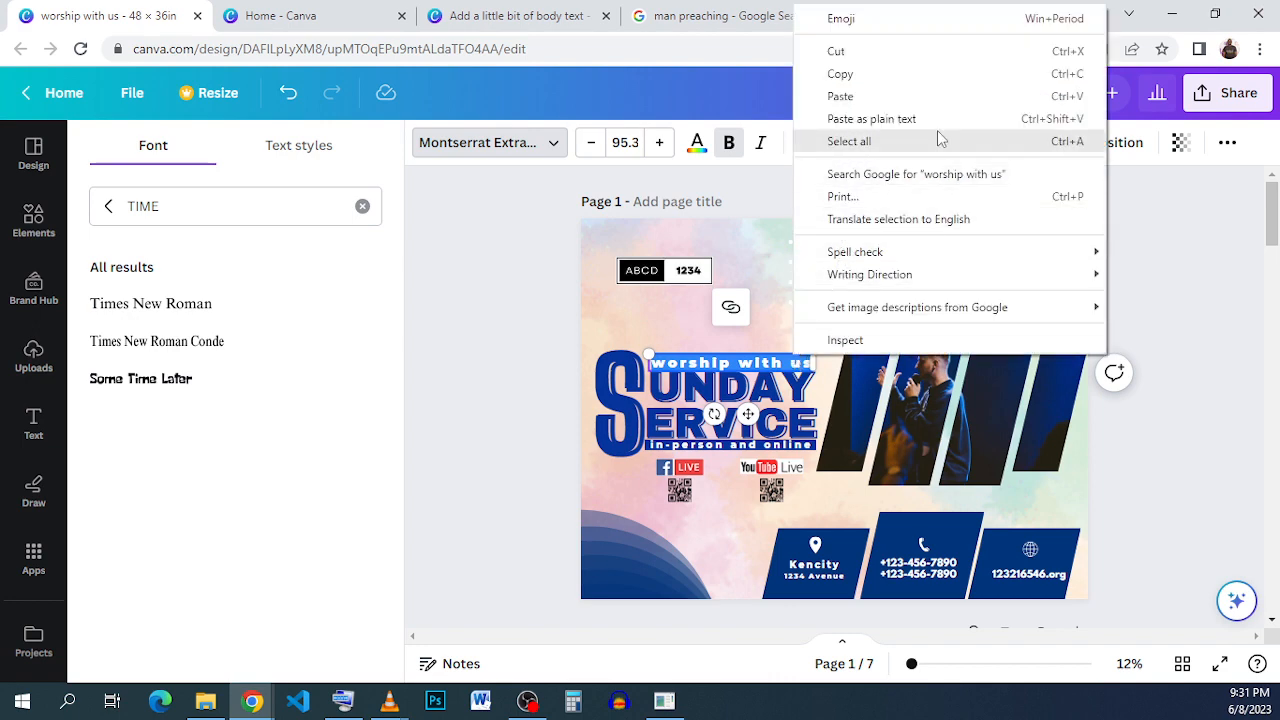
{"action": "left_click", "coordinate": [910, 76]}
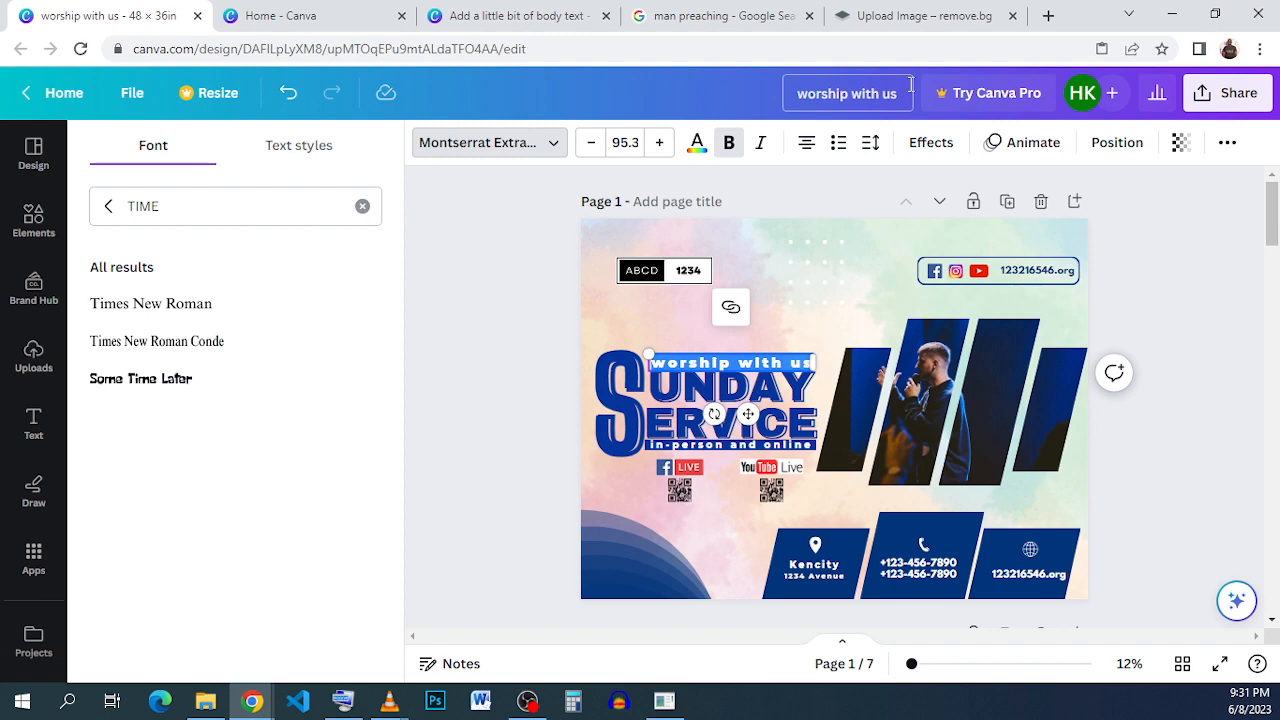
- Replace the new text box's content by pasting "worship with us" as plain text
{"action": "left_click", "coordinate": [450, 15]}
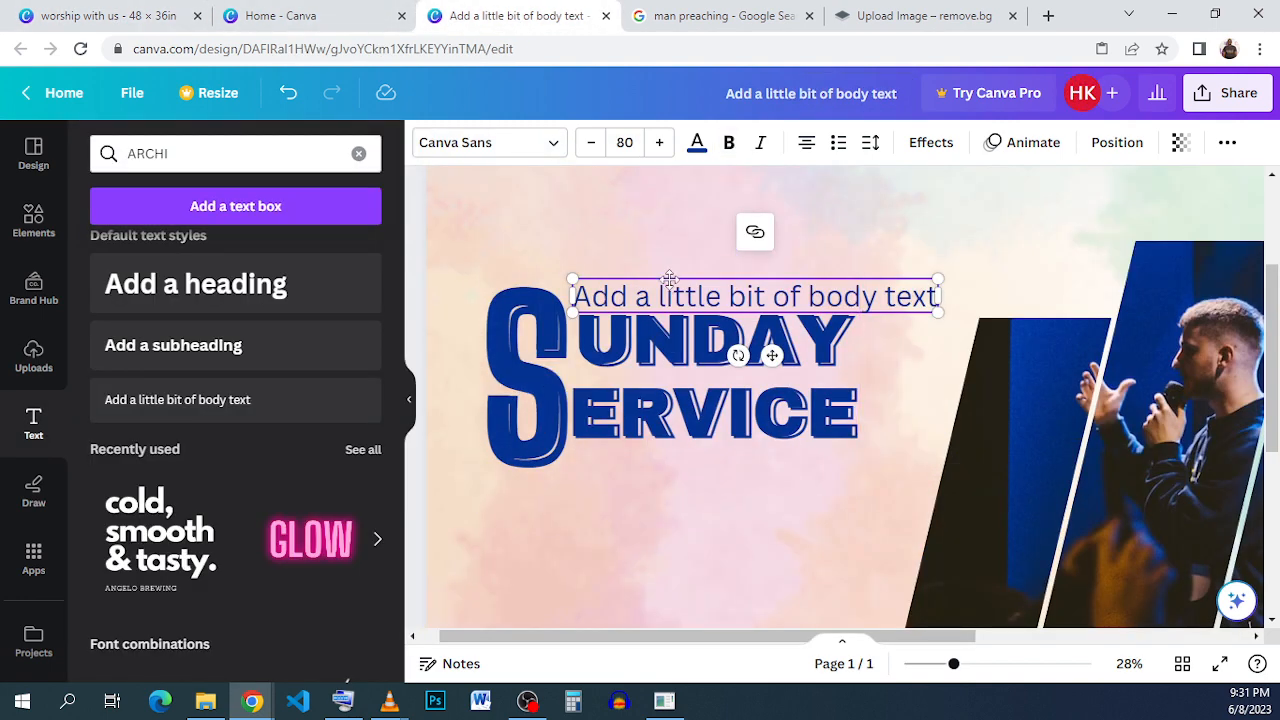
{"action": "double_click", "coordinate": [666, 296]}
{"action": "right_click", "coordinate": [669, 303]}
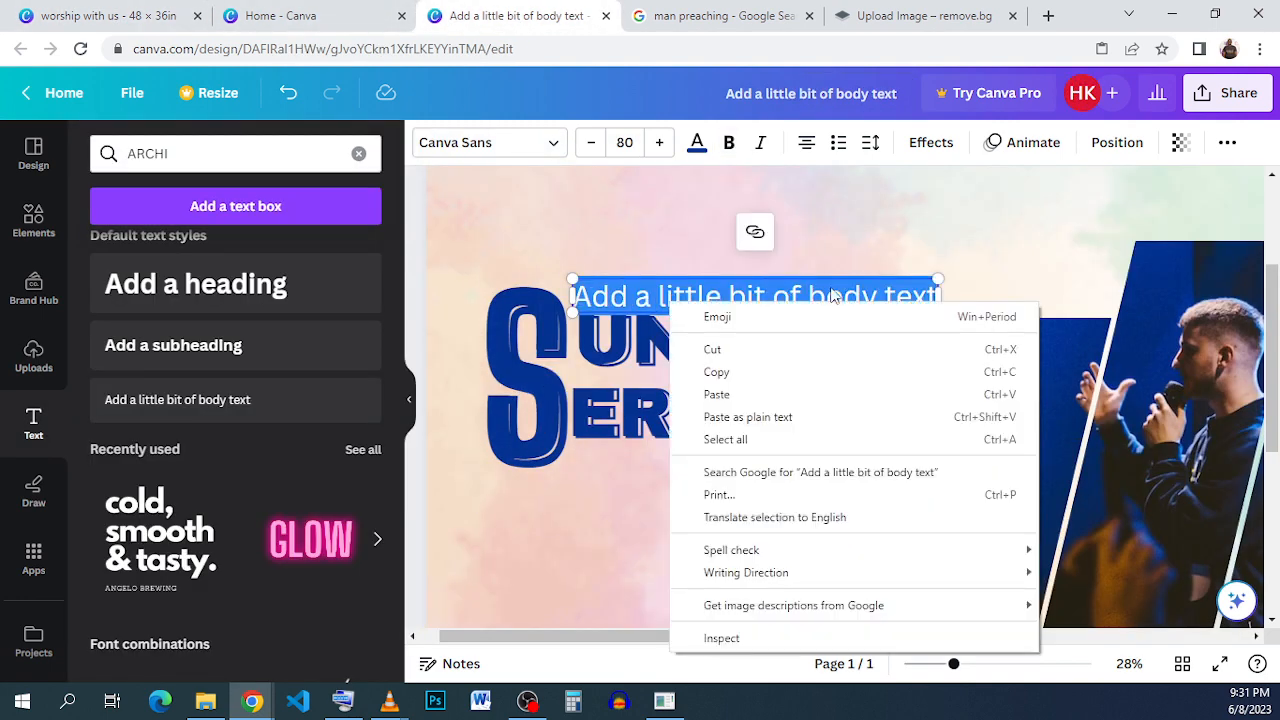
{"action": "left_click", "coordinate": [861, 400]}
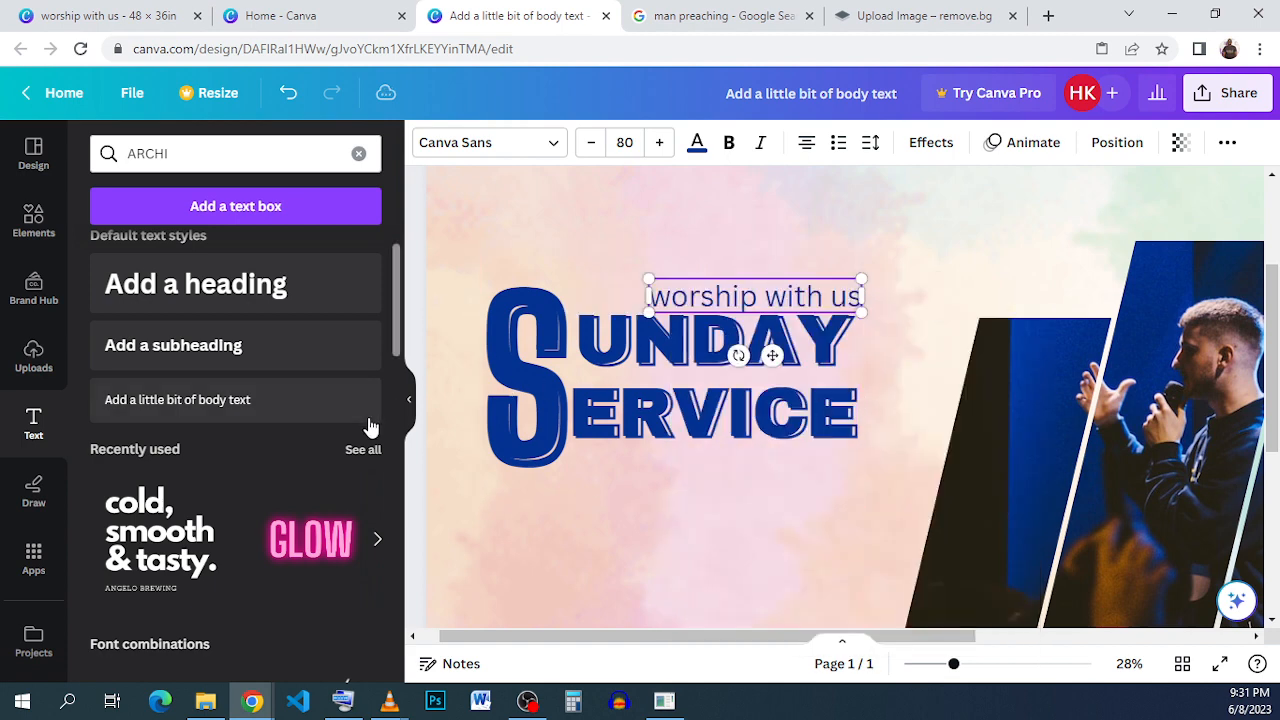
{"action": "left_click_drag", "start_coordinate": [172, 545], "coordinate": [967, 428]}
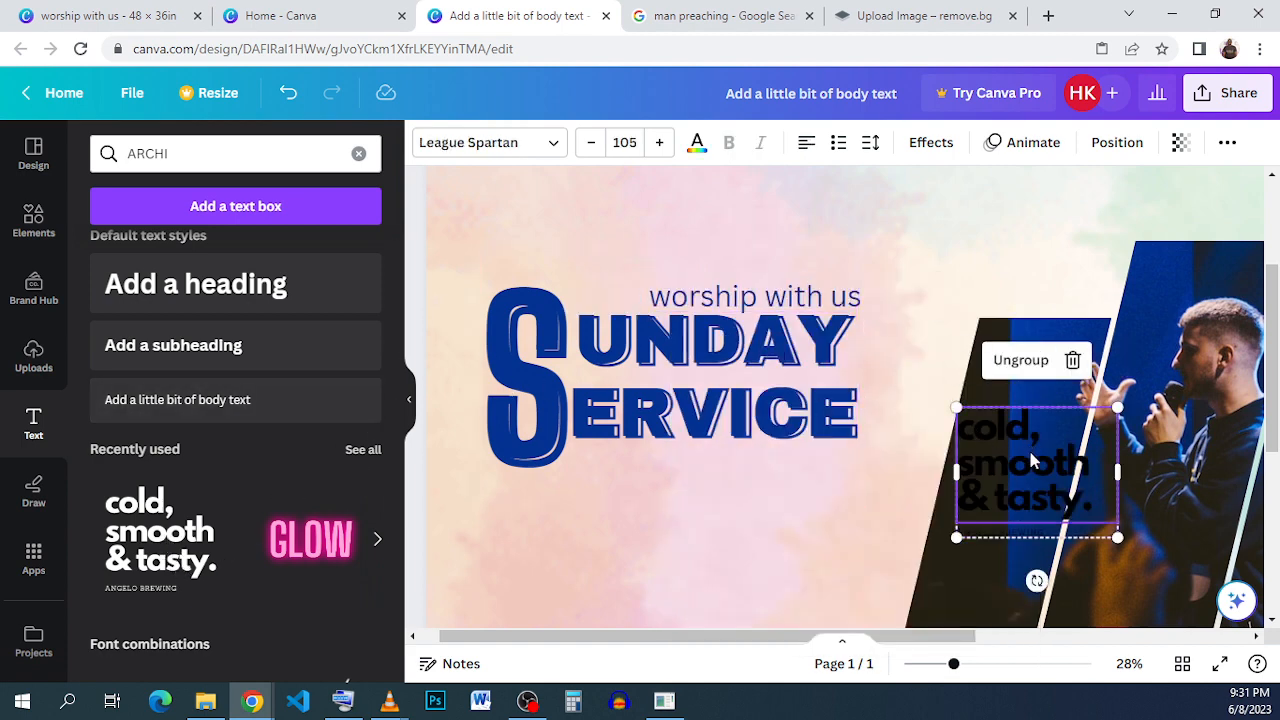
{"action": "left_click_drag", "start_coordinate": [1028, 474], "coordinate": [760, 528]}
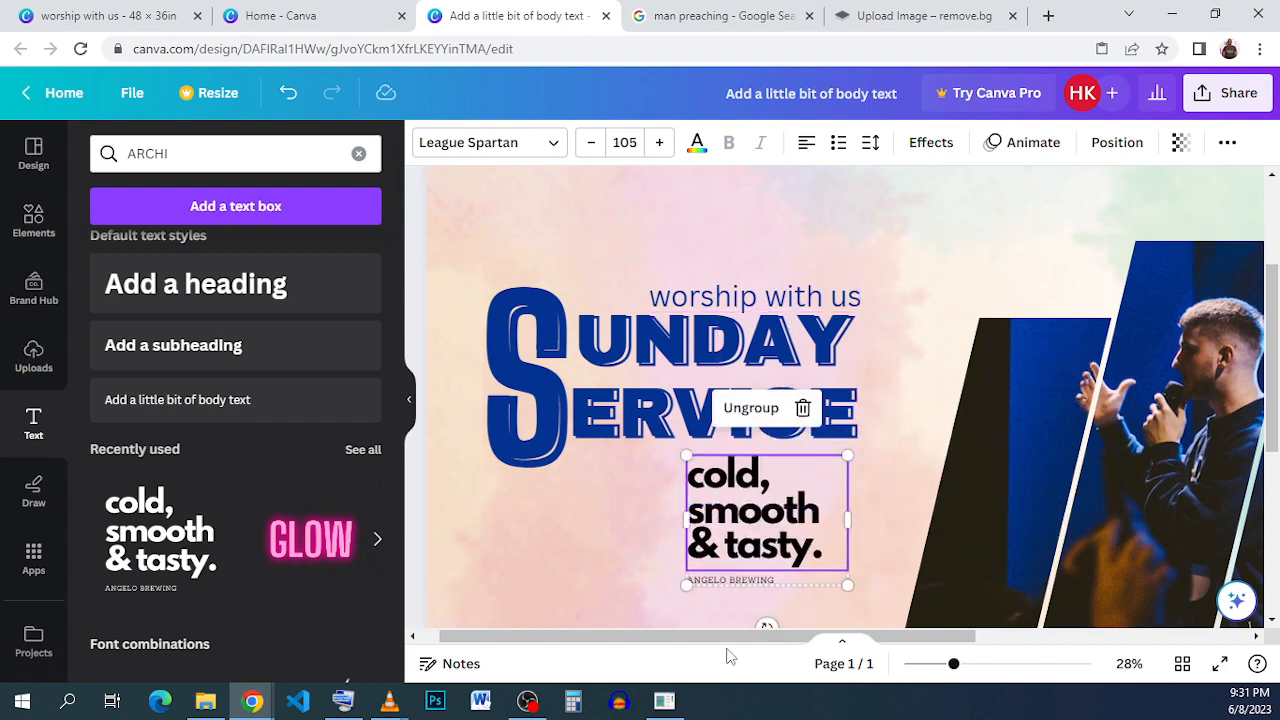
{"action": "double_click", "coordinate": [762, 563]}
{"action": "left_click", "coordinate": [908, 436]}
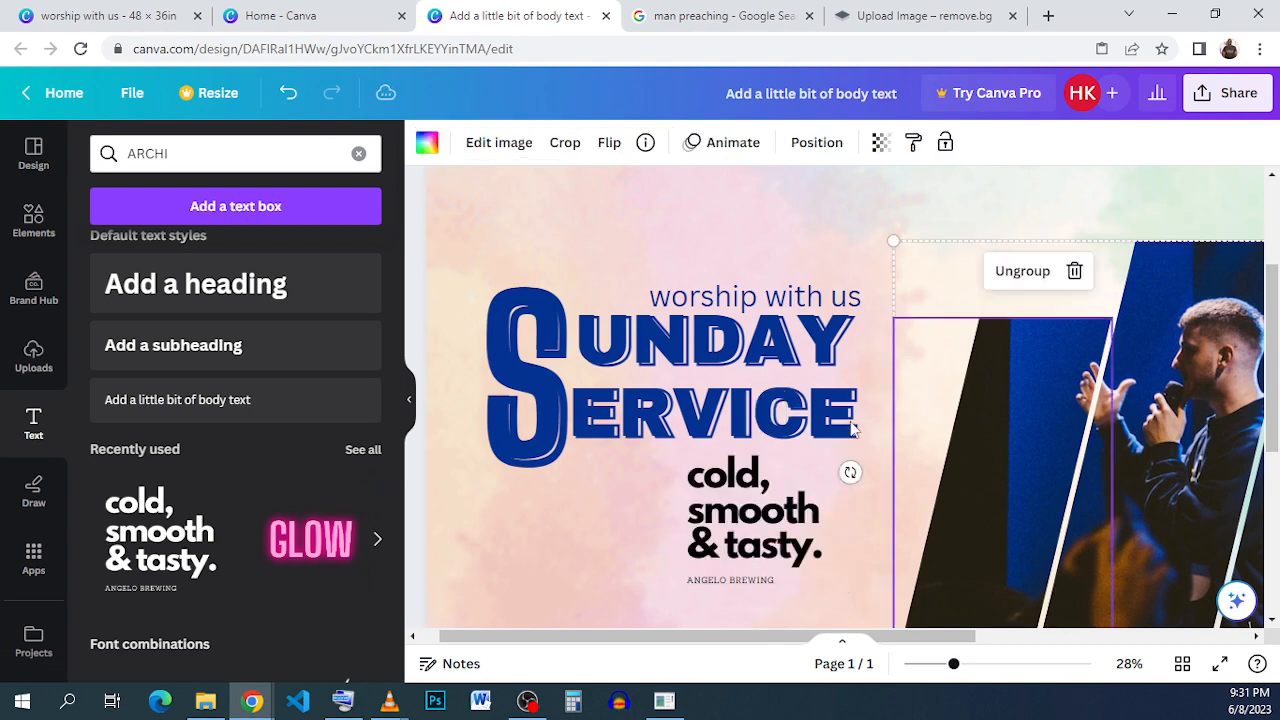
{"action": "left_click", "coordinate": [795, 531]}
{"action": "left_click", "coordinate": [803, 408]}
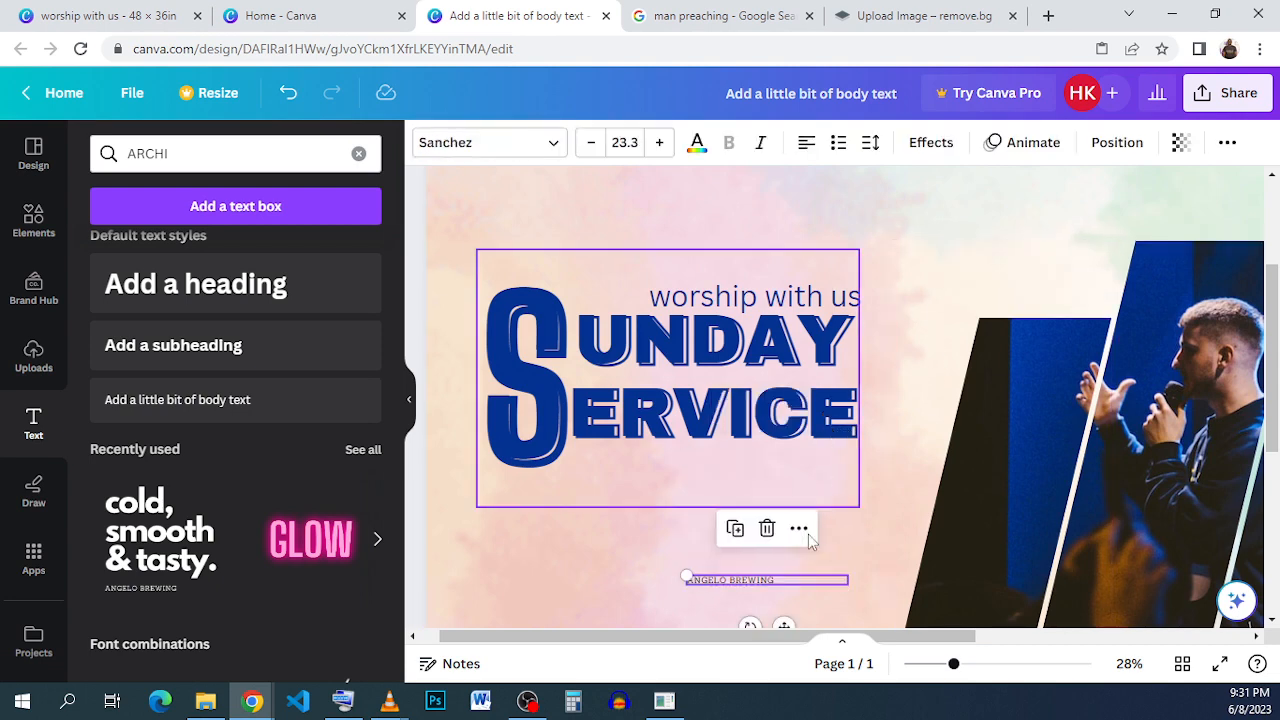
{"action": "left_click", "coordinate": [767, 528]}
- Move the "worship with us" text left over UNDAY and make it bold
{"action": "left_click", "coordinate": [755, 296]}
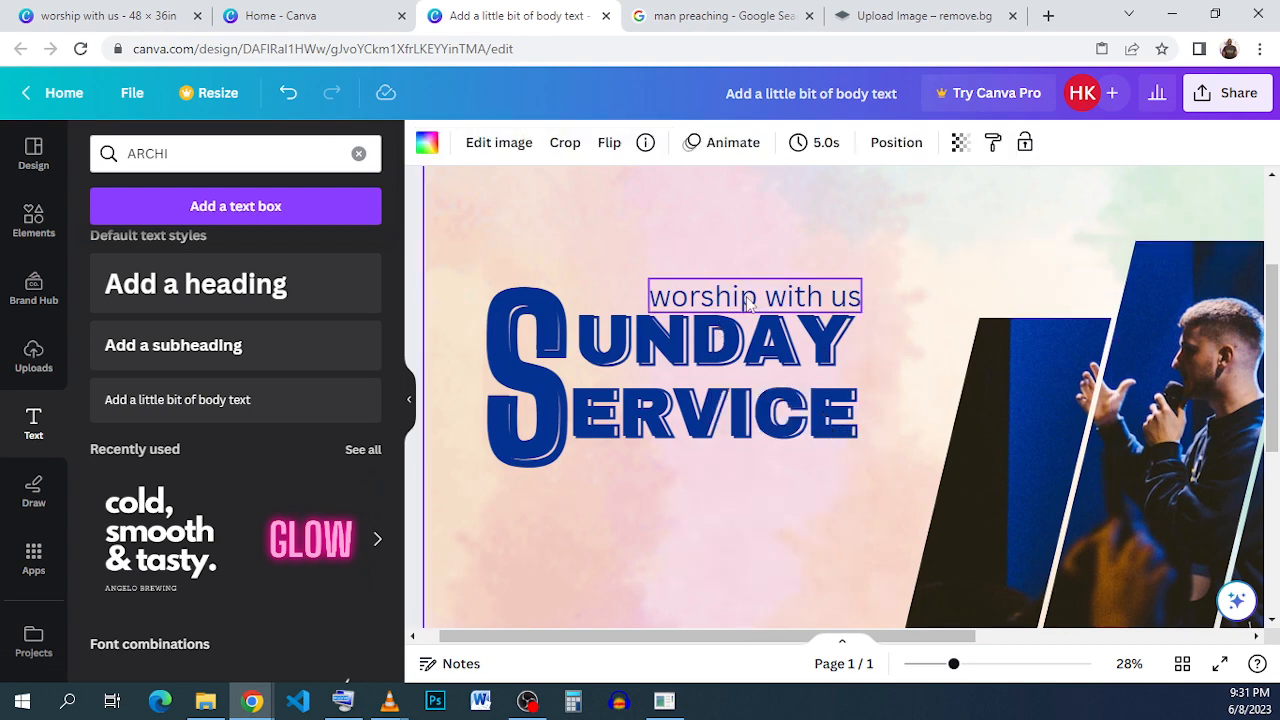
{"action": "left_click", "coordinate": [755, 296]}
{"action": "left_click_drag", "start_coordinate": [755, 296], "coordinate": [702, 290]}
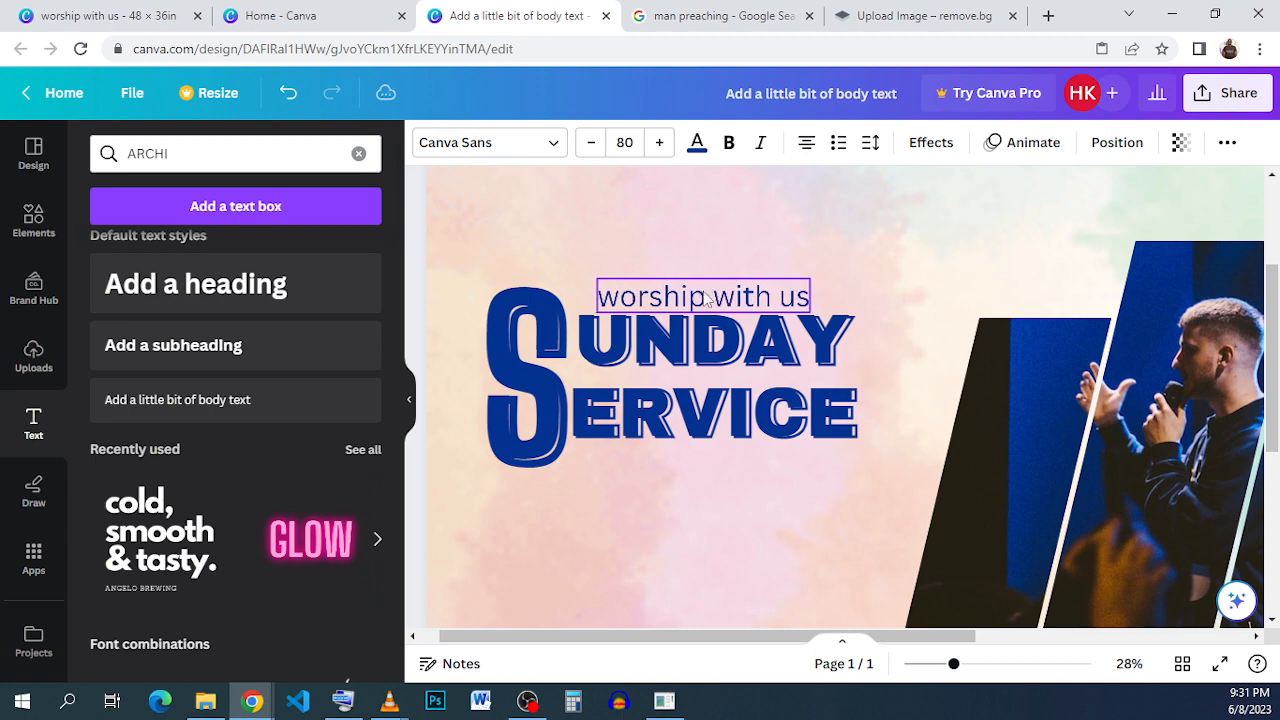
{"action": "left_click", "coordinate": [727, 143]}
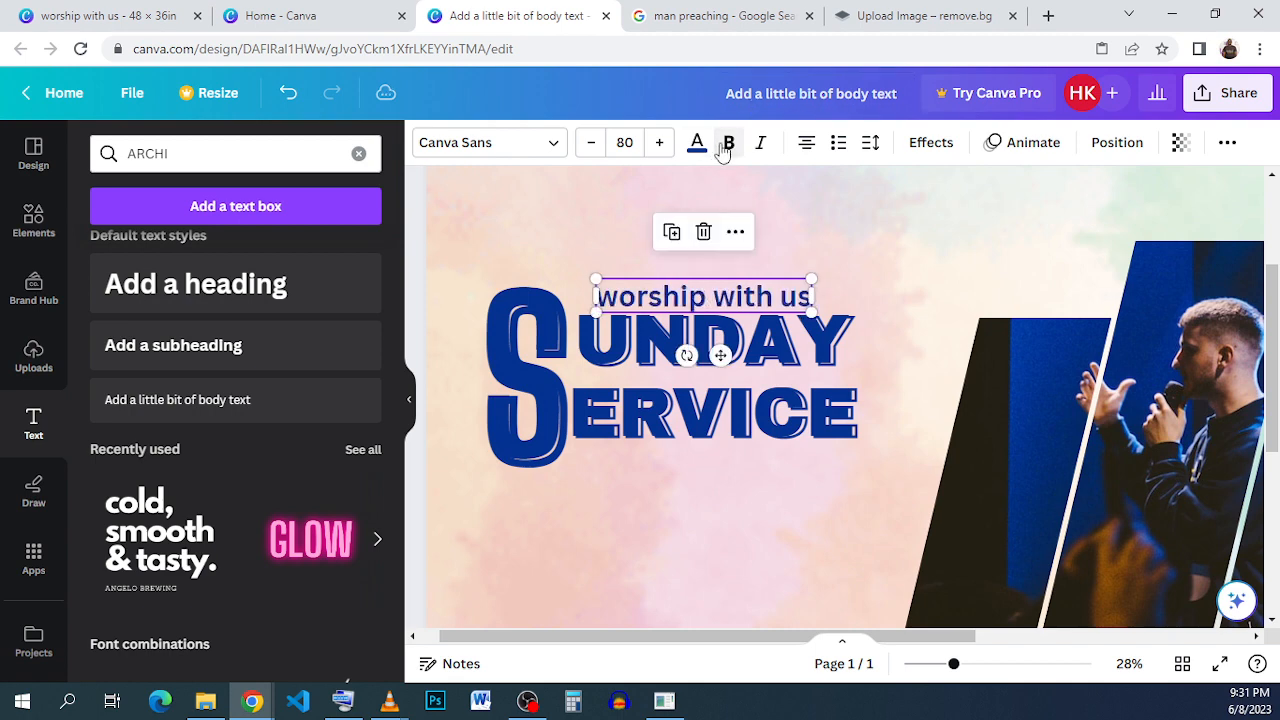
{"action": "left_click", "coordinate": [846, 268]}
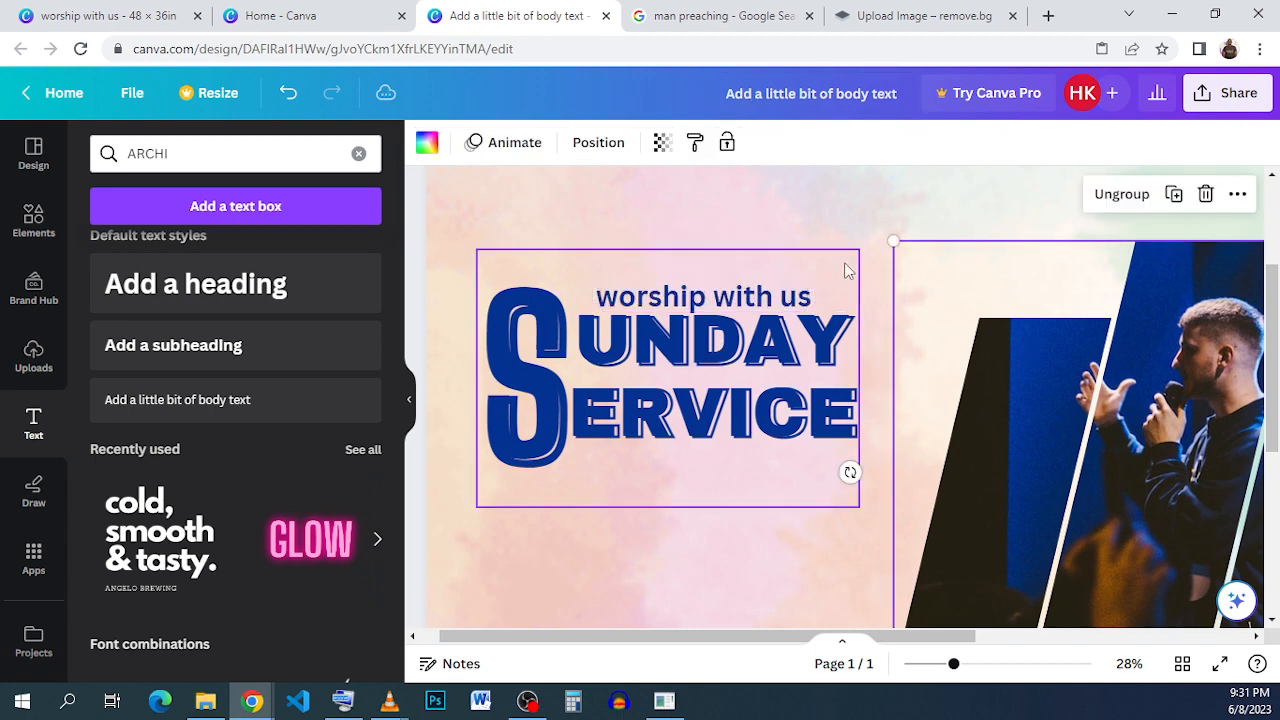
- Widen the "worship with us" text box to span the title, about 10.8 wide
{"action": "left_click", "coordinate": [698, 298]}
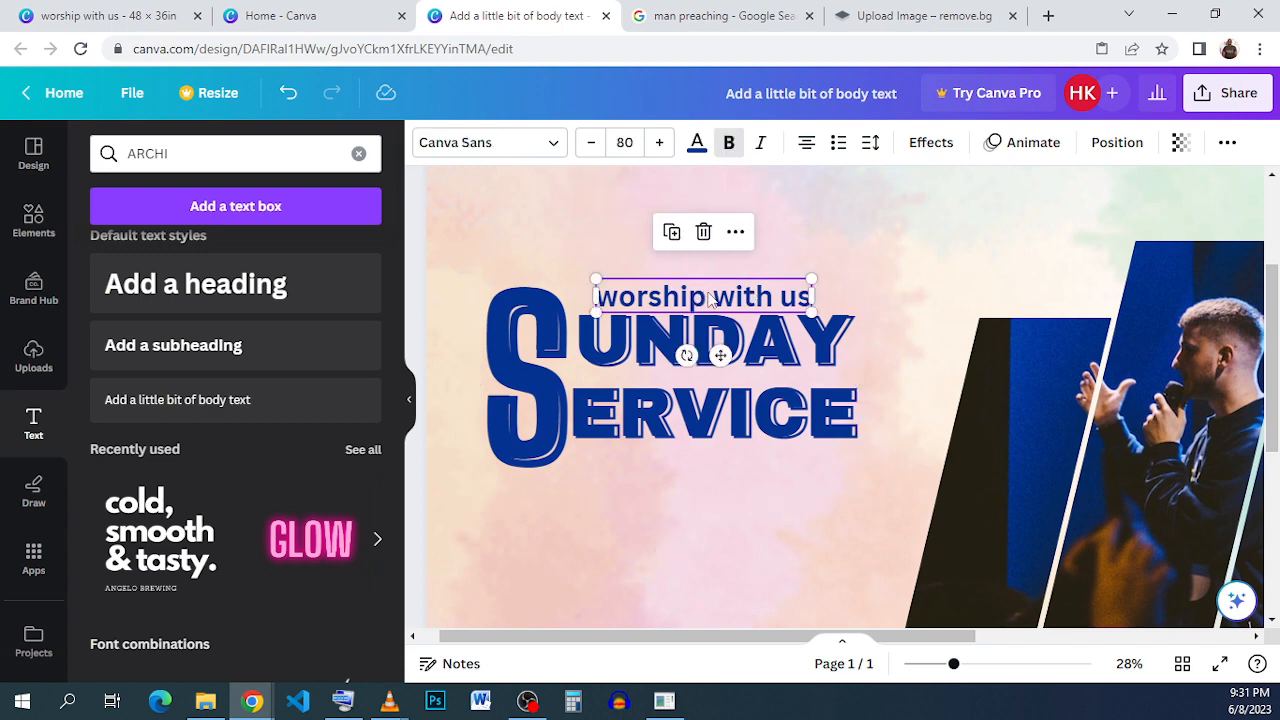
{"action": "scroll", "coordinate": [710, 298], "scroll_direction": "up", "scroll_amount": 2, "text": "ctrl"}
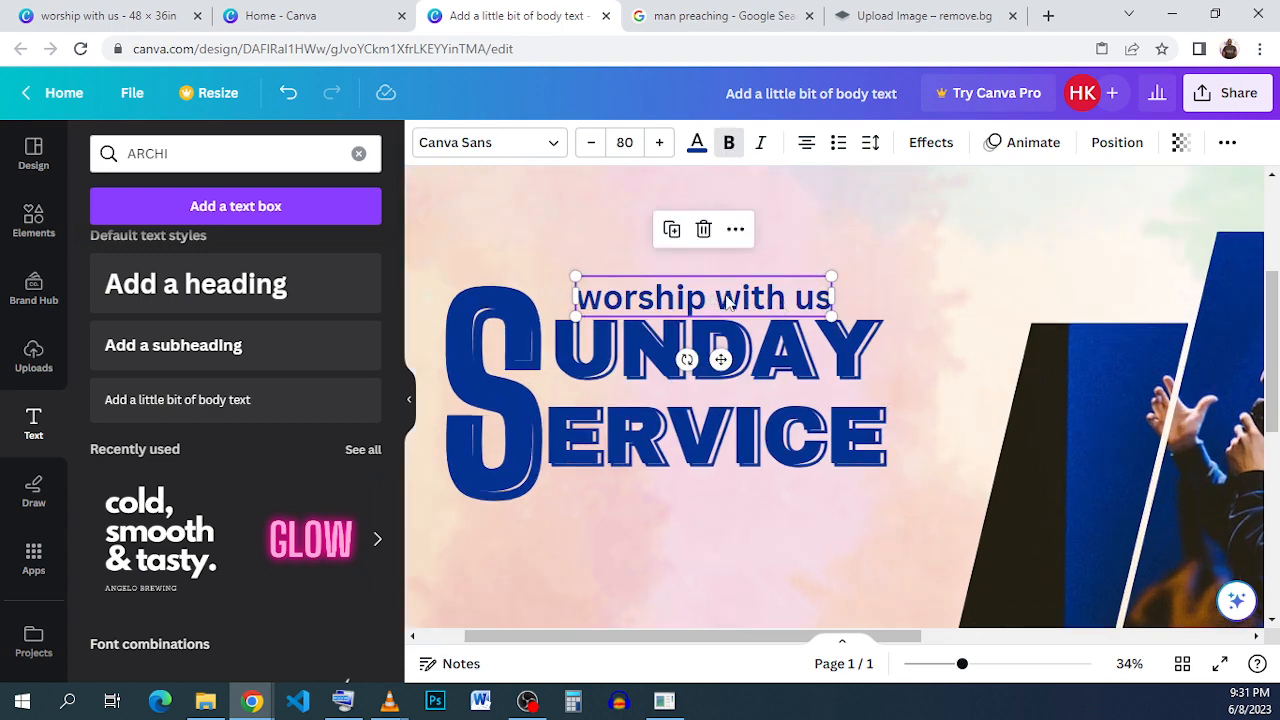
{"action": "left_click_drag", "start_coordinate": [729, 302], "coordinate": [708, 295]}
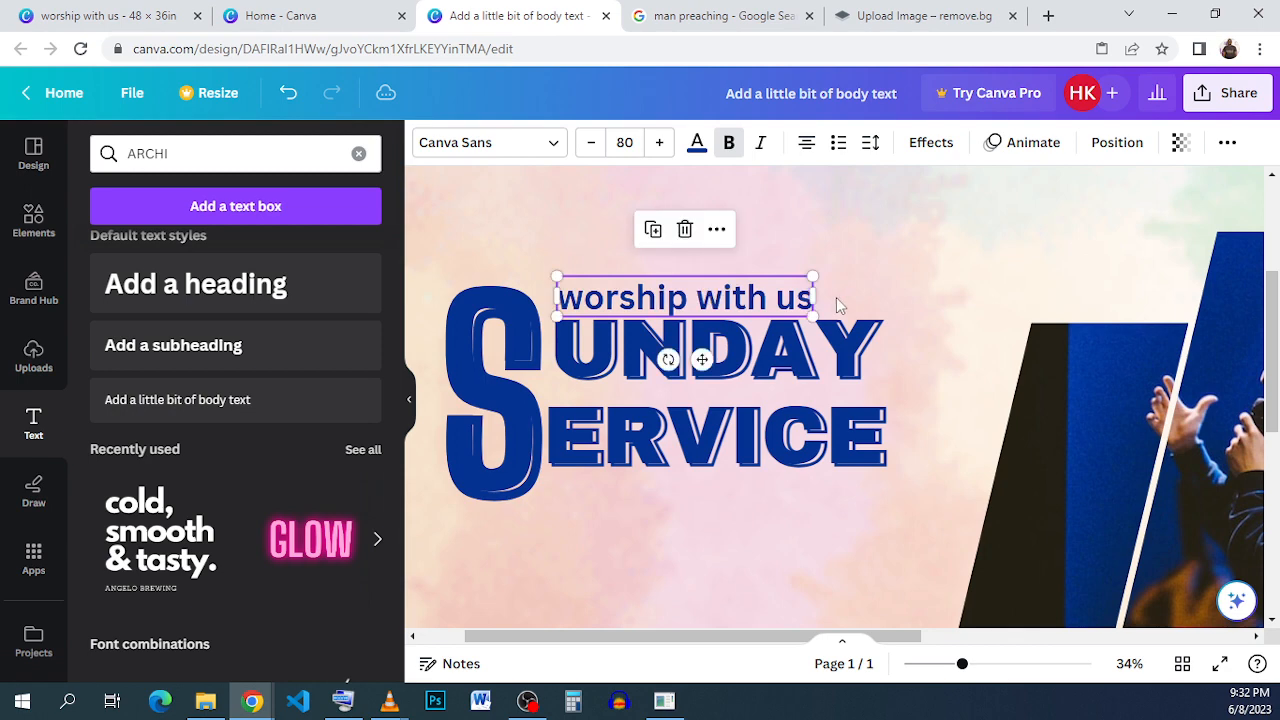
{"action": "left_click_drag", "start_coordinate": [814, 297], "coordinate": [885, 297]}
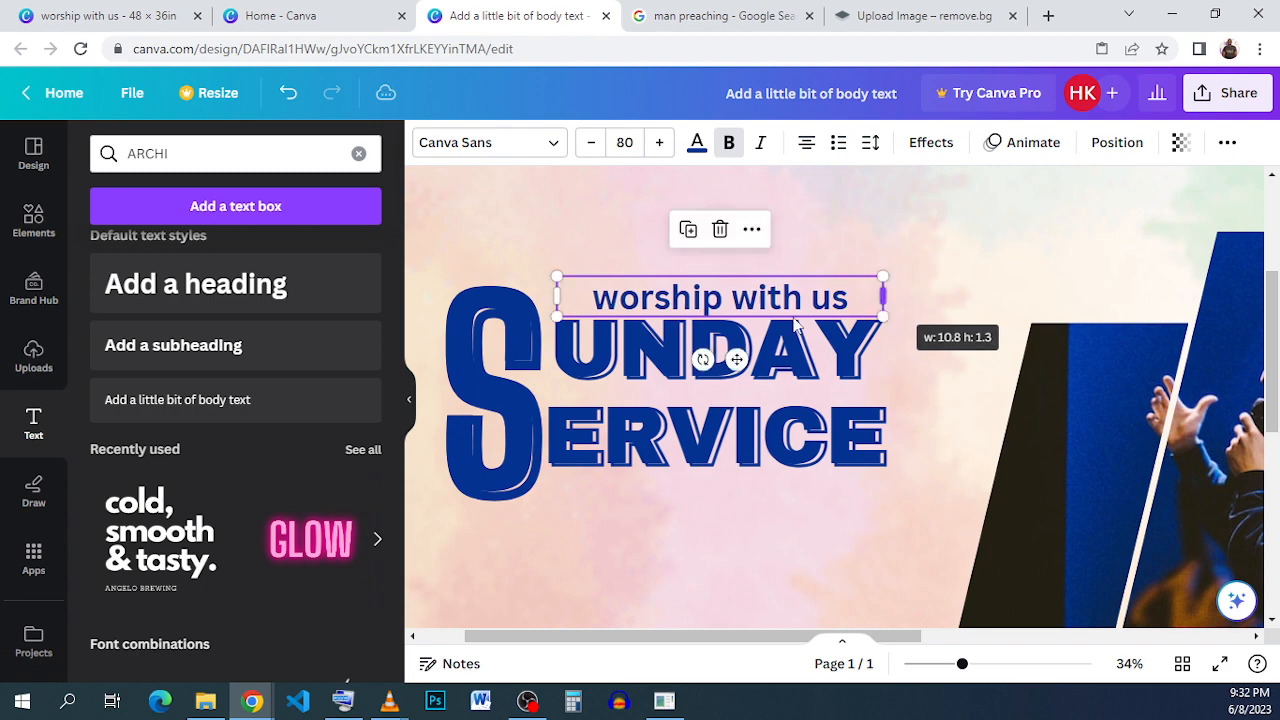
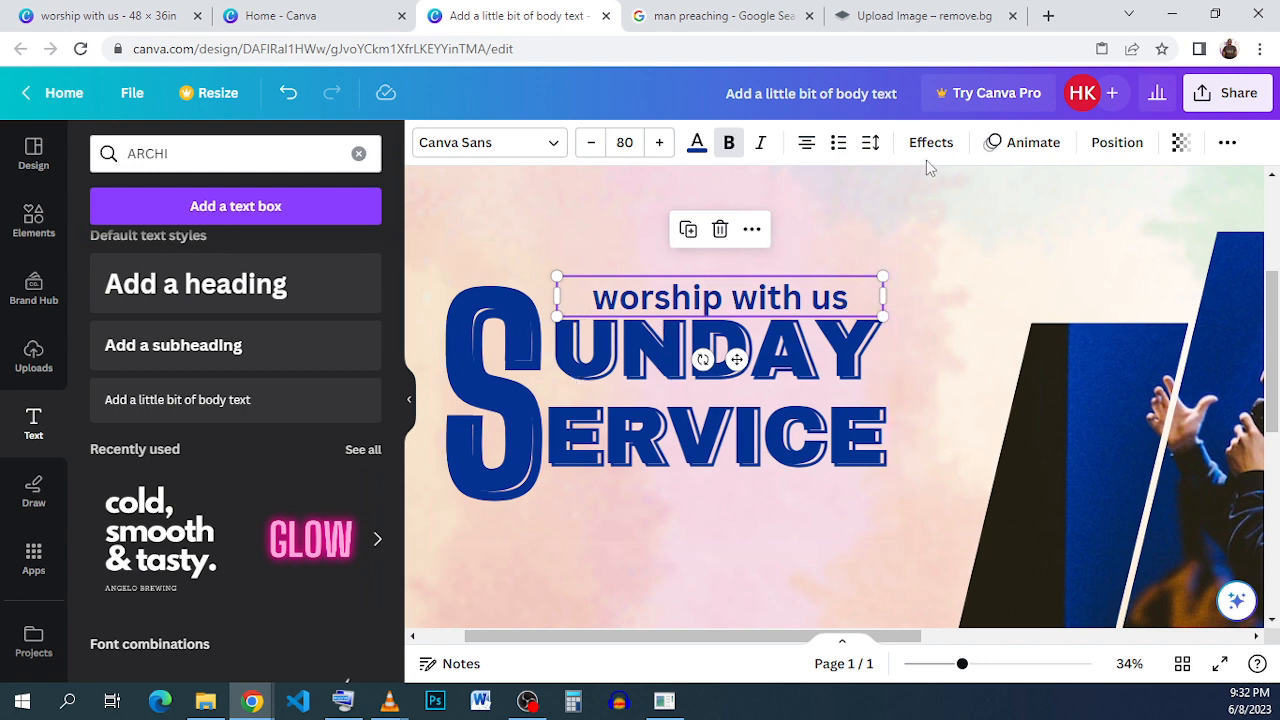
- Set the letter spacing of the "worship with us" text to 120
{"action": "left_click", "coordinate": [869, 143]}
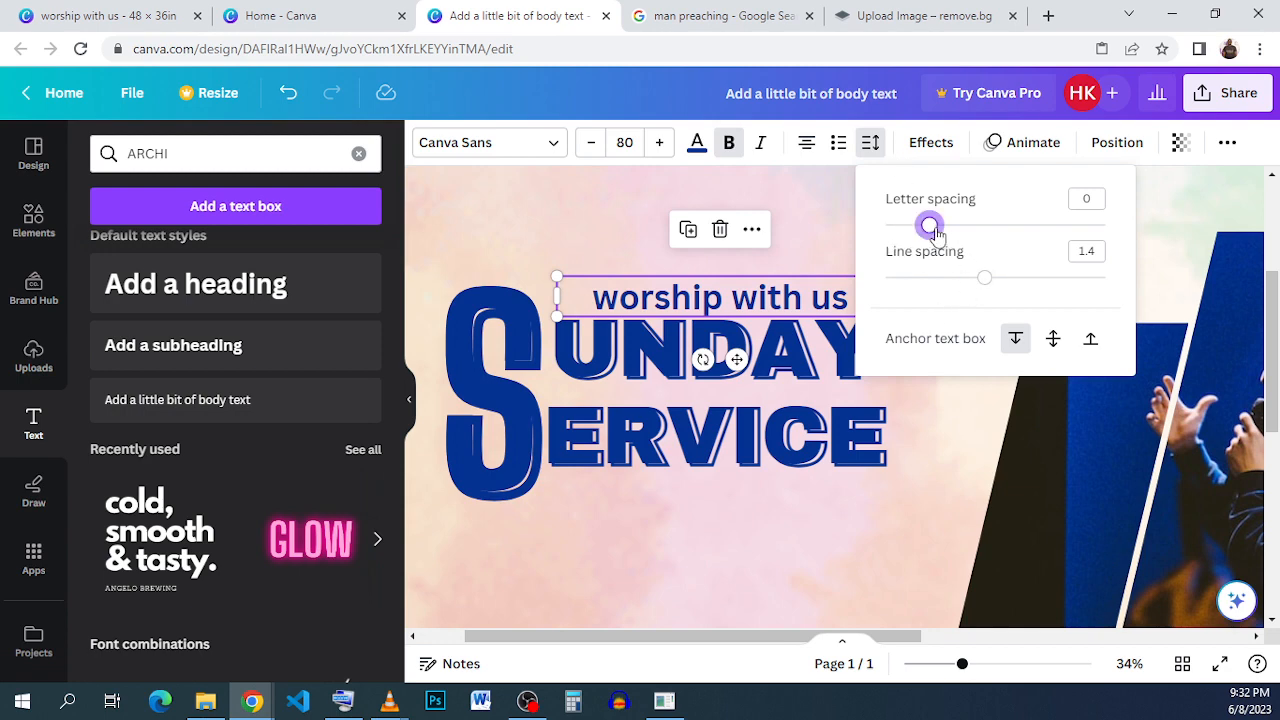
{"action": "mouse_move", "coordinate": [933, 232]}
{"action": "left_mouse_down"}
{"action": "mouse_move", "coordinate": [967, 229]}
{"action": "mouse_move", "coordinate": [945, 232]}
{"action": "mouse_move", "coordinate": [957, 234]}
{"action": "left_mouse_up"}
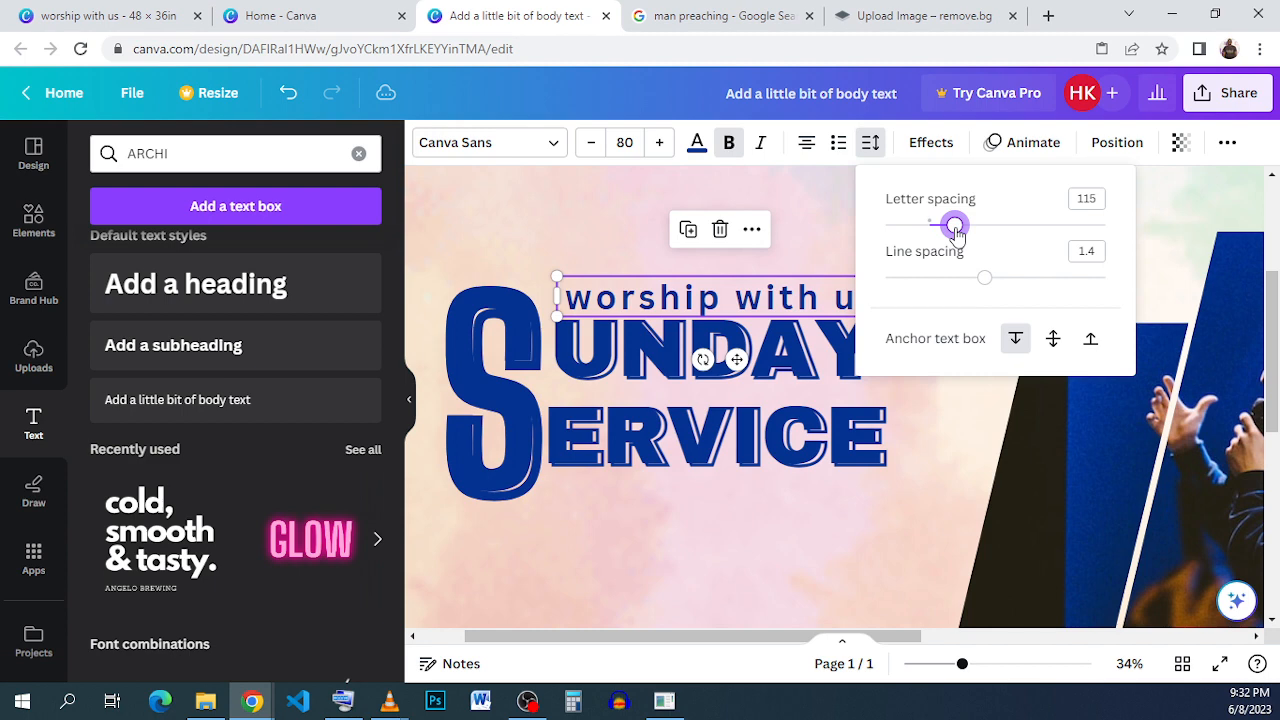
{"action": "left_click", "coordinate": [830, 251]}
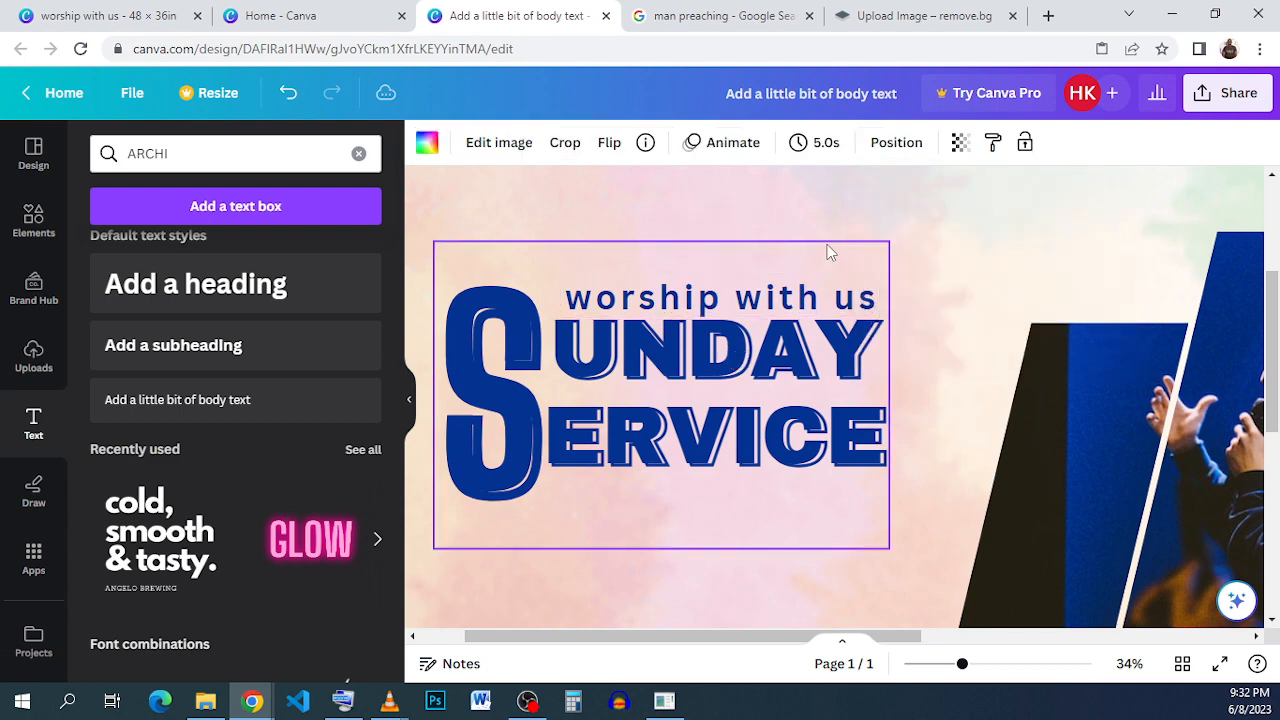
{"action": "left_click", "coordinate": [845, 313]}
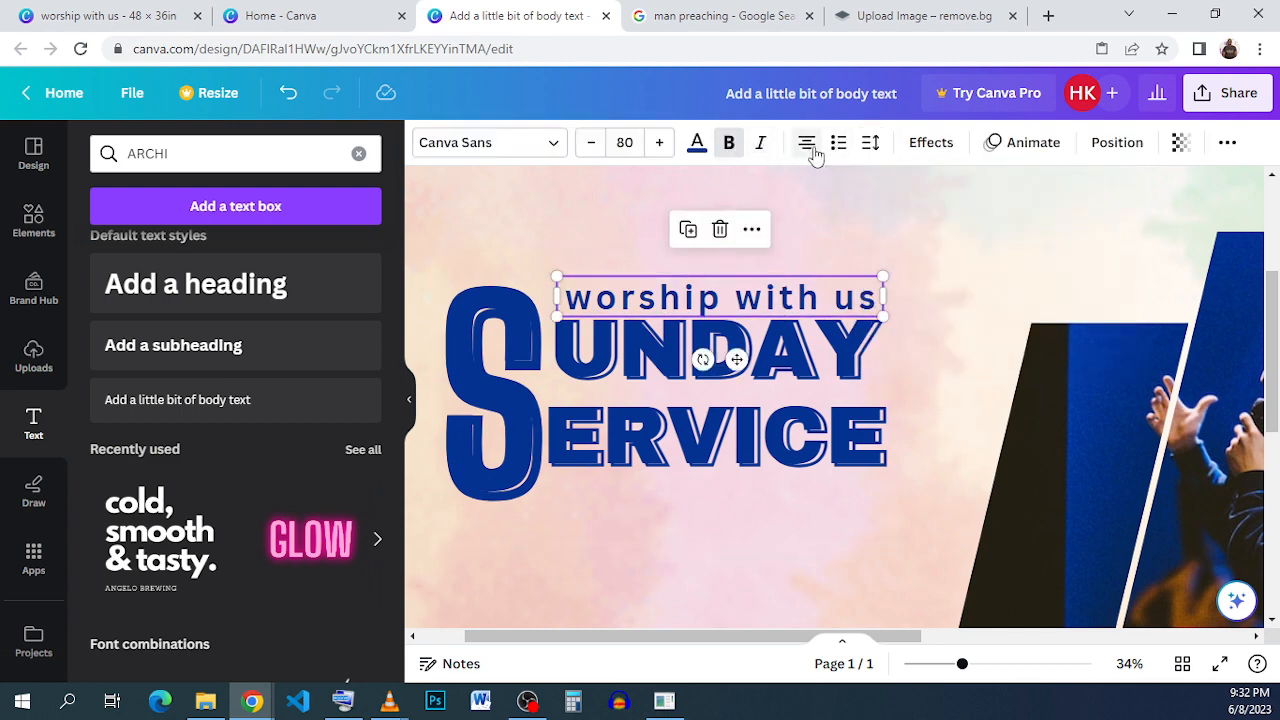
{"action": "left_click", "coordinate": [870, 145]}
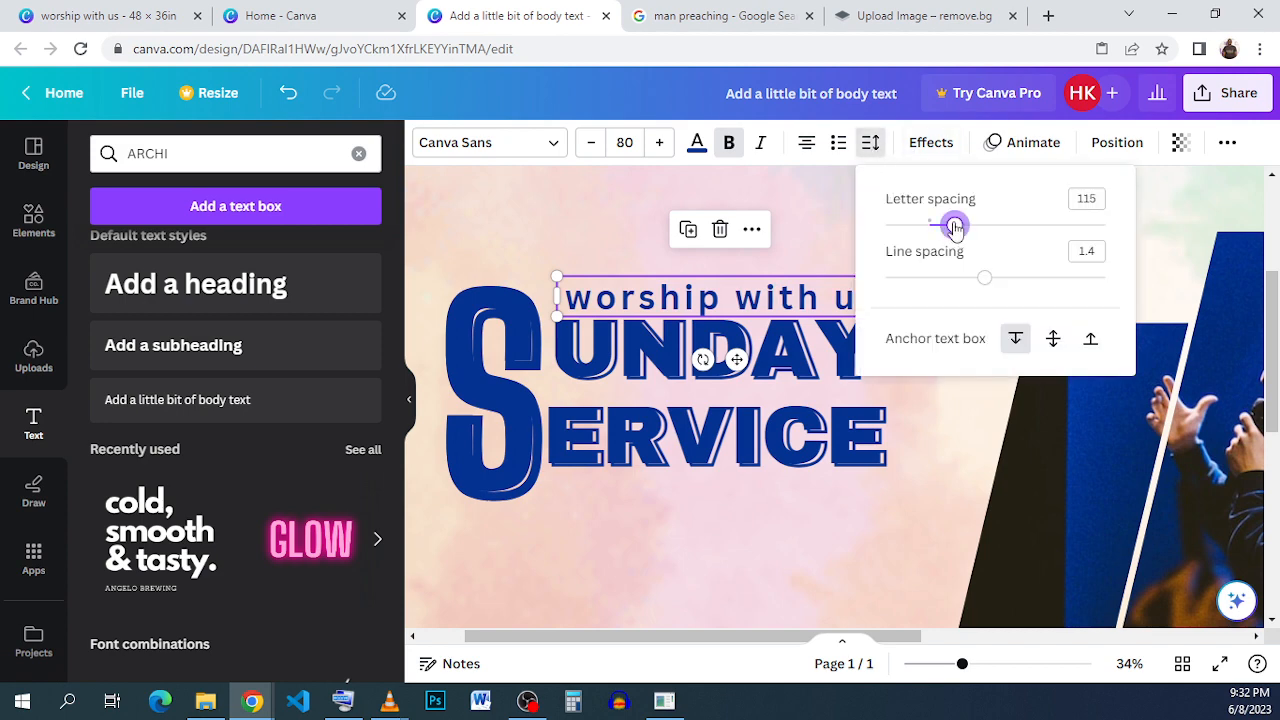
{"action": "mouse_move", "coordinate": [955, 227]}
{"action": "left_mouse_down"}
{"action": "mouse_move", "coordinate": [934, 222]}
{"action": "mouse_move", "coordinate": [957, 224]}
{"action": "left_mouse_up"}
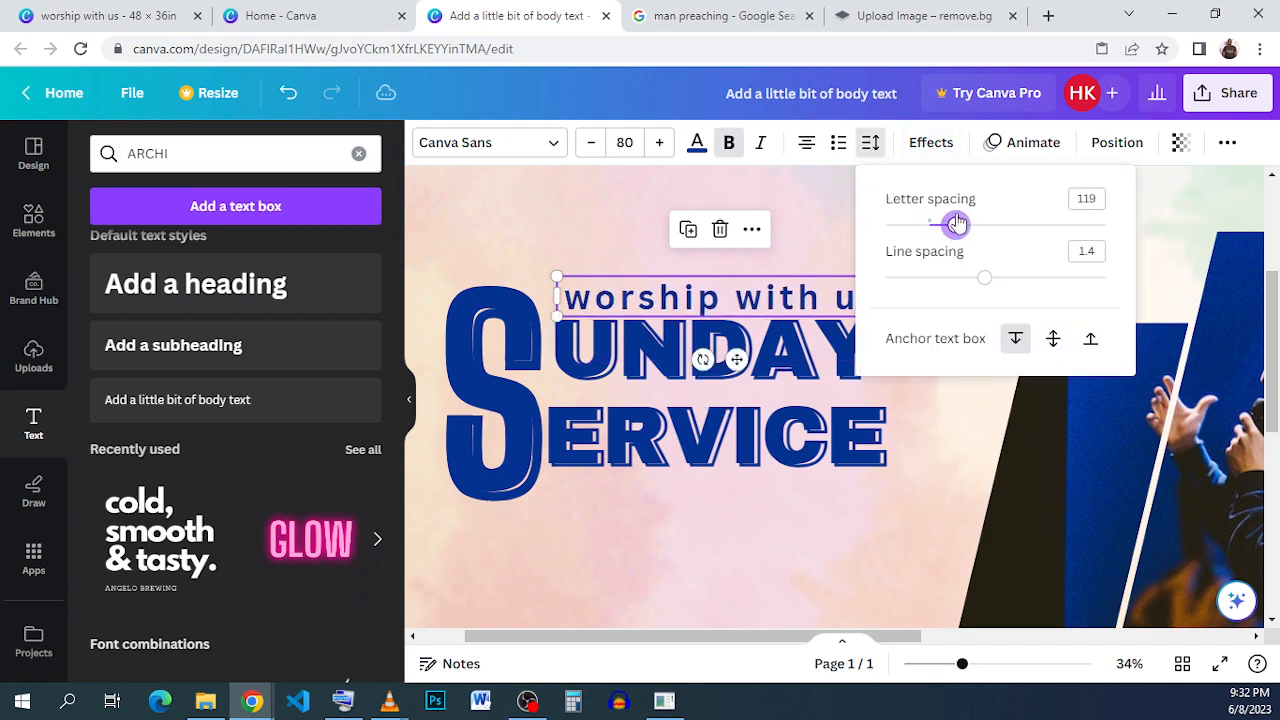
{"action": "left_click", "coordinate": [1100, 204]}
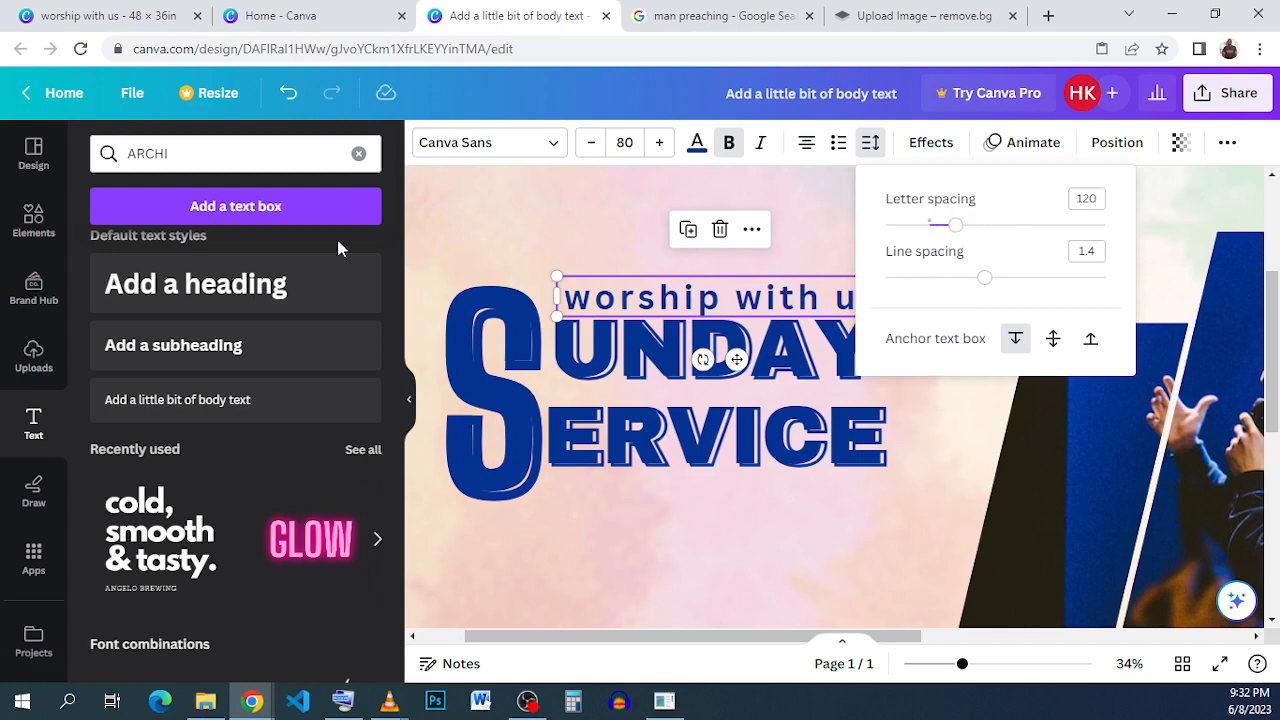
{"action": "left_click", "coordinate": [620, 246]}
{"action": "left_click", "coordinate": [950, 342]}
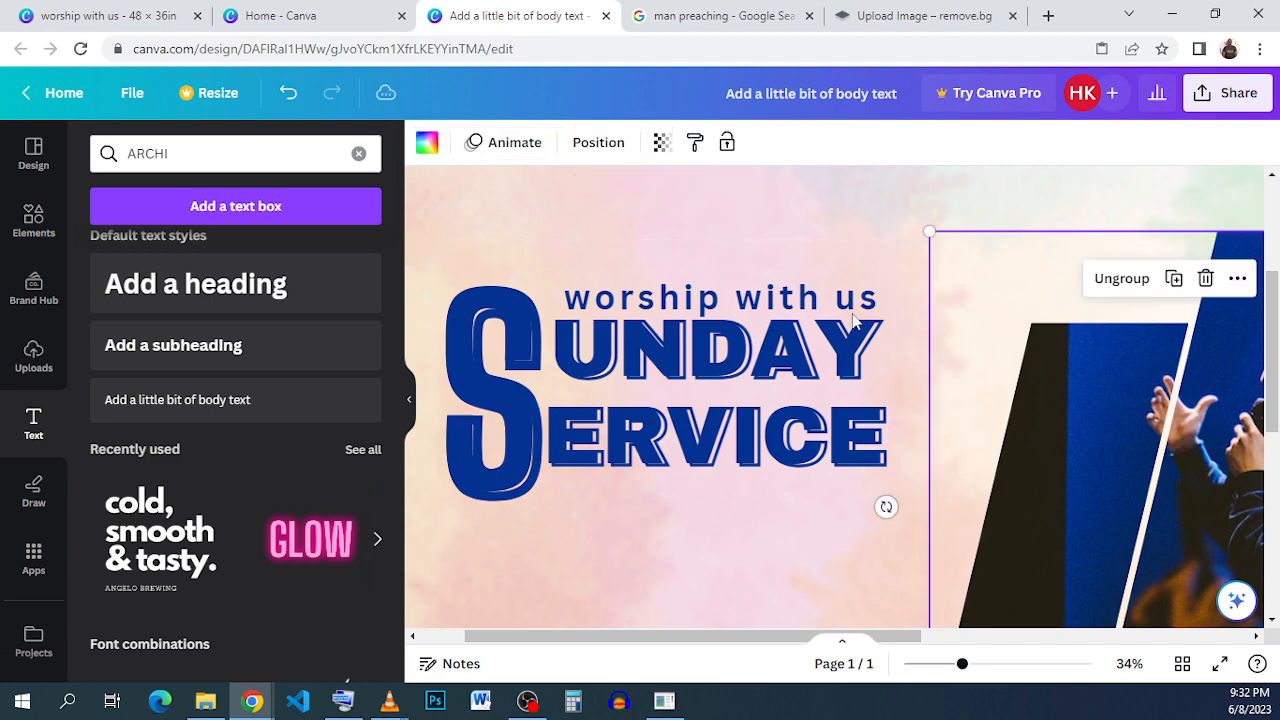
- Change the "worship with us" text colour to black
{"action": "left_click", "coordinate": [750, 302]}
{"action": "left_click", "coordinate": [697, 142]}
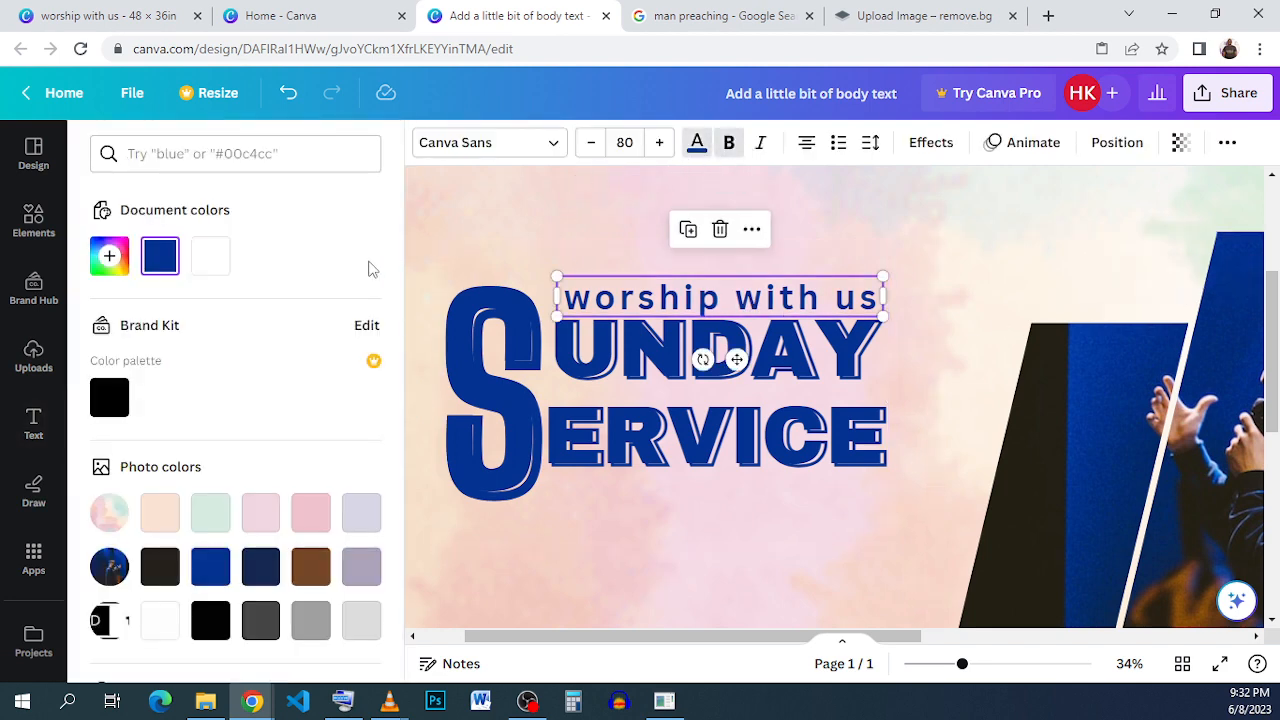
{"action": "left_click", "coordinate": [109, 397]}
{"action": "left_click", "coordinate": [849, 262]}
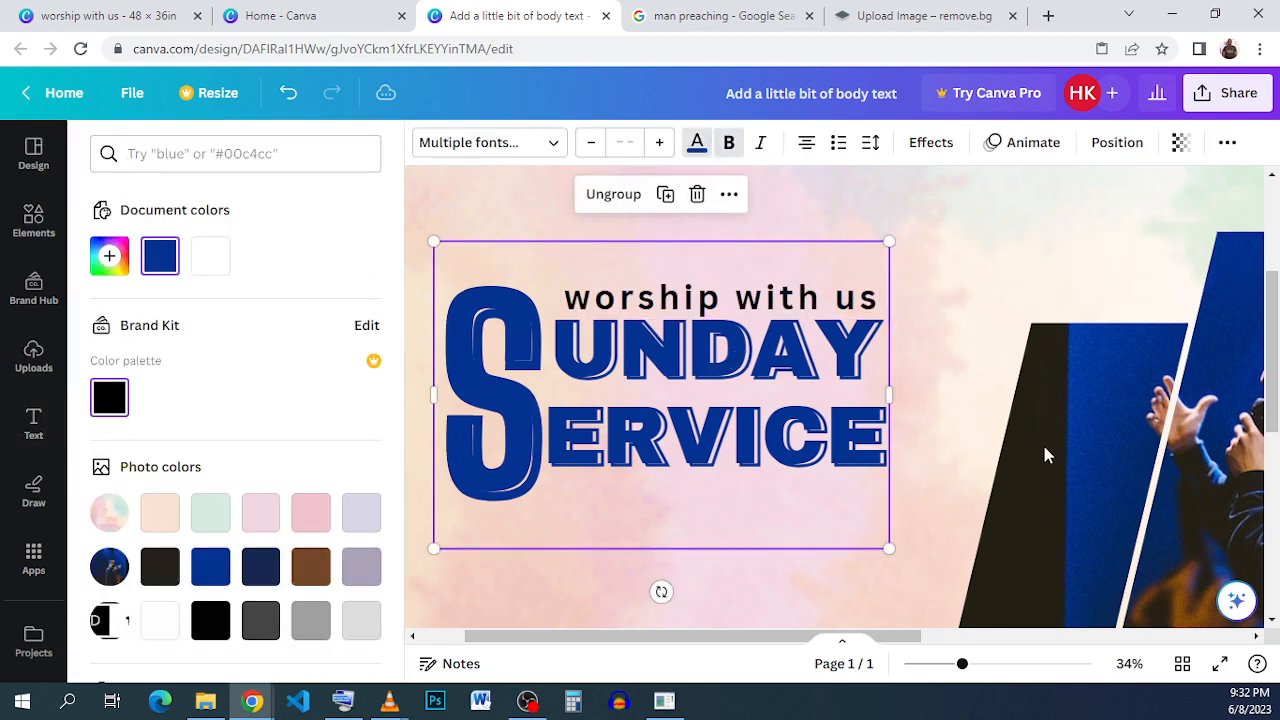
{"action": "left_click", "coordinate": [967, 437]}
- Compare the working title with the reference design in the other tab
{"action": "left_click", "coordinate": [108, 15]}
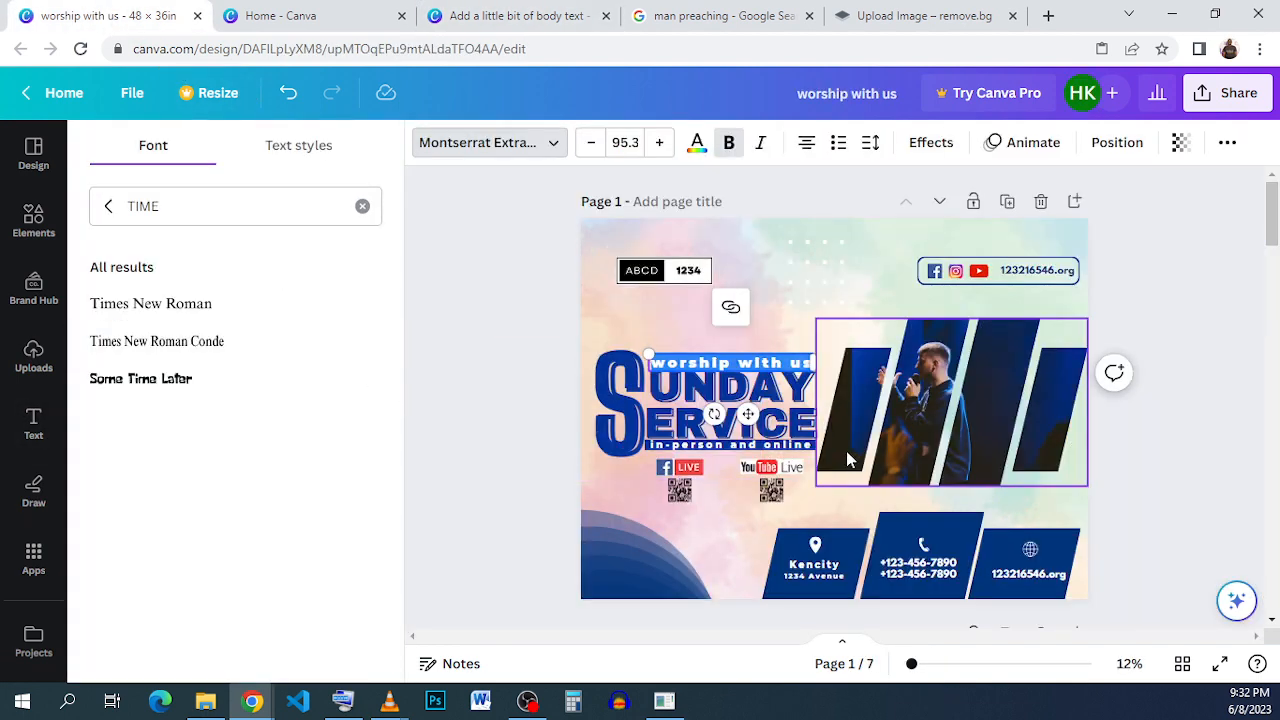
{"action": "left_click", "coordinate": [840, 344]}
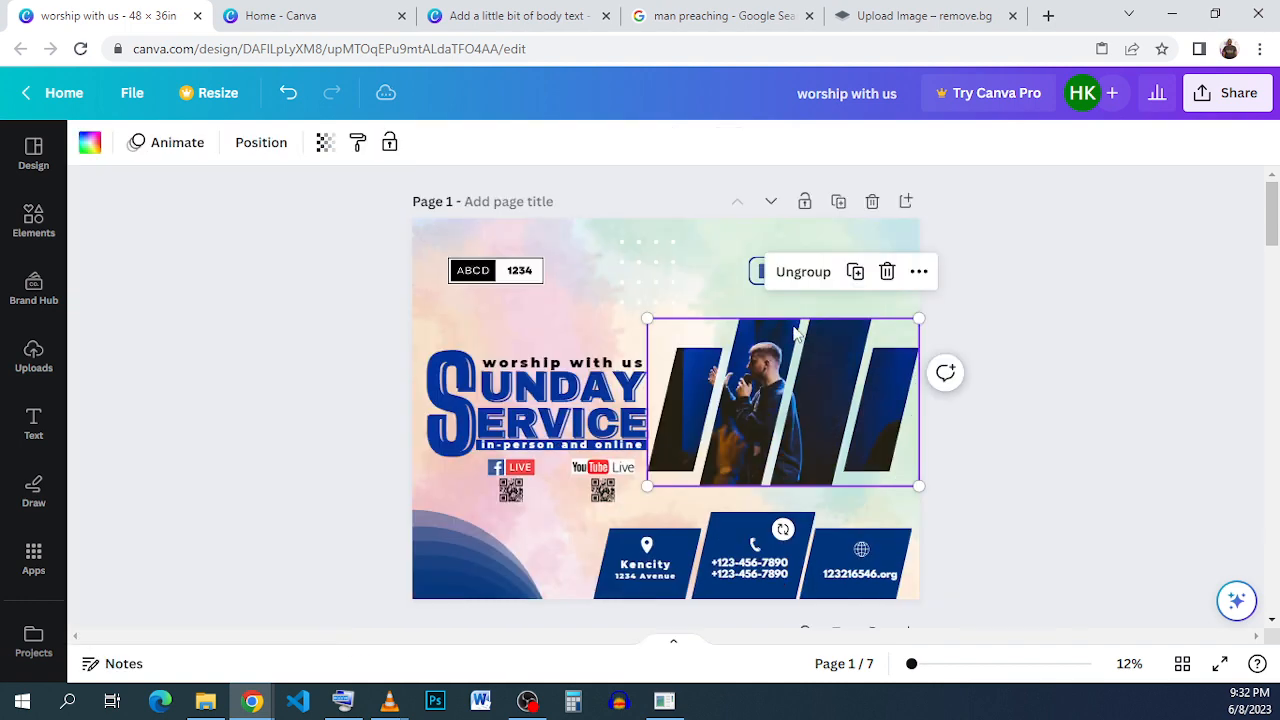
{"action": "left_click", "coordinate": [568, 18]}
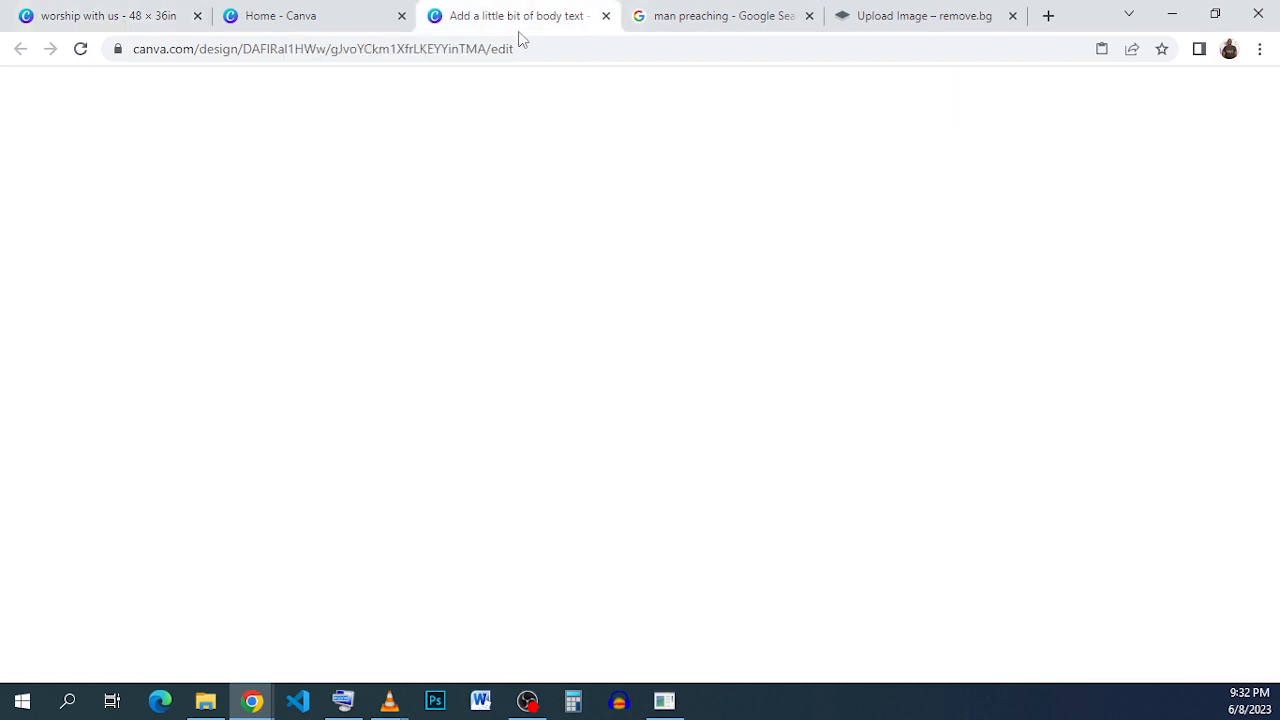
- Add a square shape and resize it into a thin blue bar under SERVICE spanning the title width
{"action": "left_click", "coordinate": [34, 222]}
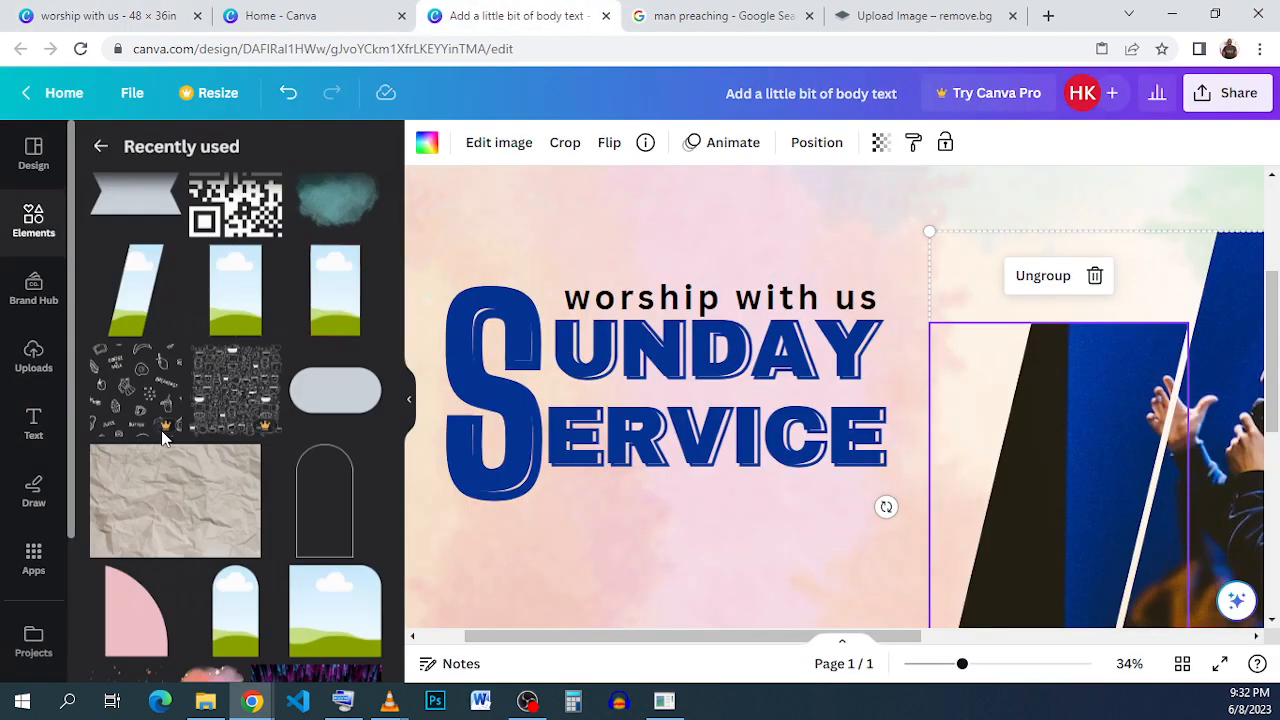
{"action": "left_click", "coordinate": [55, 238]}
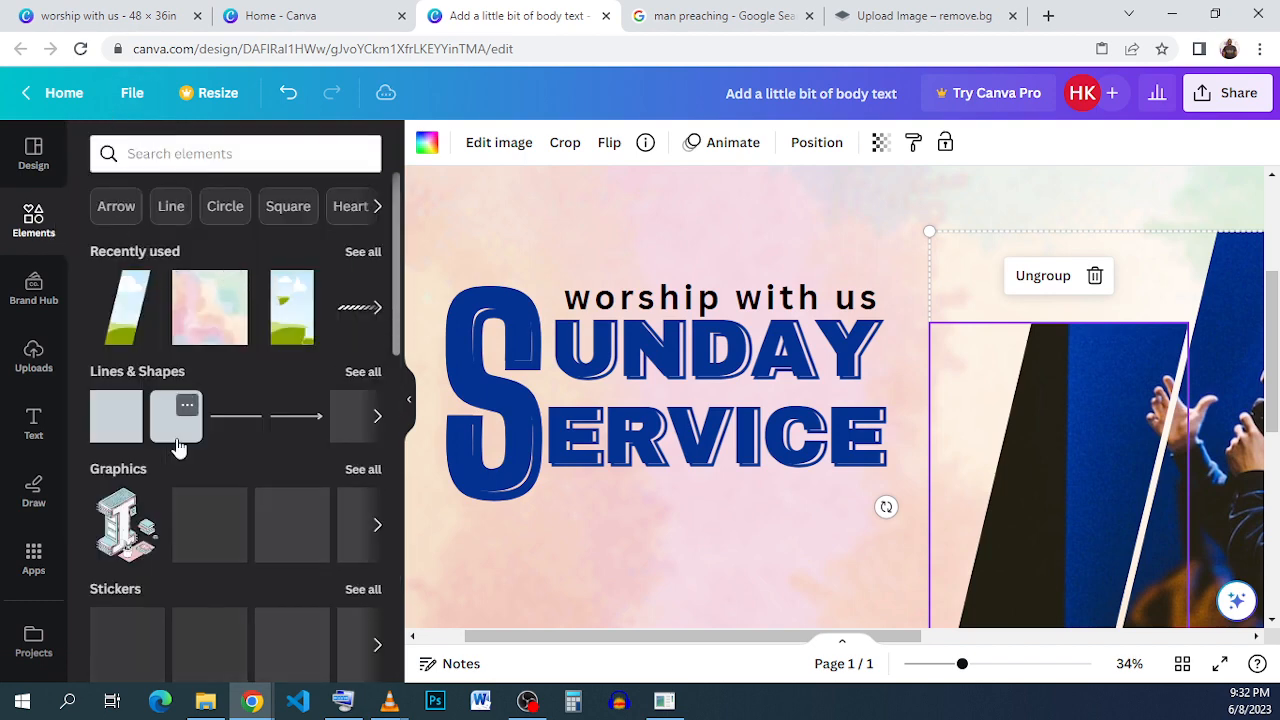
{"action": "left_click", "coordinate": [127, 438]}
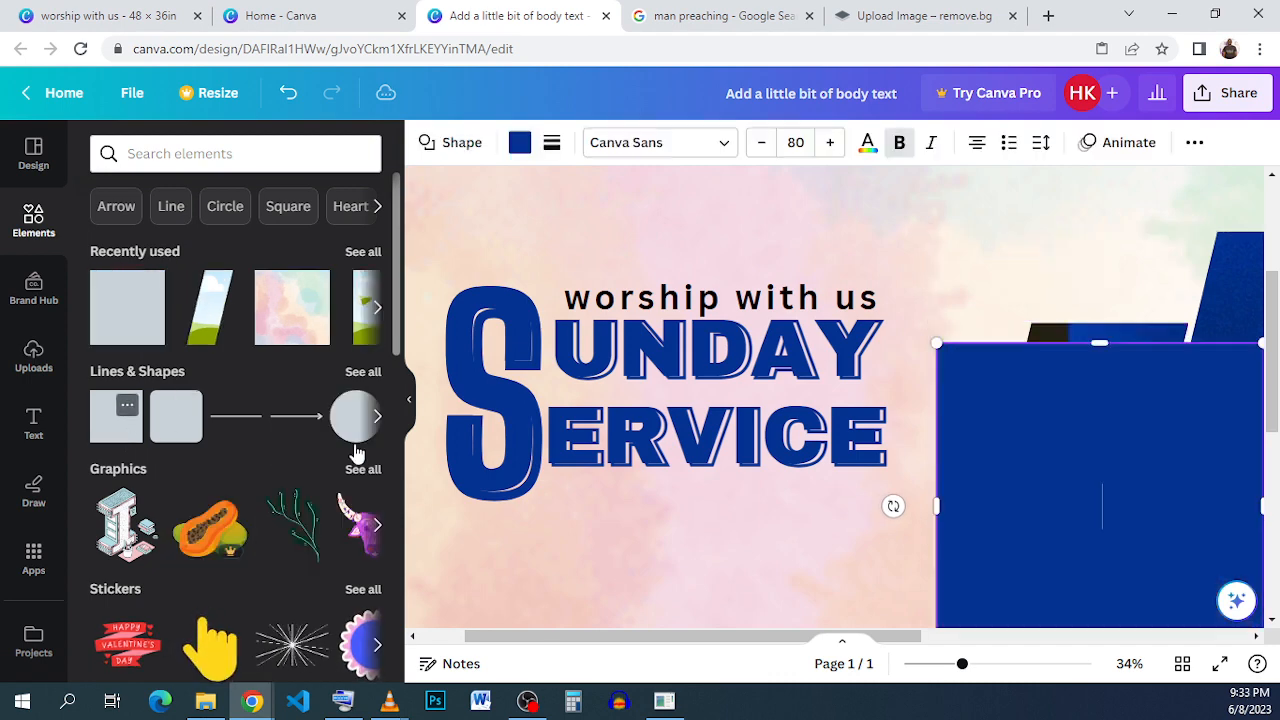
{"action": "left_click_drag", "start_coordinate": [1026, 451], "coordinate": [655, 566]}
{"action": "scroll", "coordinate": [834, 576], "scroll_direction": "down", "scroll_amount": 2}
{"action": "scroll", "coordinate": [864, 588], "scroll_direction": "down", "scroll_amount": 2}
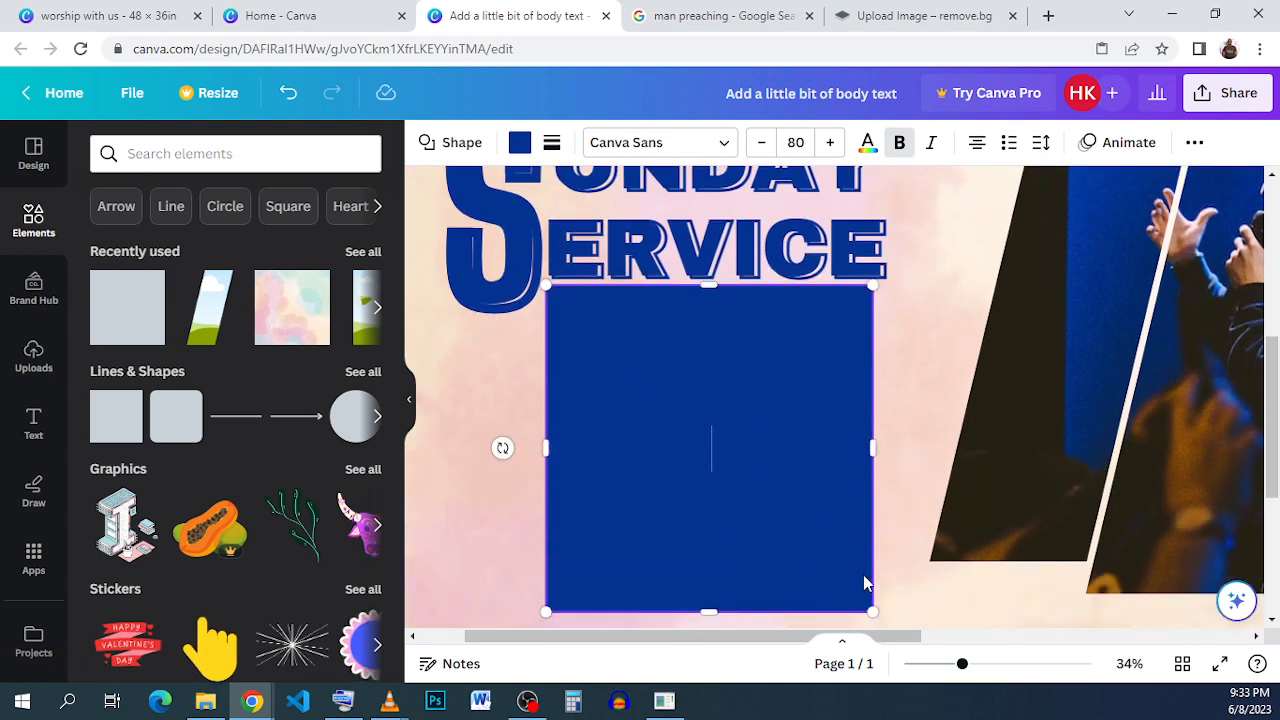
{"action": "left_click_drag", "start_coordinate": [857, 604], "coordinate": [878, 304]}
{"action": "scroll", "coordinate": [808, 371], "scroll_direction": "up", "scroll_amount": 2}
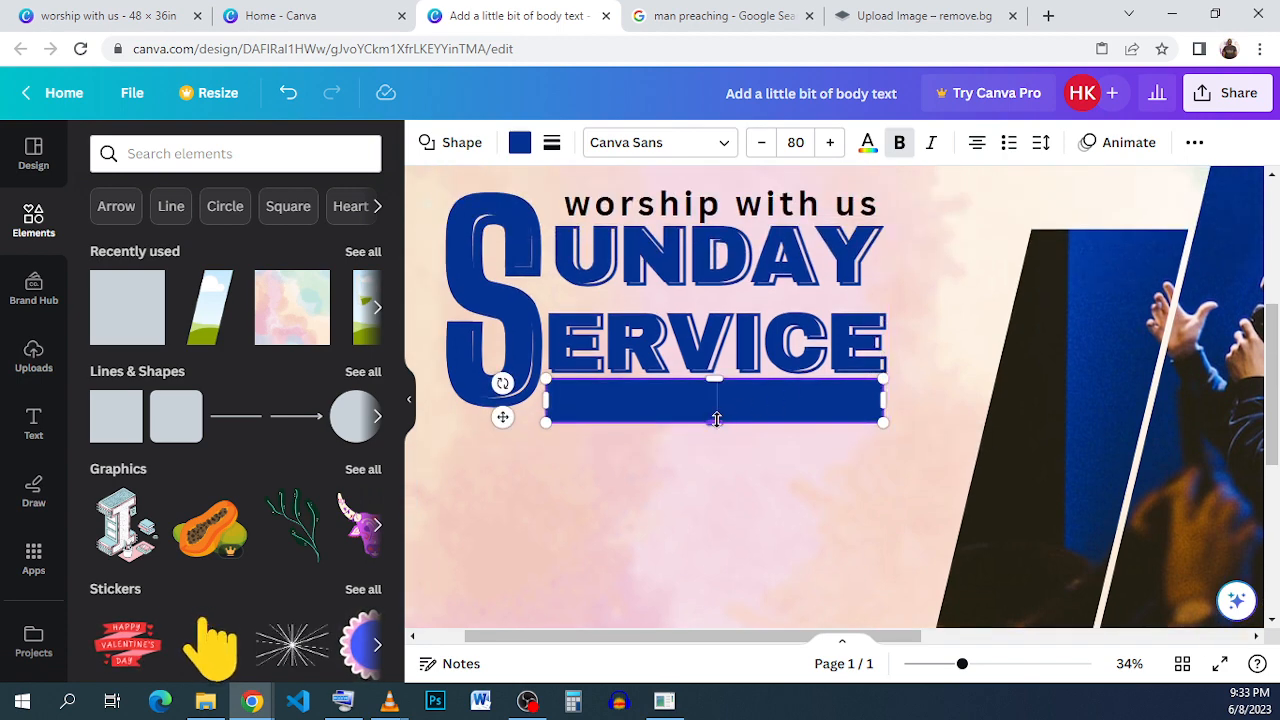
- Duplicate the "worship with us" text and move the copy onto the blue bar
{"action": "left_click", "coordinate": [720, 205]}
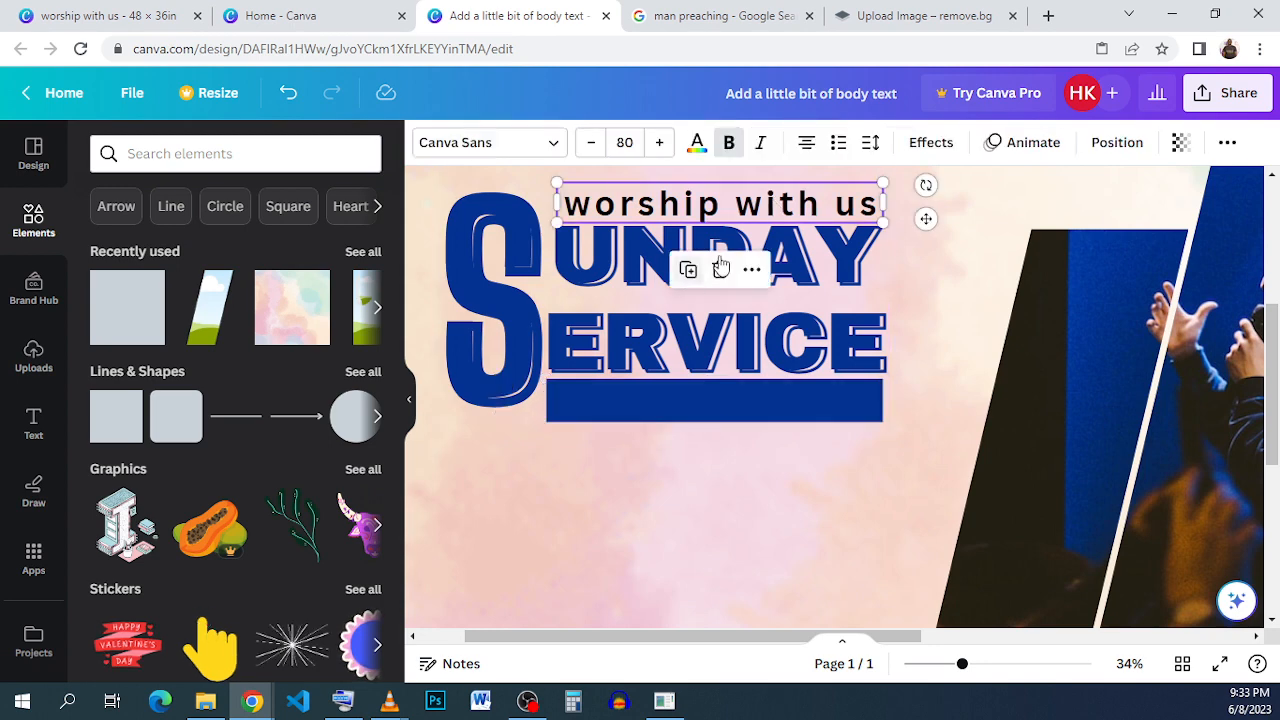
{"action": "left_click", "coordinate": [690, 269]}
{"action": "left_click_drag", "start_coordinate": [724, 209], "coordinate": [719, 401]}
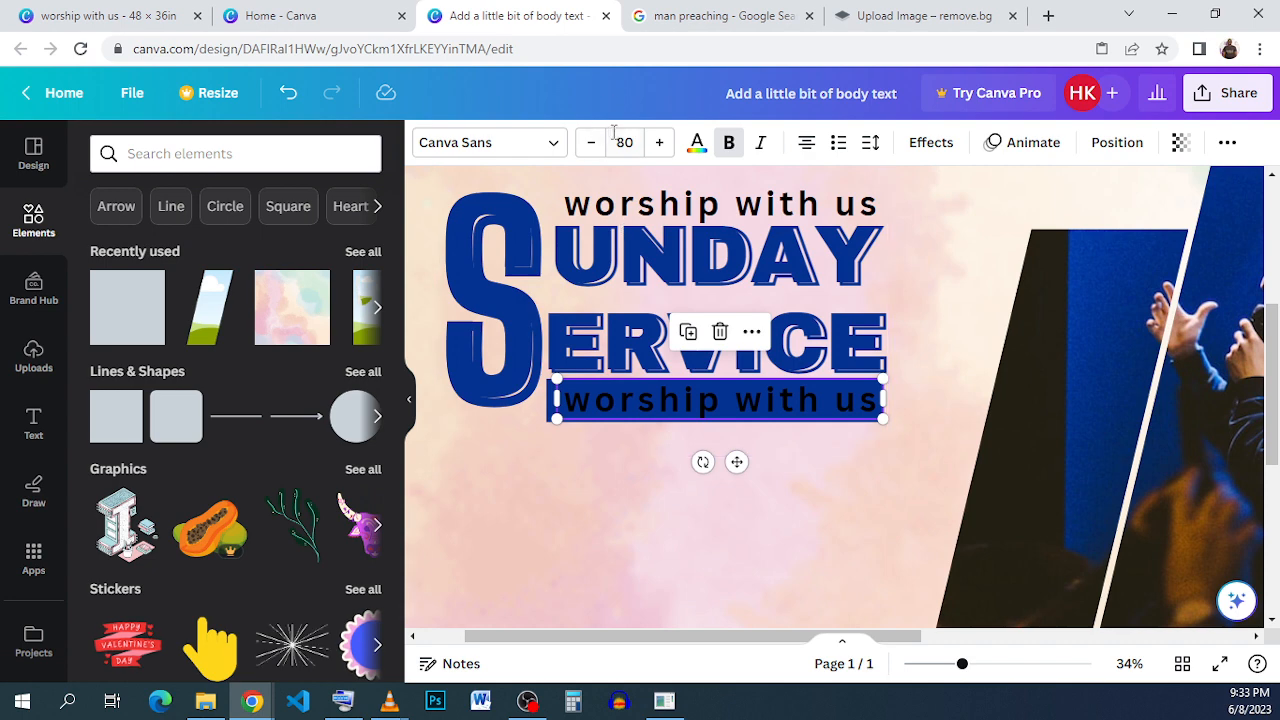
- Set the copy's font size to 64 and centre it on the bar
{"action": "left_click", "coordinate": [618, 142]}
{"action": "left_click", "coordinate": [660, 322]}
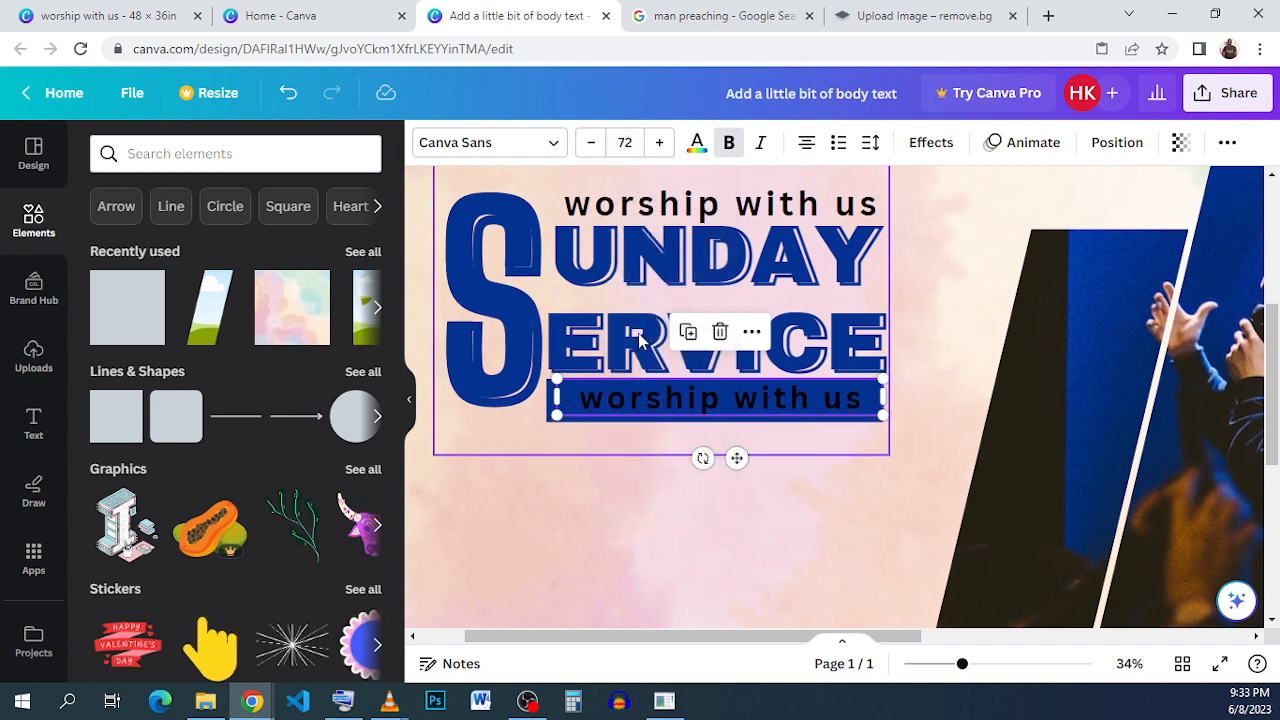
{"action": "left_click", "coordinate": [624, 142]}
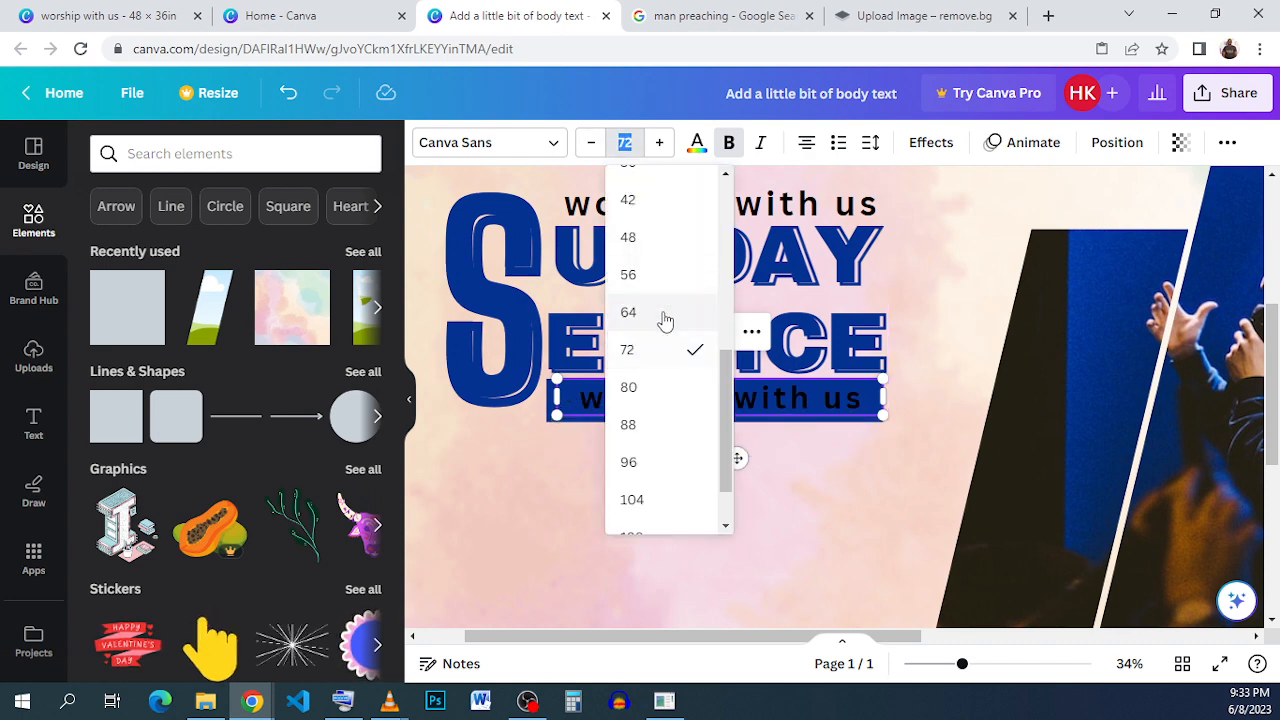
{"action": "left_click", "coordinate": [665, 318]}
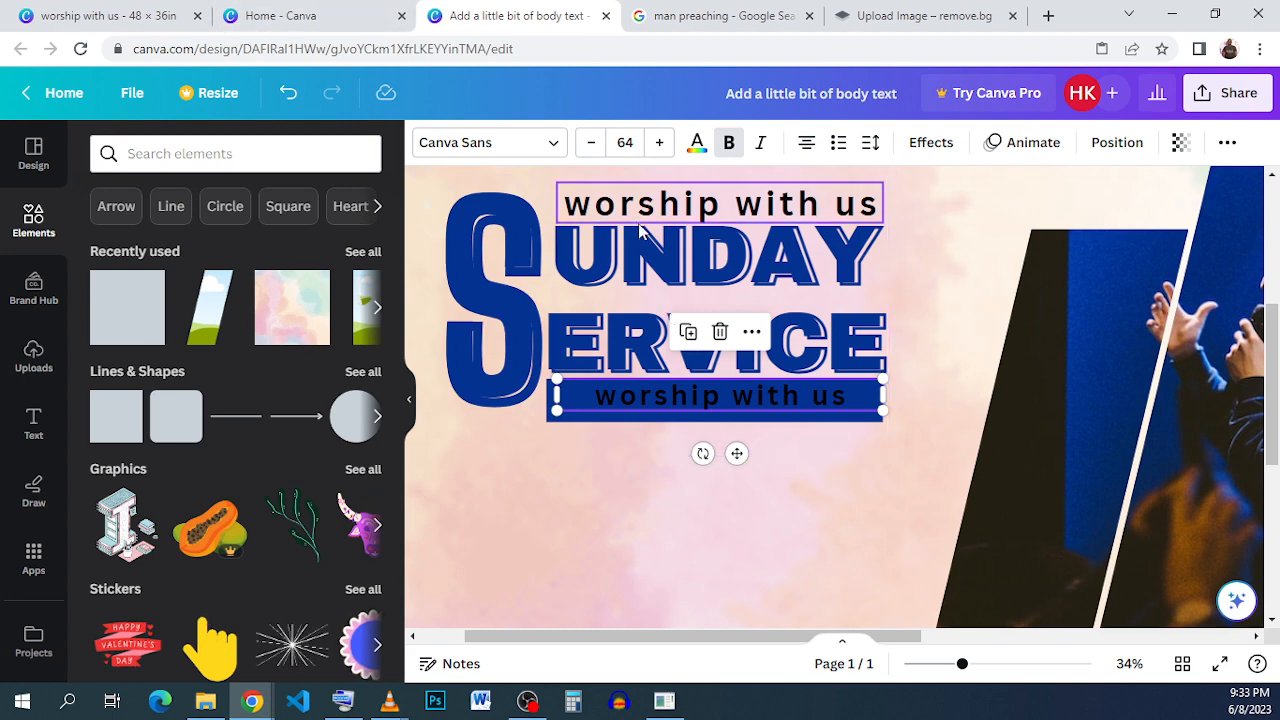
{"action": "left_click_drag", "start_coordinate": [740, 453], "coordinate": [734, 456]}
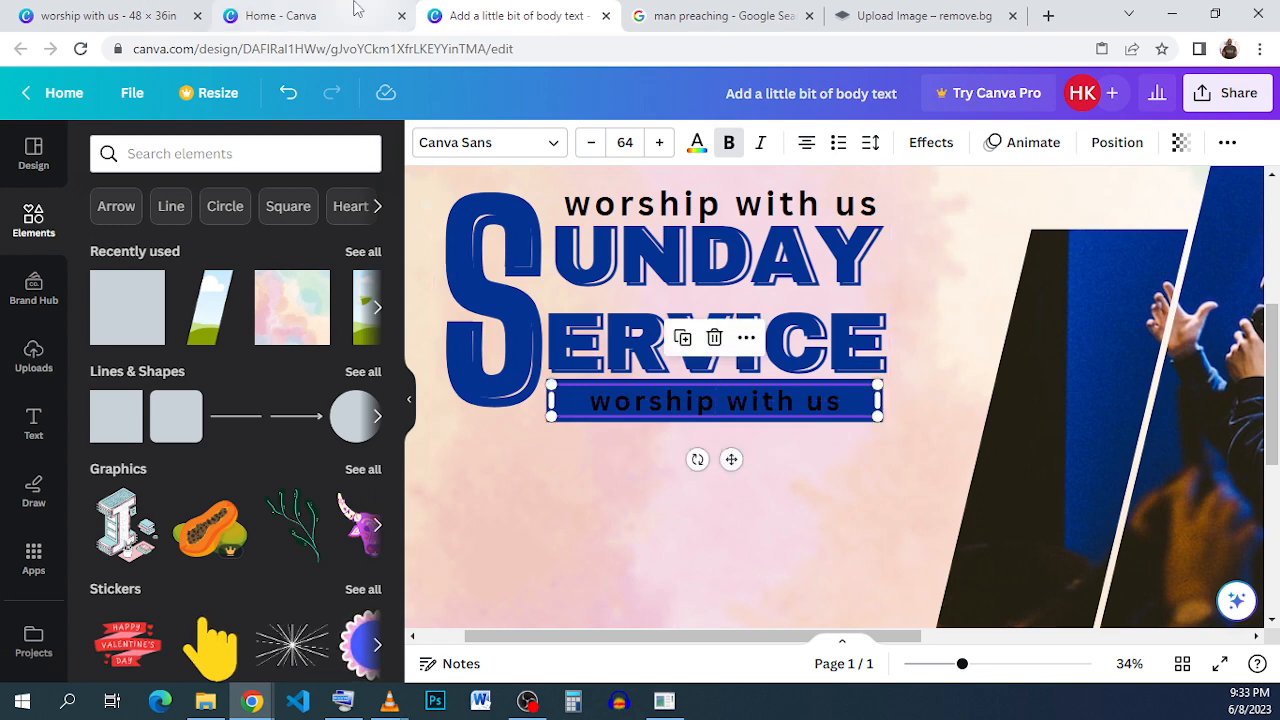
- Examine the reference design's subtitle under SERVICE and its styling
{"action": "left_click", "coordinate": [100, 15]}
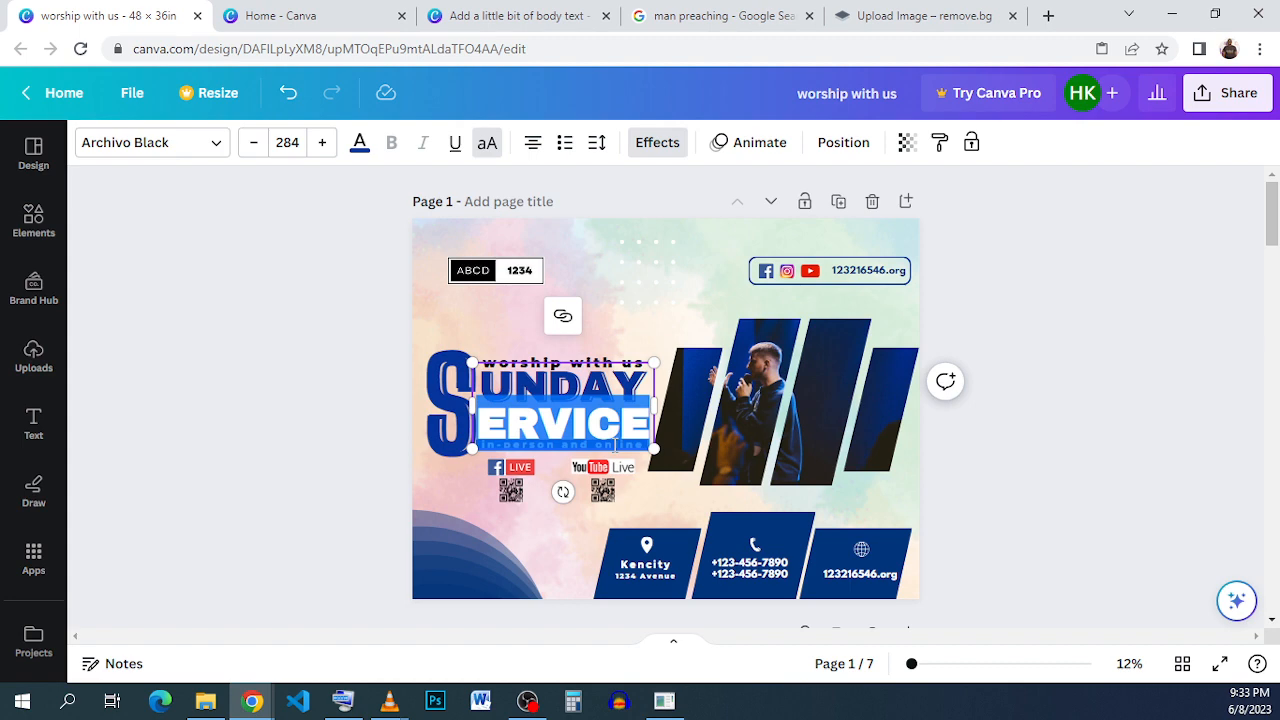
{"action": "scroll", "coordinate": [587, 428], "scroll_direction": "up", "scroll_amount": 3, "text": "ctrl"}
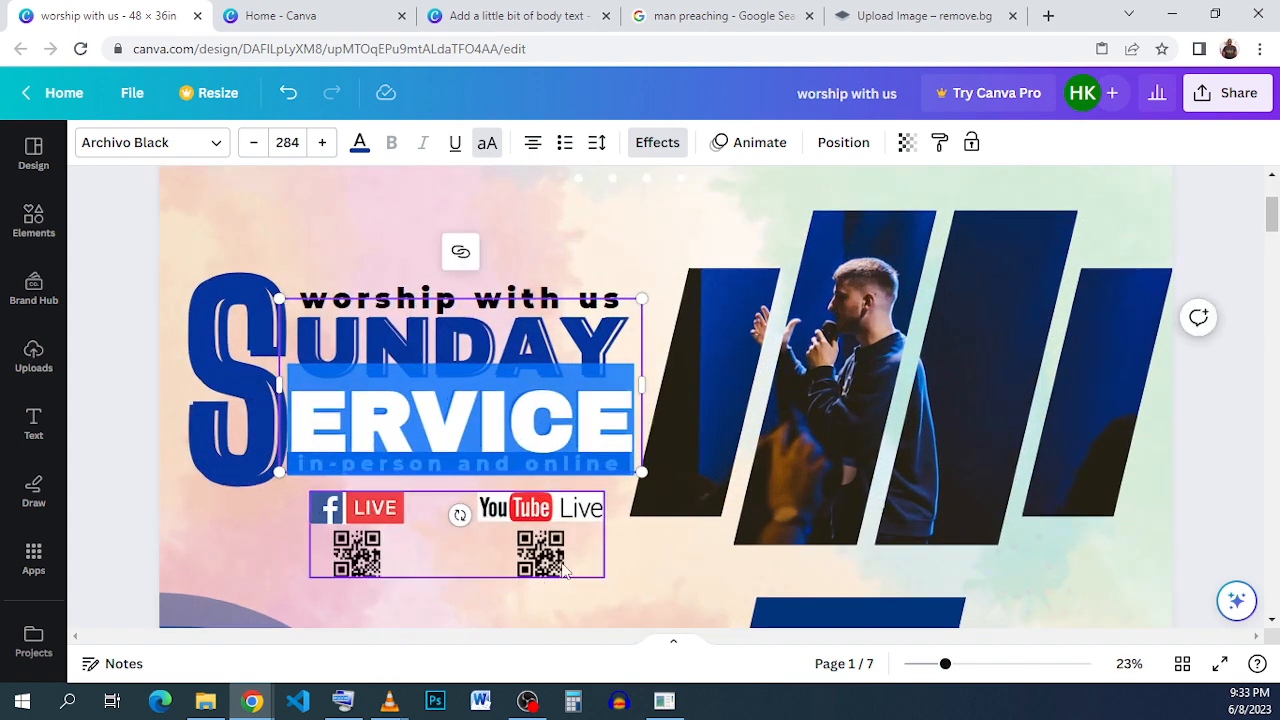
{"action": "left_click", "coordinate": [555, 489]}
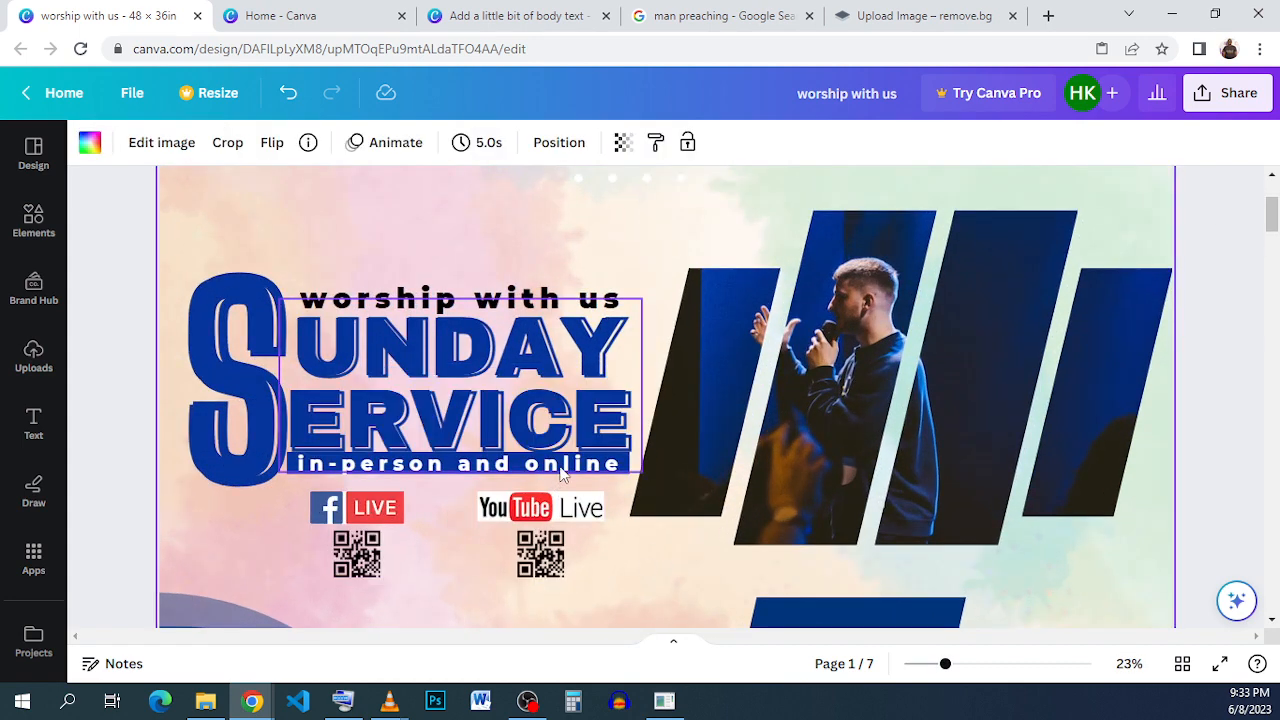
{"action": "left_click", "coordinate": [561, 468]}
{"action": "left_click", "coordinate": [546, 467]}
{"action": "left_click", "coordinate": [517, 477]}
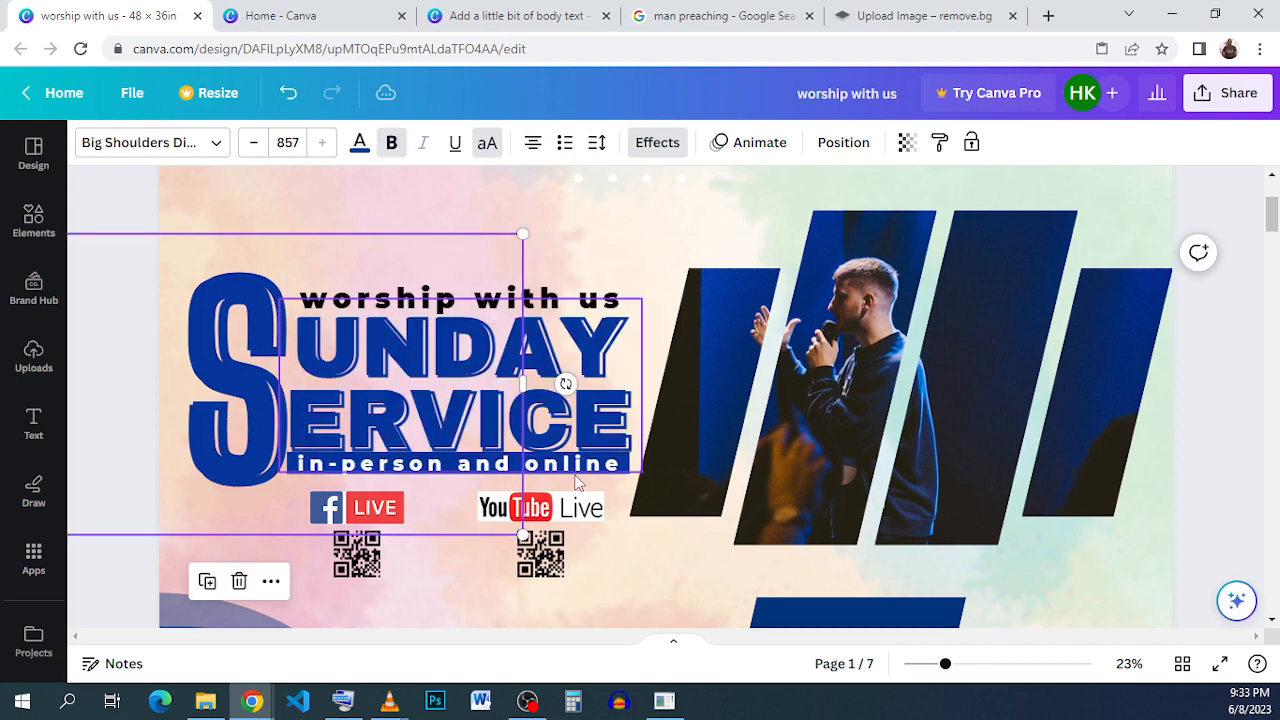
{"action": "left_click", "coordinate": [575, 466]}
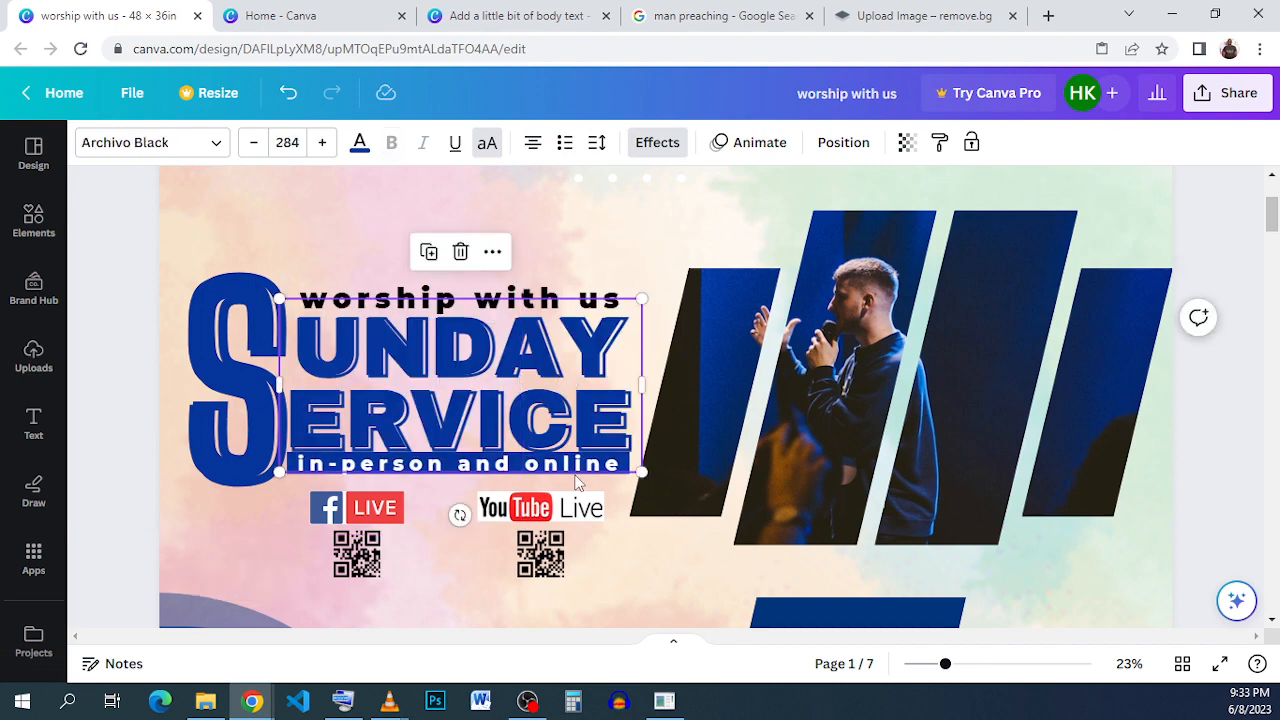
- Replace the copy's text on the bar with "IN- PERSON AND ONLINE"
{"action": "left_click", "coordinate": [507, 22]}
{"action": "left_click", "coordinate": [684, 401]}
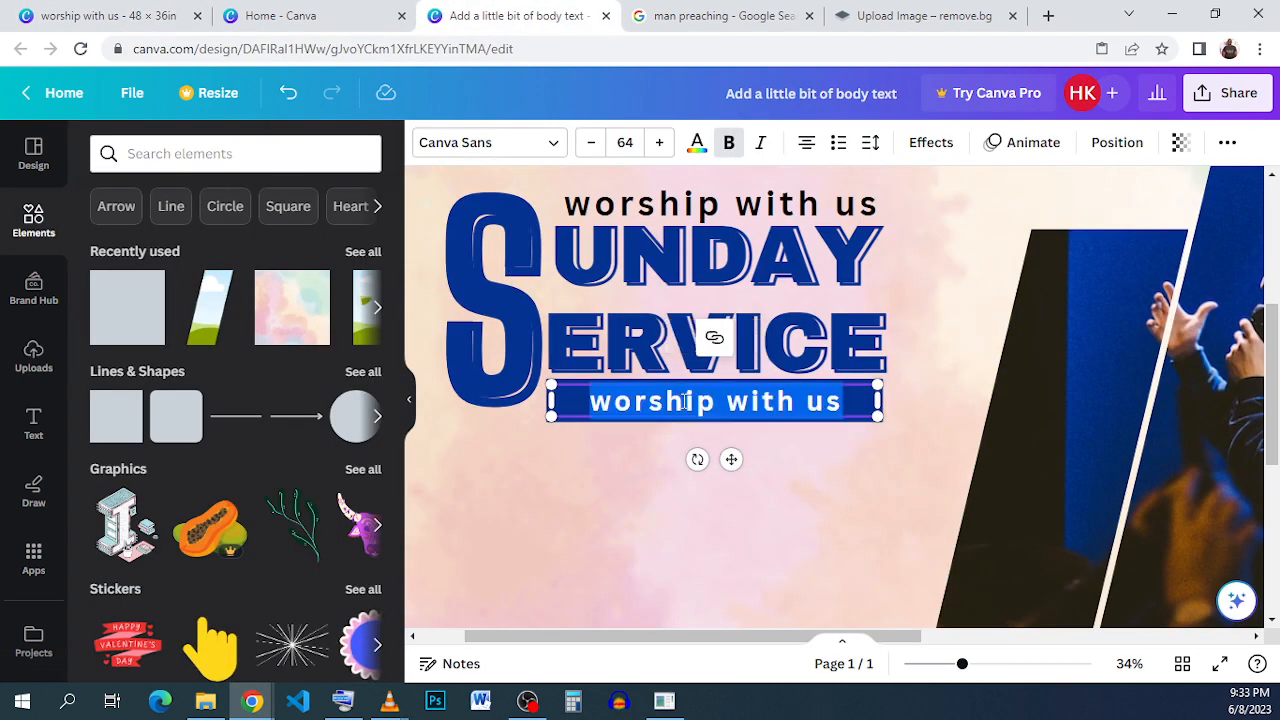
{"action": "key", "text": "BackSpace"}
{"action": "type", "text": "IN"}
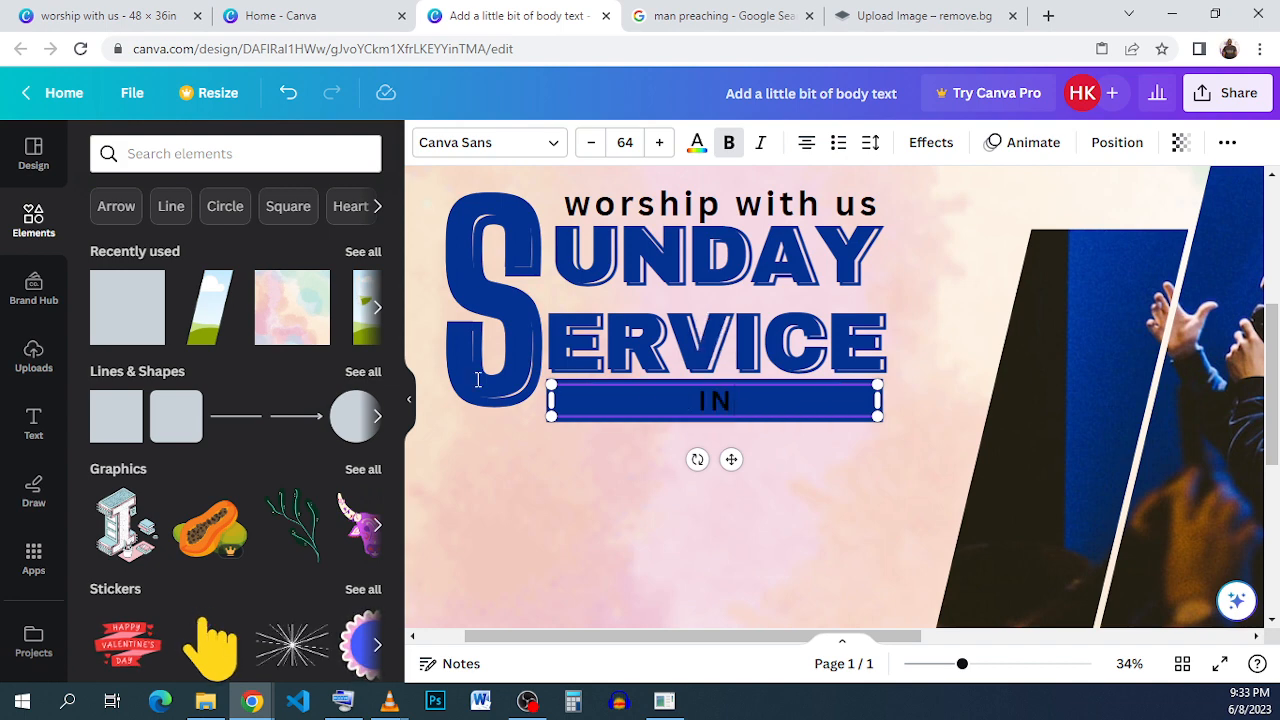
{"action": "type", "text": "- PERSON"}
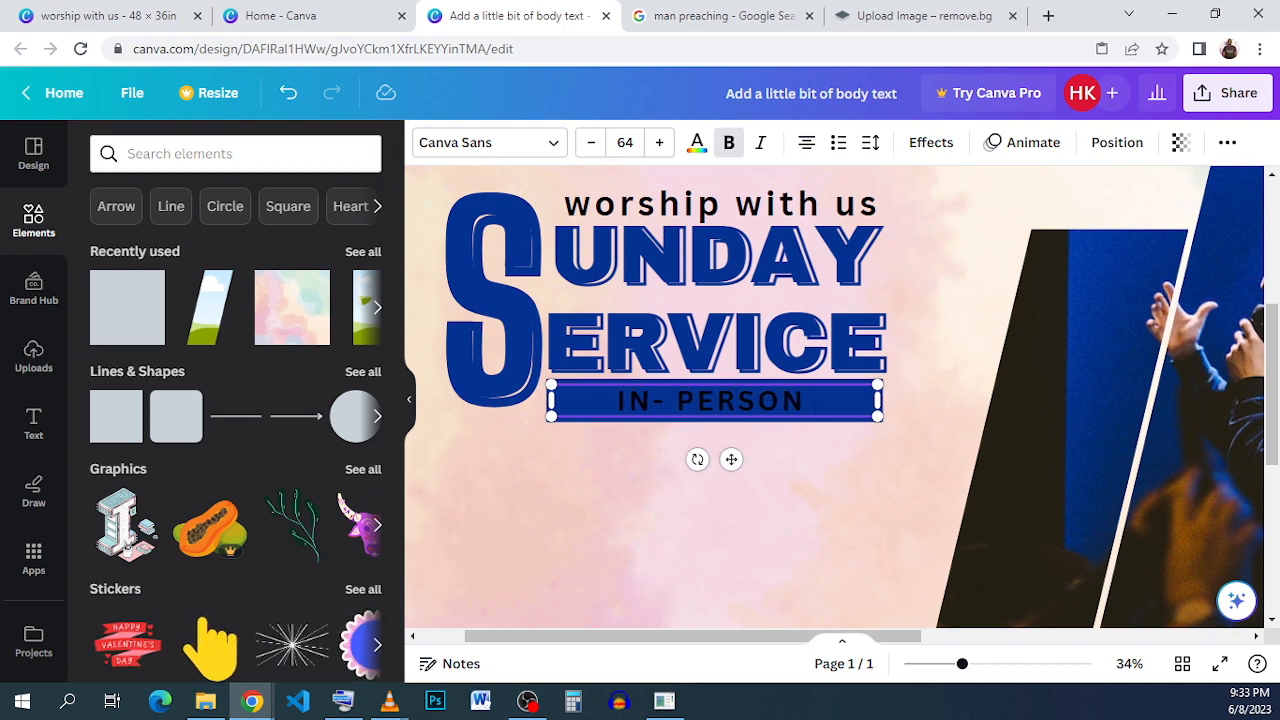
{"action": "type", "text": " AND ONLI"}
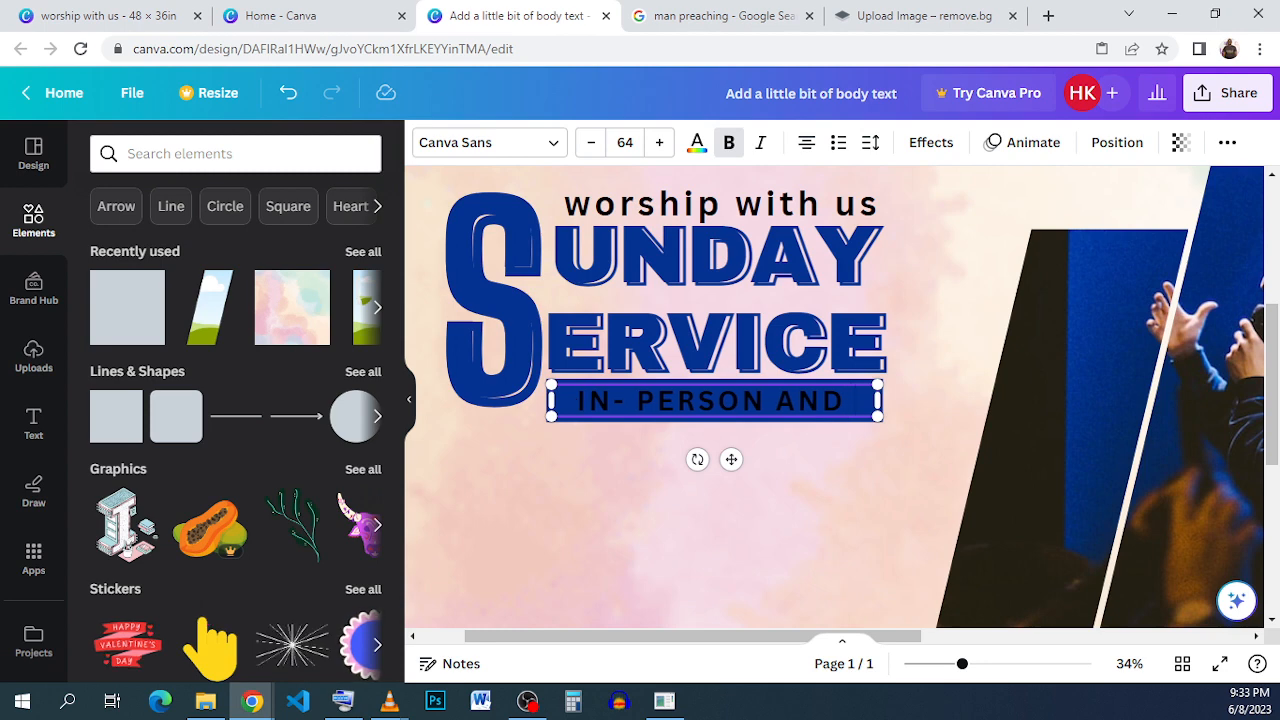
{"action": "type", "text": "NE"}
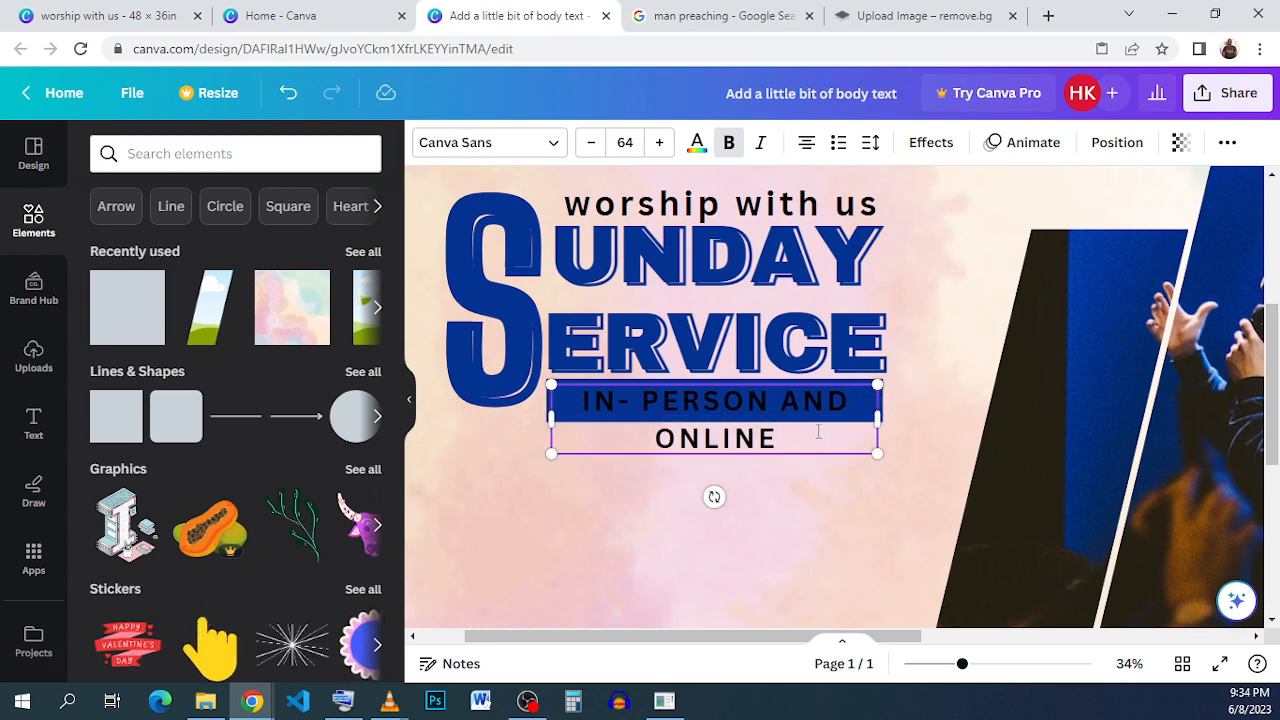
- Select all the text on the blue bar and colour it white
{"action": "left_click_drag", "start_coordinate": [779, 440], "coordinate": [594, 400]}
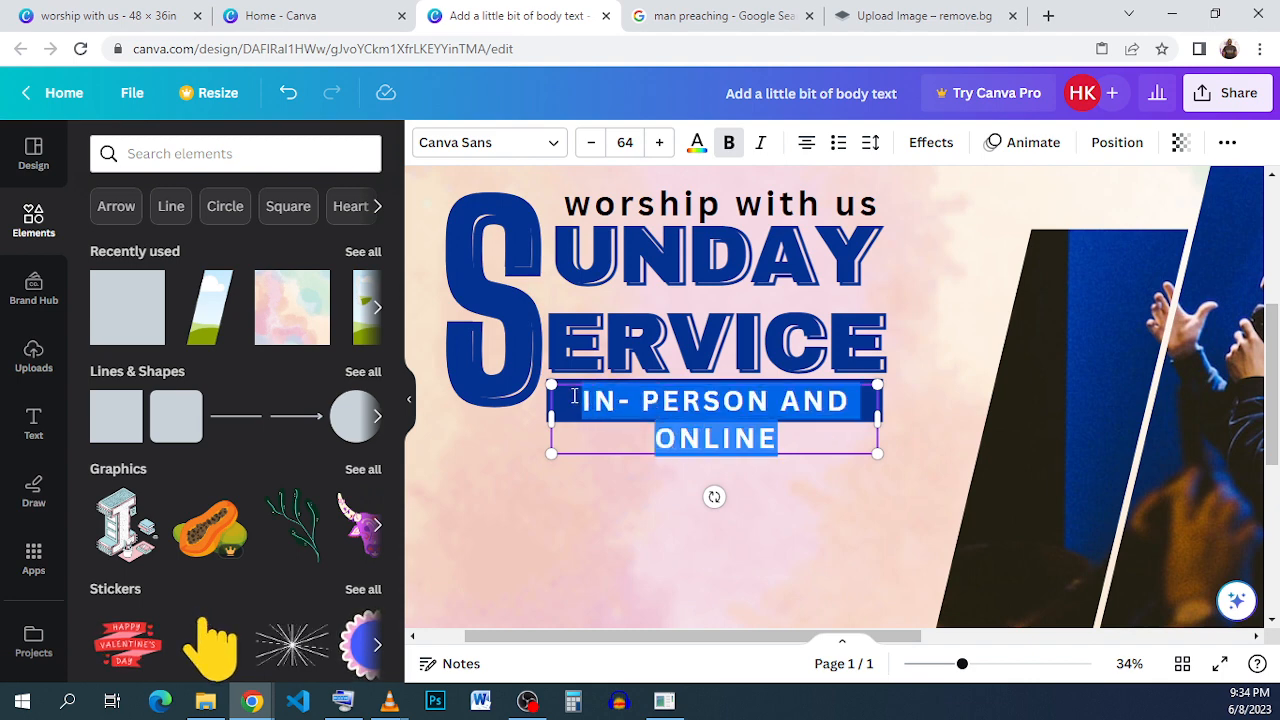
{"action": "left_click", "coordinate": [697, 142]}
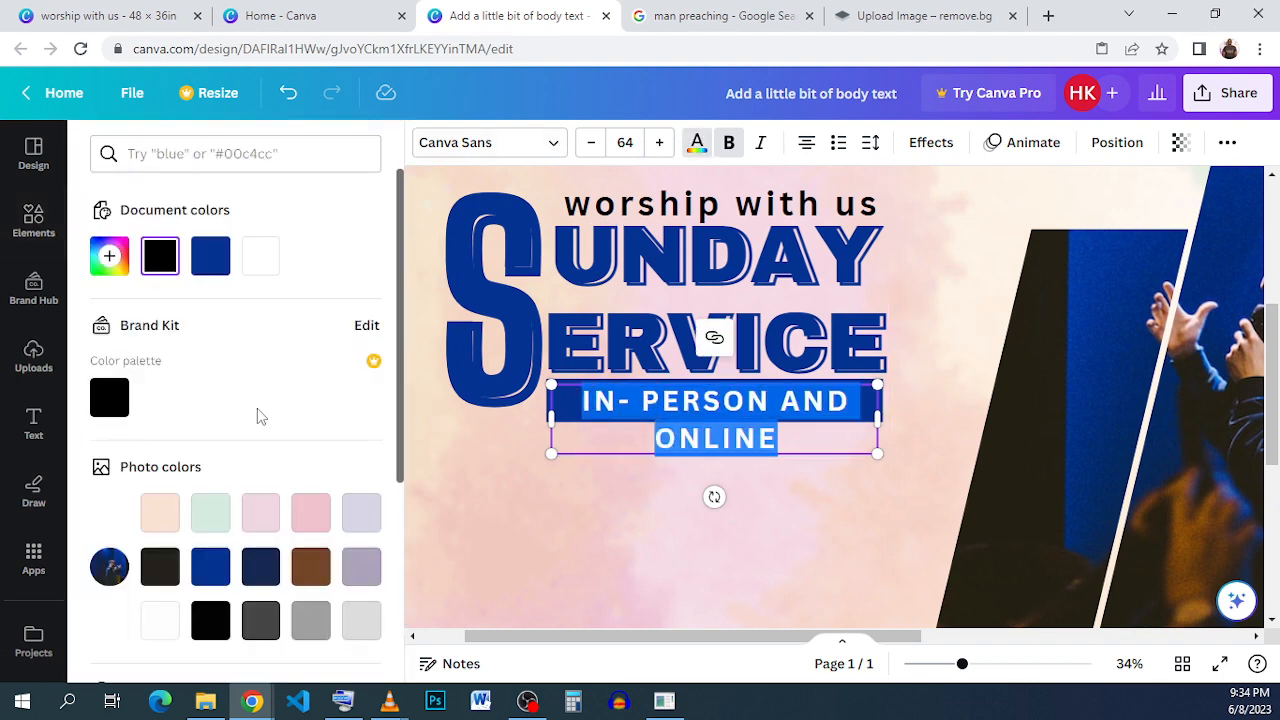
{"action": "left_click", "coordinate": [260, 256]}
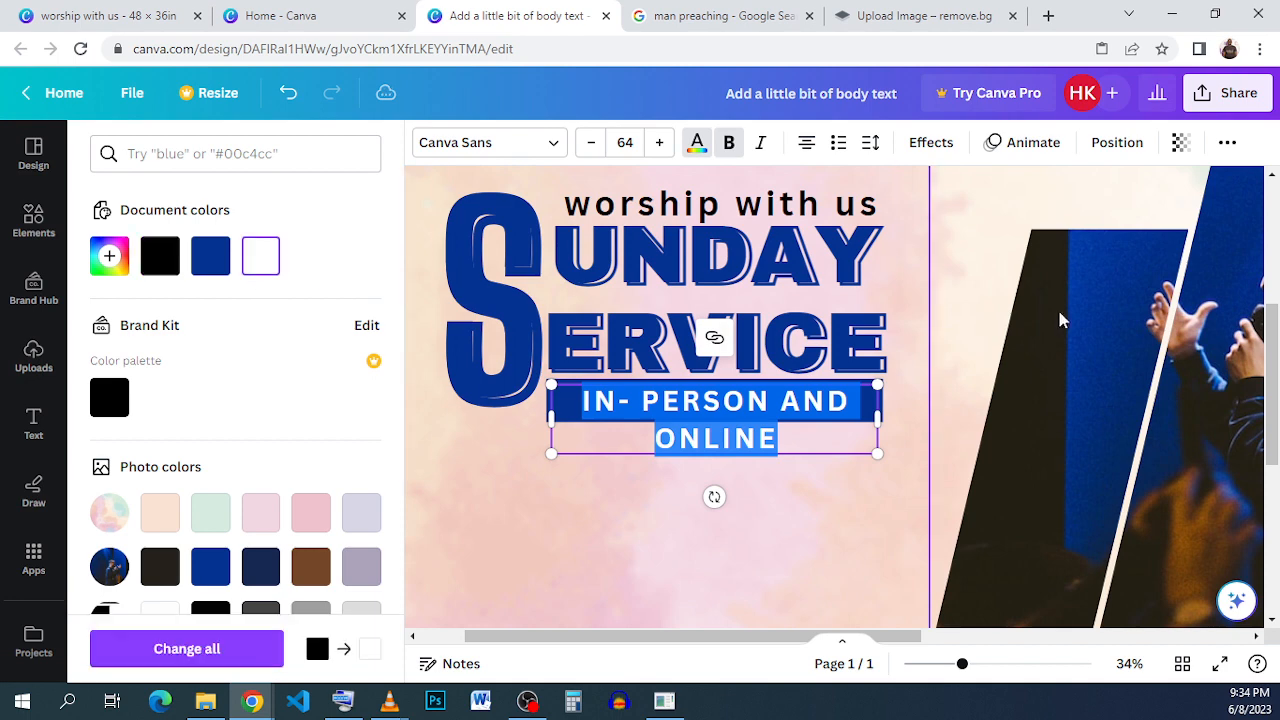
- Set the bar text's font size to 52 so it fits on a single line
{"action": "left_click", "coordinate": [636, 142]}
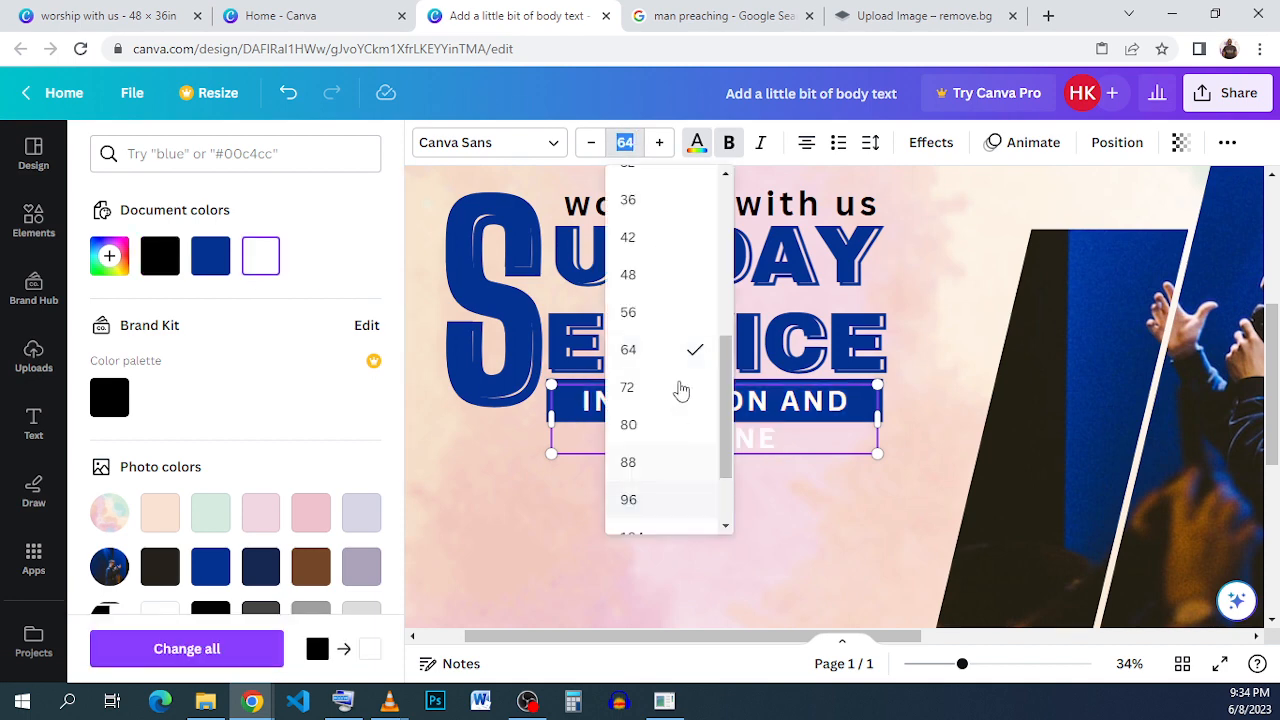
{"action": "left_click", "coordinate": [697, 308]}
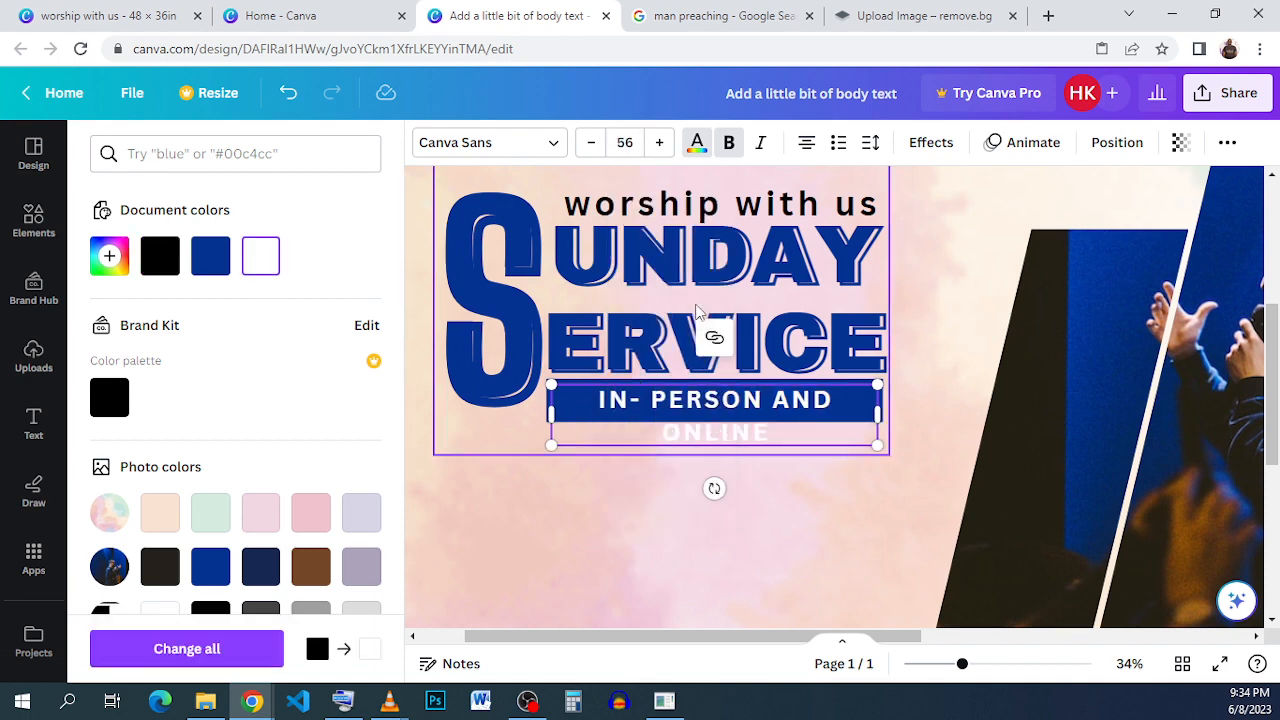
{"action": "left_click", "coordinate": [628, 142]}
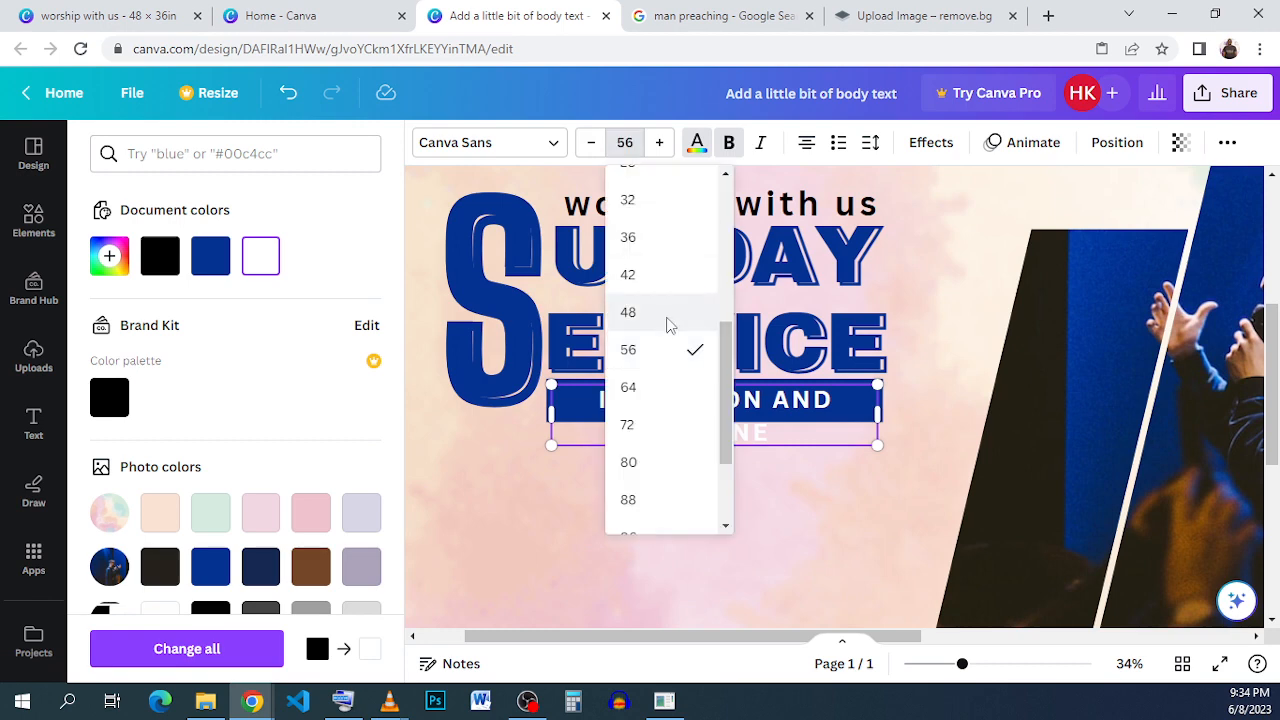
{"action": "left_click", "coordinate": [668, 314]}
{"action": "left_click", "coordinate": [969, 357]}
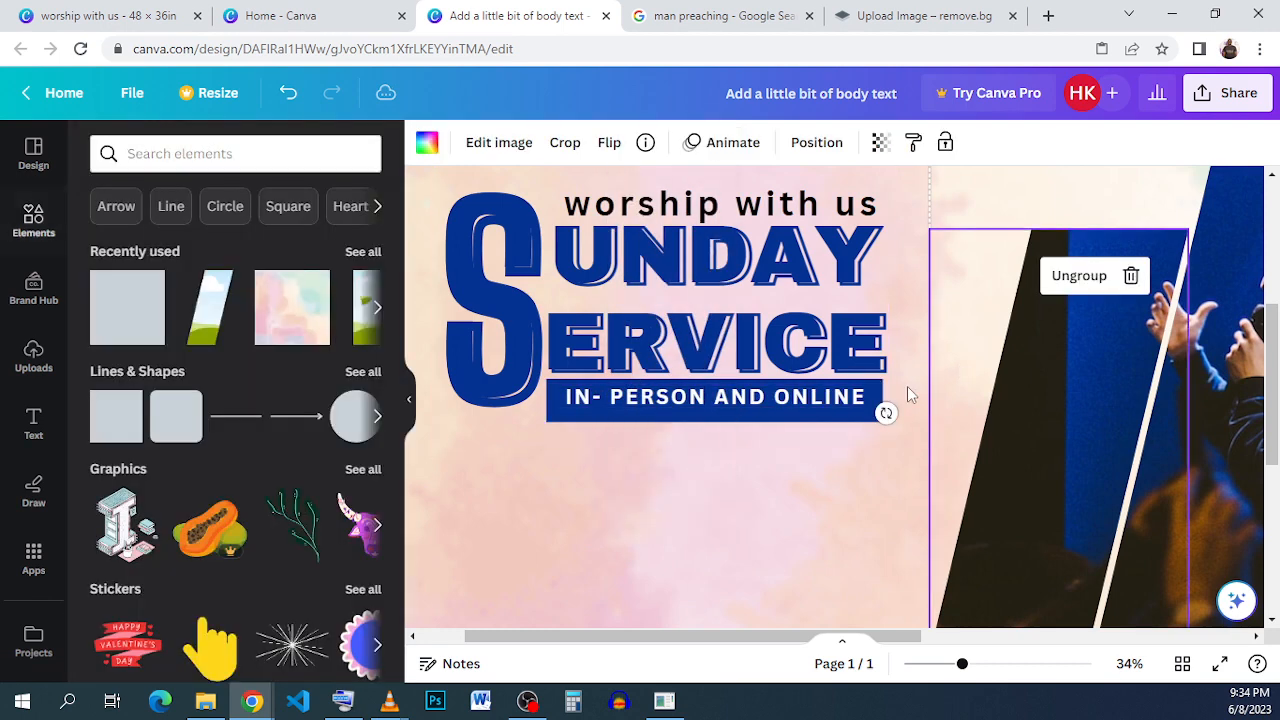
{"action": "left_click", "coordinate": [817, 400]}
{"action": "left_click", "coordinate": [663, 142]}
{"action": "left_click", "coordinate": [663, 142]}
{"action": "left_click", "coordinate": [663, 142]}
{"action": "left_click", "coordinate": [663, 142]}
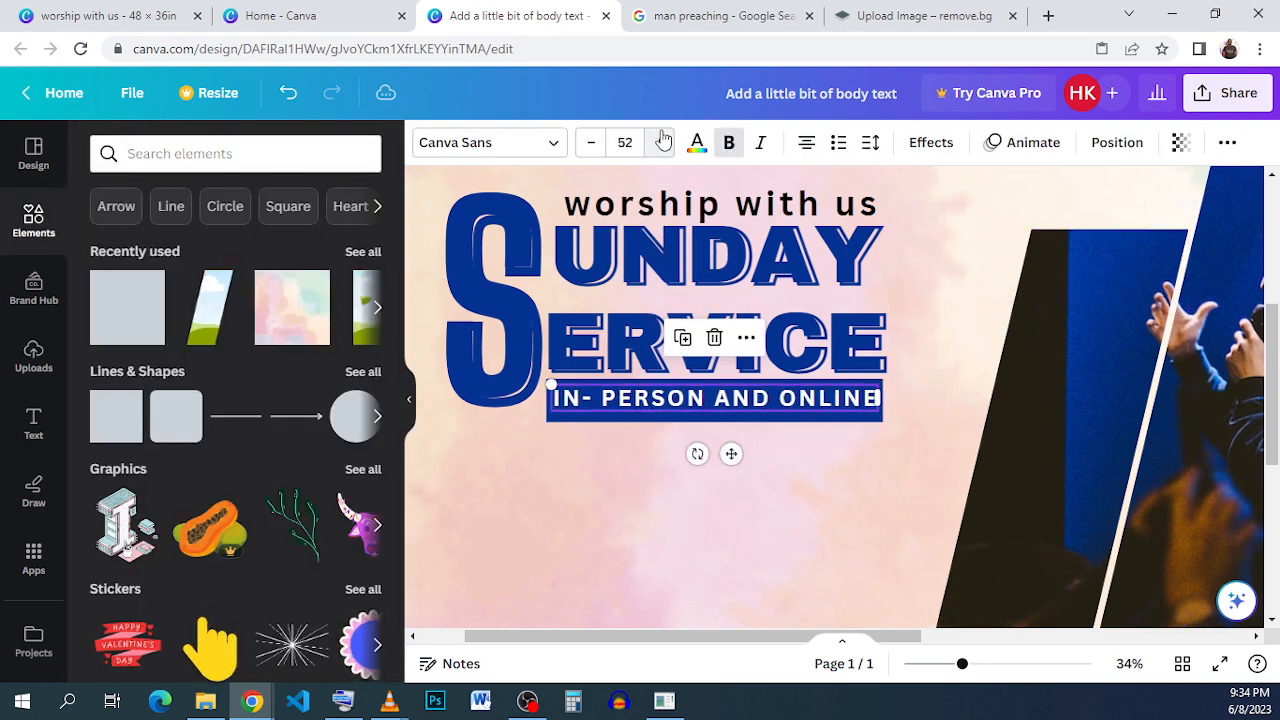
{"action": "left_click", "coordinate": [927, 347]}
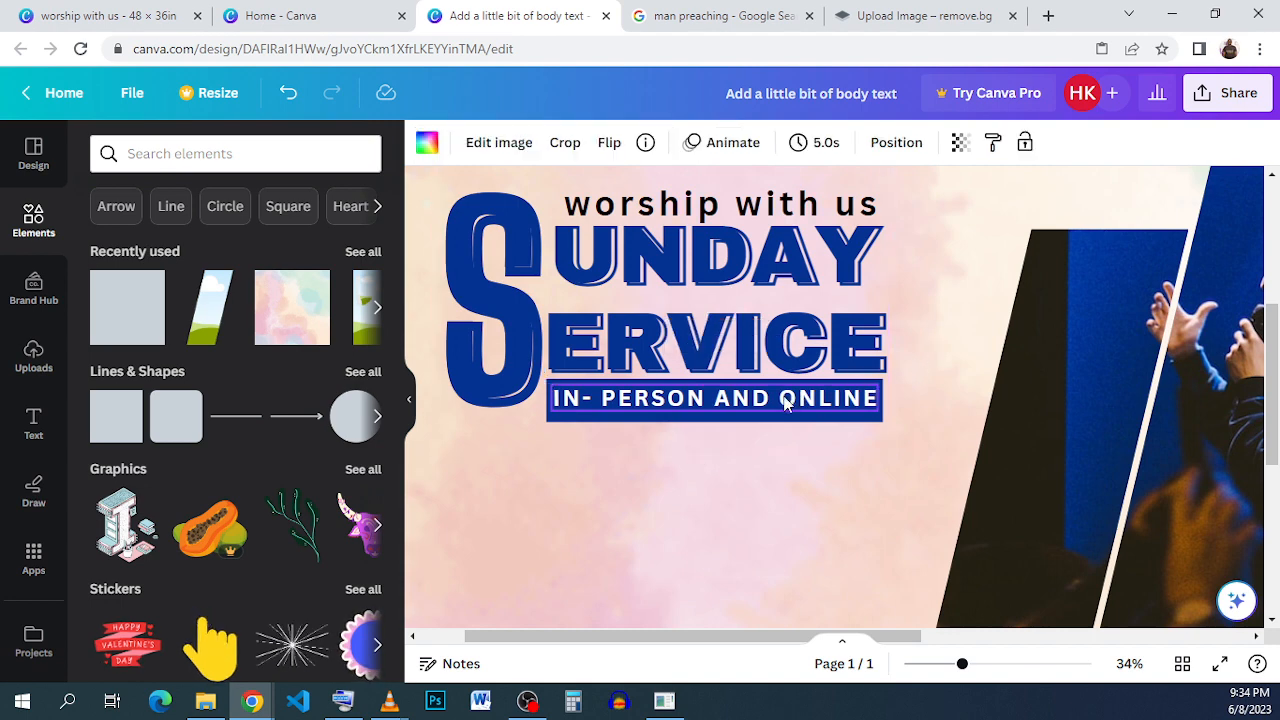
- Nudge the bar text vertically to centre it within the blue bar
{"action": "left_click", "coordinate": [785, 403]}
{"action": "key", "text": "Down"}
{"action": "key", "text": "Down"}
{"action": "key", "text": "Down"}
{"action": "key", "text": "Down"}
{"action": "key", "text": "Down"}
{"action": "key", "text": "Down"}
{"action": "key", "text": "Down"}
{"action": "key", "text": "Down"}
{"action": "key", "text": "Down"}
{"action": "key", "text": "Down"}
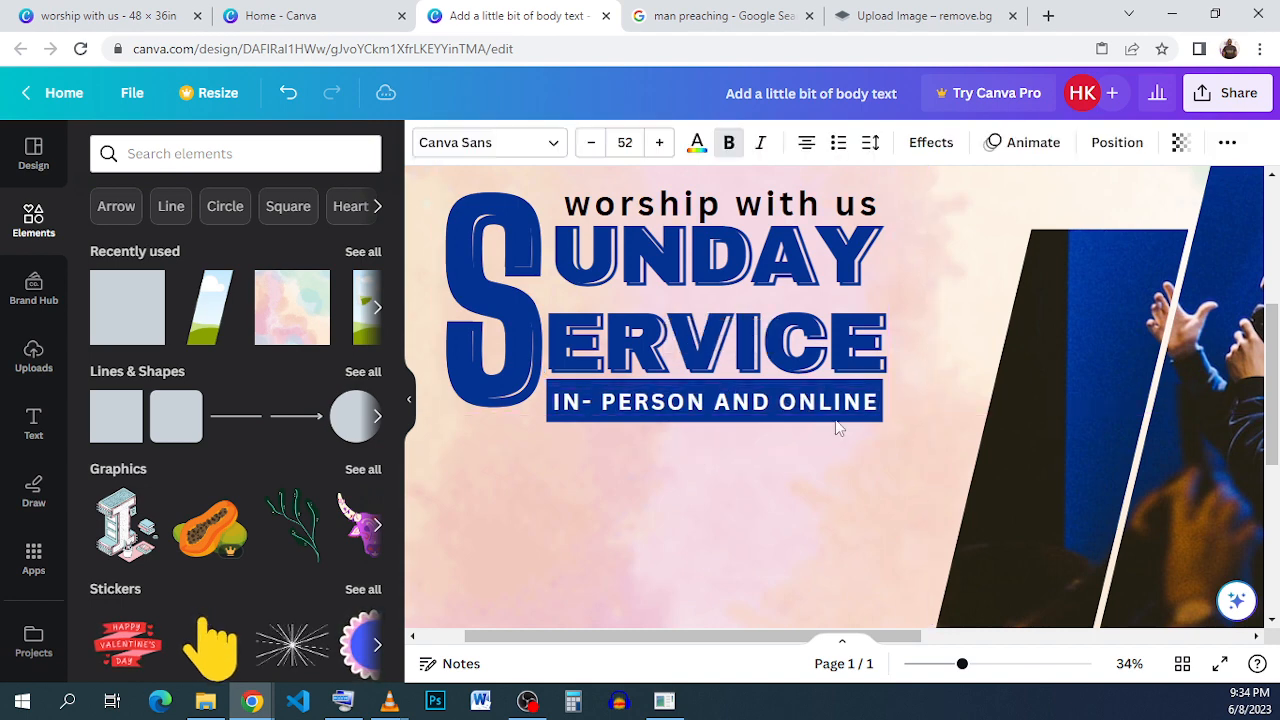
{"action": "left_click", "coordinate": [769, 474]}
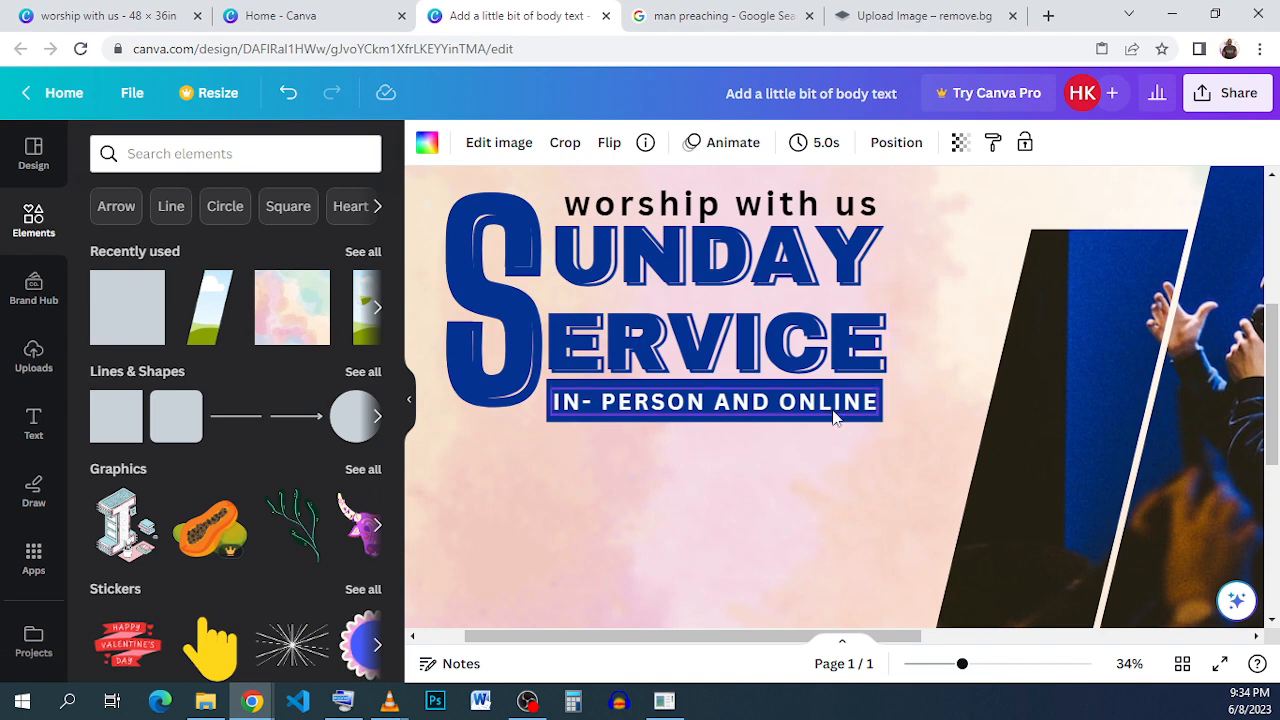
{"action": "left_click", "coordinate": [786, 411]}
{"action": "key", "text": "Up"}
{"action": "key", "text": "Up"}
{"action": "key", "text": "Up"}
{"action": "key", "text": "Up"}
{"action": "key", "text": "Up"}
{"action": "key", "text": "Up"}
{"action": "key", "text": "Up"}
{"action": "key", "text": "Up"}
{"action": "key", "text": "Up"}
{"action": "key", "text": "Up"}
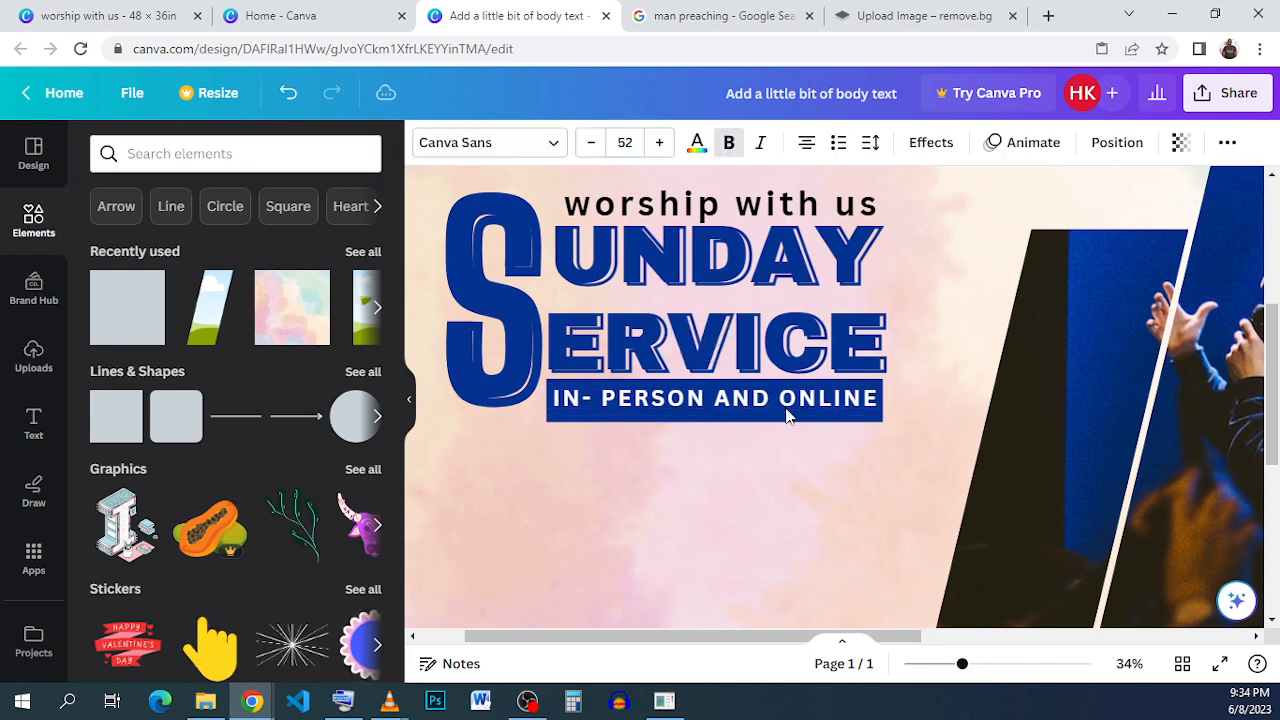
{"action": "key", "text": "Up"}
{"action": "key", "text": "Up"}
{"action": "key", "text": "Up"}
{"action": "key", "text": "Up"}
{"action": "key", "text": "Up"}
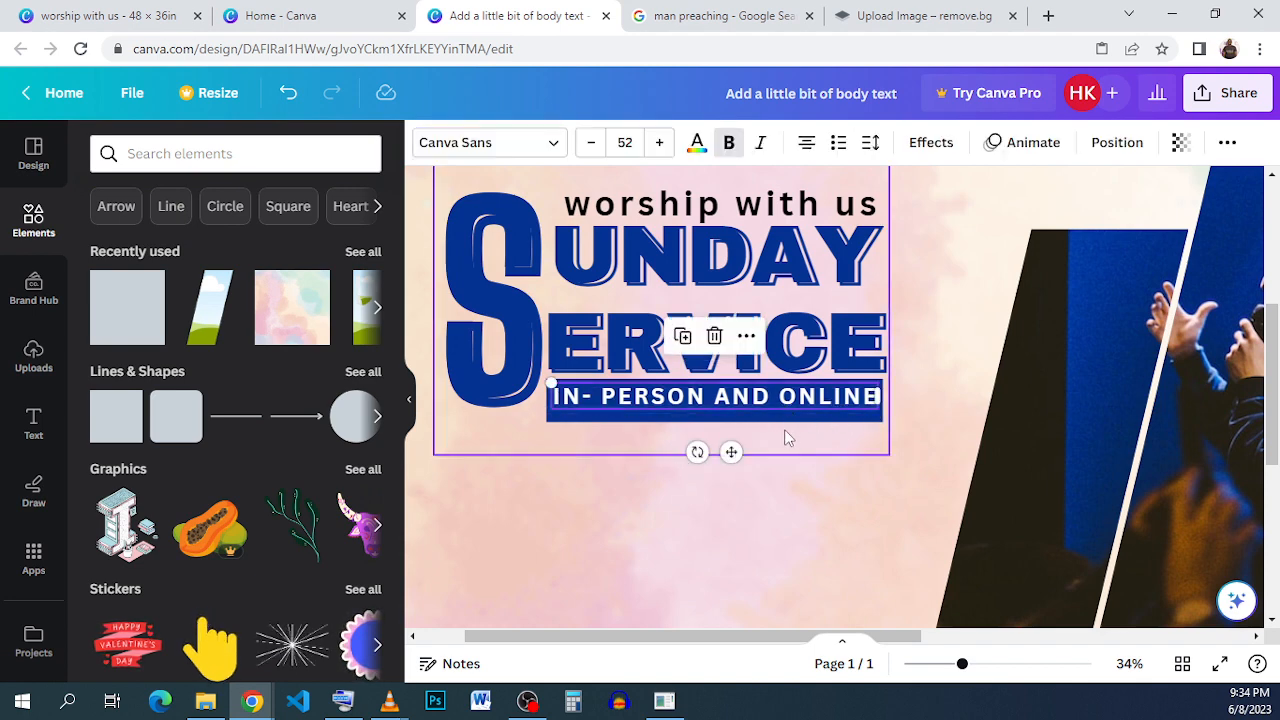
{"action": "left_click", "coordinate": [800, 430]}
{"action": "left_click_drag", "start_coordinate": [998, 481], "coordinate": [987, 477]}
{"action": "left_click", "coordinate": [842, 293]}
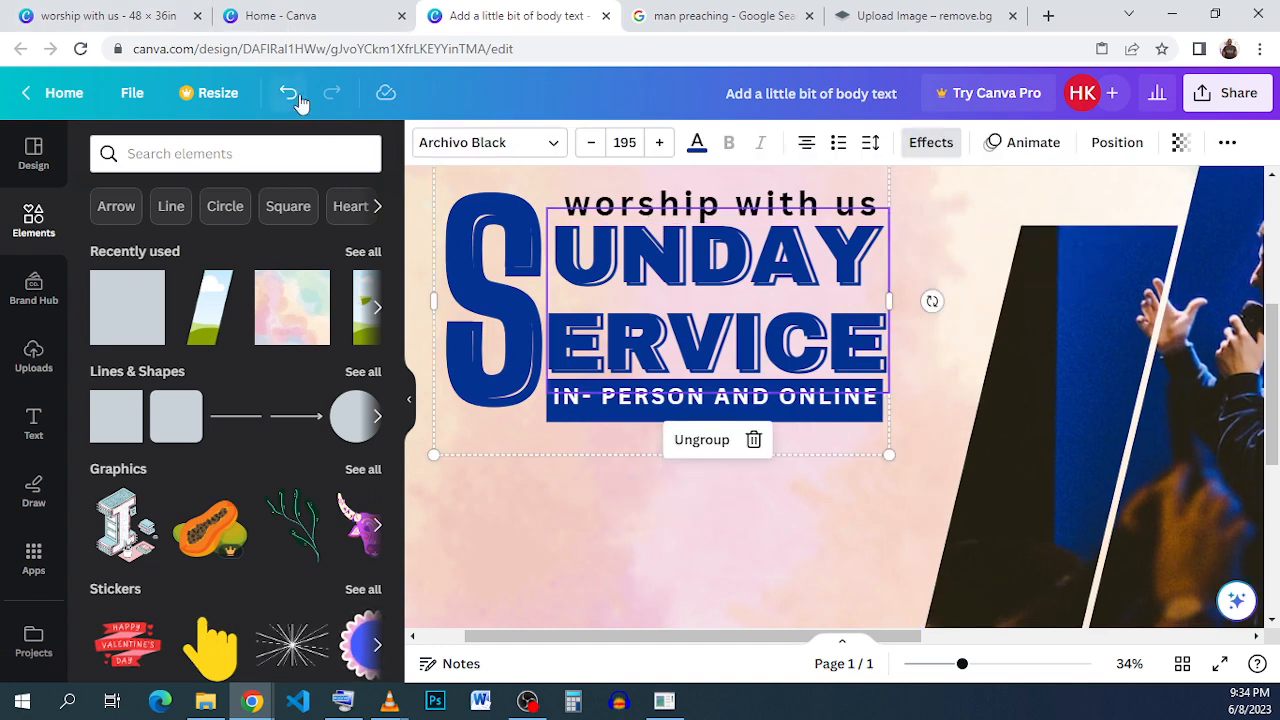
{"action": "left_click", "coordinate": [288, 92]}
{"action": "key", "text": "ctrl+a"}
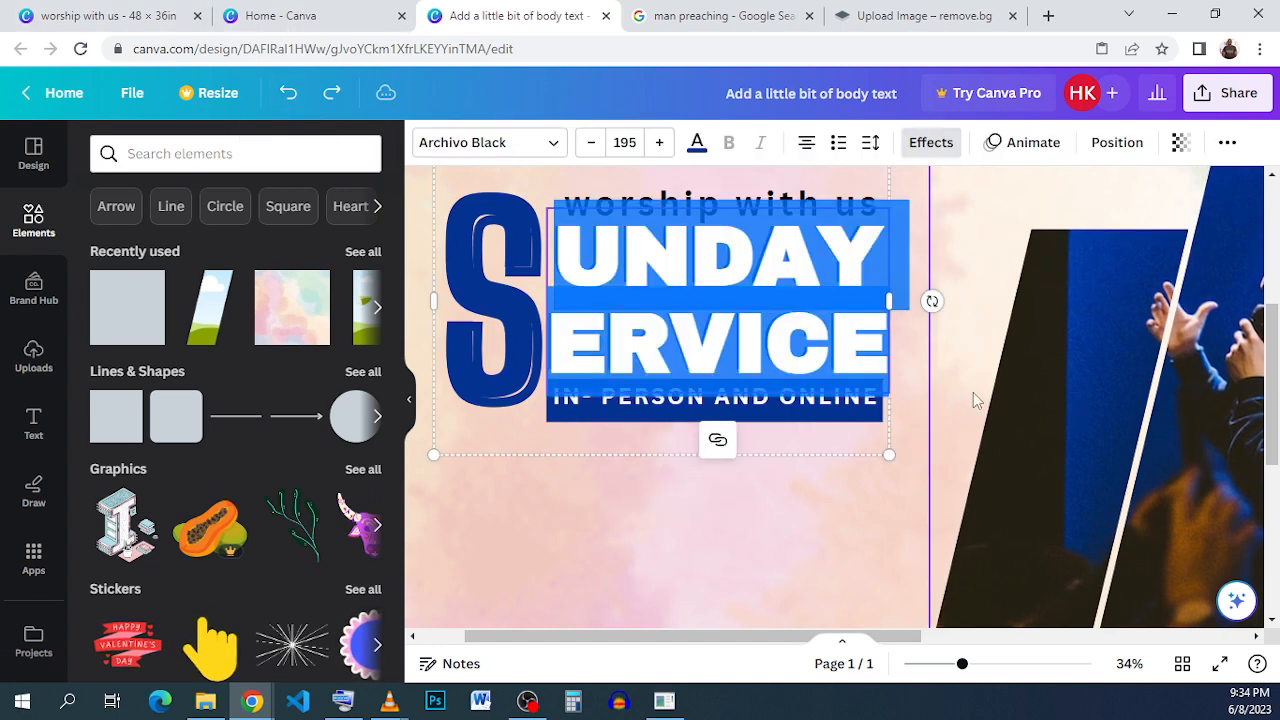
{"action": "left_click", "coordinate": [954, 410]}
{"action": "left_click", "coordinate": [803, 372]}
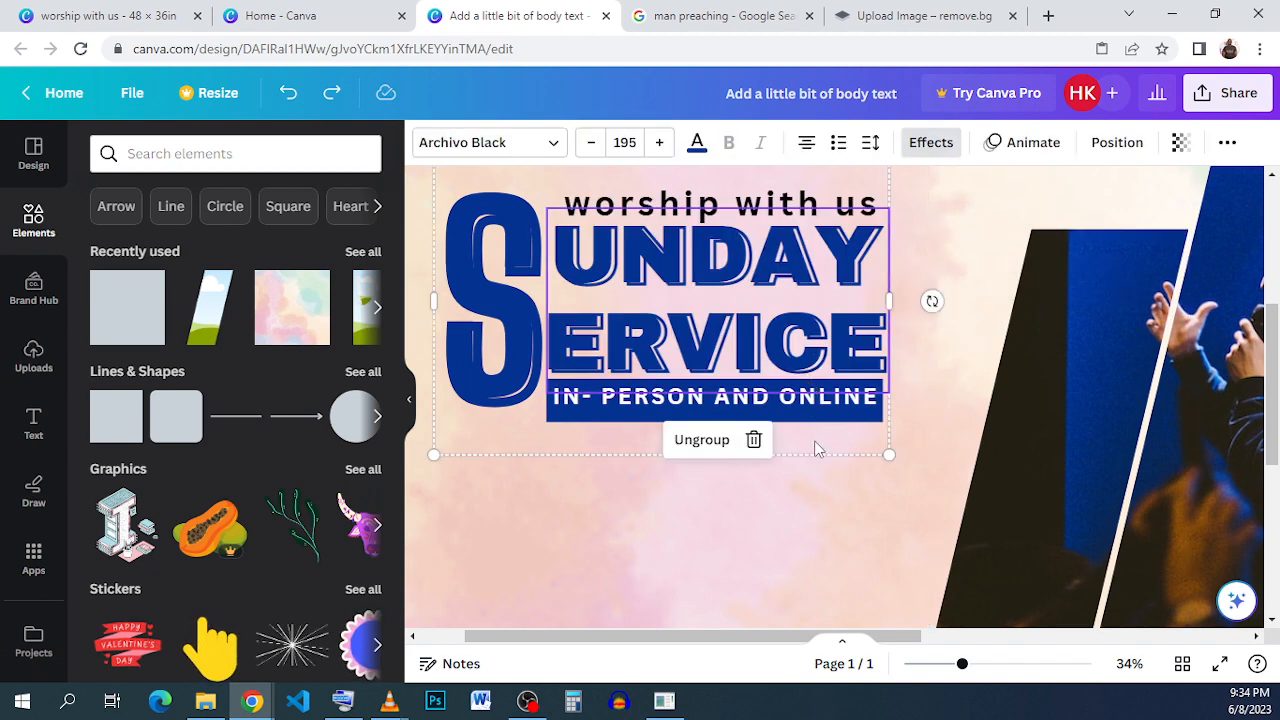
{"action": "left_click", "coordinate": [952, 445]}
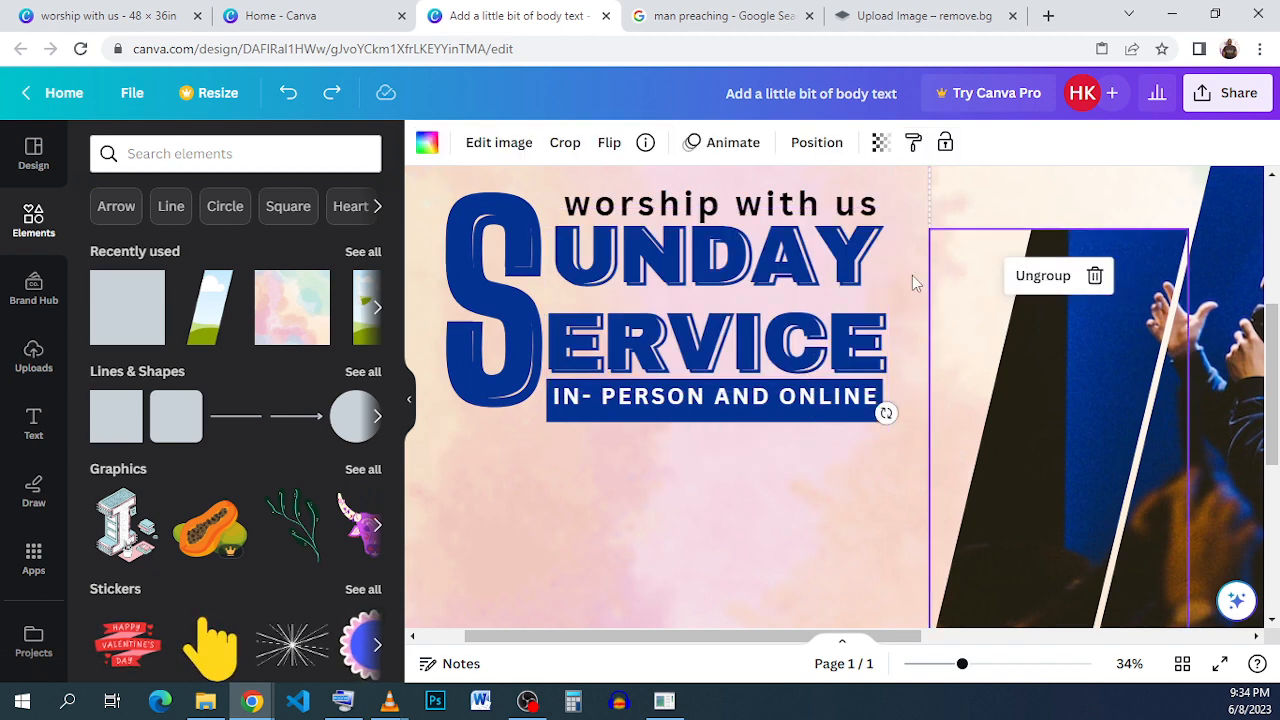
- Select the title elements together and send them to the back
{"action": "left_click_drag", "start_coordinate": [912, 275], "coordinate": [921, 357]}
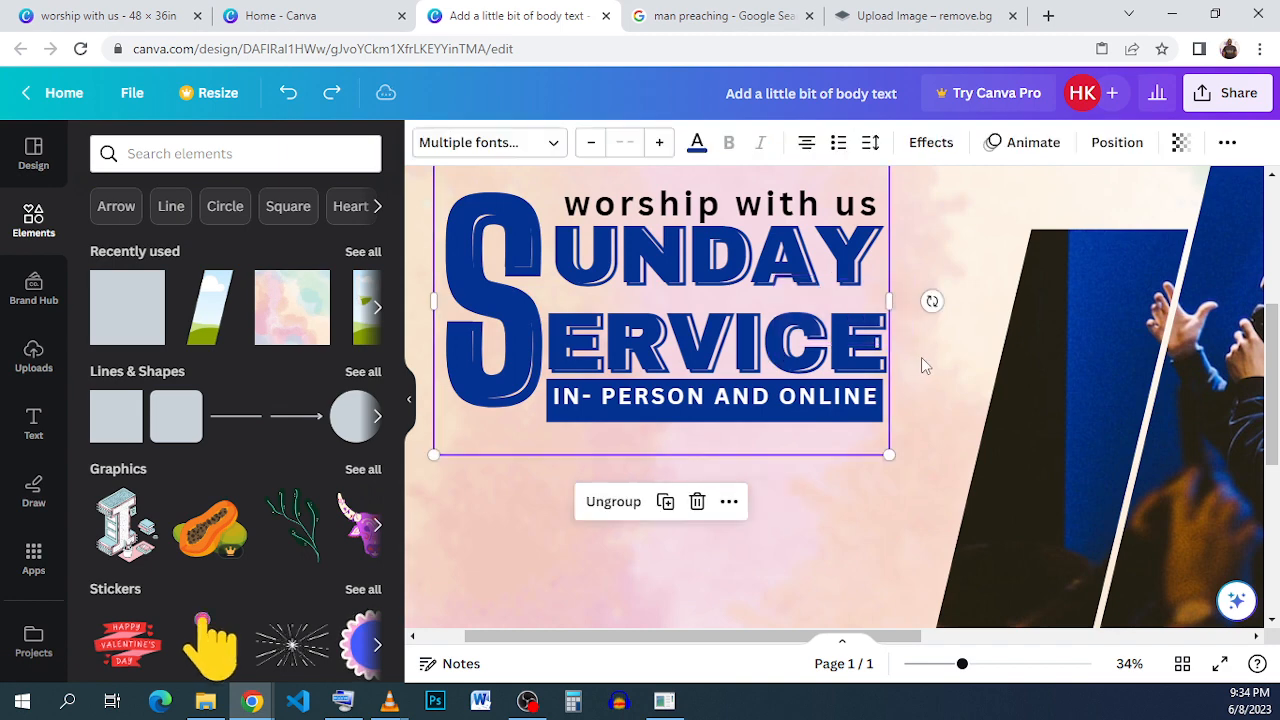
{"action": "left_click", "coordinate": [1179, 143]}
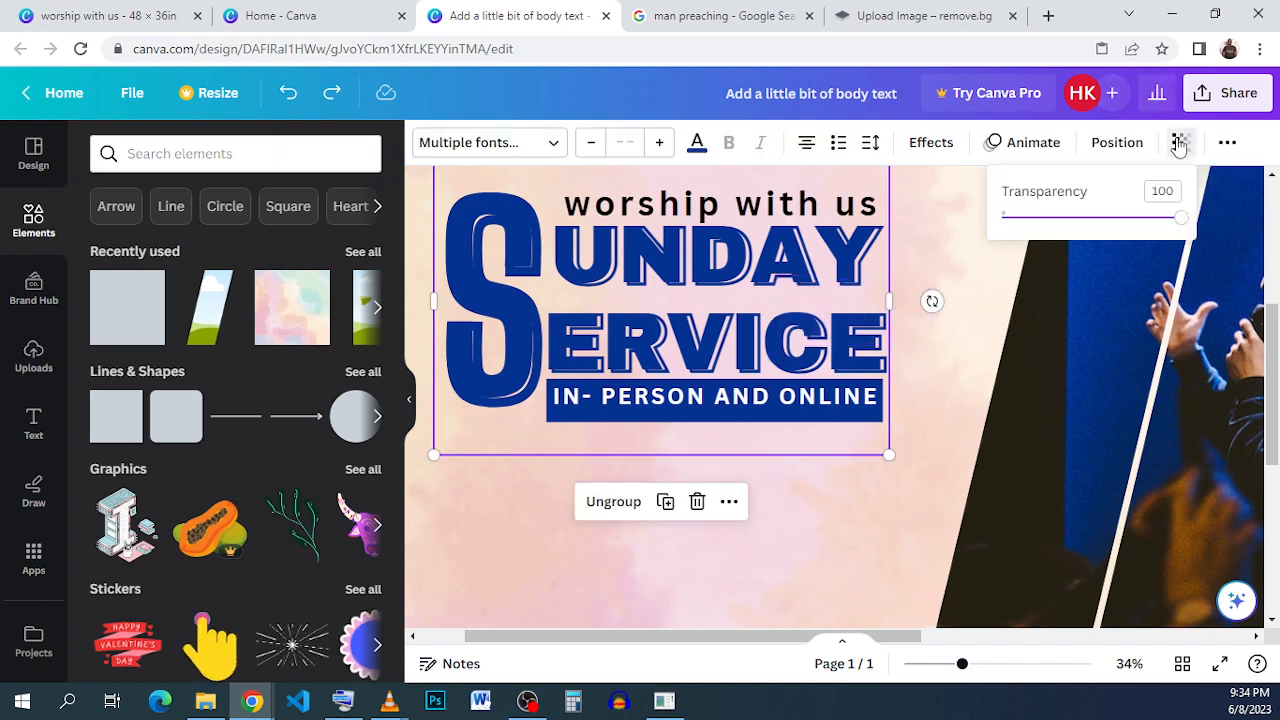
{"action": "left_click", "coordinate": [1108, 145]}
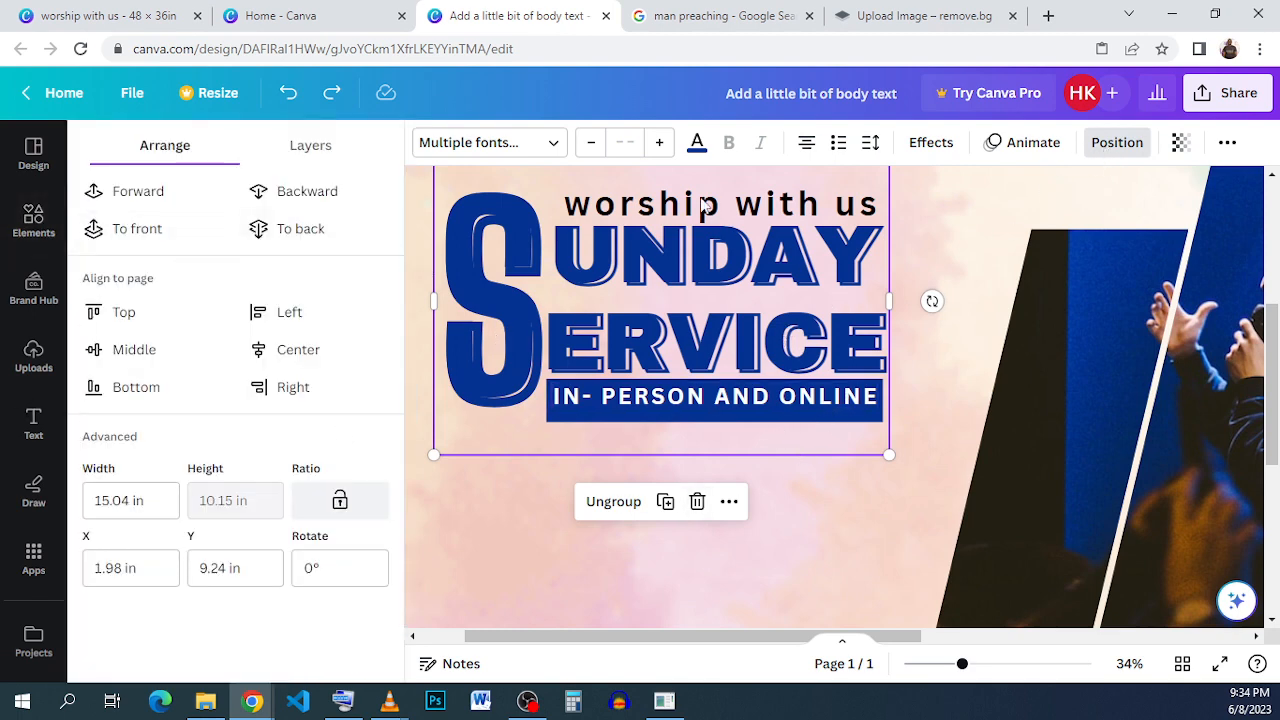
{"action": "left_click", "coordinate": [350, 234]}
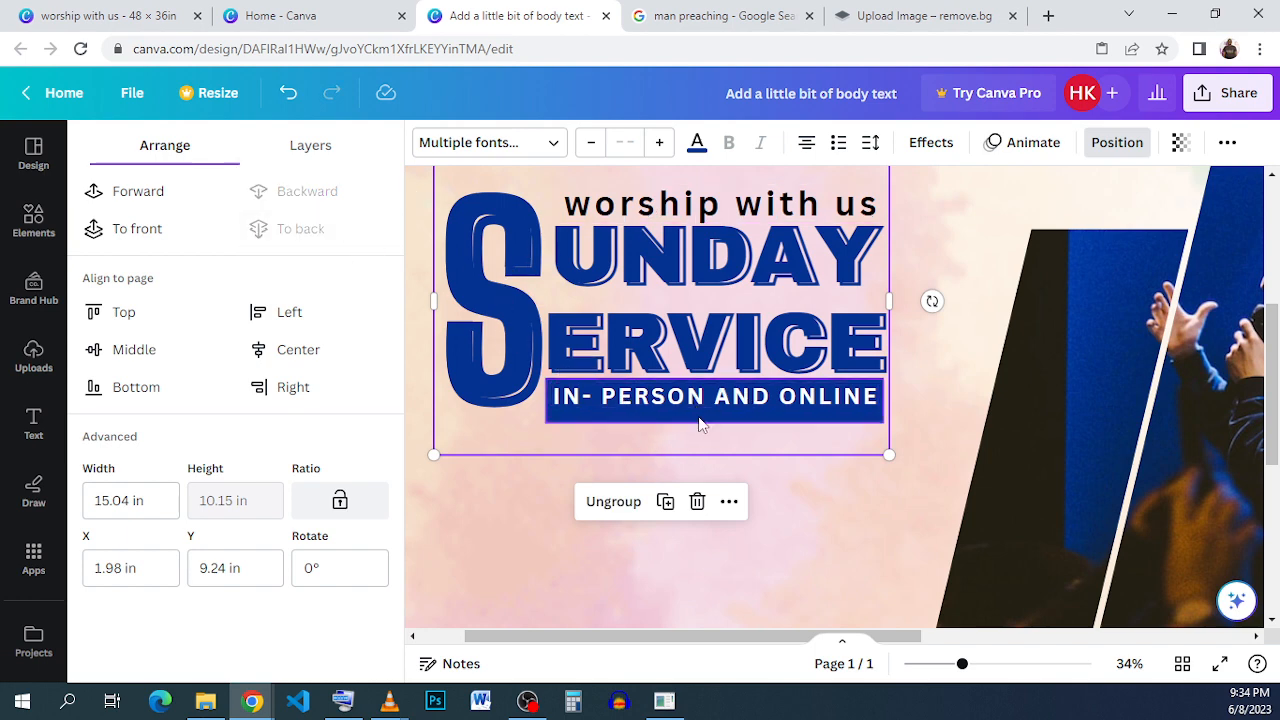
{"action": "left_click", "coordinate": [698, 416]}
{"action": "left_click_drag", "start_coordinate": [709, 419], "coordinate": [711, 412]}
{"action": "left_click", "coordinate": [939, 317]}
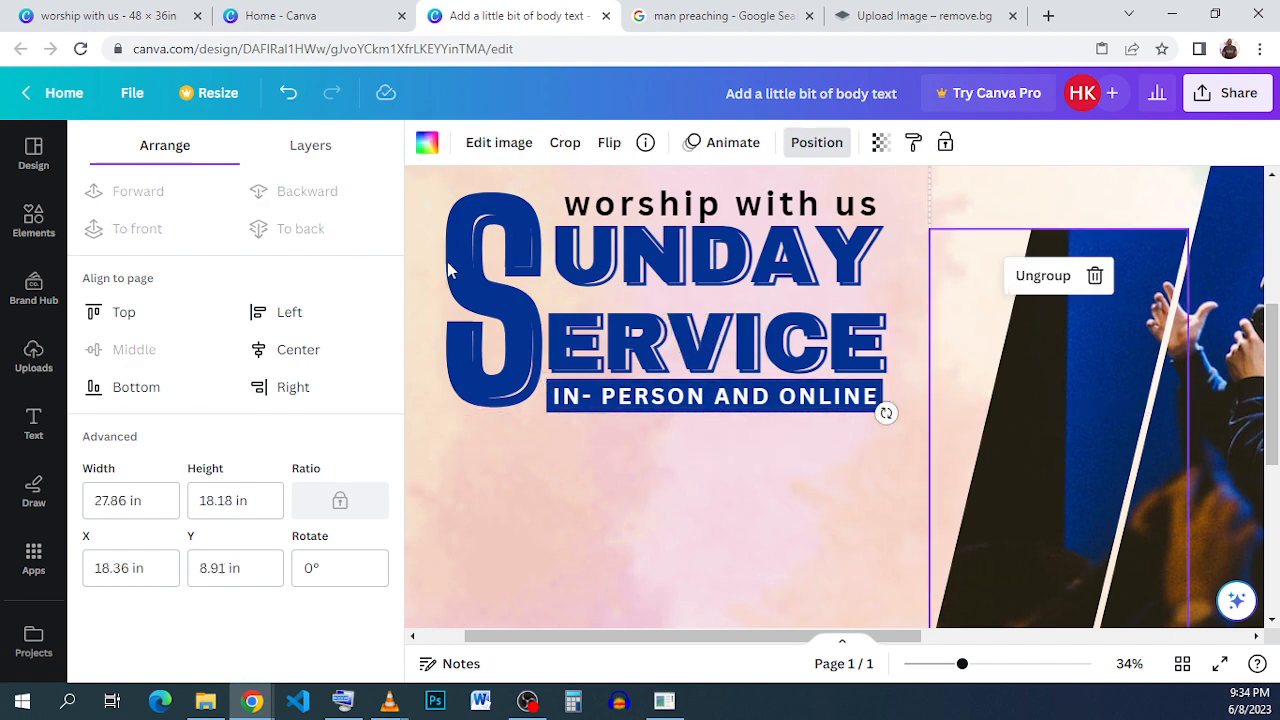
{"action": "left_click", "coordinate": [504, 285]}
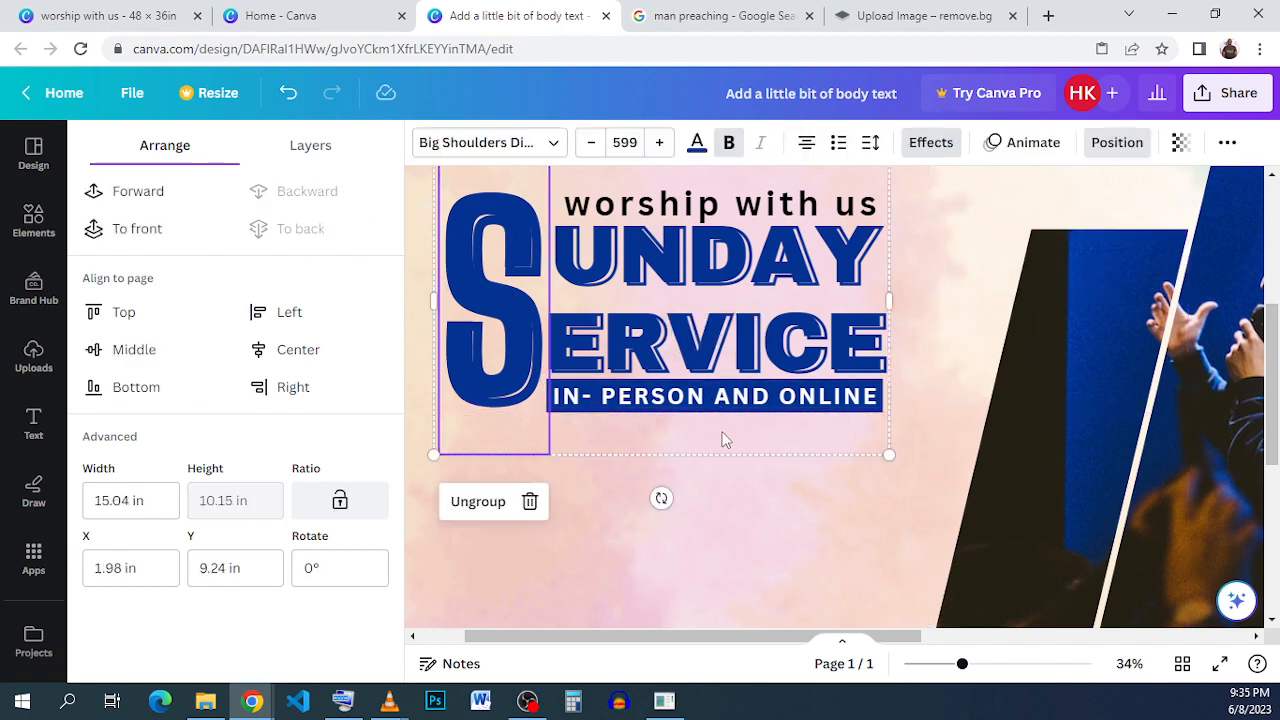
{"action": "left_click", "coordinate": [757, 494]}
{"action": "scroll", "coordinate": [756, 464], "scroll_direction": "down", "scroll_amount": 4}
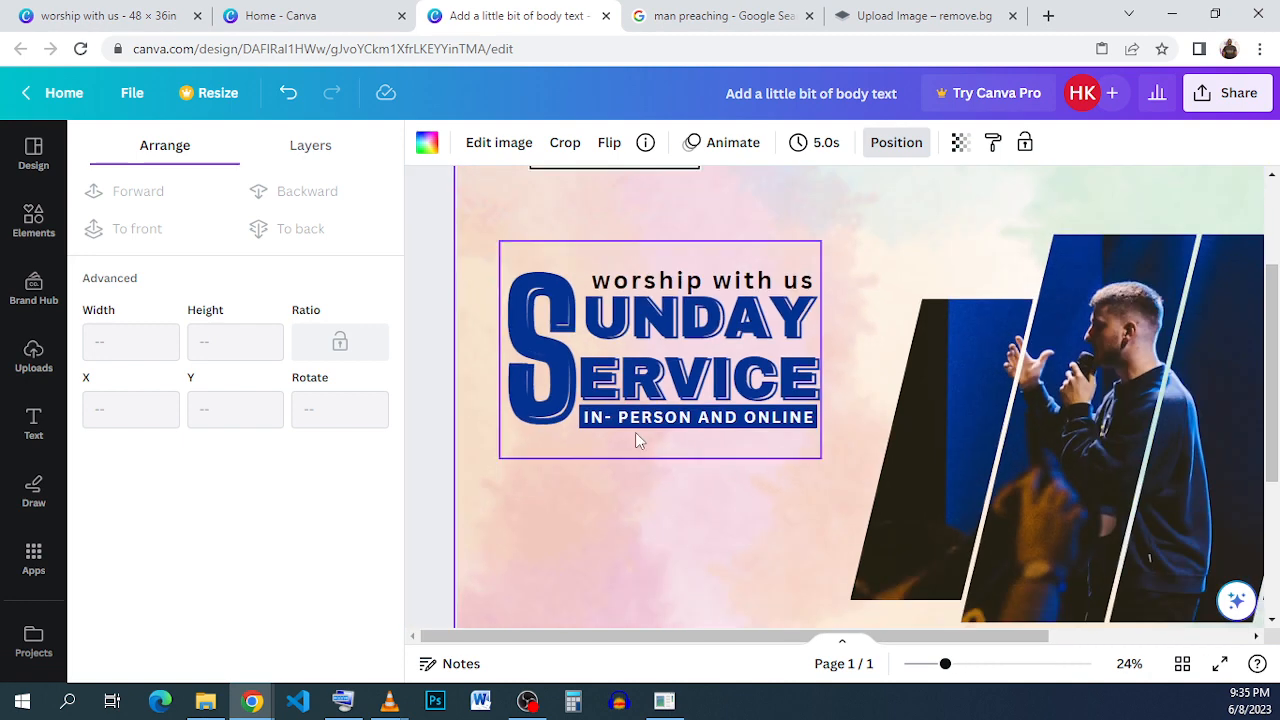
{"action": "scroll", "coordinate": [497, 450], "scroll_direction": "up", "scroll_amount": 4}
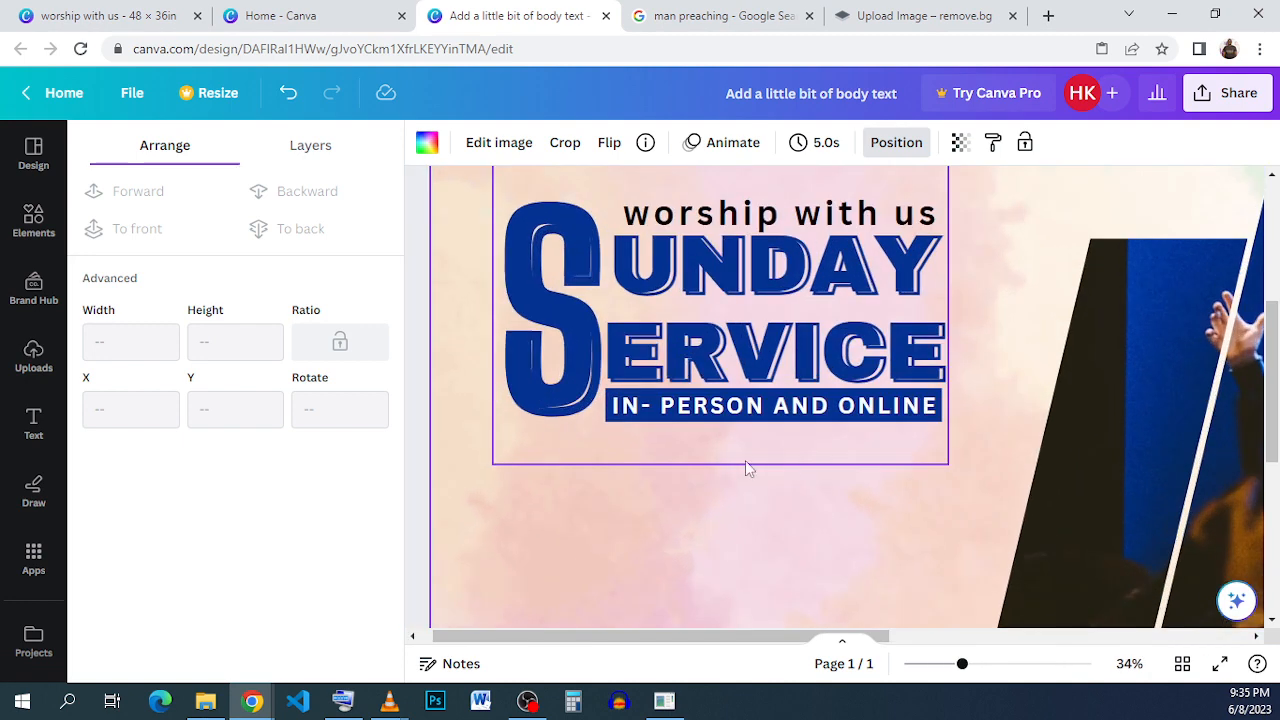
- Ungroup the title and reduce the line spacing of the SUNDAY SERVICE text
{"action": "left_click", "coordinate": [845, 313]}
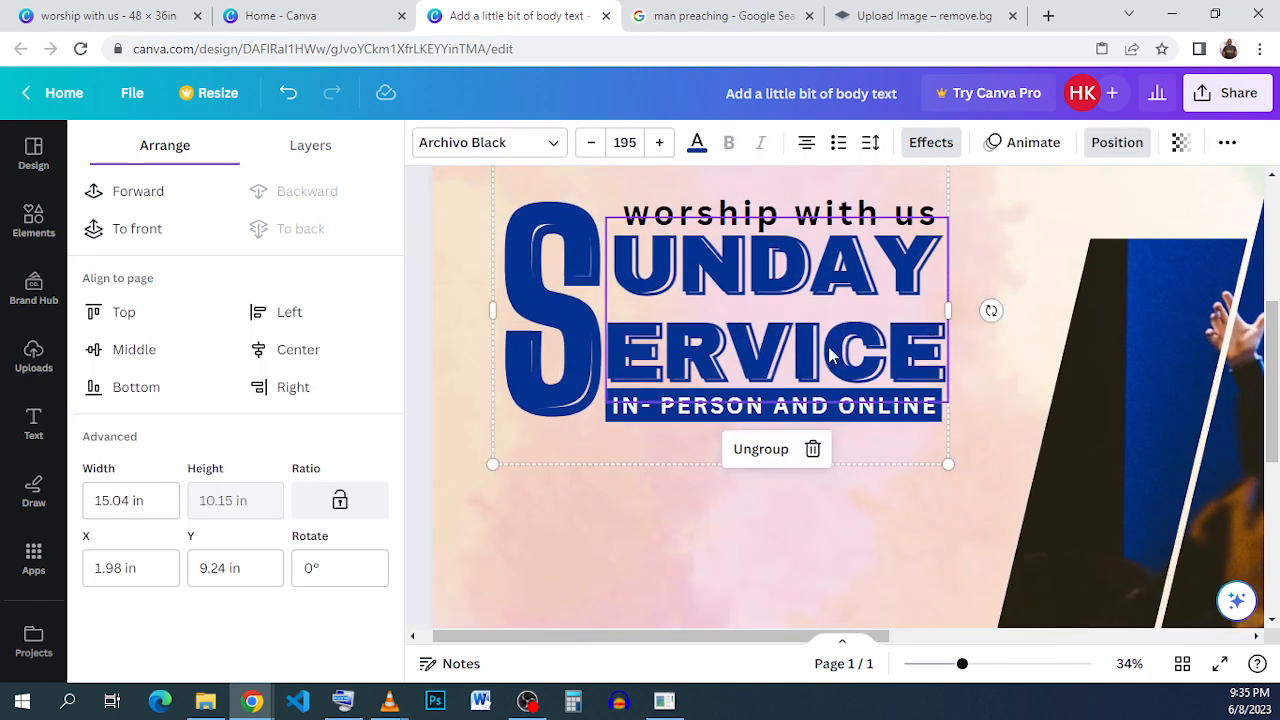
{"action": "left_click", "coordinate": [760, 451]}
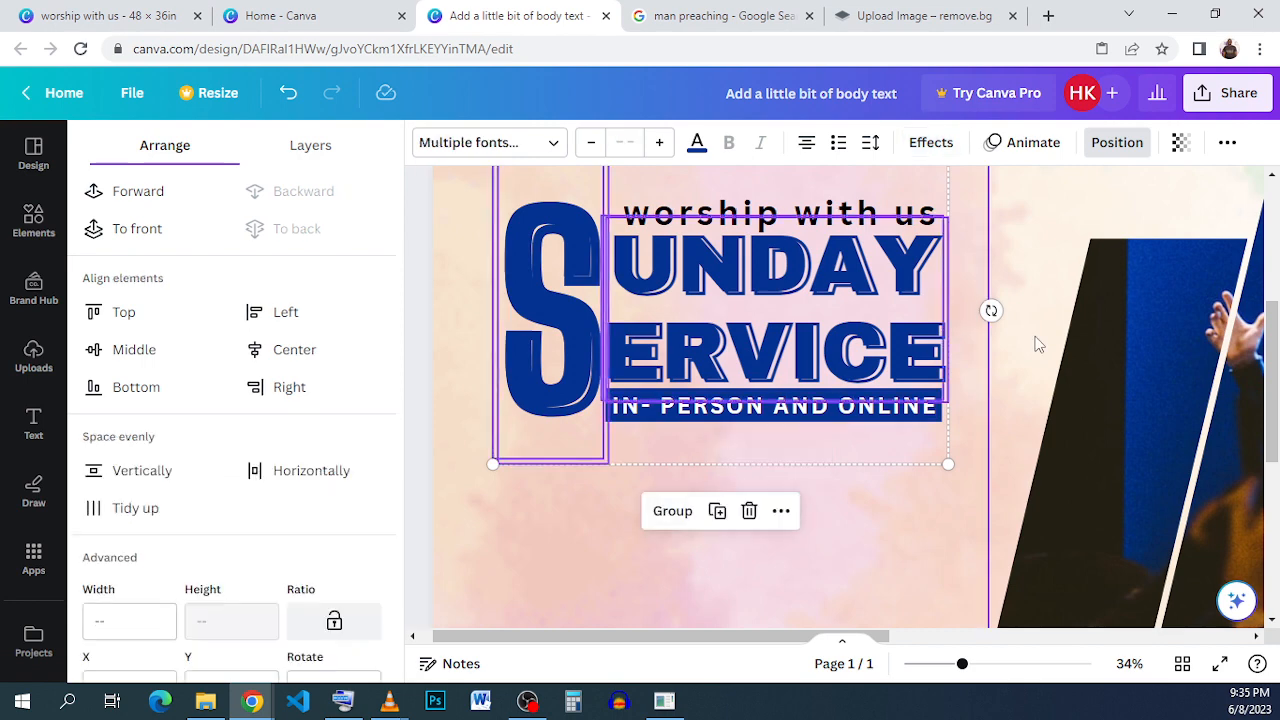
{"action": "left_click", "coordinate": [1013, 378]}
{"action": "key", "text": "ctrl+shift+g"}
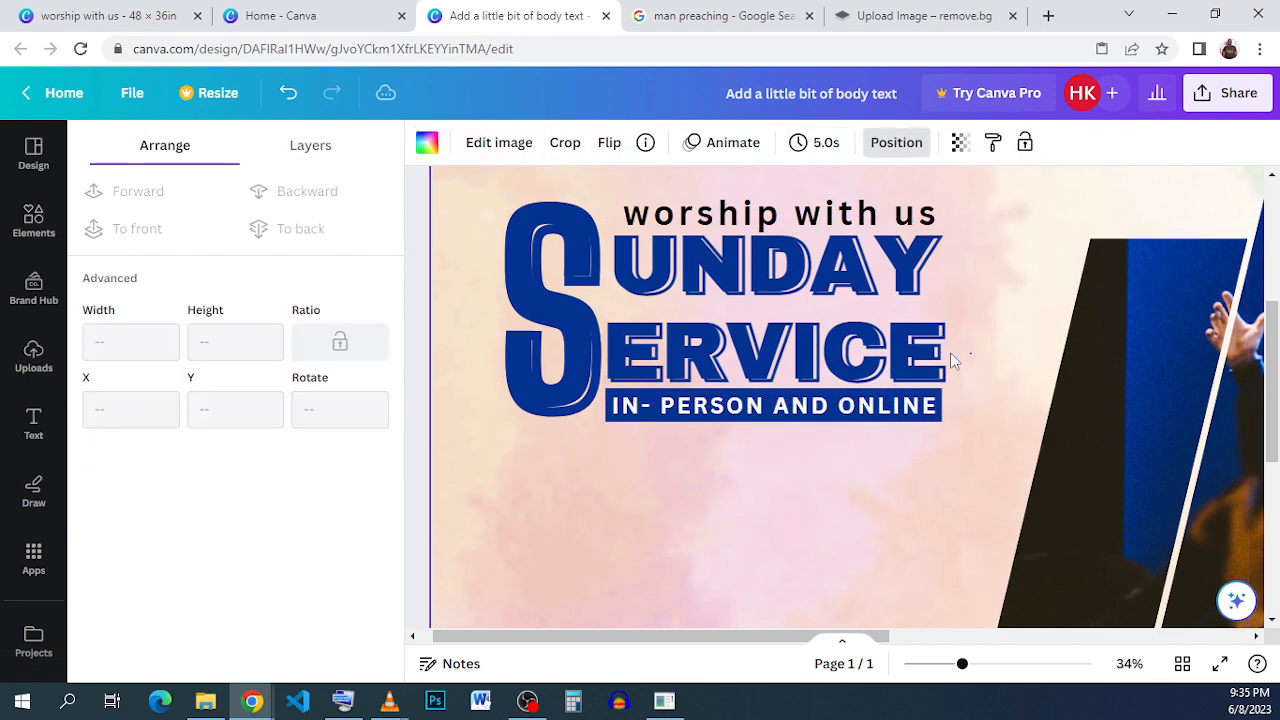
{"action": "left_click", "coordinate": [873, 358]}
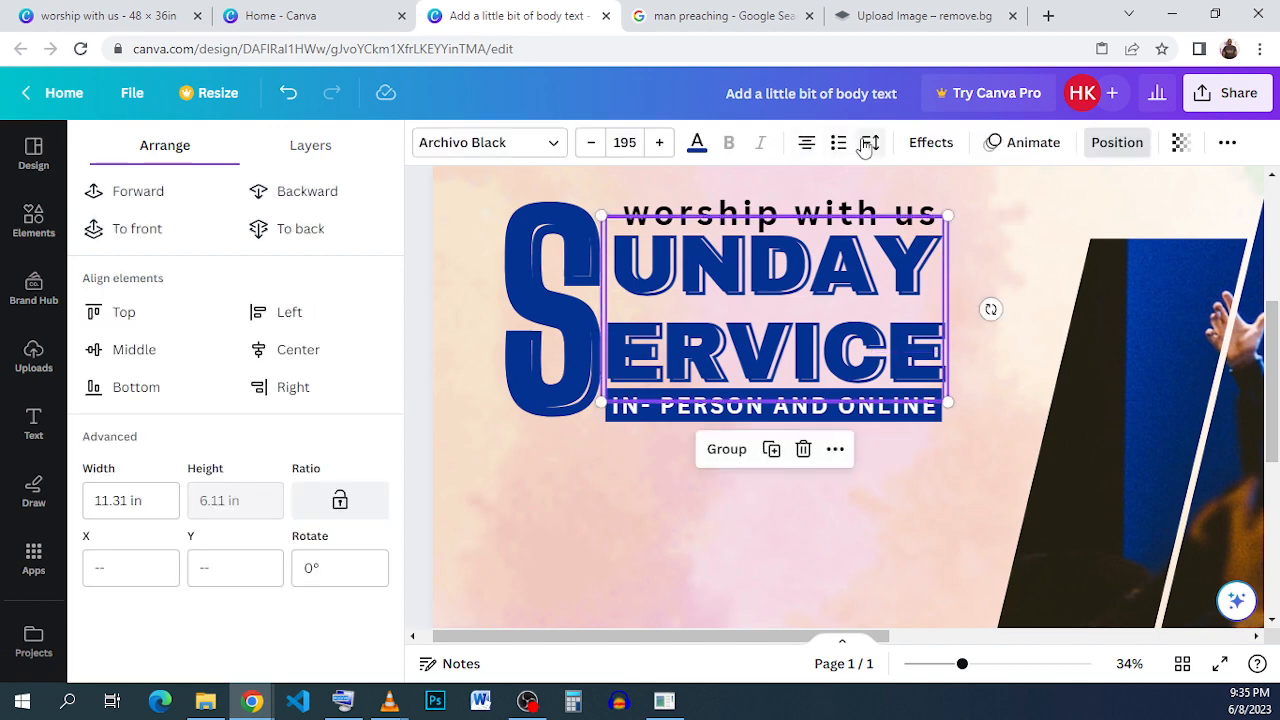
{"action": "left_click", "coordinate": [870, 142]}
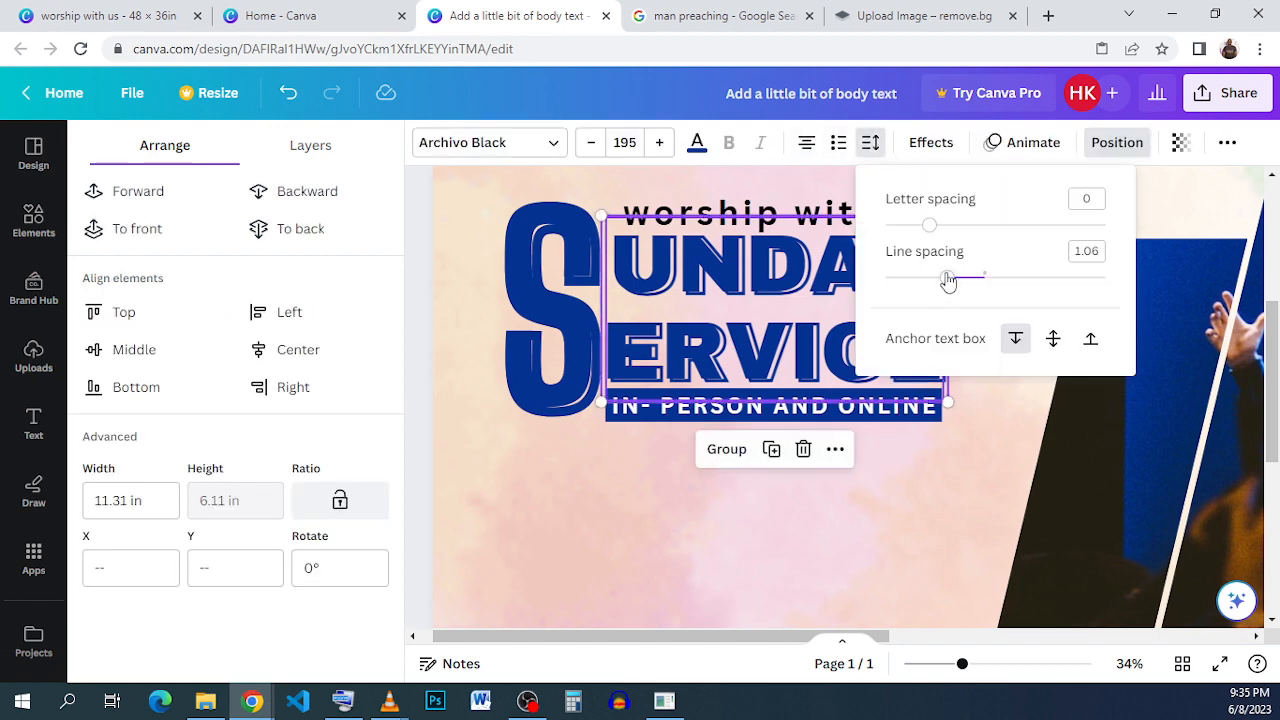
{"action": "left_click_drag", "start_coordinate": [948, 281], "coordinate": [929, 281]}
{"action": "left_click", "coordinate": [890, 488]}
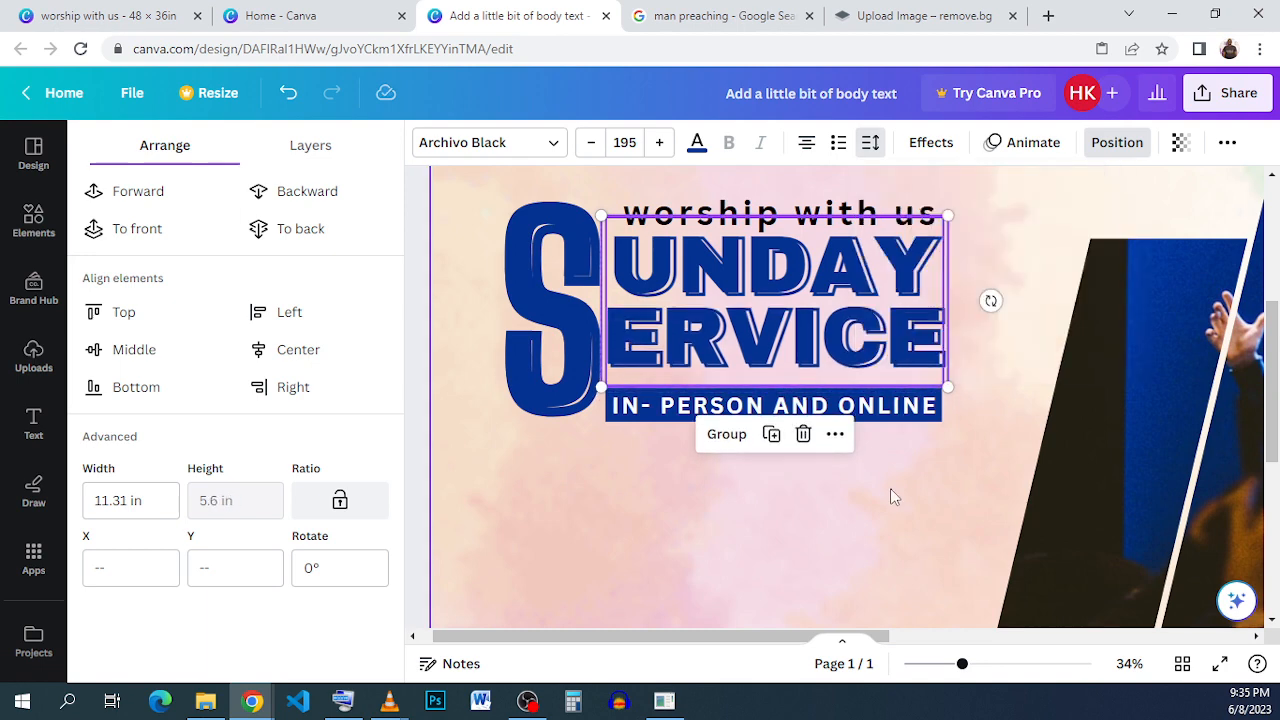
- Move the bar text and blue bar up closer to SERVICE
{"action": "double_click", "coordinate": [890, 488]}
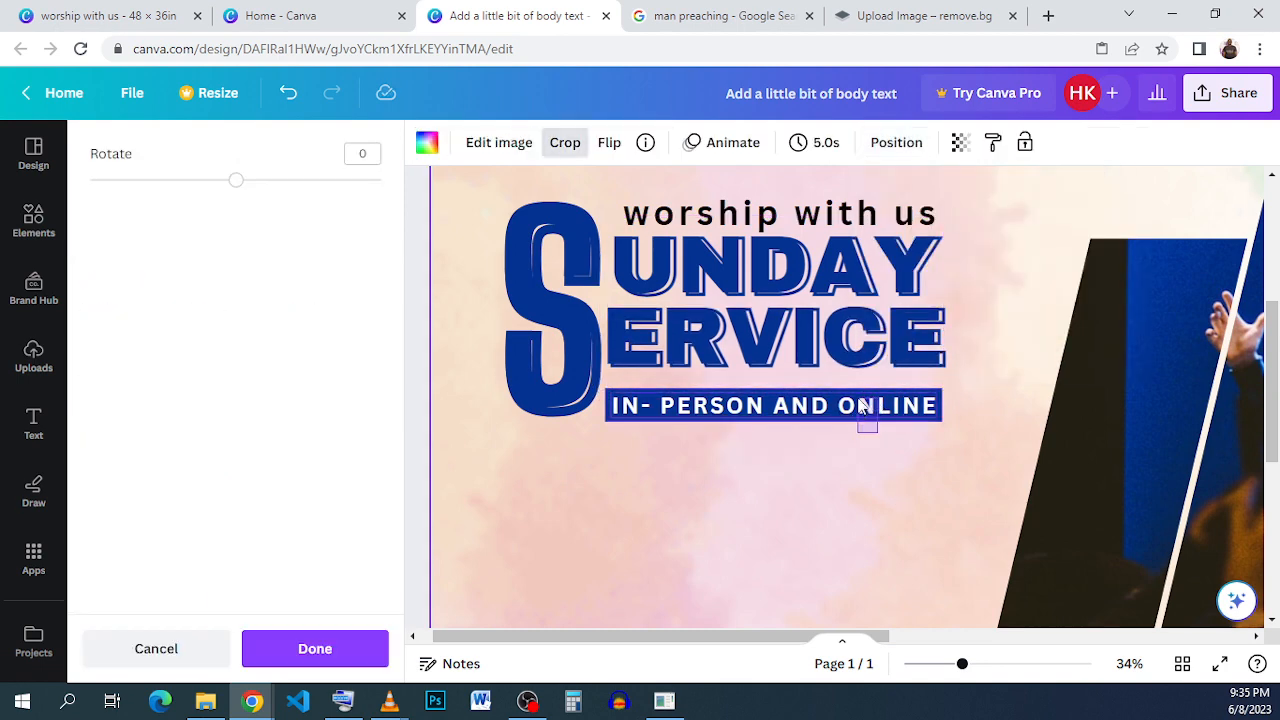
{"action": "left_click", "coordinate": [862, 408]}
{"action": "left_click_drag", "start_coordinate": [851, 410], "coordinate": [846, 393]}
{"action": "left_click", "coordinate": [840, 484]}
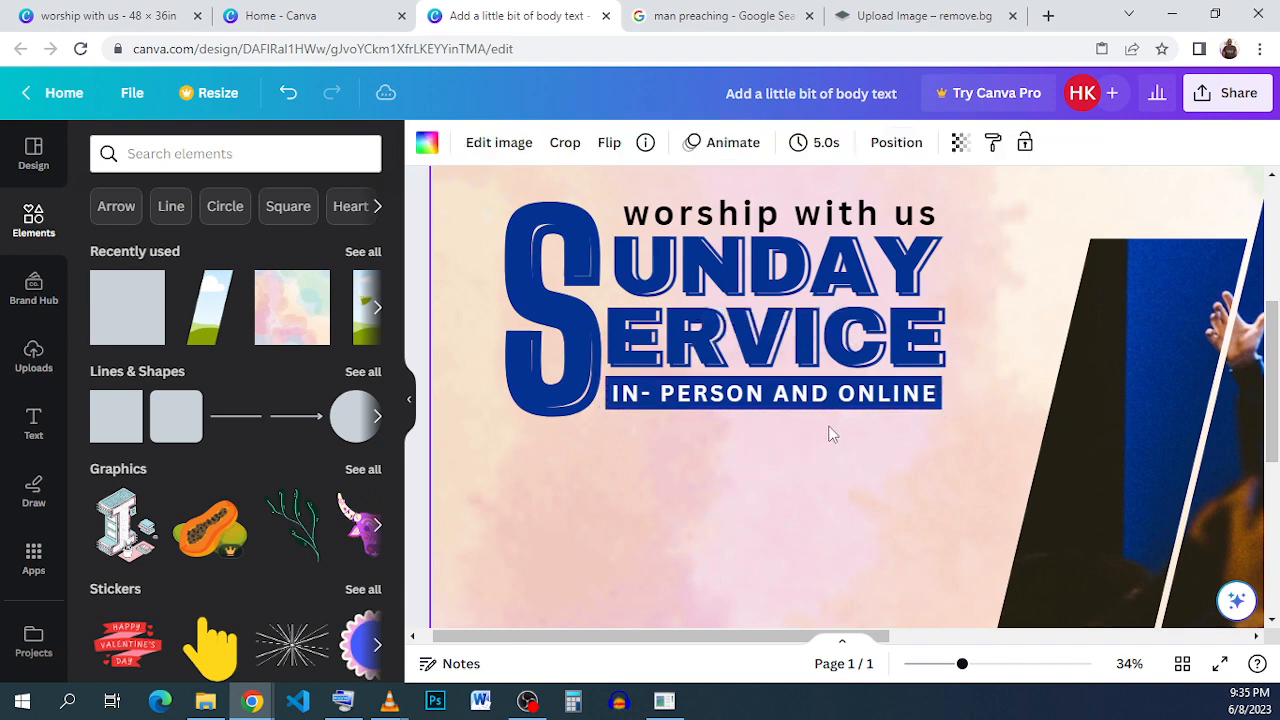
- Select all the title elements and group them together
{"action": "left_click", "coordinate": [918, 401]}
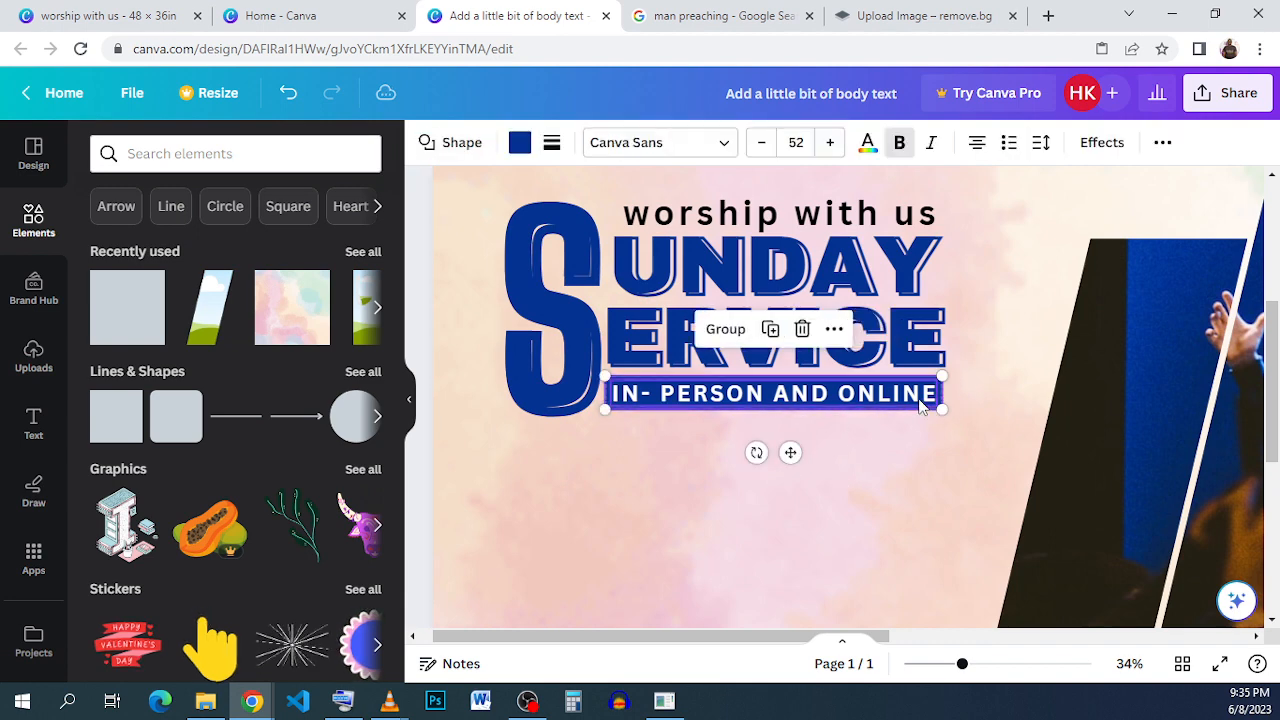
{"action": "left_click_drag", "start_coordinate": [918, 401], "coordinate": [522, 200]}
{"action": "left_click", "coordinate": [830, 430]}
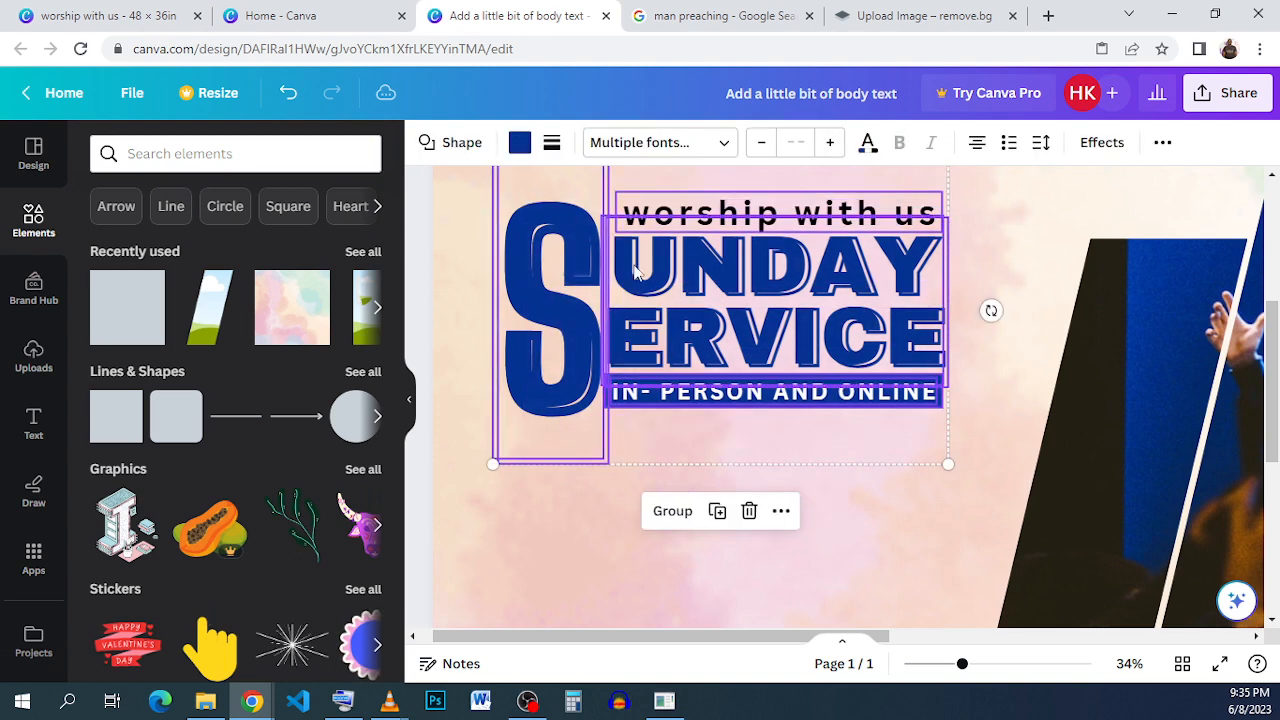
- Group the title elements and nudge the grouped title slightly lower beside the preacher photo
{"action": "left_click", "coordinate": [674, 512]}
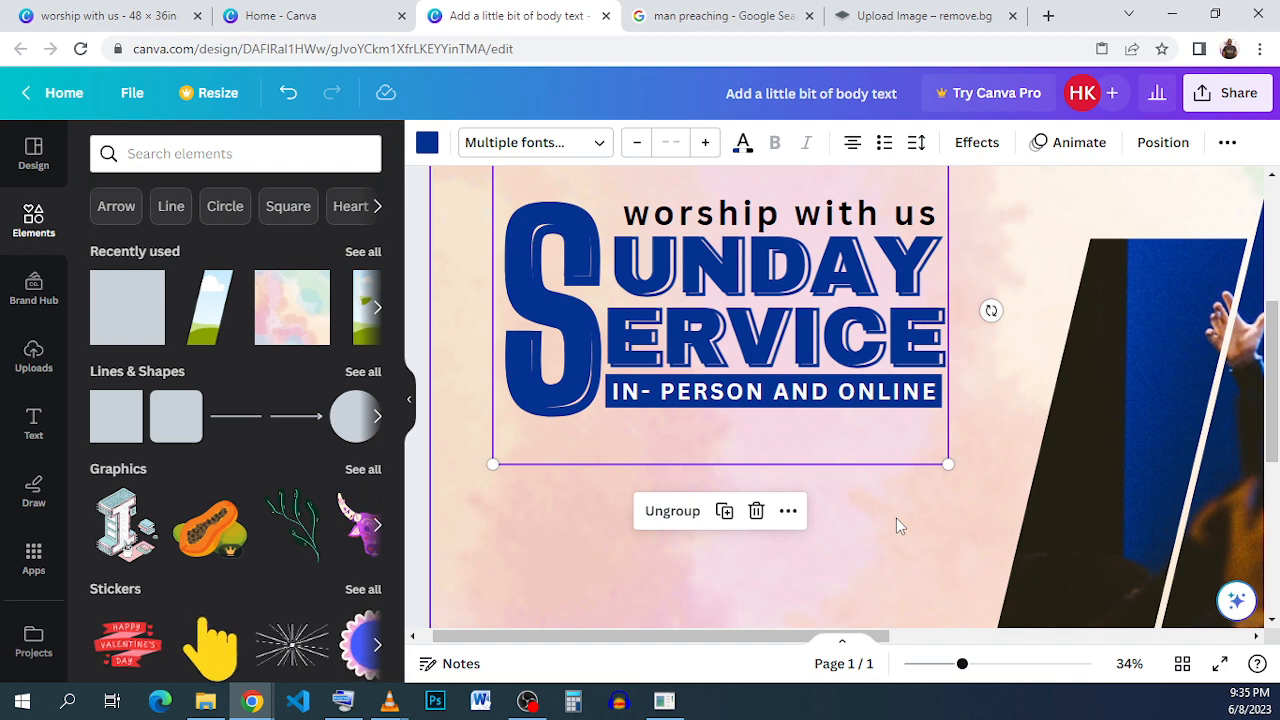
{"action": "left_click", "coordinate": [987, 213]}
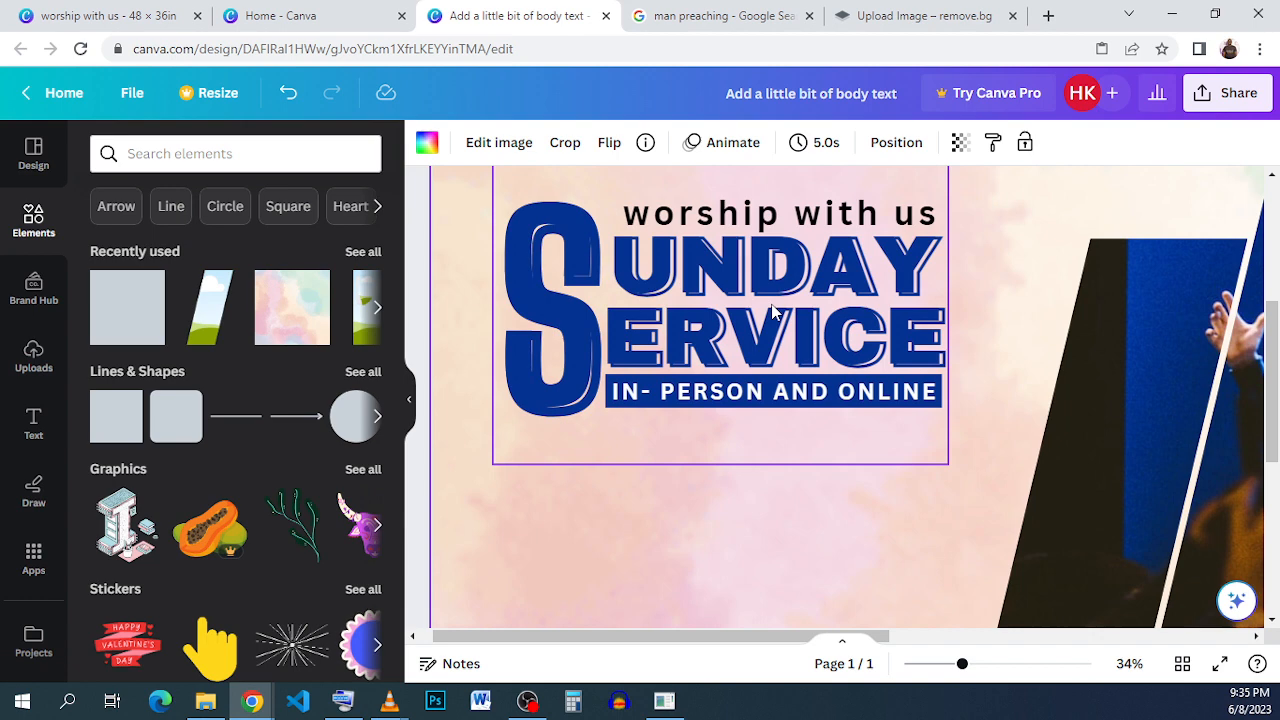
{"action": "scroll", "coordinate": [772, 312], "scroll_direction": "down", "scroll_amount": 3, "text": "ctrl"}
{"action": "scroll", "coordinate": [772, 312], "scroll_direction": "down", "scroll_amount": 2, "text": "ctrl"}
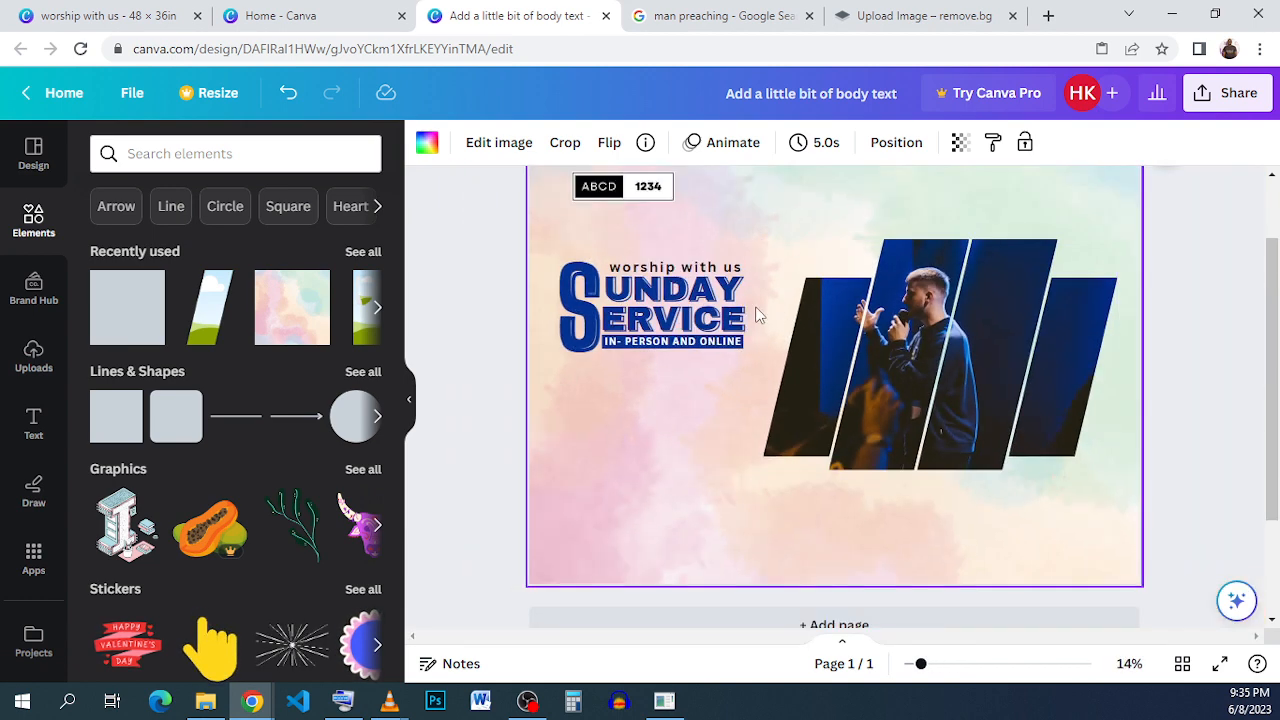
{"action": "scroll", "coordinate": [758, 314], "scroll_direction": "up", "scroll_amount": 1}
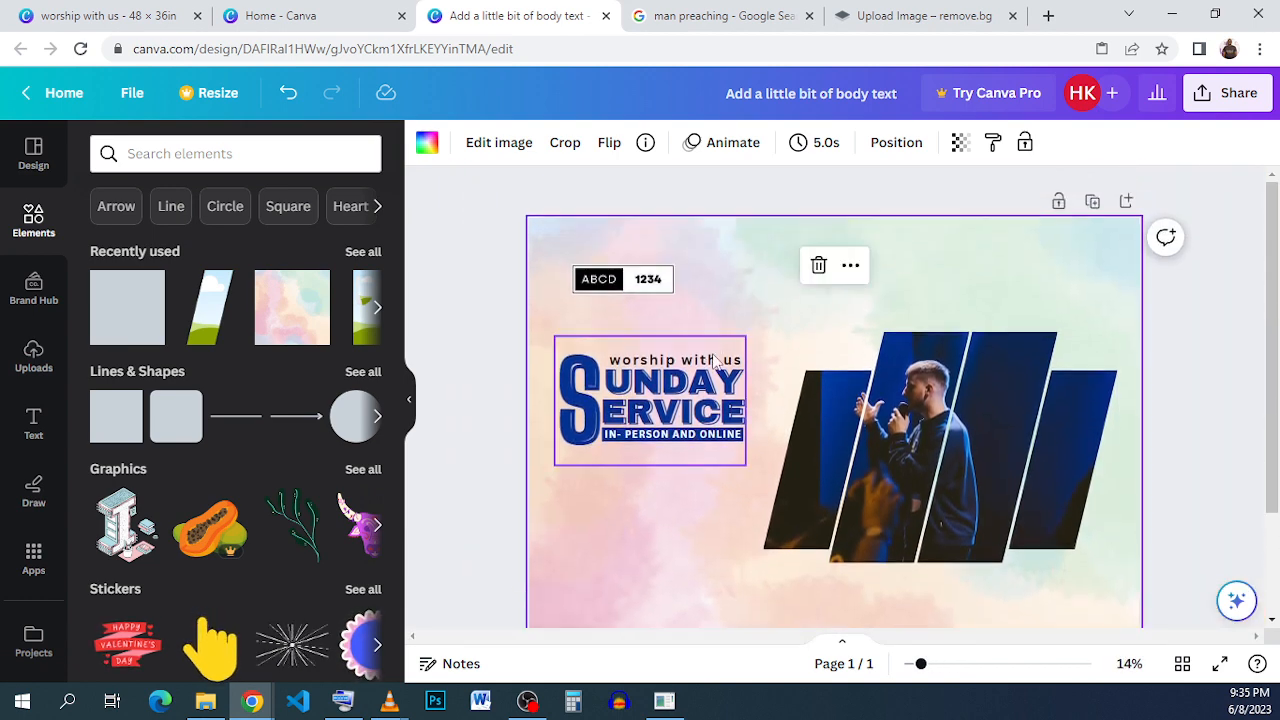
{"action": "left_click", "coordinate": [662, 382]}
{"action": "left_click_drag", "start_coordinate": [662, 382], "coordinate": [662, 401]}
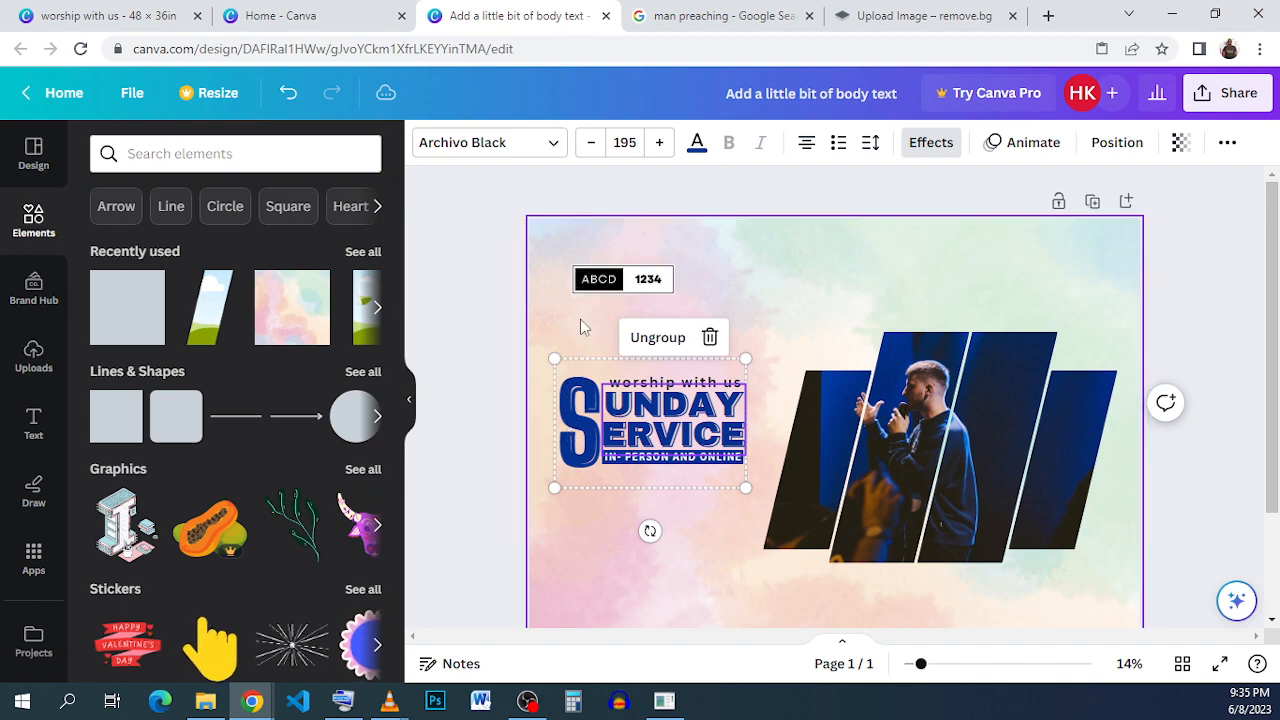
{"action": "scroll", "coordinate": [585, 288], "scroll_direction": "up", "scroll_amount": 2}
{"action": "scroll", "coordinate": [588, 288], "scroll_direction": "up", "scroll_amount": 2}
{"action": "left_click", "coordinate": [559, 282]}
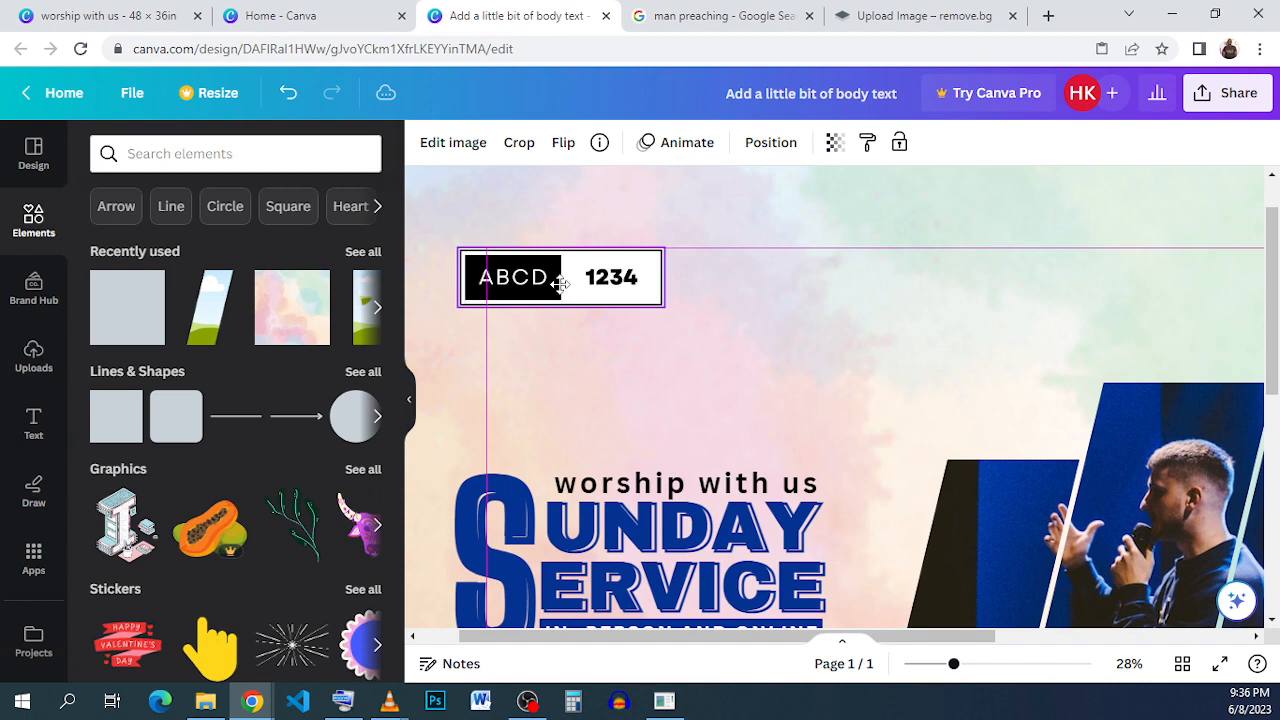
{"action": "left_click", "coordinate": [712, 300]}
{"action": "scroll", "coordinate": [670, 362], "scroll_direction": "down", "scroll_amount": 3}
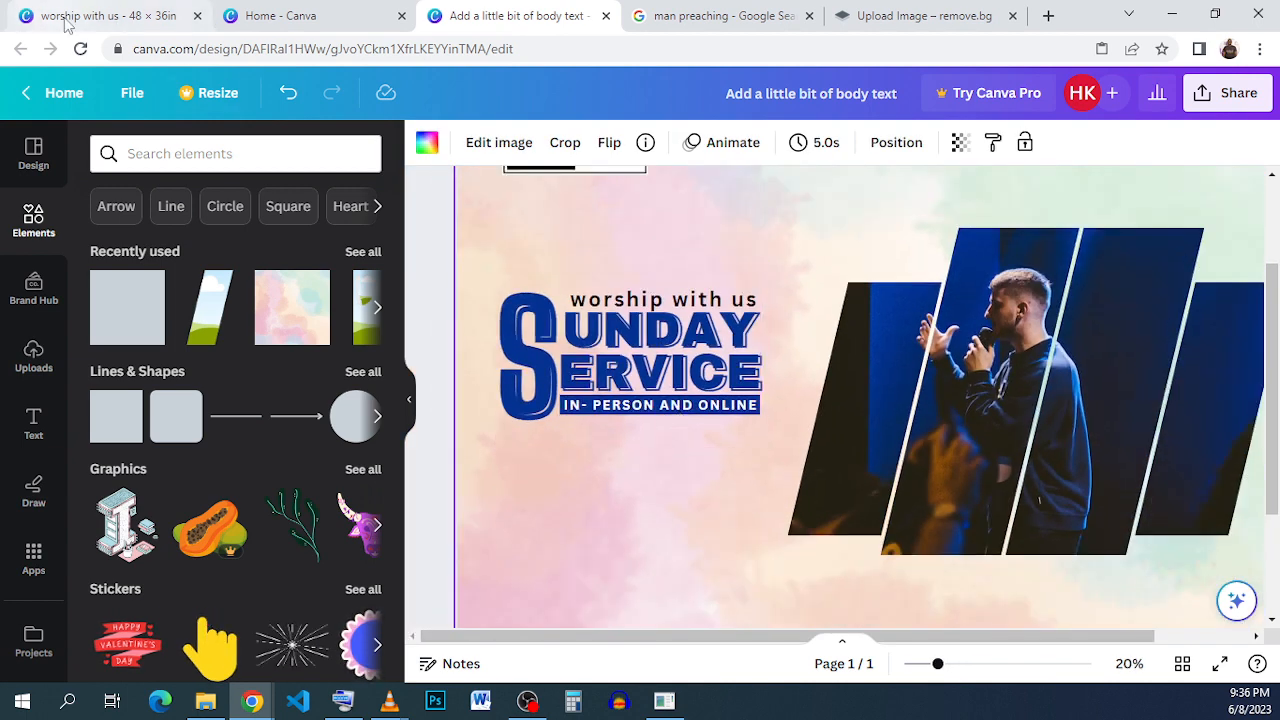
- Switch to the reference design and copy the Facebook Live and YouTube Live QR code group
{"action": "left_click", "coordinate": [22, 12]}
{"action": "scroll", "coordinate": [460, 392], "scroll_direction": "down", "scroll_amount": 3}
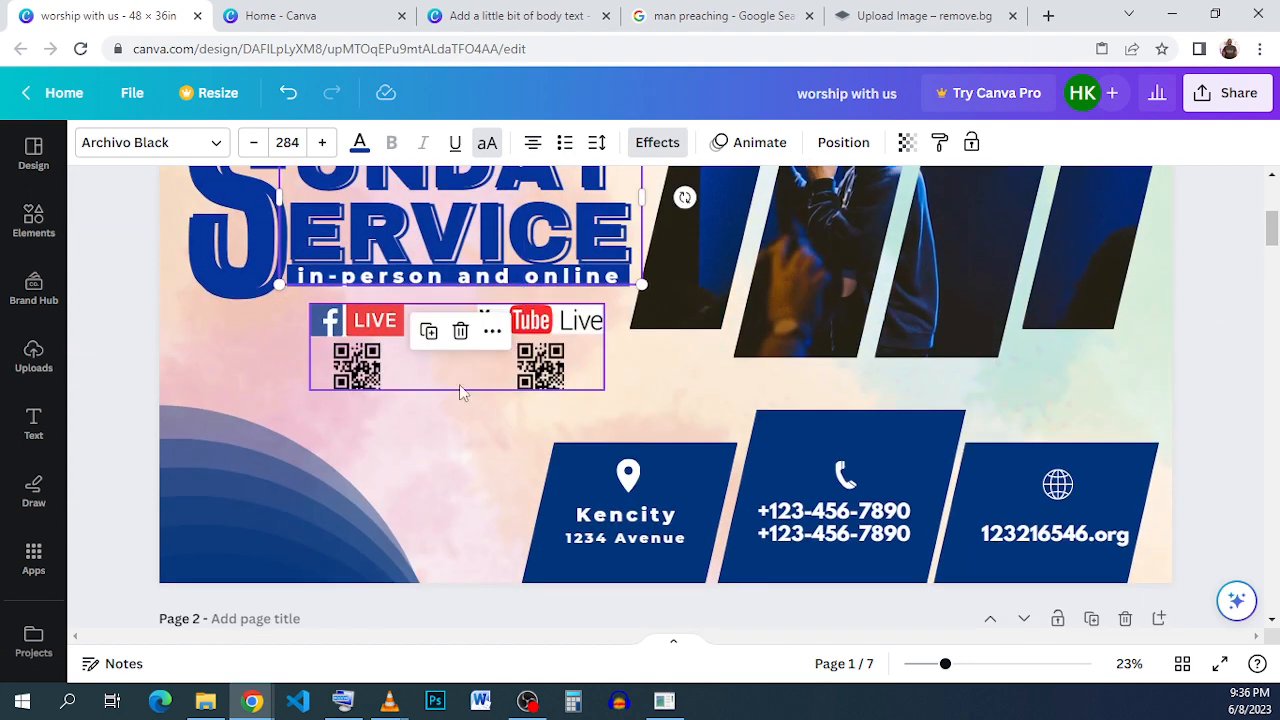
{"action": "left_click", "coordinate": [560, 365]}
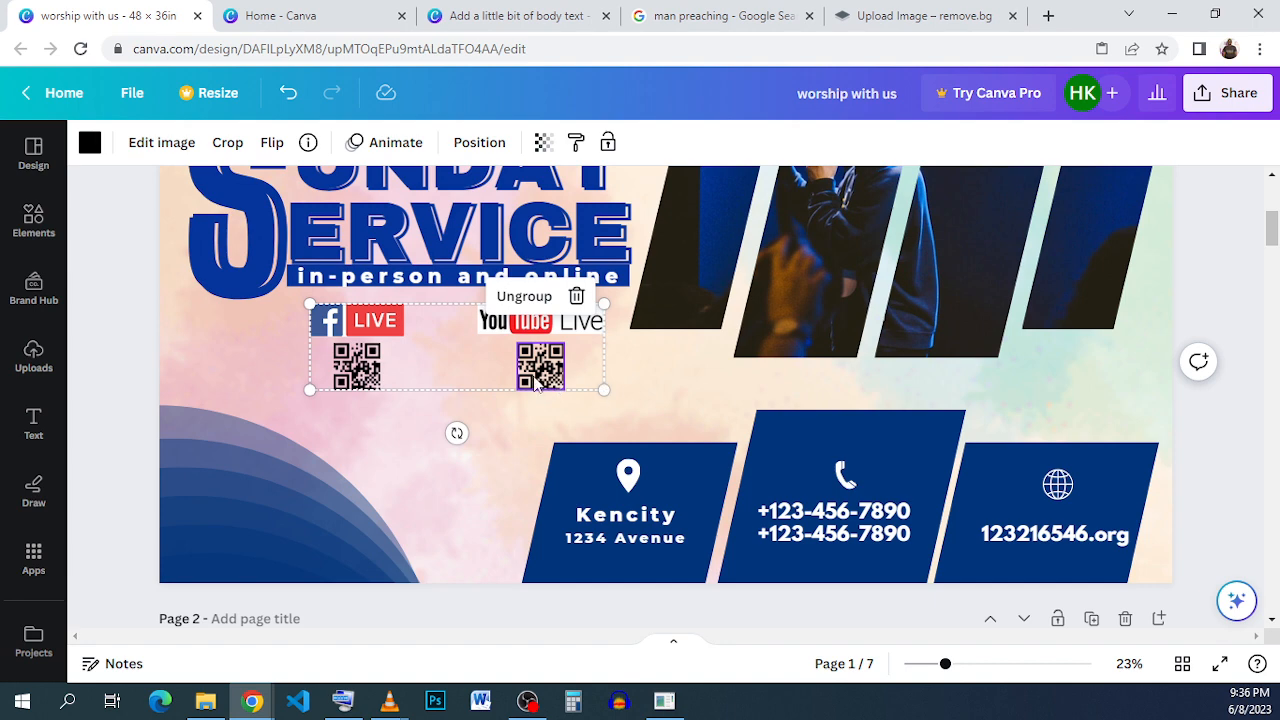
{"action": "left_click", "coordinate": [488, 378]}
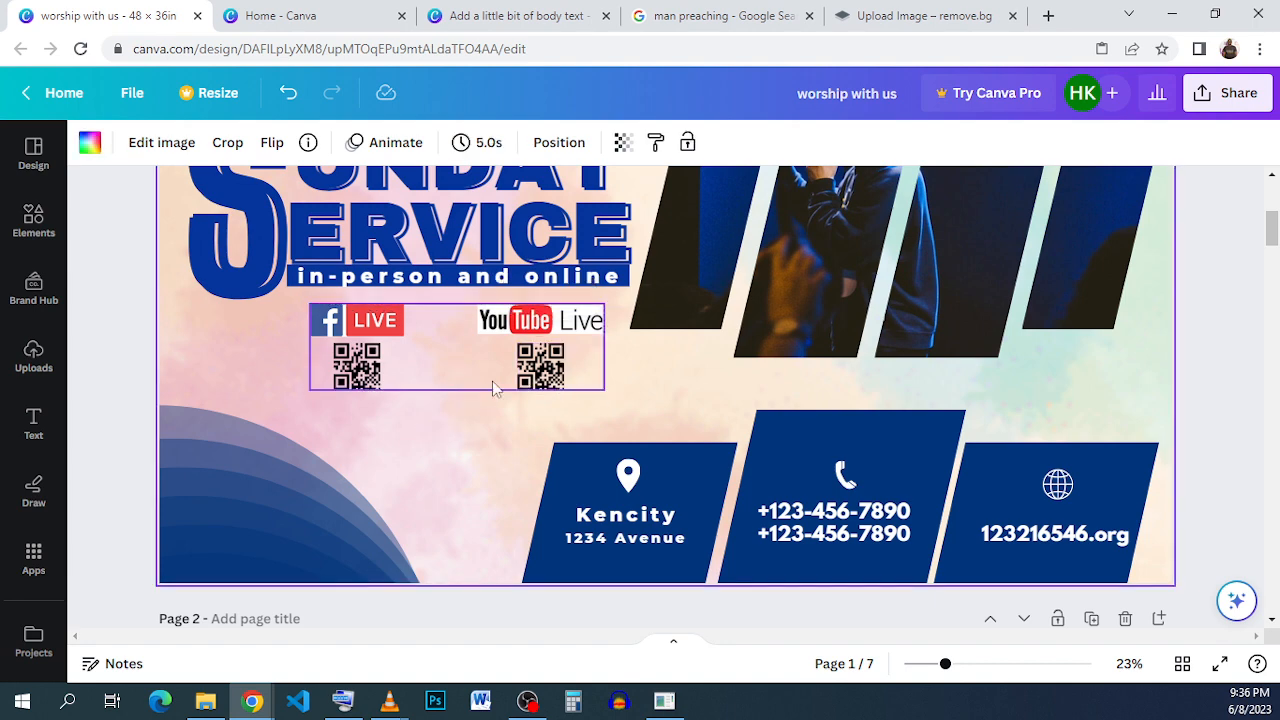
{"action": "left_click", "coordinate": [628, 405]}
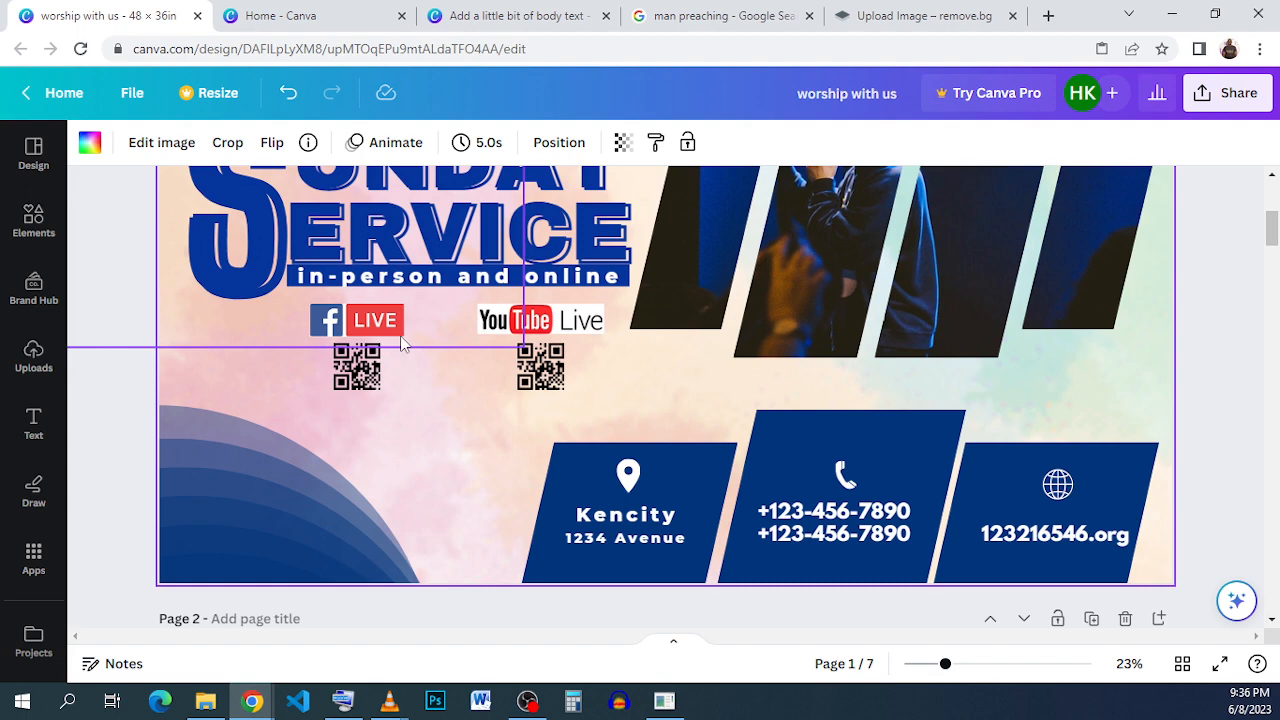
{"action": "left_click_drag", "start_coordinate": [591, 376], "coordinate": [606, 389]}
{"action": "left_click", "coordinate": [633, 391]}
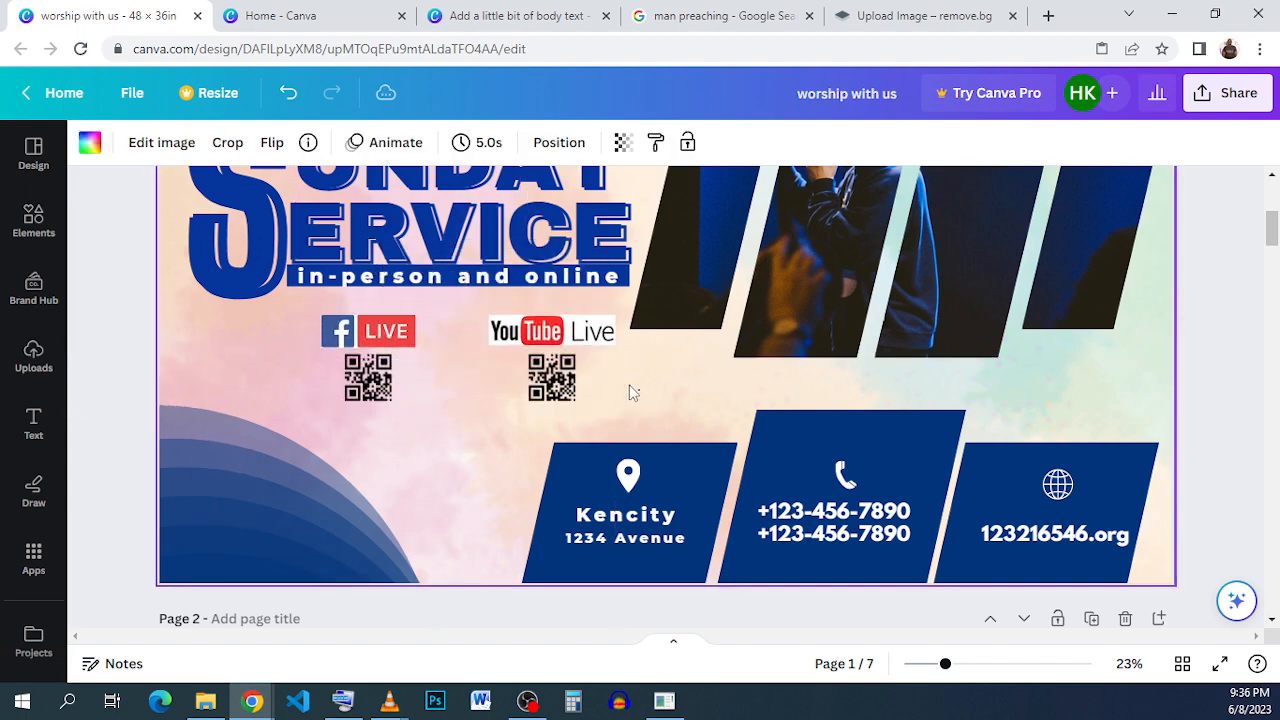
{"action": "left_click_drag", "start_coordinate": [465, 383], "coordinate": [336, 354]}
{"action": "left_click", "coordinate": [214, 348]}
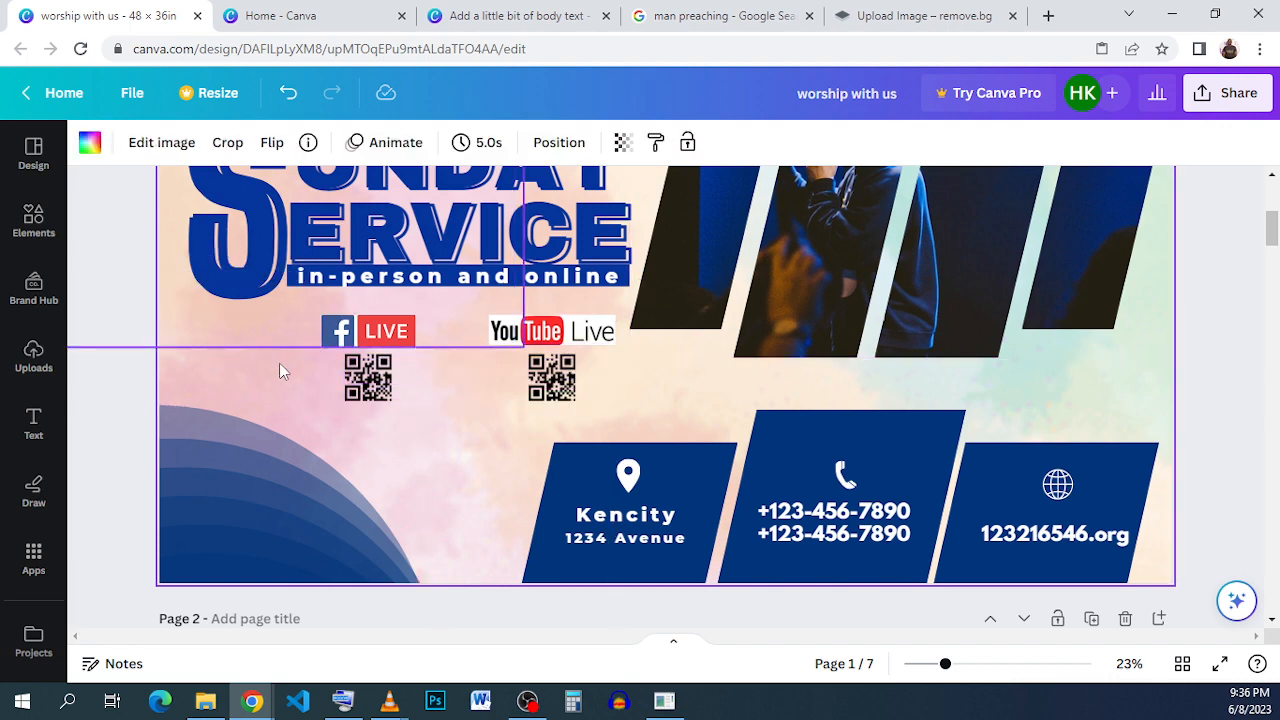
{"action": "left_click_drag", "start_coordinate": [437, 378], "coordinate": [566, 365]}
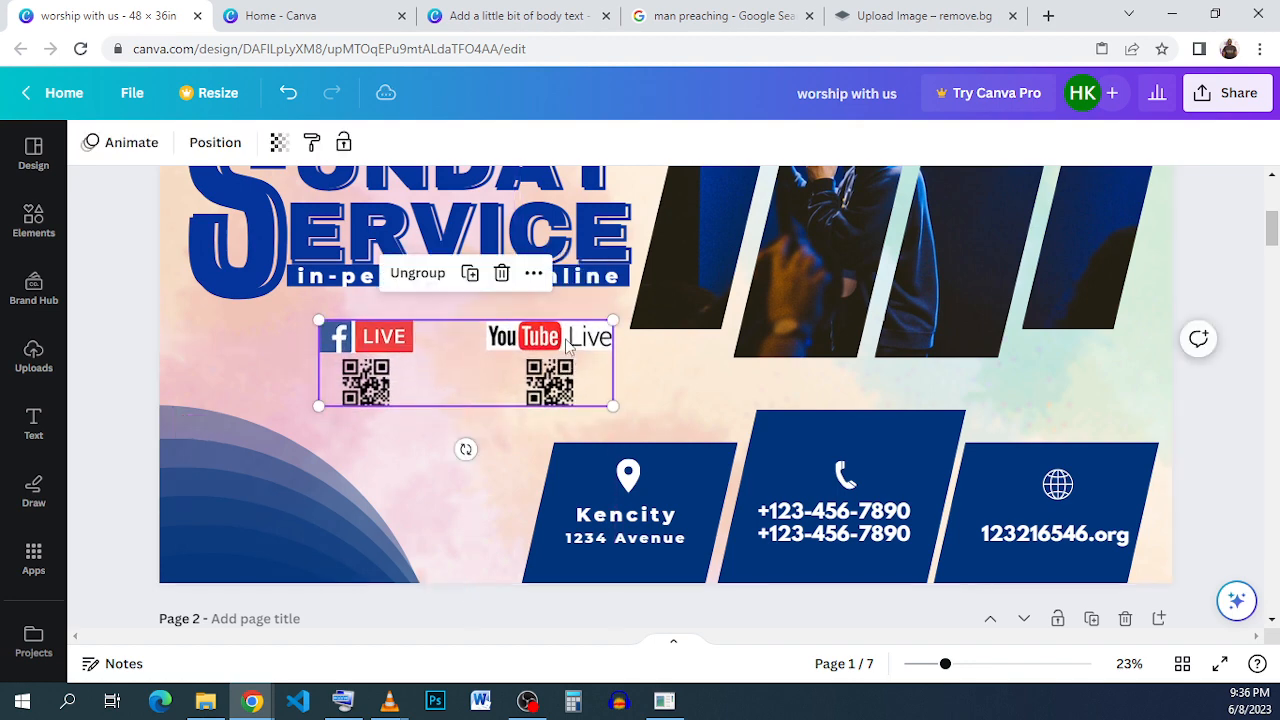
{"action": "right_click", "coordinate": [565, 338]}
{"action": "left_click", "coordinate": [666, 137]}
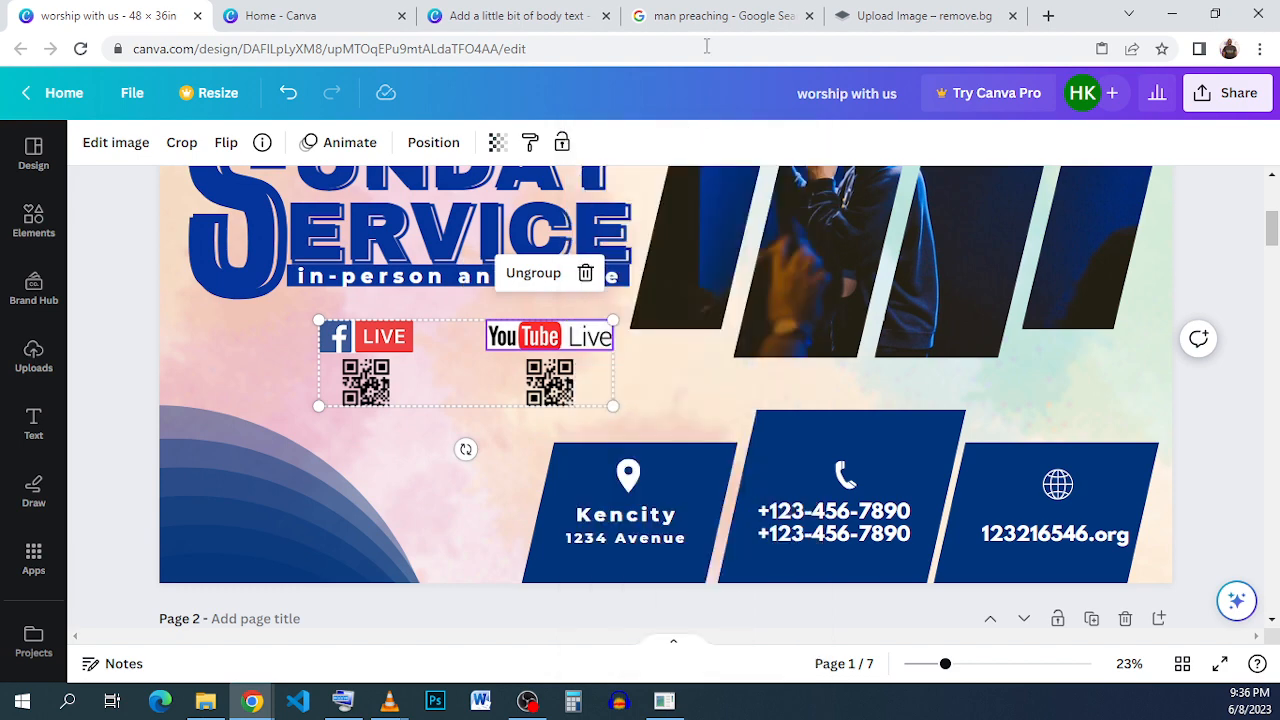
- Paste the social media QR code group into the flyer and place it below the title
{"action": "left_click", "coordinate": [510, 18]}
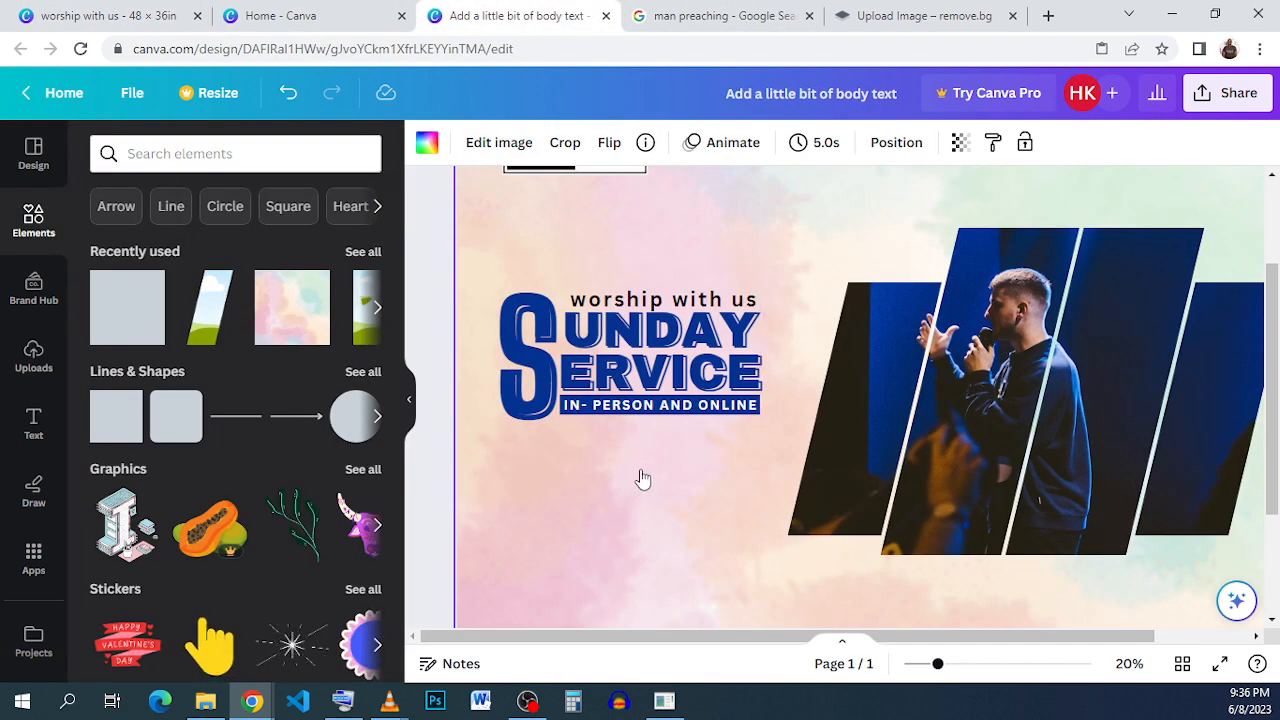
{"action": "right_click", "coordinate": [612, 334]}
{"action": "left_click", "coordinate": [768, 452]}
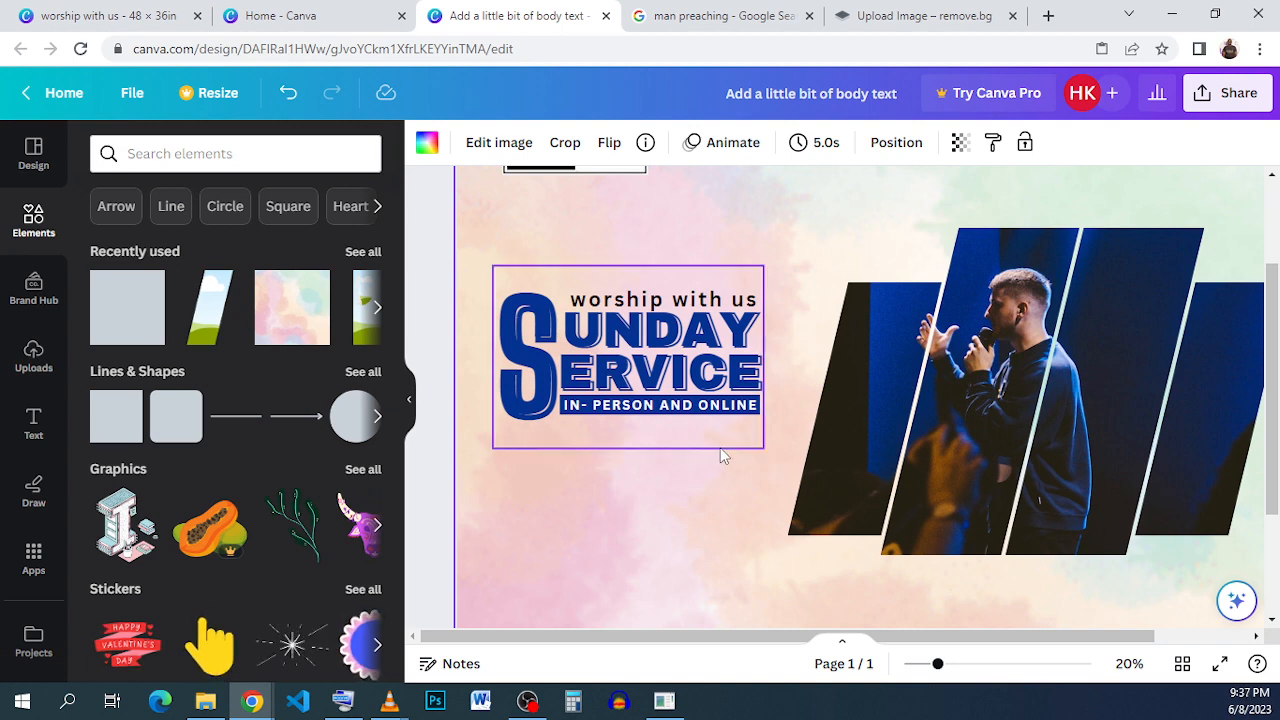
{"action": "left_click_drag", "start_coordinate": [747, 557], "coordinate": [664, 491]}
{"action": "scroll", "coordinate": [712, 498], "scroll_direction": "down", "scroll_amount": 3}
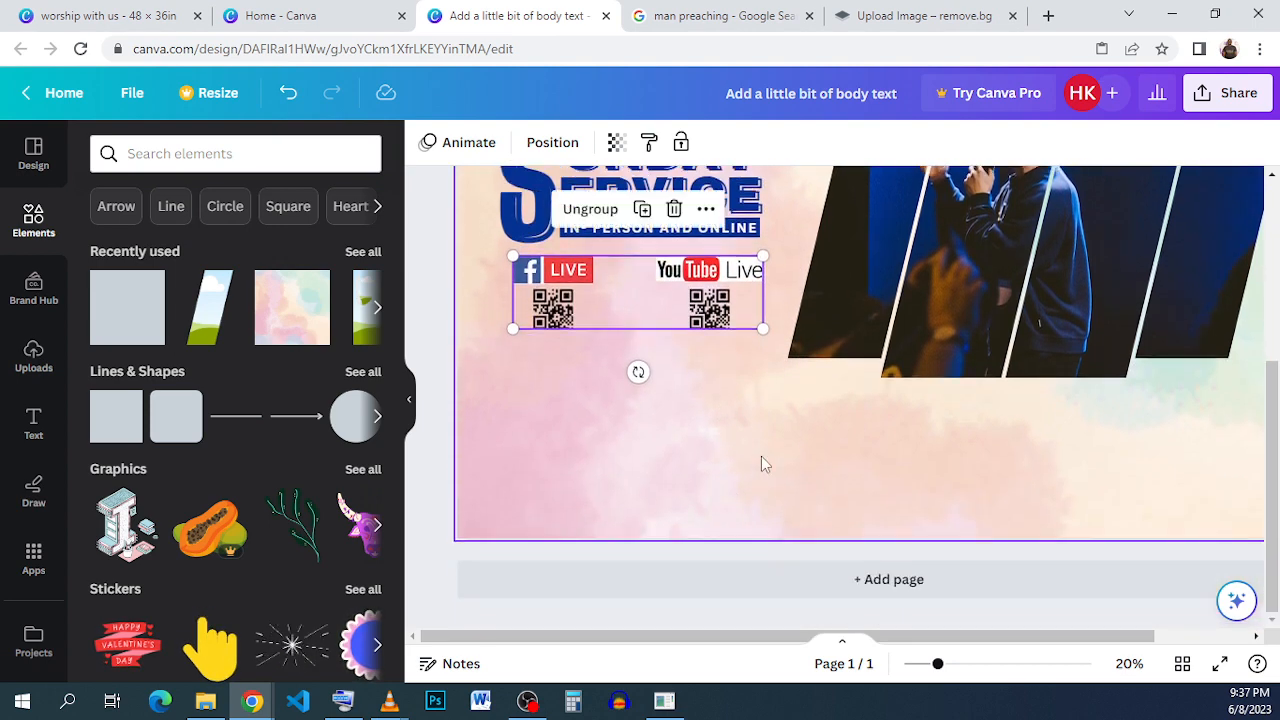
{"action": "left_click", "coordinate": [761, 463]}
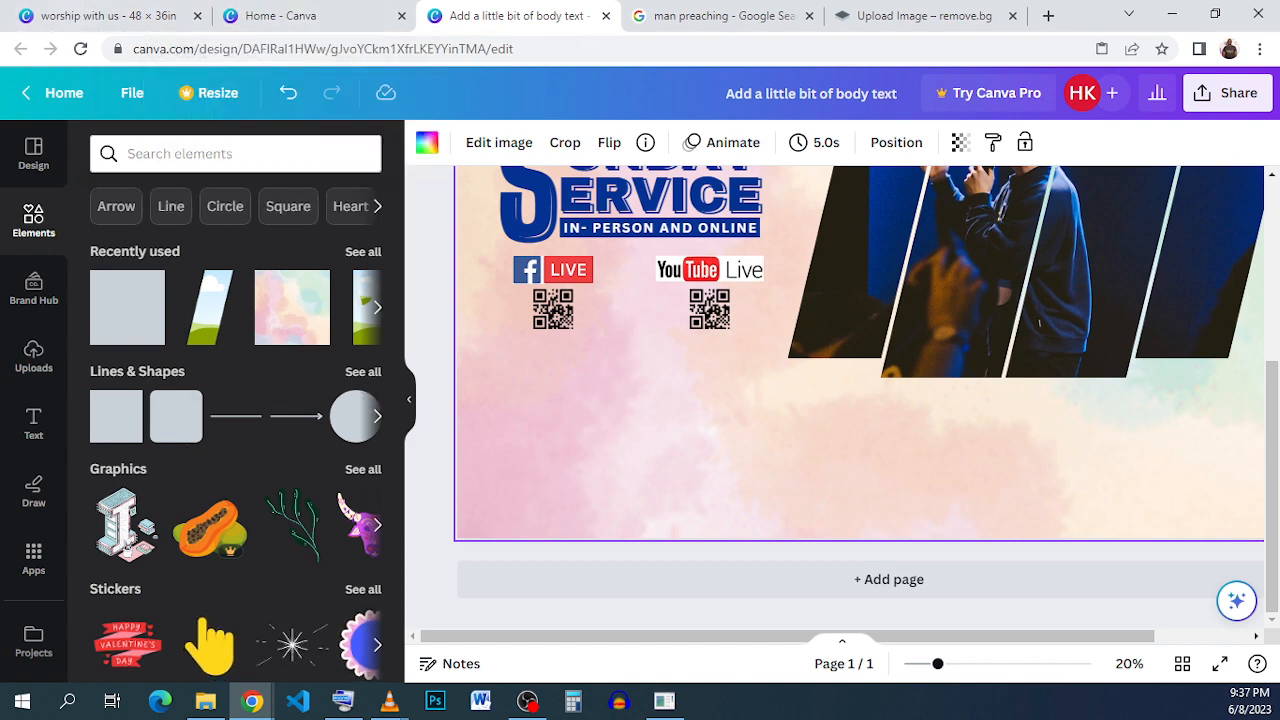
- Move a blue circle to the flyer's bottom-left corner and set its transparency to 50
{"action": "left_click", "coordinate": [148, 12]}
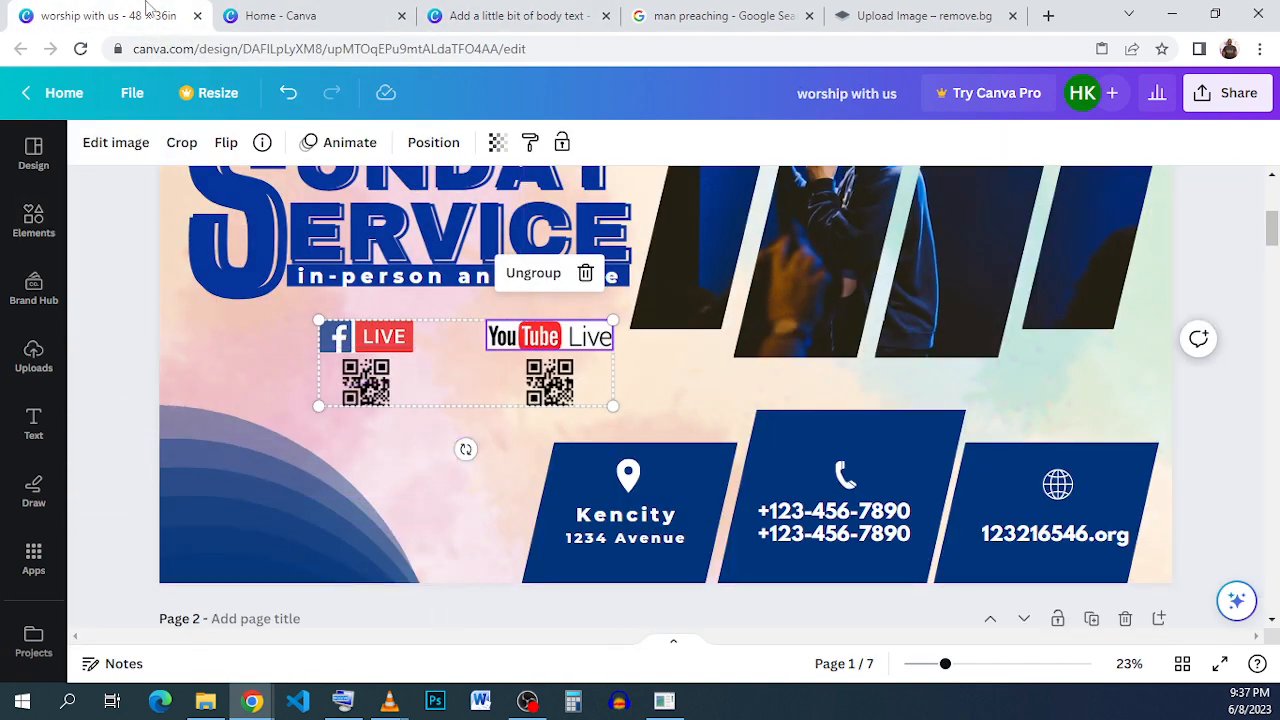
{"action": "left_click", "coordinate": [500, 16]}
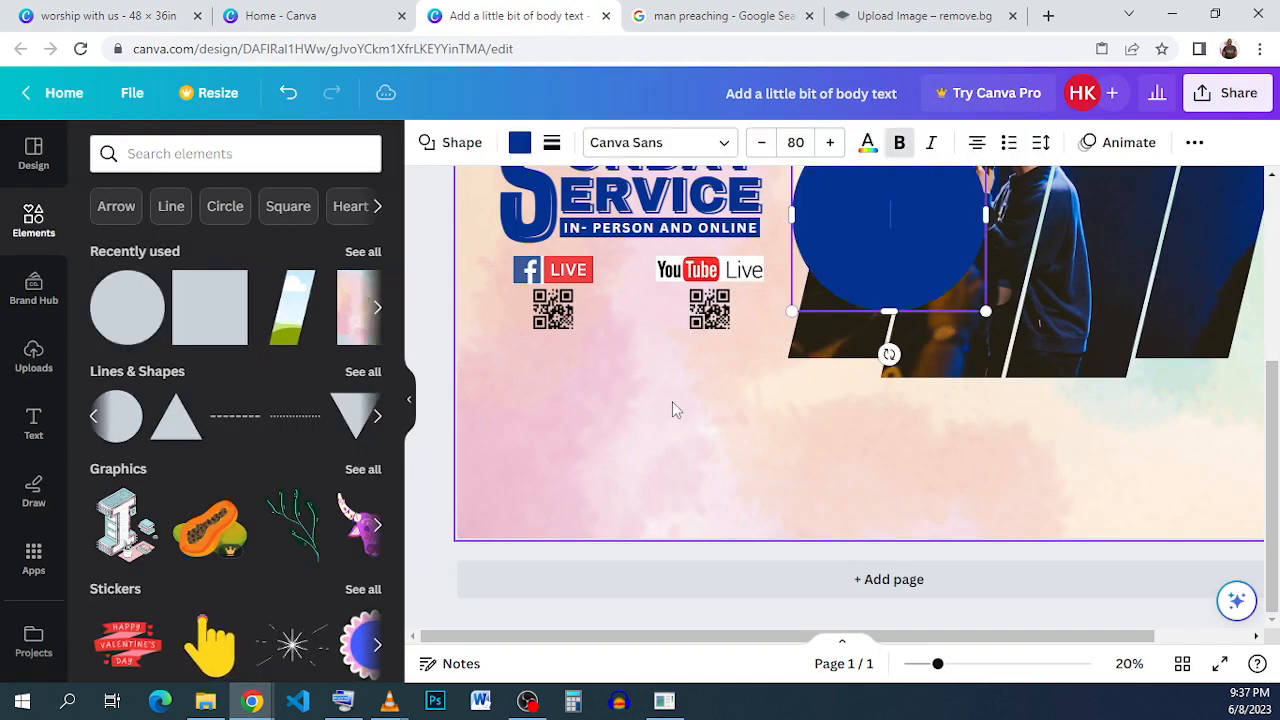
{"action": "left_click_drag", "start_coordinate": [954, 280], "coordinate": [588, 553]}
{"action": "left_click", "coordinate": [1194, 142]}
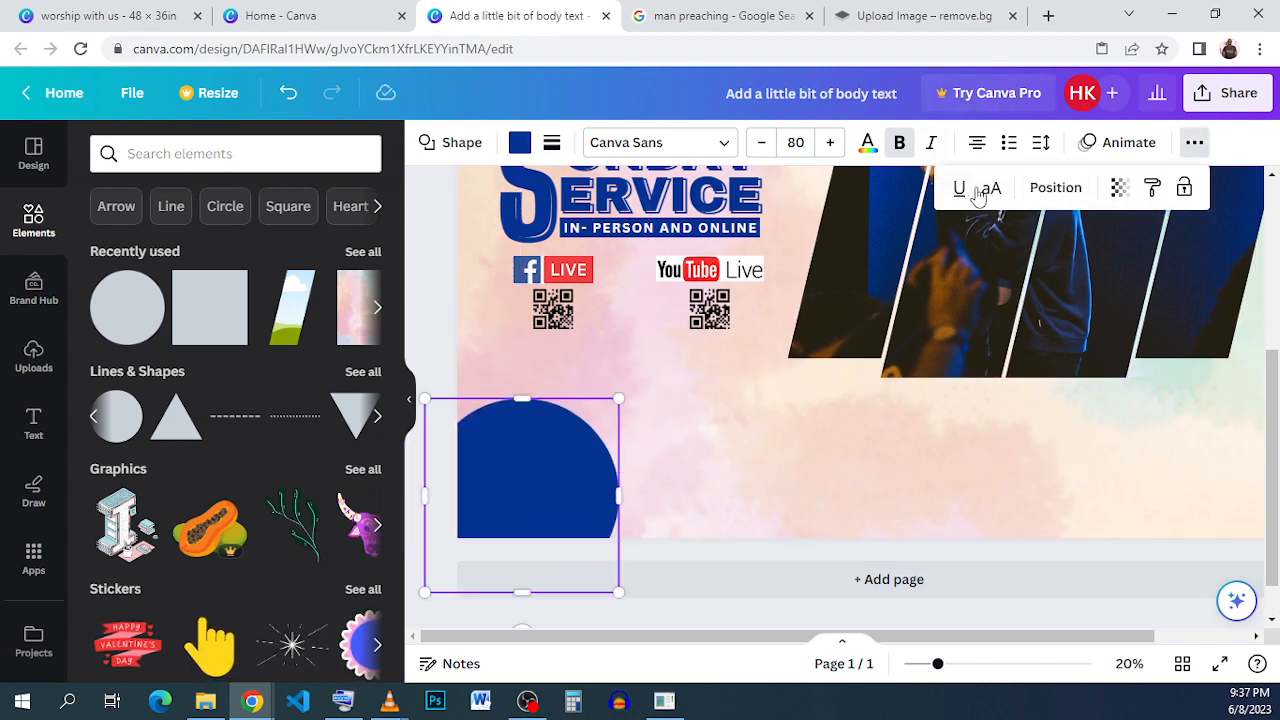
{"action": "left_click", "coordinate": [1120, 188]}
{"action": "left_click_drag", "start_coordinate": [1031, 259], "coordinate": [1023, 264]}
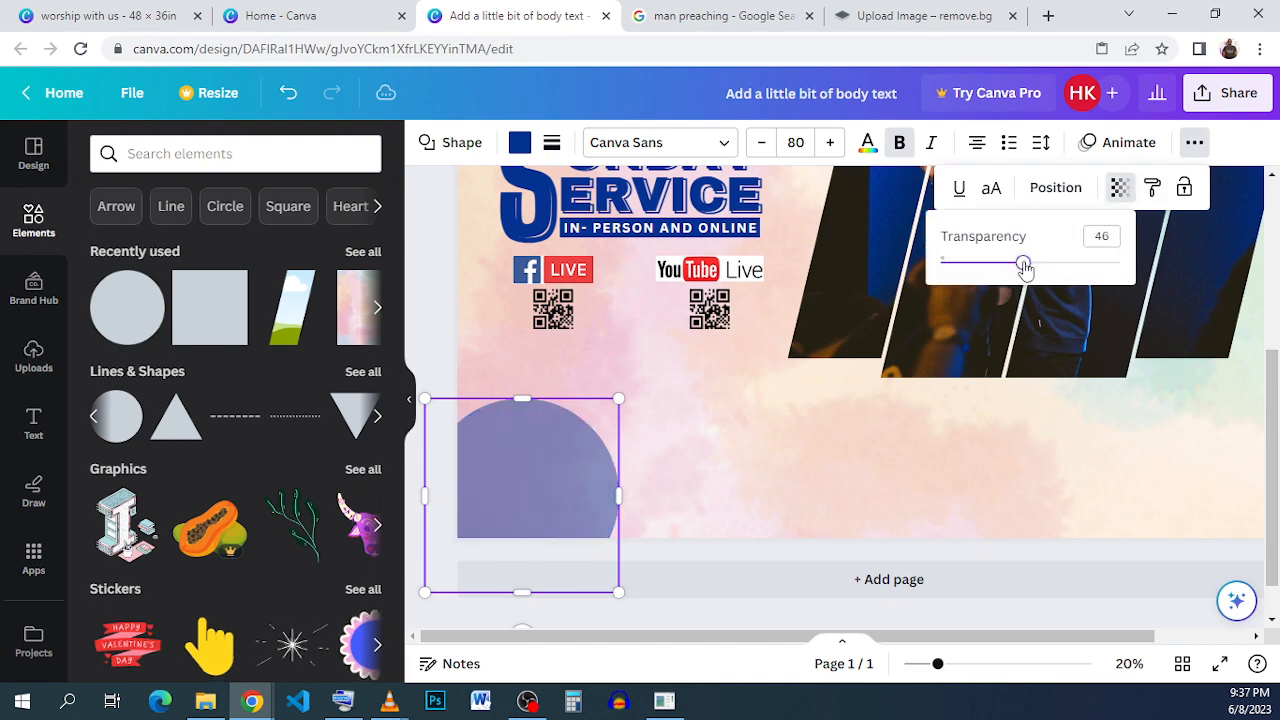
{"action": "left_click", "coordinate": [1105, 237]}
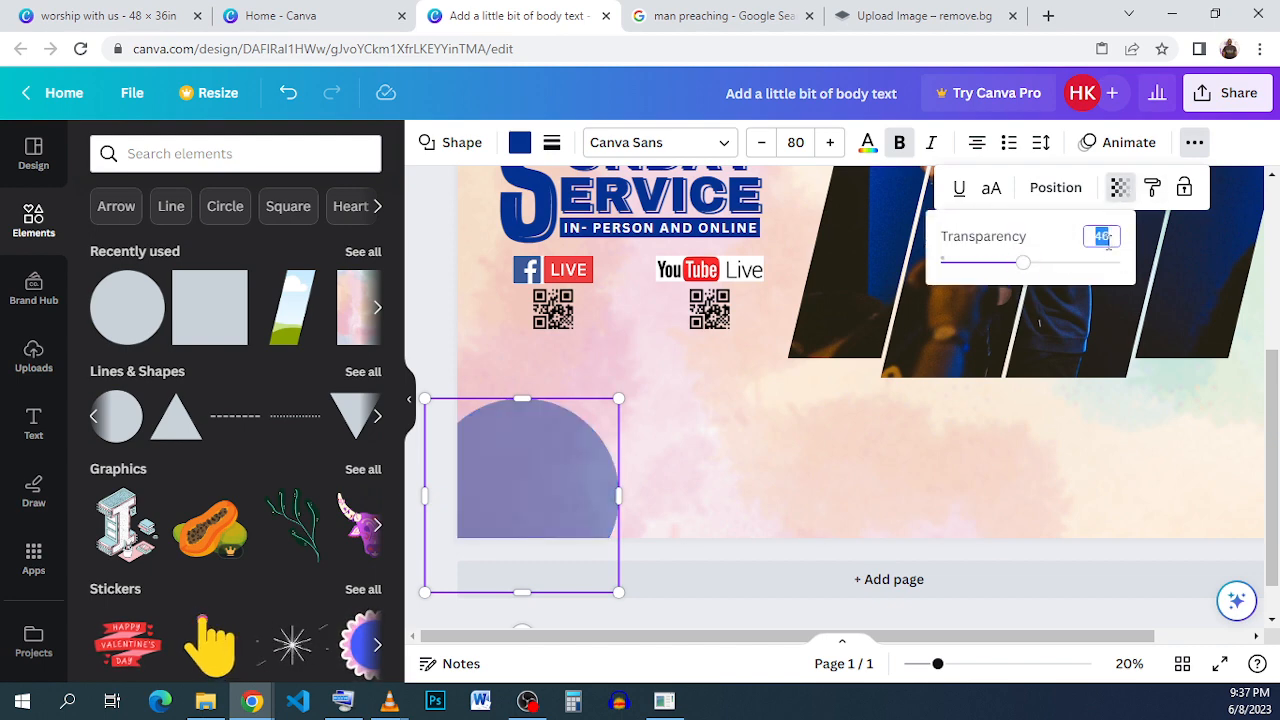
{"action": "type", "text": "50"}
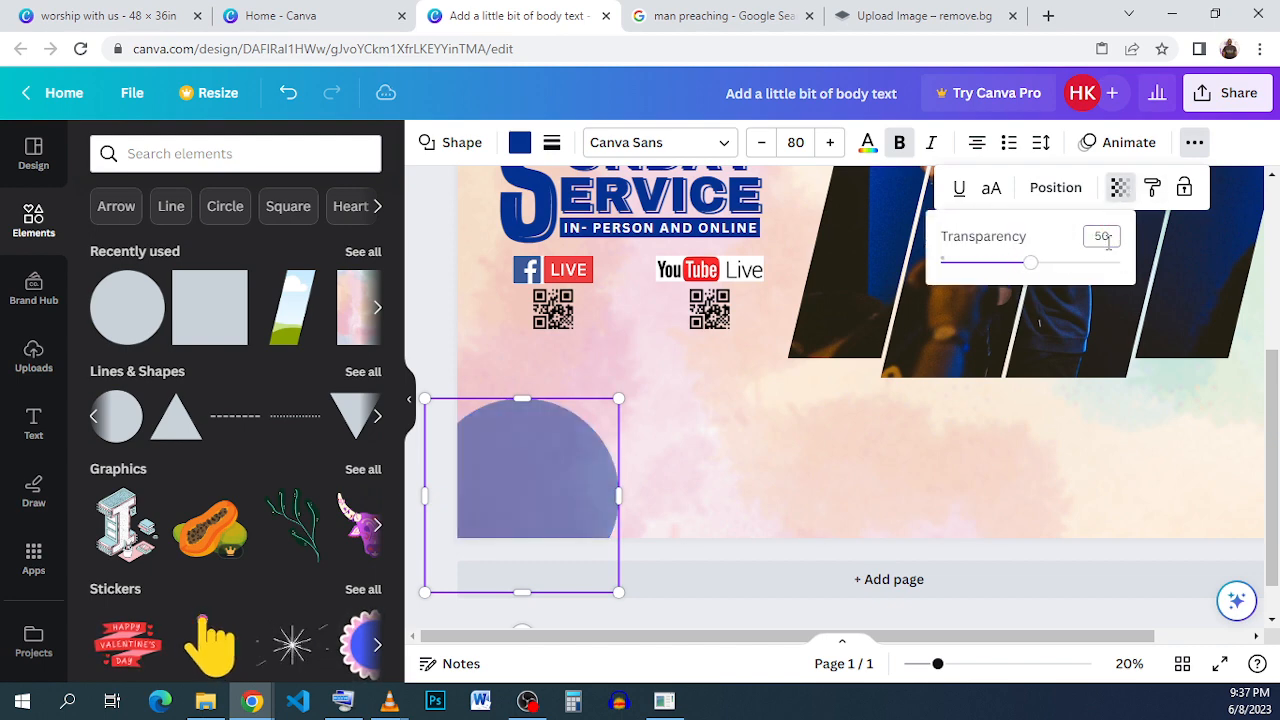
{"action": "left_click", "coordinate": [736, 499]}
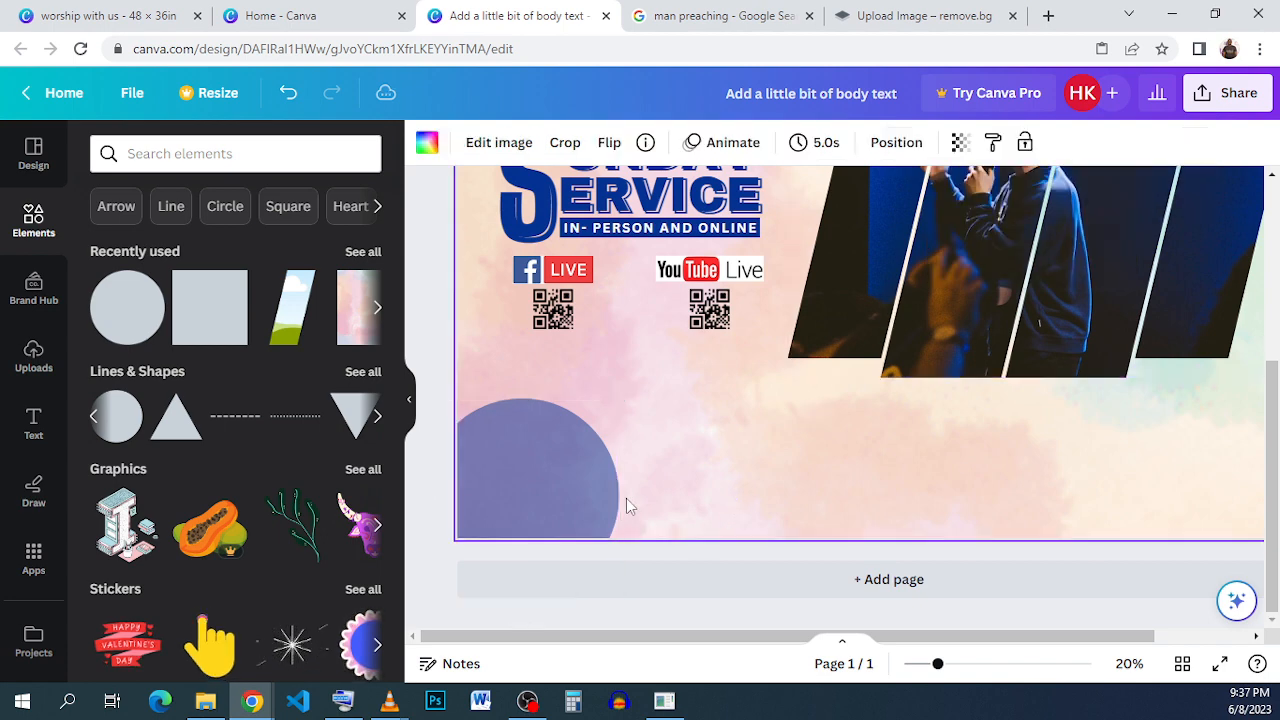
- Duplicate the semi-transparent circle several times, offsetting each copy downward to form layered arcs
{"action": "left_click", "coordinate": [597, 492]}
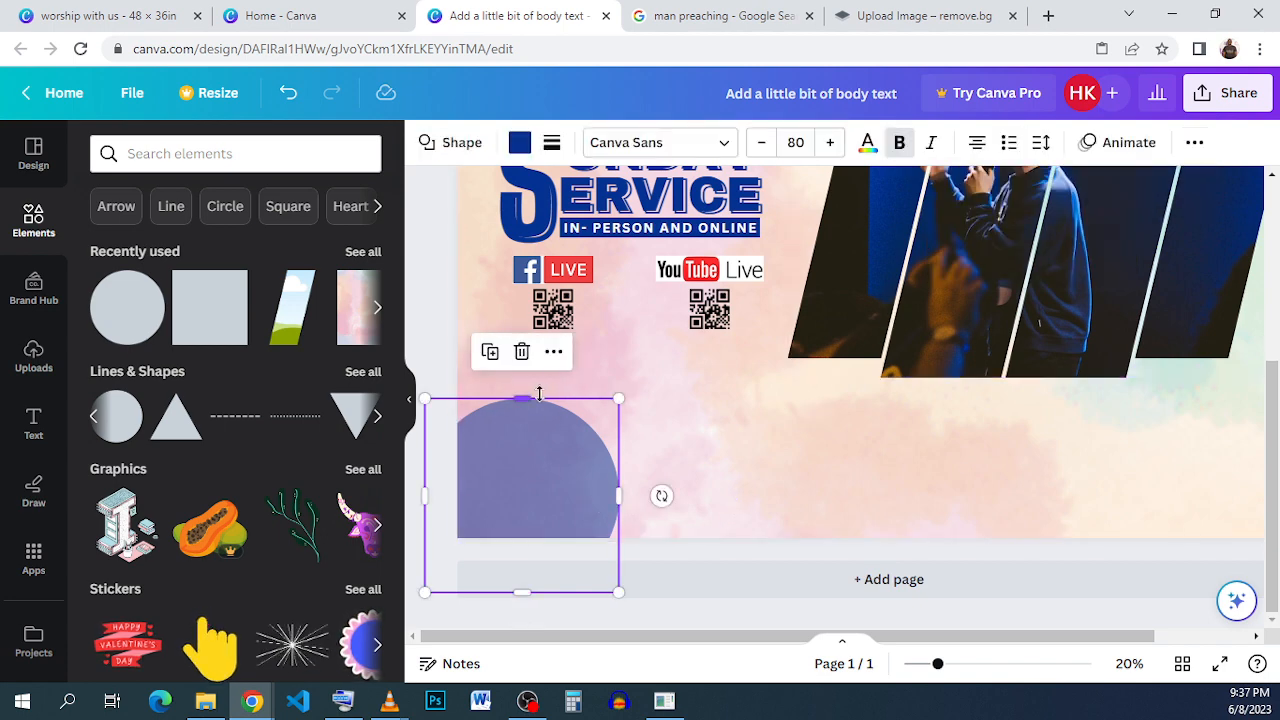
{"action": "left_click_drag", "start_coordinate": [492, 456], "coordinate": [493, 460]}
{"action": "left_click", "coordinate": [491, 369]}
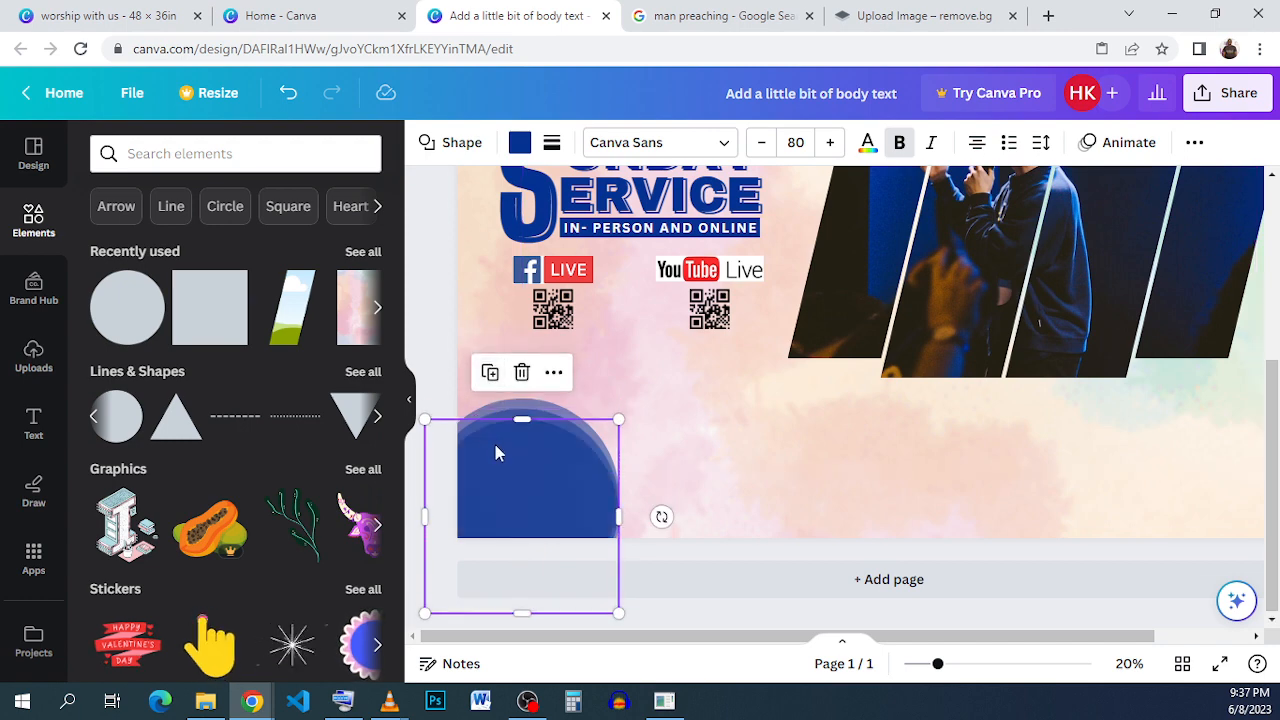
{"action": "left_click", "coordinate": [489, 373]}
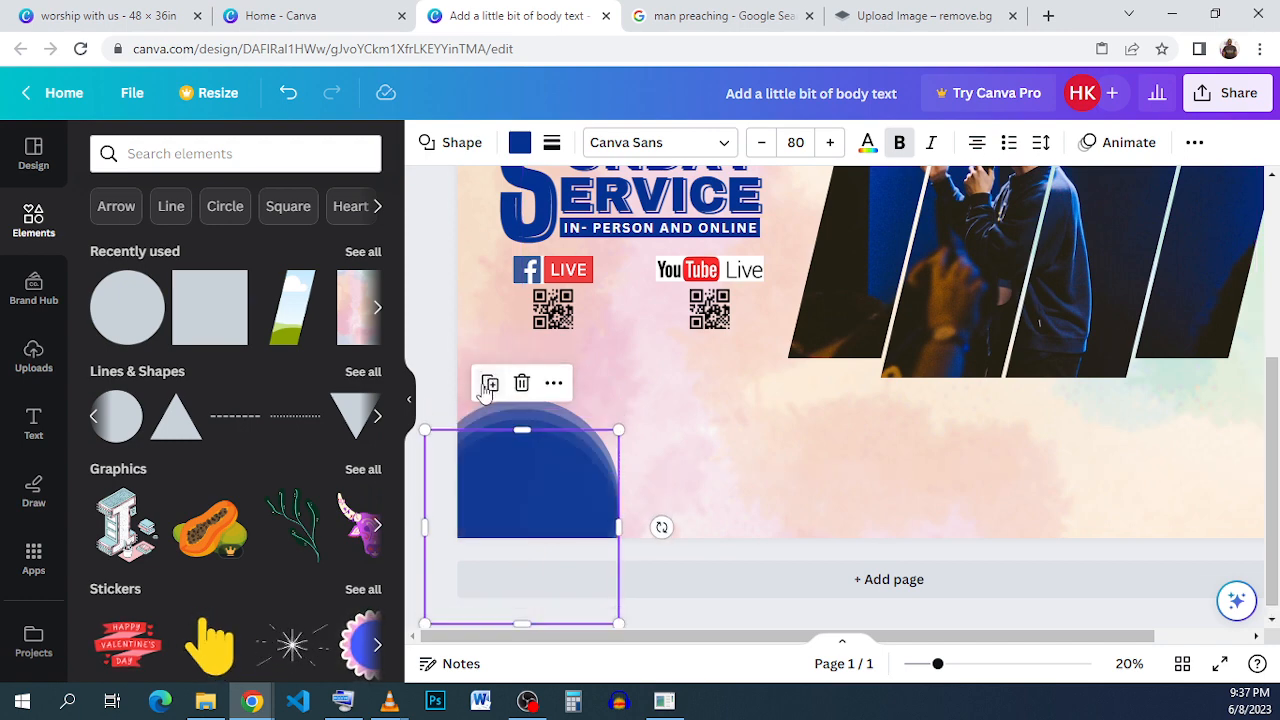
{"action": "left_click", "coordinate": [488, 386]}
{"action": "left_click", "coordinate": [488, 393]}
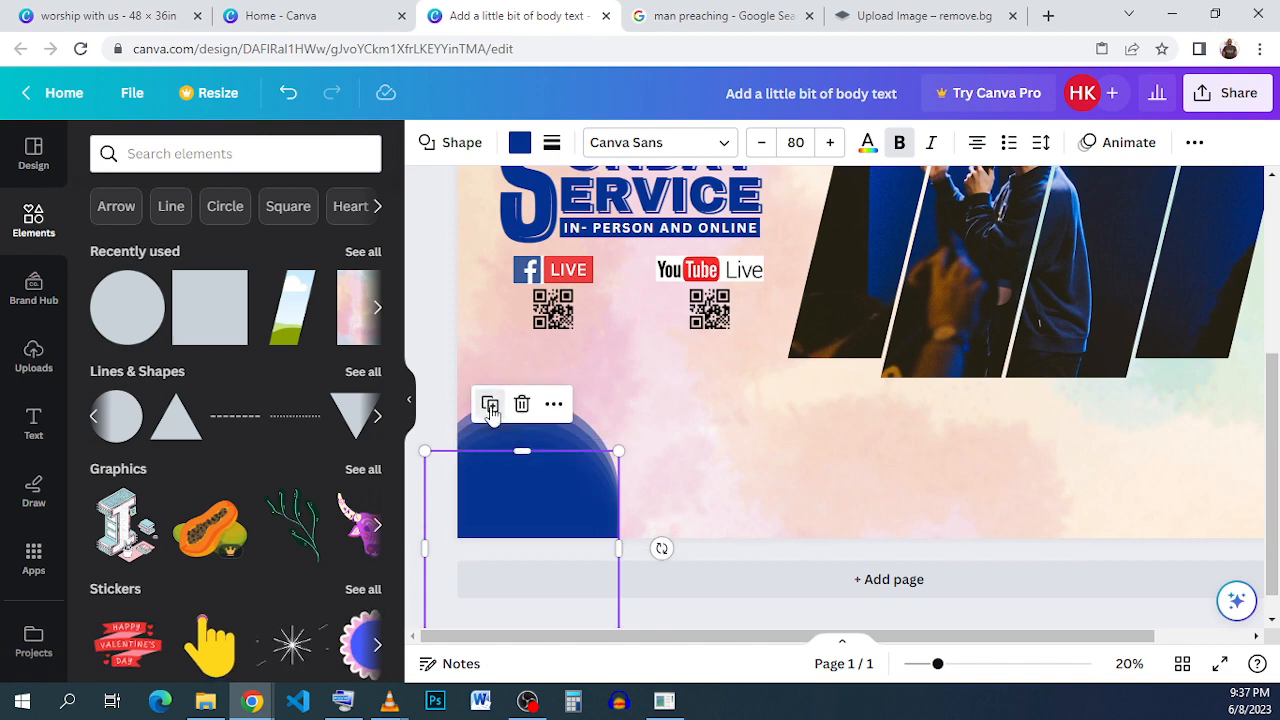
{"action": "left_click", "coordinate": [490, 404]}
{"action": "left_click", "coordinate": [490, 416]}
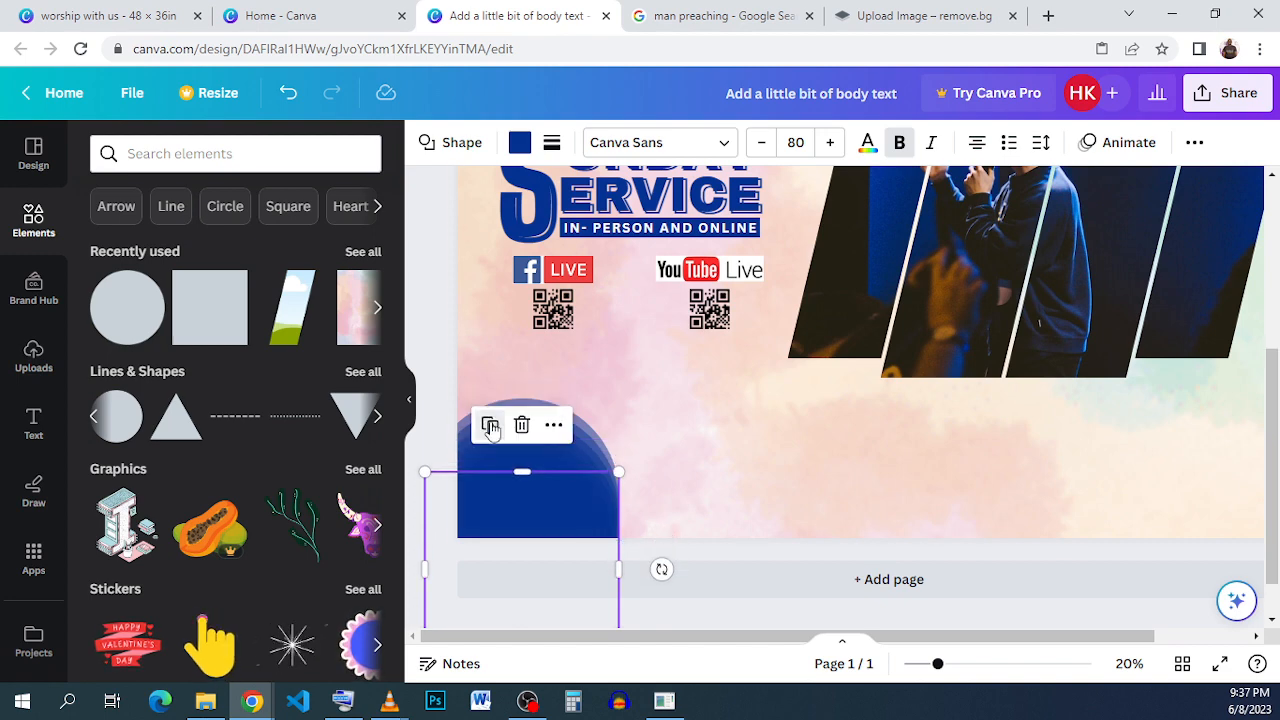
{"action": "left_click", "coordinate": [490, 426]}
{"action": "left_click", "coordinate": [490, 437]}
{"action": "left_click", "coordinate": [661, 451]}
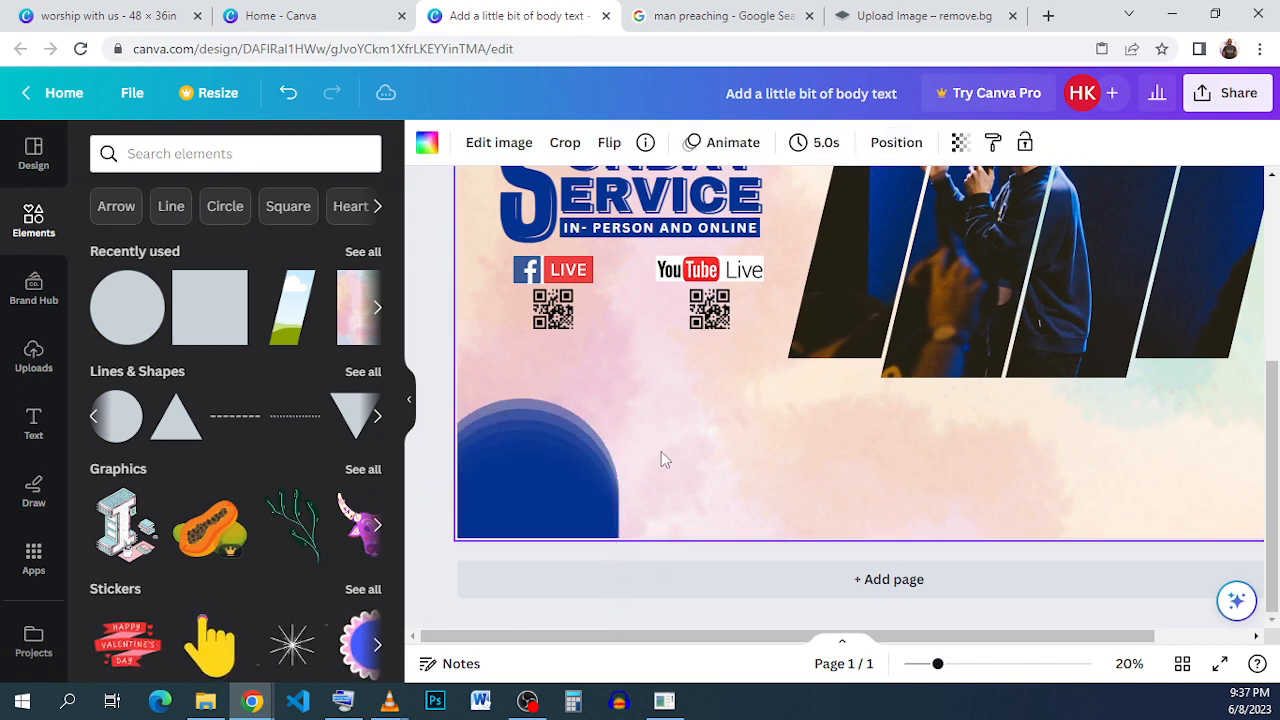
- Select all the circle copies and enlarge them together in the bottom-left corner
{"action": "left_click_drag", "start_coordinate": [804, 540], "coordinate": [549, 406]}
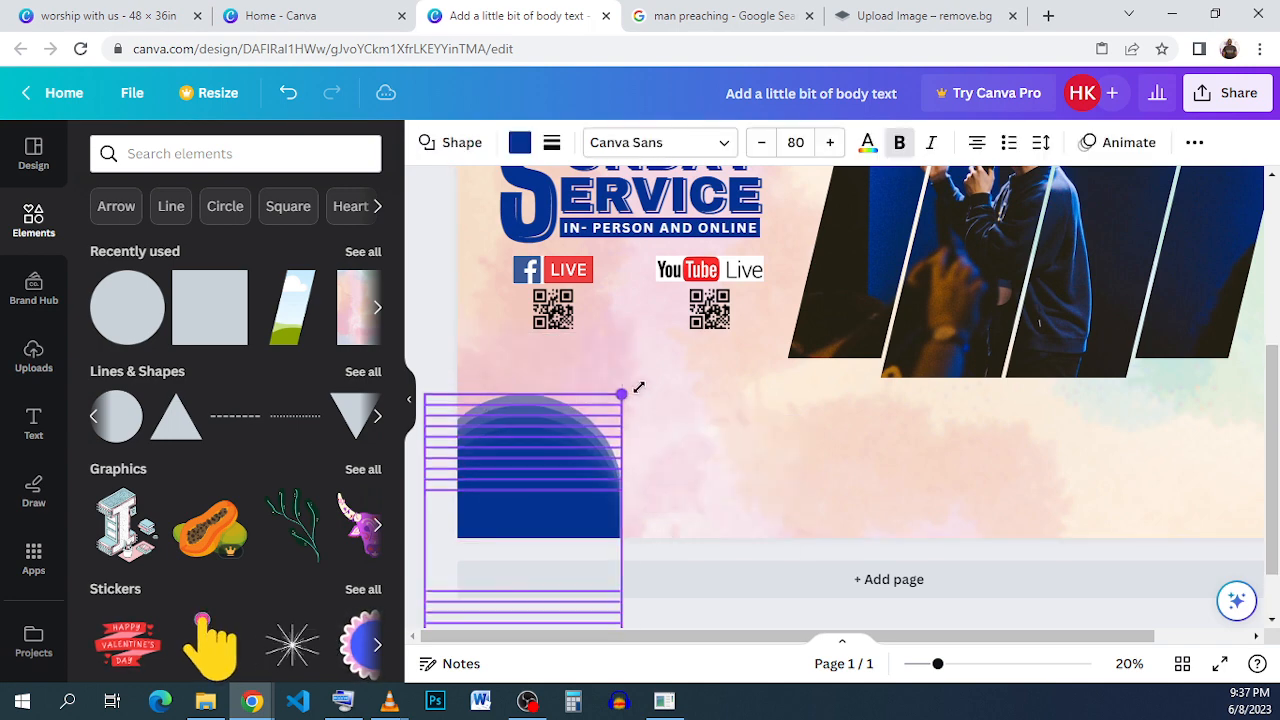
{"action": "left_click_drag", "start_coordinate": [638, 387], "coordinate": [606, 468]}
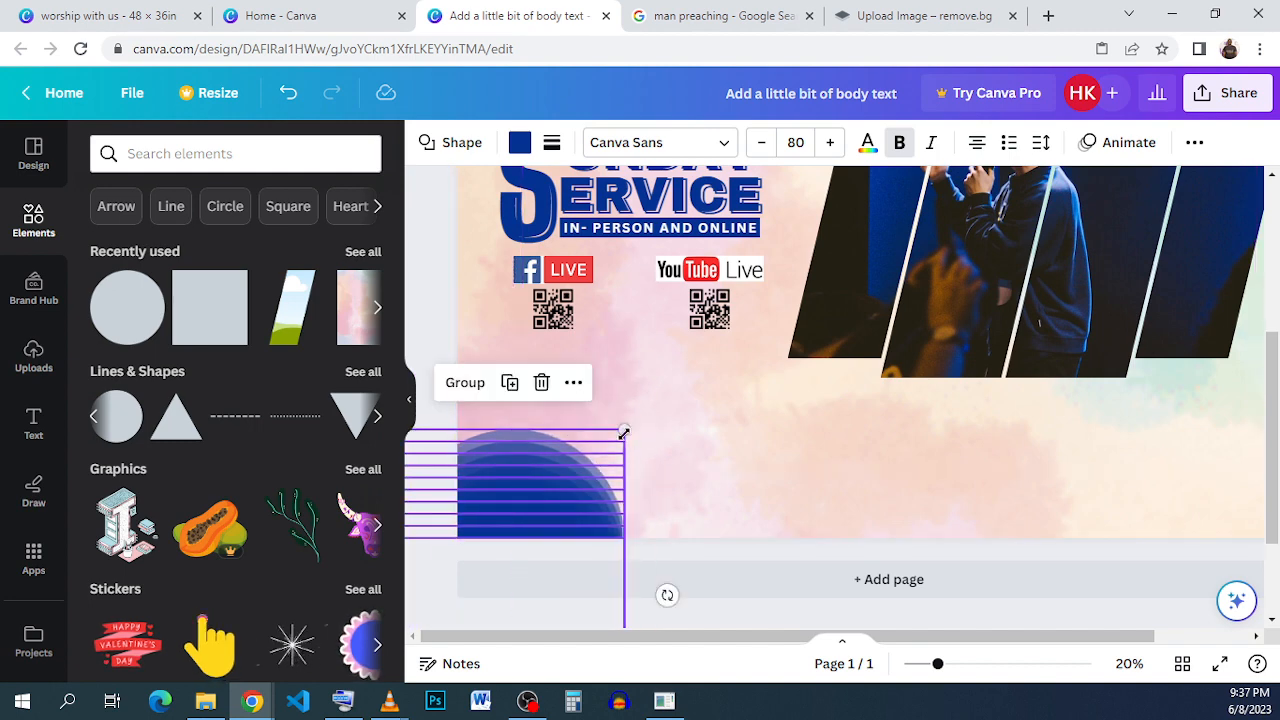
{"action": "left_click_drag", "start_coordinate": [645, 408], "coordinate": [664, 378]}
{"action": "left_click", "coordinate": [695, 487]}
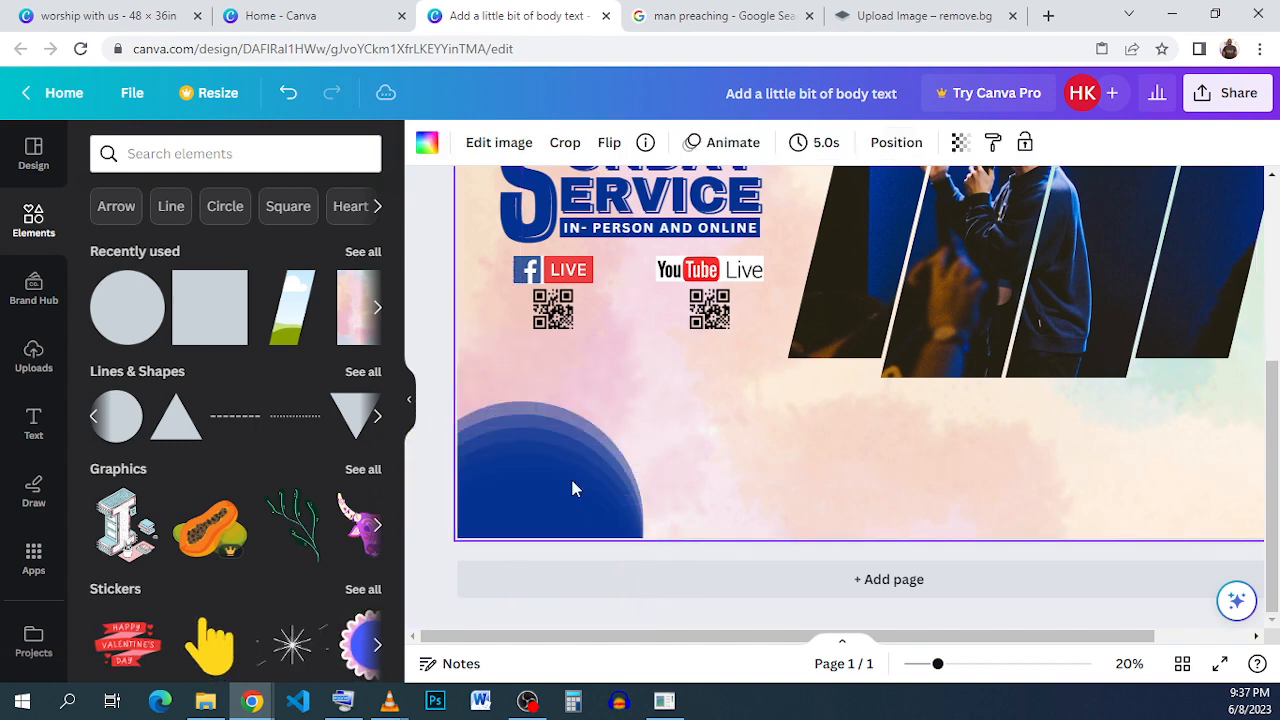
- Undo the recent circle enlargement and duplications in the bottom-left corner
{"action": "left_click", "coordinate": [551, 501]}
{"action": "left_click", "coordinate": [527, 449]}
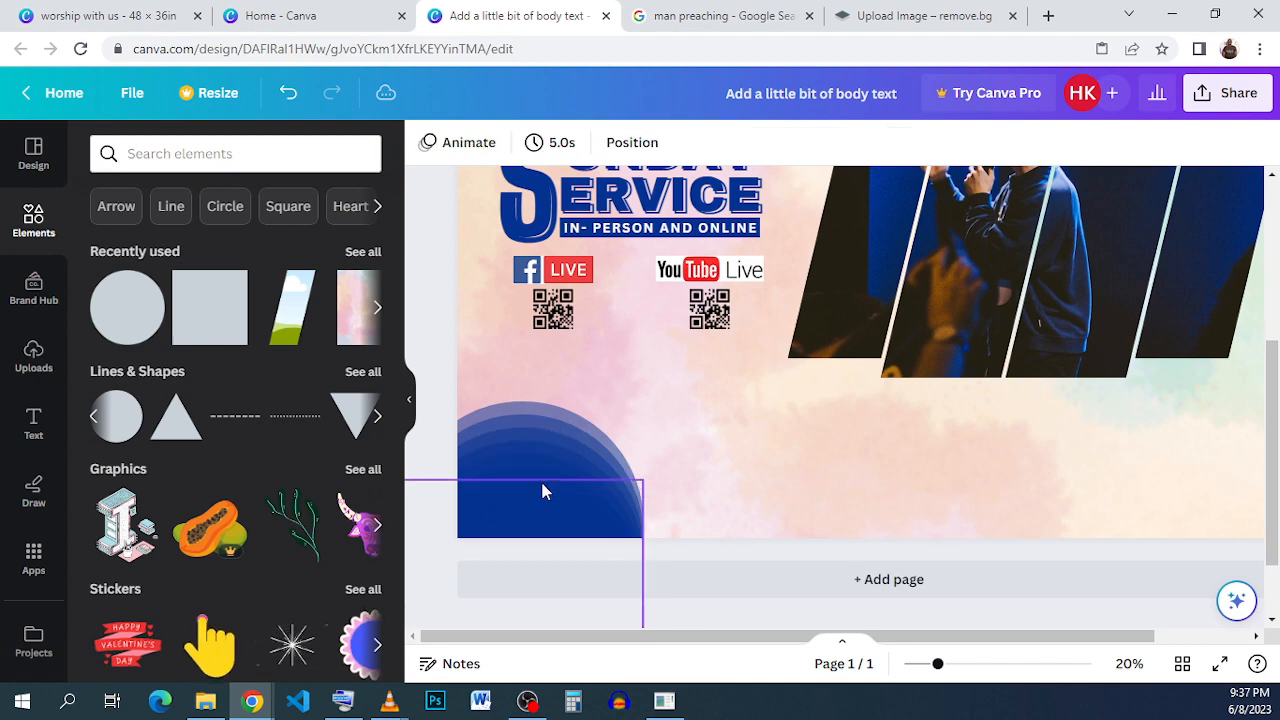
{"action": "left_click", "coordinate": [543, 491]}
{"action": "left_click", "coordinate": [521, 433]}
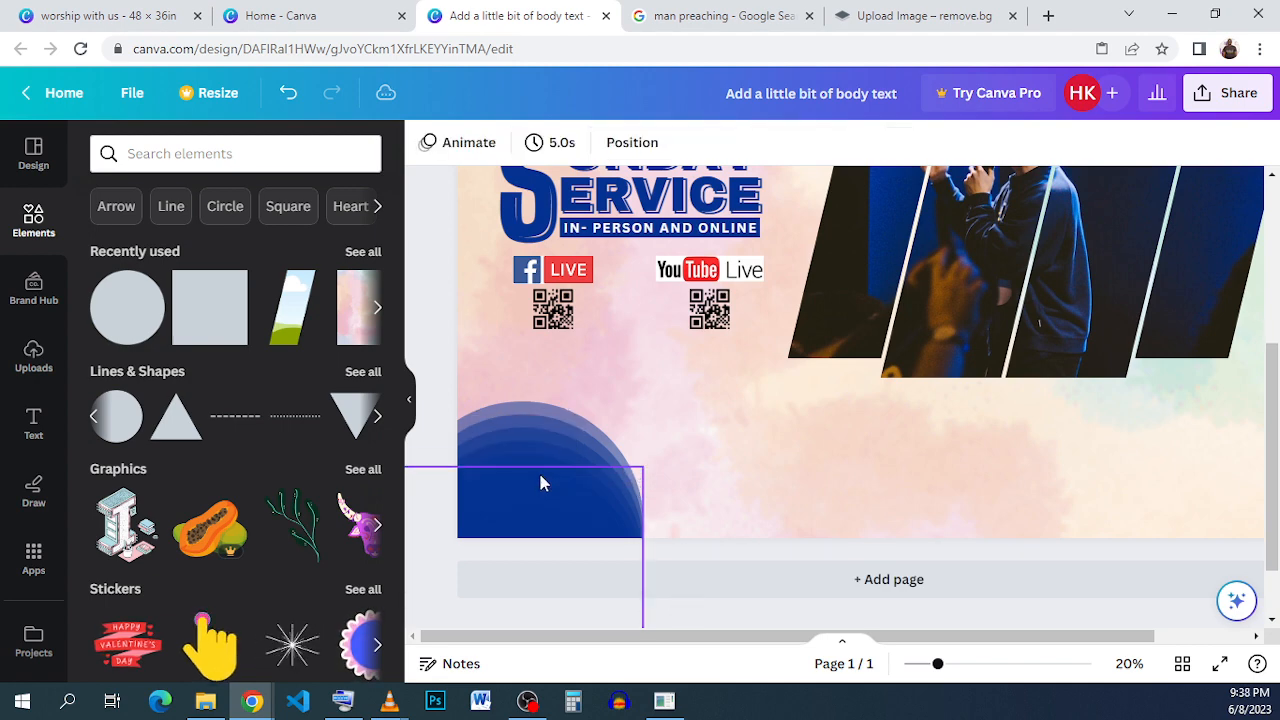
{"action": "left_click", "coordinate": [288, 93]}
{"action": "left_click", "coordinate": [288, 93]}
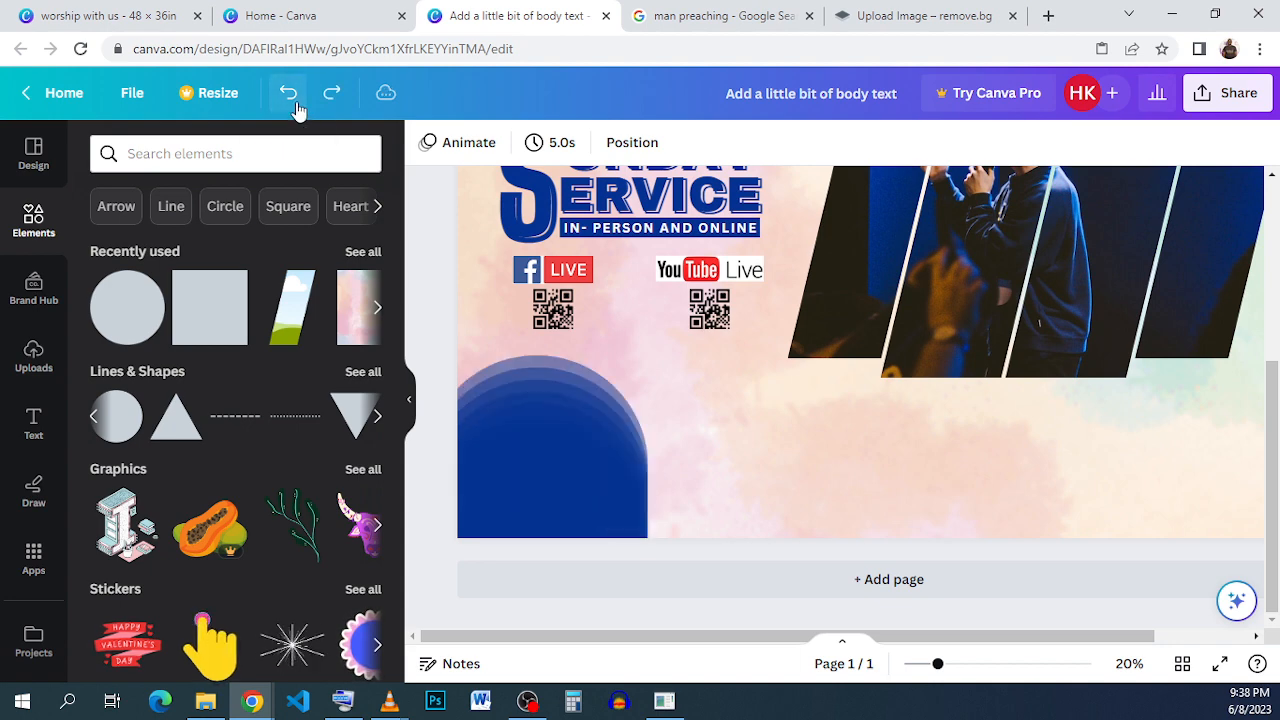
{"action": "left_click", "coordinate": [288, 93]}
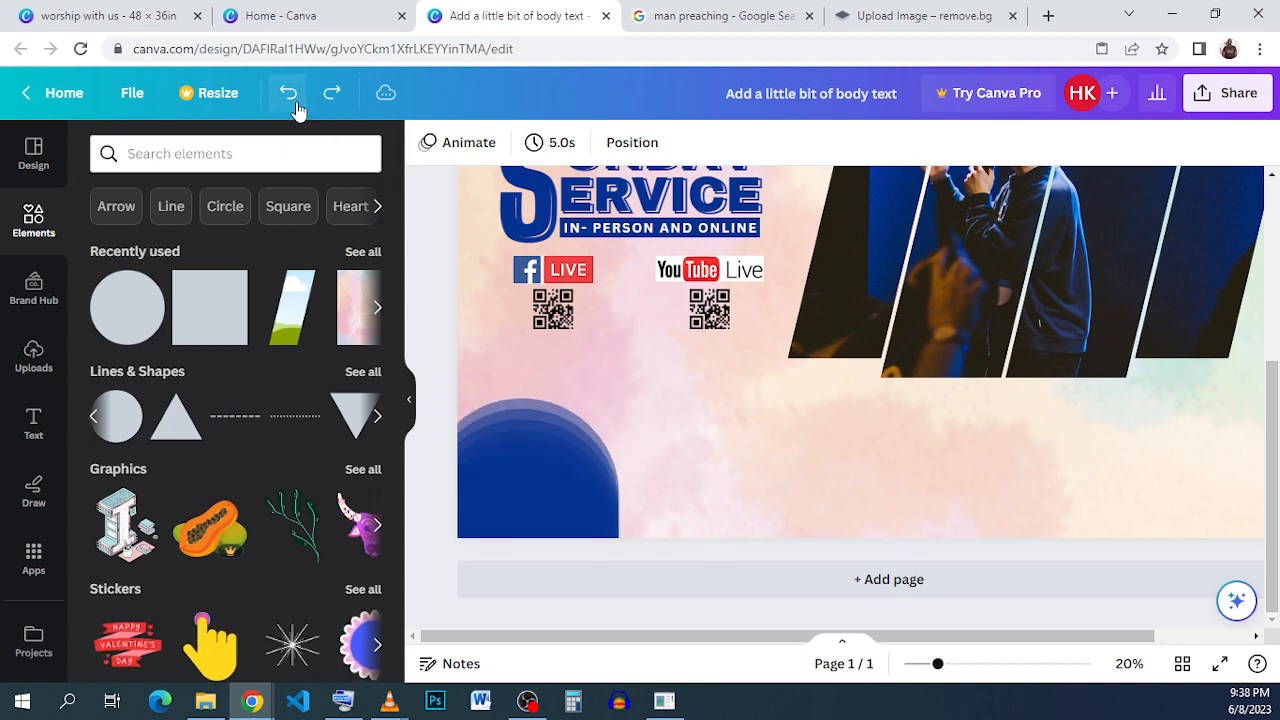
{"action": "left_click", "coordinate": [288, 93]}
{"action": "left_click", "coordinate": [288, 93]}
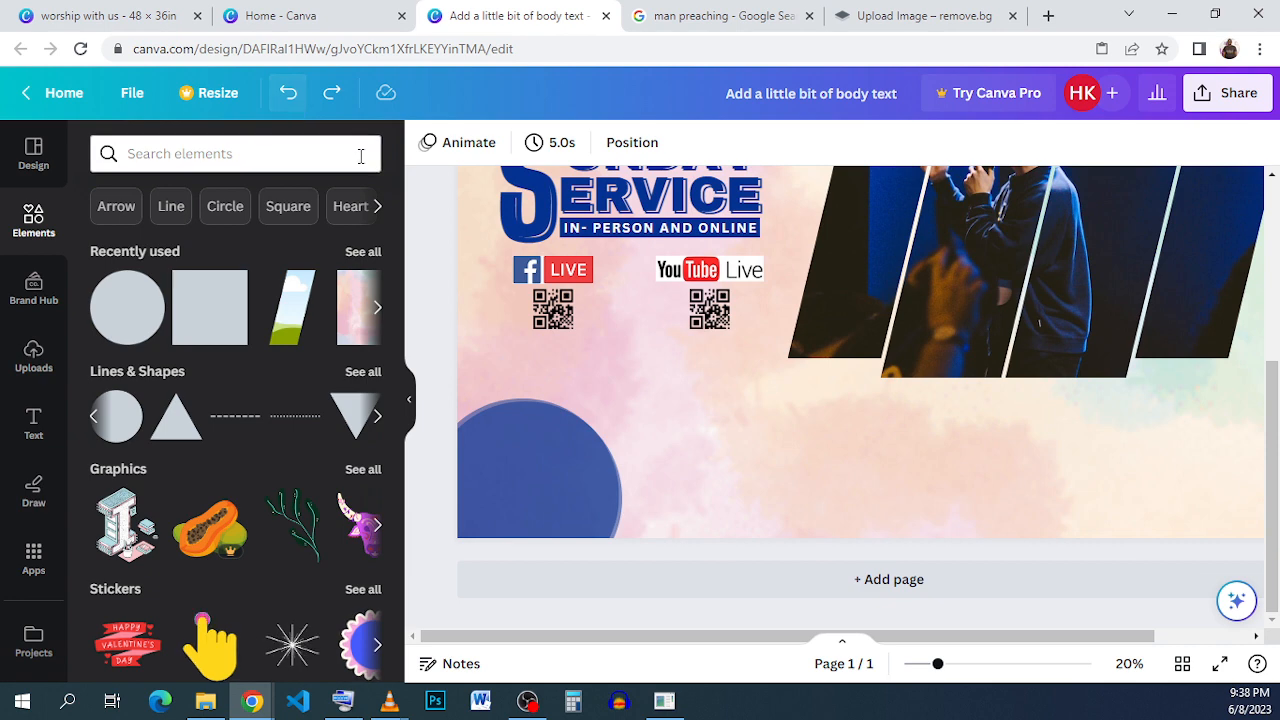
- Reposition the blue circle in the corner and duplicate it to rebuild the layered arcs
{"action": "left_click_drag", "start_coordinate": [542, 482], "coordinate": [516, 480]}
{"action": "left_click", "coordinate": [488, 400]}
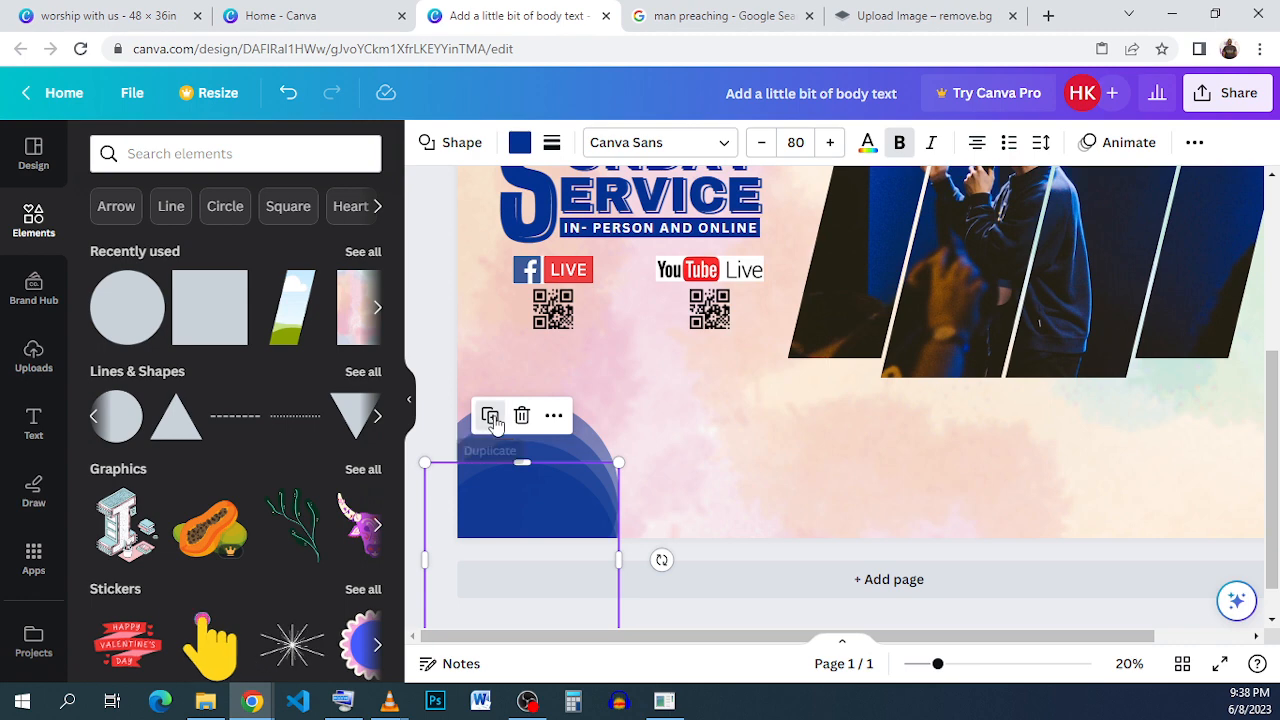
{"action": "left_click", "coordinate": [491, 418]}
{"action": "left_click", "coordinate": [725, 530]}
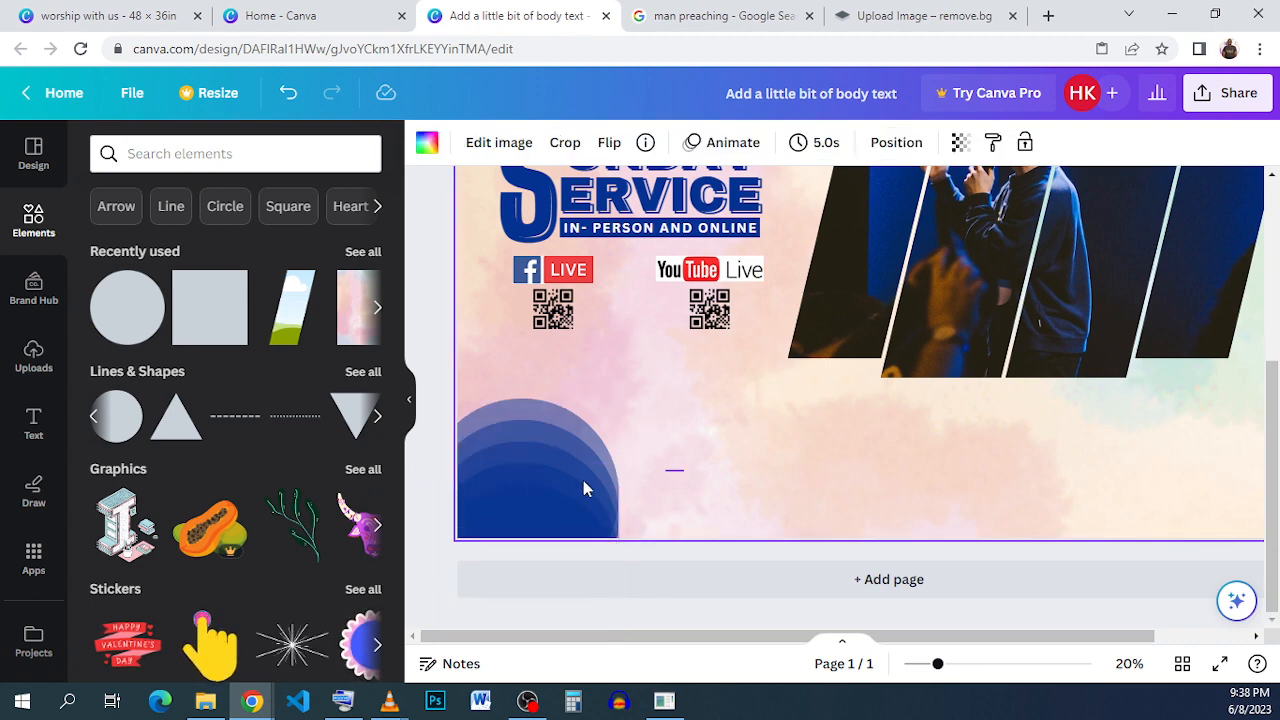
- Select all the circle layers, group them and shrink the group slightly in the bottom-left corner
{"action": "left_click_drag", "start_coordinate": [684, 468], "coordinate": [477, 400]}
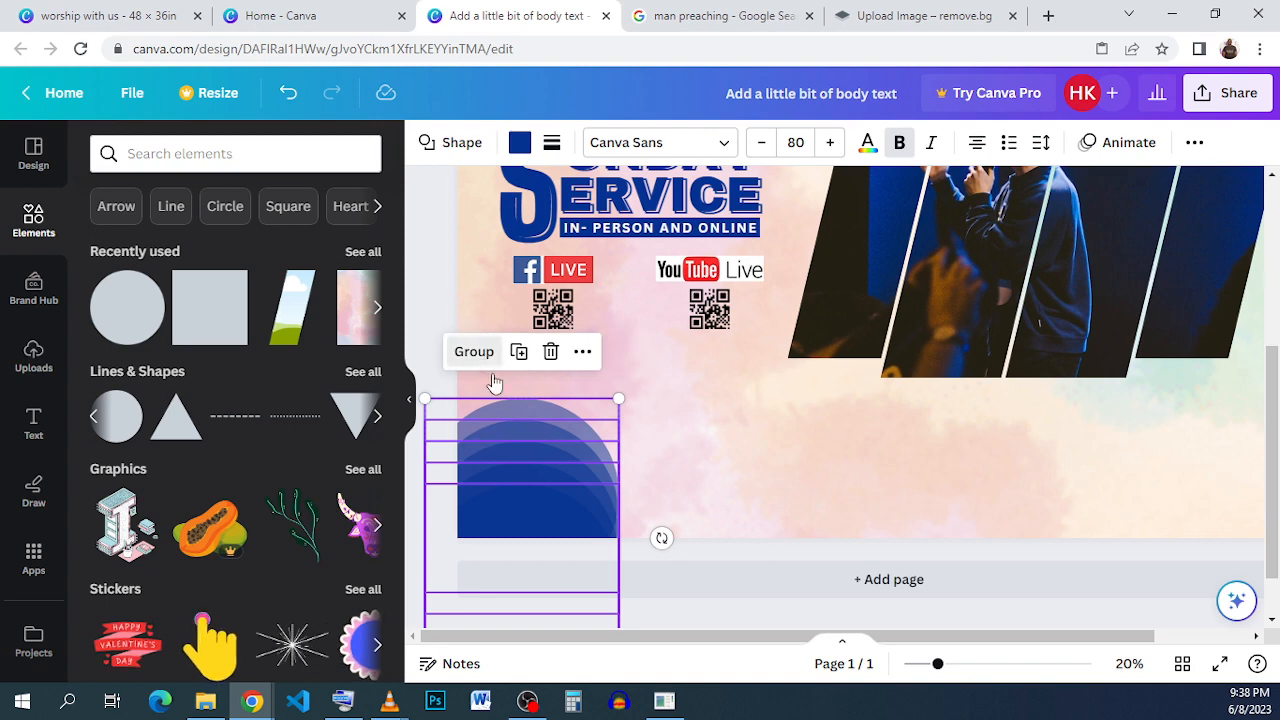
{"action": "left_click", "coordinate": [478, 356]}
{"action": "mouse_move", "coordinate": [571, 463]}
{"action": "left_mouse_down"}
{"action": "mouse_move", "coordinate": [526, 491]}
{"action": "mouse_move", "coordinate": [491, 469]}
{"action": "mouse_move", "coordinate": [509, 486]}
{"action": "mouse_move", "coordinate": [571, 467]}
{"action": "left_mouse_up"}
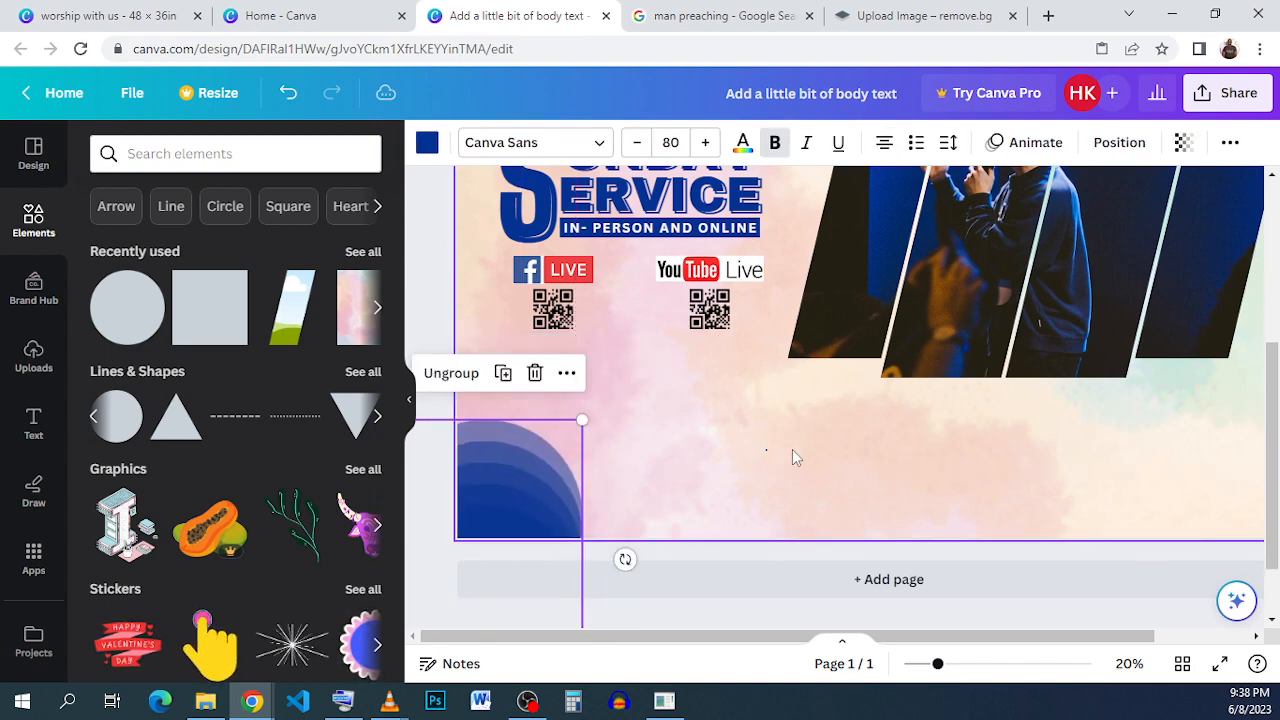
{"action": "left_click", "coordinate": [748, 368]}
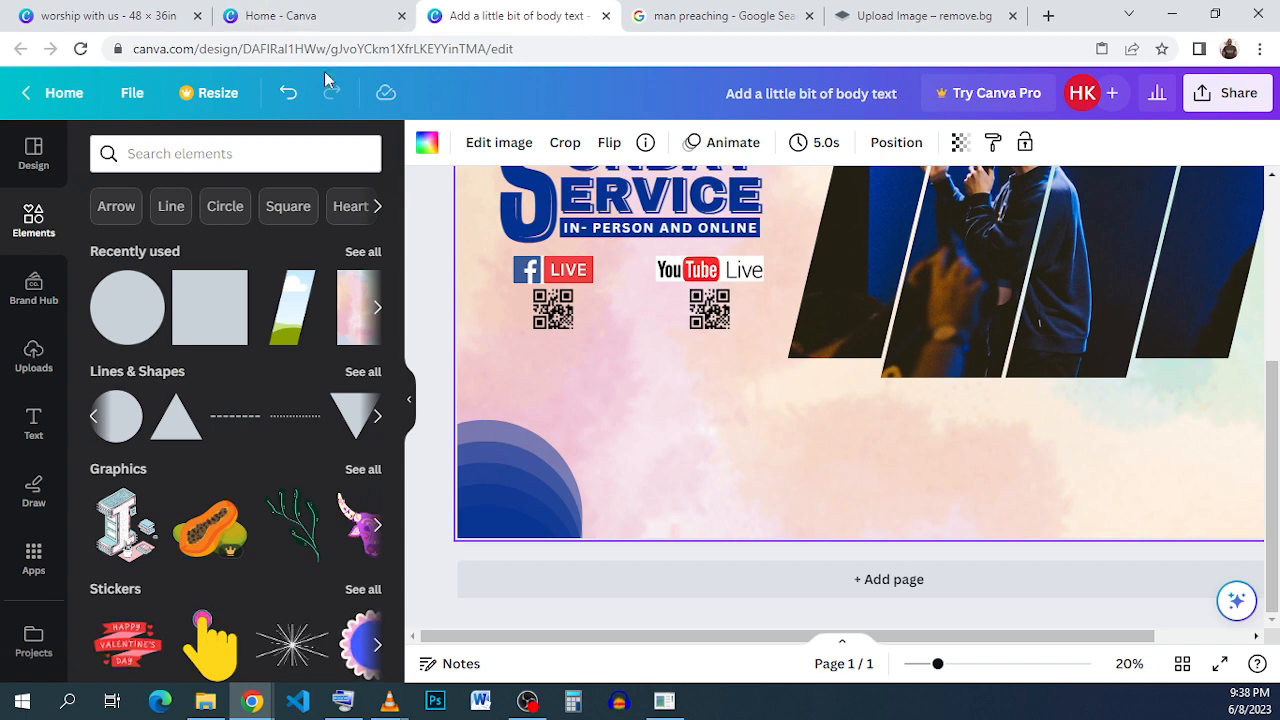
- Compare with the reference flyer and add a Parallelogram Right shape near the flyer's bottom edge
{"action": "left_click", "coordinate": [120, 15]}
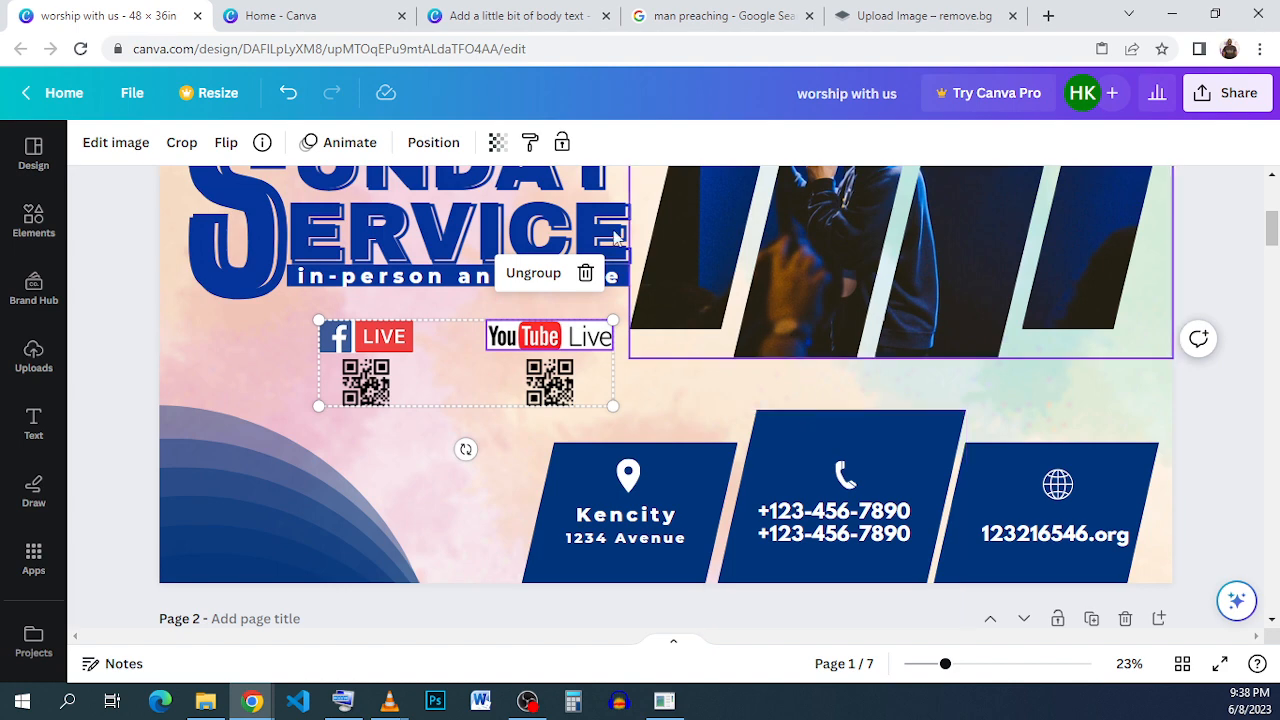
{"action": "left_click", "coordinate": [502, 16]}
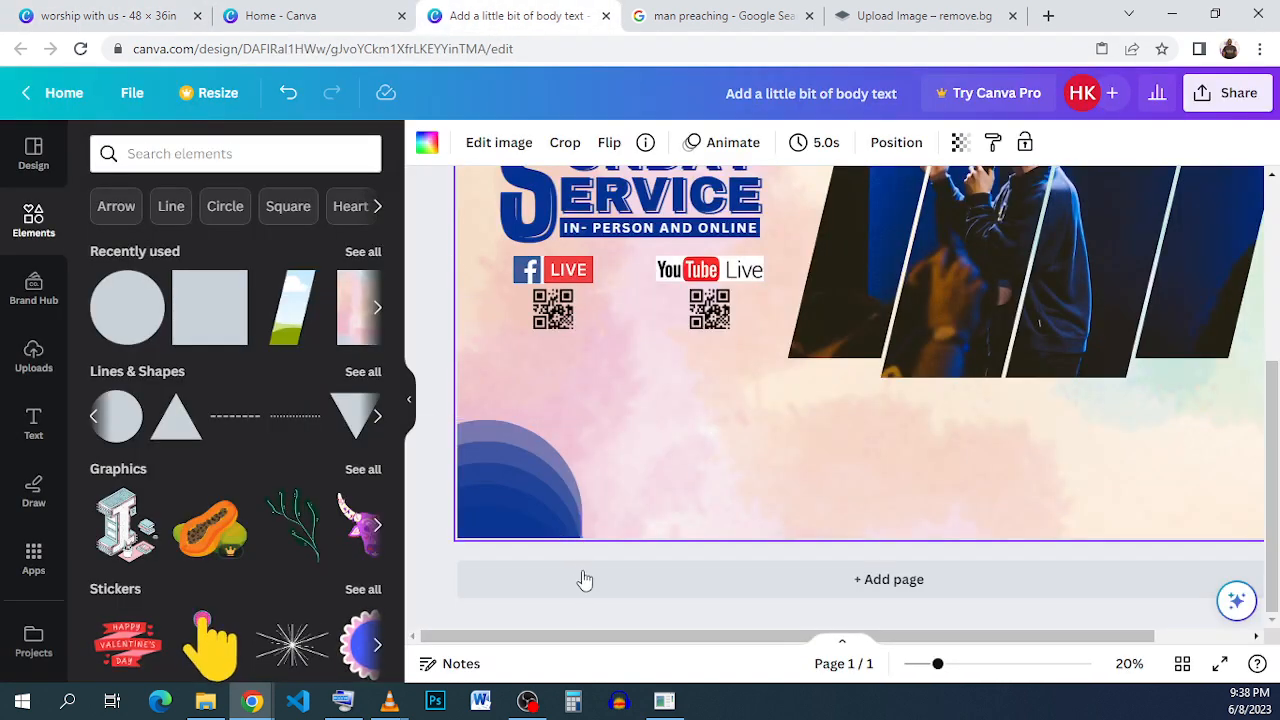
{"action": "left_click_drag", "start_coordinate": [700, 637], "coordinate": [789, 636]}
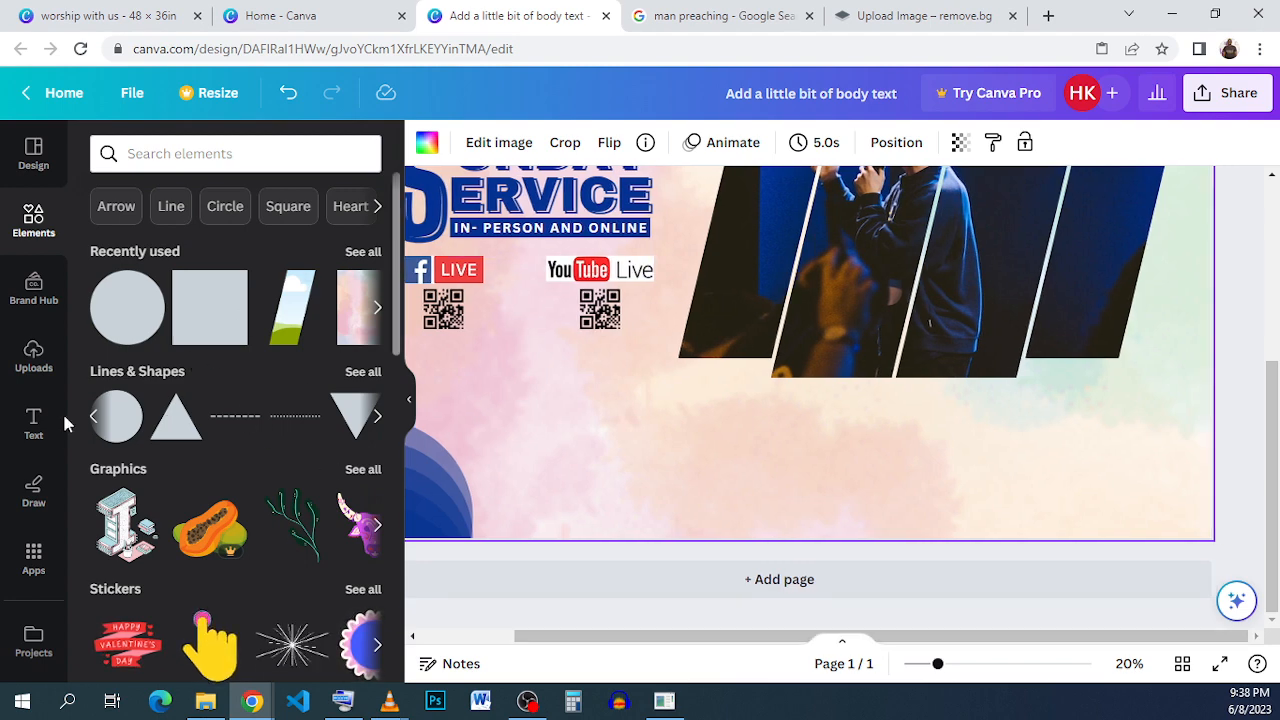
{"action": "left_click", "coordinate": [377, 372]}
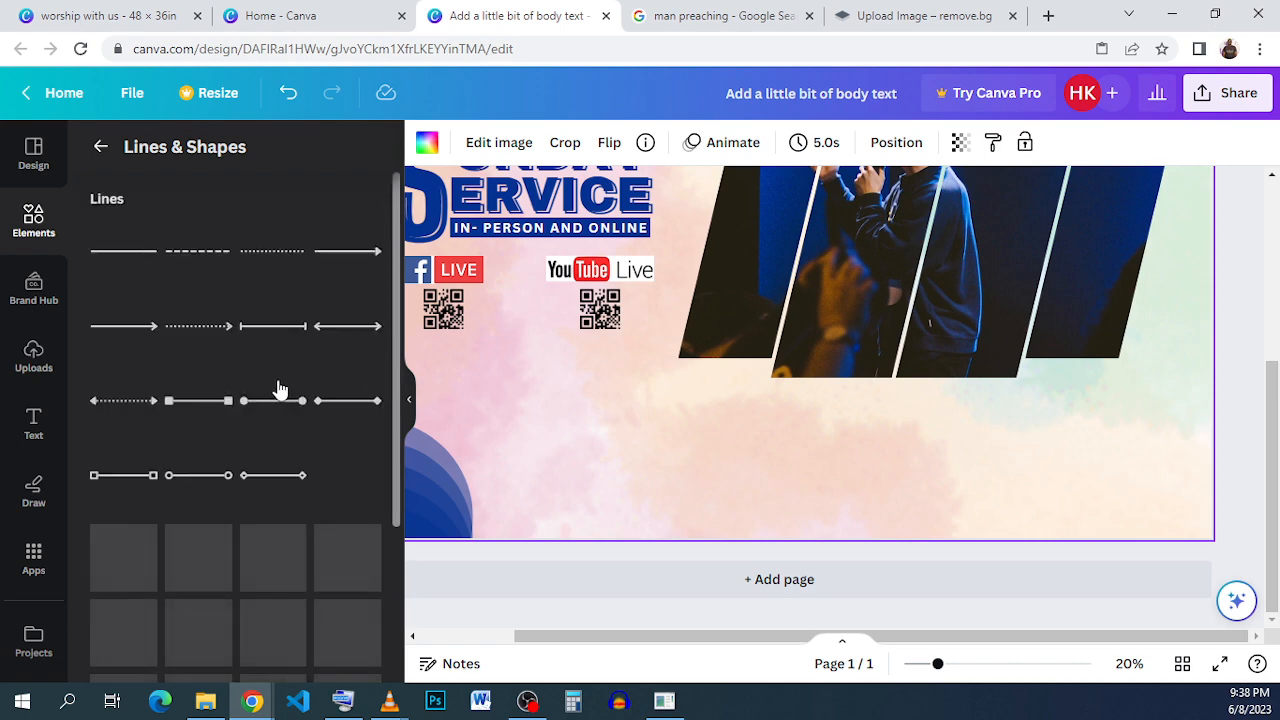
{"action": "scroll", "coordinate": [280, 390], "scroll_direction": "down", "scroll_amount": 3}
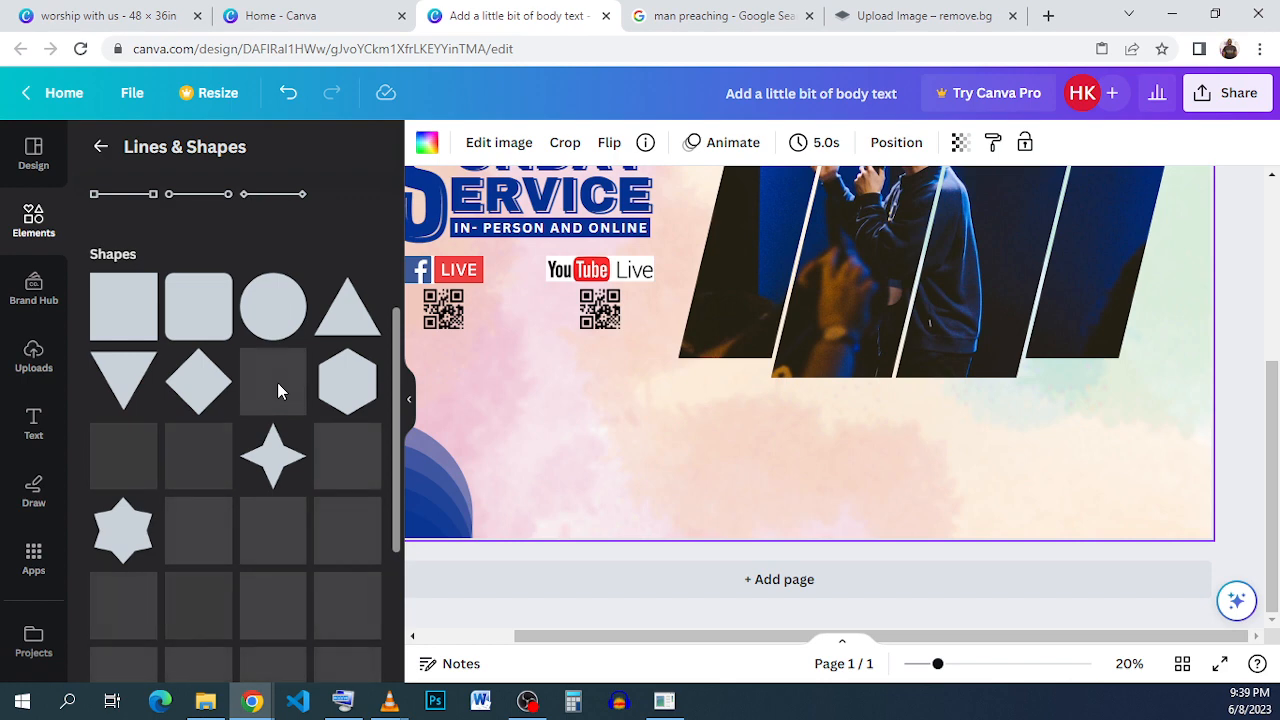
{"action": "scroll", "coordinate": [284, 384], "scroll_direction": "down", "scroll_amount": 5}
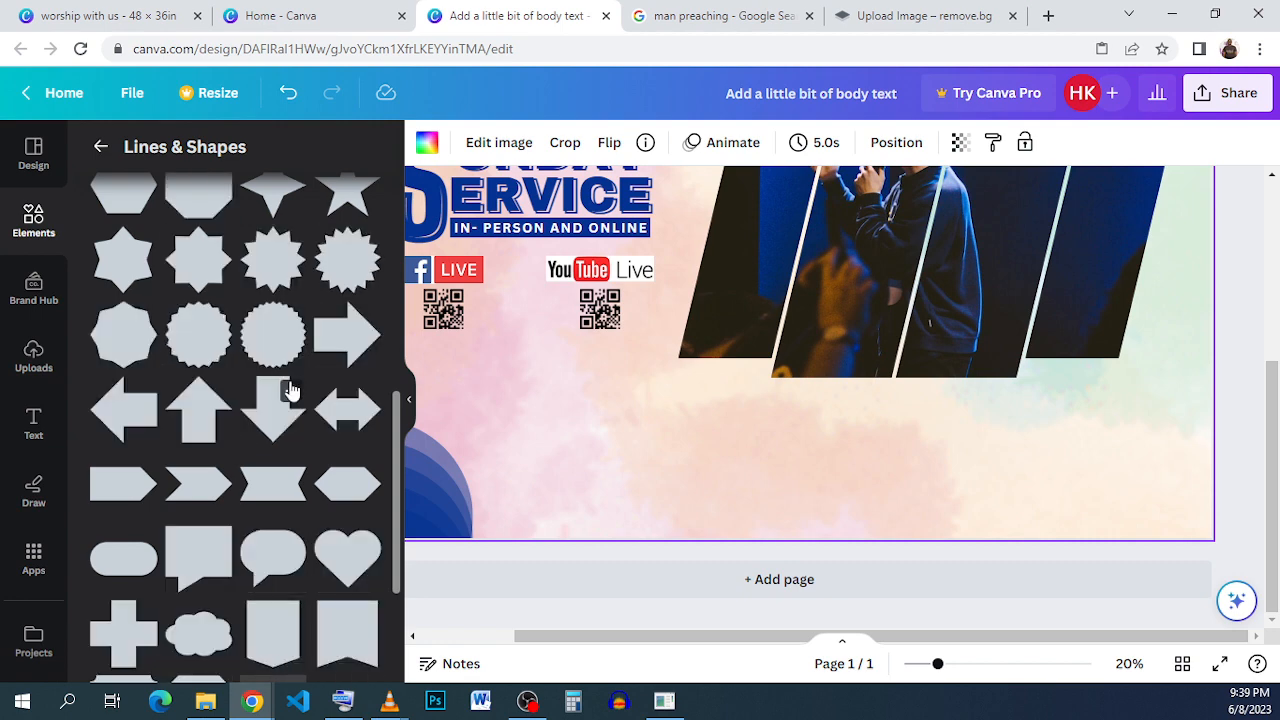
{"action": "scroll", "coordinate": [290, 390], "scroll_direction": "down", "scroll_amount": 2}
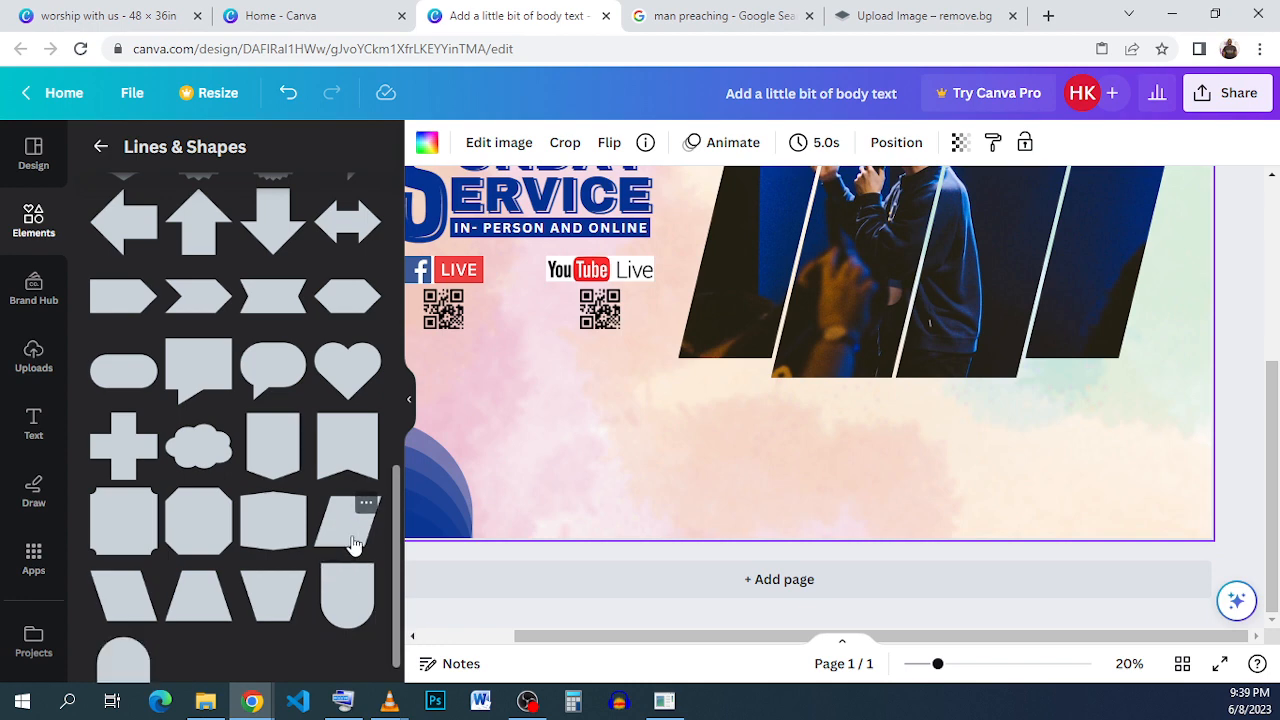
{"action": "left_click", "coordinate": [366, 506]}
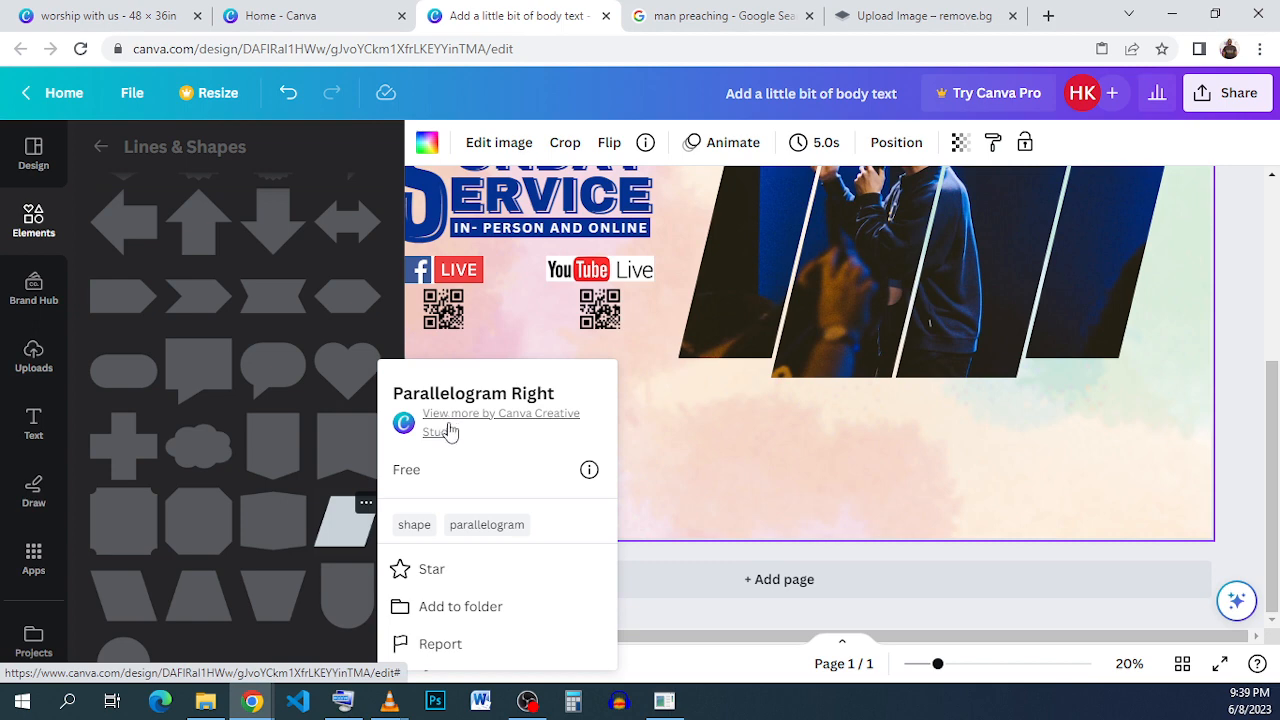
{"action": "left_click", "coordinate": [355, 545]}
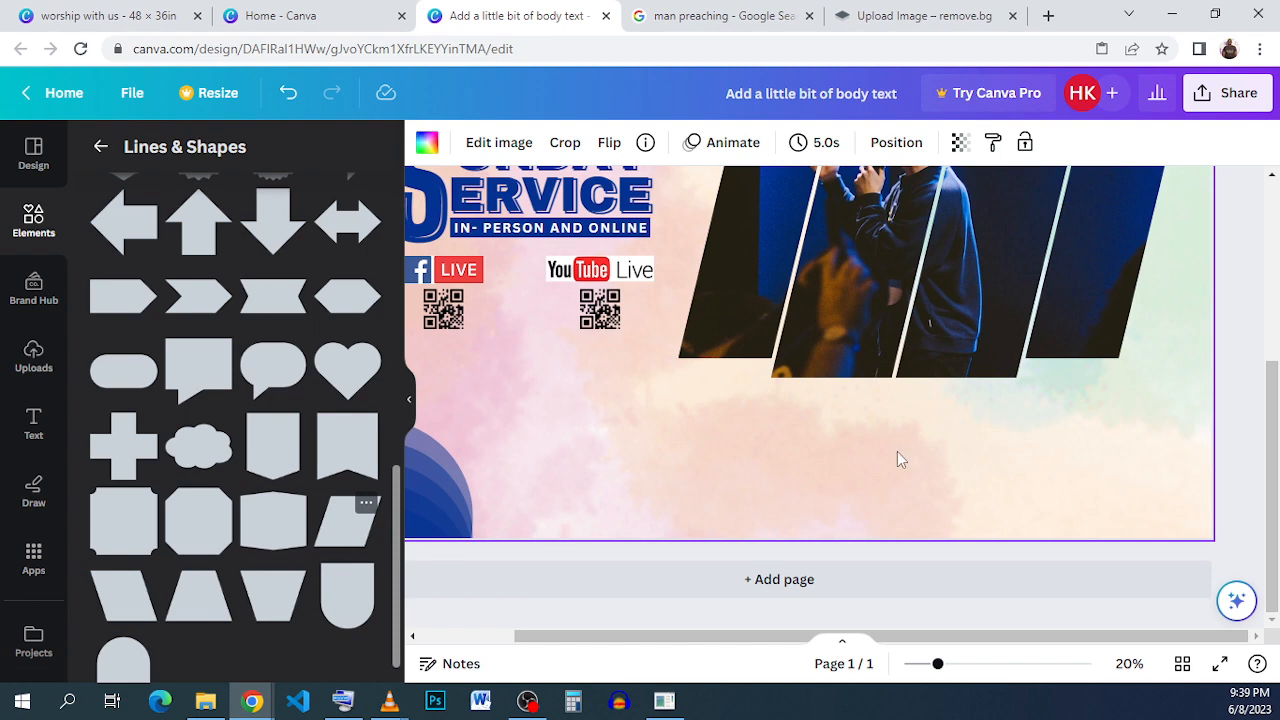
{"action": "left_click_drag", "start_coordinate": [748, 237], "coordinate": [706, 528]}
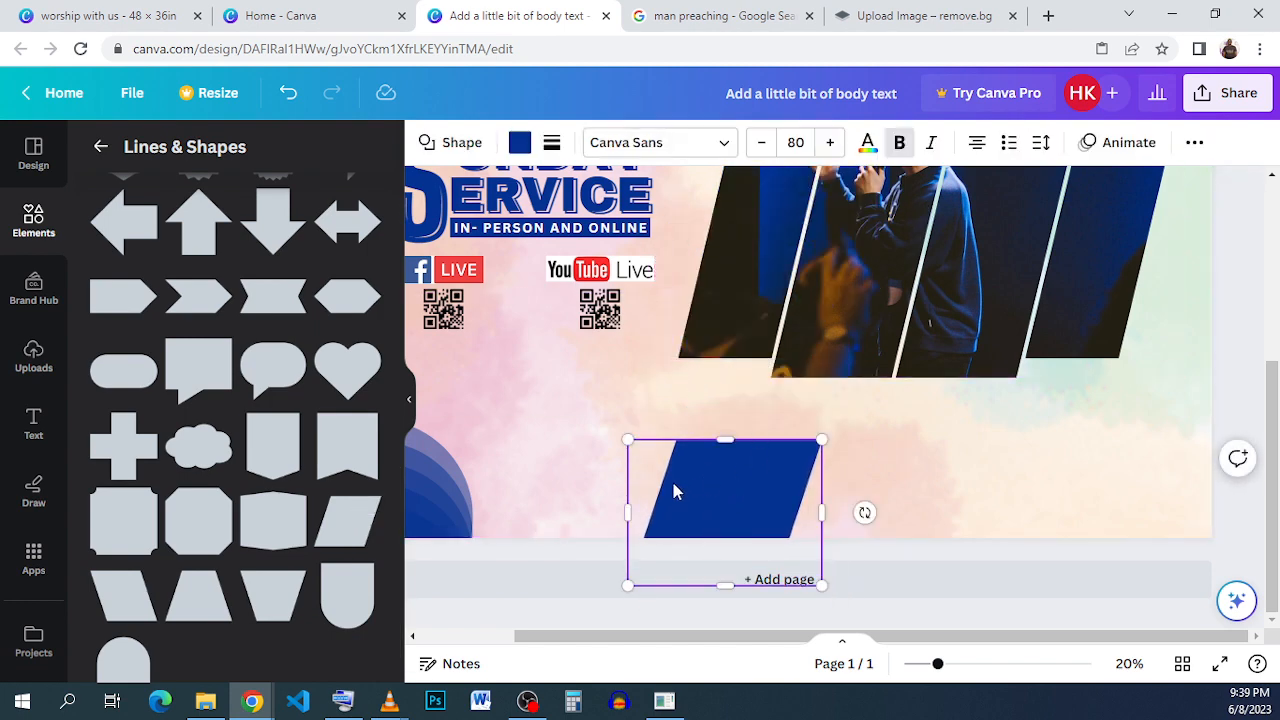
- Make an enlarged copy of the parallelogram to its right and delete the original shape
{"action": "left_click", "coordinate": [1019, 468]}
{"action": "left_click", "coordinate": [737, 481]}
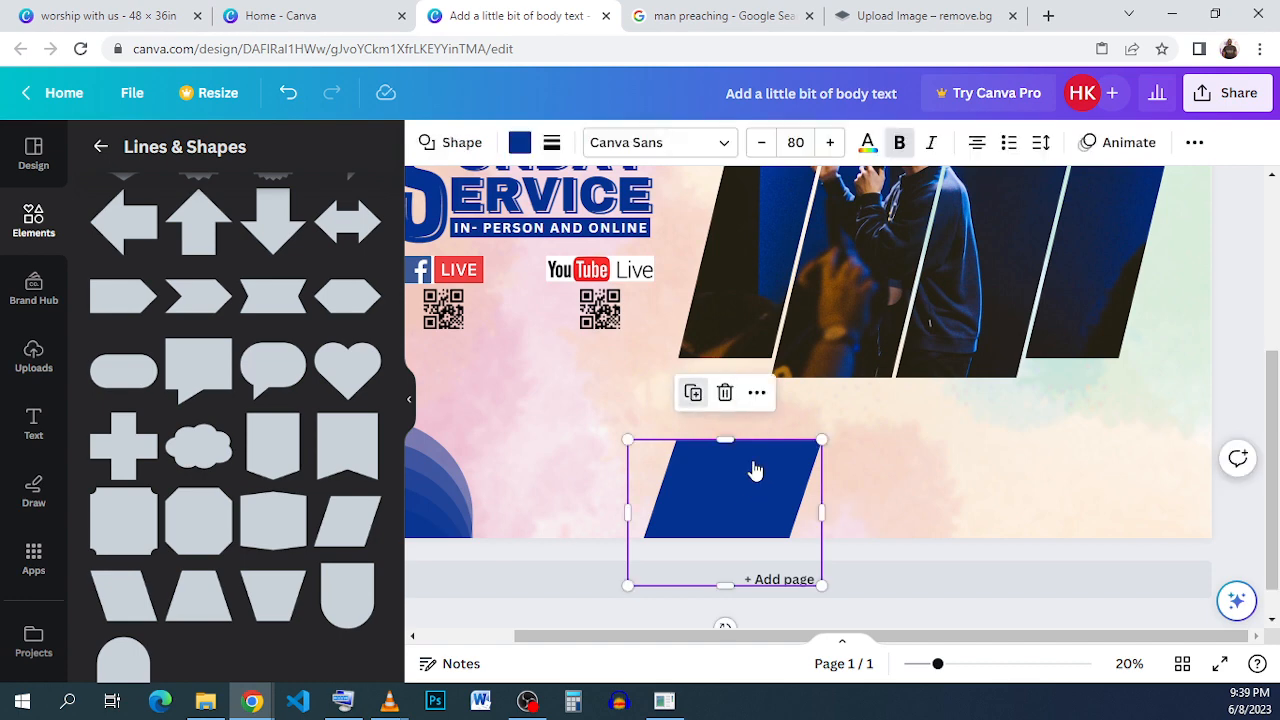
{"action": "left_click_drag", "start_coordinate": [755, 471], "coordinate": [934, 475]}
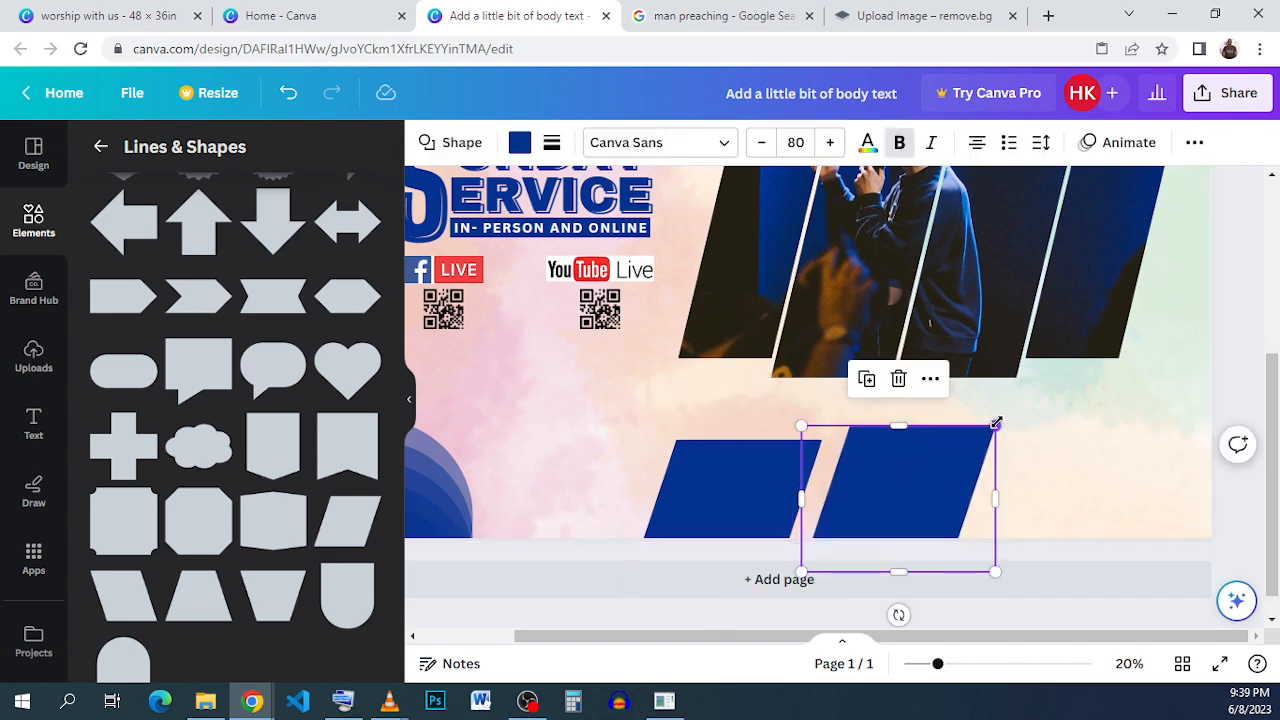
{"action": "left_click_drag", "start_coordinate": [996, 424], "coordinate": [1045, 389]}
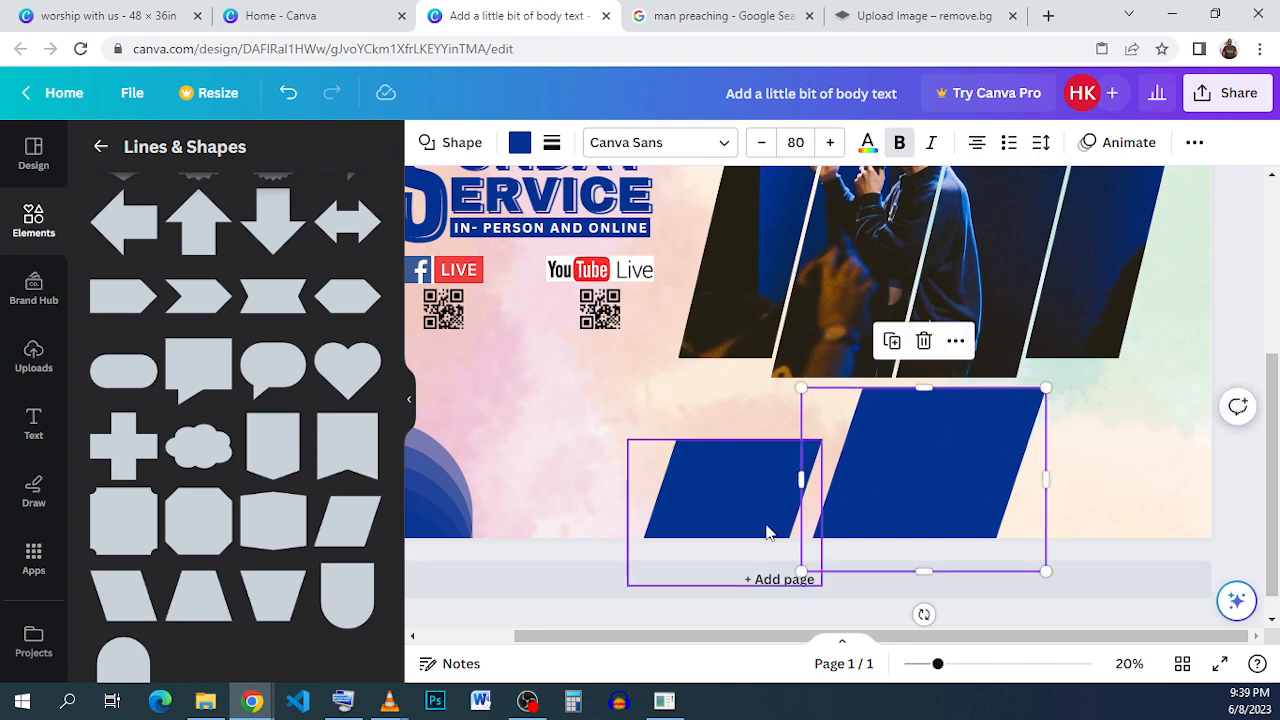
{"action": "left_click", "coordinate": [770, 466]}
{"action": "left_click", "coordinate": [725, 393]}
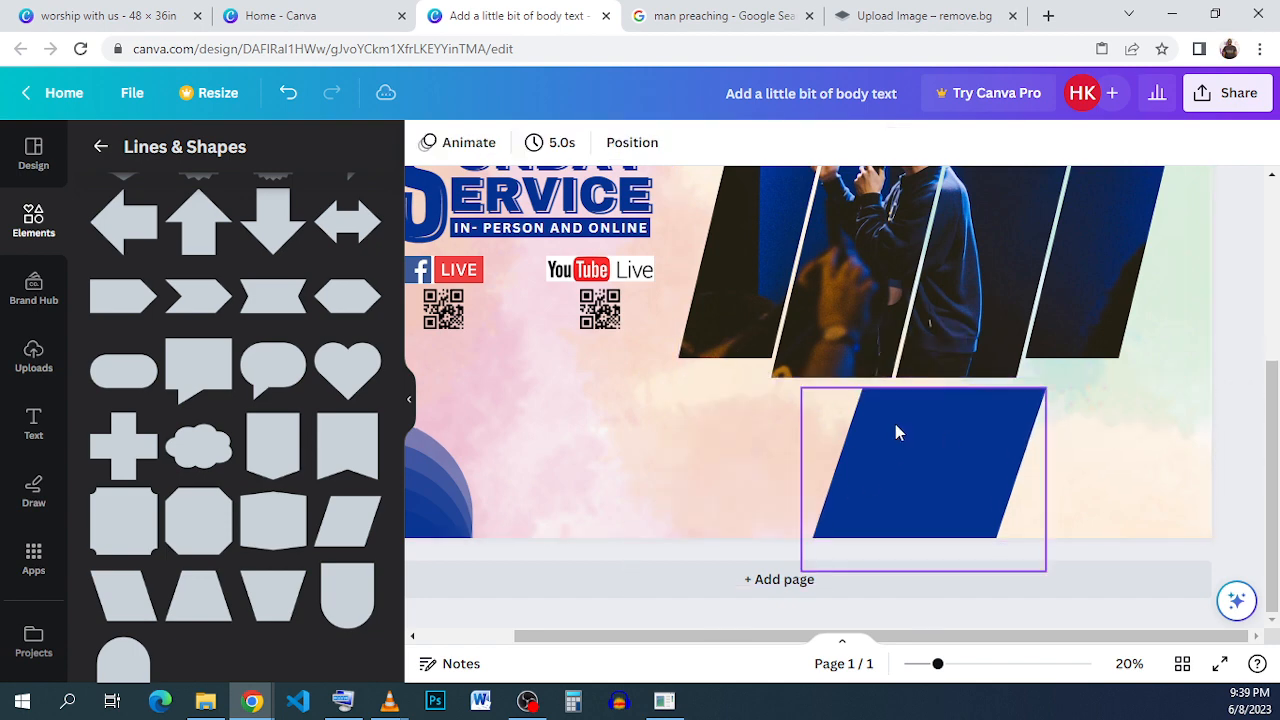
- Duplicate the parallelogram twice to form a row of three slanted panels along the bottom, nudging the left one into line
{"action": "left_click", "coordinate": [894, 431]}
{"action": "left_click_drag", "start_coordinate": [958, 405], "coordinate": [1110, 492]}
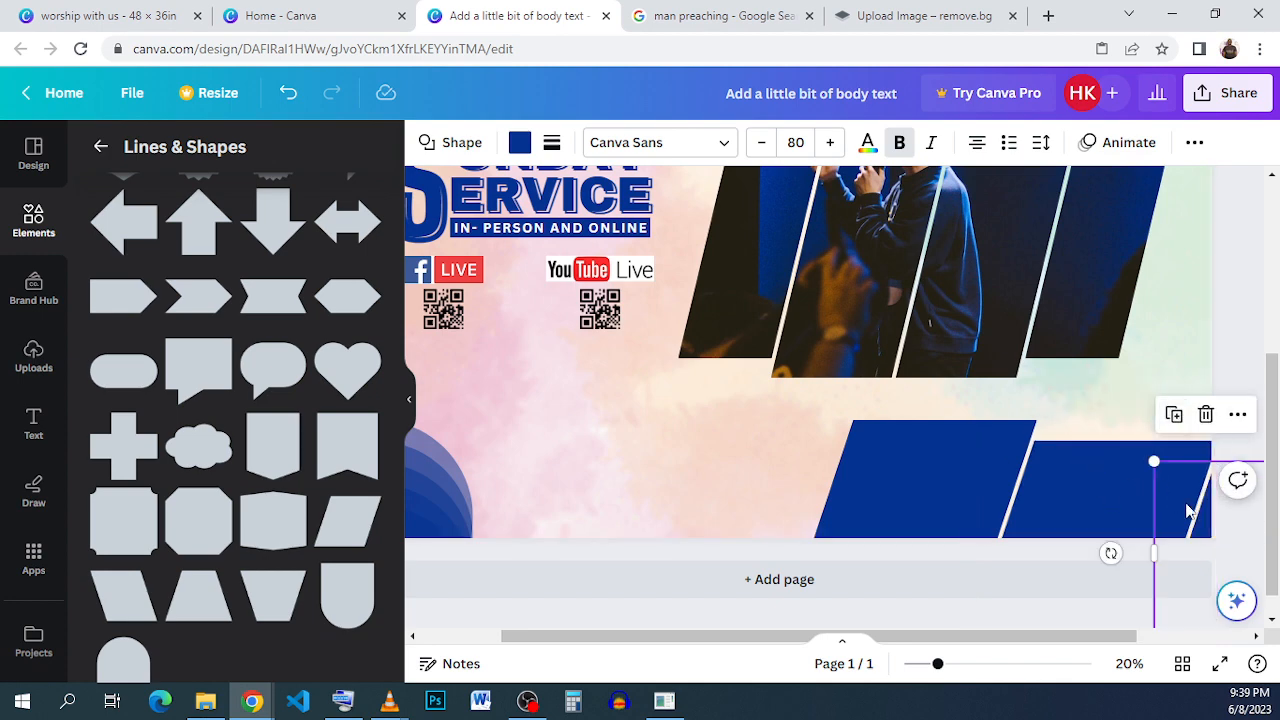
{"action": "left_click_drag", "start_coordinate": [1000, 482], "coordinate": [626, 485]}
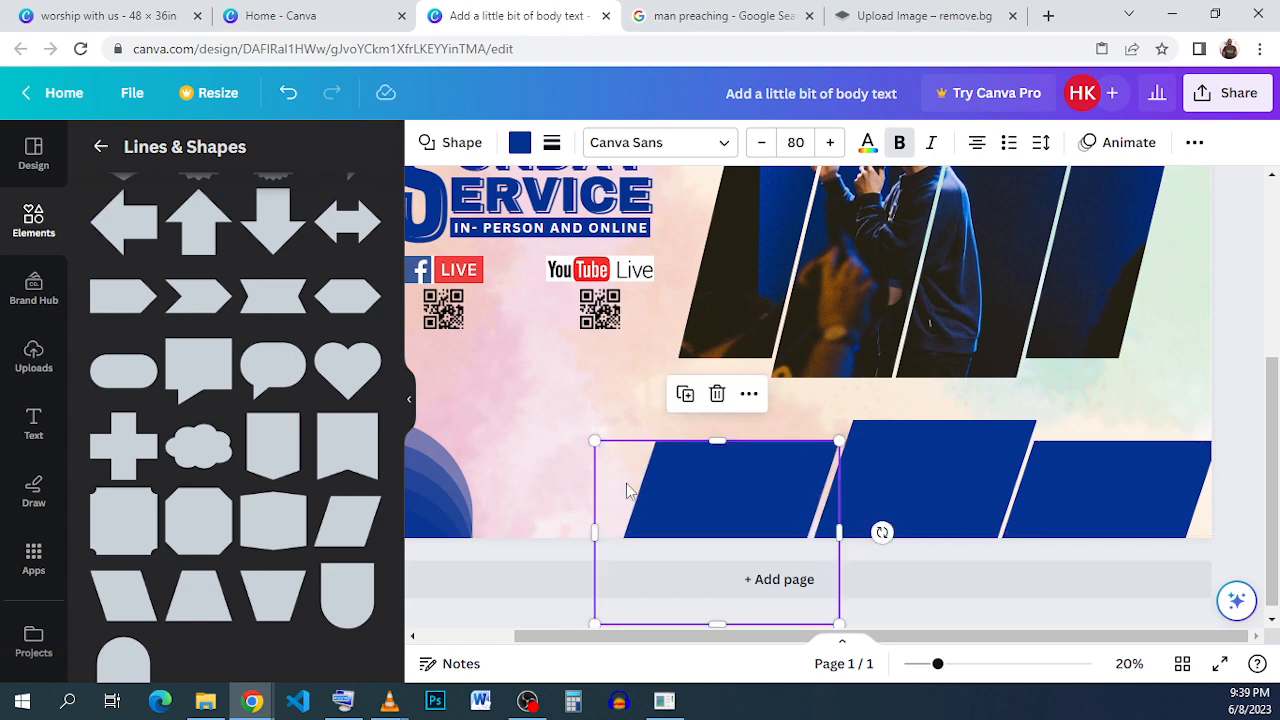
{"action": "left_click", "coordinate": [731, 494]}
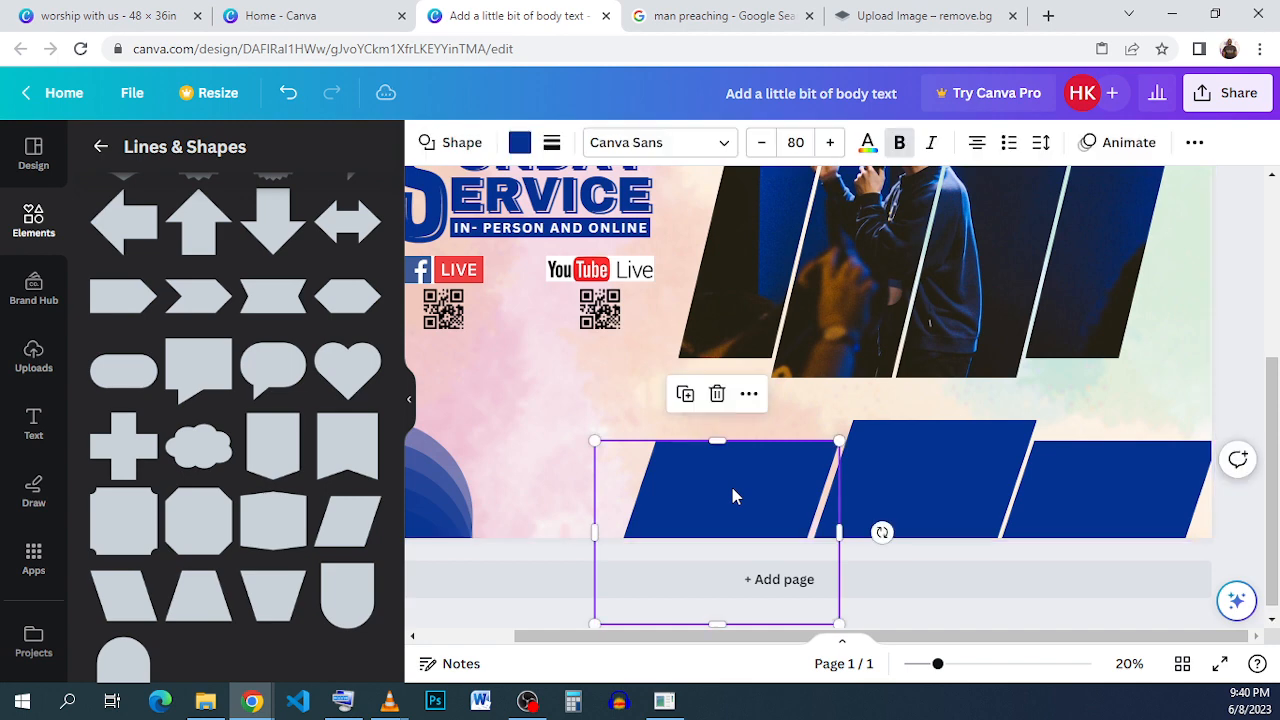
{"action": "key", "text": "Right"}
{"action": "key", "text": "Right"}
{"action": "key", "text": "Right"}
{"action": "key", "text": "Right"}
{"action": "key", "text": "Right"}
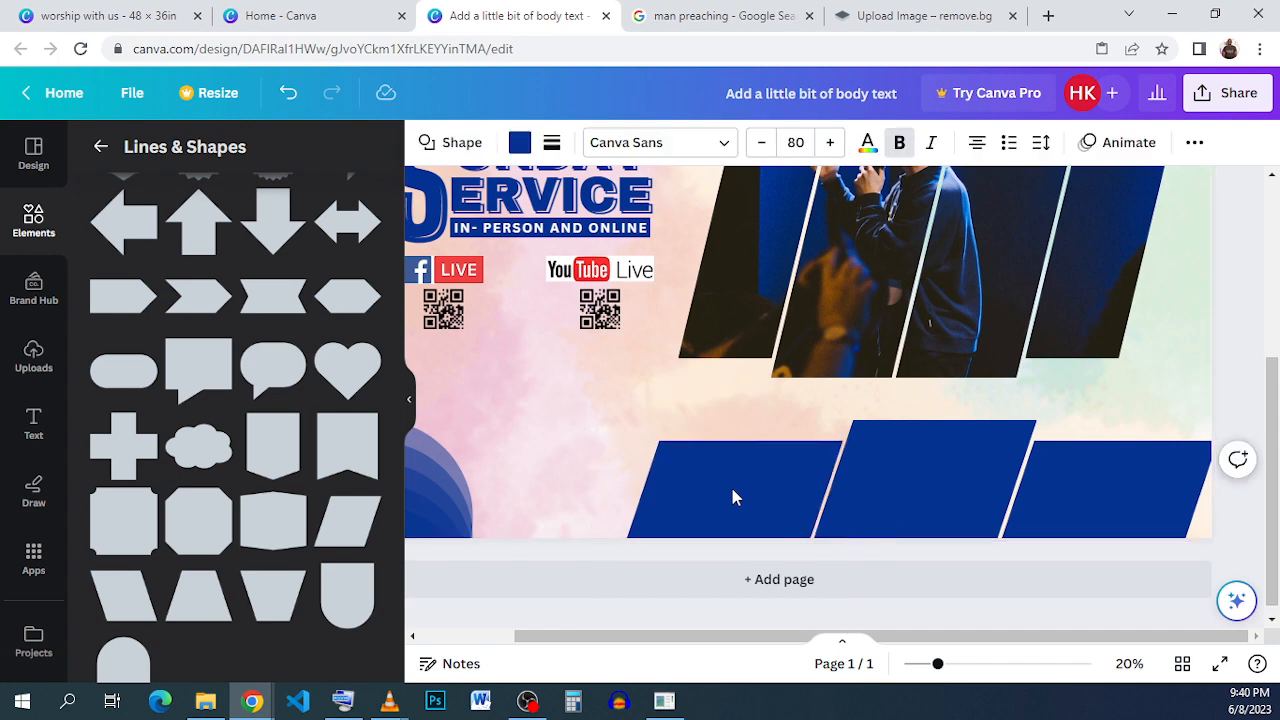
{"action": "key", "text": "Left"}
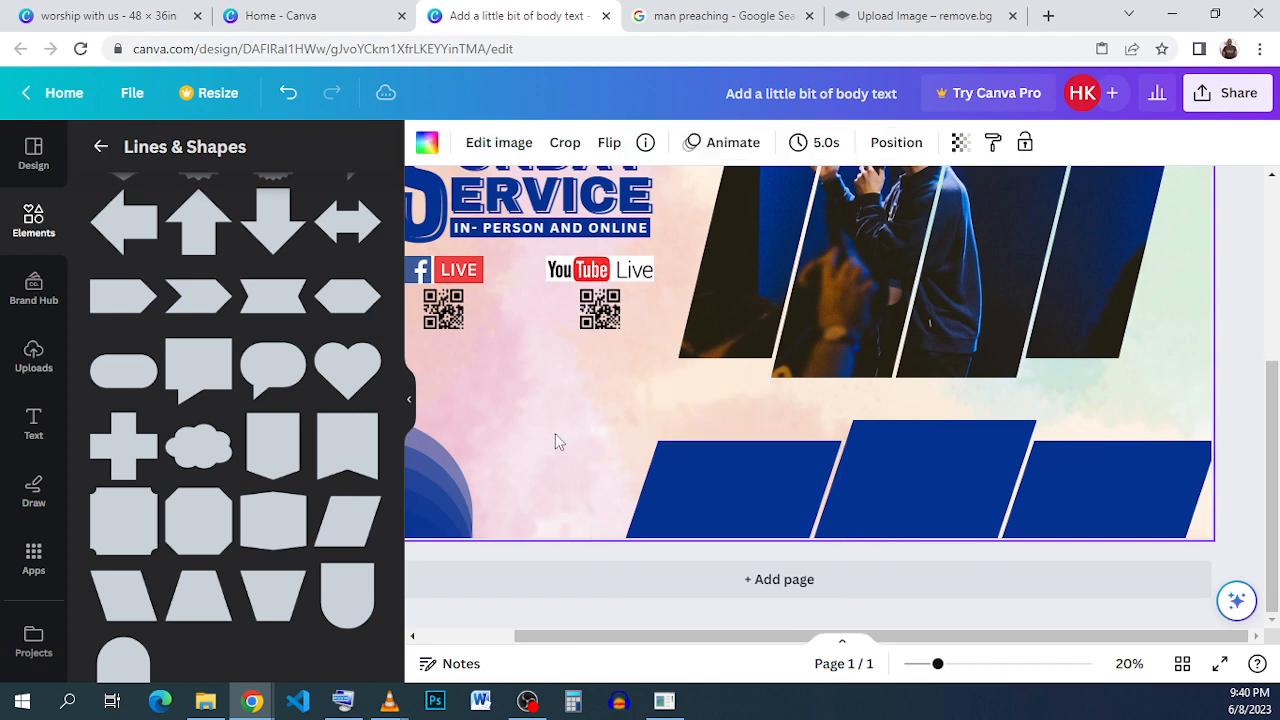
- Group the three parallelograms, then resize and reposition the group along the flyer's bottom edge
{"action": "left_click_drag", "start_coordinate": [555, 433], "coordinate": [995, 438]}
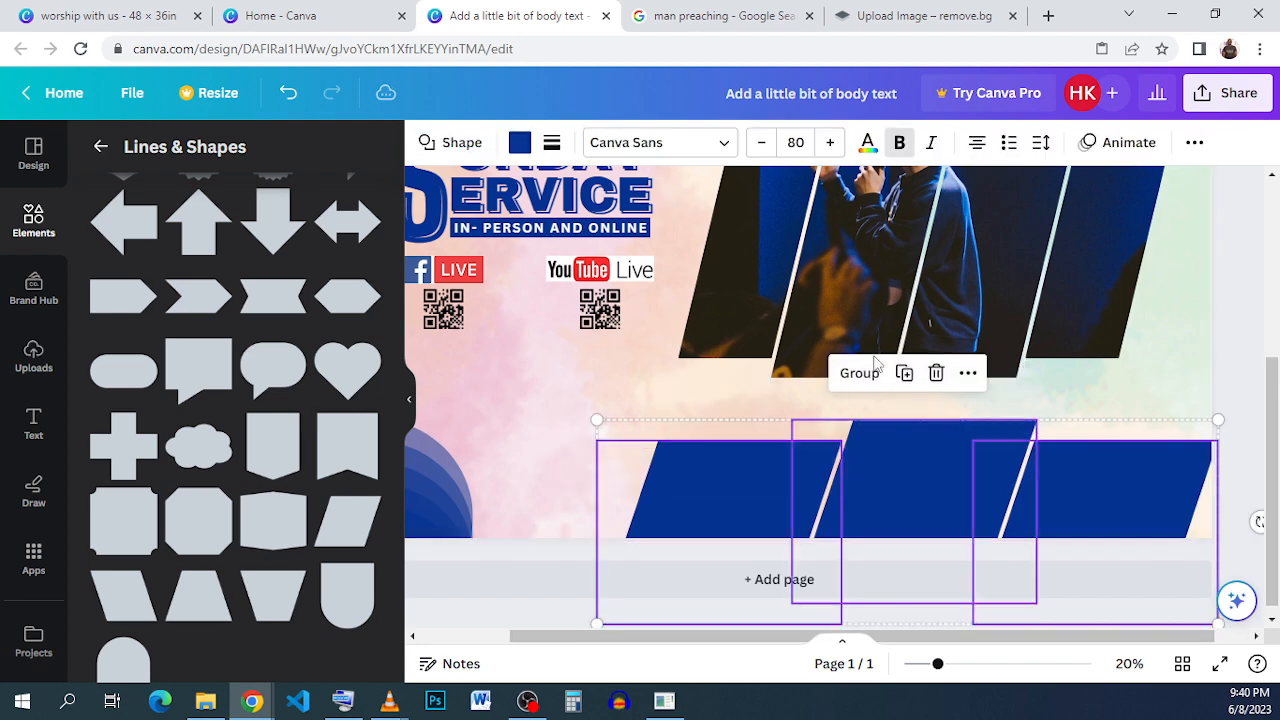
{"action": "left_click", "coordinate": [862, 374]}
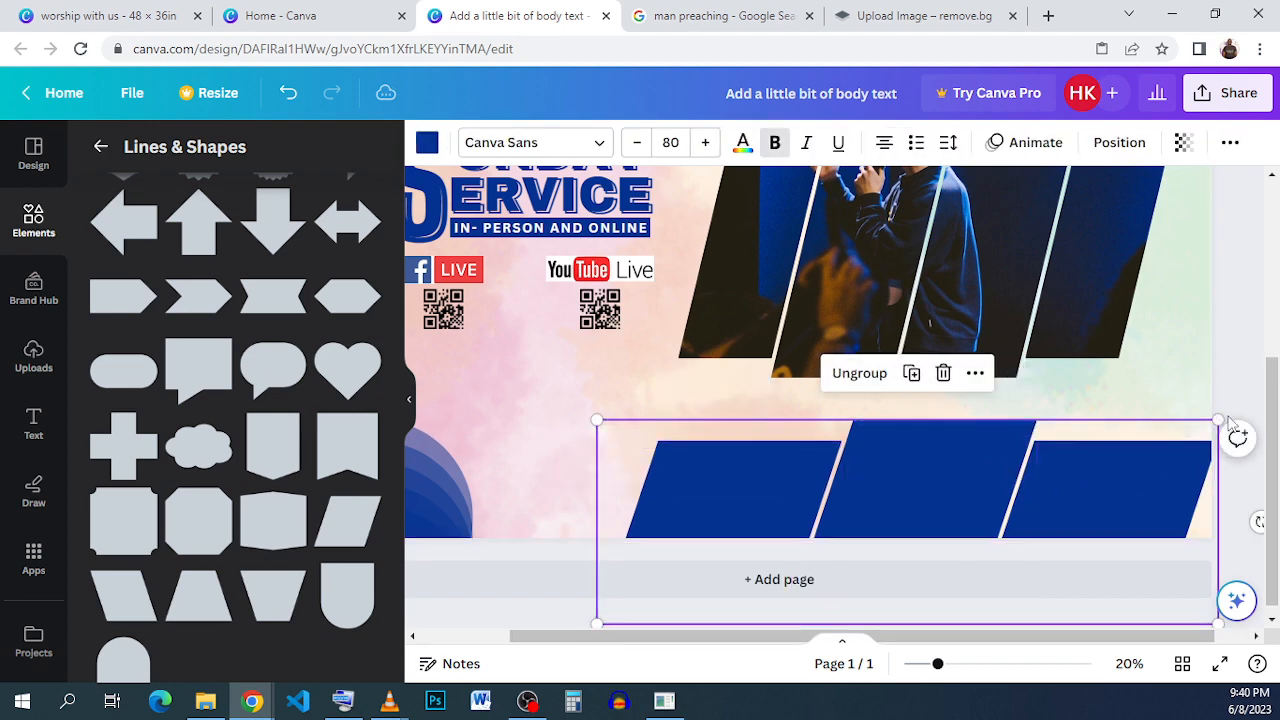
{"action": "left_click_drag", "start_coordinate": [1218, 418], "coordinate": [1186, 431]}
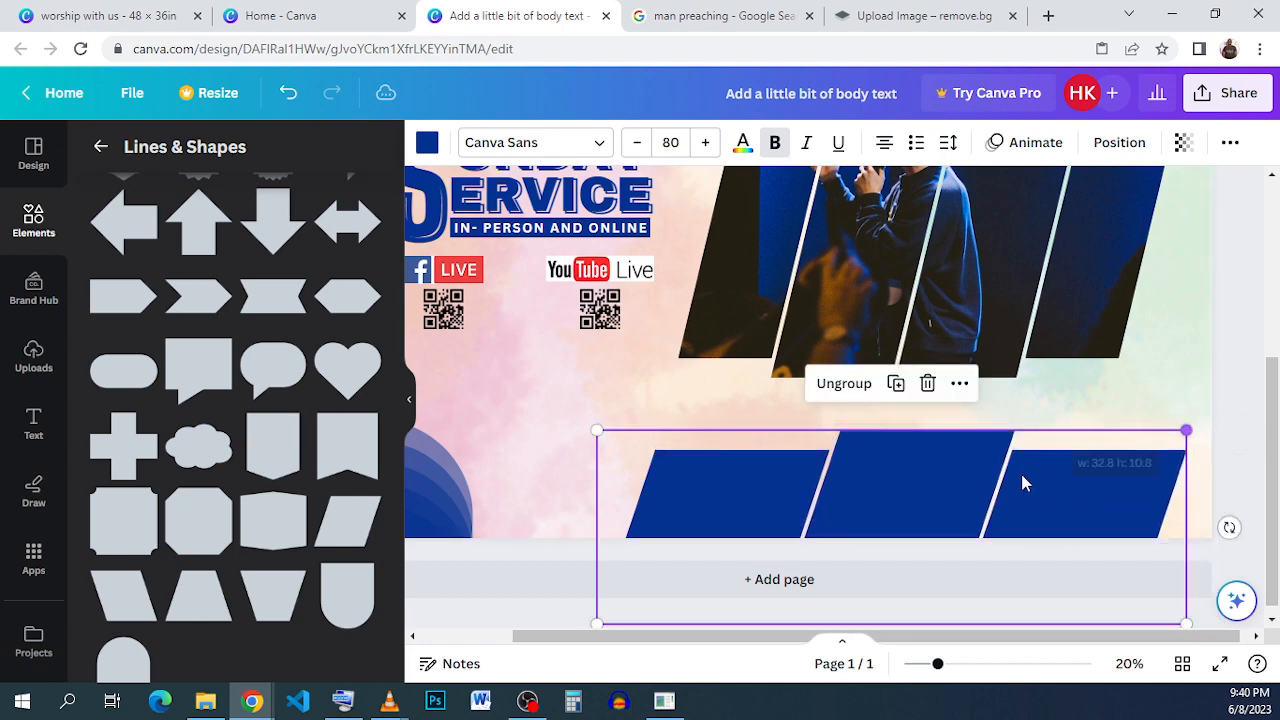
{"action": "left_click_drag", "start_coordinate": [1023, 480], "coordinate": [980, 468]}
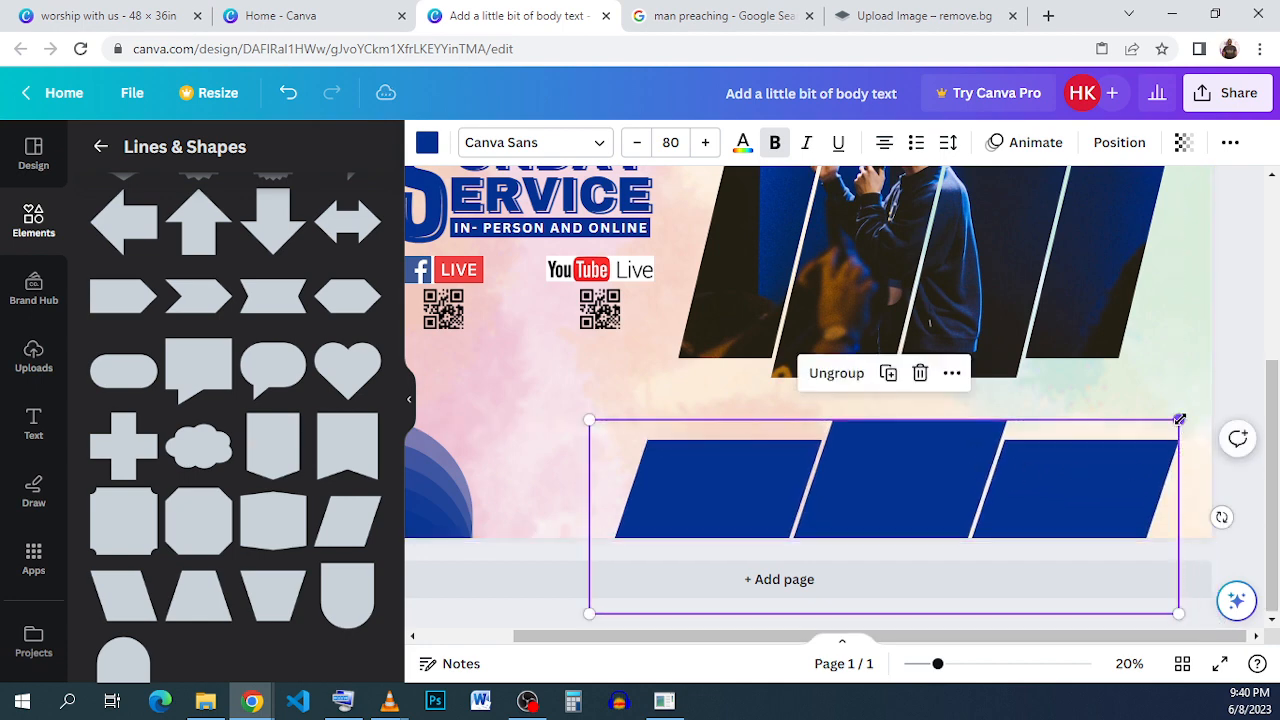
{"action": "left_click_drag", "start_coordinate": [1178, 421], "coordinate": [1153, 428]}
{"action": "left_click_drag", "start_coordinate": [1009, 485], "coordinate": [1006, 489]}
{"action": "left_click", "coordinate": [1232, 386]}
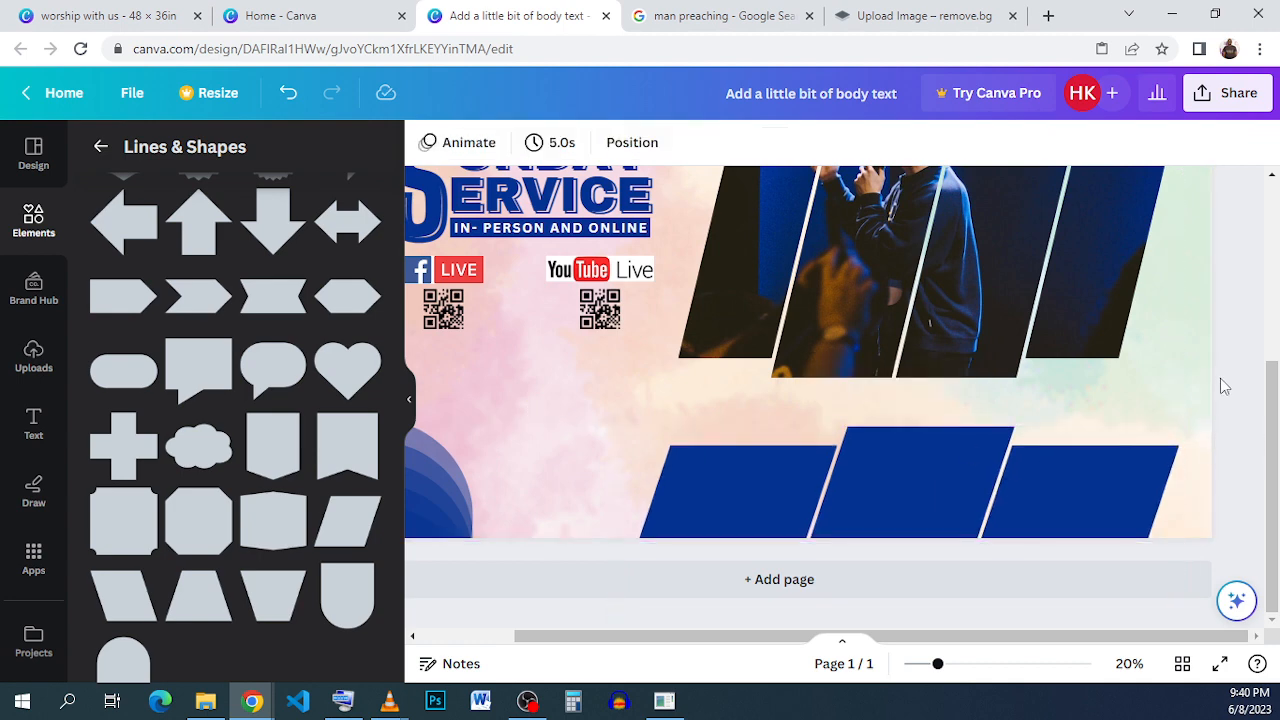
{"action": "left_click", "coordinate": [145, 15]}
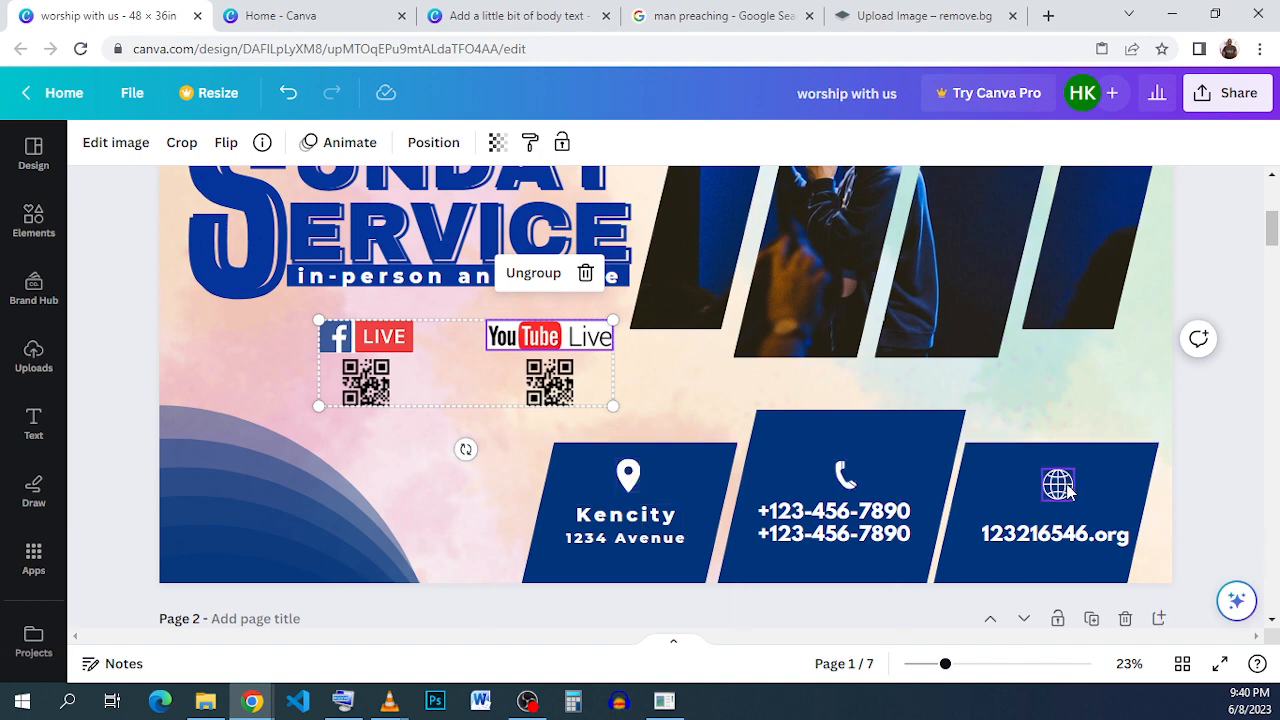
- Search the elements for location and place a white location pin icon on the first slanted panel
{"action": "left_click", "coordinate": [505, 15]}
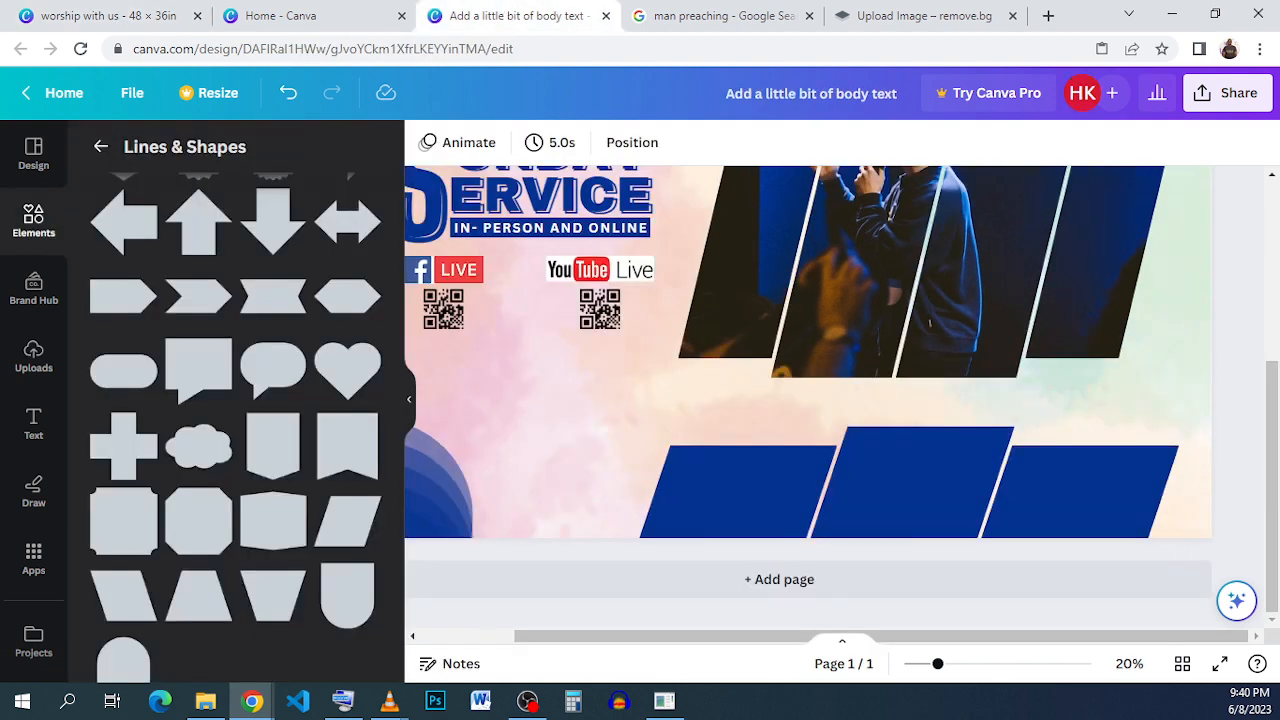
{"action": "left_click", "coordinate": [40, 214]}
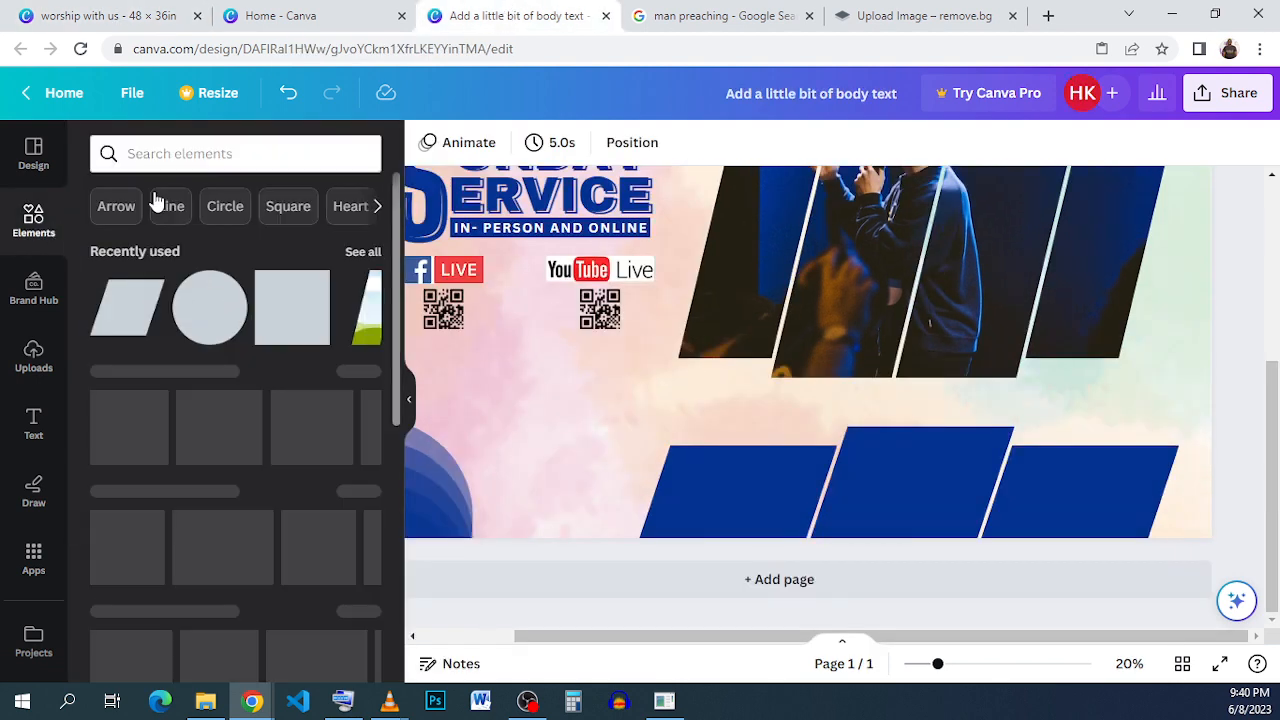
{"action": "left_click", "coordinate": [211, 160]}
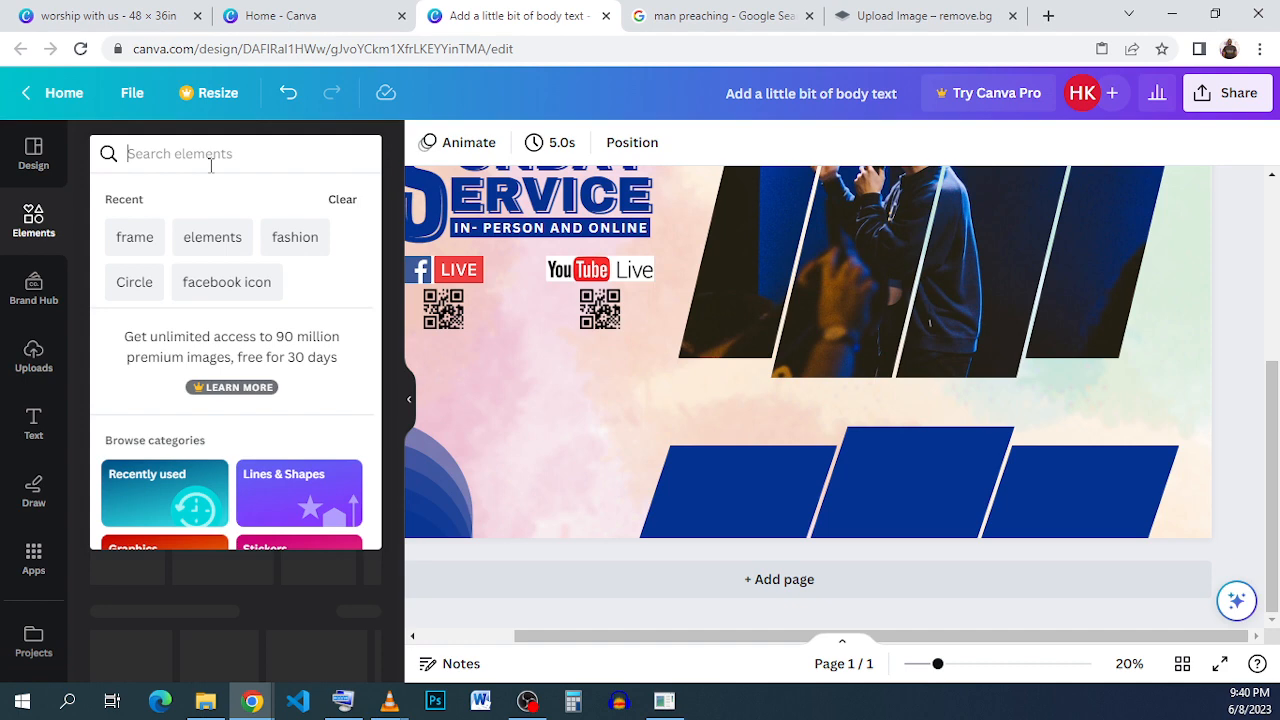
{"action": "type", "text": "LCATION"}
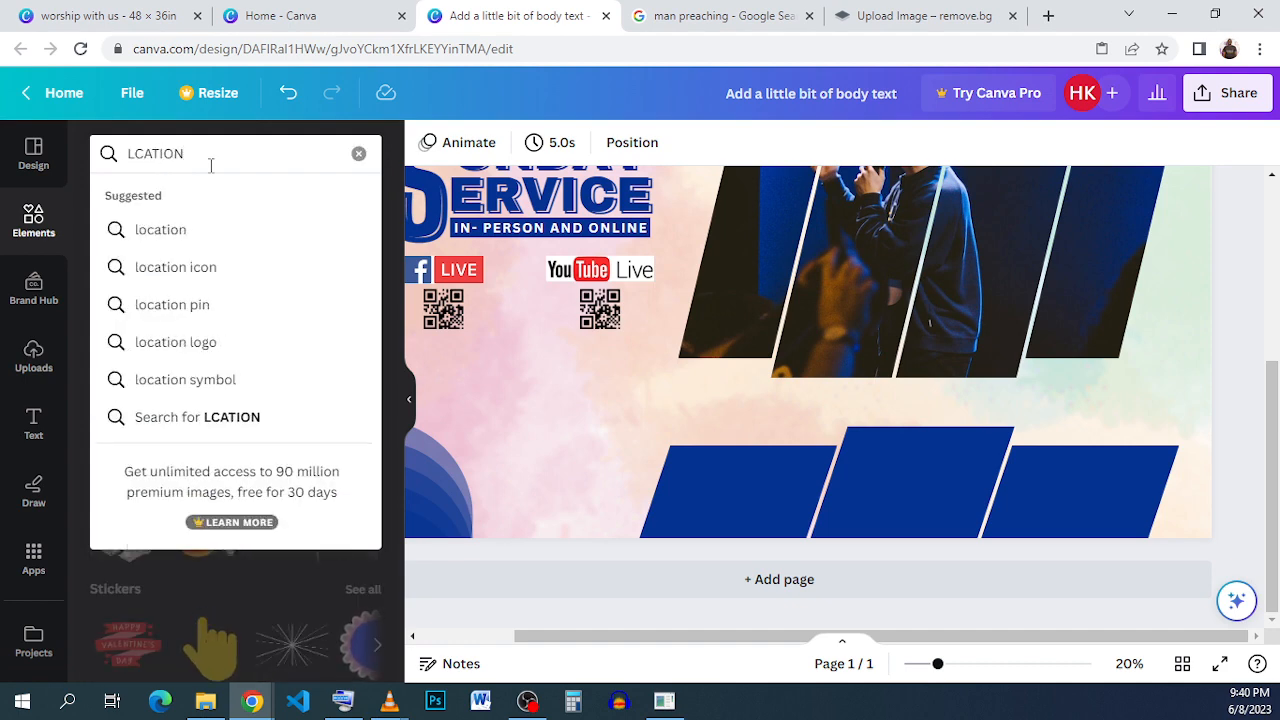
{"action": "left_click", "coordinate": [231, 230]}
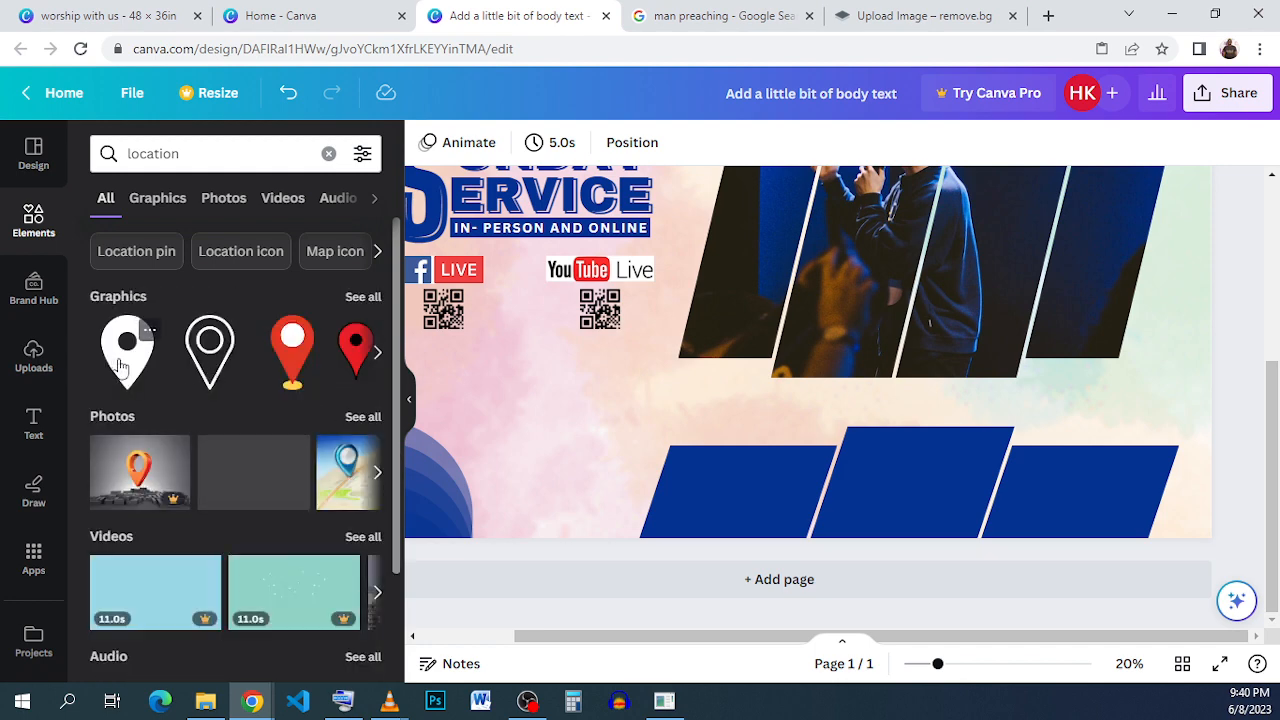
{"action": "left_click_drag", "start_coordinate": [791, 278], "coordinate": [766, 420]}
{"action": "left_click_drag", "start_coordinate": [838, 222], "coordinate": [754, 527]}
{"action": "left_click", "coordinate": [427, 142]}
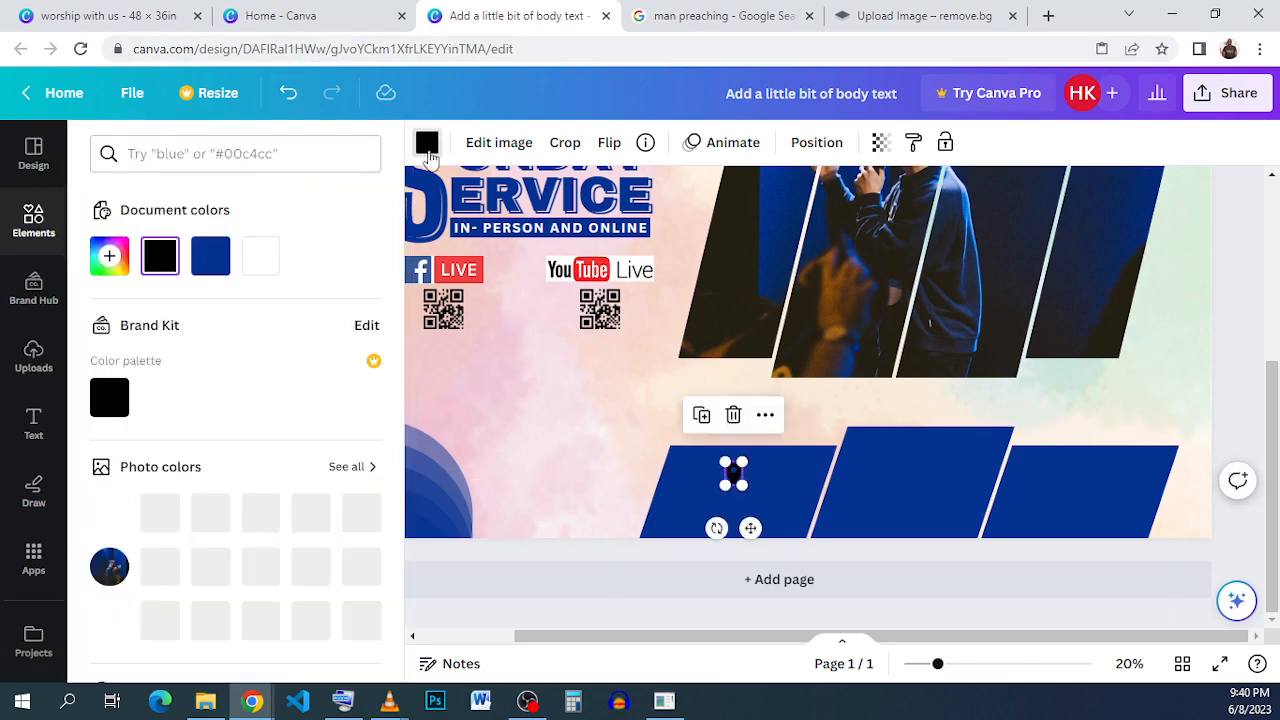
{"action": "left_click", "coordinate": [258, 256]}
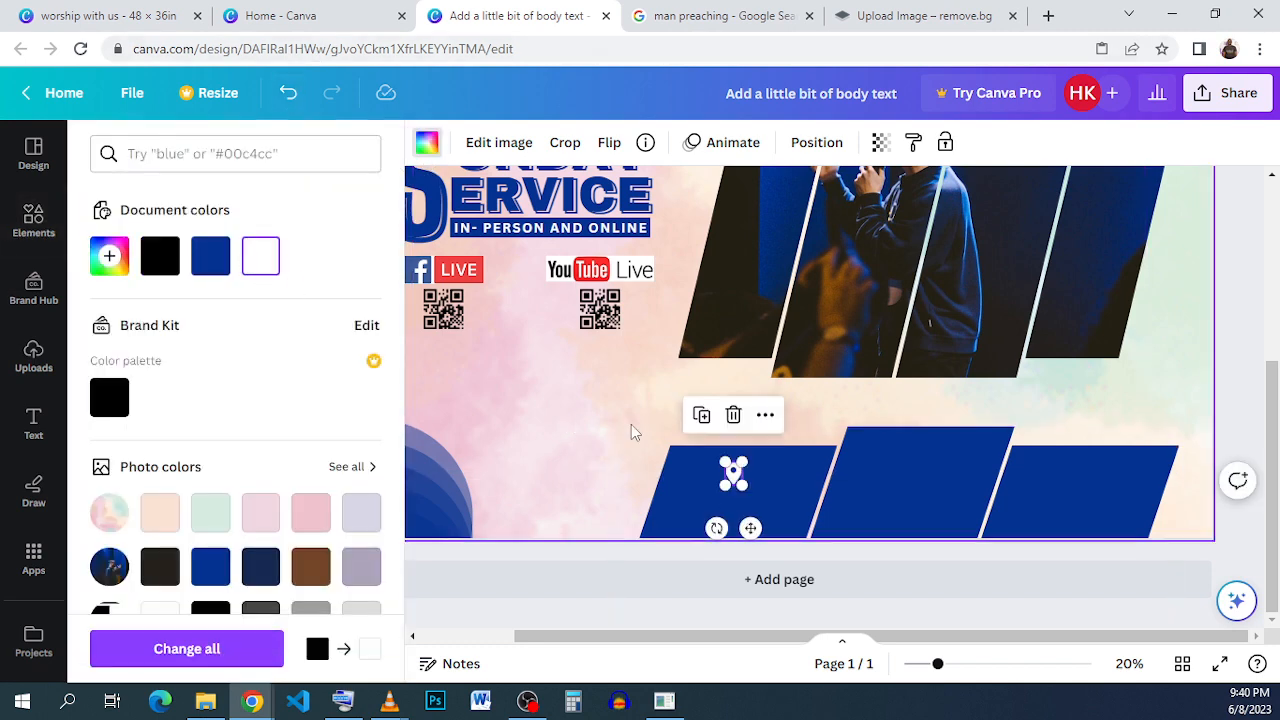
{"action": "left_click", "coordinate": [805, 463]}
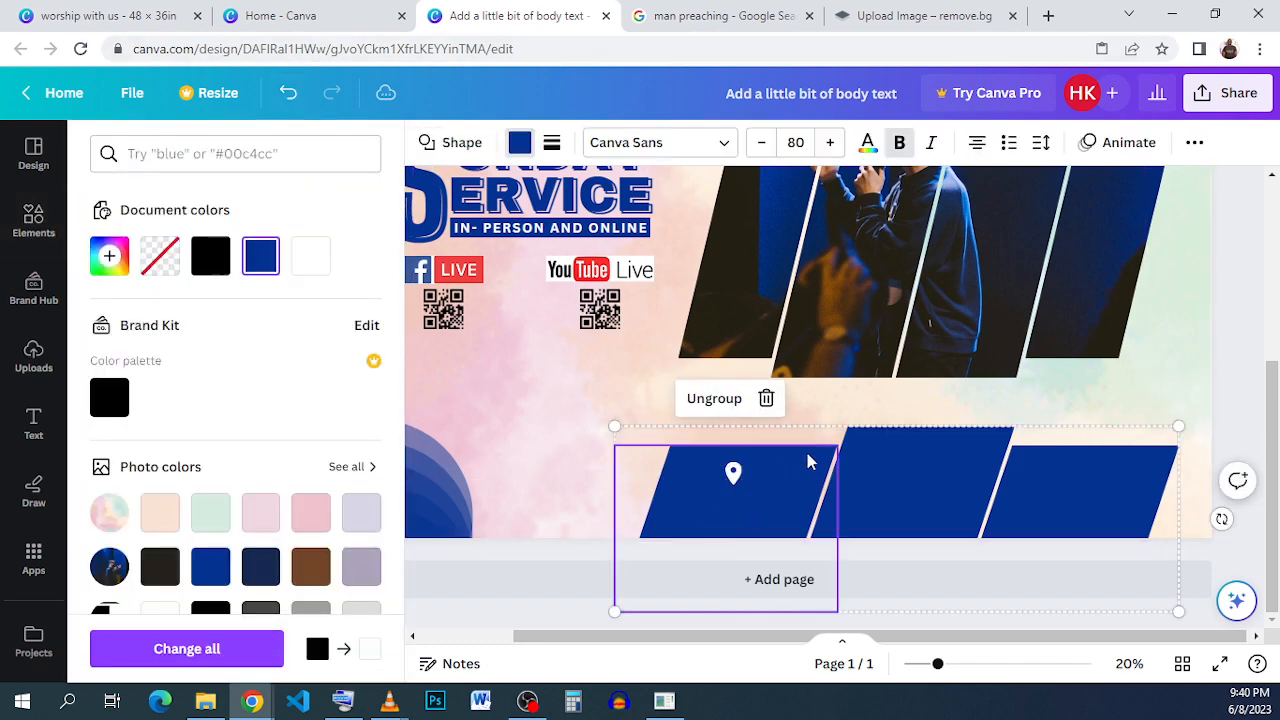
{"action": "left_click", "coordinate": [733, 475]}
- Copy the address text from the reference flyer and paste it beneath the location pin on the first panel
{"action": "left_click", "coordinate": [138, 19]}
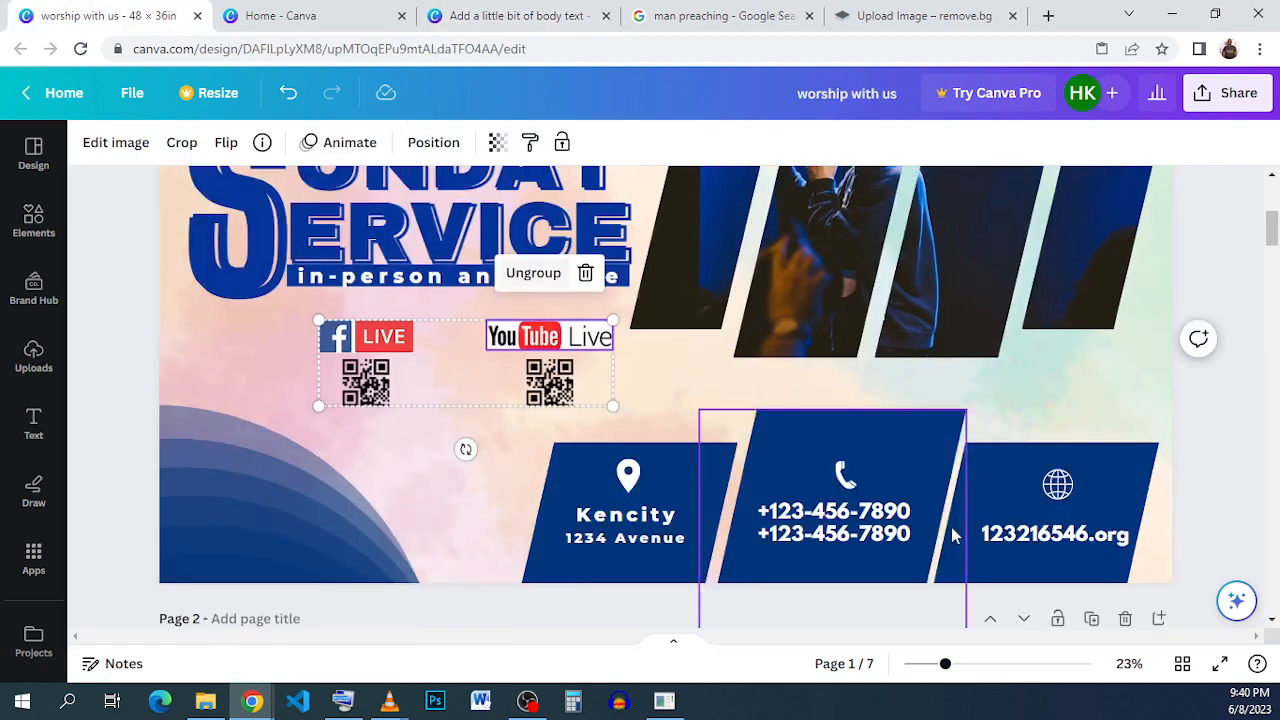
{"action": "triple_click", "coordinate": [660, 532]}
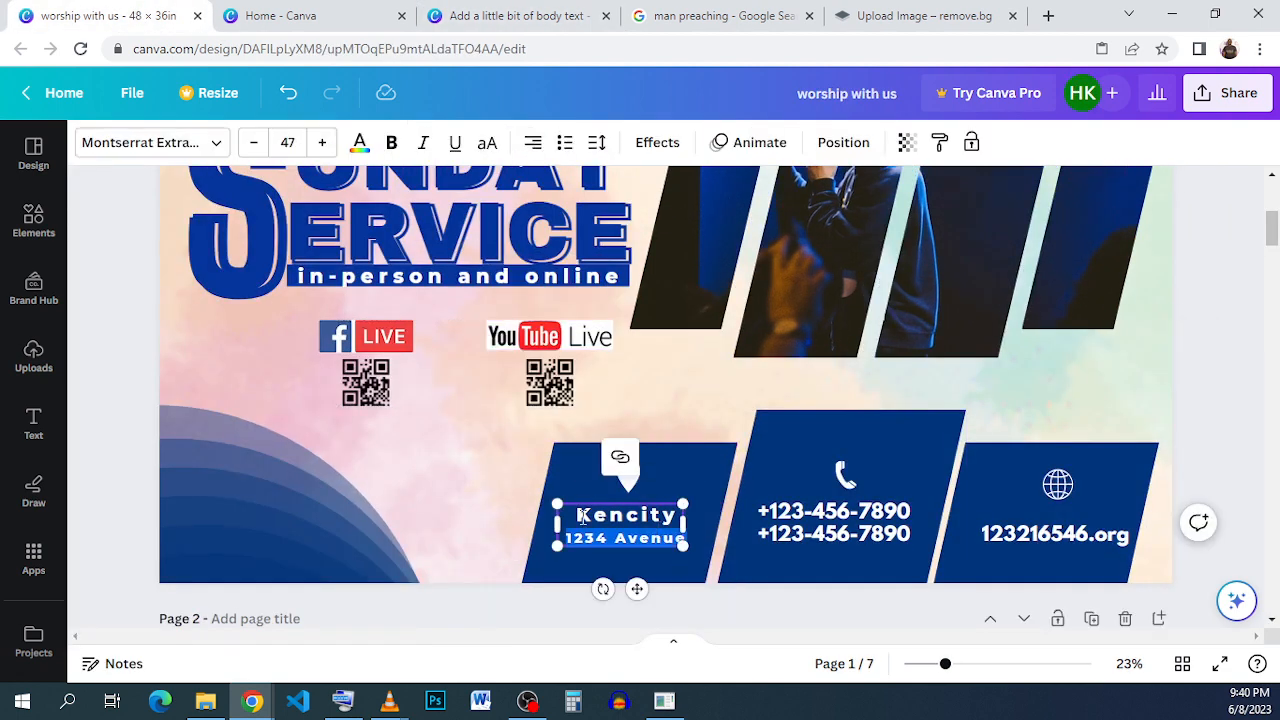
{"action": "left_click_drag", "start_coordinate": [579, 515], "coordinate": [678, 545]}
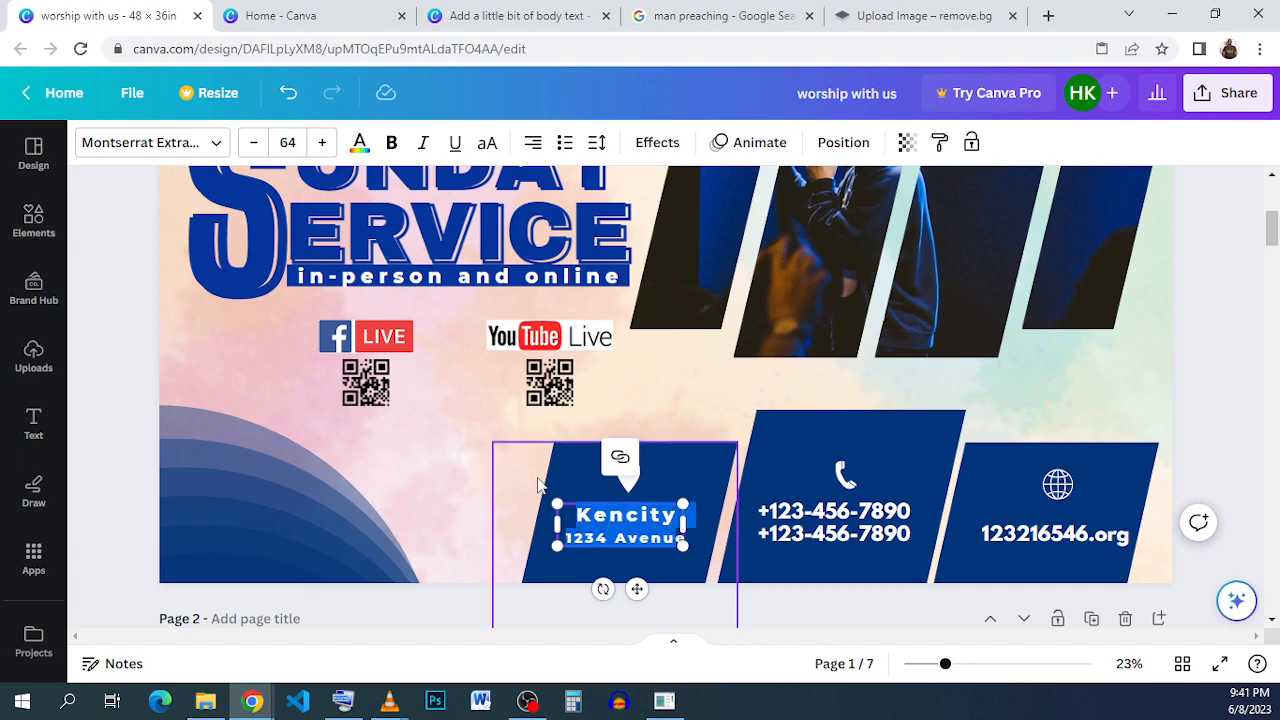
{"action": "left_click", "coordinate": [637, 555]}
{"action": "right_click", "coordinate": [642, 541]}
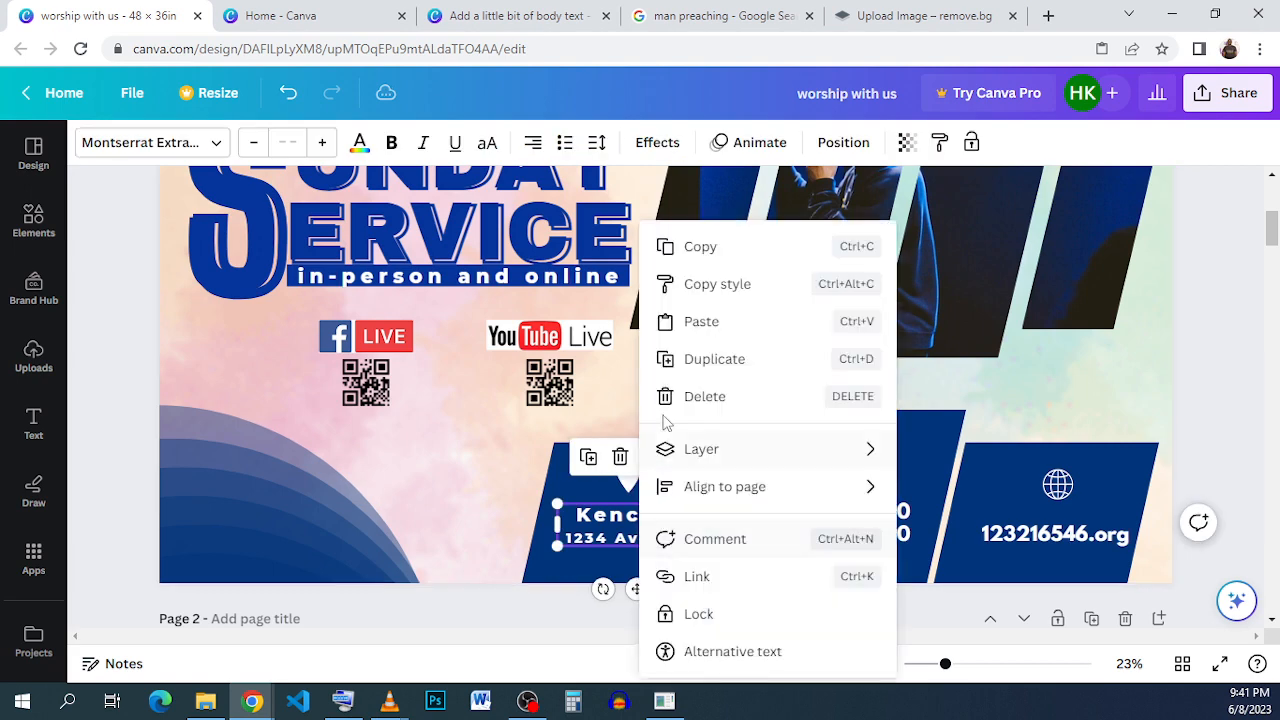
{"action": "left_click", "coordinate": [734, 251]}
{"action": "left_click", "coordinate": [463, 20]}
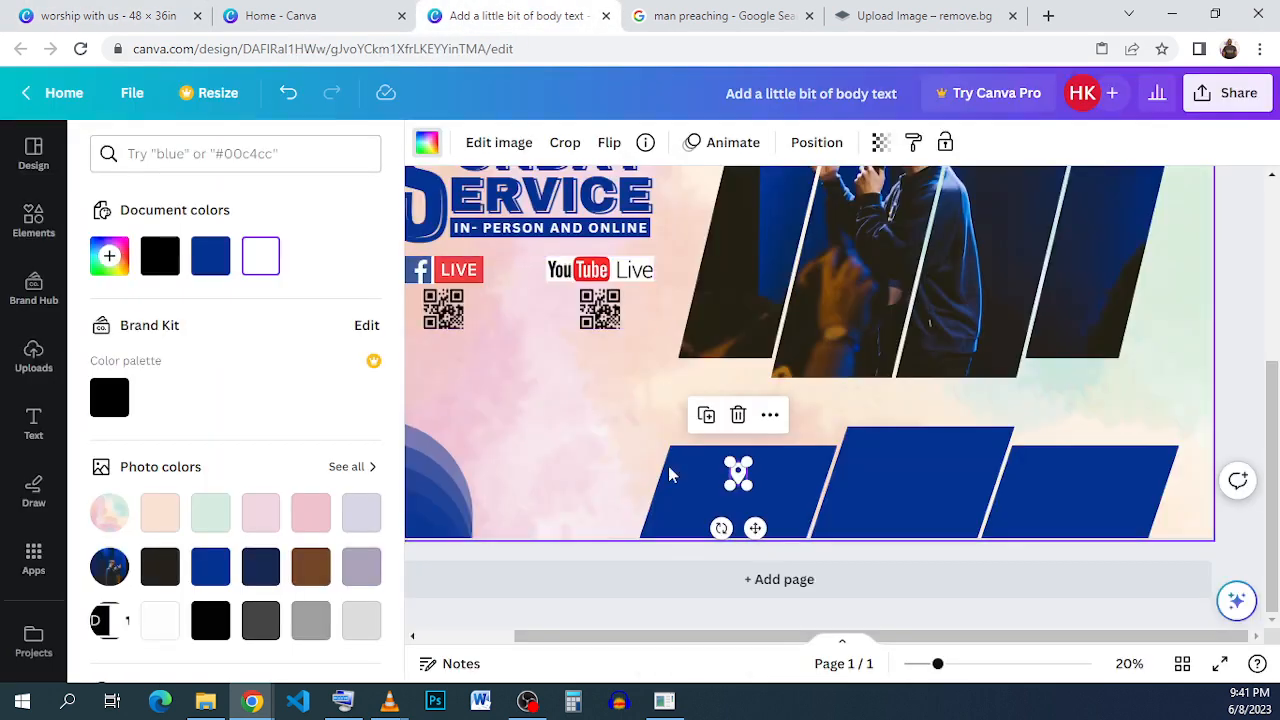
{"action": "right_click", "coordinate": [778, 485]}
{"action": "left_click", "coordinate": [876, 270]}
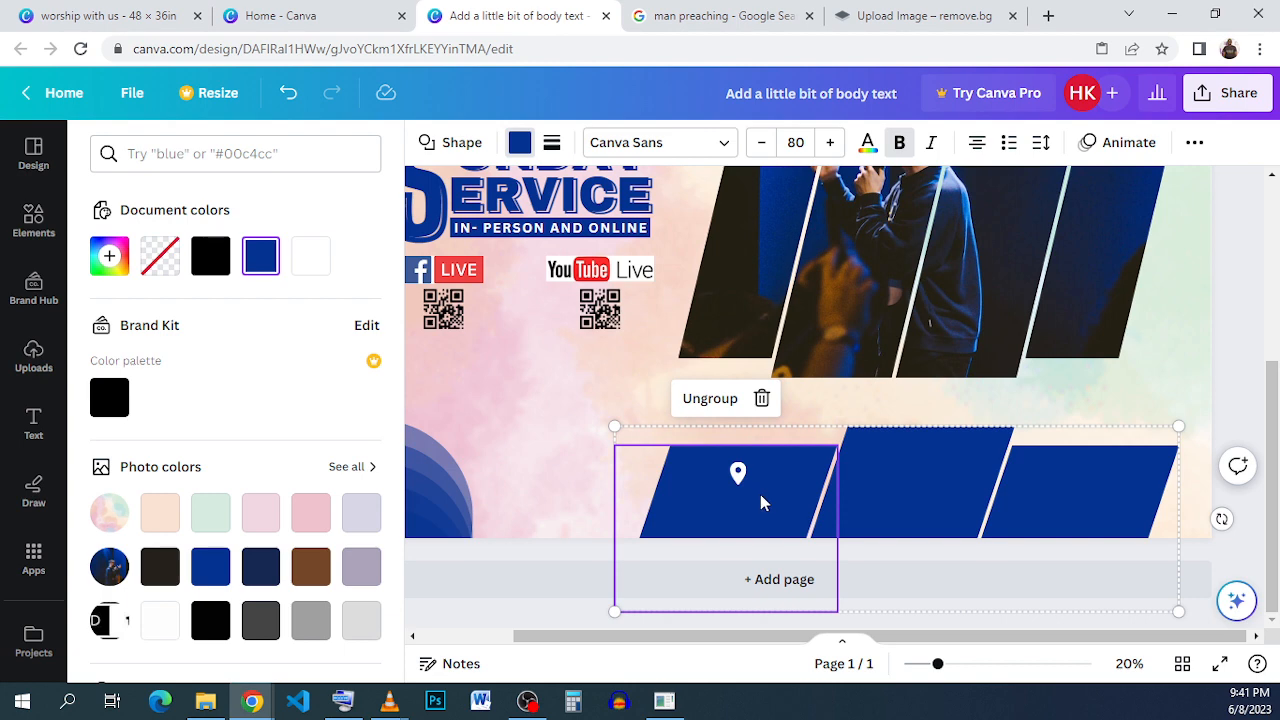
{"action": "left_click", "coordinate": [571, 408]}
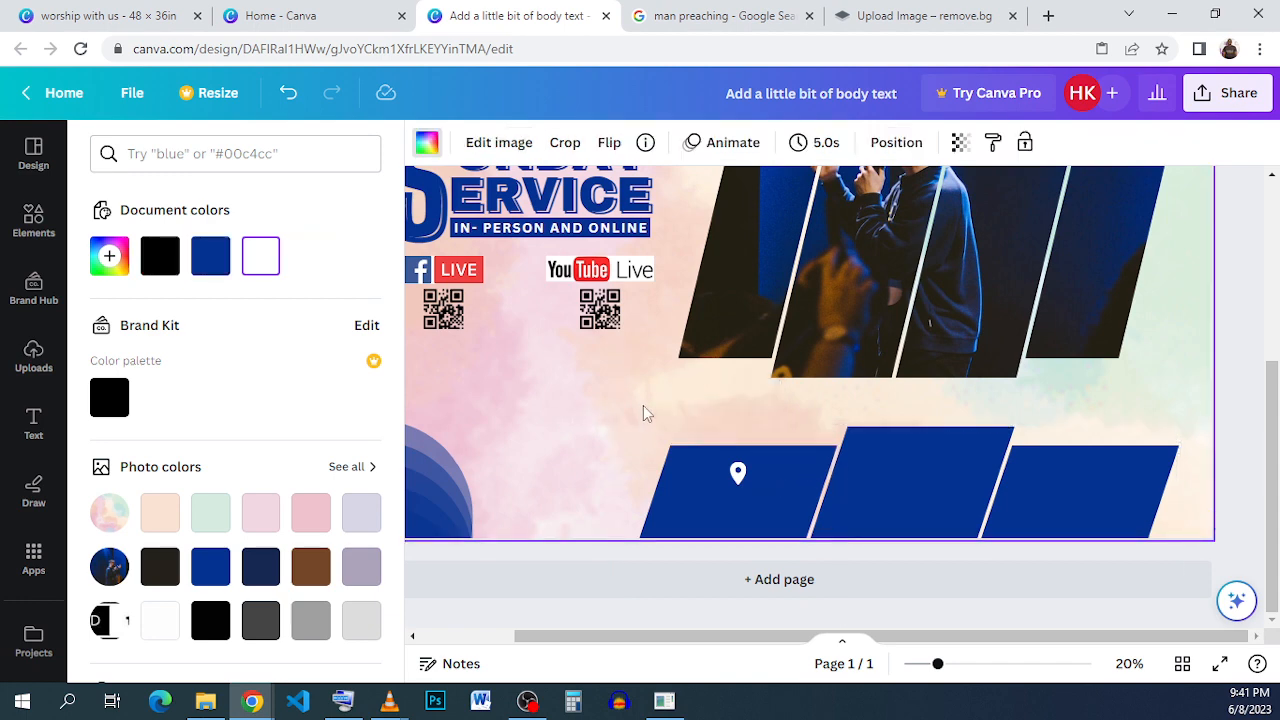
{"action": "scroll", "coordinate": [645, 406], "scroll_direction": "up", "scroll_amount": 3}
{"action": "scroll", "coordinate": [647, 406], "scroll_direction": "down", "scroll_amount": 3}
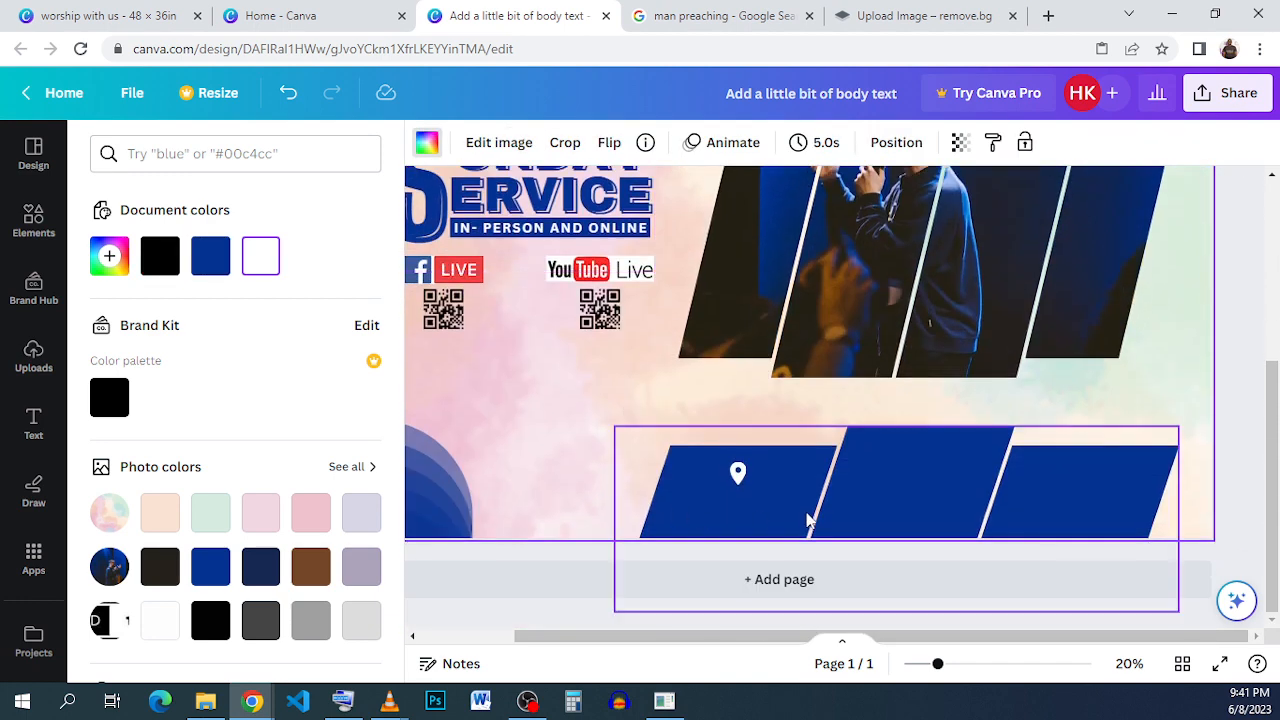
{"action": "key", "text": "ctrl+v"}
{"action": "scroll", "coordinate": [762, 648], "scroll_direction": "left", "scroll_amount": 3}
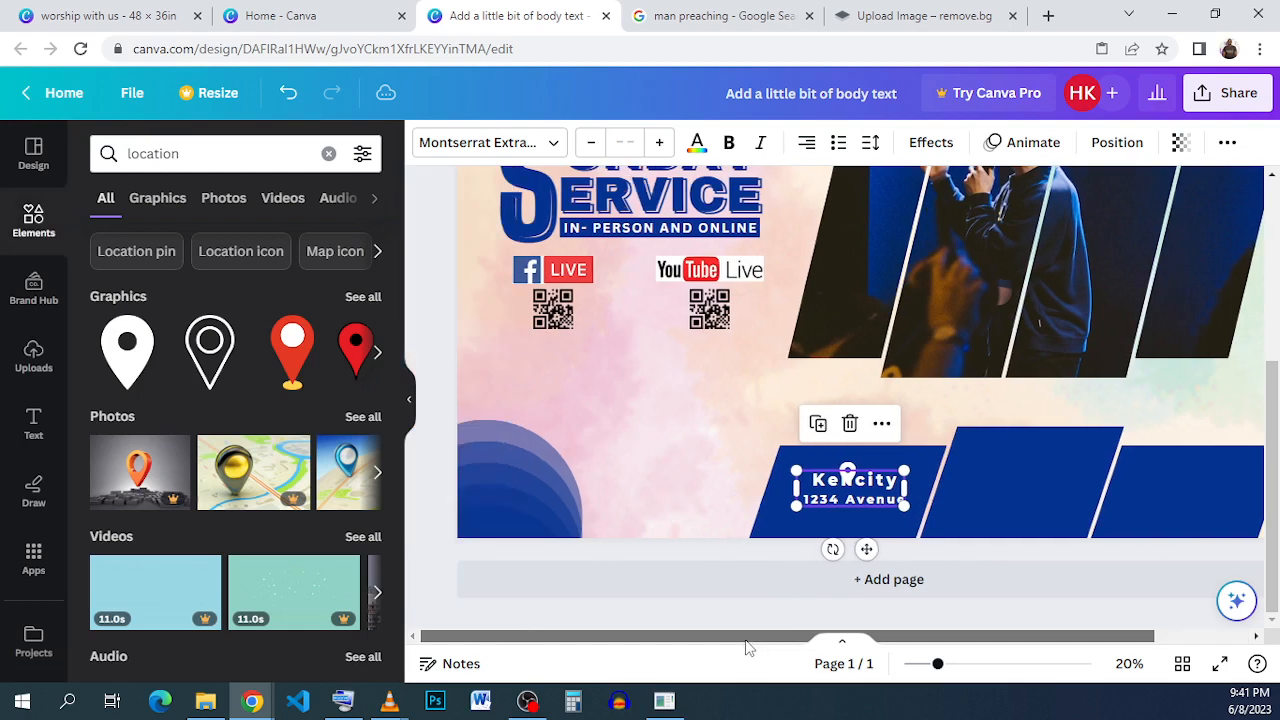
{"action": "left_click_drag", "start_coordinate": [872, 492], "coordinate": [866, 506]}
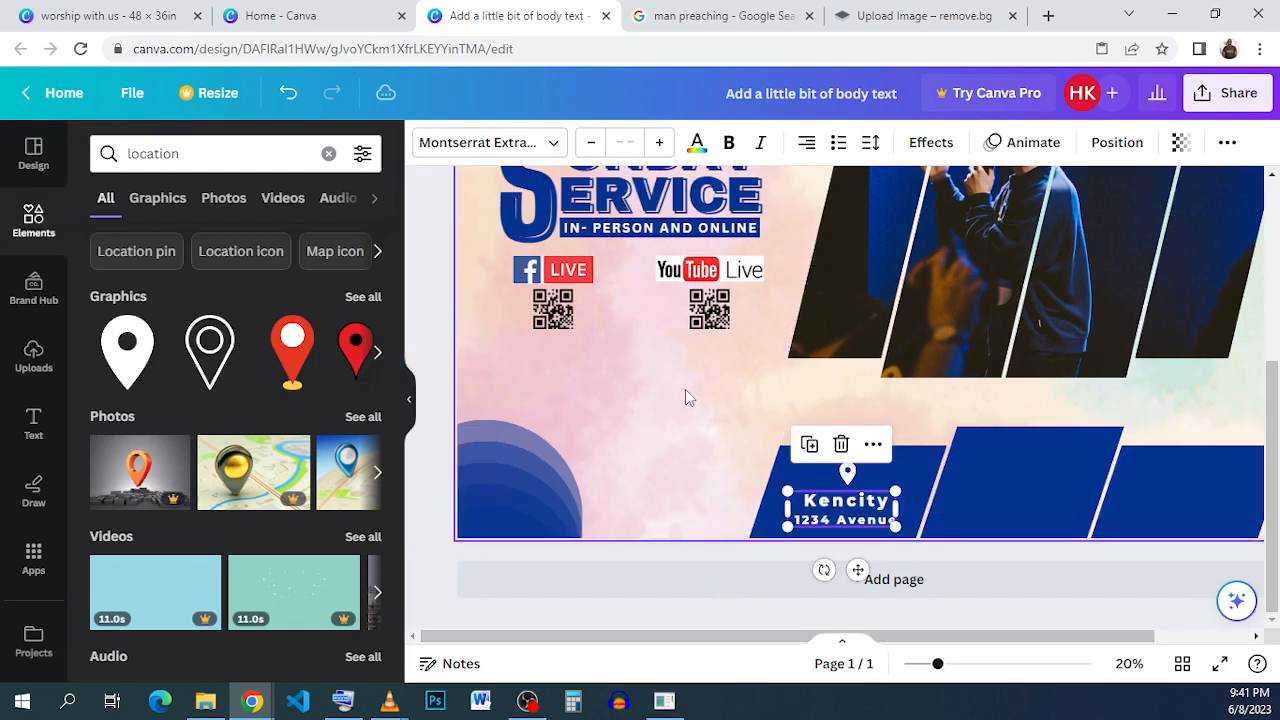
{"action": "left_click", "coordinate": [685, 389]}
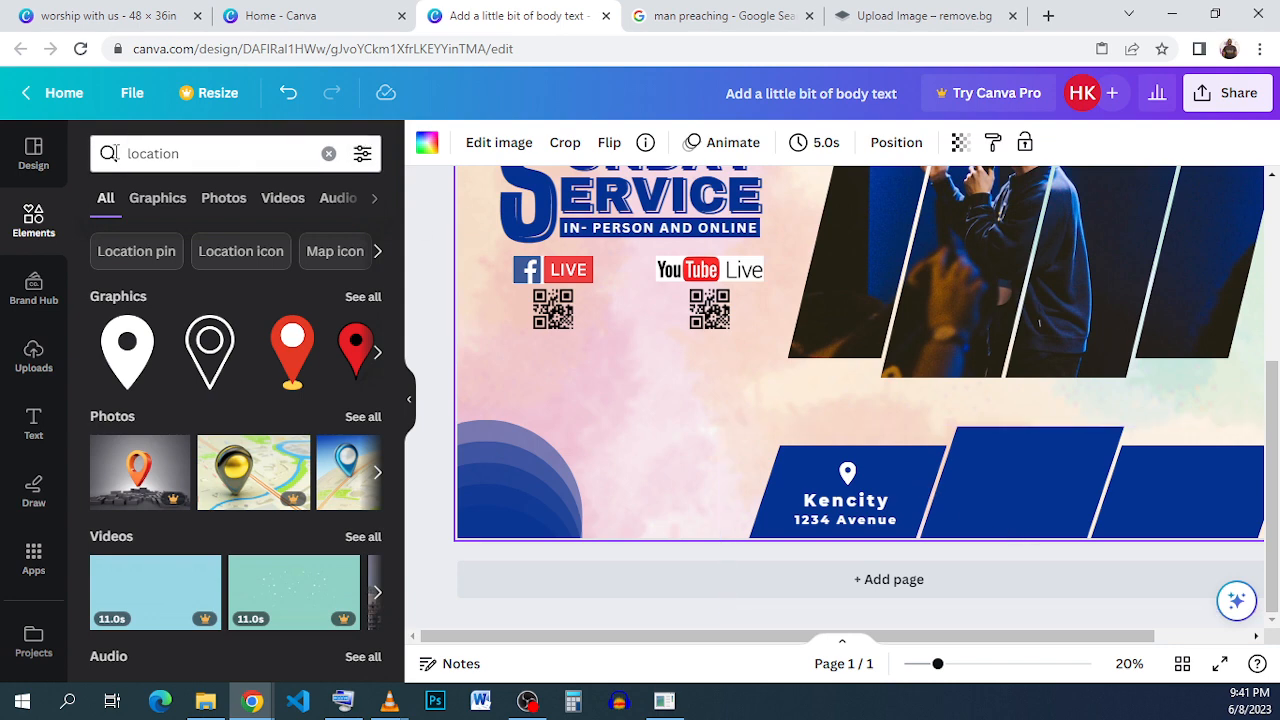
- Search for call icon, add a phone icon, shrink it onto the middle panel and color it white
{"action": "left_click", "coordinate": [131, 157]}
{"action": "double_click", "coordinate": [135, 160]}
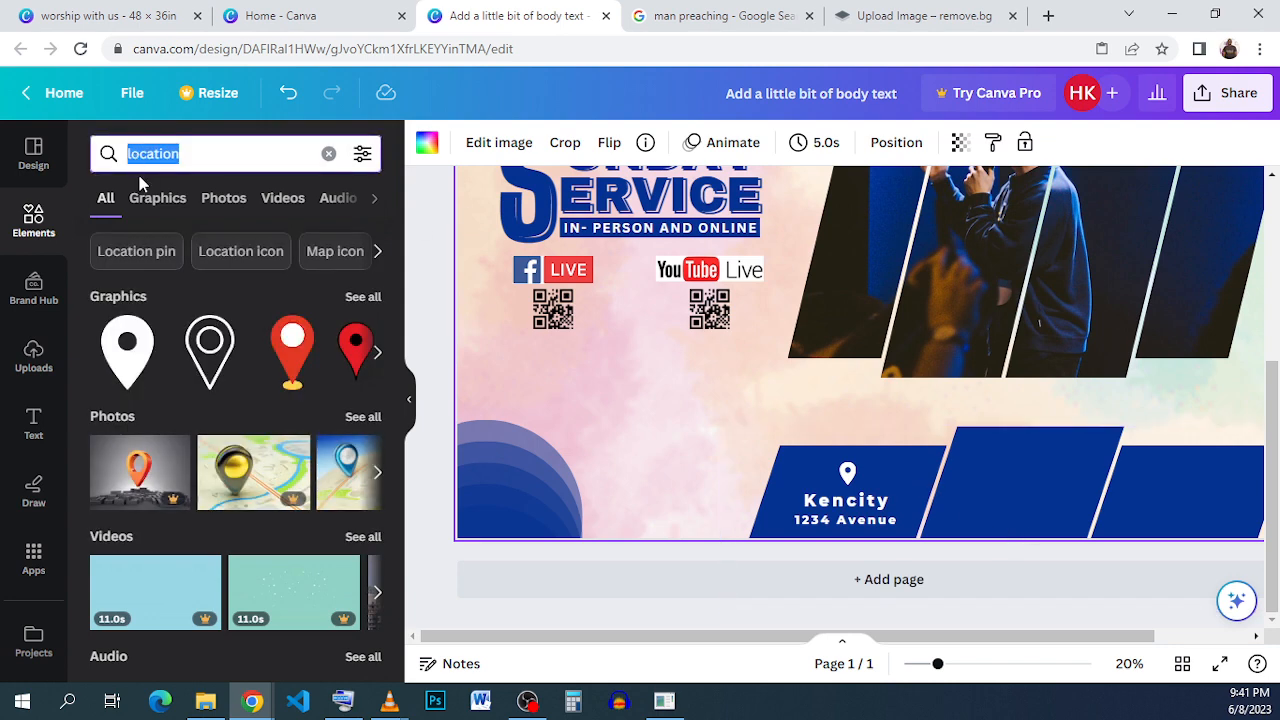
{"action": "type", "text": "CALL"}
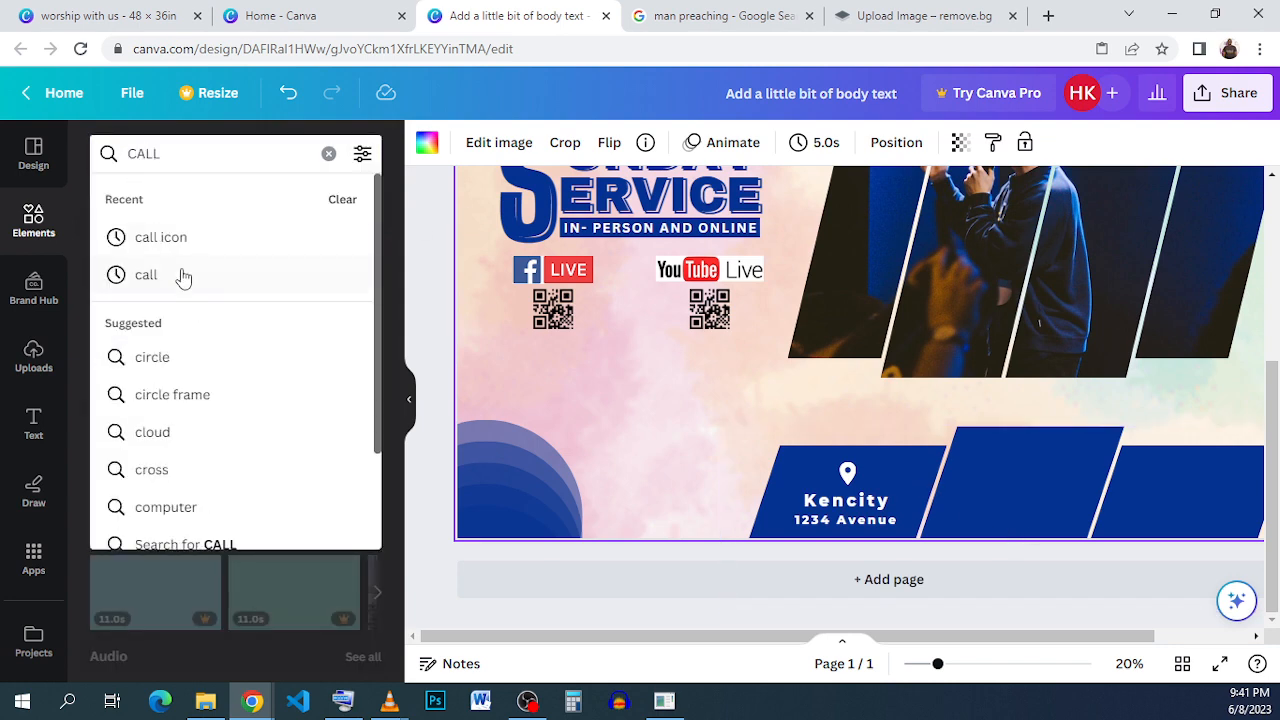
{"action": "left_click", "coordinate": [195, 240]}
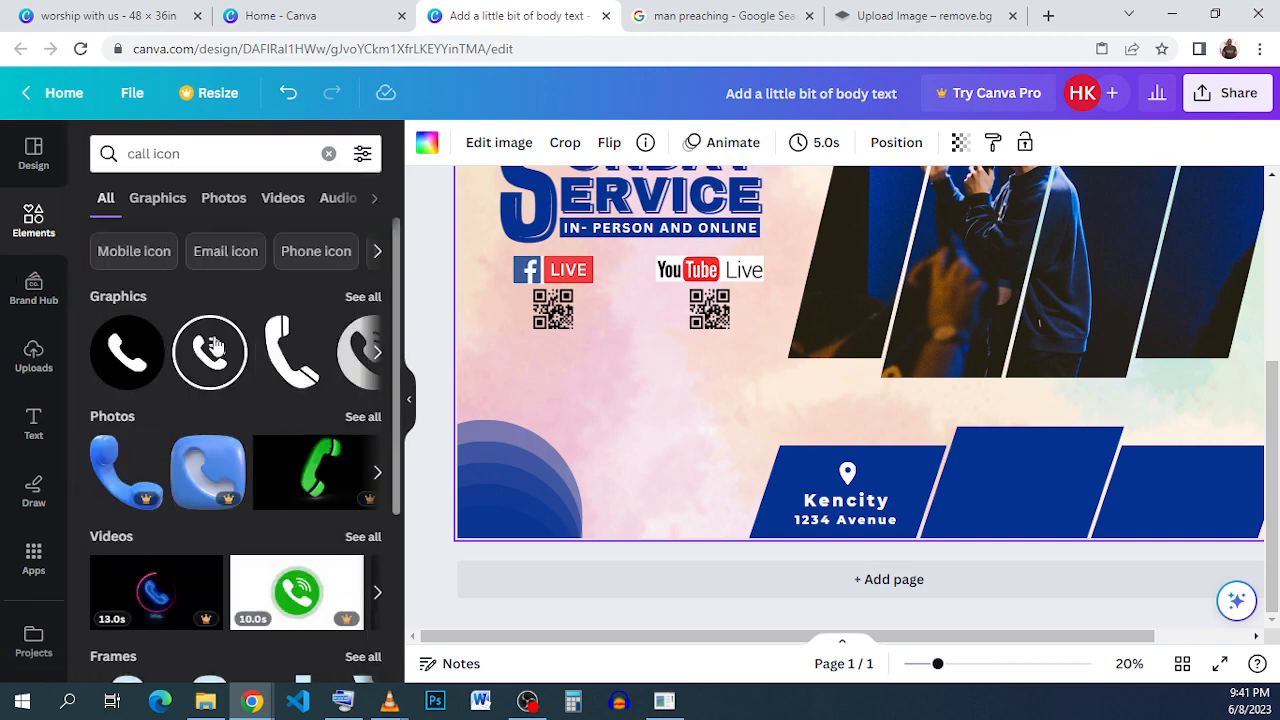
{"action": "left_click_drag", "start_coordinate": [897, 291], "coordinate": [978, 437]}
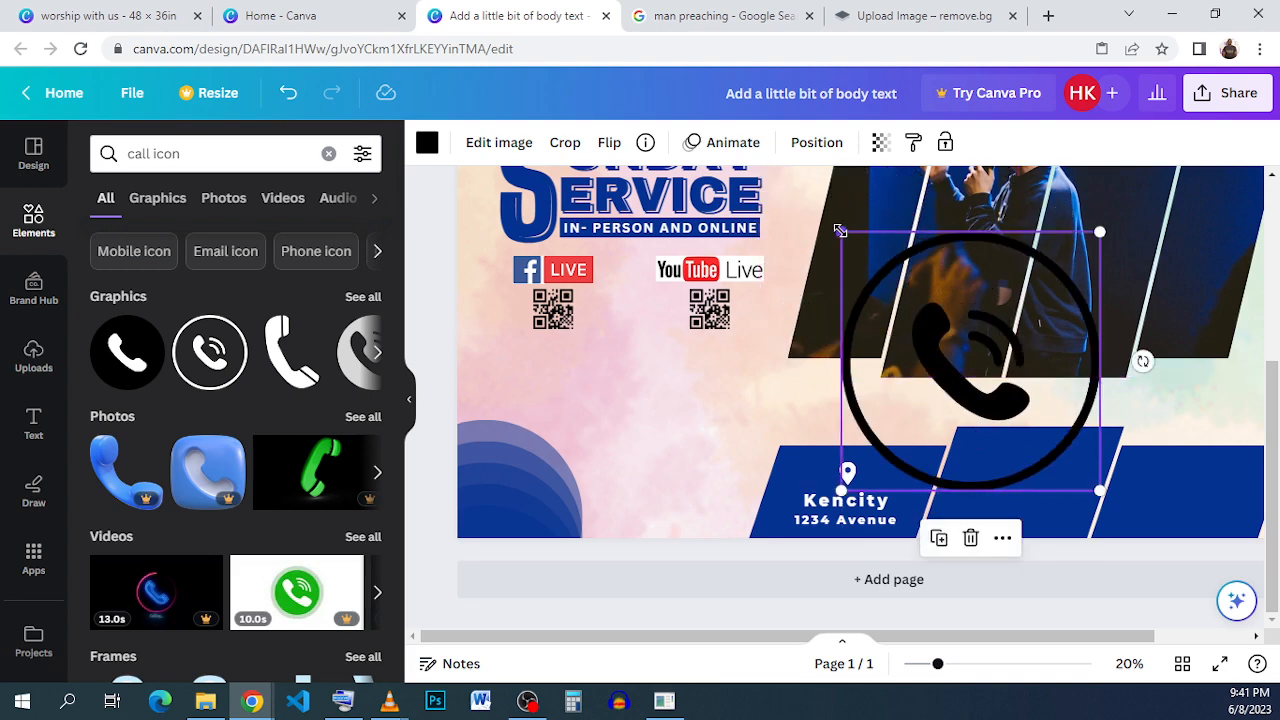
{"action": "left_click_drag", "start_coordinate": [841, 232], "coordinate": [1070, 473]}
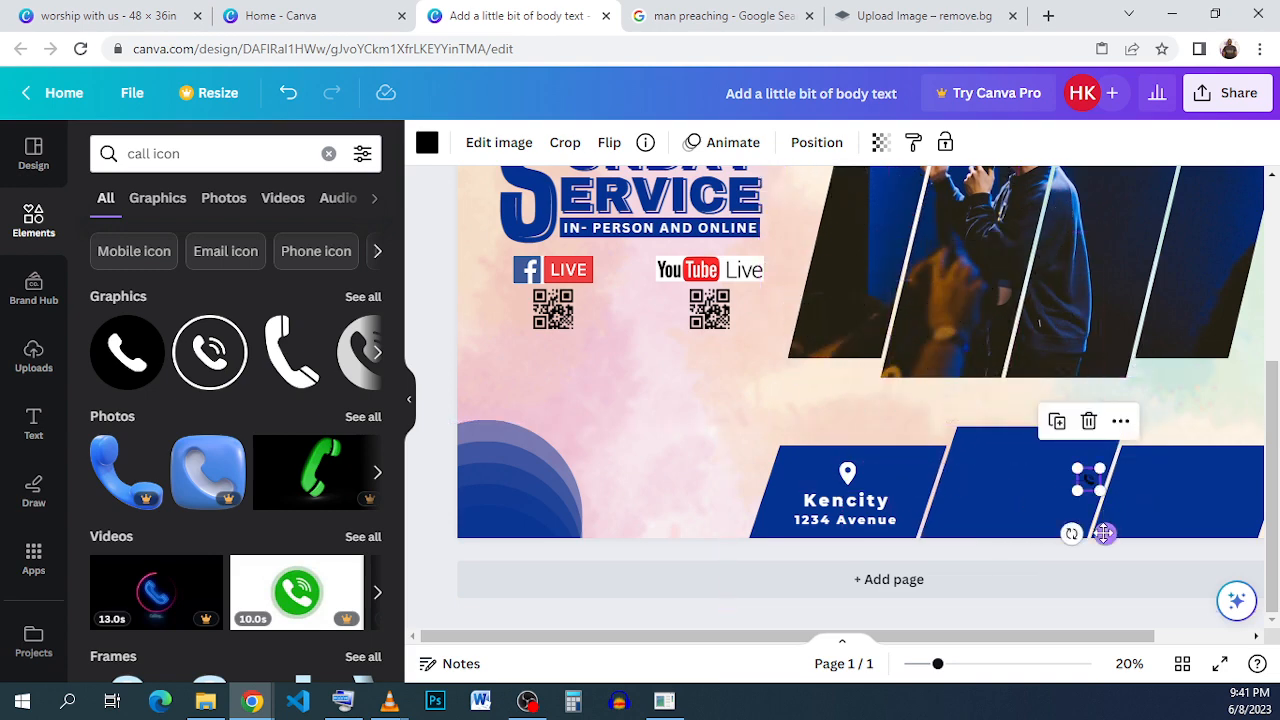
{"action": "left_click_drag", "start_coordinate": [1071, 532], "coordinate": [1053, 532]}
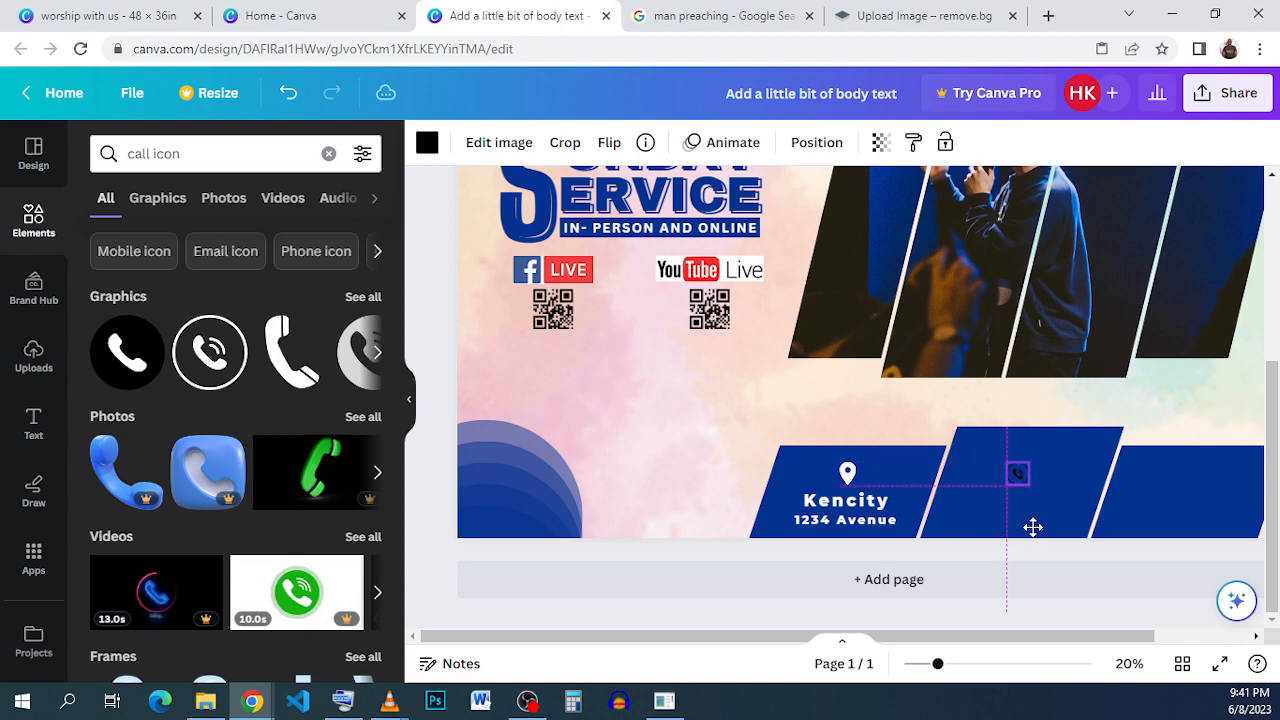
{"action": "left_click_drag", "start_coordinate": [1034, 527], "coordinate": [1034, 527]}
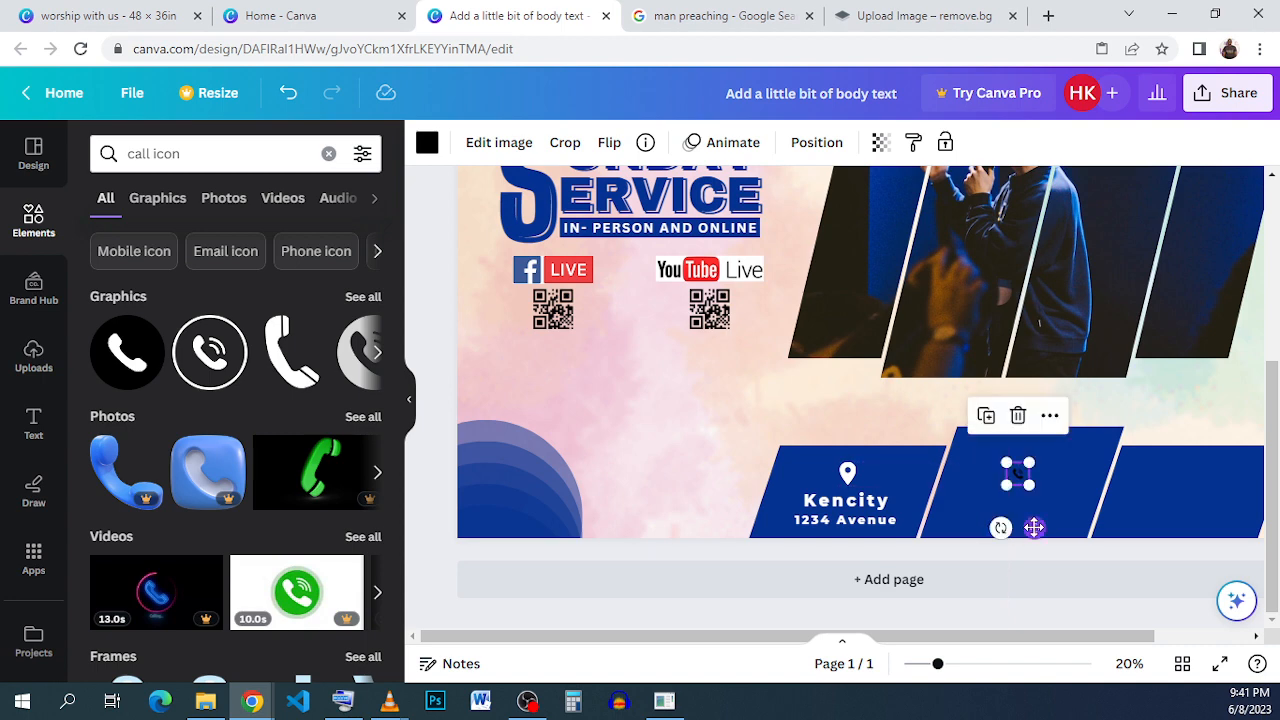
{"action": "left_click", "coordinate": [427, 142]}
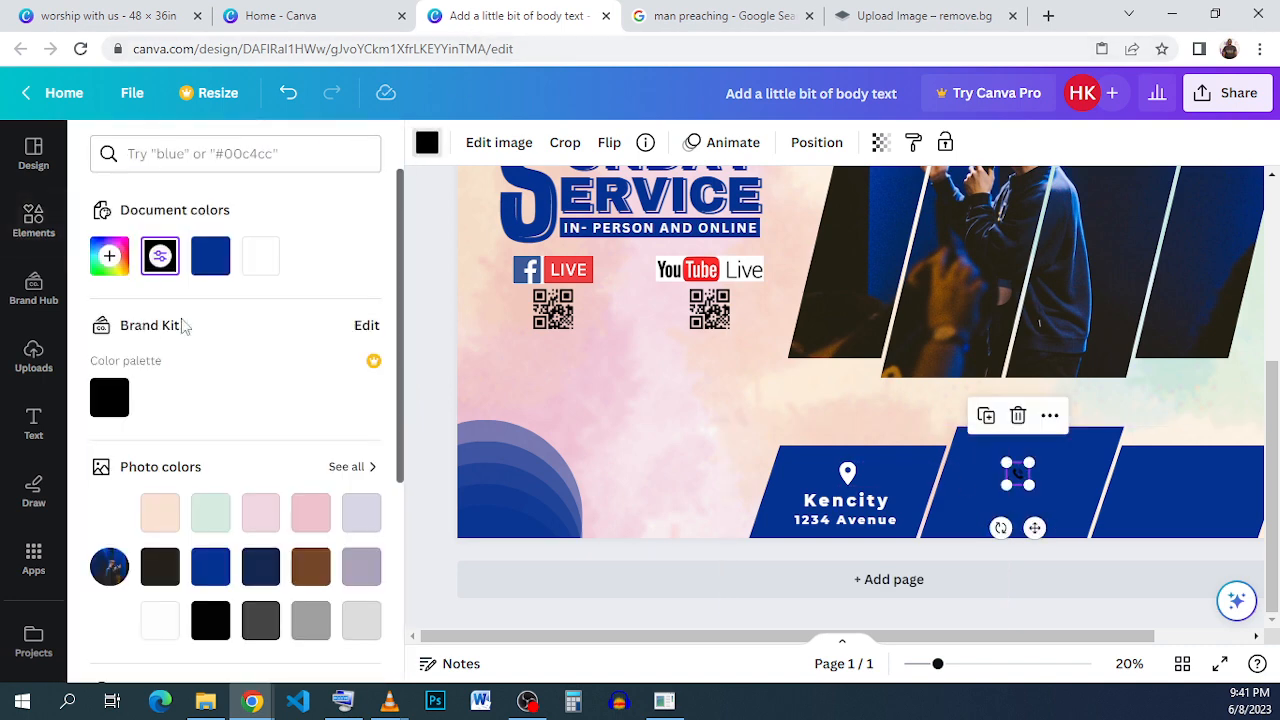
{"action": "left_click", "coordinate": [261, 256]}
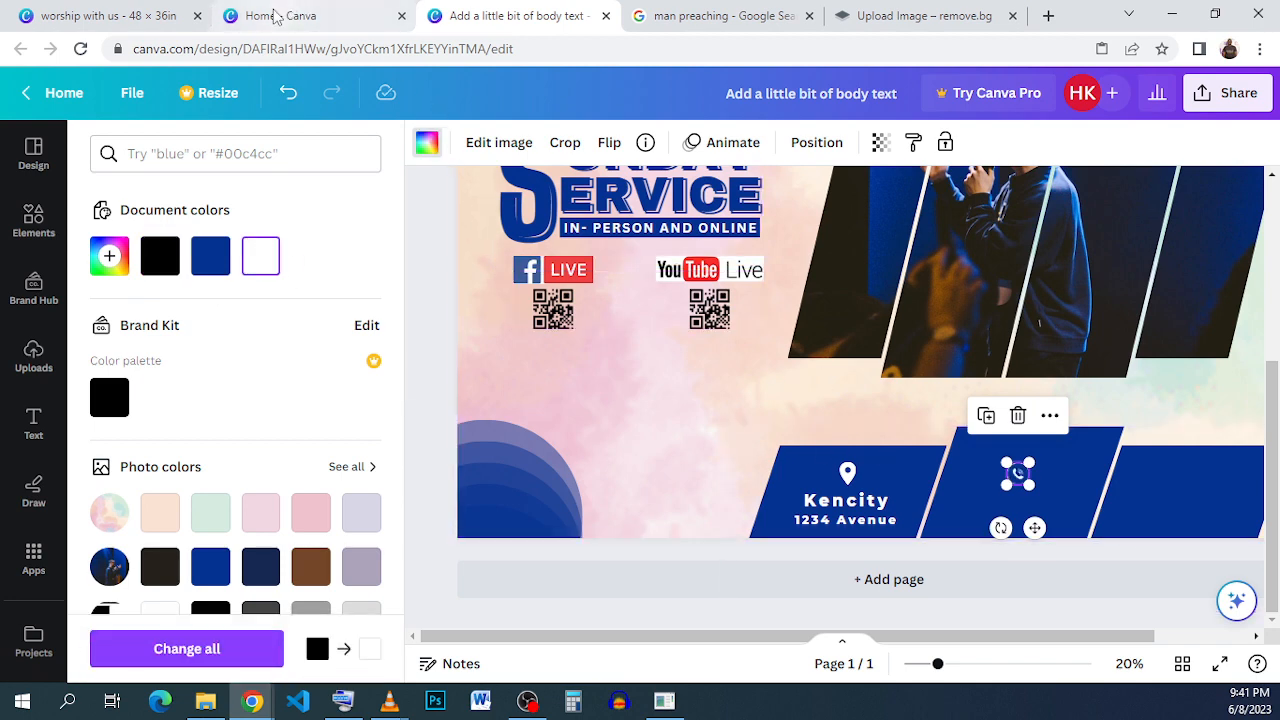
- Copy the phone number text from the reference flyer and paste it beneath the call icon on the middle panel
{"action": "left_click", "coordinate": [100, 15]}
{"action": "right_click", "coordinate": [804, 520]}
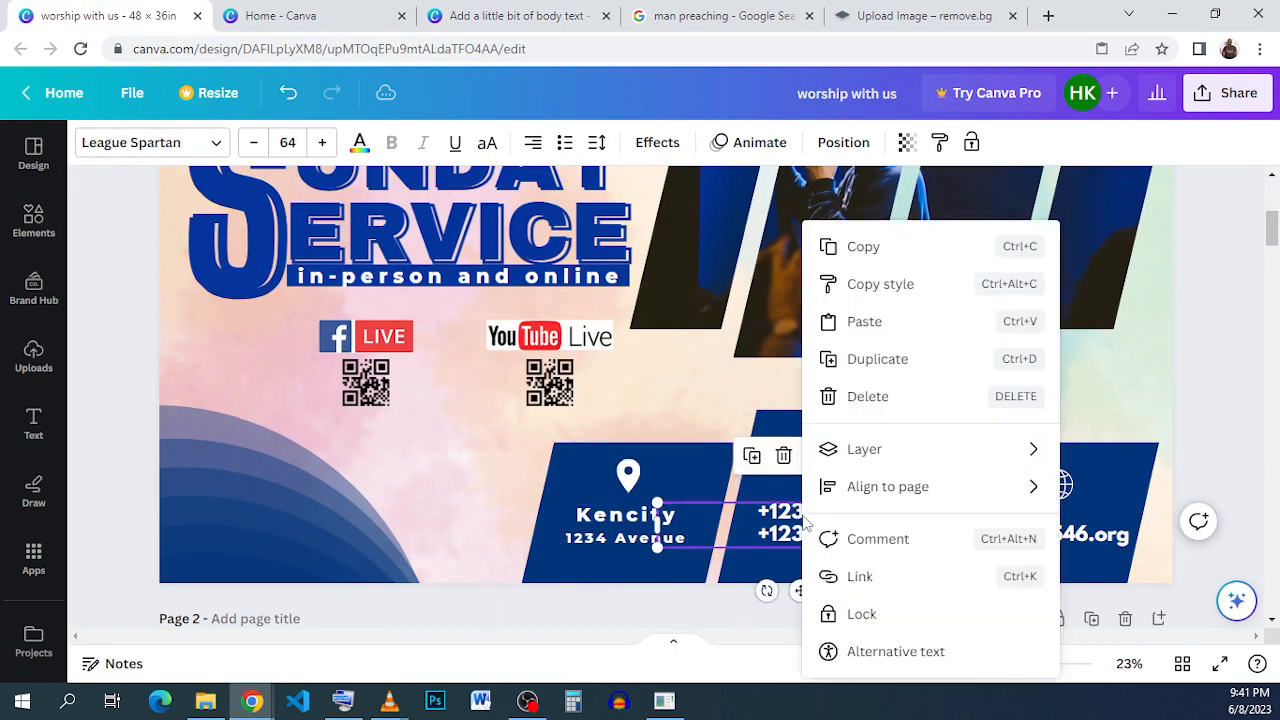
{"action": "left_click", "coordinate": [873, 289]}
{"action": "left_click", "coordinate": [505, 15]}
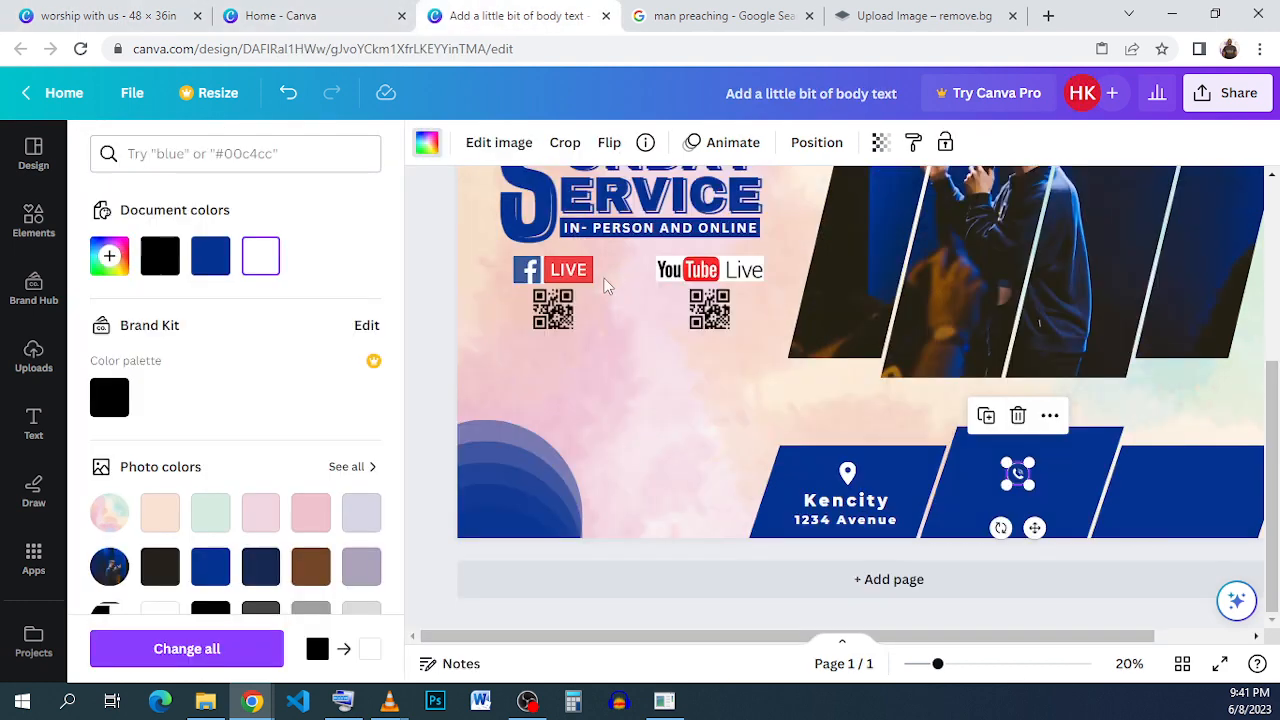
{"action": "right_click", "coordinate": [937, 484]}
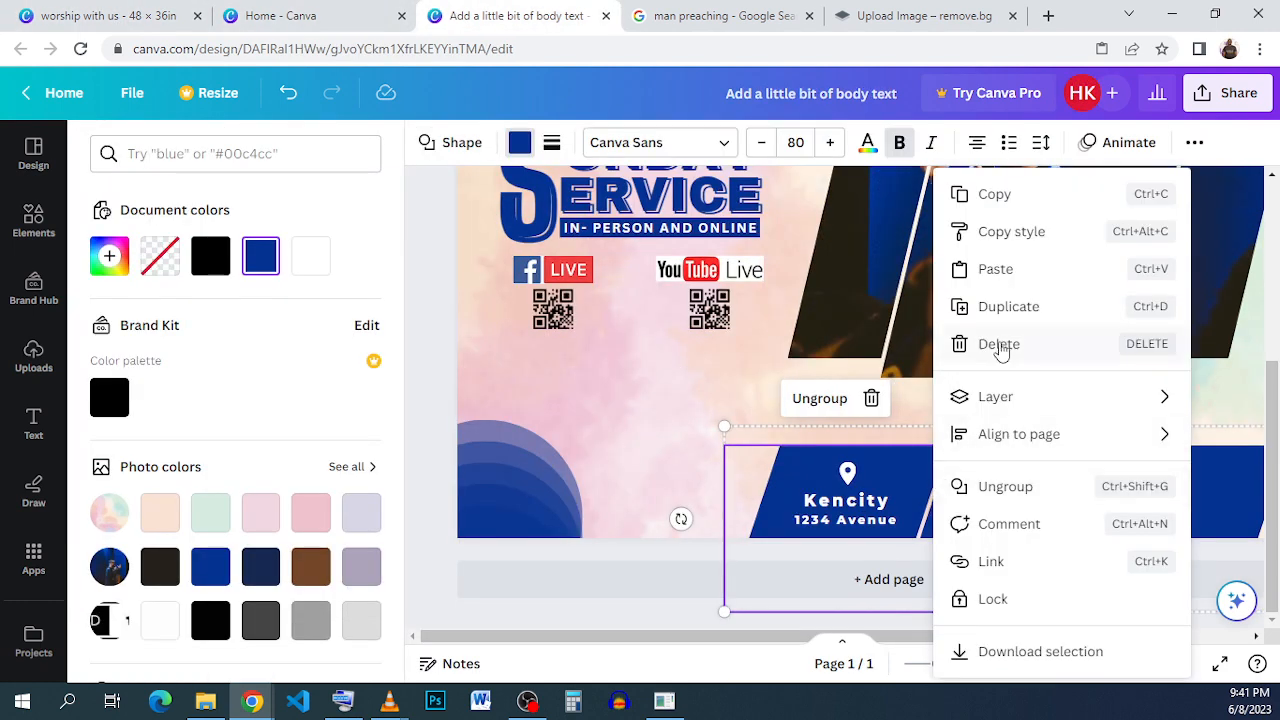
{"action": "left_click", "coordinate": [1016, 287]}
{"action": "left_click_drag", "start_coordinate": [998, 502], "coordinate": [983, 514]}
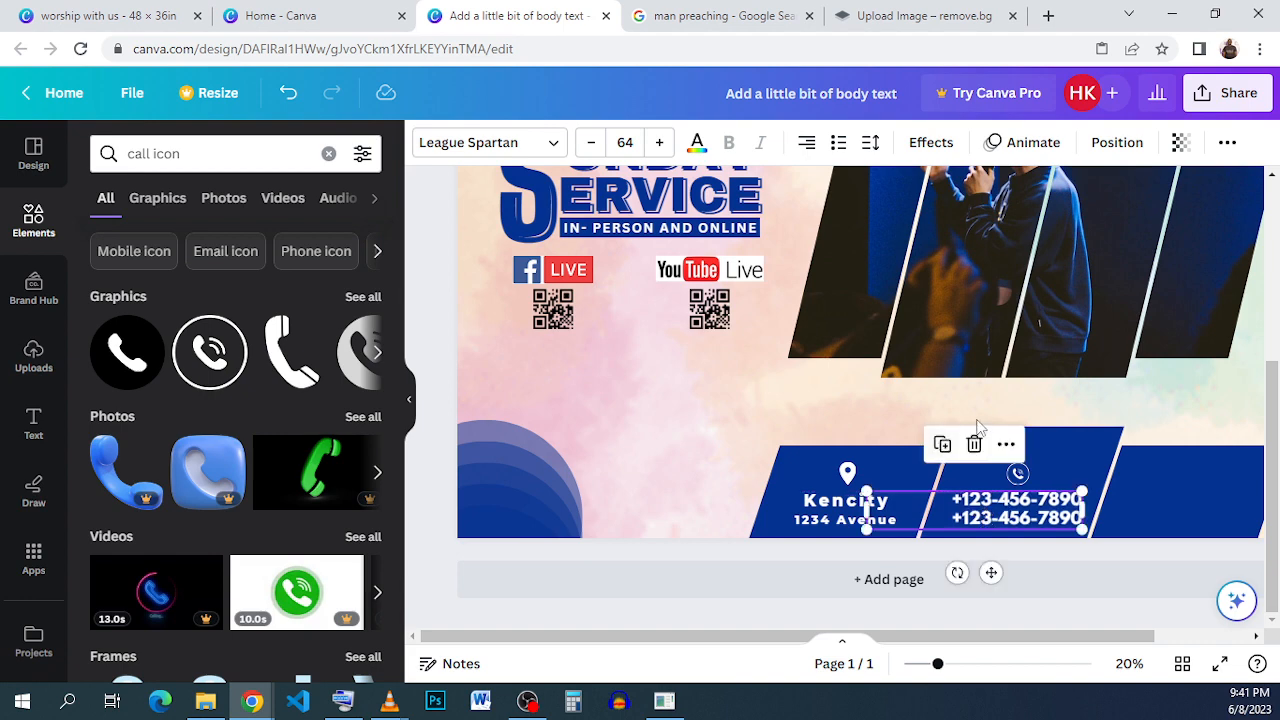
{"action": "left_click", "coordinate": [1020, 391]}
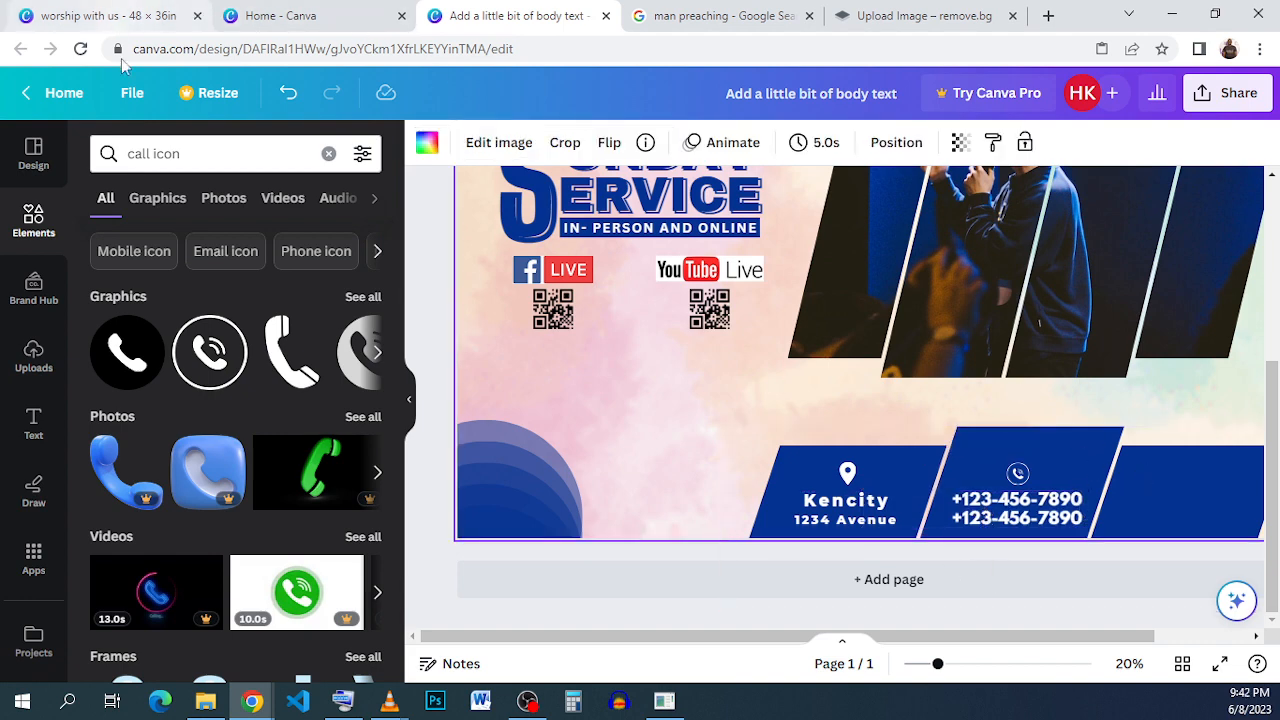
- Search the elements for globe, add a globe icon and shrink it onto the third slanted panel
{"action": "triple_click", "coordinate": [194, 154]}
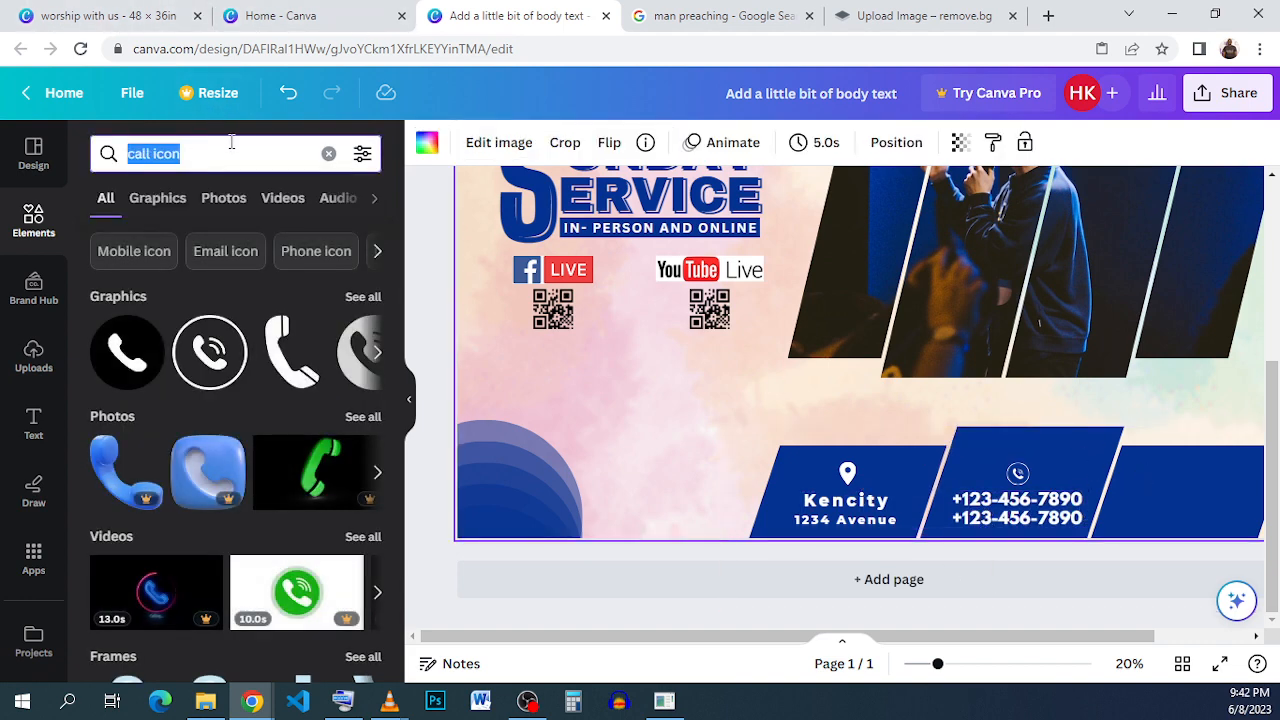
{"action": "type", "text": "L"}
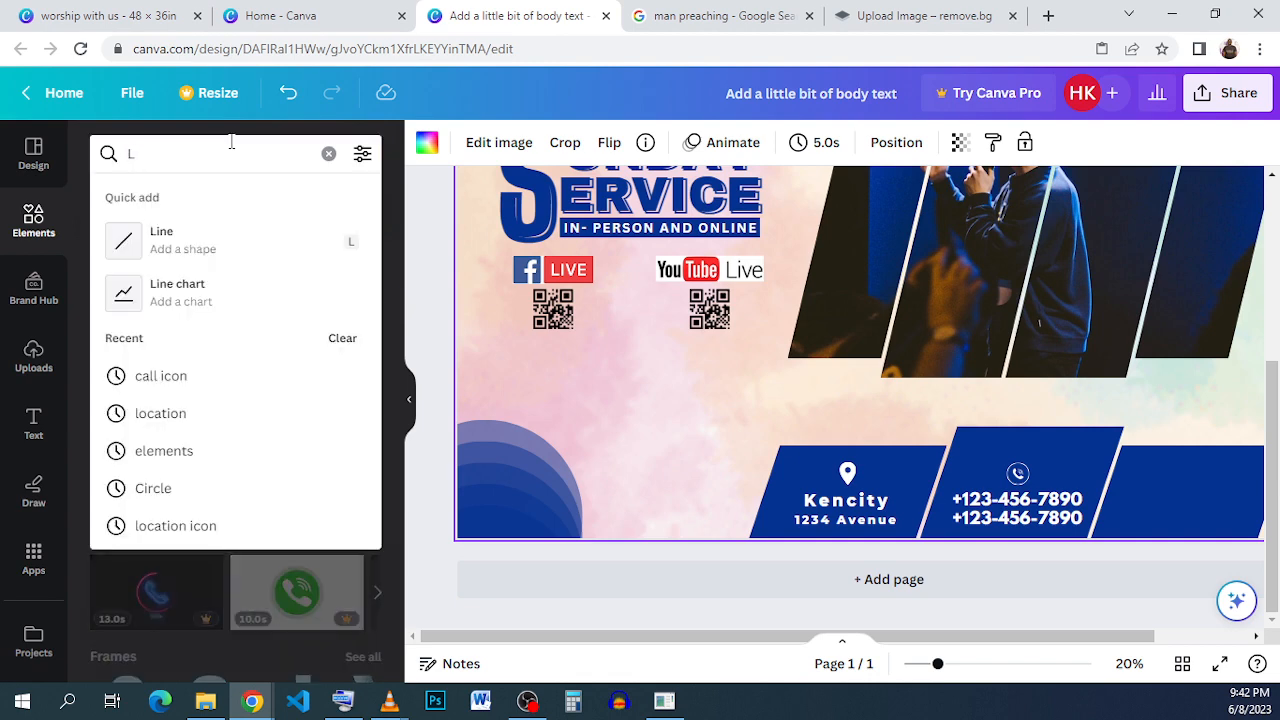
{"action": "type", "text": "GLO"}
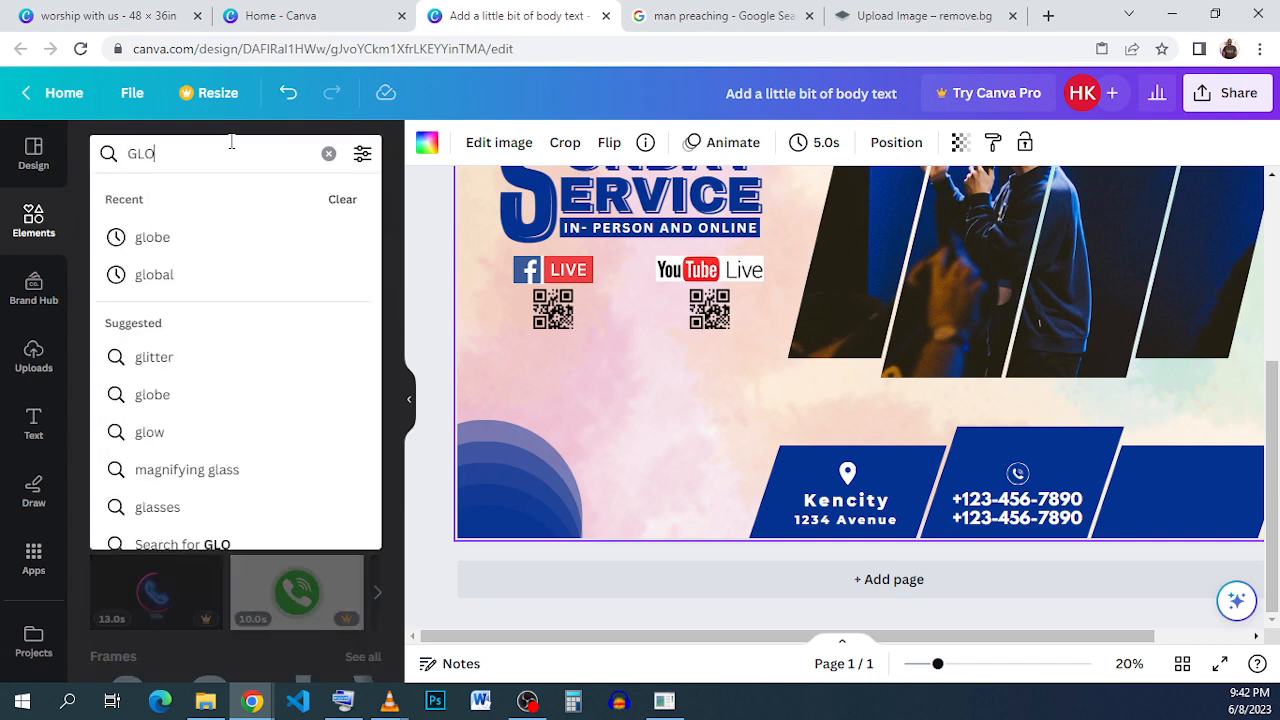
{"action": "left_click", "coordinate": [202, 226]}
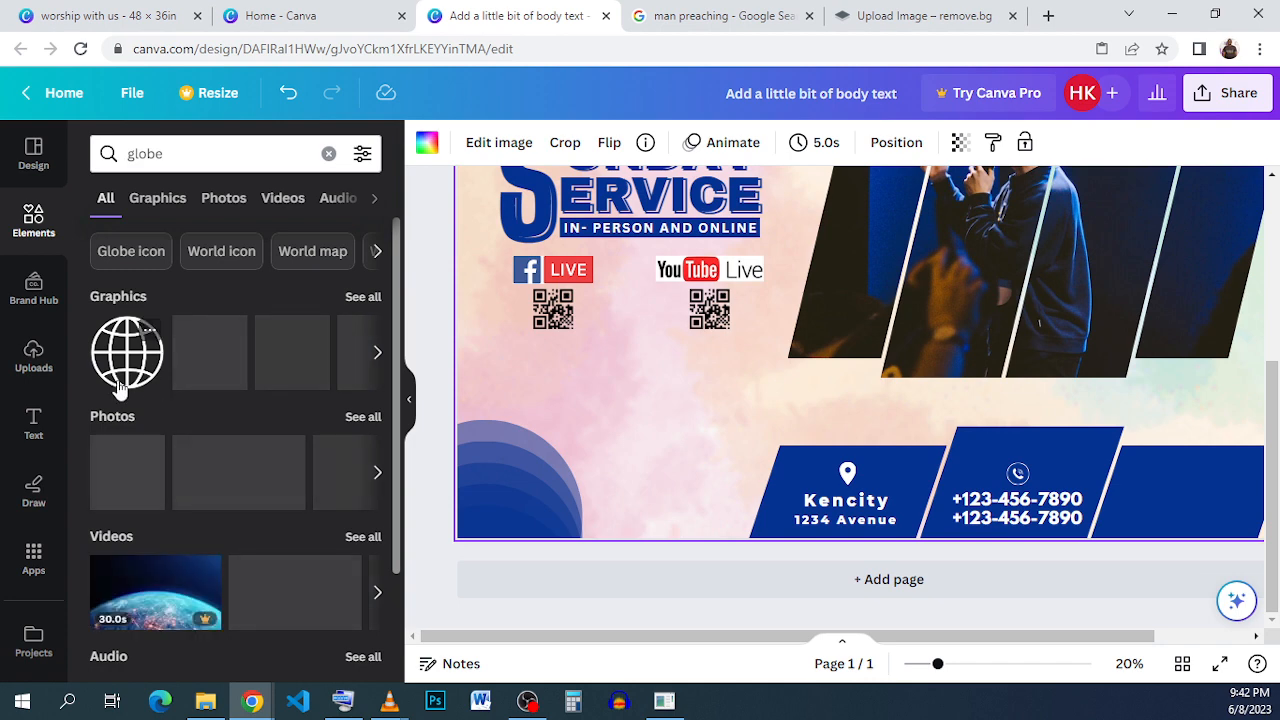
{"action": "left_click", "coordinate": [122, 380]}
{"action": "left_click_drag", "start_coordinate": [903, 260], "coordinate": [1115, 363]}
{"action": "left_click_drag", "start_coordinate": [970, 222], "coordinate": [1198, 478]}
{"action": "left_click_drag", "start_coordinate": [1237, 535], "coordinate": [1213, 537]}
- Copy the website text from the reference flyer and paste it beneath the globe on the third panel
{"action": "left_click", "coordinate": [118, 19]}
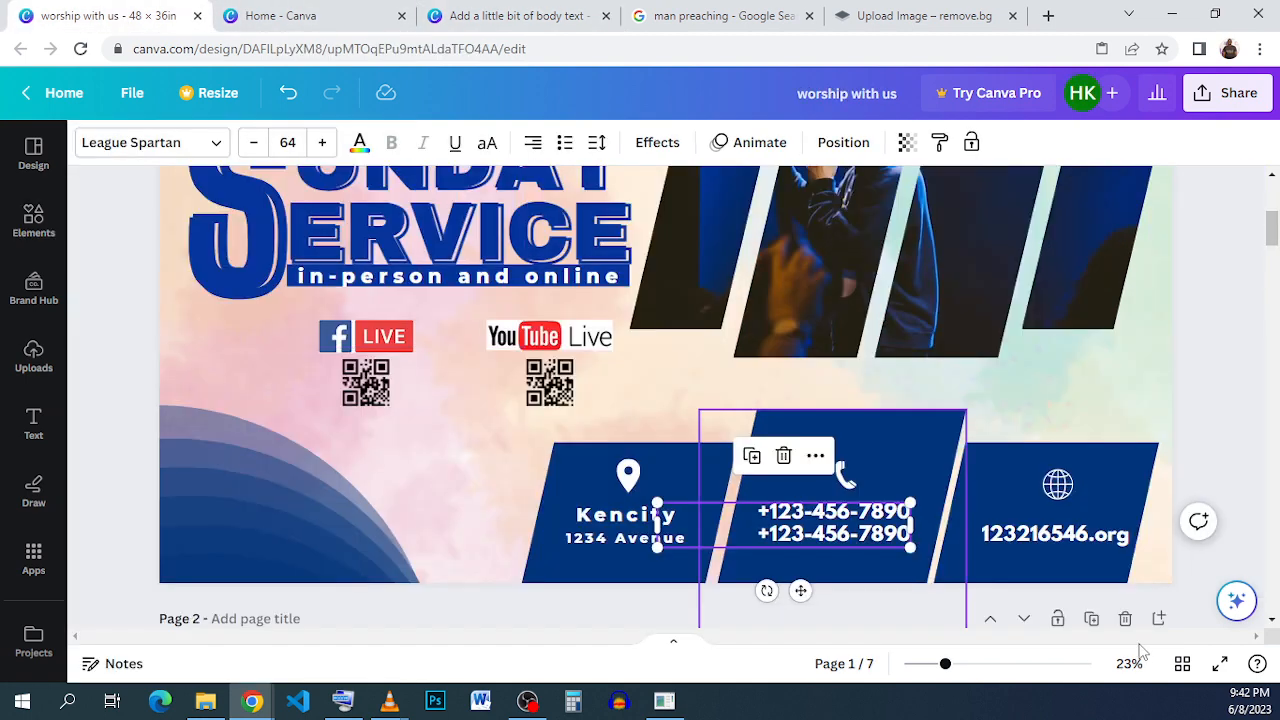
{"action": "right_click", "coordinate": [1145, 430]}
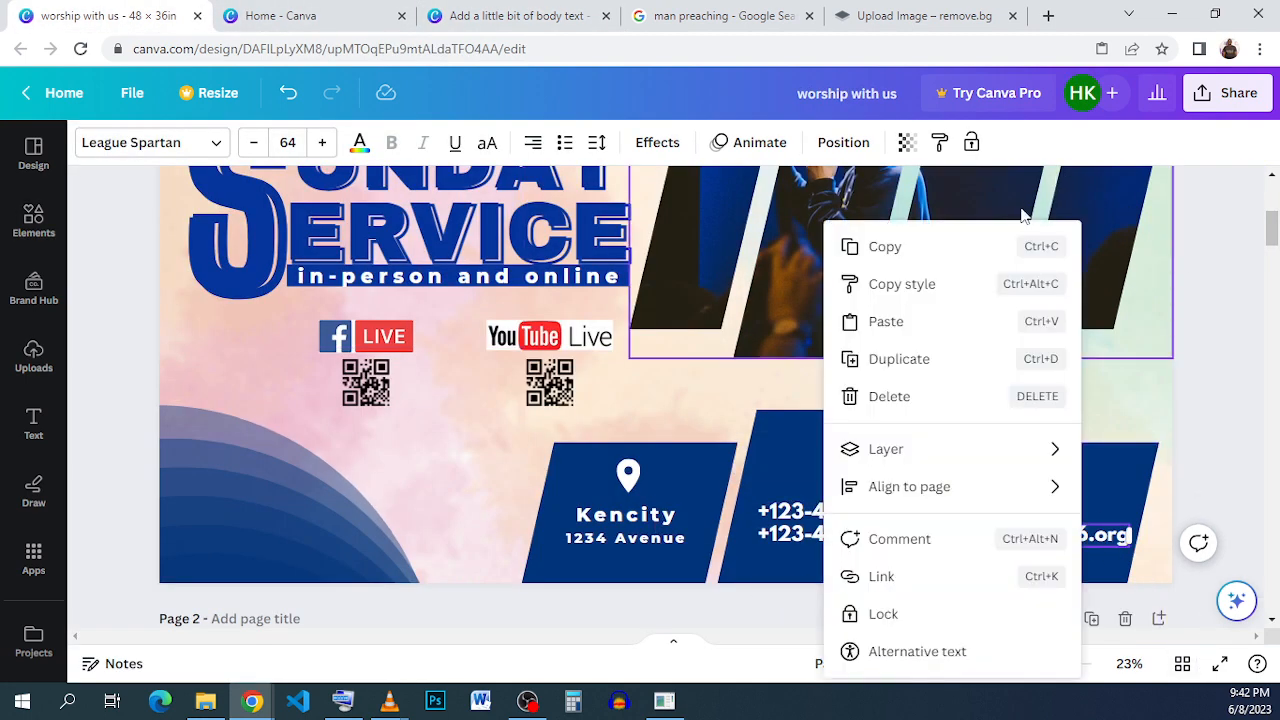
{"action": "left_click", "coordinate": [955, 252]}
{"action": "left_click", "coordinate": [553, 15]}
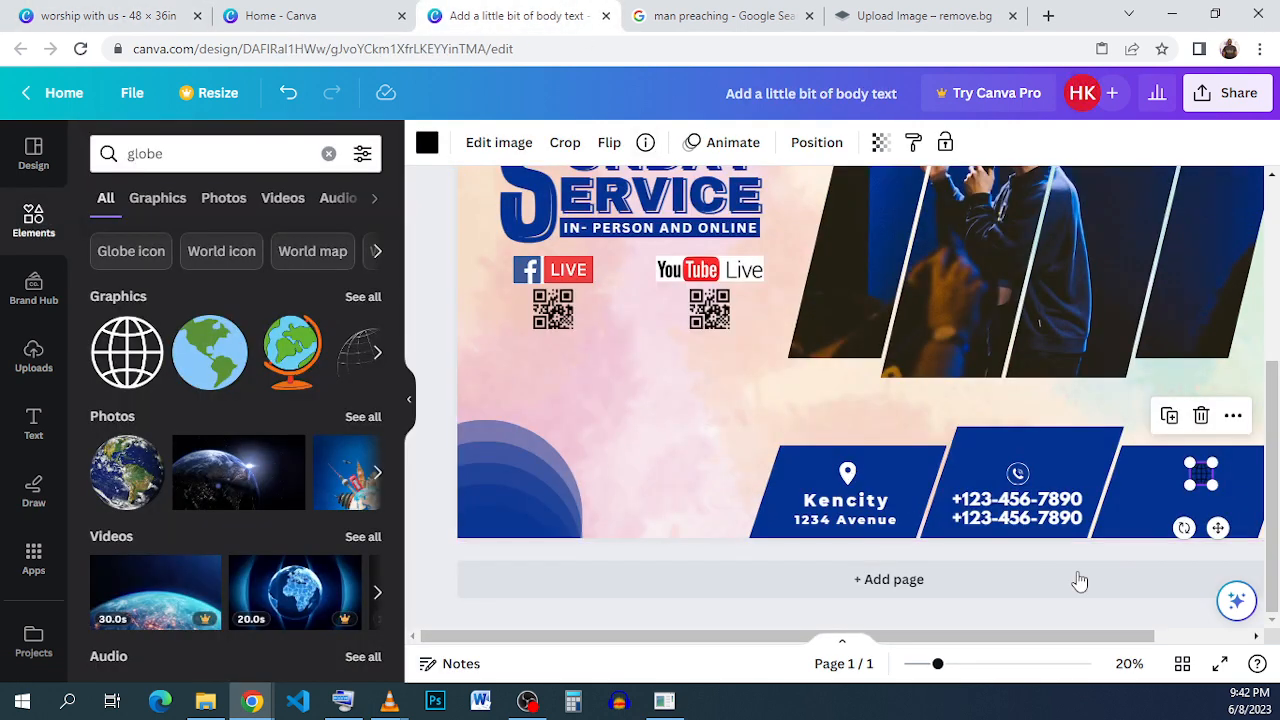
{"action": "left_click", "coordinate": [1155, 548]}
{"action": "right_click", "coordinate": [1155, 533]}
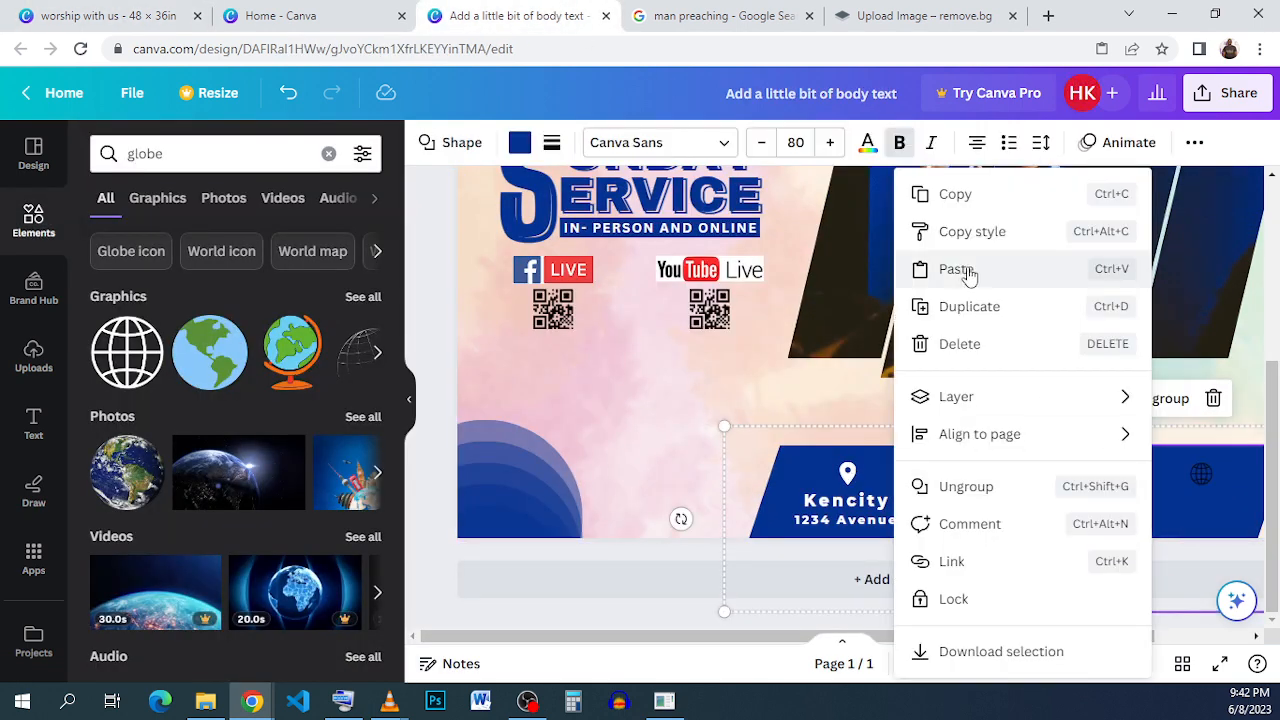
{"action": "left_click", "coordinate": [964, 272]}
{"action": "left_click_drag", "start_coordinate": [1205, 507], "coordinate": [1172, 521]}
- Color the globe icon white
{"action": "left_click", "coordinate": [1202, 478]}
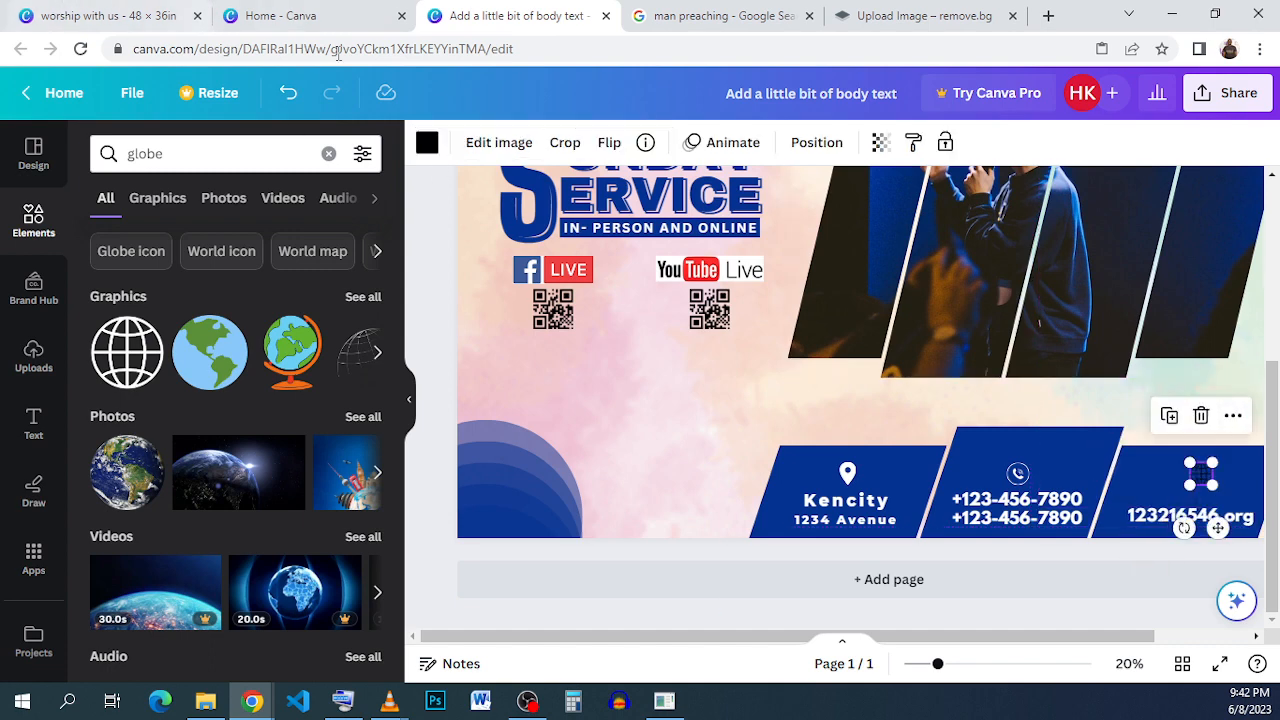
{"action": "left_click", "coordinate": [425, 142]}
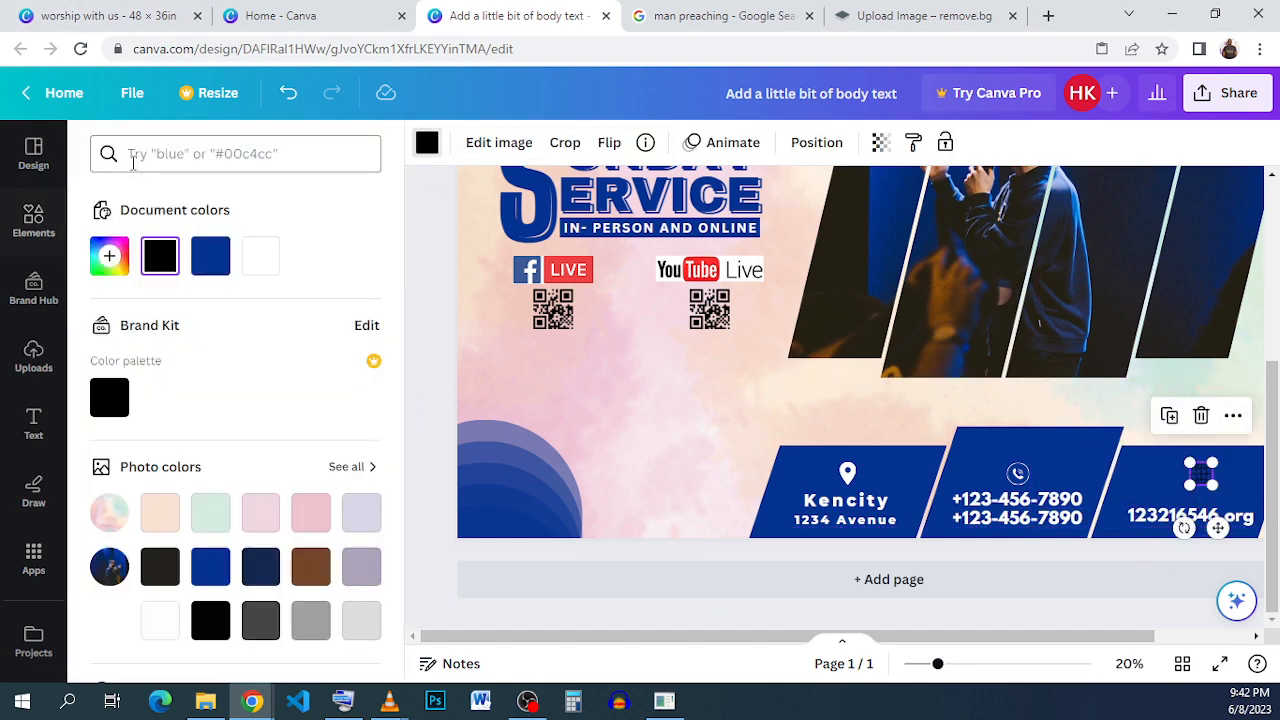
{"action": "left_click", "coordinate": [249, 258]}
- Add a blue rounded rectangle and stretch it into a wide bar in the top-right corner of the flyer
{"action": "scroll", "coordinate": [830, 400], "scroll_direction": "up", "scroll_amount": 3}
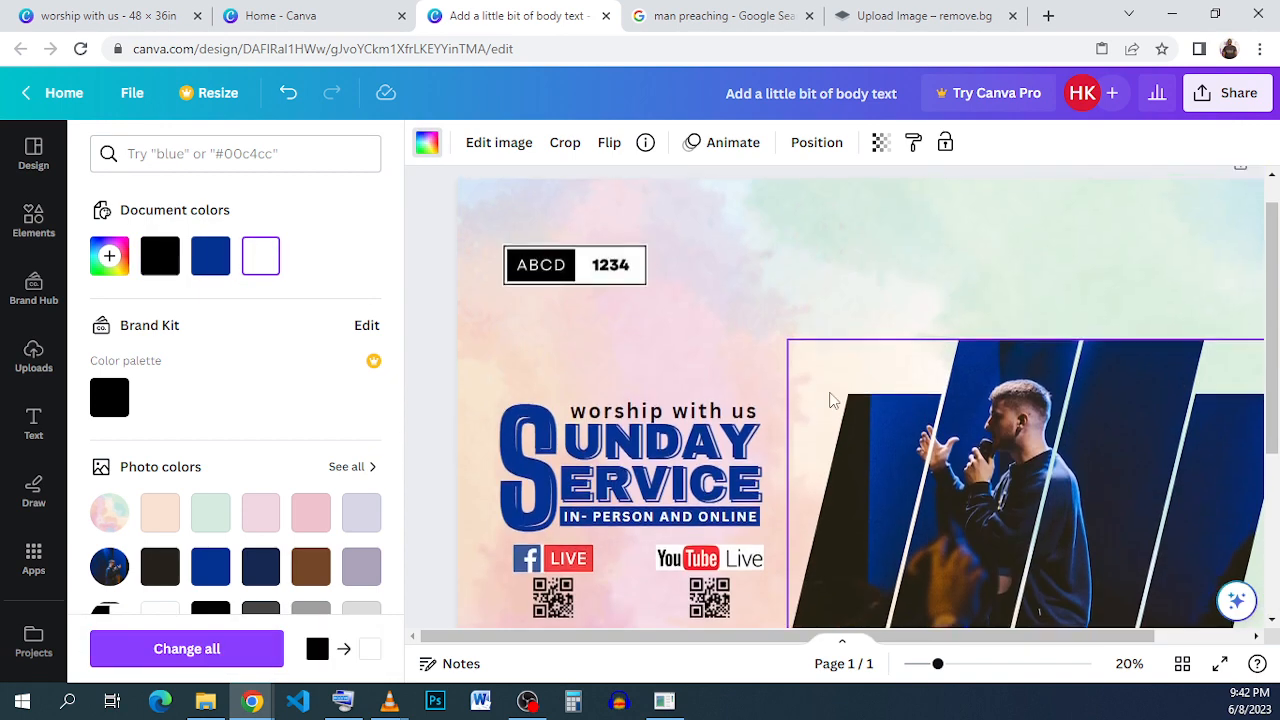
{"action": "left_click_drag", "start_coordinate": [758, 638], "coordinate": [885, 642]}
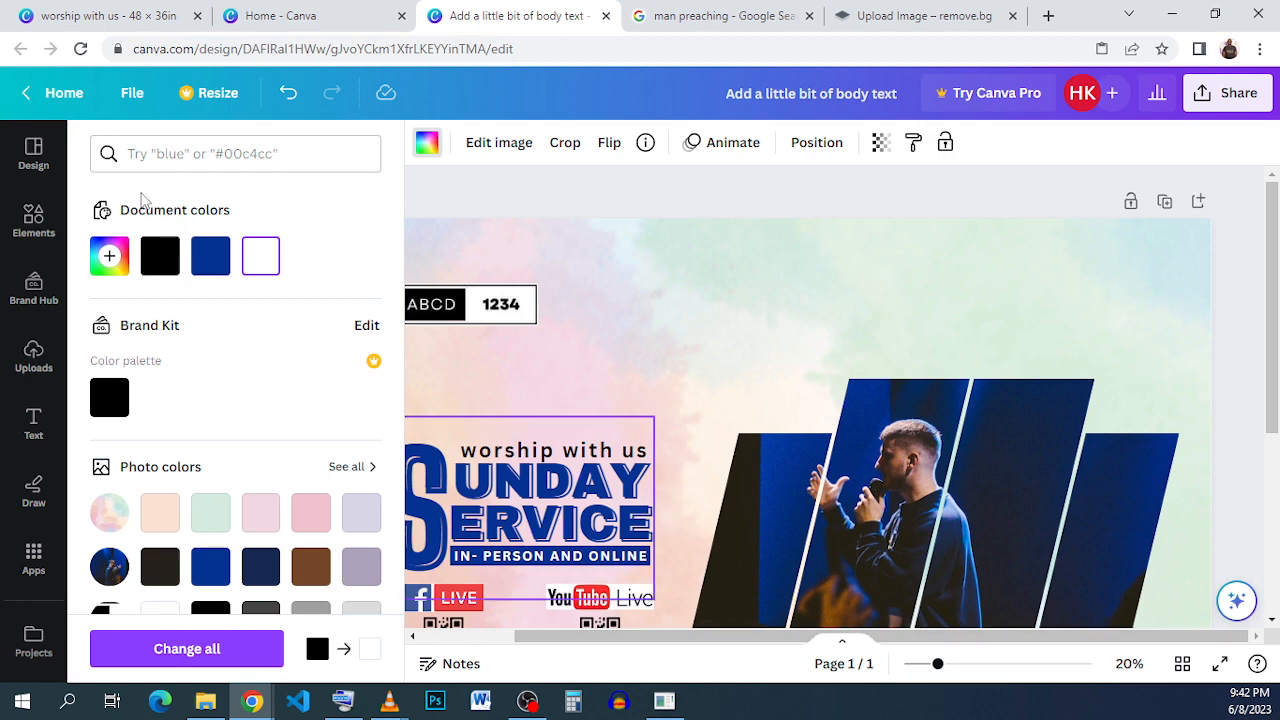
{"action": "left_click", "coordinate": [34, 220]}
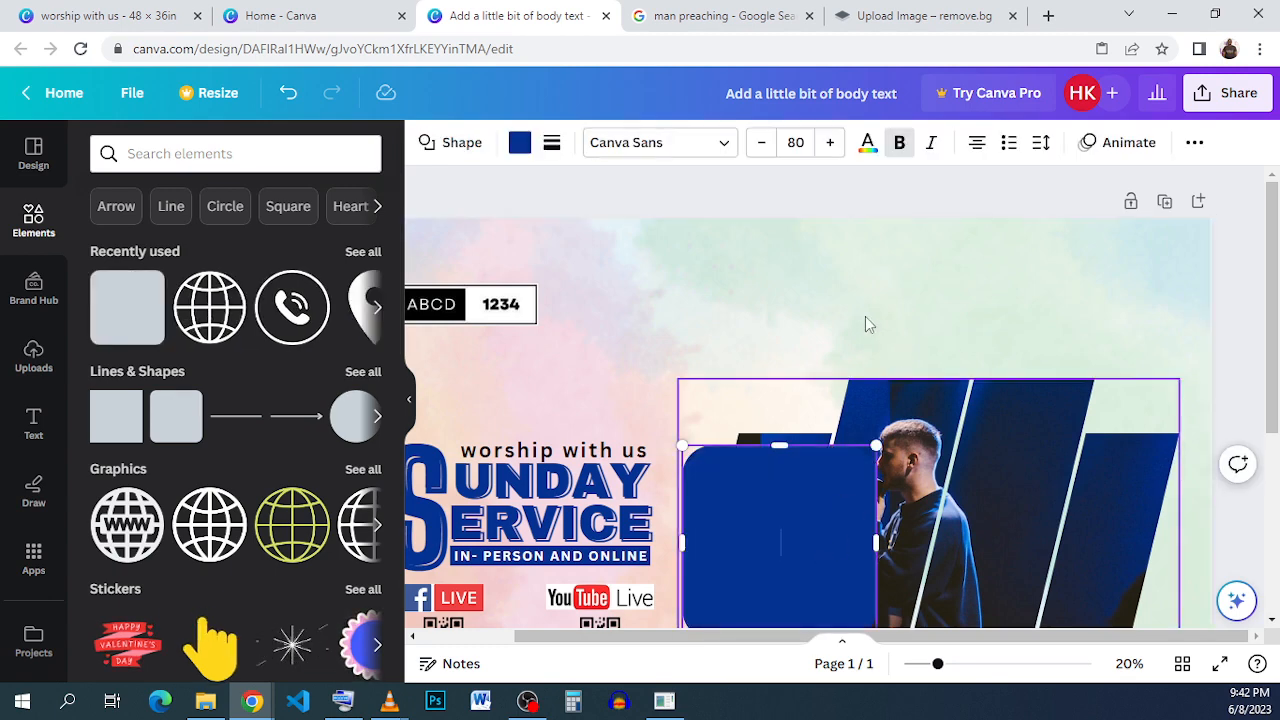
{"action": "left_click", "coordinate": [855, 428]}
{"action": "left_click_drag", "start_coordinate": [837, 506], "coordinate": [986, 256]}
{"action": "left_click_drag", "start_coordinate": [1025, 208], "coordinate": [1213, 300]}
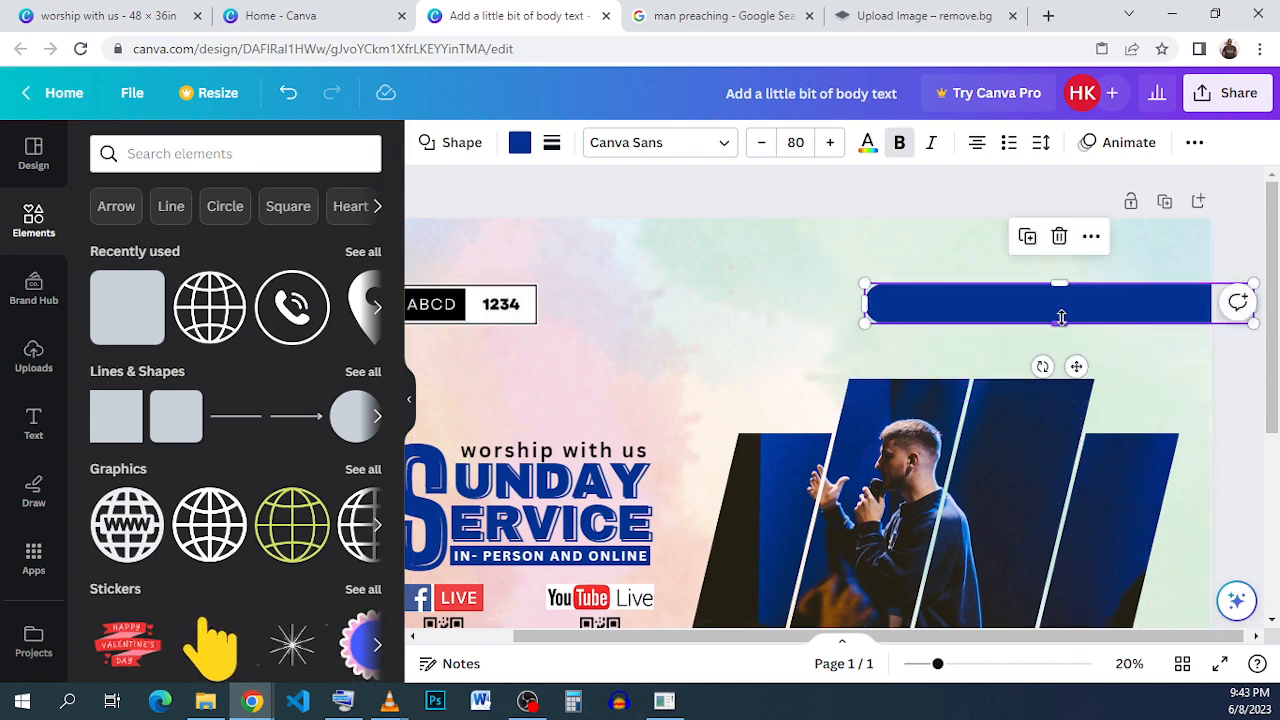
{"action": "left_click_drag", "start_coordinate": [1061, 323], "coordinate": [1060, 320]}
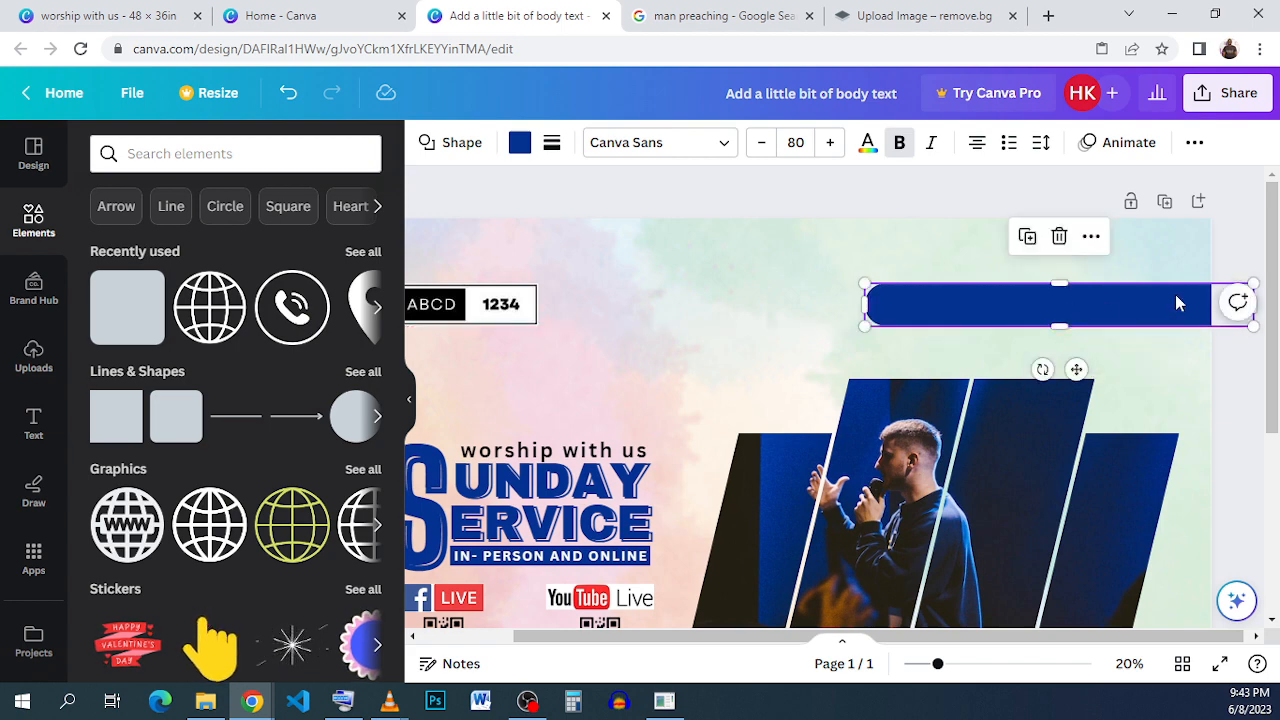
{"action": "left_click_drag", "start_coordinate": [1174, 297], "coordinate": [1237, 295]}
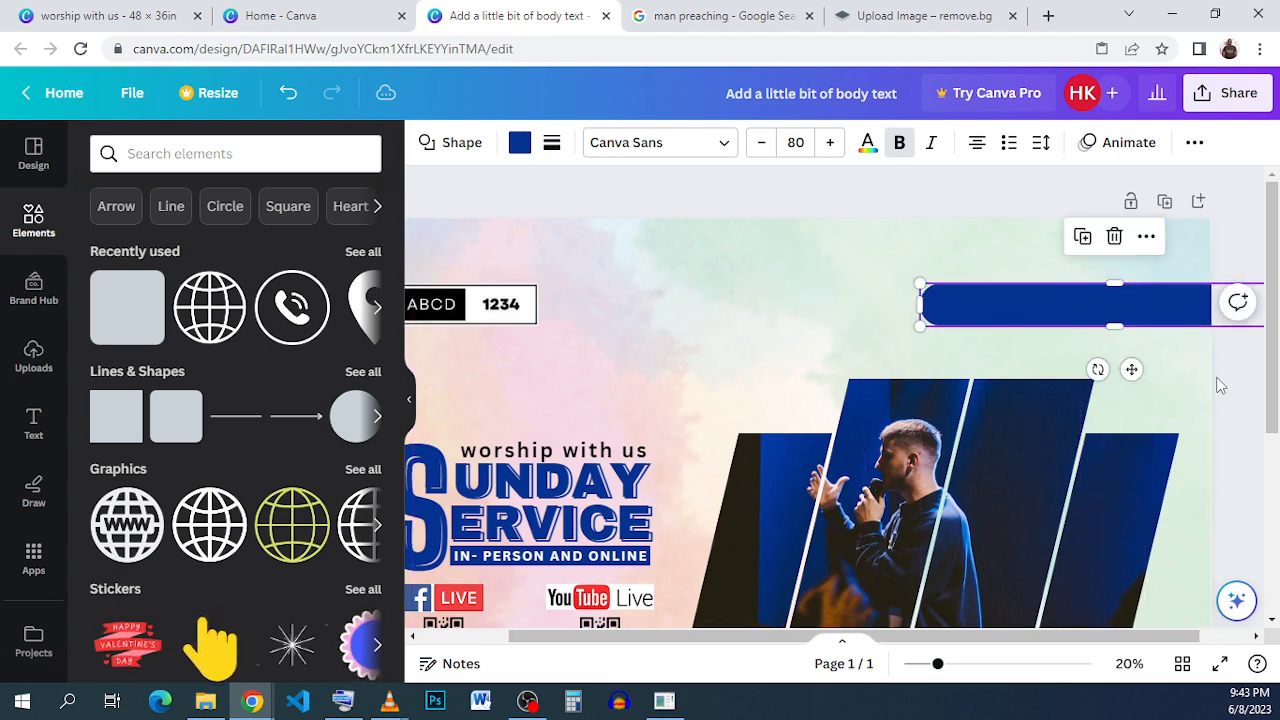
{"action": "left_click", "coordinate": [1220, 385]}
- Copy the website text 123216546.org from the reference flyer's top-right bar
{"action": "key", "text": "ctrl+1"}
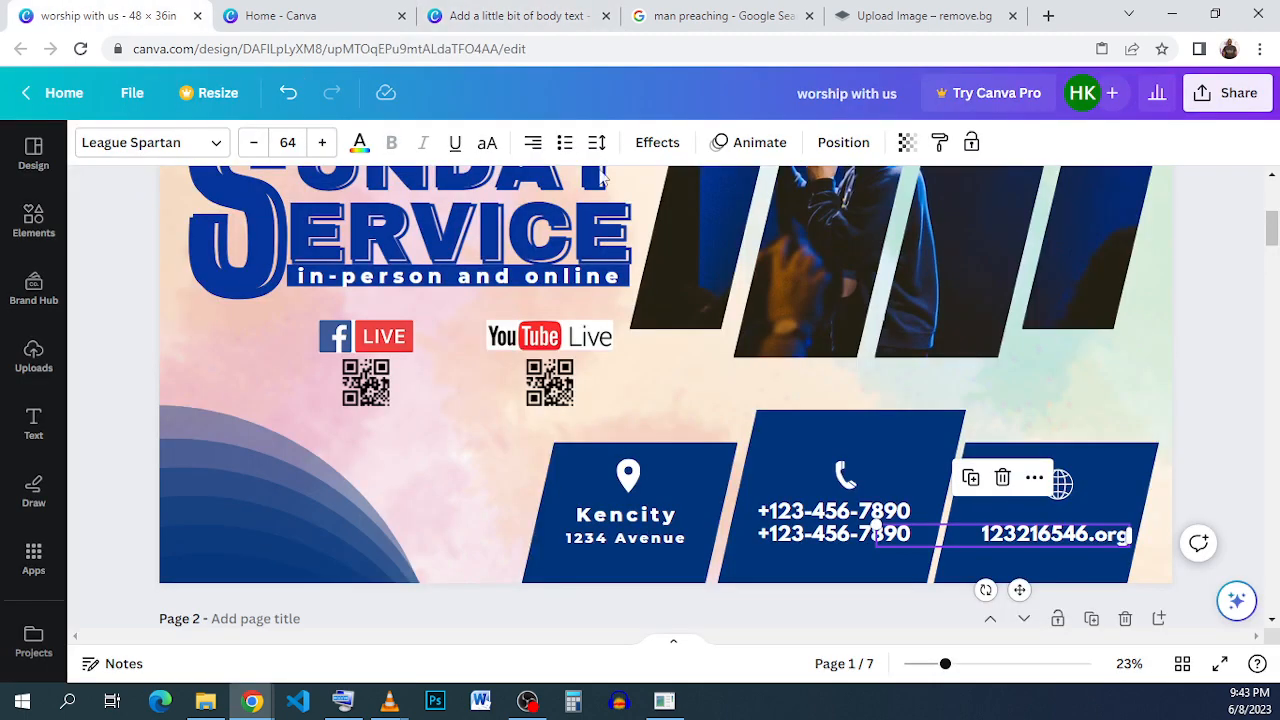
{"action": "scroll", "coordinate": [1072, 264], "scroll_direction": "up", "scroll_amount": 3}
{"action": "left_click", "coordinate": [1085, 215]}
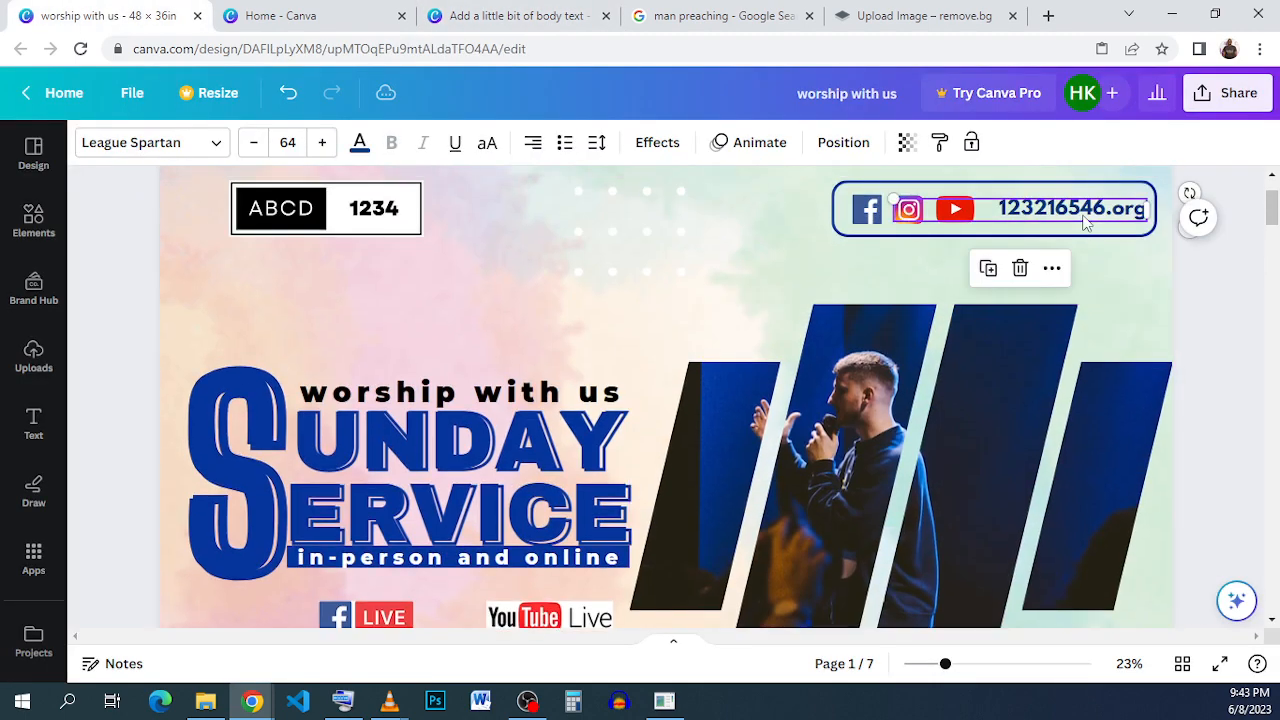
{"action": "left_click", "coordinate": [1085, 215]}
{"action": "right_click", "coordinate": [1085, 215]}
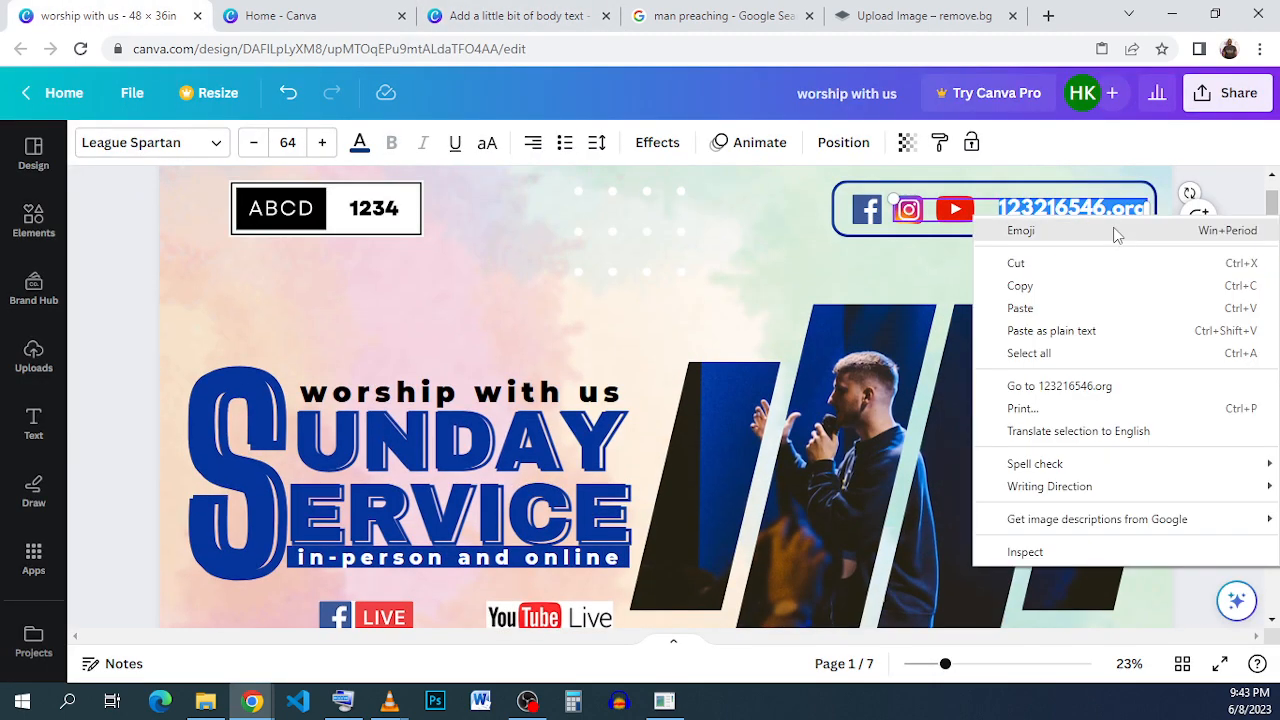
{"action": "left_click", "coordinate": [1123, 289]}
{"action": "left_click", "coordinate": [465, 16]}
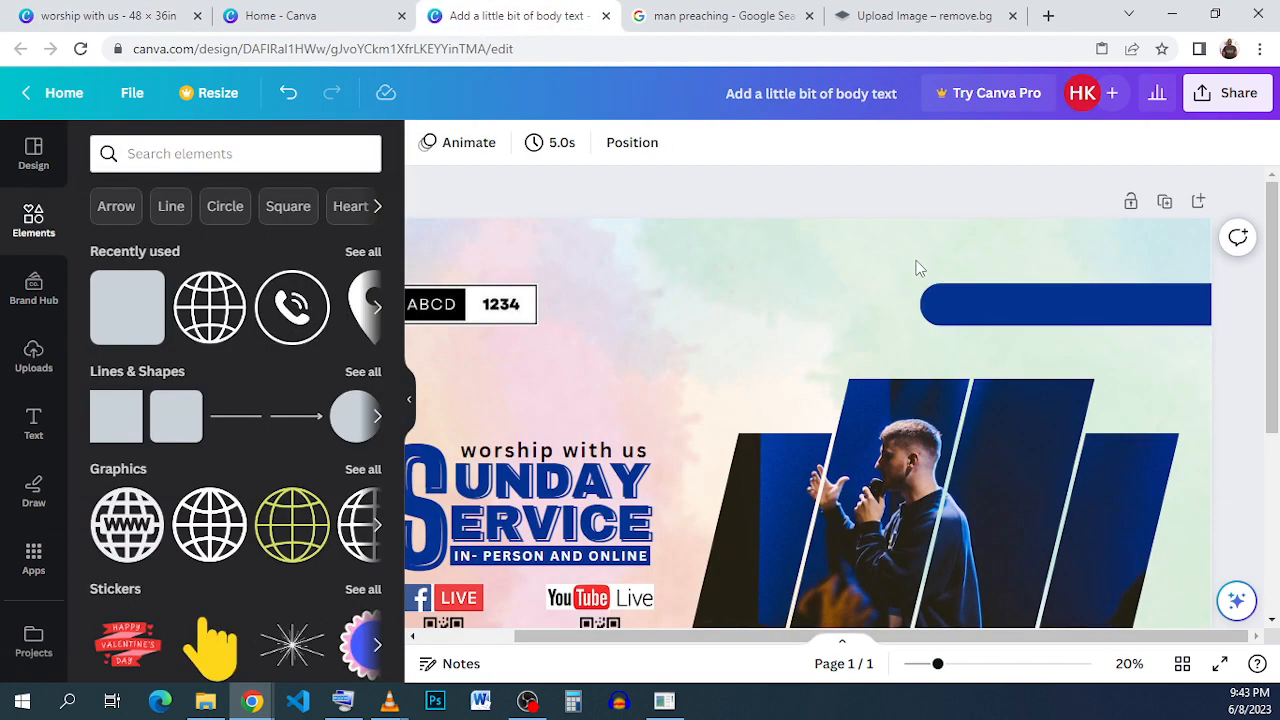
{"action": "left_click", "coordinate": [110, 16]}
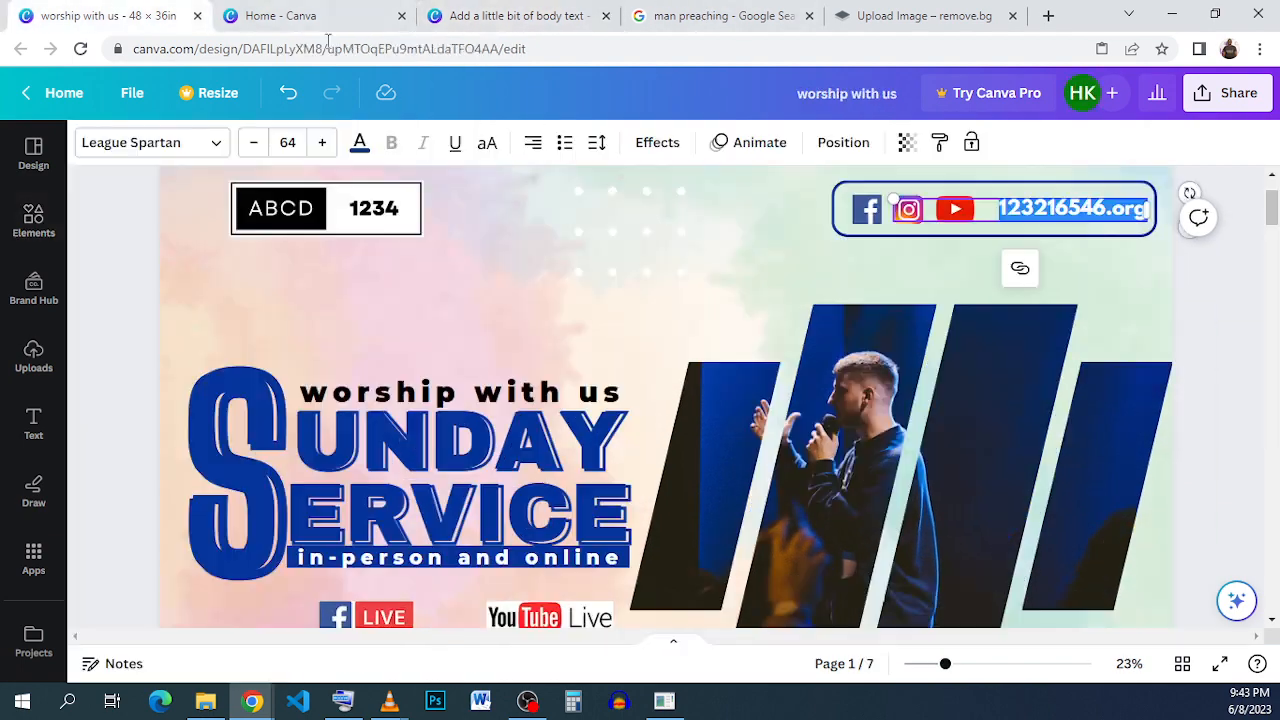
{"action": "left_click", "coordinate": [573, 230]}
{"action": "left_click", "coordinate": [1056, 215]}
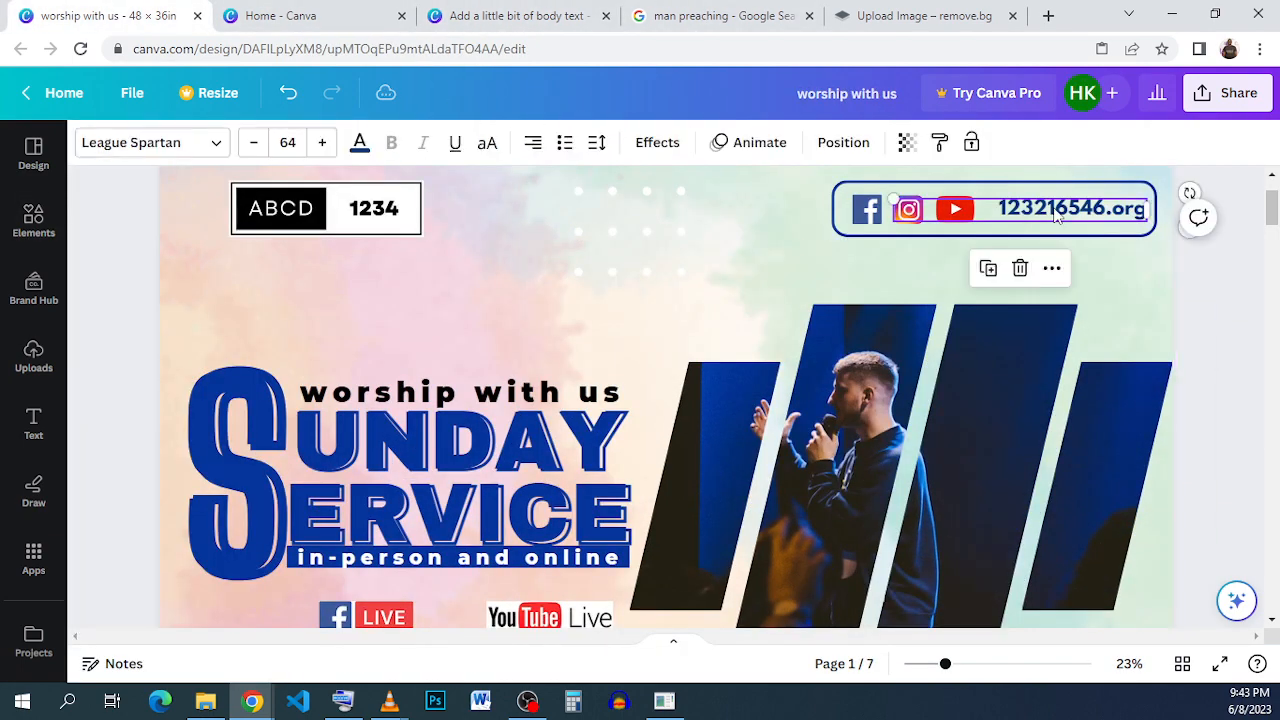
{"action": "right_click", "coordinate": [1037, 225]}
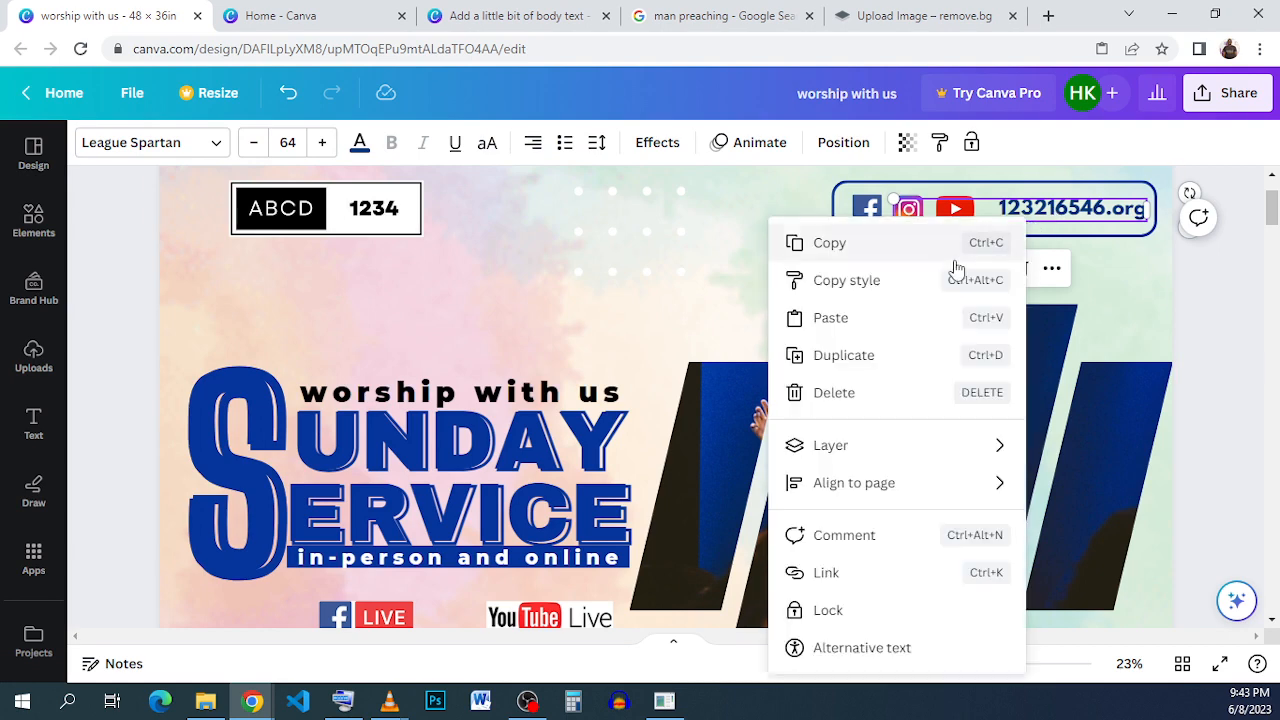
{"action": "left_click", "coordinate": [666, 163]}
{"action": "left_click", "coordinate": [510, 16]}
- Paste the website text onto the top-right bar and color it white
{"action": "right_click", "coordinate": [1060, 285]}
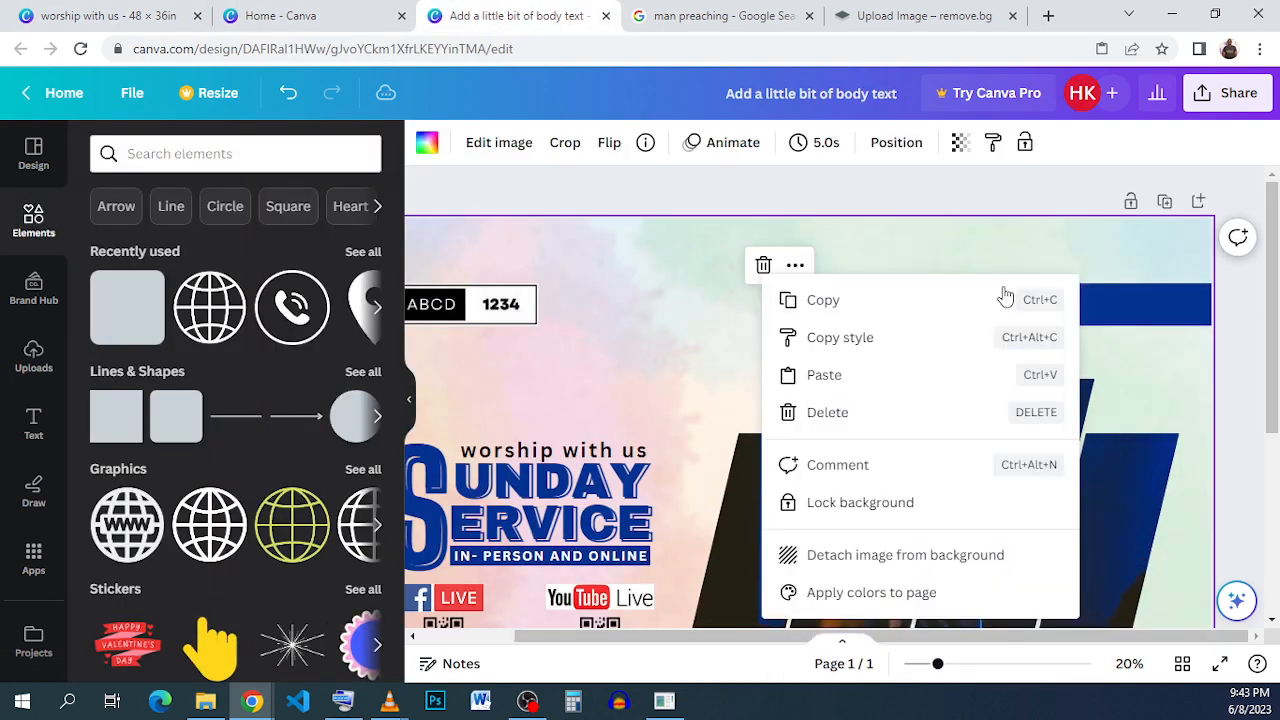
{"action": "left_click", "coordinate": [928, 376]}
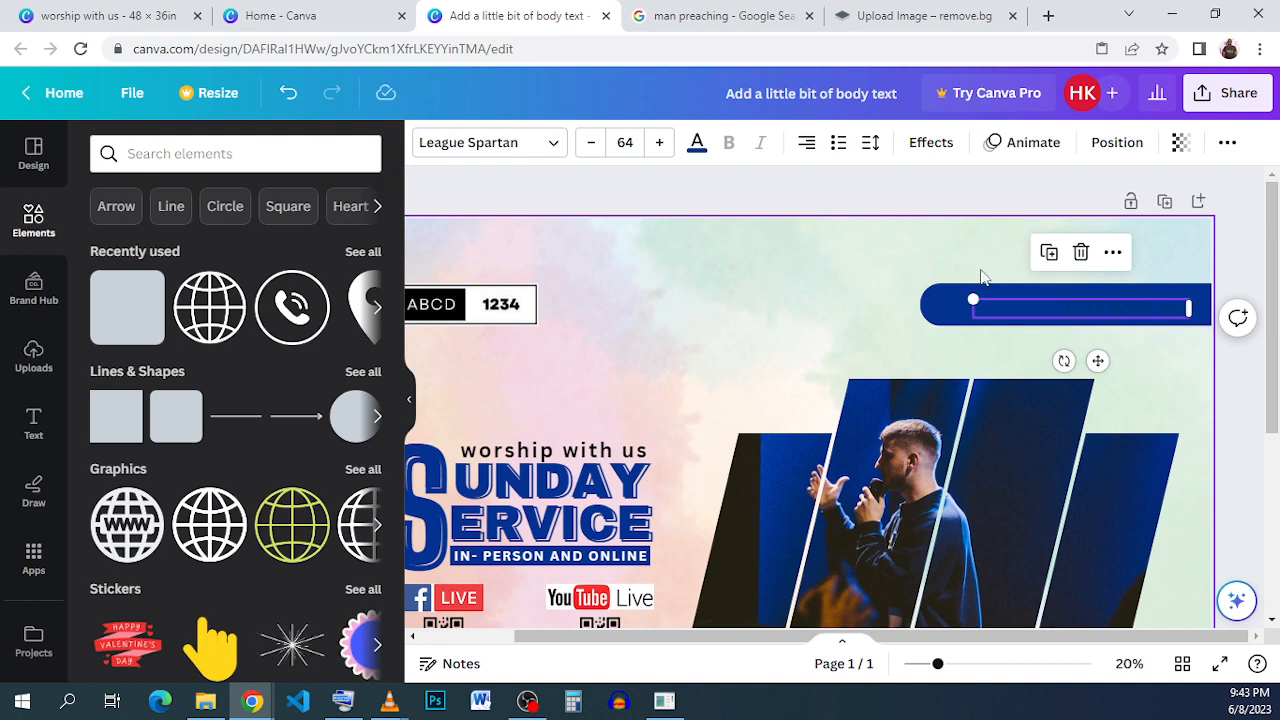
{"action": "left_click", "coordinate": [697, 142]}
{"action": "left_click", "coordinate": [298, 255]}
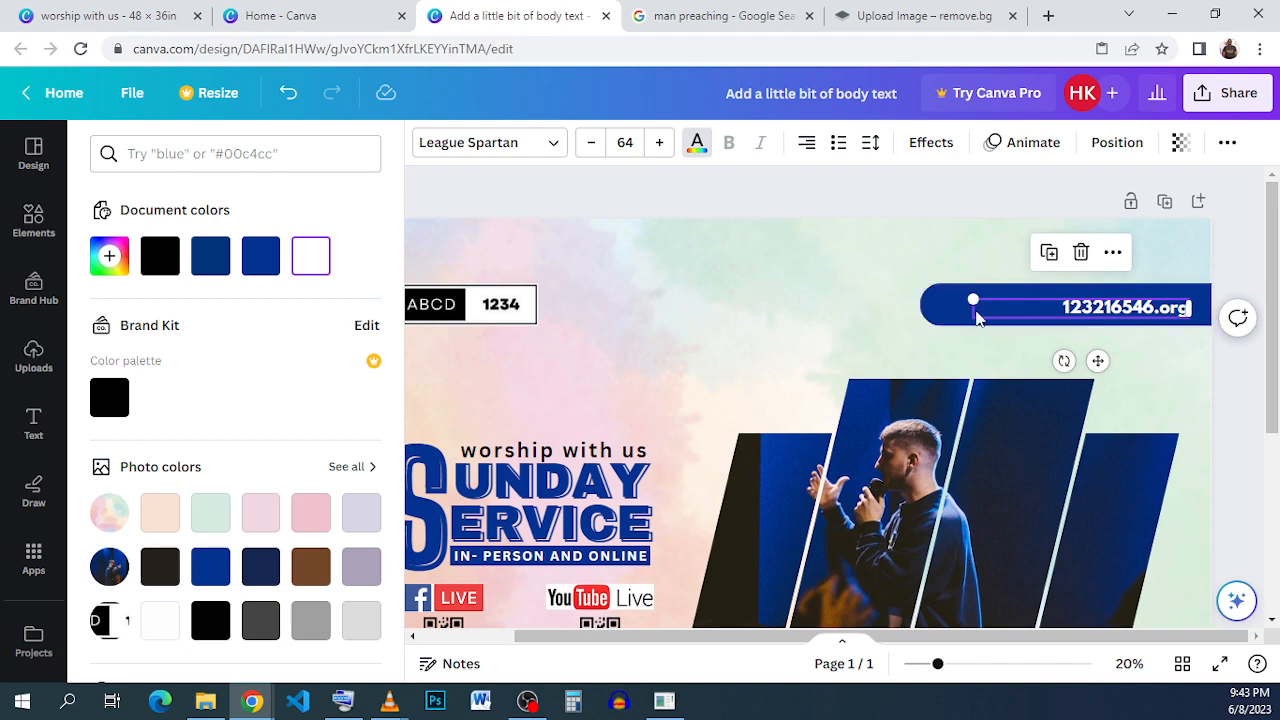
{"action": "mouse_move", "coordinate": [1028, 308]}
{"action": "left_mouse_down"}
{"action": "mouse_move", "coordinate": [1062, 308]}
{"action": "mouse_move", "coordinate": [1036, 308]}
{"action": "left_mouse_up"}
{"action": "left_click", "coordinate": [740, 300]}
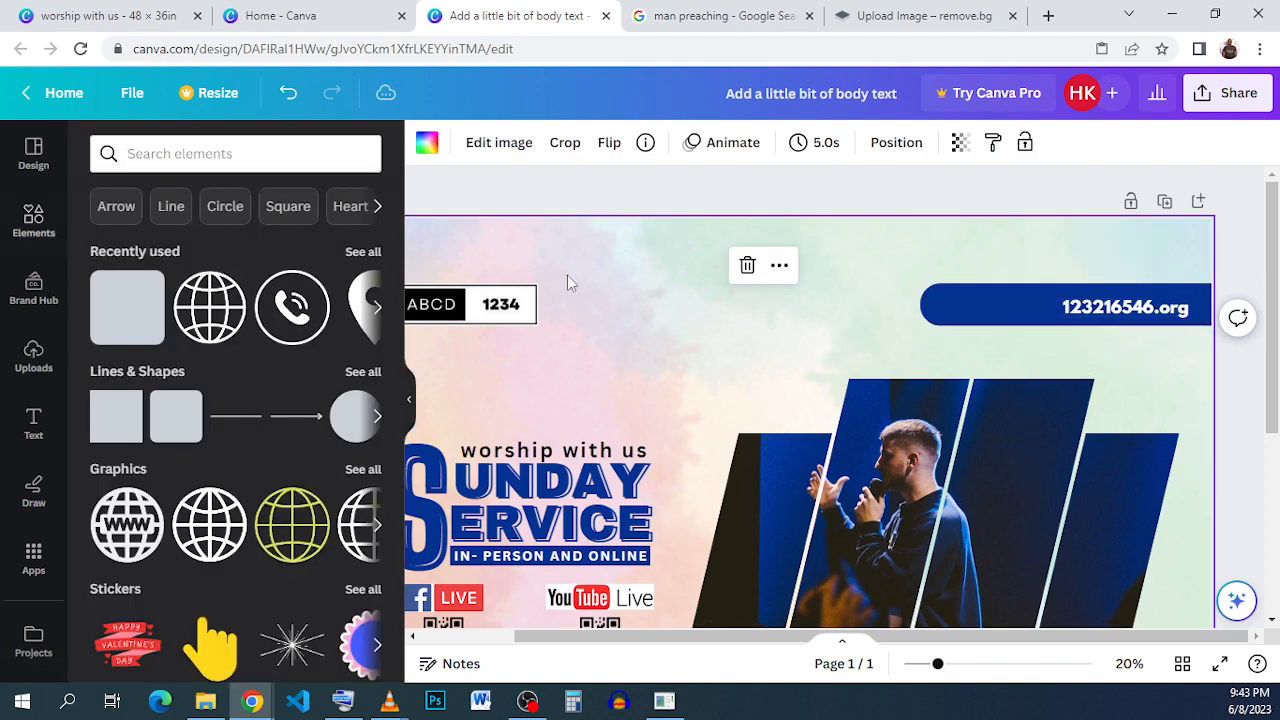
- Search the elements for facebook
{"action": "left_click", "coordinate": [203, 168]}
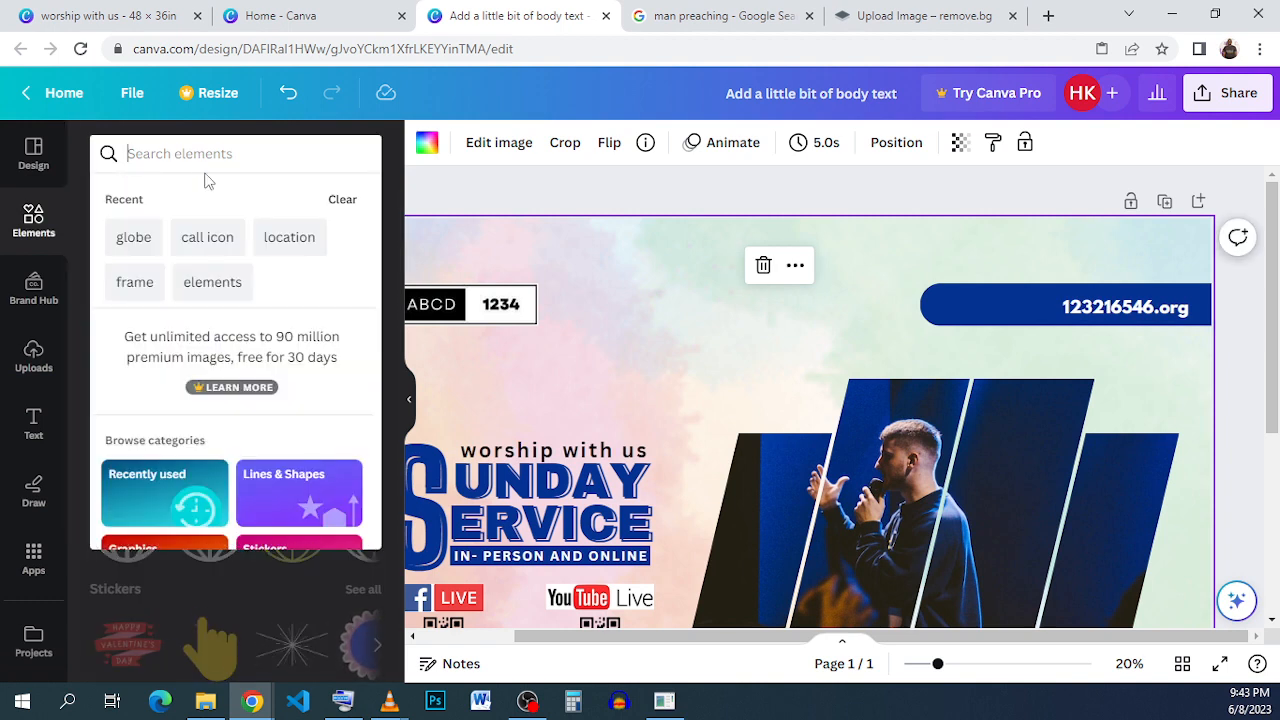
{"action": "type", "text": "FABE"}
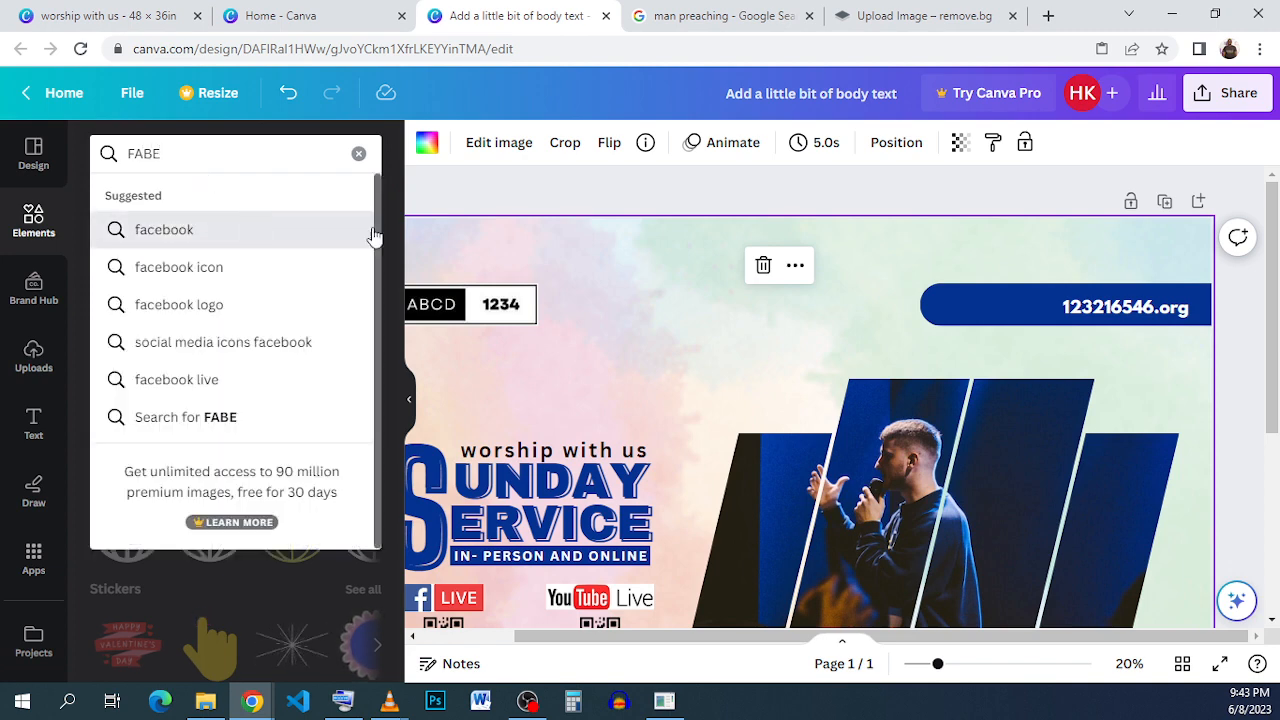
{"action": "left_click", "coordinate": [170, 230]}
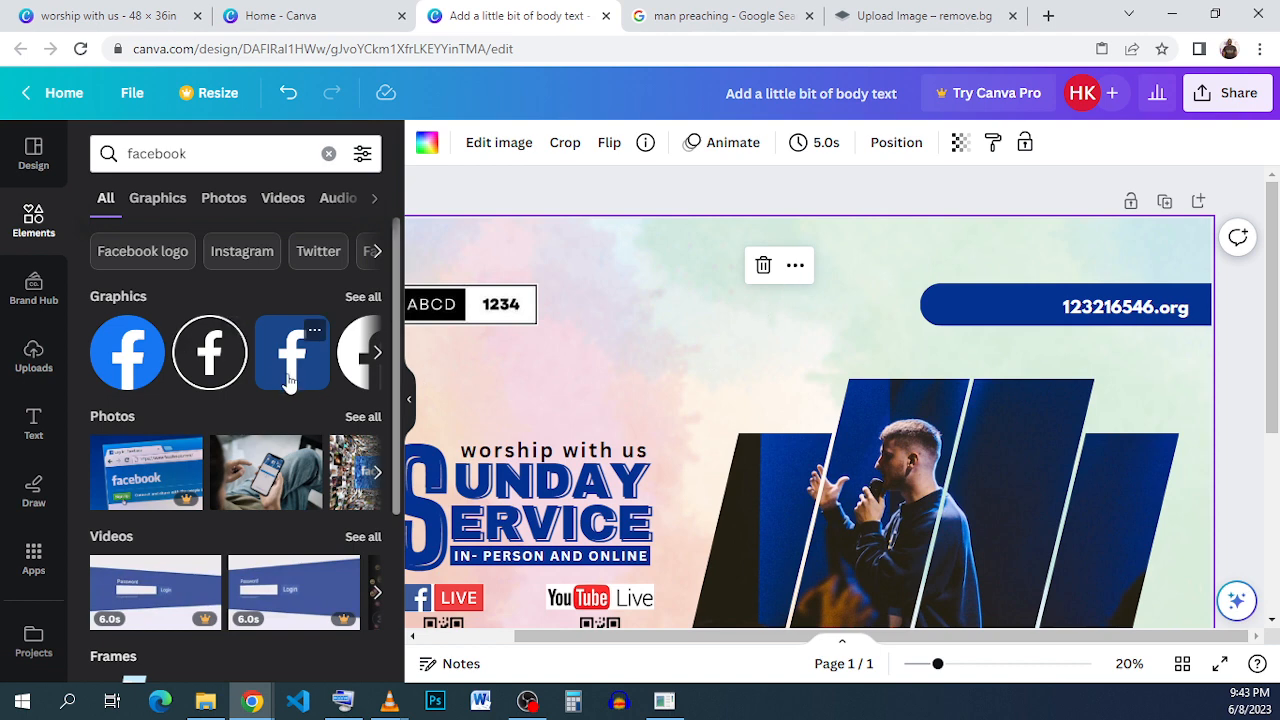
- Recolor the top-right bar white and its website text dark blue
{"action": "left_click", "coordinate": [972, 318]}
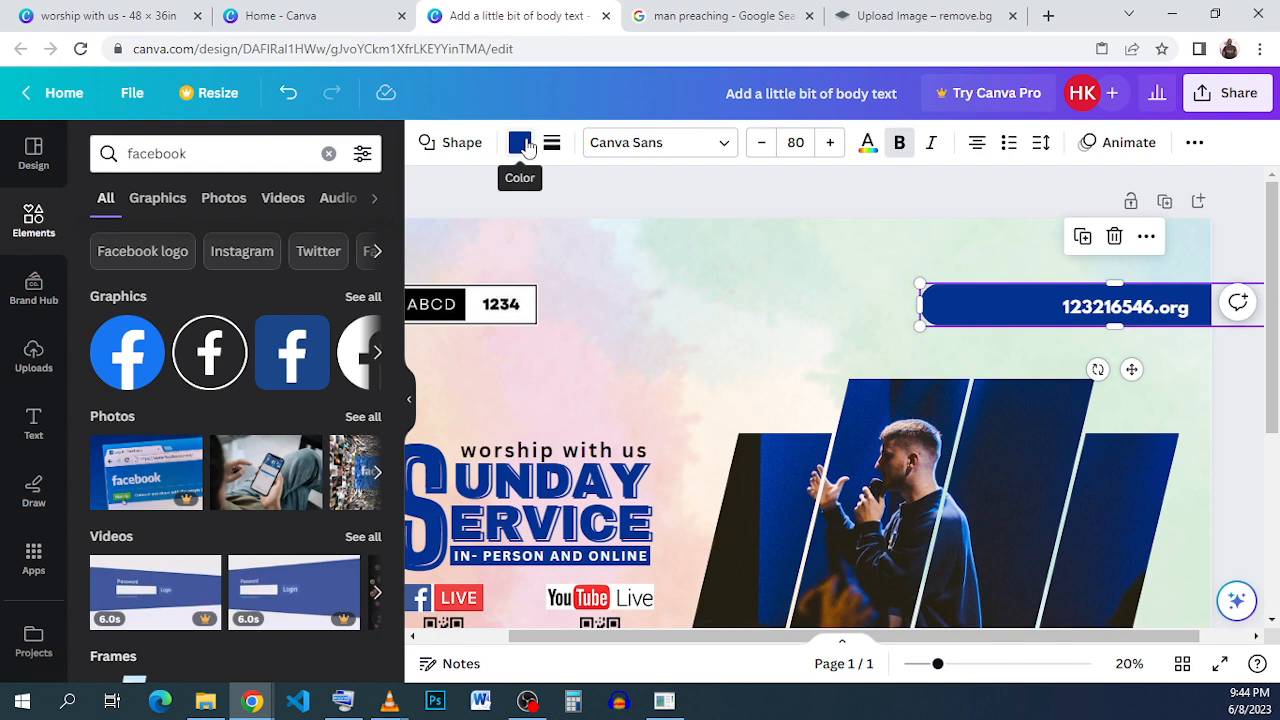
{"action": "left_click", "coordinate": [311, 258]}
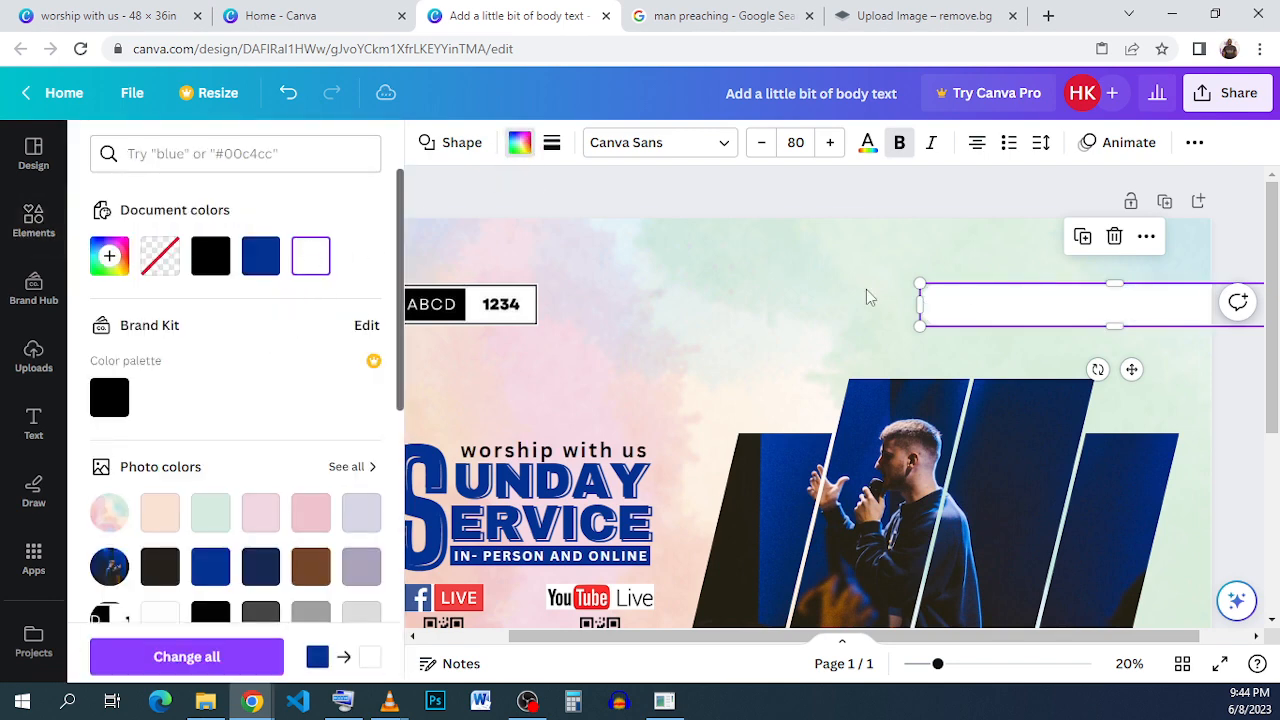
{"action": "left_click", "coordinate": [1125, 312]}
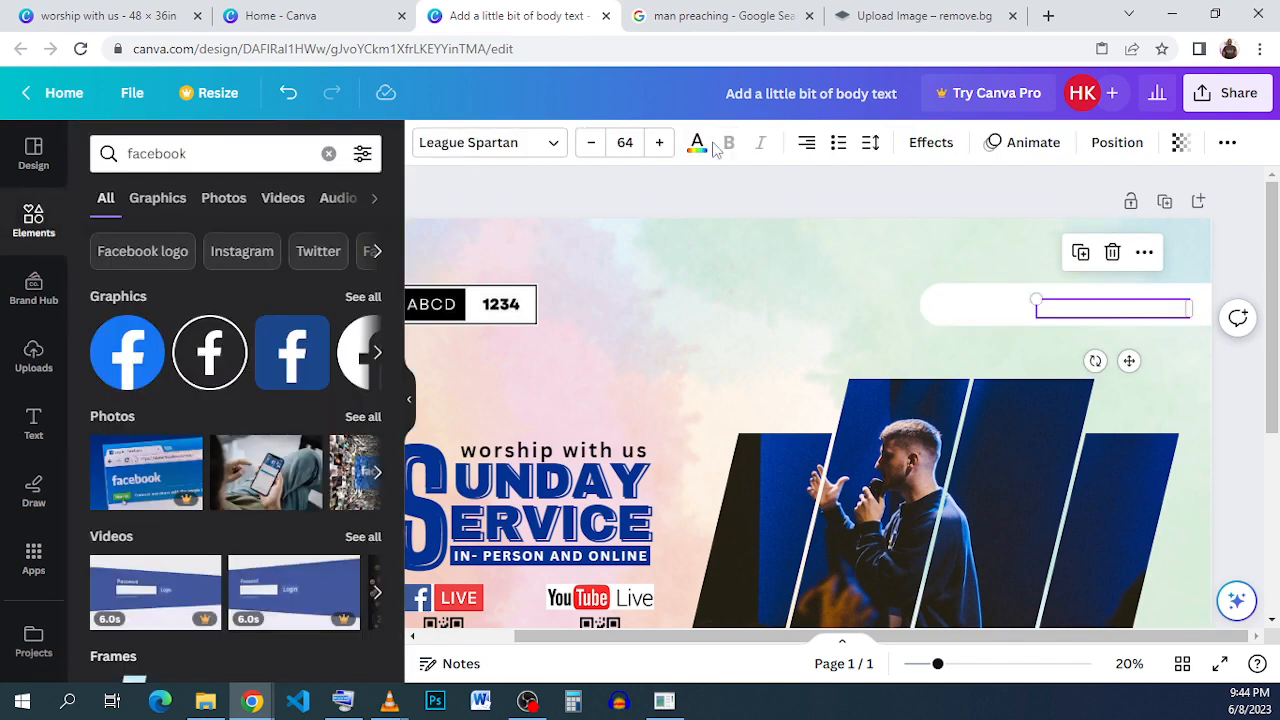
{"action": "left_click", "coordinate": [697, 142]}
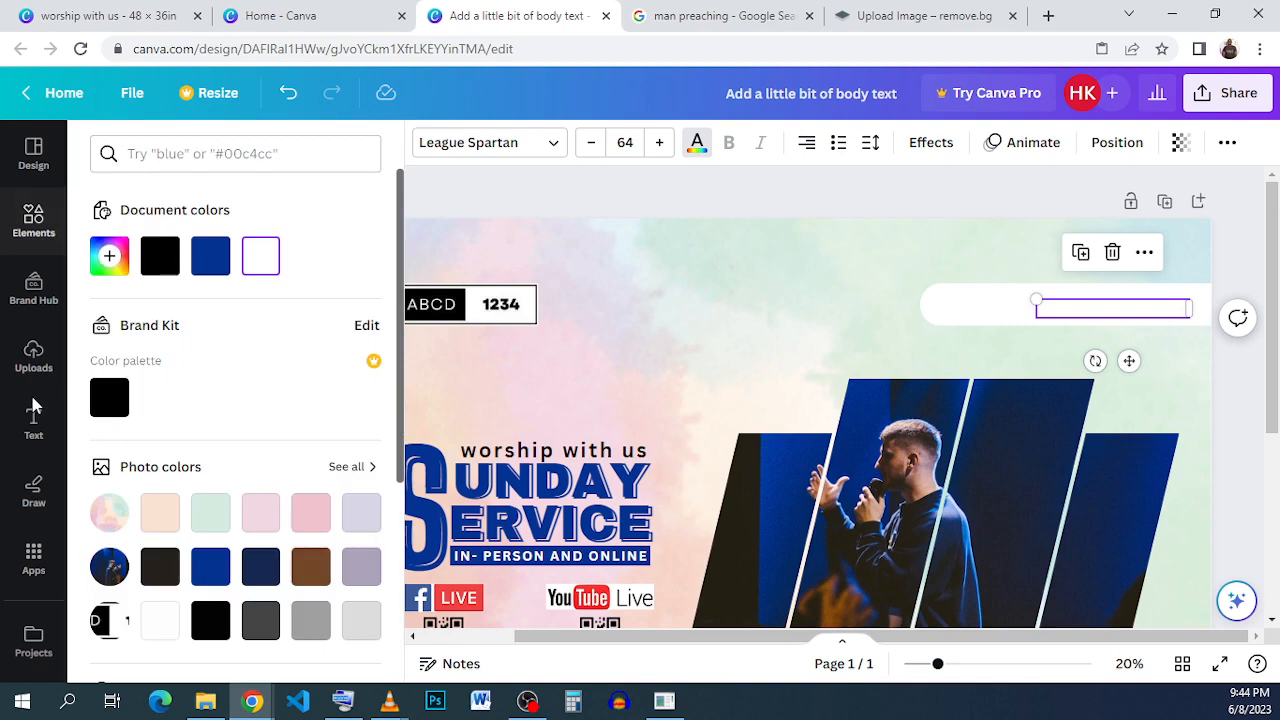
{"action": "left_click", "coordinate": [207, 262]}
{"action": "left_click", "coordinate": [34, 222]}
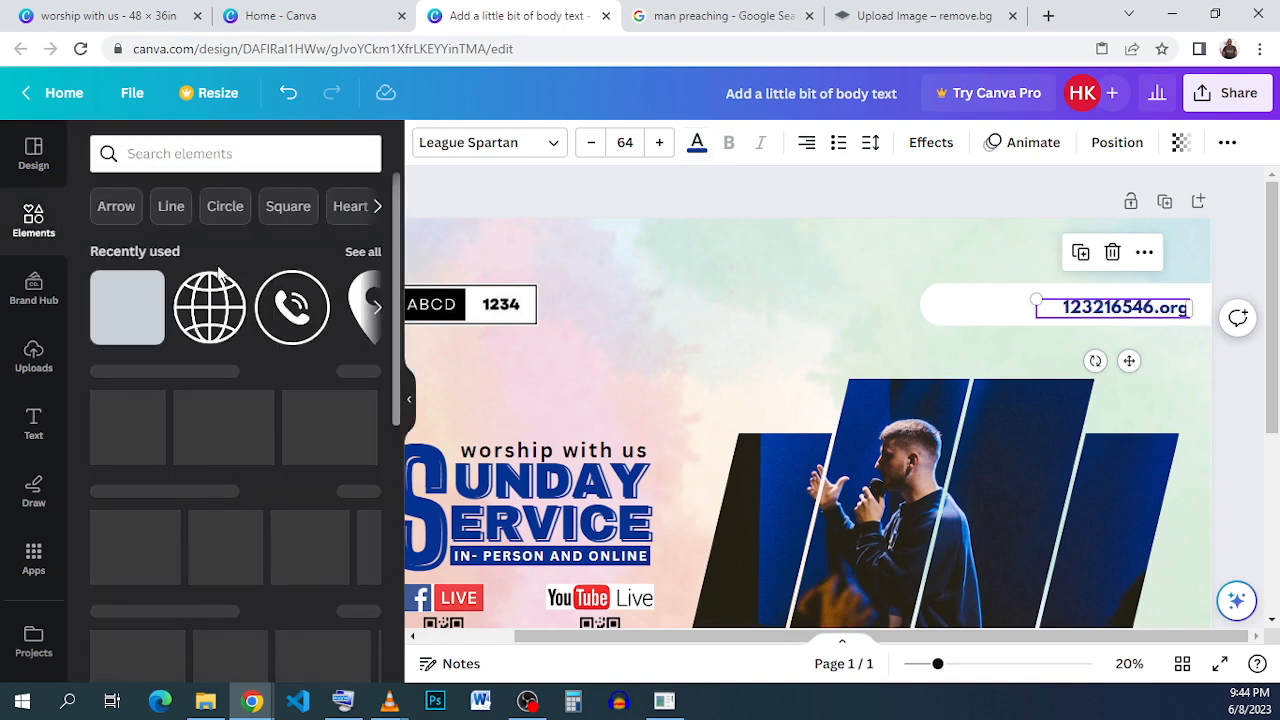
- Search the elements for facebook and place a small blue Facebook icon at the left end of the top-right bar
{"action": "left_click", "coordinate": [233, 155]}
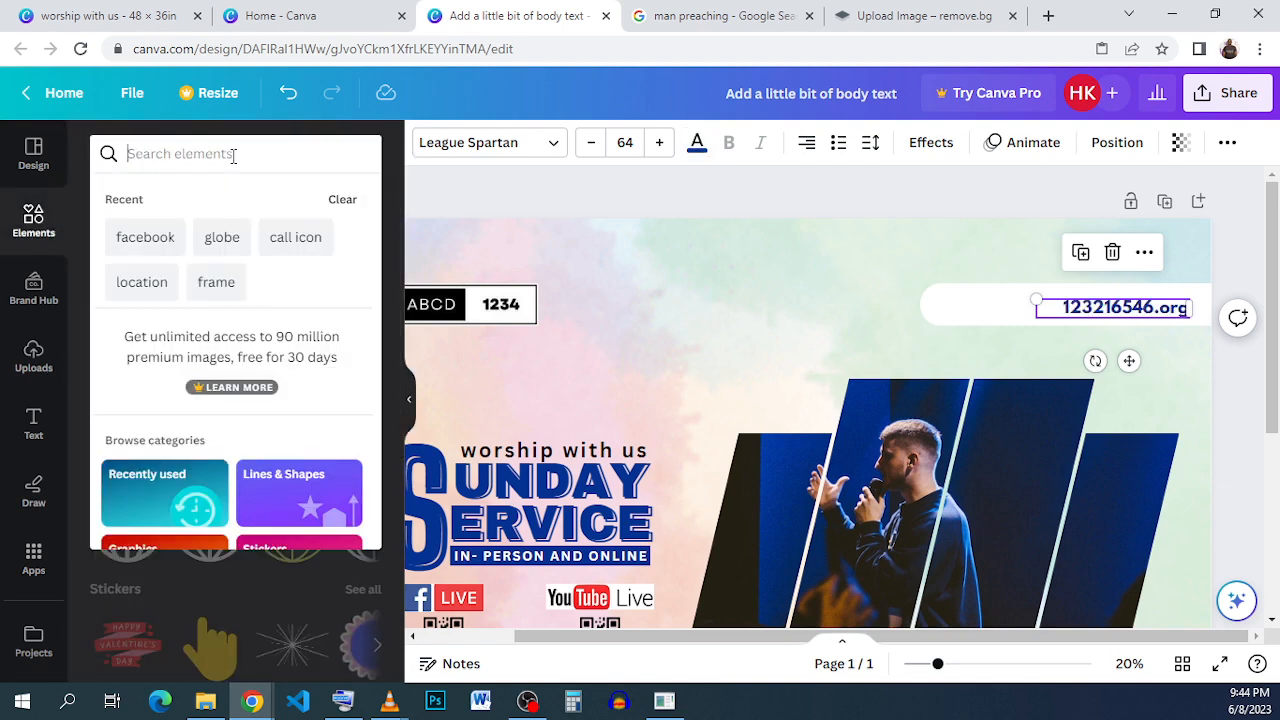
{"action": "type", "text": "FSC"}
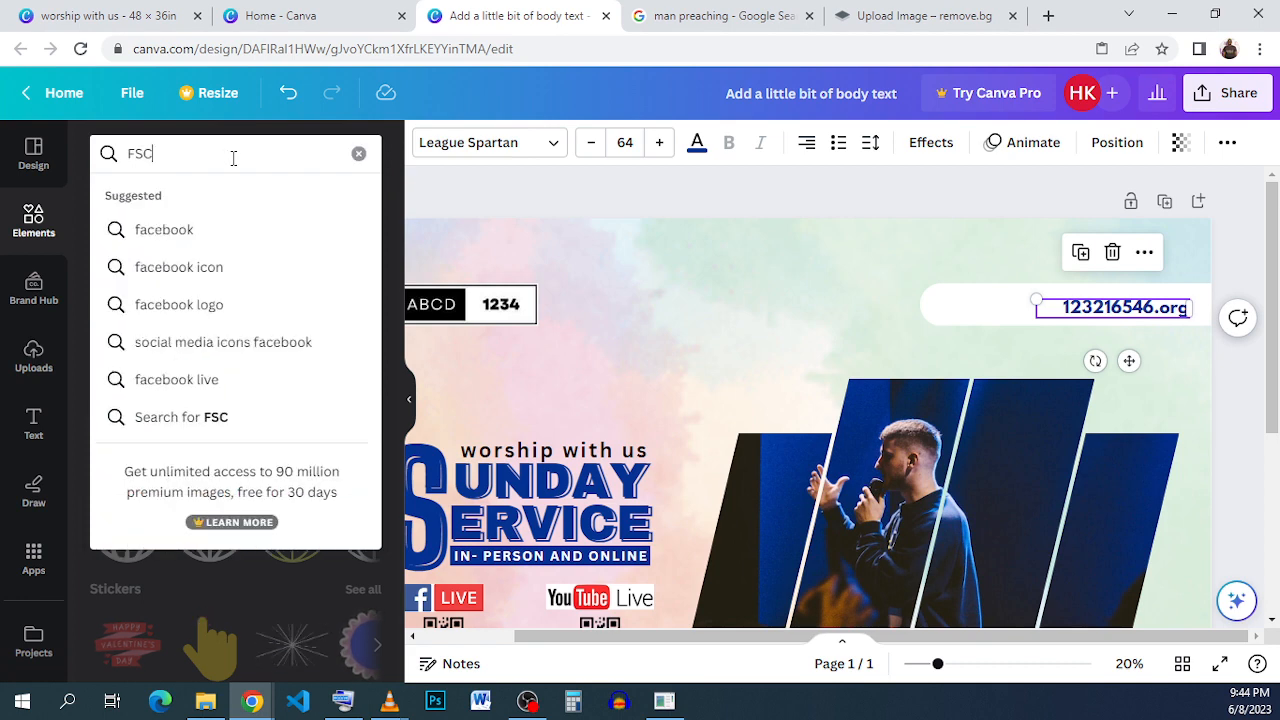
{"action": "left_click", "coordinate": [202, 228]}
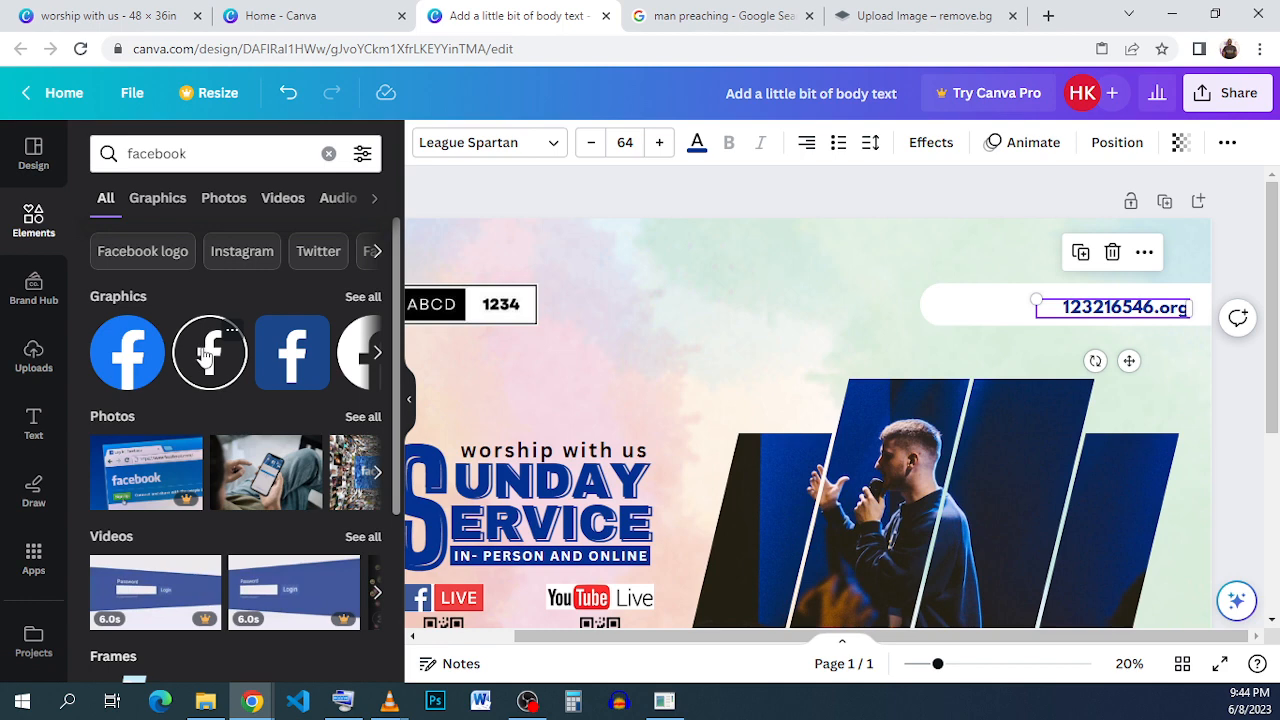
{"action": "left_click", "coordinate": [140, 365]}
{"action": "left_click_drag", "start_coordinate": [865, 504], "coordinate": [1035, 310]}
{"action": "left_click_drag", "start_coordinate": [1080, 218], "coordinate": [979, 370]}
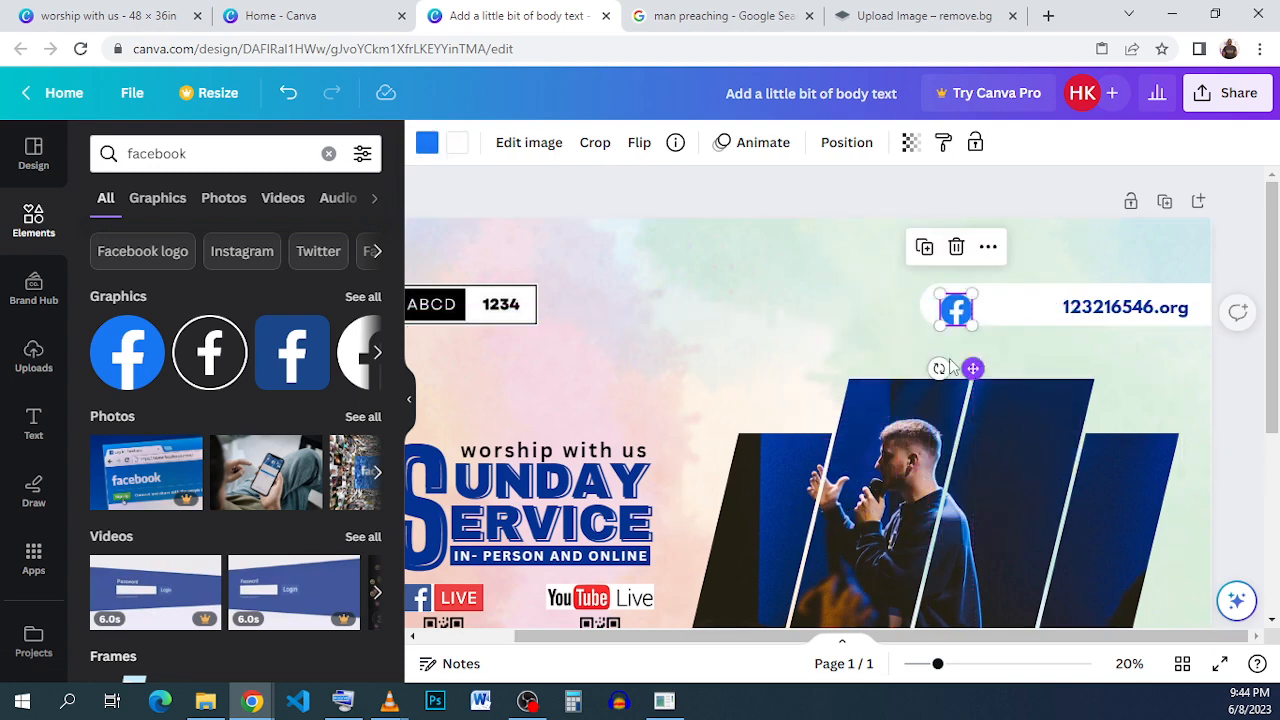
{"action": "scroll", "coordinate": [969, 320], "scroll_direction": "up", "scroll_amount": 5}
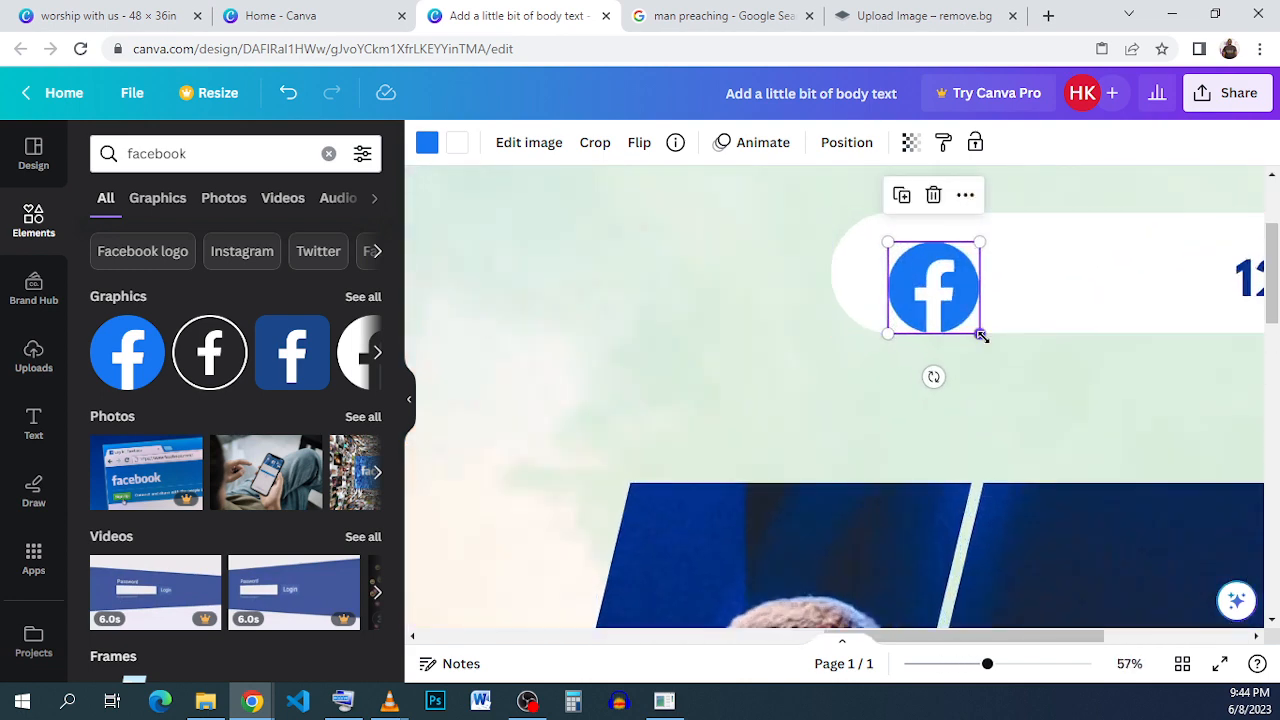
{"action": "left_click_drag", "start_coordinate": [980, 332], "coordinate": [918, 278]}
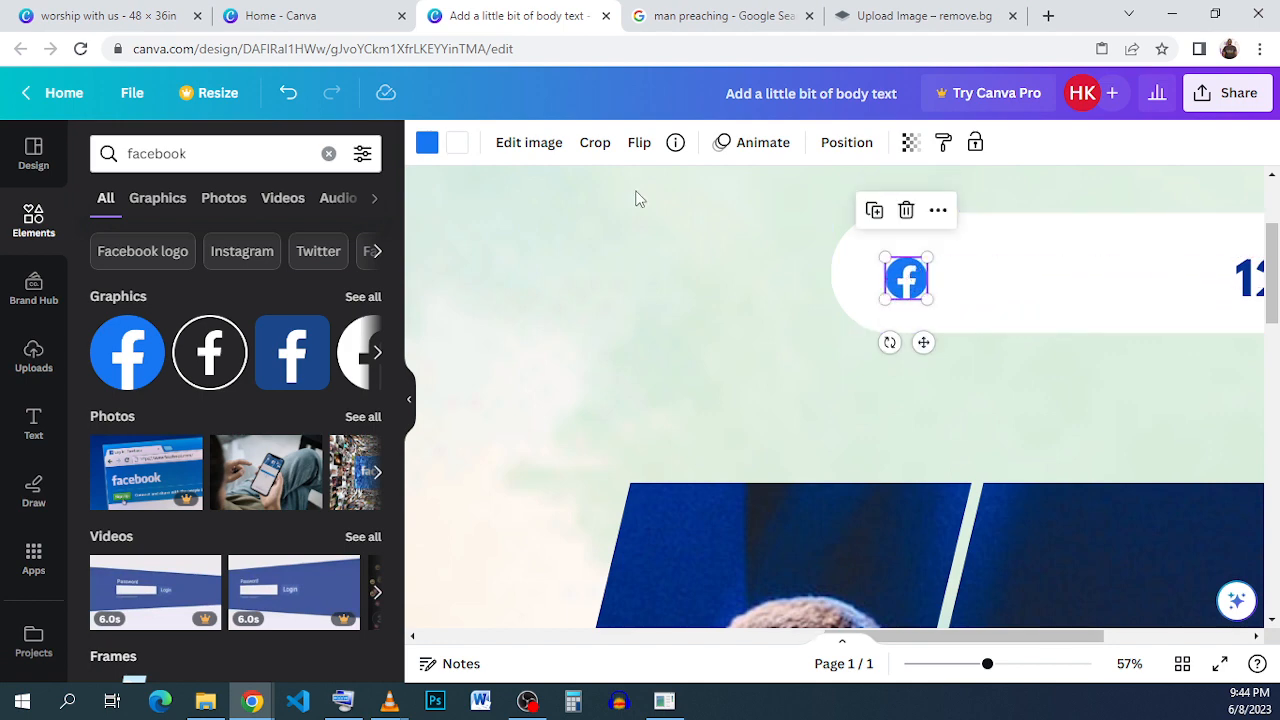
- Add the colored Instagram icon, shrink it and place it beside the Facebook icon in the top-right bar
{"action": "left_click", "coordinate": [243, 252]}
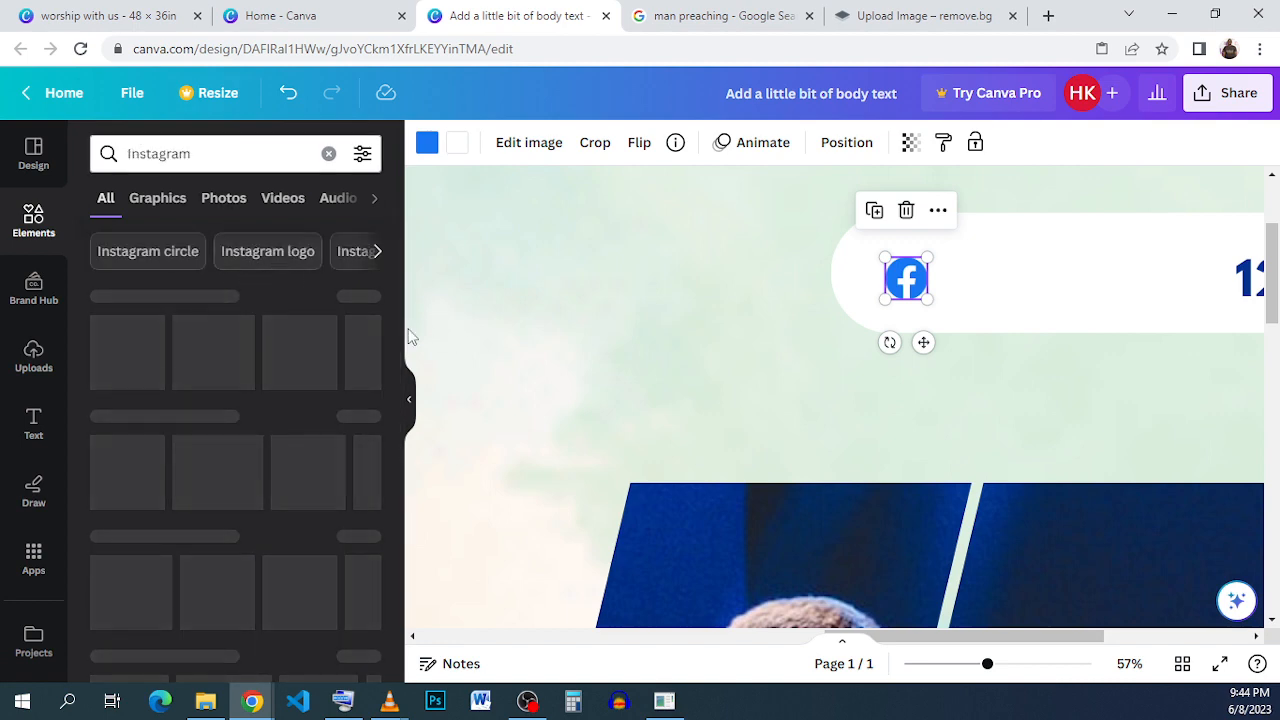
{"action": "left_click", "coordinate": [892, 316]}
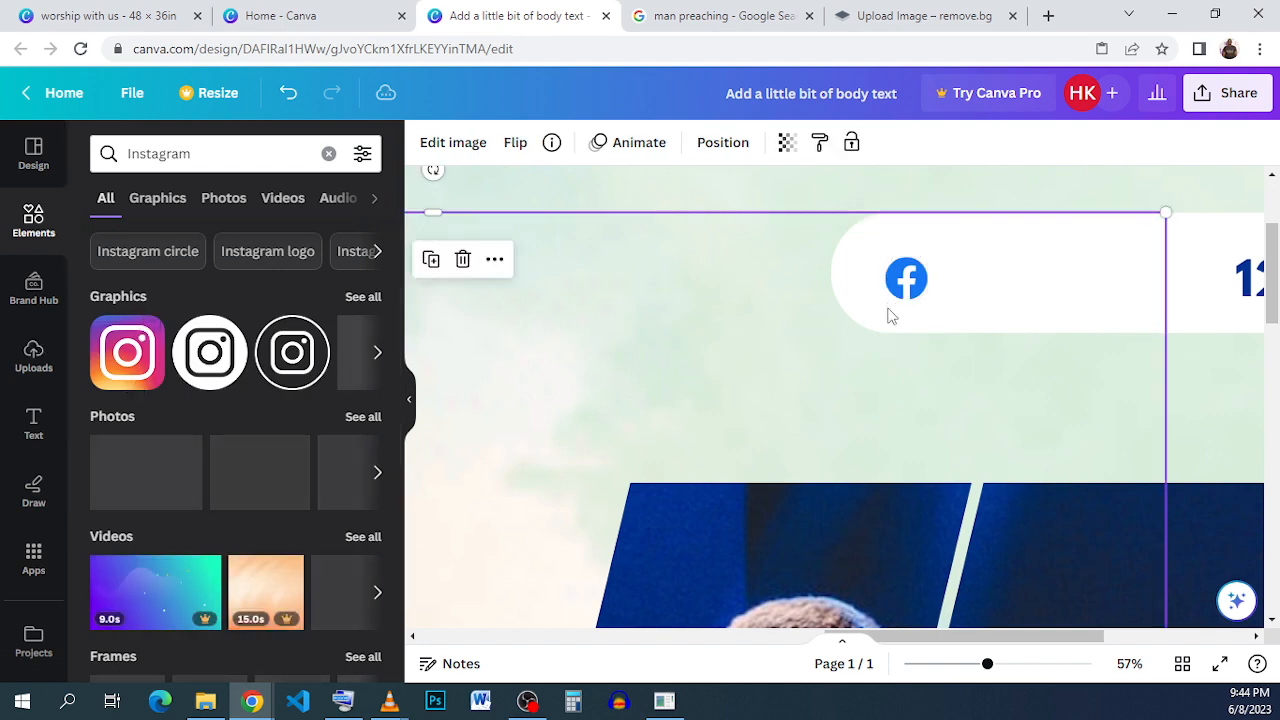
{"action": "scroll", "coordinate": [788, 437], "scroll_direction": "down", "scroll_amount": 5}
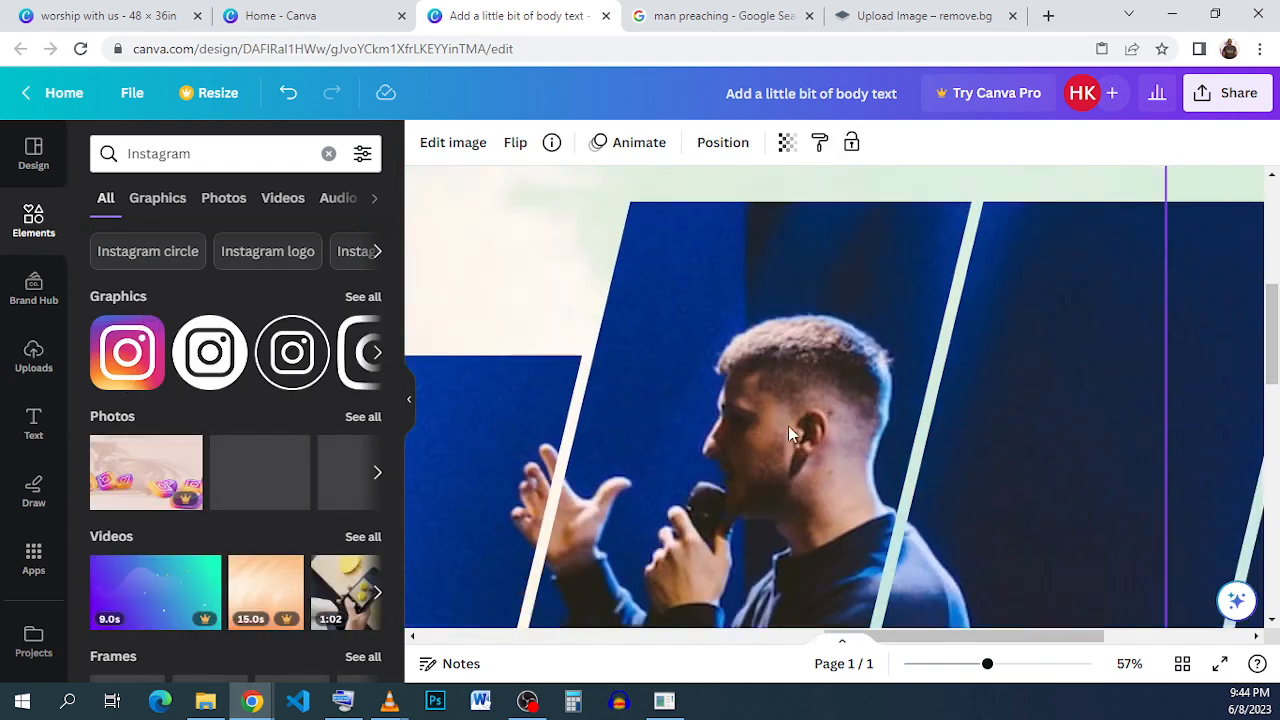
{"action": "scroll", "coordinate": [788, 433], "scroll_direction": "down", "scroll_amount": 3}
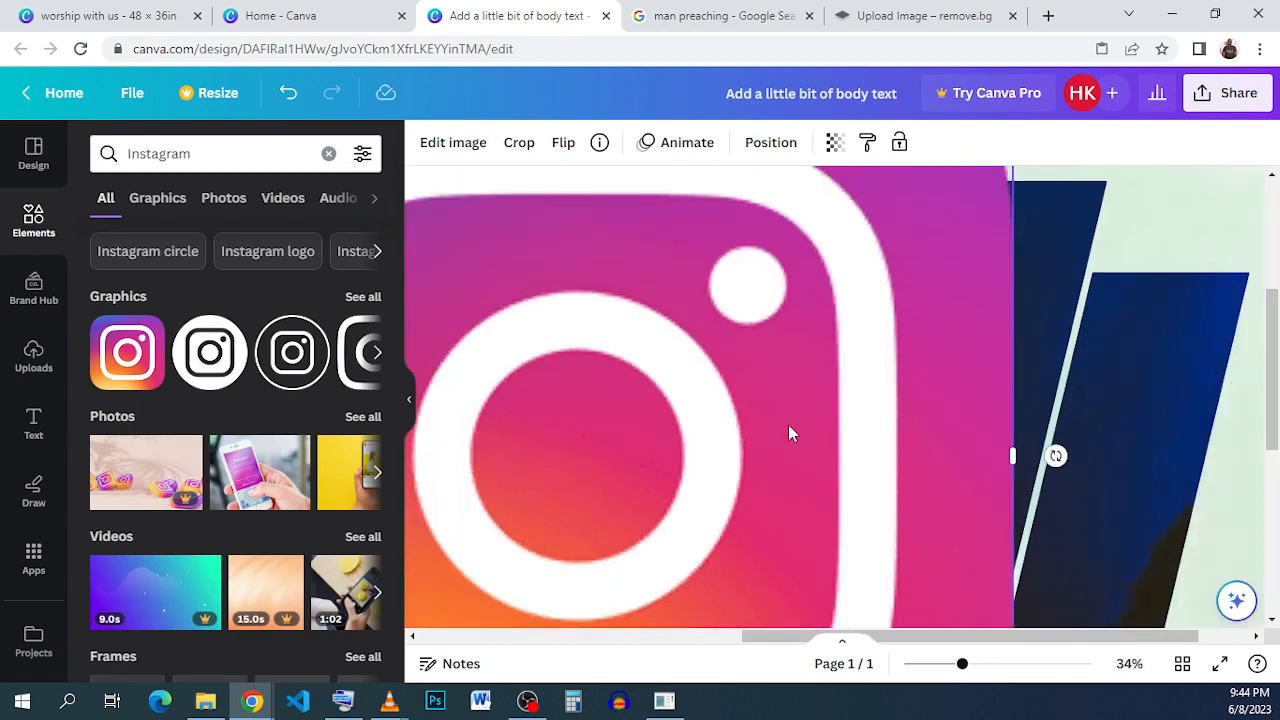
{"action": "scroll", "coordinate": [790, 433], "scroll_direction": "down", "scroll_amount": 1}
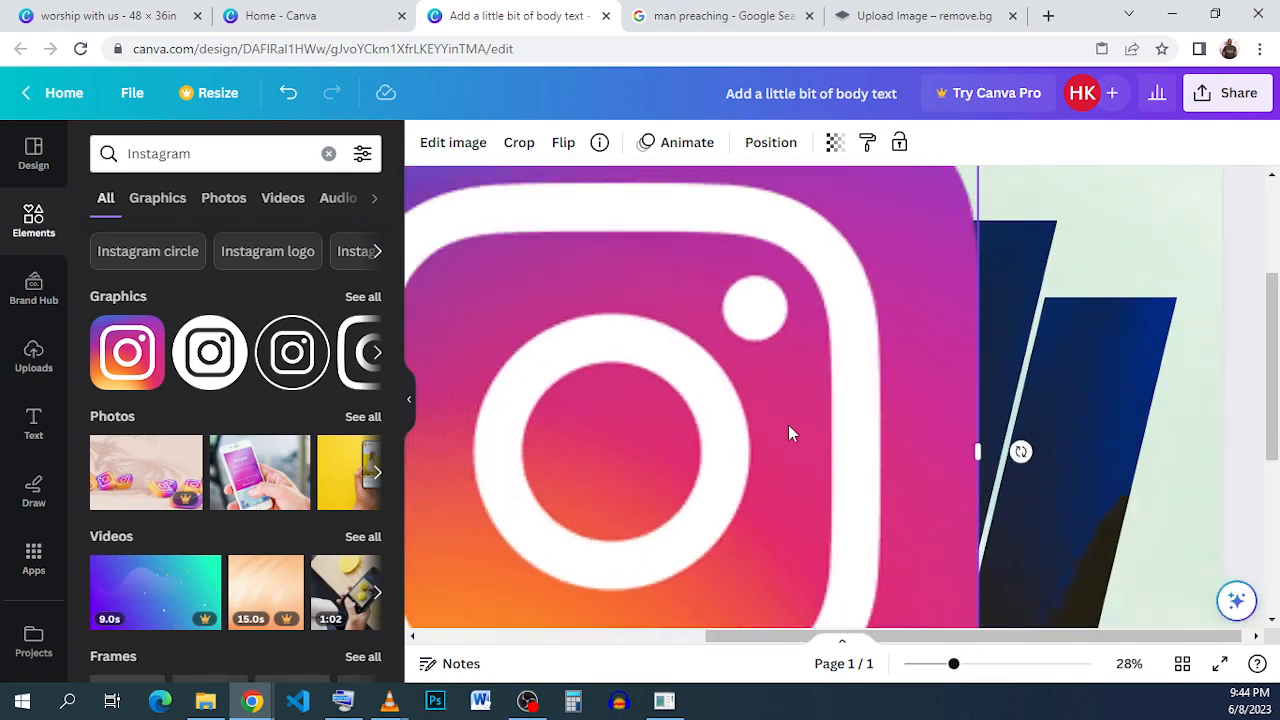
{"action": "scroll", "coordinate": [754, 426], "scroll_direction": "down", "scroll_amount": 4}
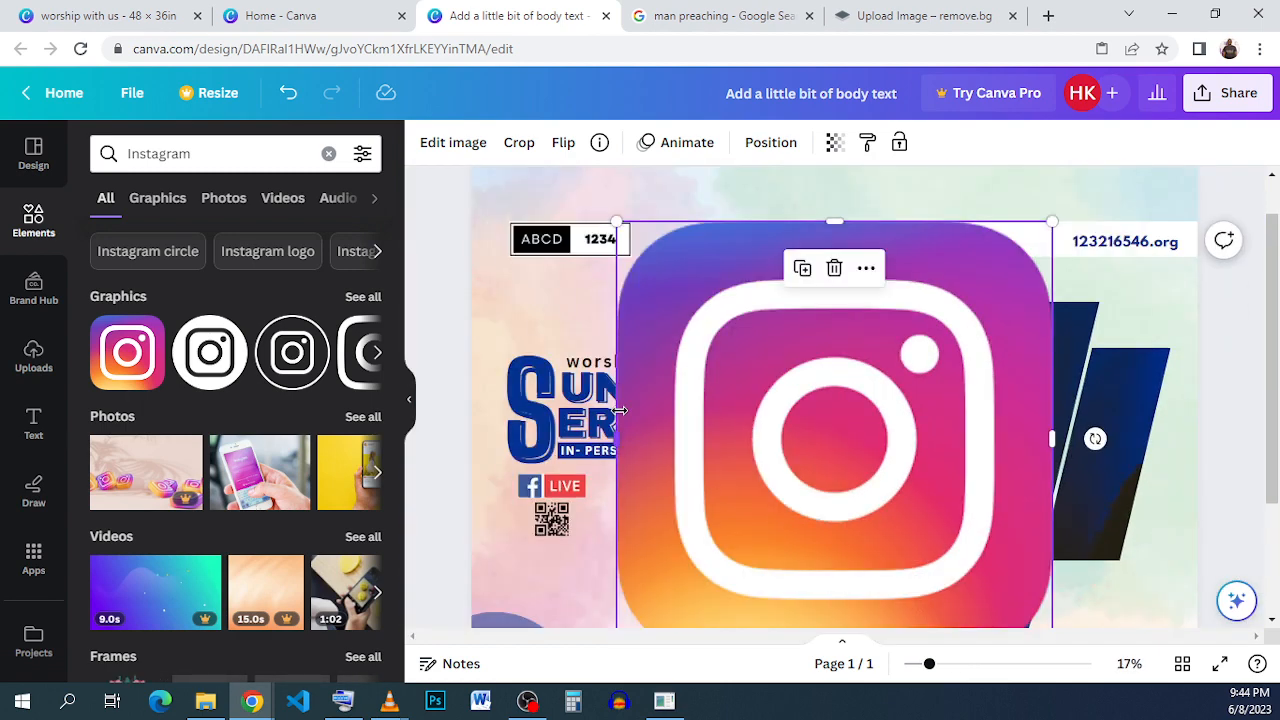
{"action": "left_click_drag", "start_coordinate": [729, 443], "coordinate": [780, 500]}
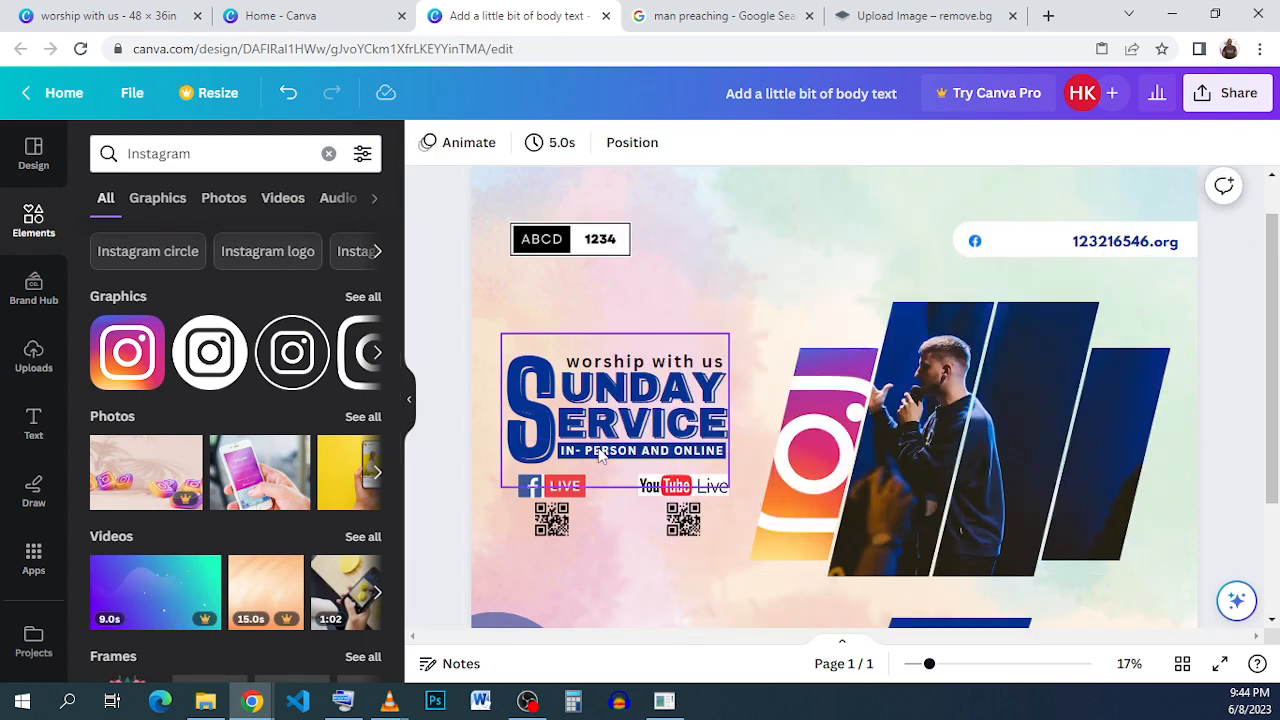
{"action": "left_click", "coordinate": [287, 95]}
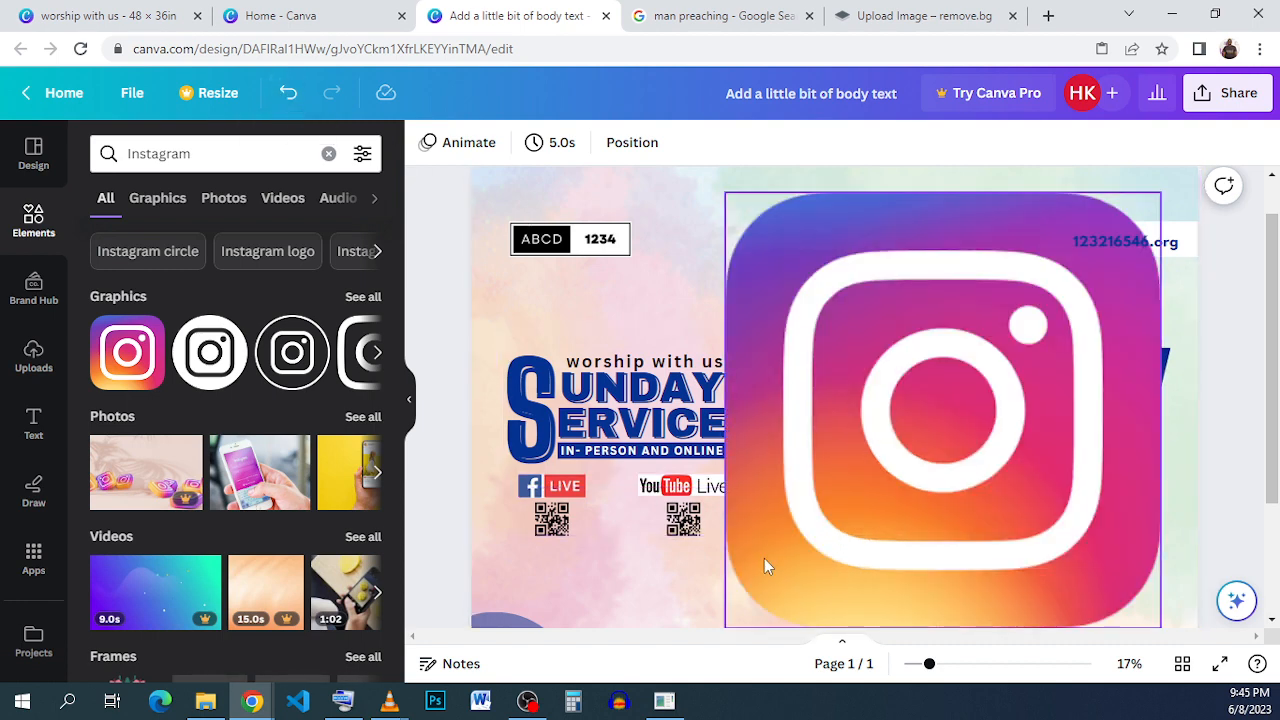
{"action": "left_click_drag", "start_coordinate": [764, 562], "coordinate": [760, 560]}
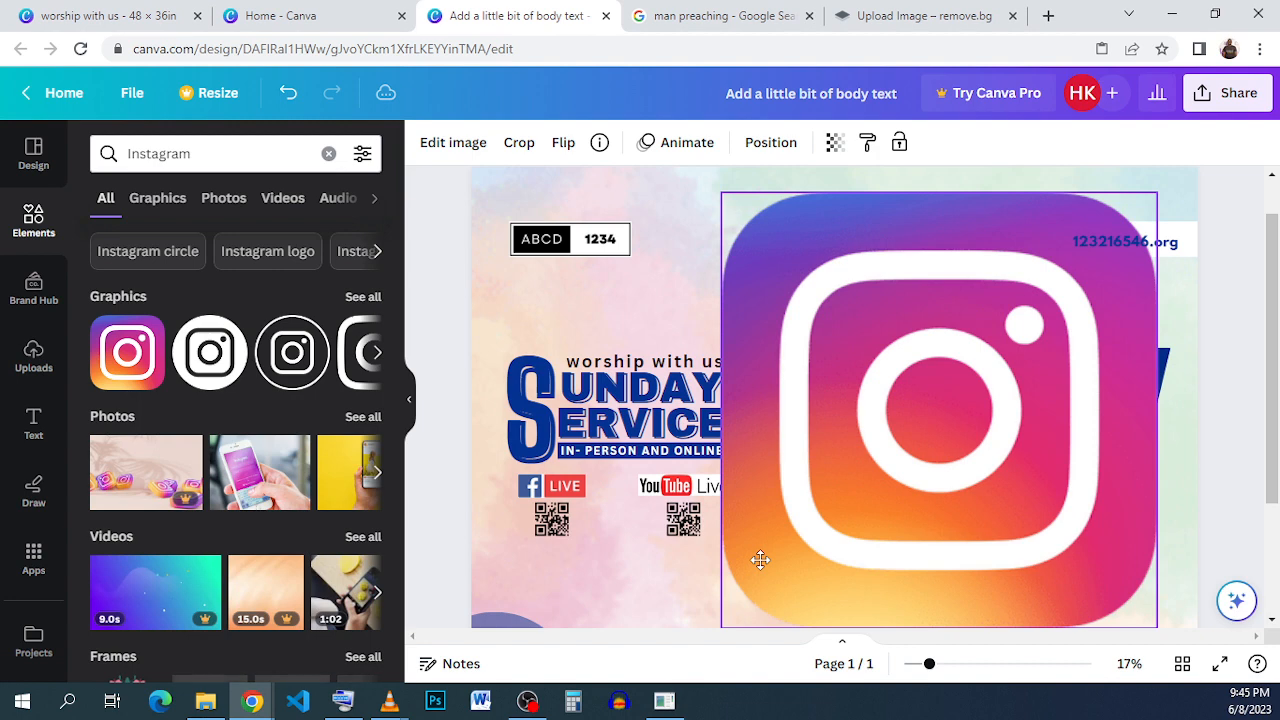
{"action": "left_click", "coordinate": [738, 560]}
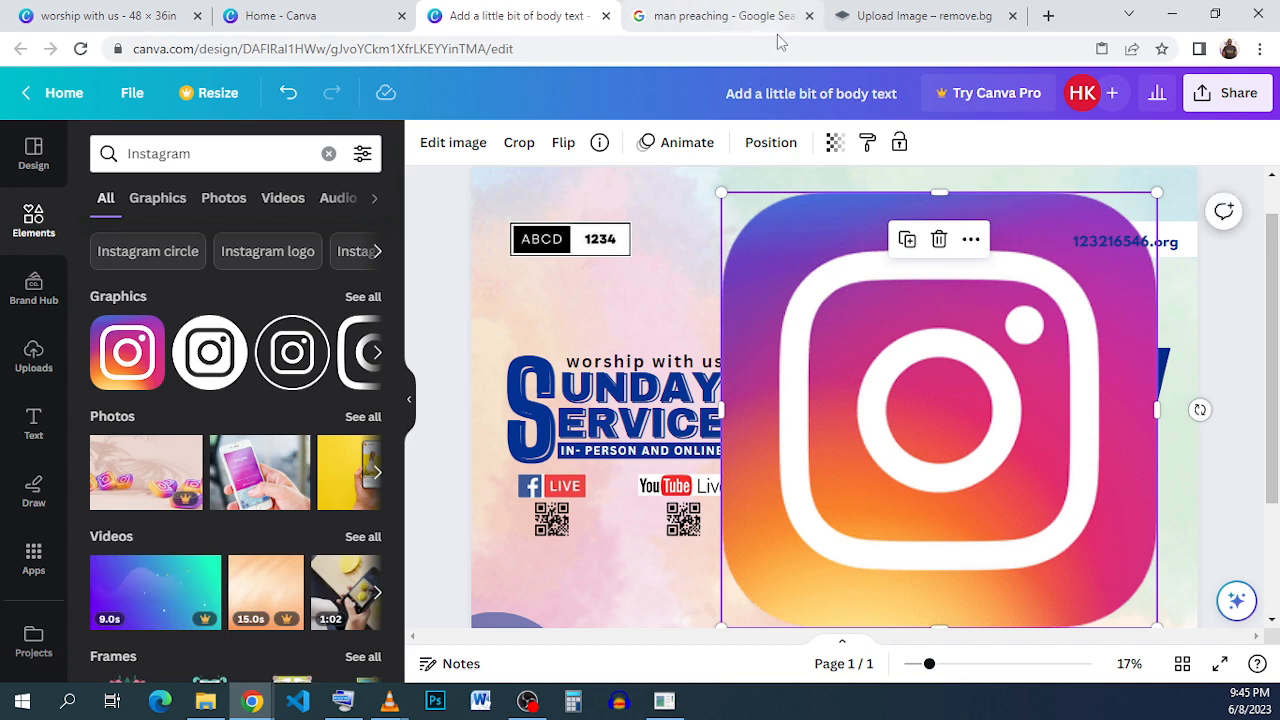
{"action": "left_click_drag", "start_coordinate": [743, 216], "coordinate": [1003, 260]}
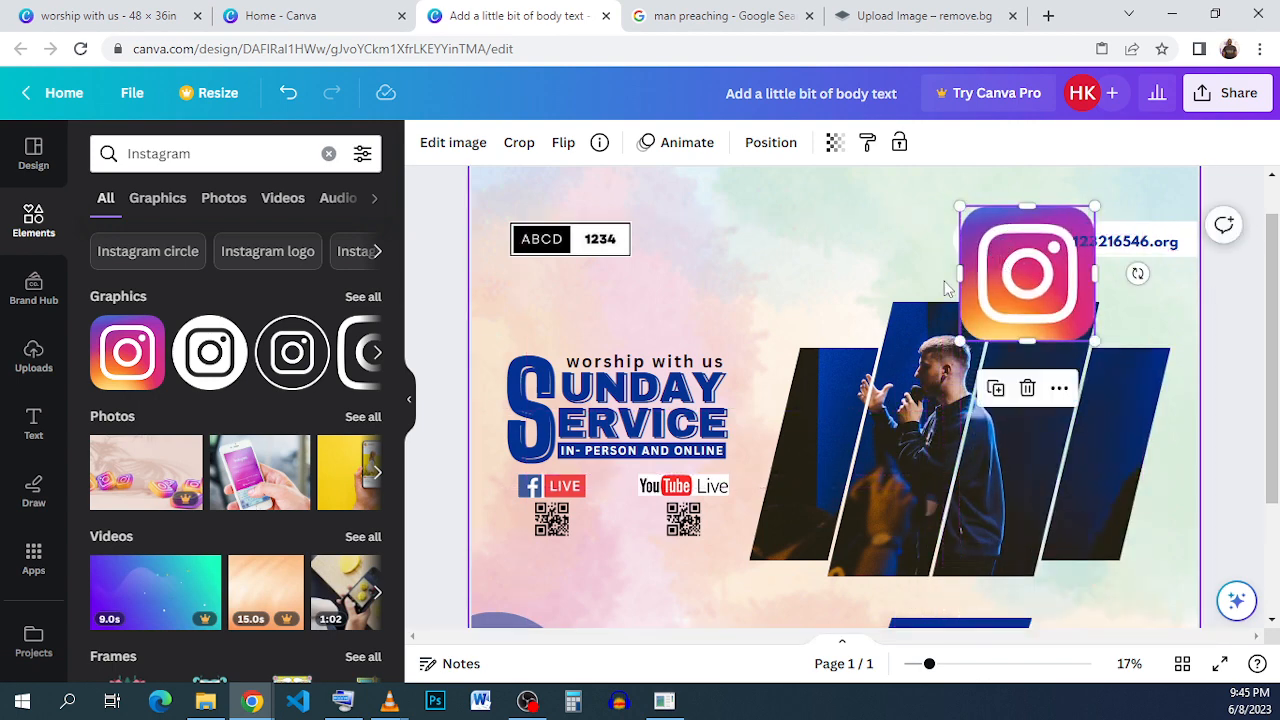
{"action": "scroll", "coordinate": [1005, 262], "scroll_direction": "up", "scroll_amount": 5}
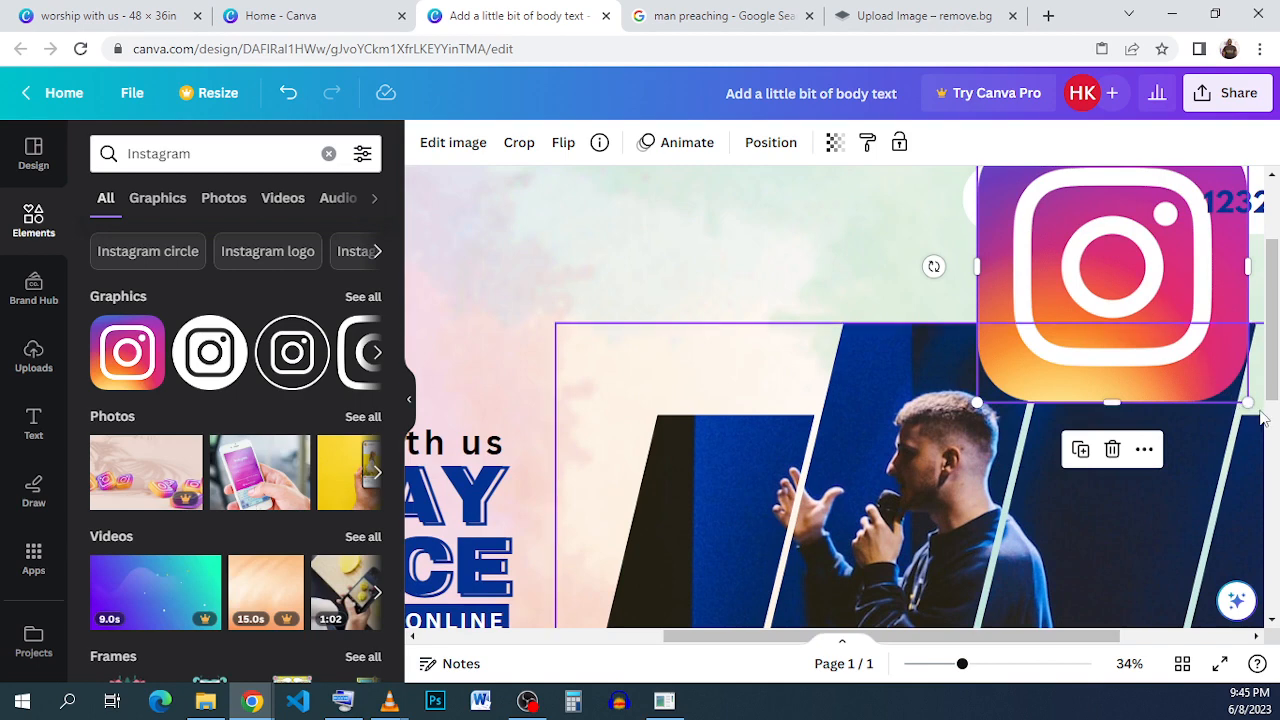
{"action": "left_click_drag", "start_coordinate": [1247, 402], "coordinate": [1062, 206]}
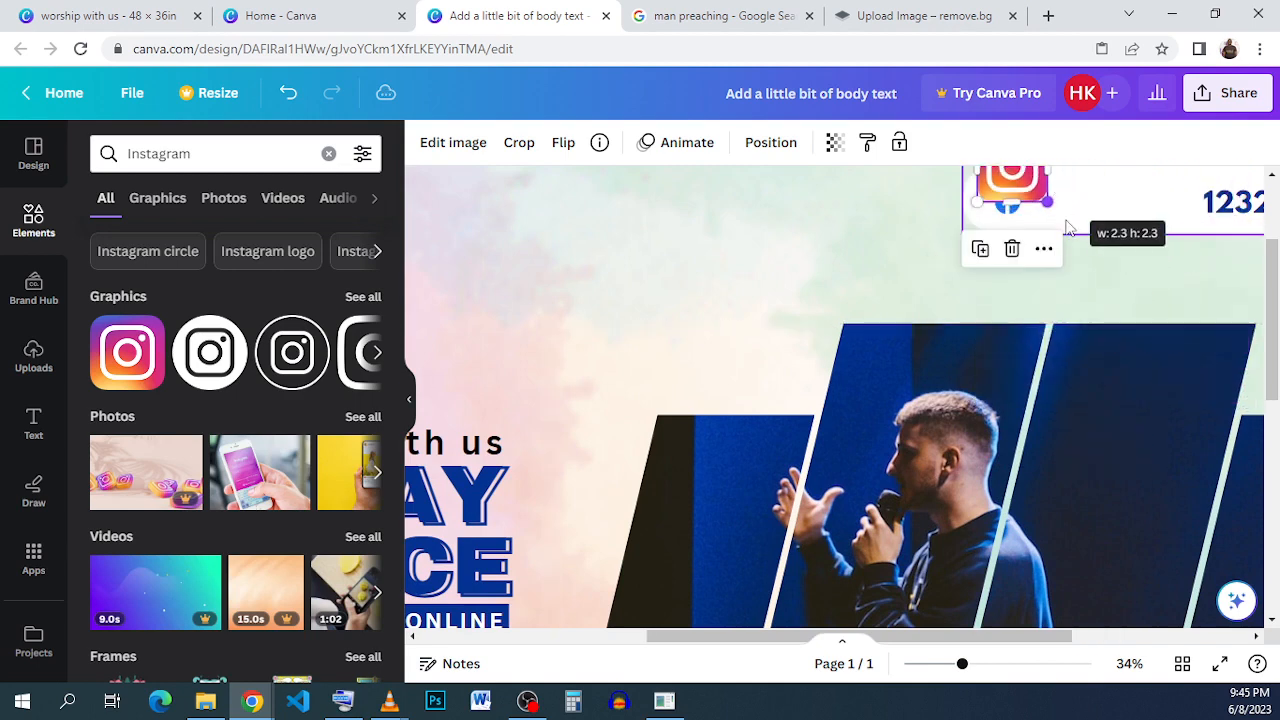
{"action": "left_click_drag", "start_coordinate": [1014, 636], "coordinate": [1066, 637]}
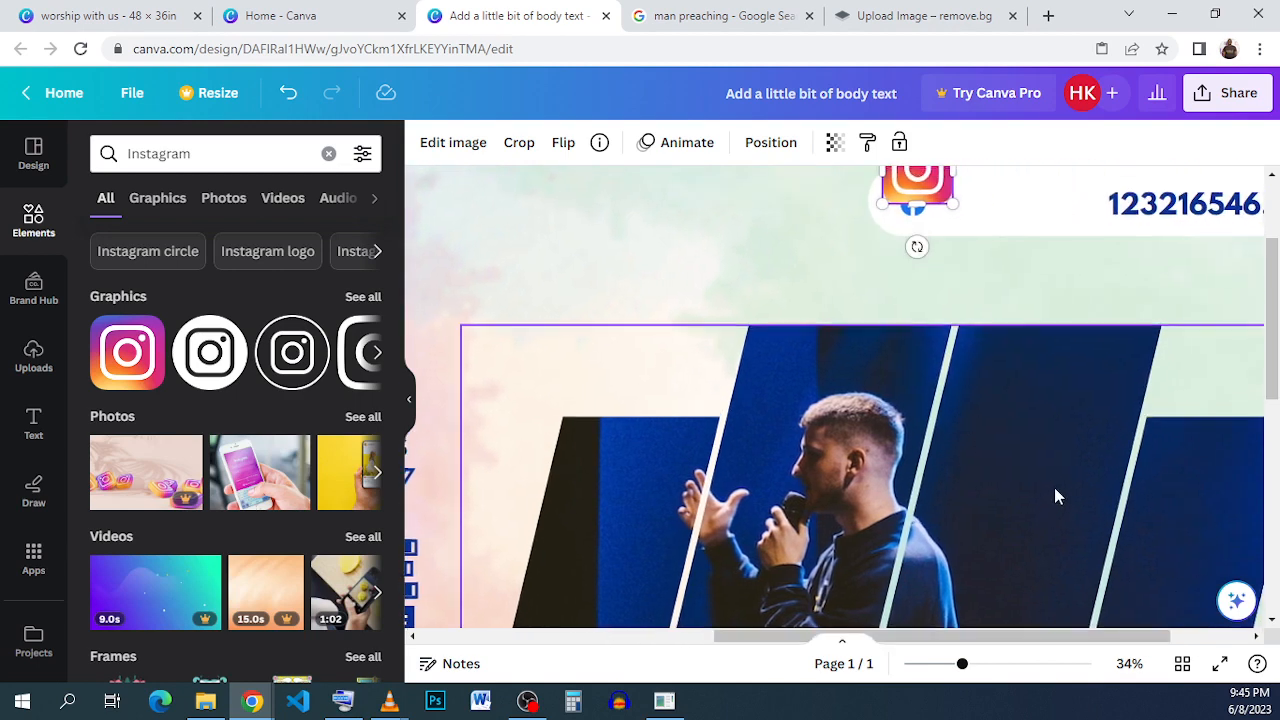
{"action": "scroll", "coordinate": [1000, 400], "scroll_direction": "up", "scroll_amount": 3}
{"action": "left_click_drag", "start_coordinate": [938, 334], "coordinate": [981, 367]}
{"action": "left_click", "coordinate": [1047, 459]}
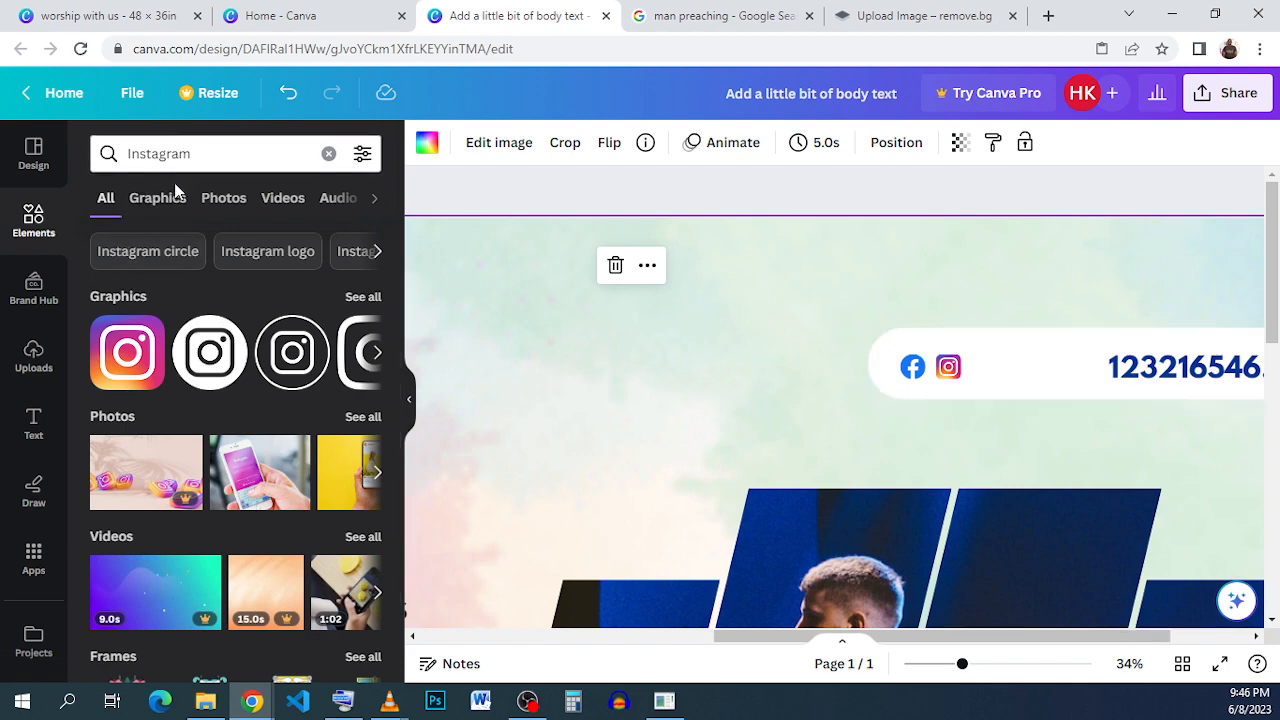
{"action": "left_click", "coordinate": [379, 252]}
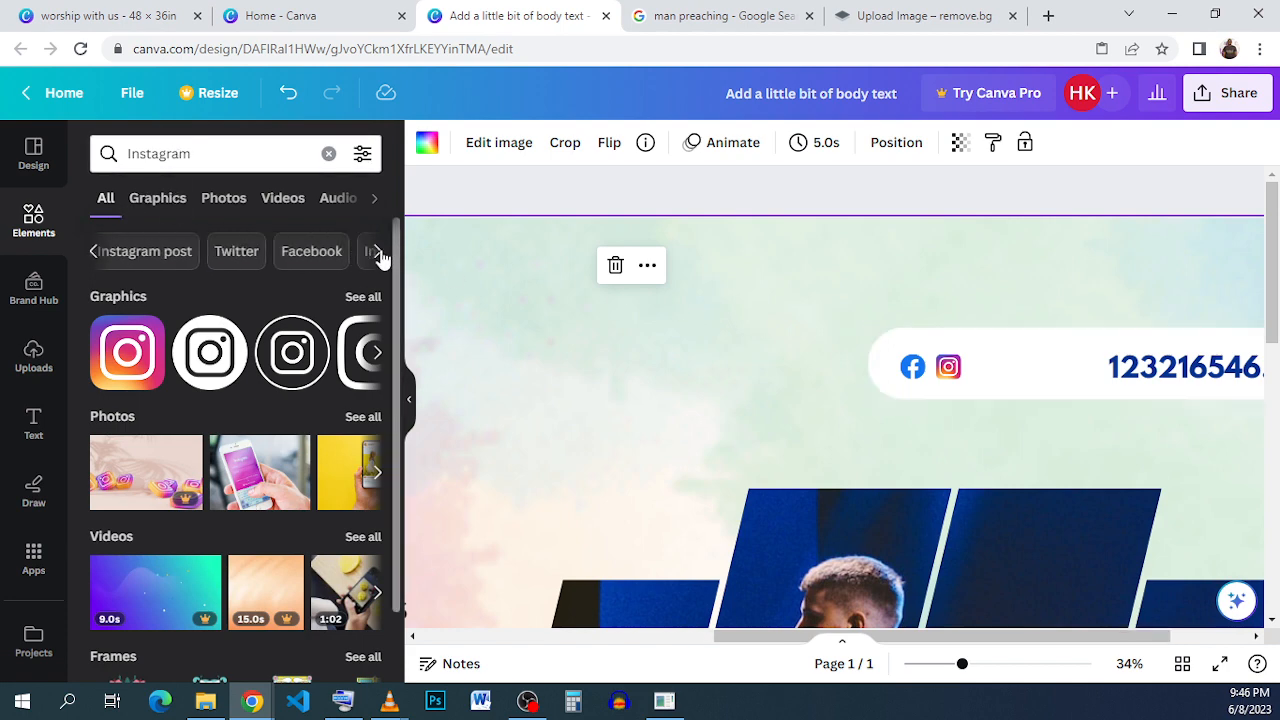
{"action": "left_click", "coordinate": [379, 254]}
{"action": "left_click", "coordinate": [379, 255]}
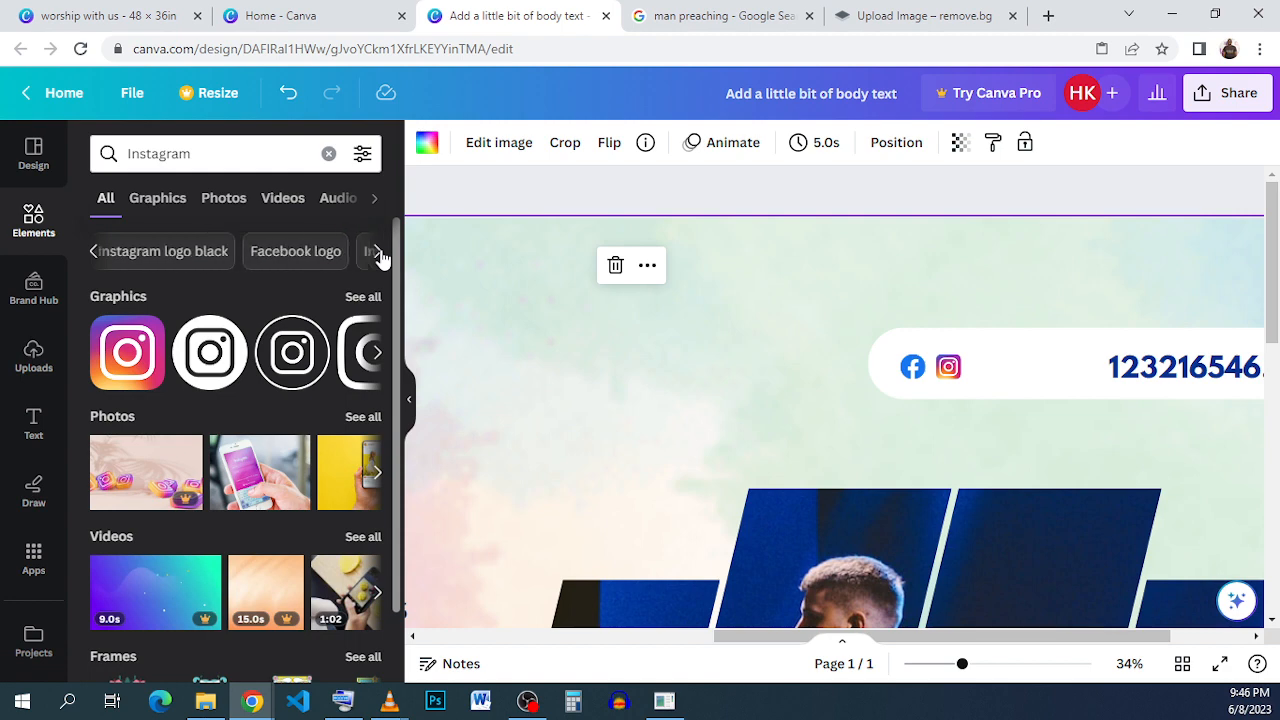
{"action": "left_click", "coordinate": [379, 255]}
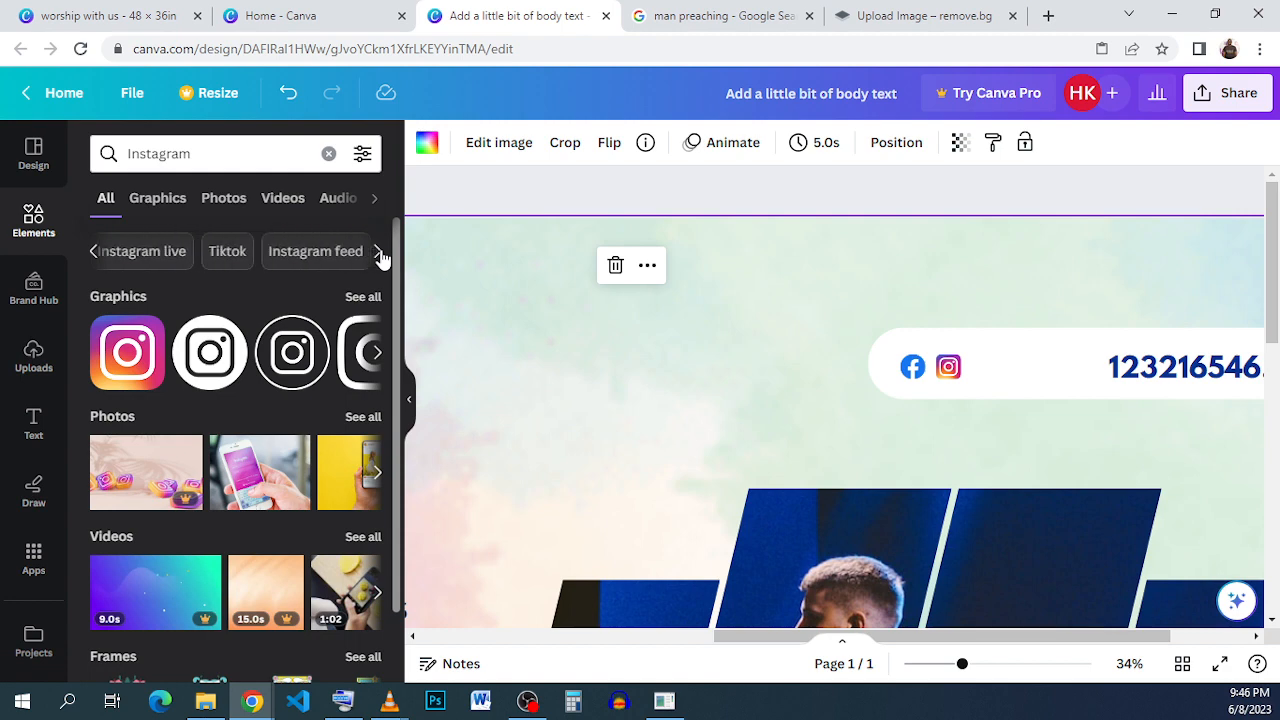
- Search for youtube icon and place a small red YouTube icon beside the Instagram icon in the bar
{"action": "double_click", "coordinate": [154, 164]}
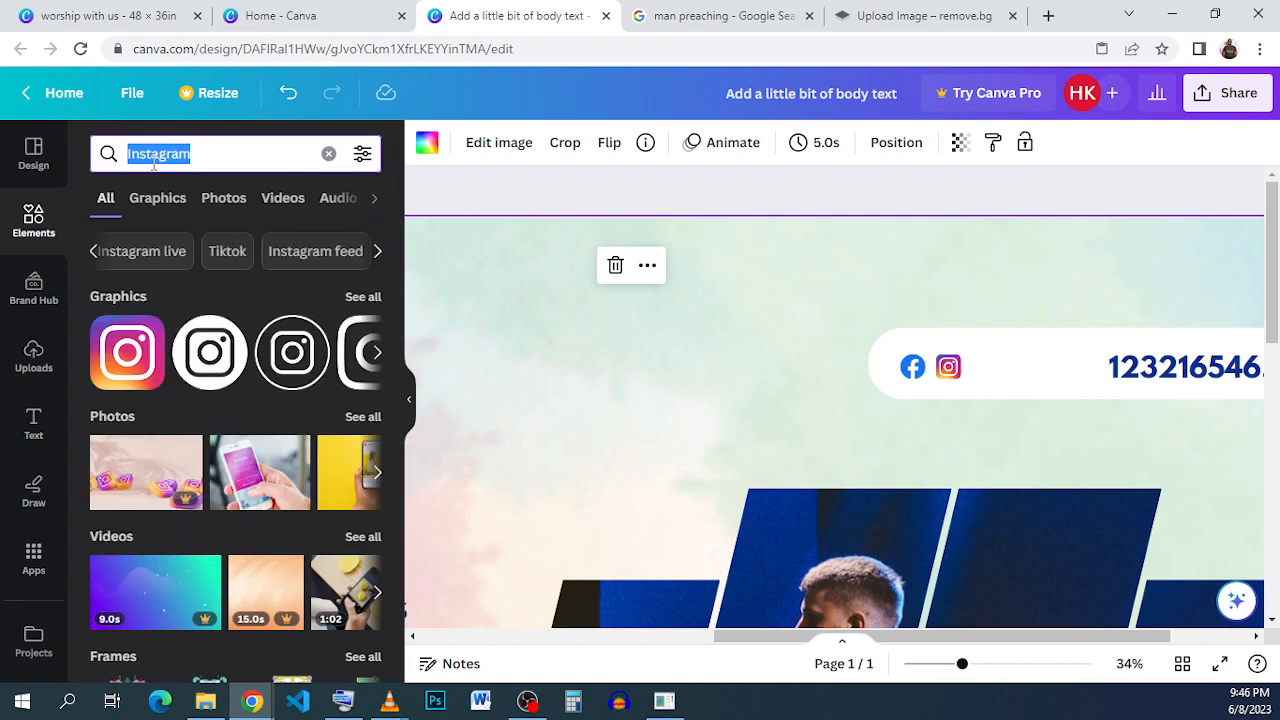
{"action": "type", "text": "YOUTU"}
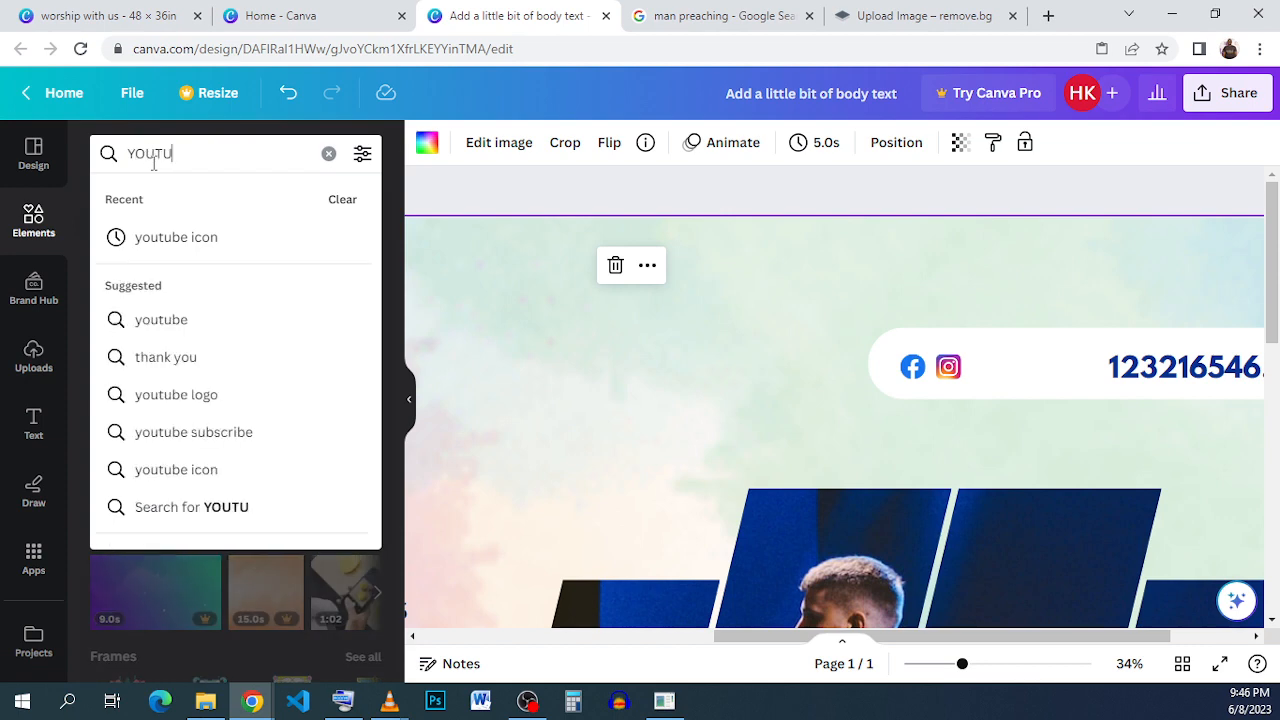
{"action": "left_click", "coordinate": [219, 237]}
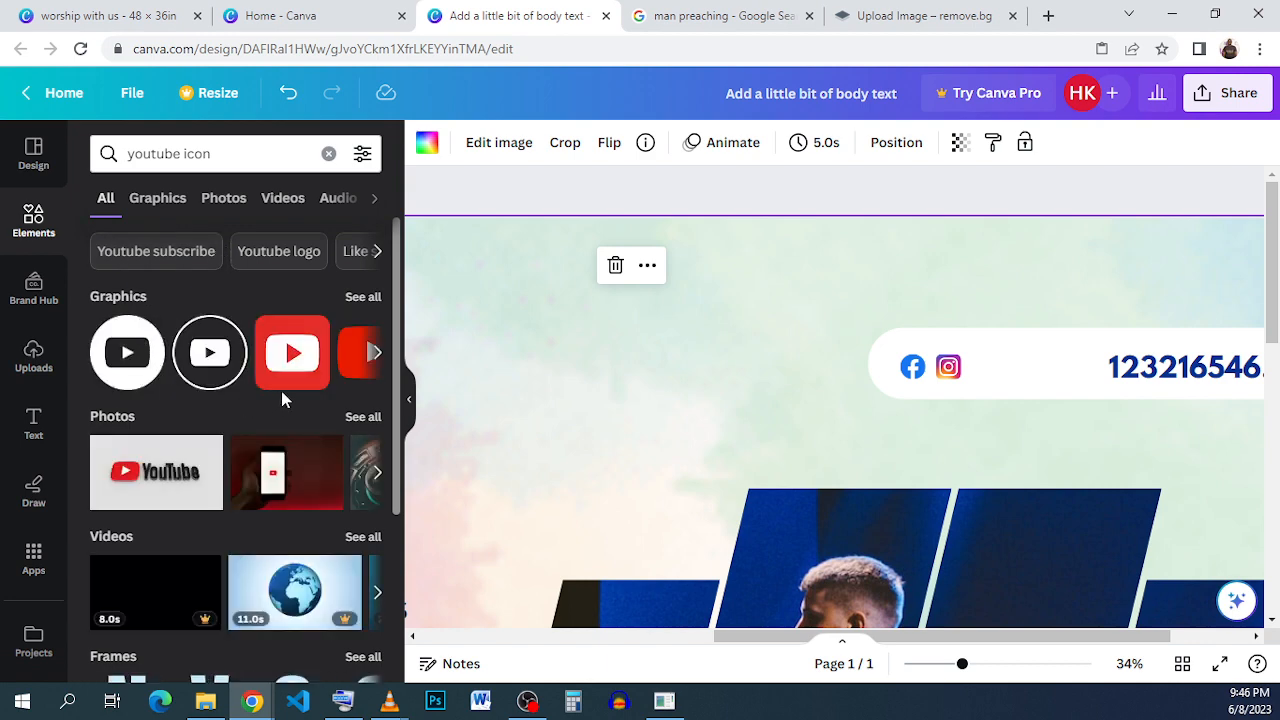
{"action": "left_click", "coordinate": [356, 376]}
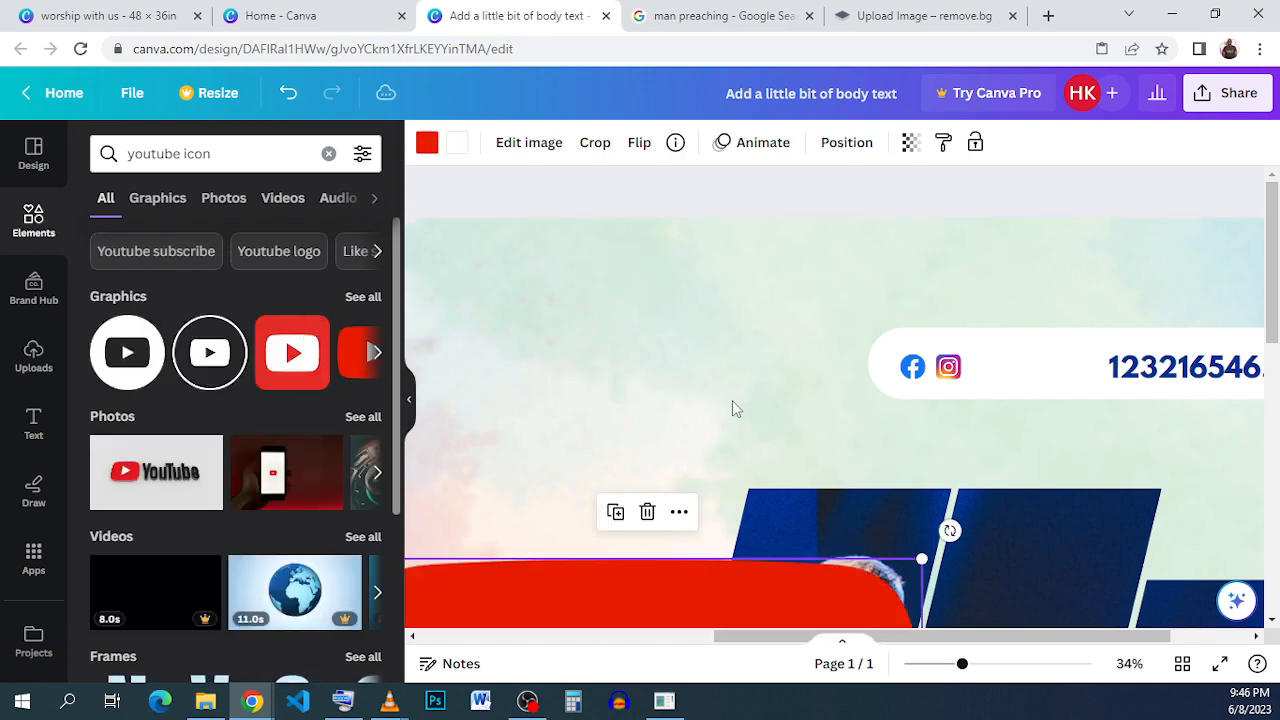
{"action": "left_click_drag", "start_coordinate": [766, 603], "coordinate": [999, 307]}
{"action": "scroll", "coordinate": [900, 280], "scroll_direction": "down", "scroll_amount": 2}
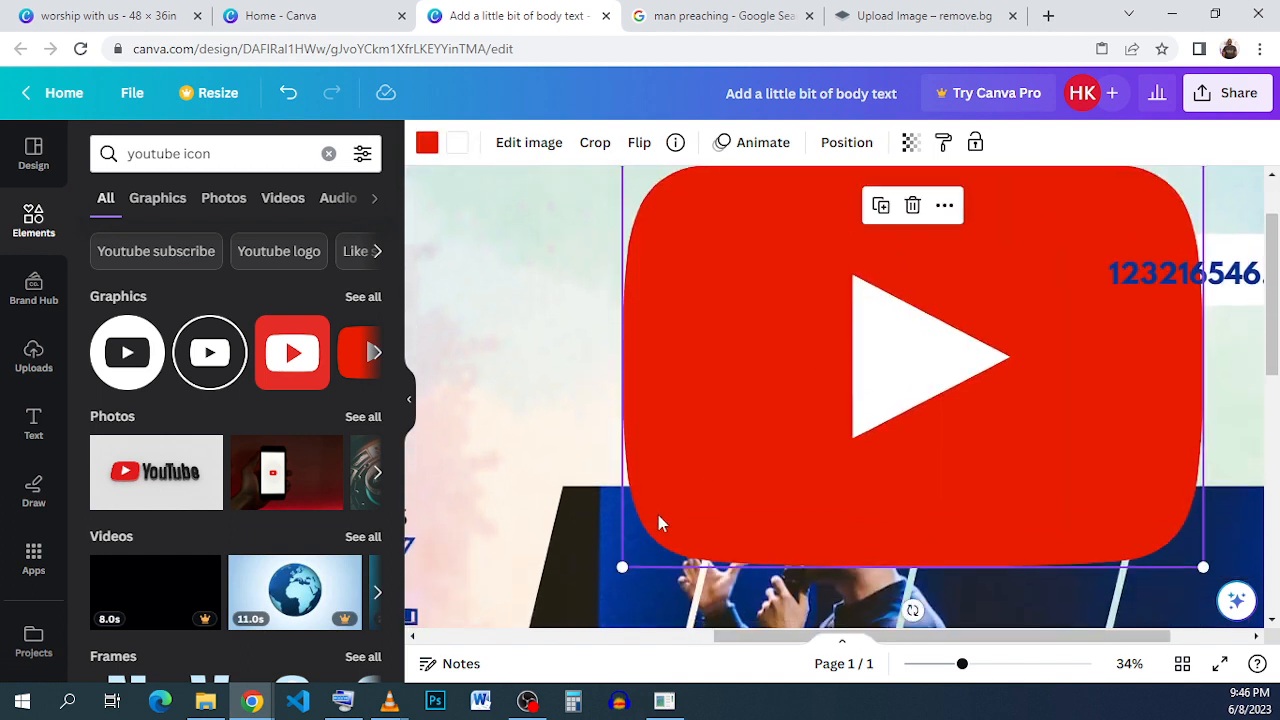
{"action": "left_click_drag", "start_coordinate": [622, 567], "coordinate": [984, 258]}
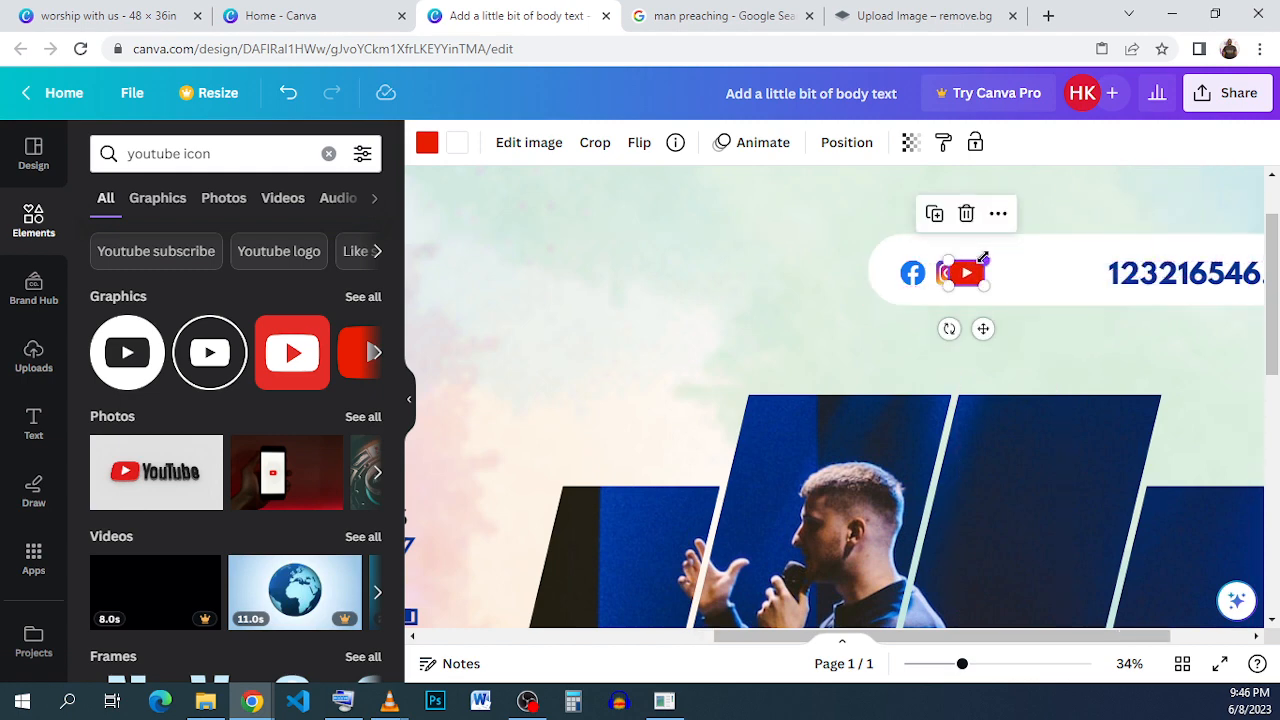
{"action": "scroll", "coordinate": [965, 275], "scroll_direction": "up", "scroll_amount": 3}
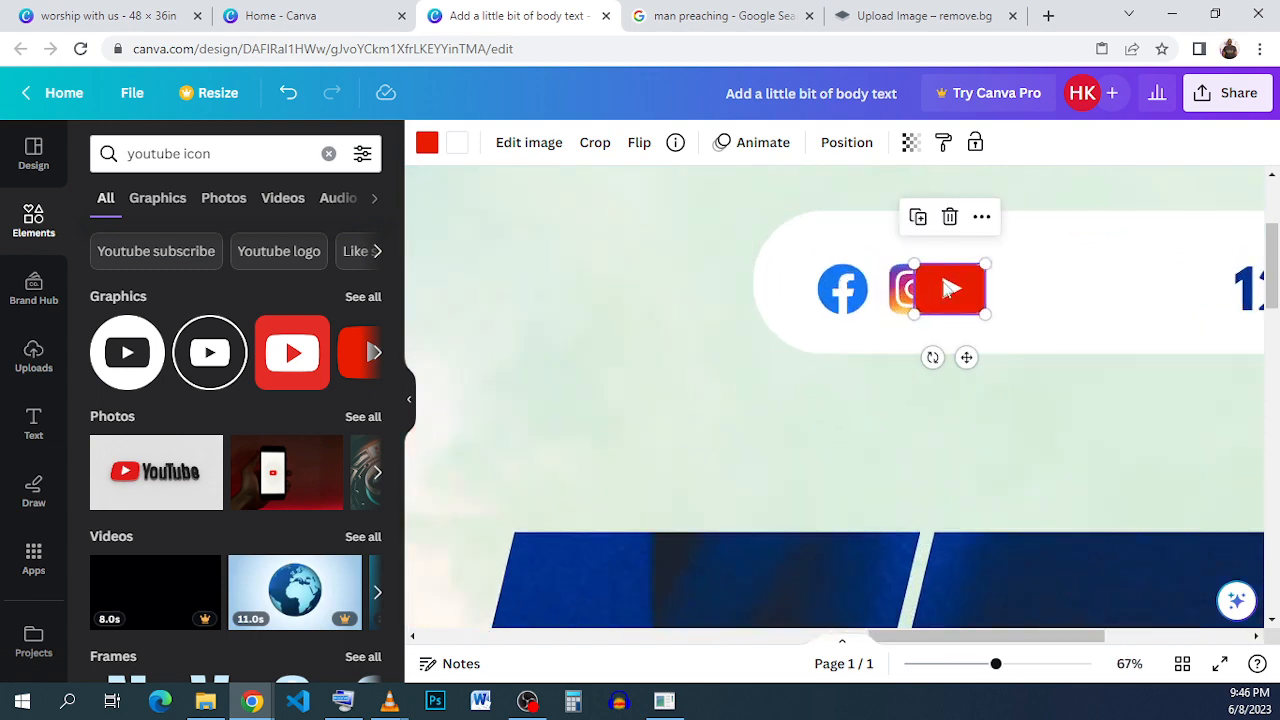
{"action": "scroll", "coordinate": [948, 289], "scroll_direction": "up", "scroll_amount": 3}
{"action": "left_click_drag", "start_coordinate": [948, 289], "coordinate": [1017, 283]}
{"action": "left_click", "coordinate": [1168, 318]}
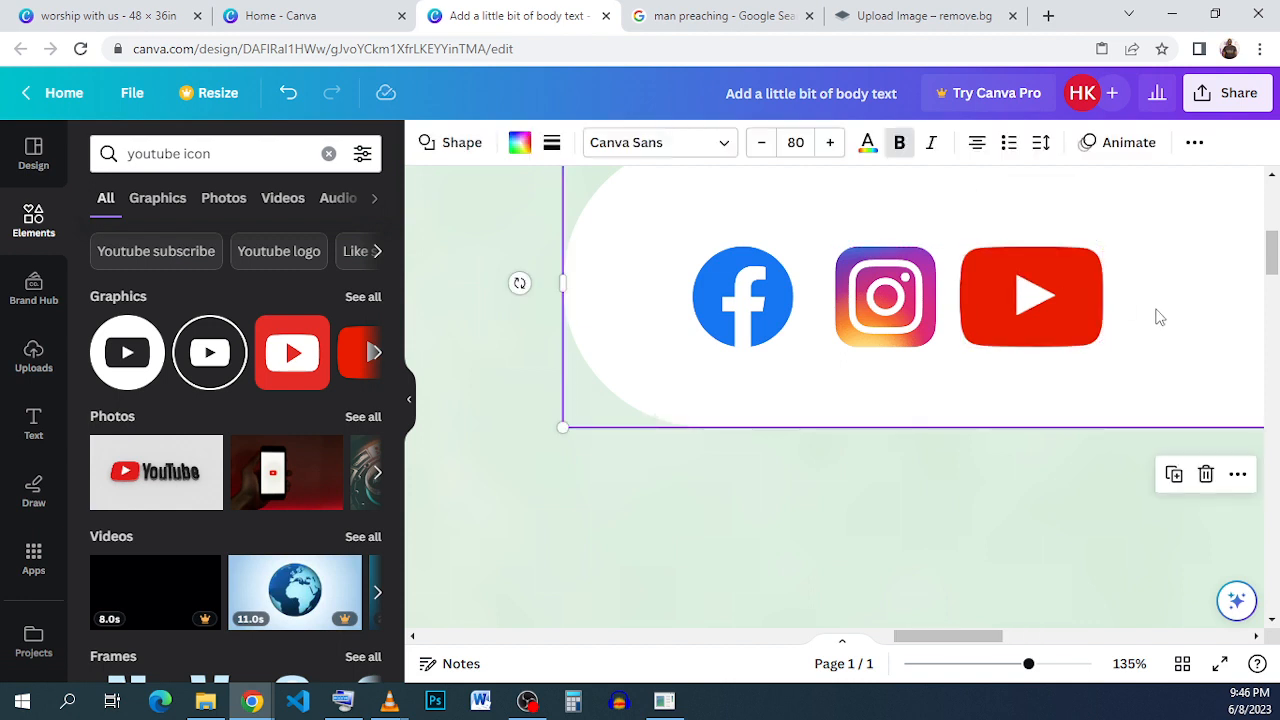
{"action": "scroll", "coordinate": [1160, 317], "scroll_direction": "down", "scroll_amount": 5}
{"action": "scroll", "coordinate": [1103, 318], "scroll_direction": "down", "scroll_amount": 1}
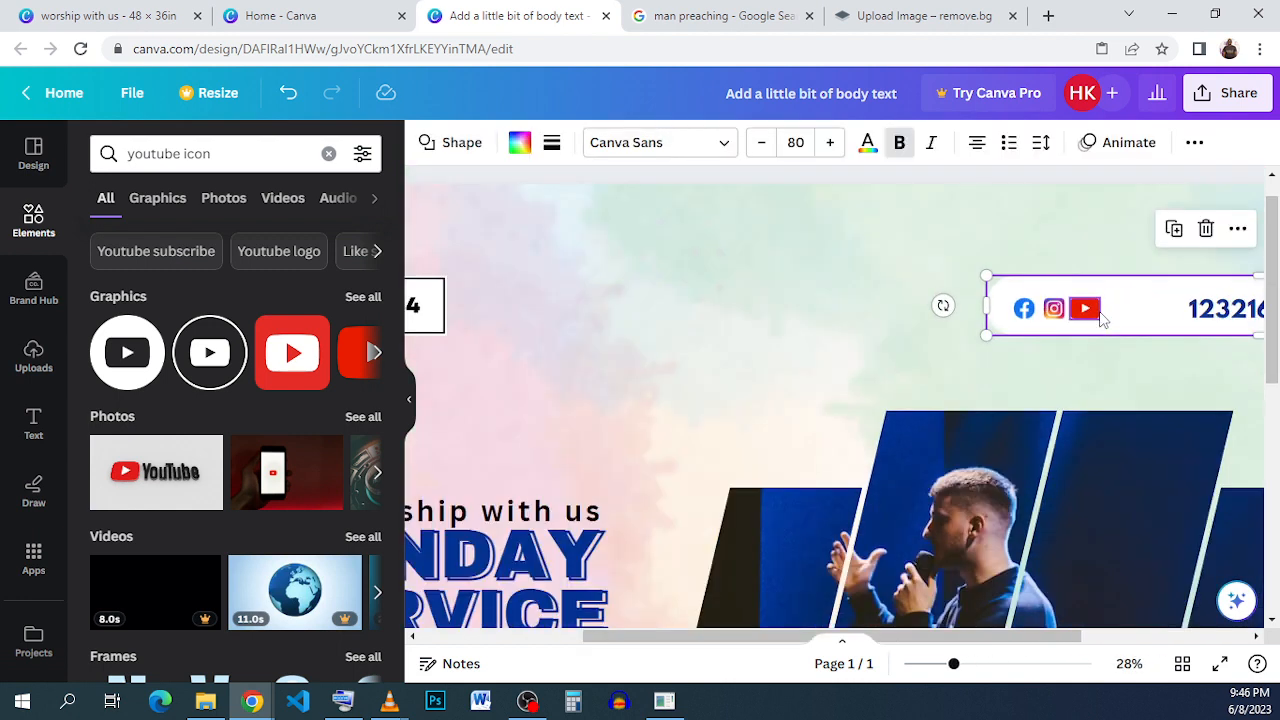
{"action": "scroll", "coordinate": [1101, 318], "scroll_direction": "down", "scroll_amount": 3}
{"action": "scroll", "coordinate": [1101, 318], "scroll_direction": "down", "scroll_amount": 2}
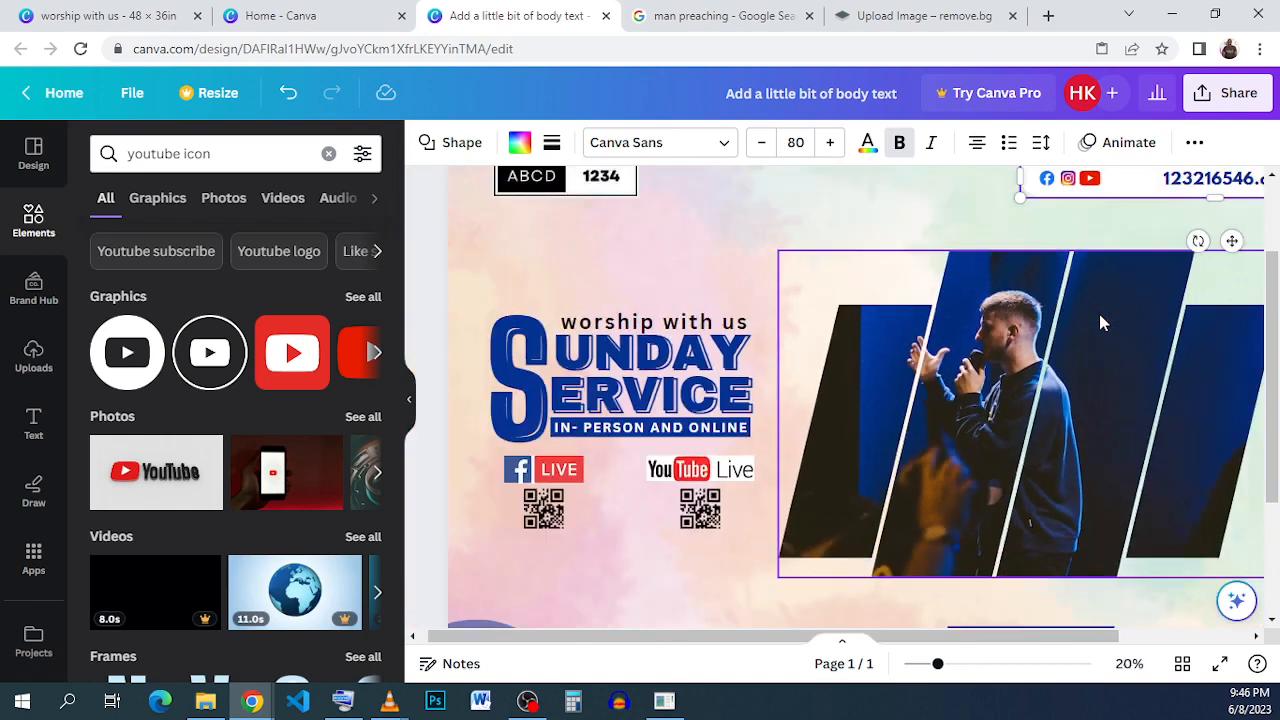
{"action": "scroll", "coordinate": [1101, 321], "scroll_direction": "down", "scroll_amount": 1}
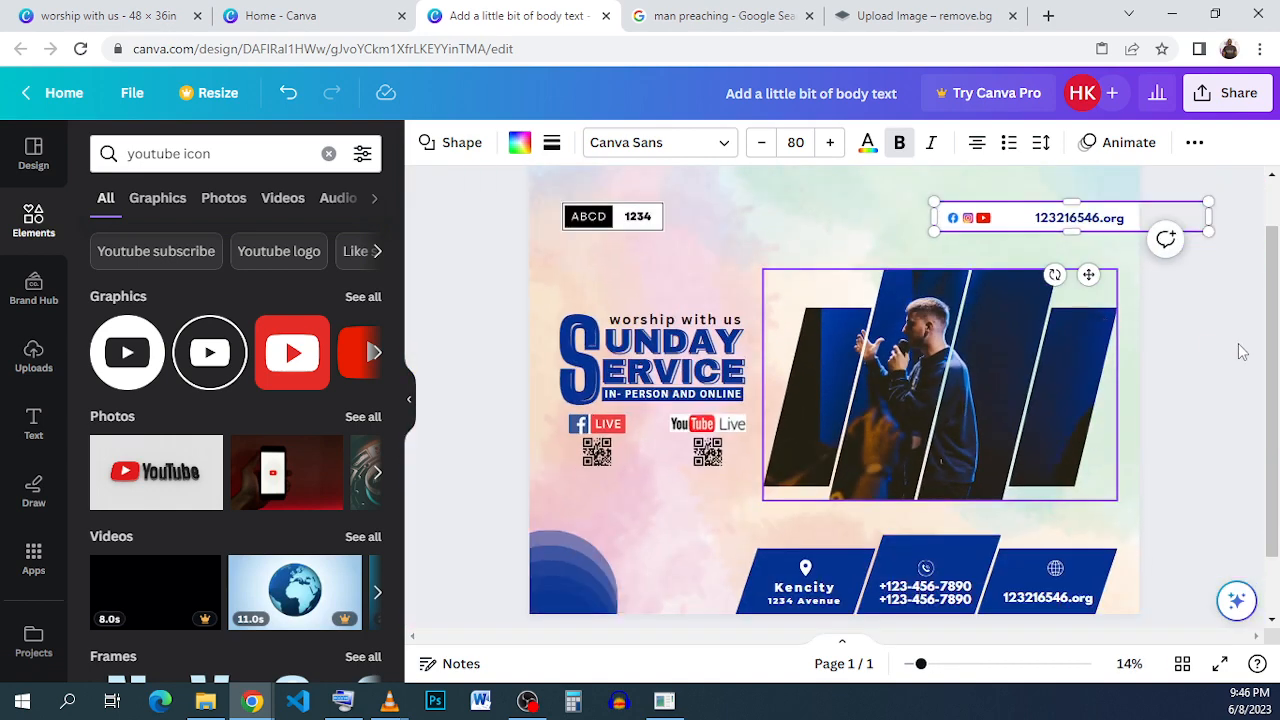
- Compare the flyer's top area with the reference design in the other tab
{"action": "scroll", "coordinate": [1066, 347], "scroll_direction": "down", "scroll_amount": 1}
{"action": "left_click", "coordinate": [1157, 357]}
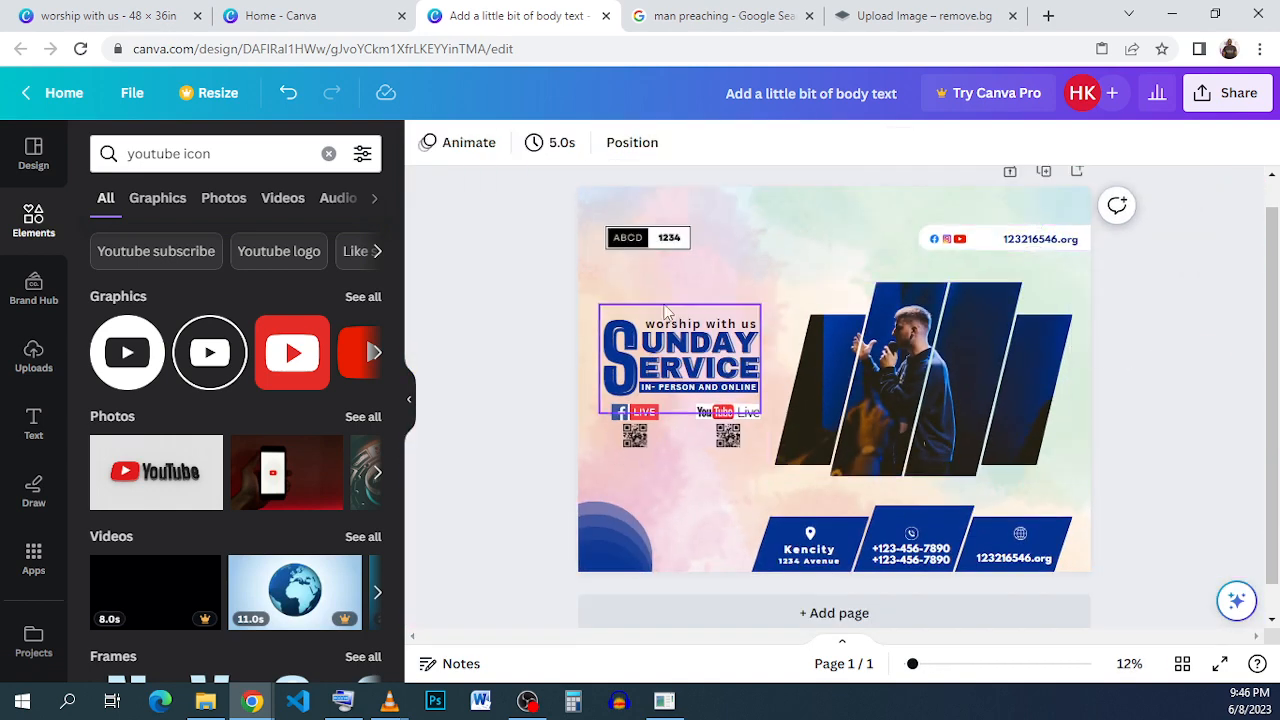
{"action": "left_click", "coordinate": [146, 18]}
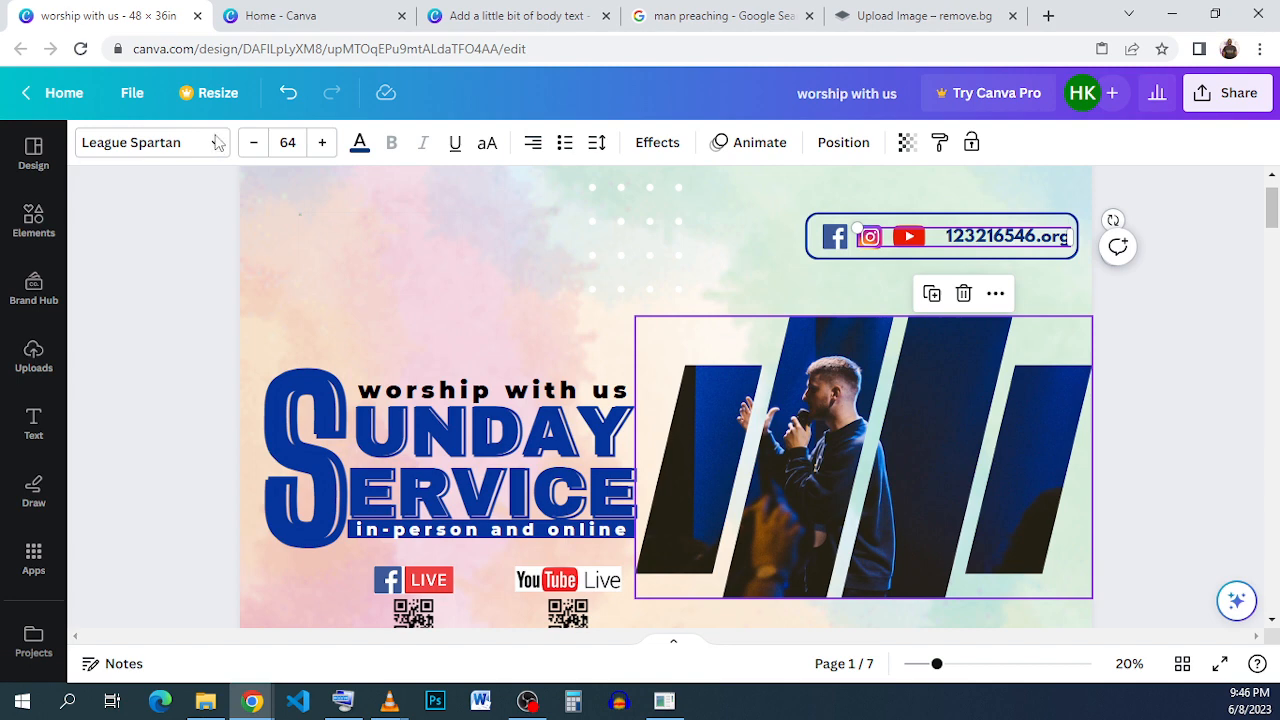
{"action": "scroll", "coordinate": [505, 265], "scroll_direction": "down", "scroll_amount": 1}
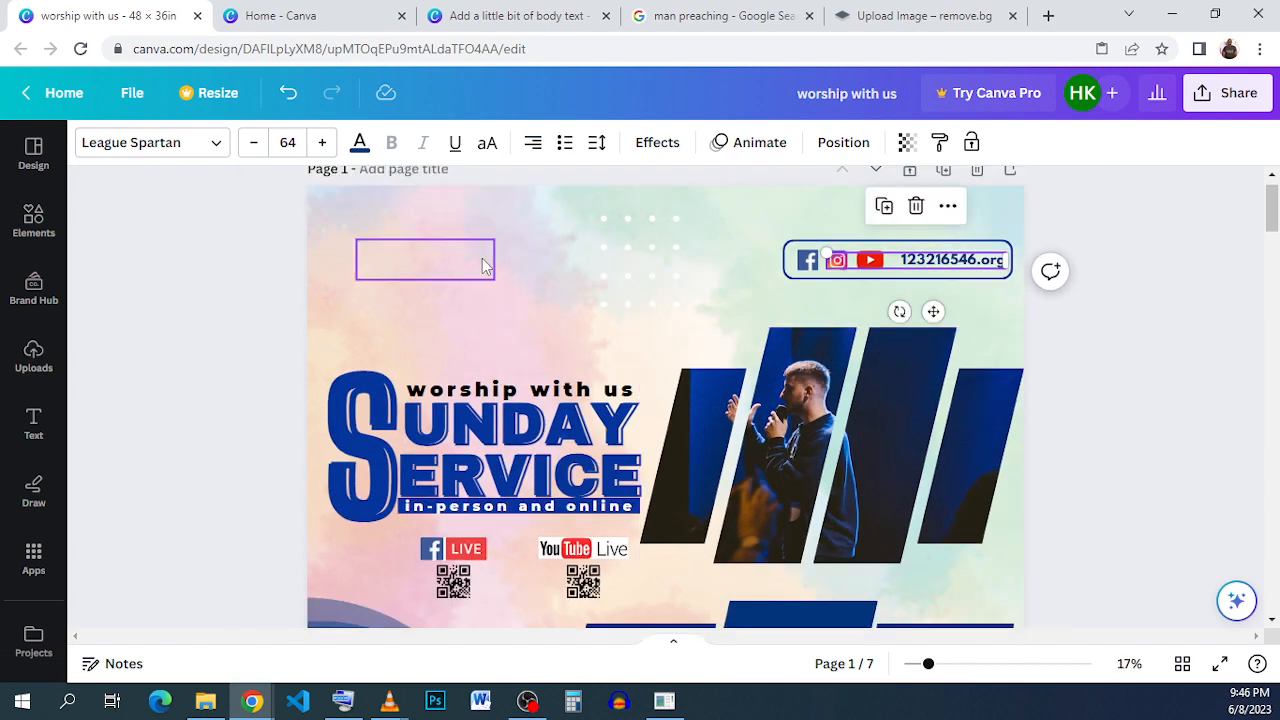
{"action": "scroll", "coordinate": [482, 265], "scroll_direction": "down", "scroll_amount": 1}
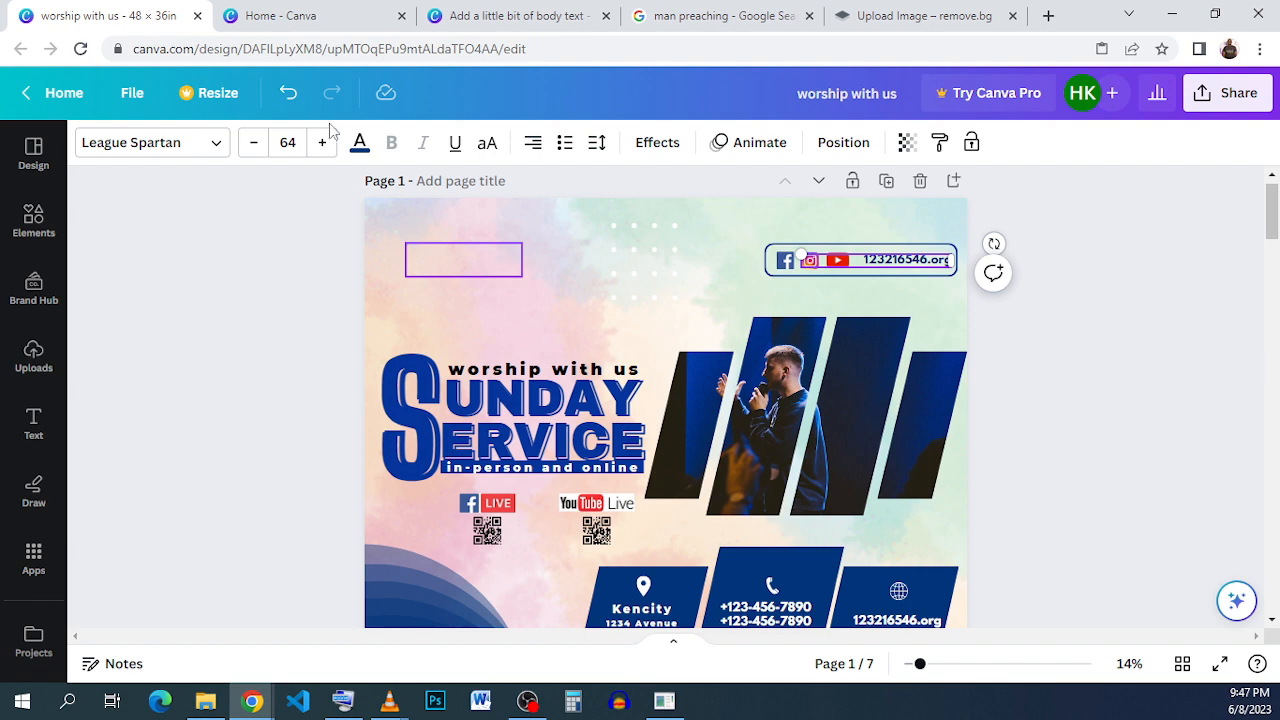
{"action": "left_click", "coordinate": [515, 15]}
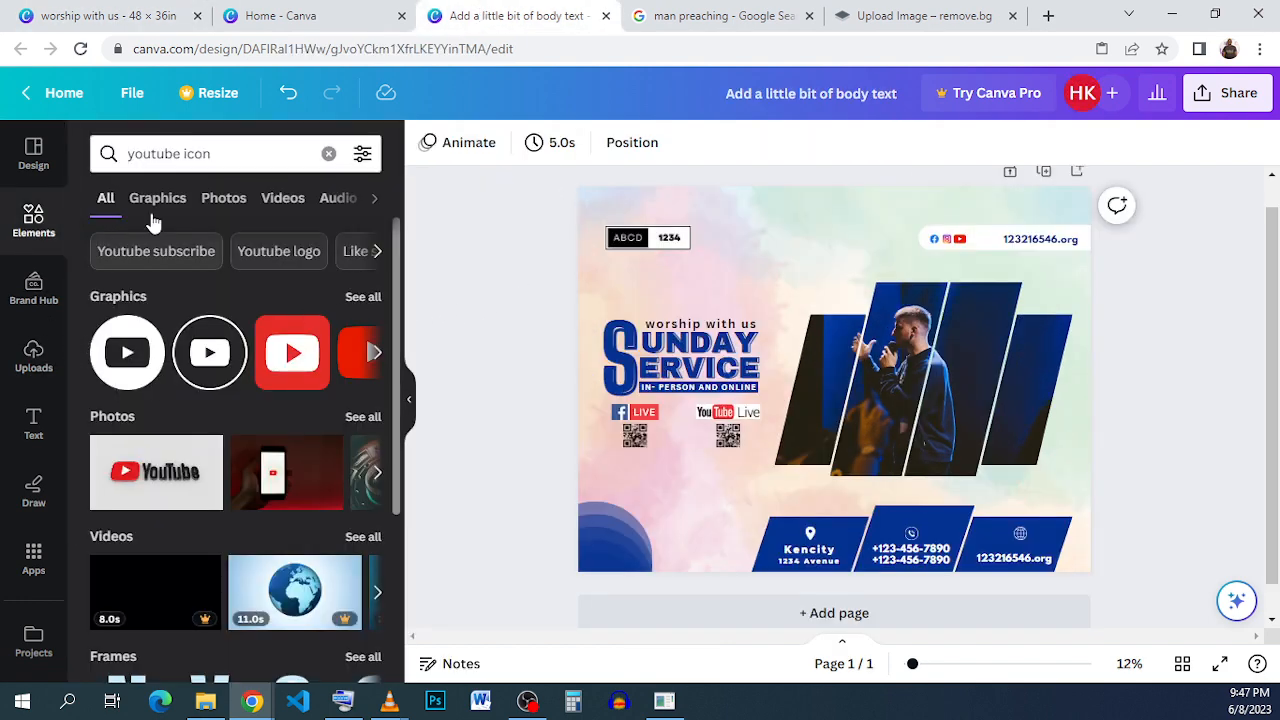
- Search the elements library for elements and browse the graphics results
{"action": "left_click", "coordinate": [257, 157]}
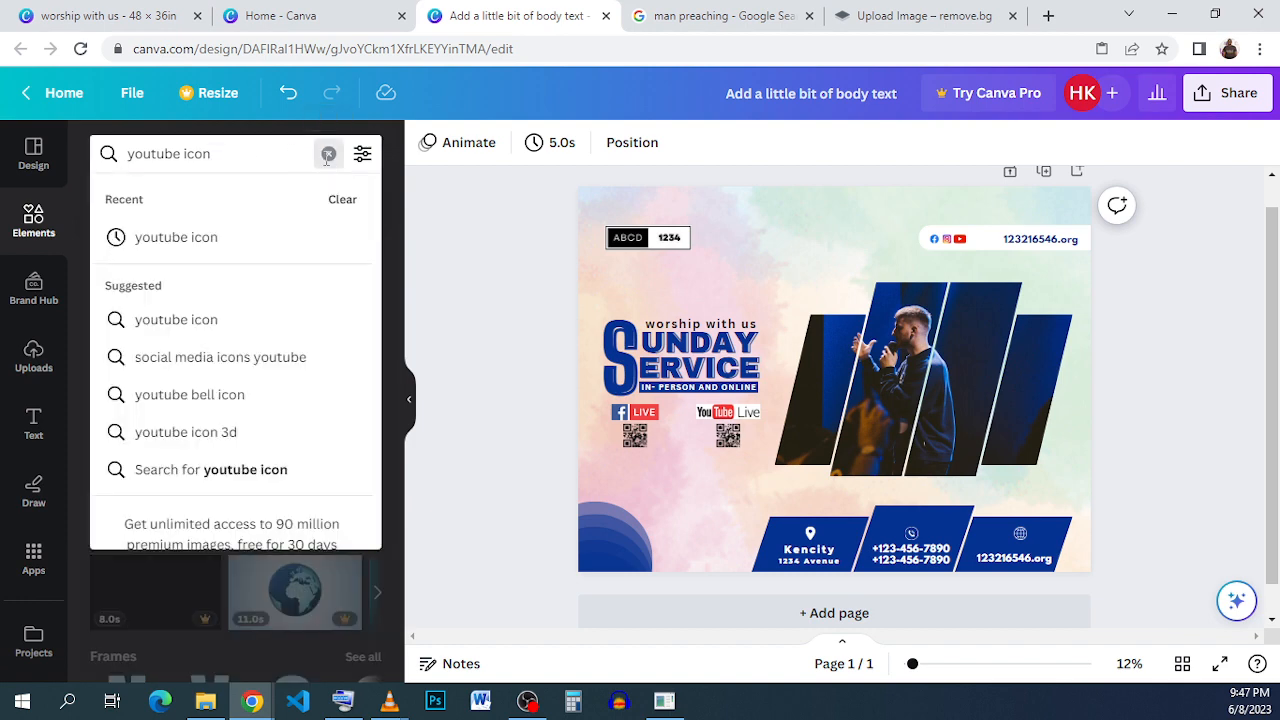
{"action": "left_click", "coordinate": [328, 155]}
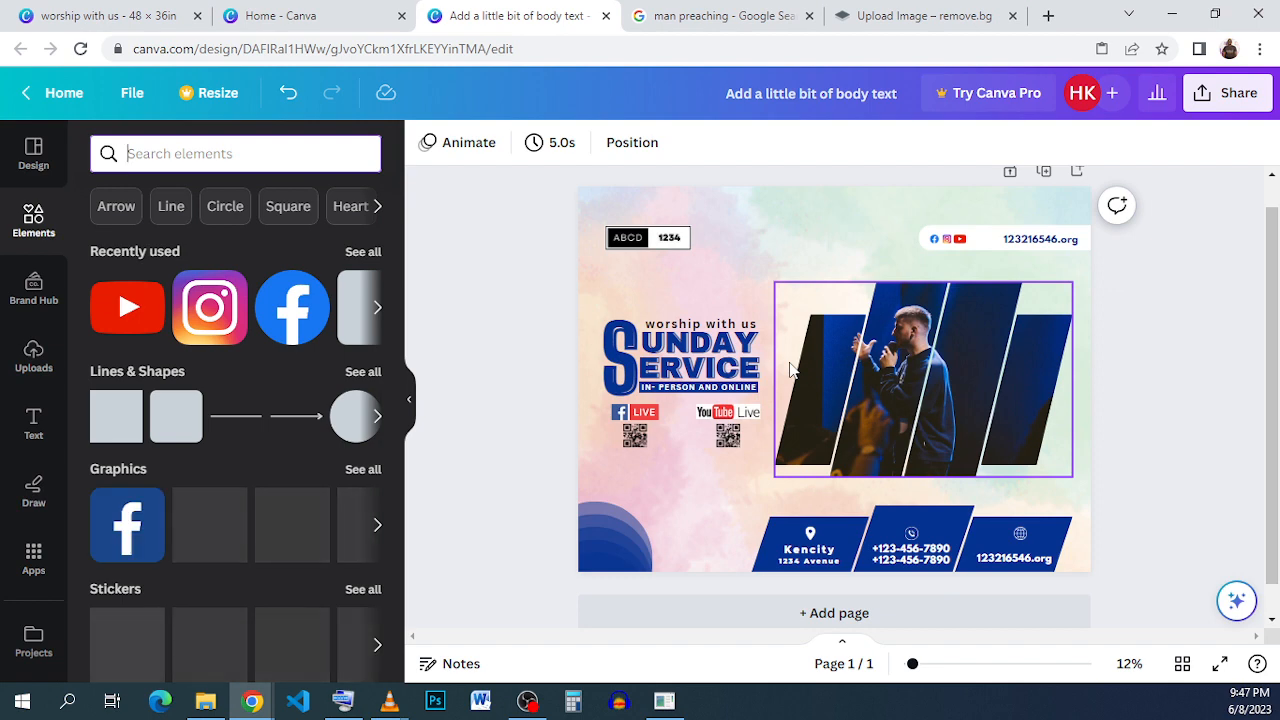
{"action": "type", "text": "ELE"}
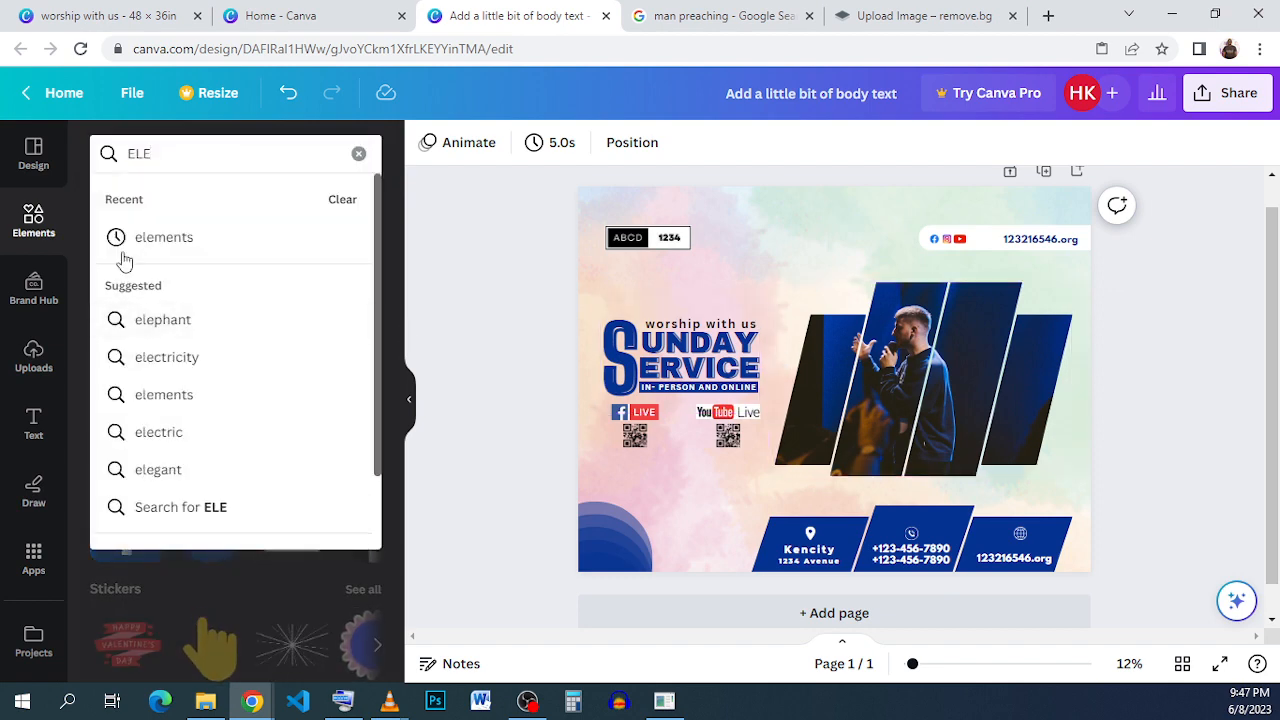
{"action": "left_click", "coordinate": [150, 237]}
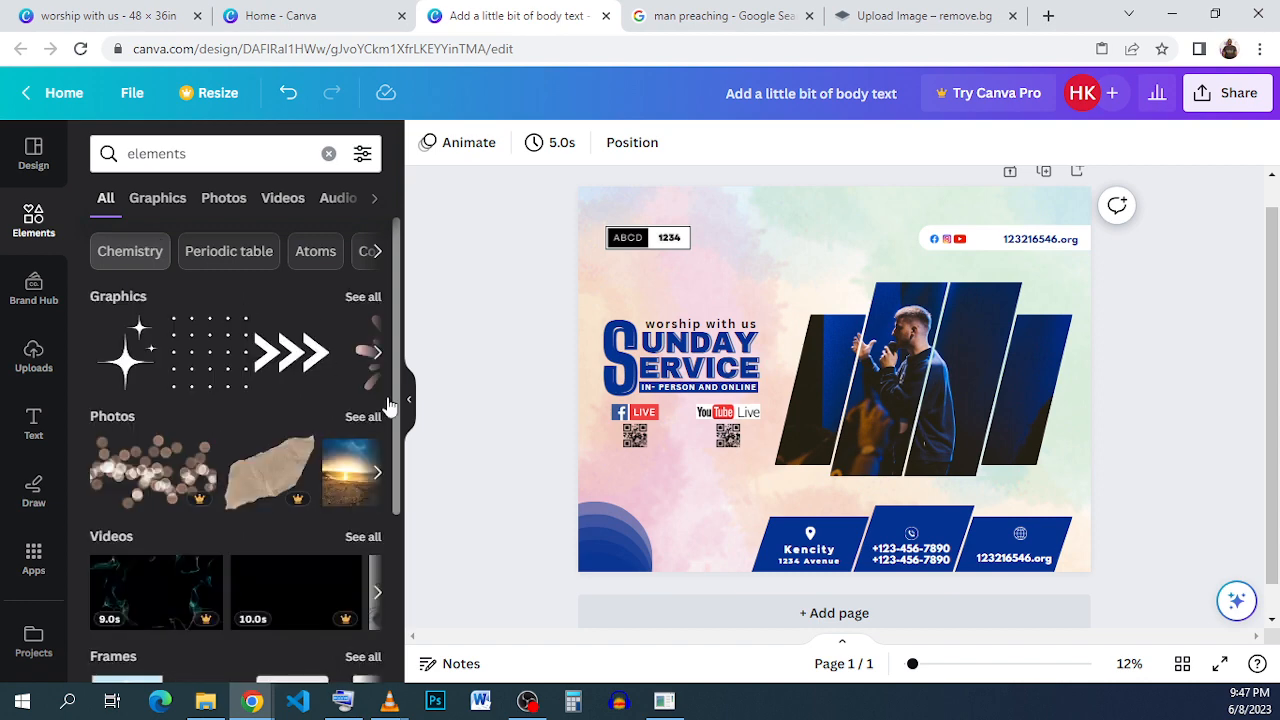
{"action": "left_click", "coordinate": [362, 297]}
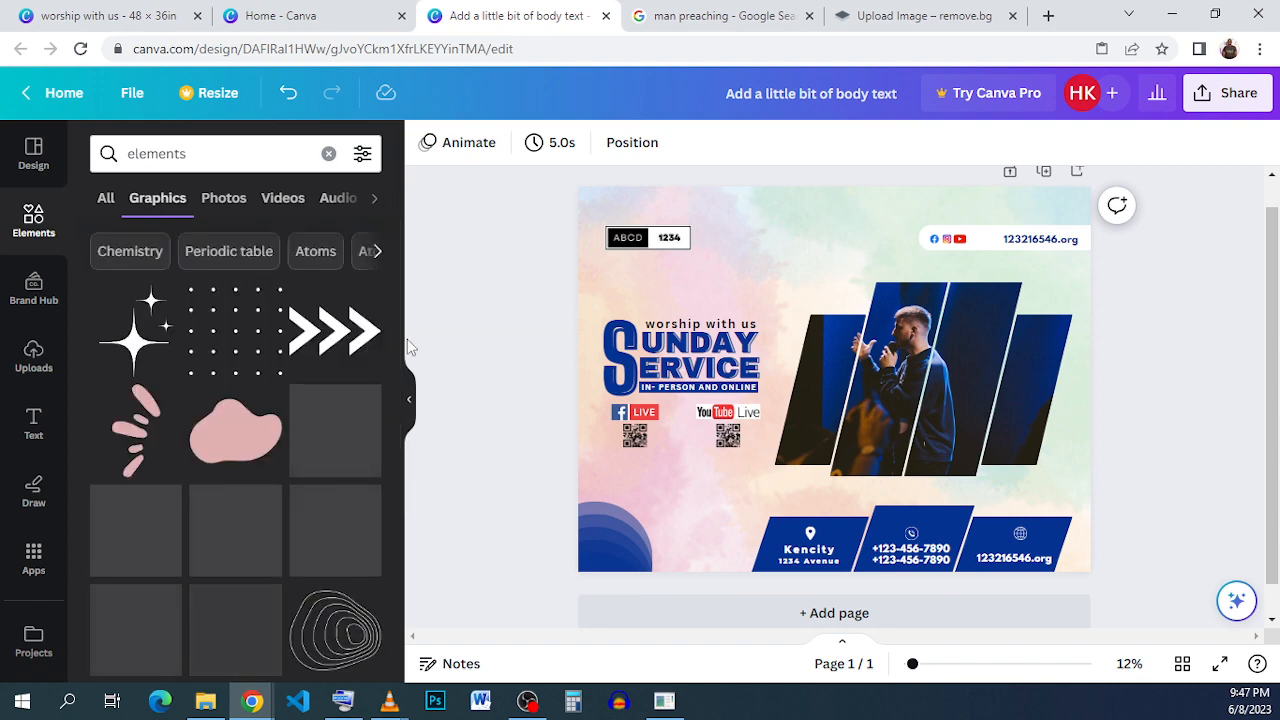
{"action": "scroll", "coordinate": [129, 406], "scroll_direction": "down", "scroll_amount": 2}
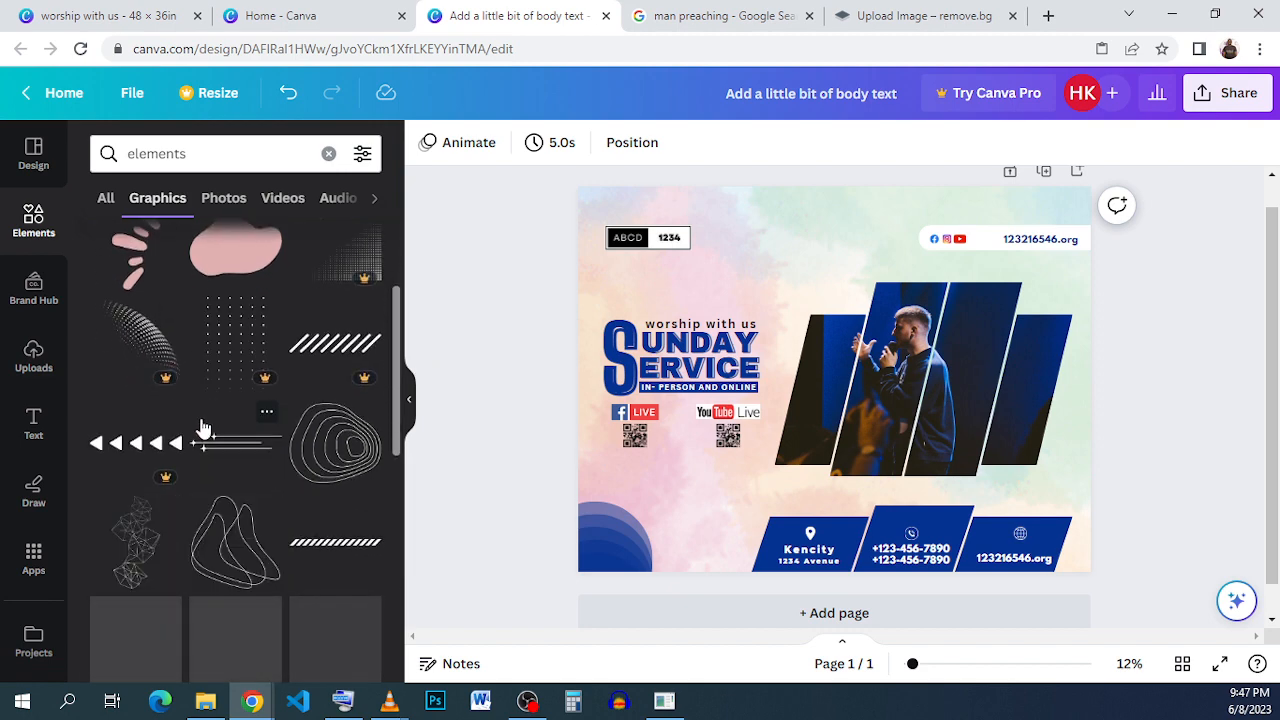
{"action": "scroll", "coordinate": [205, 430], "scroll_direction": "up", "scroll_amount": 2}
{"action": "scroll", "coordinate": [221, 434], "scroll_direction": "down", "scroll_amount": 2}
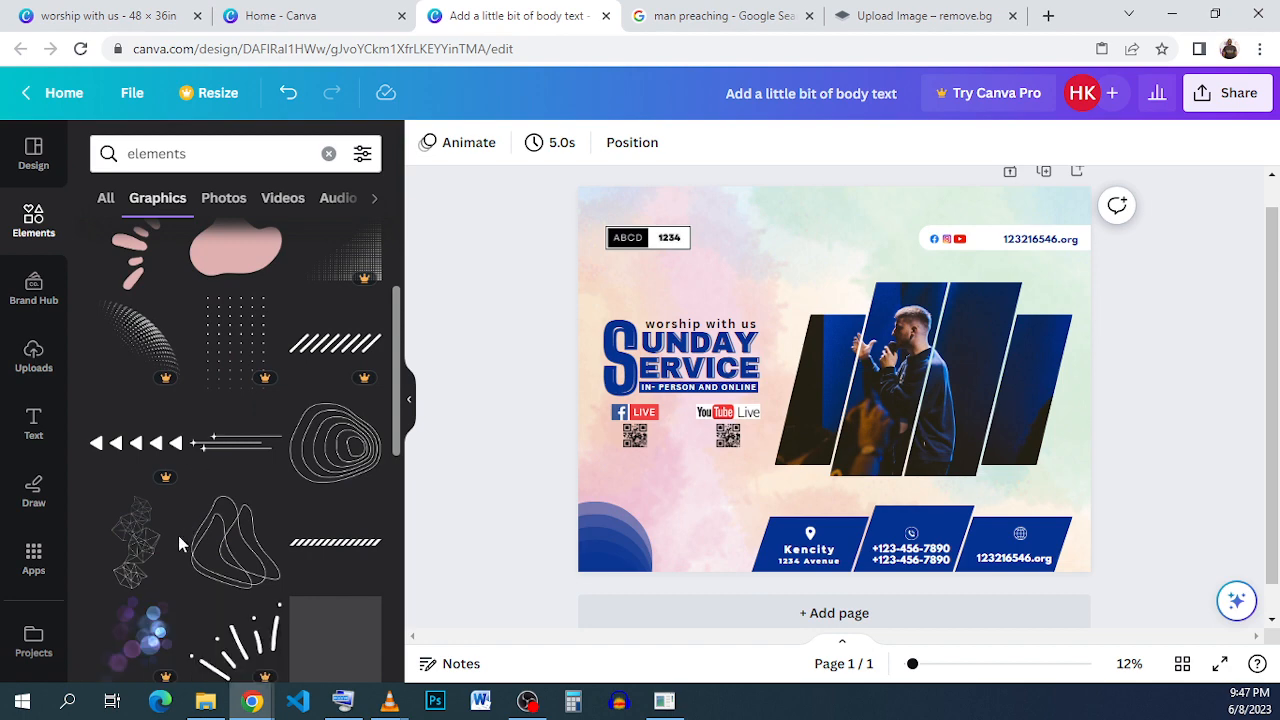
{"action": "left_click", "coordinate": [145, 558]}
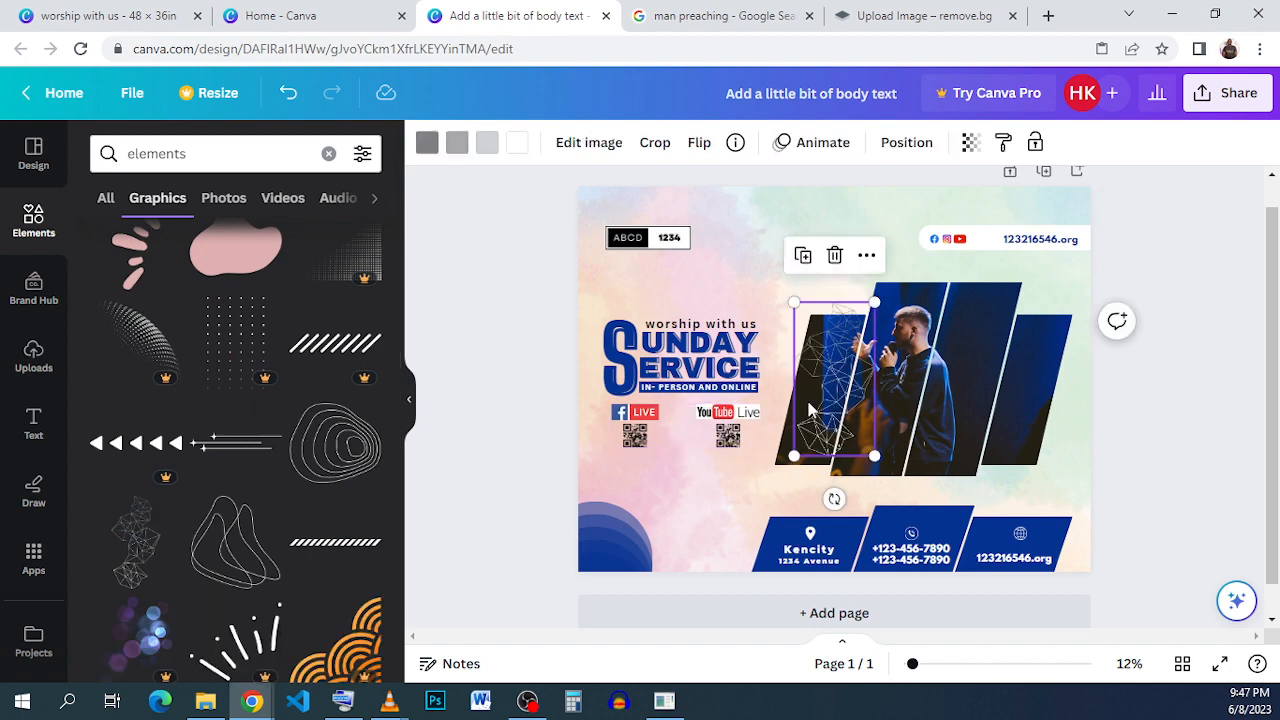
{"action": "left_click_drag", "start_coordinate": [812, 410], "coordinate": [795, 271]}
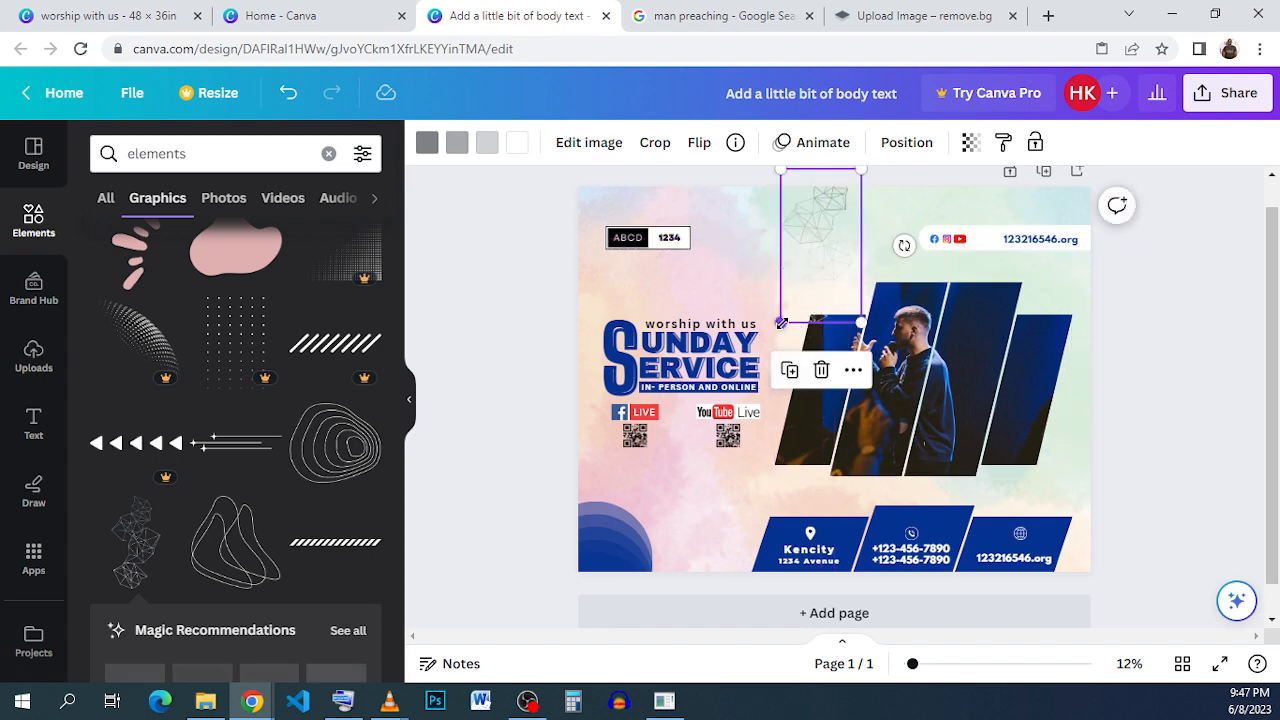
{"action": "left_click_drag", "start_coordinate": [781, 321], "coordinate": [699, 478]}
{"action": "left_click_drag", "start_coordinate": [822, 262], "coordinate": [1046, 318]}
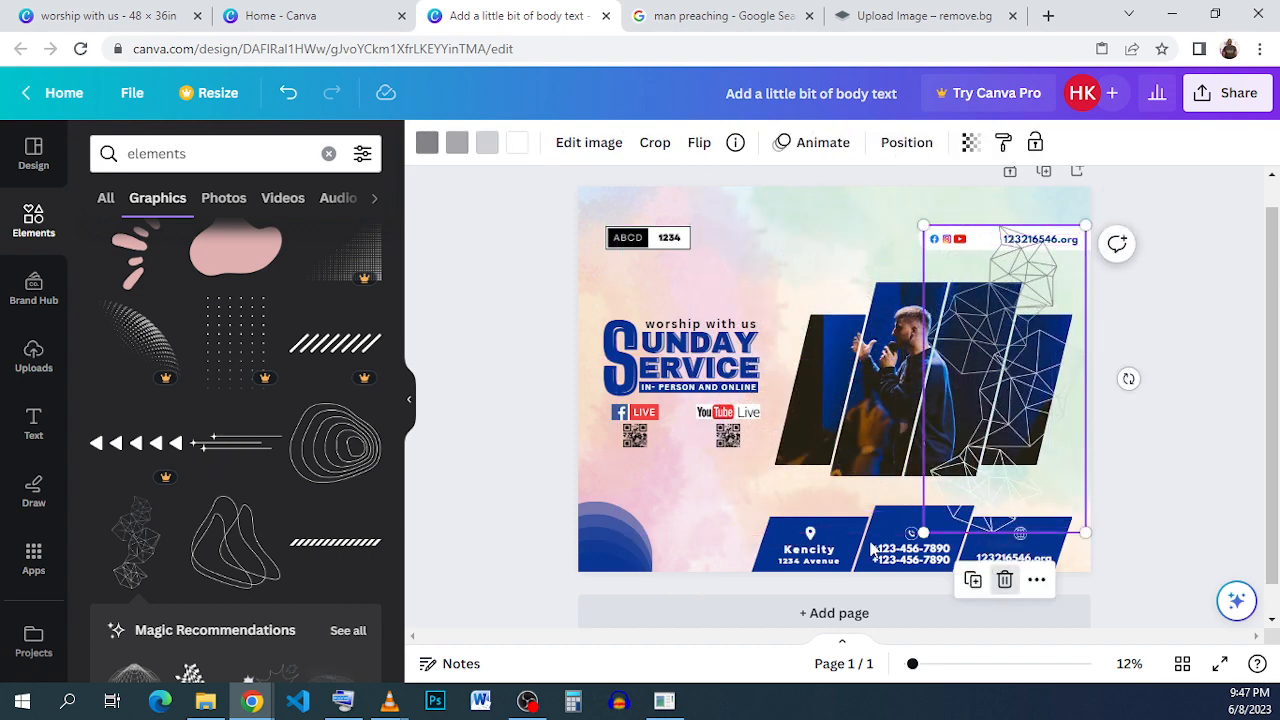
{"action": "left_click", "coordinate": [1005, 580]}
- Add a dotted grid graphic at the top above the photo frame and color it dark blue
{"action": "scroll", "coordinate": [215, 345], "scroll_direction": "up", "scroll_amount": 3}
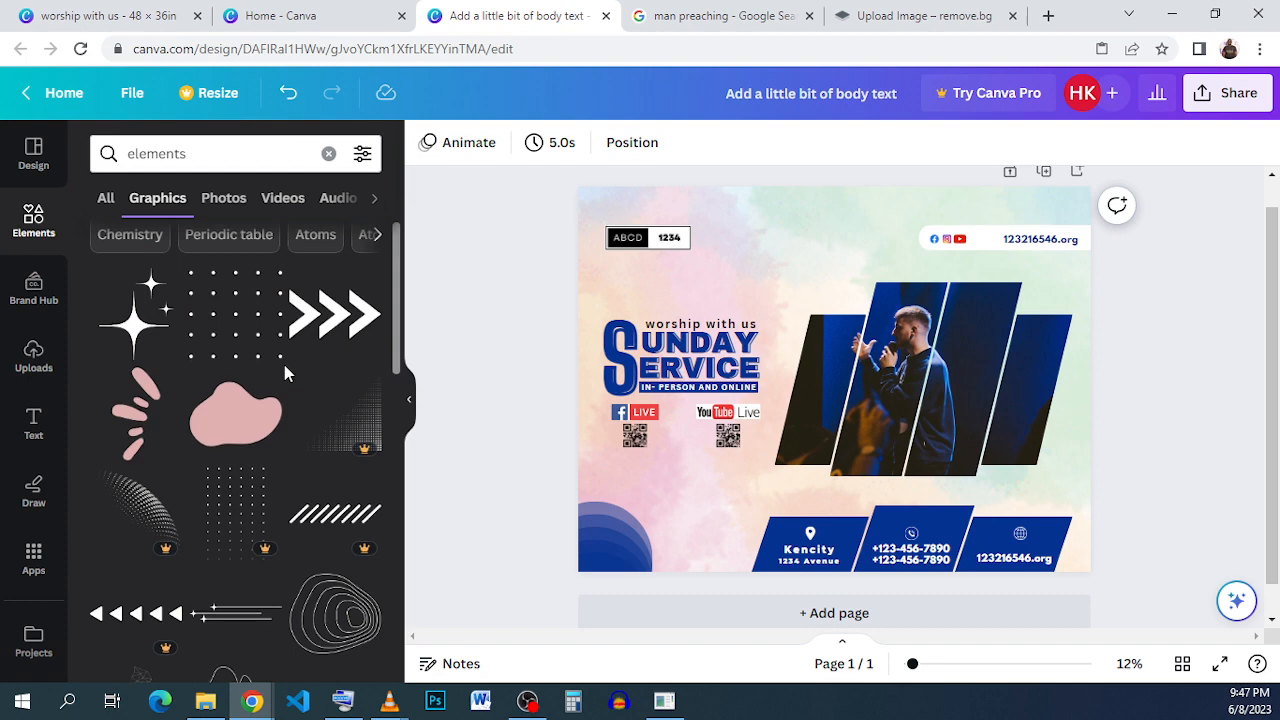
{"action": "left_click", "coordinate": [218, 340]}
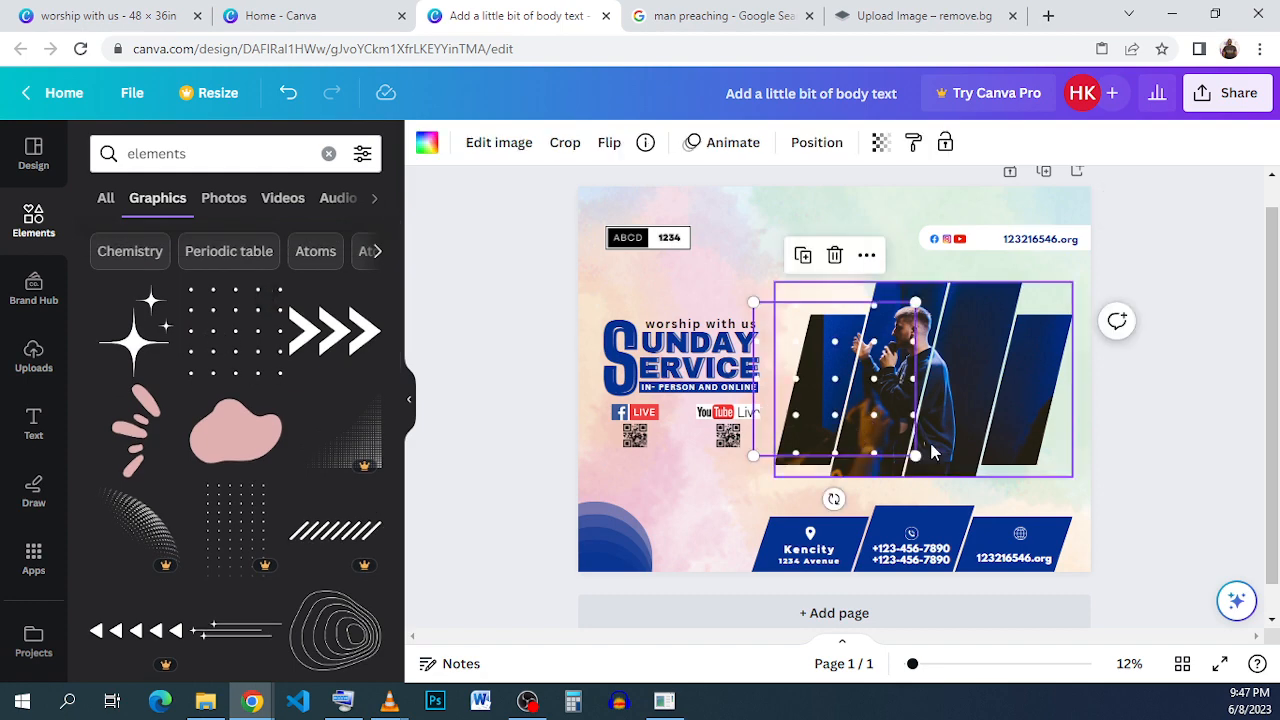
{"action": "left_click_drag", "start_coordinate": [919, 456], "coordinate": [828, 237]}
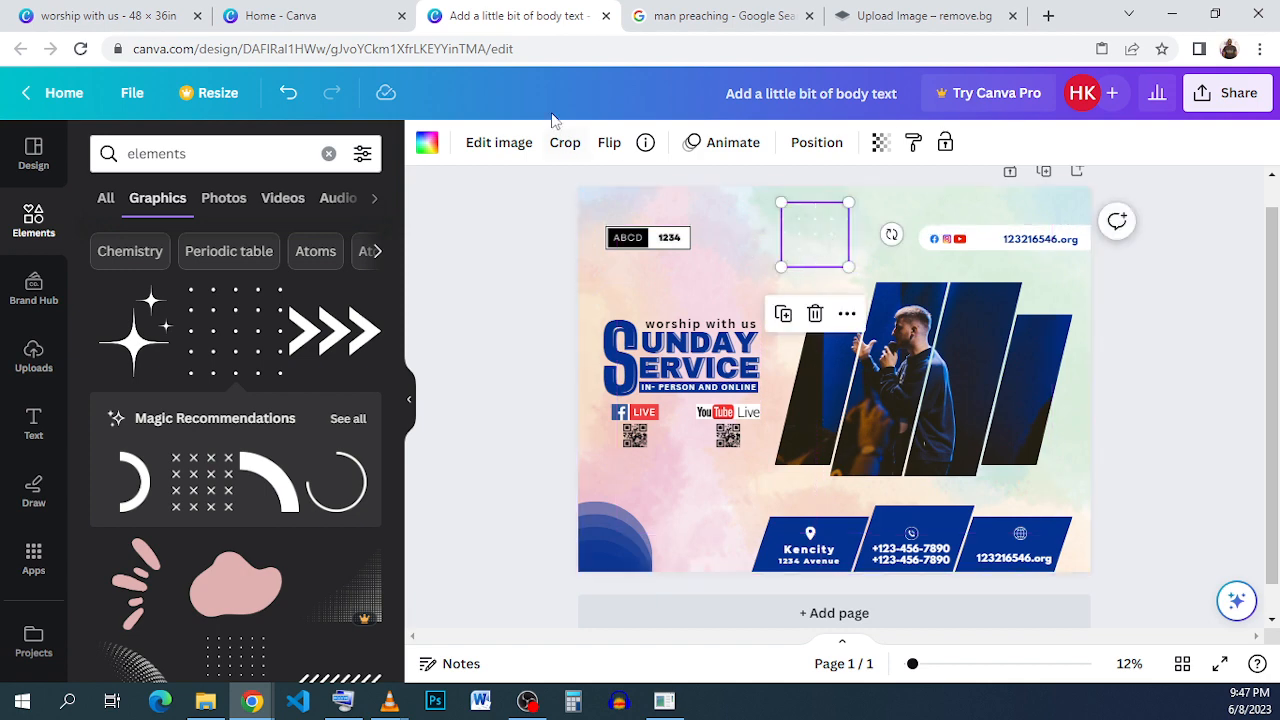
{"action": "left_click", "coordinate": [427, 142]}
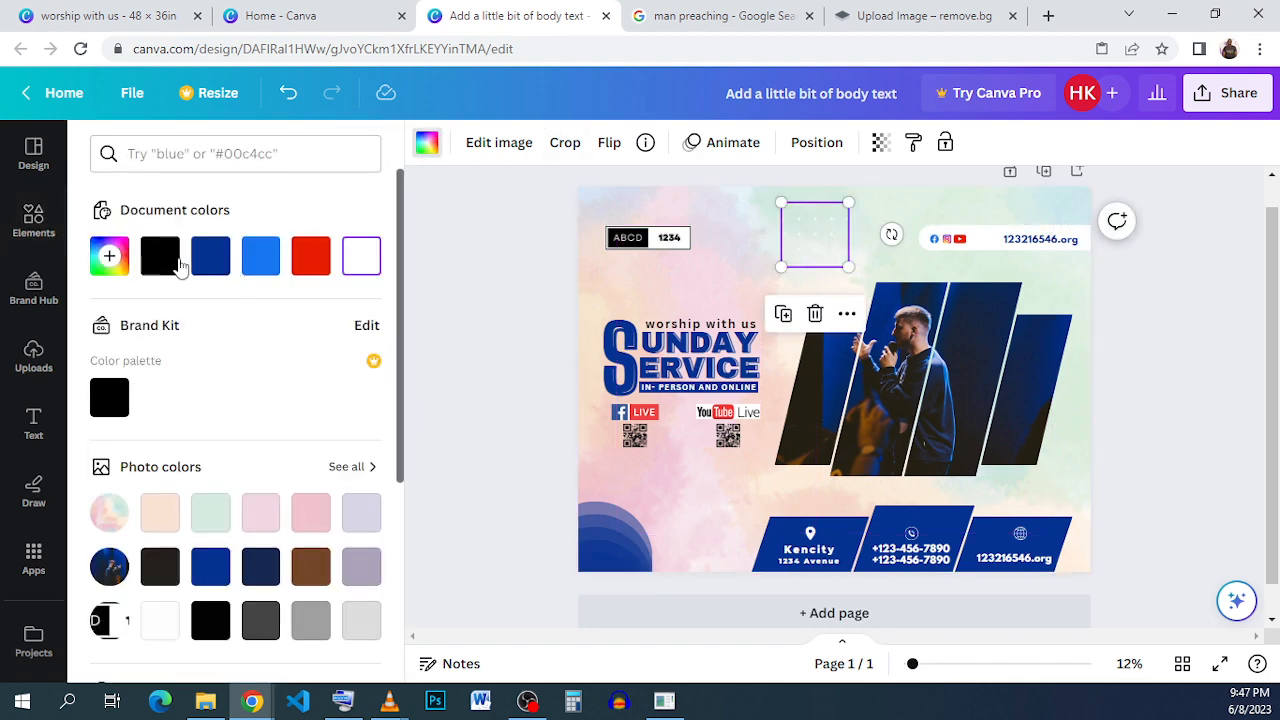
{"action": "left_click", "coordinate": [211, 258]}
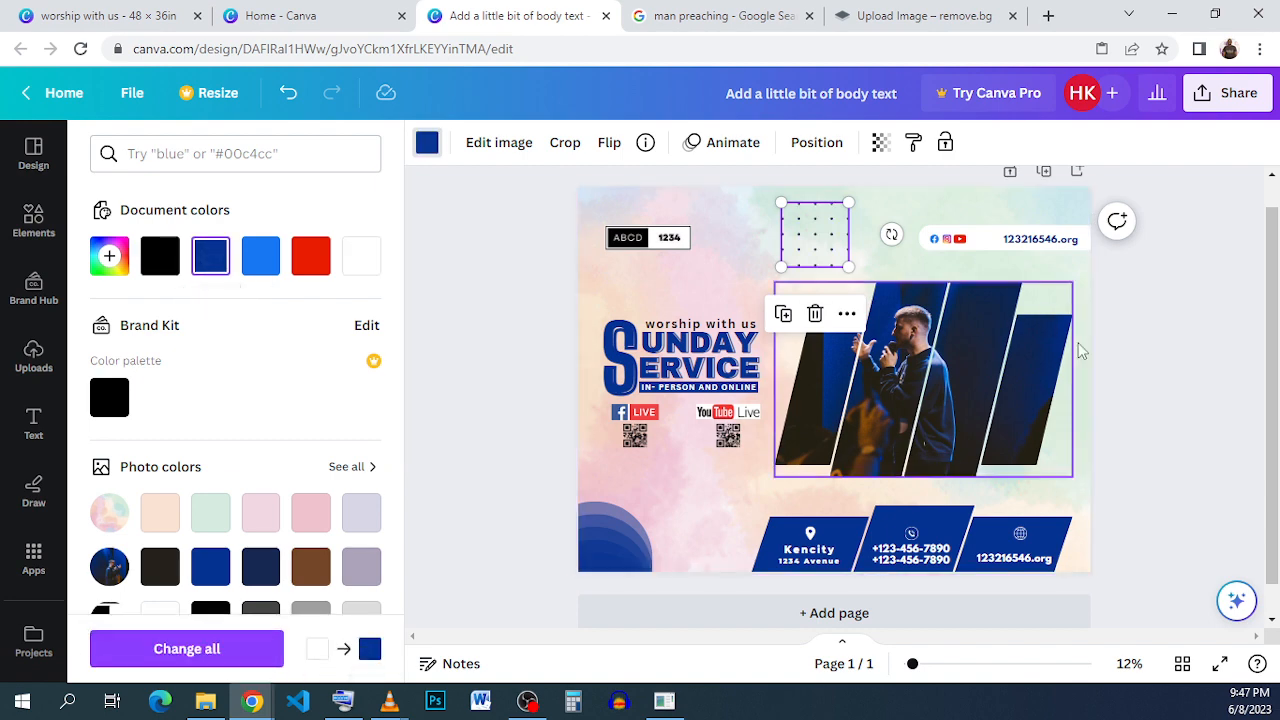
{"action": "left_click", "coordinate": [1191, 375]}
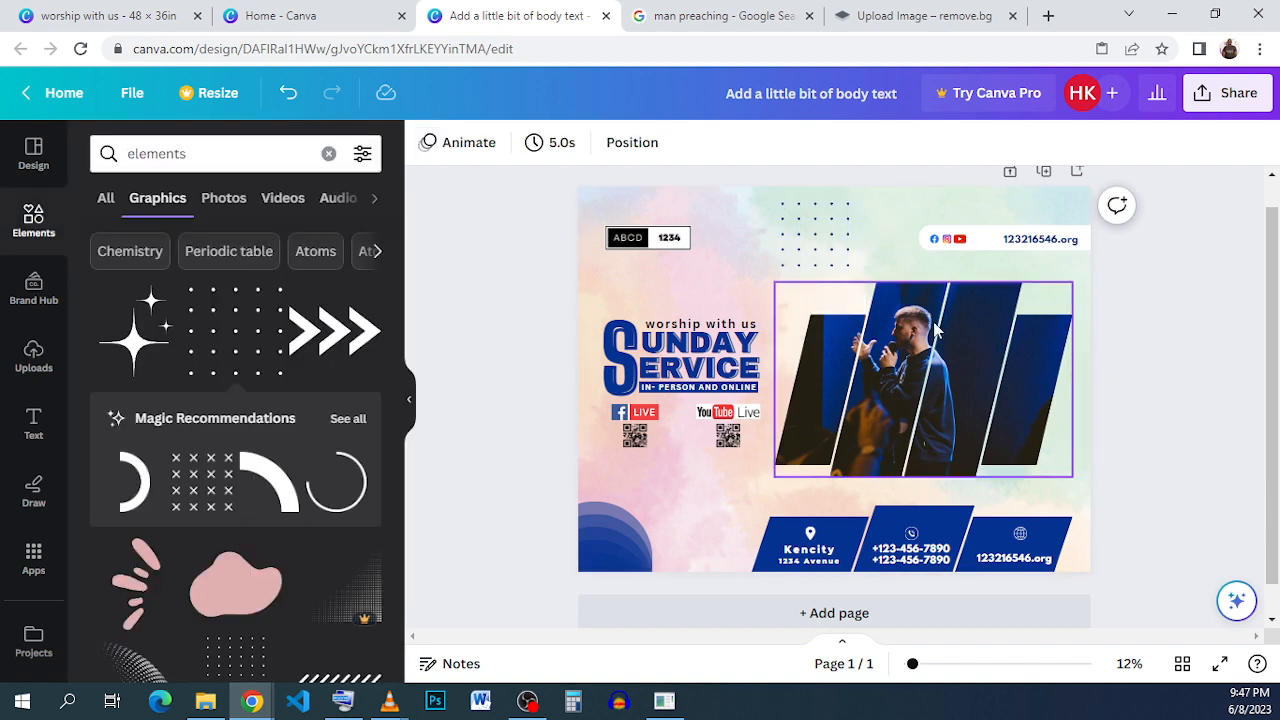